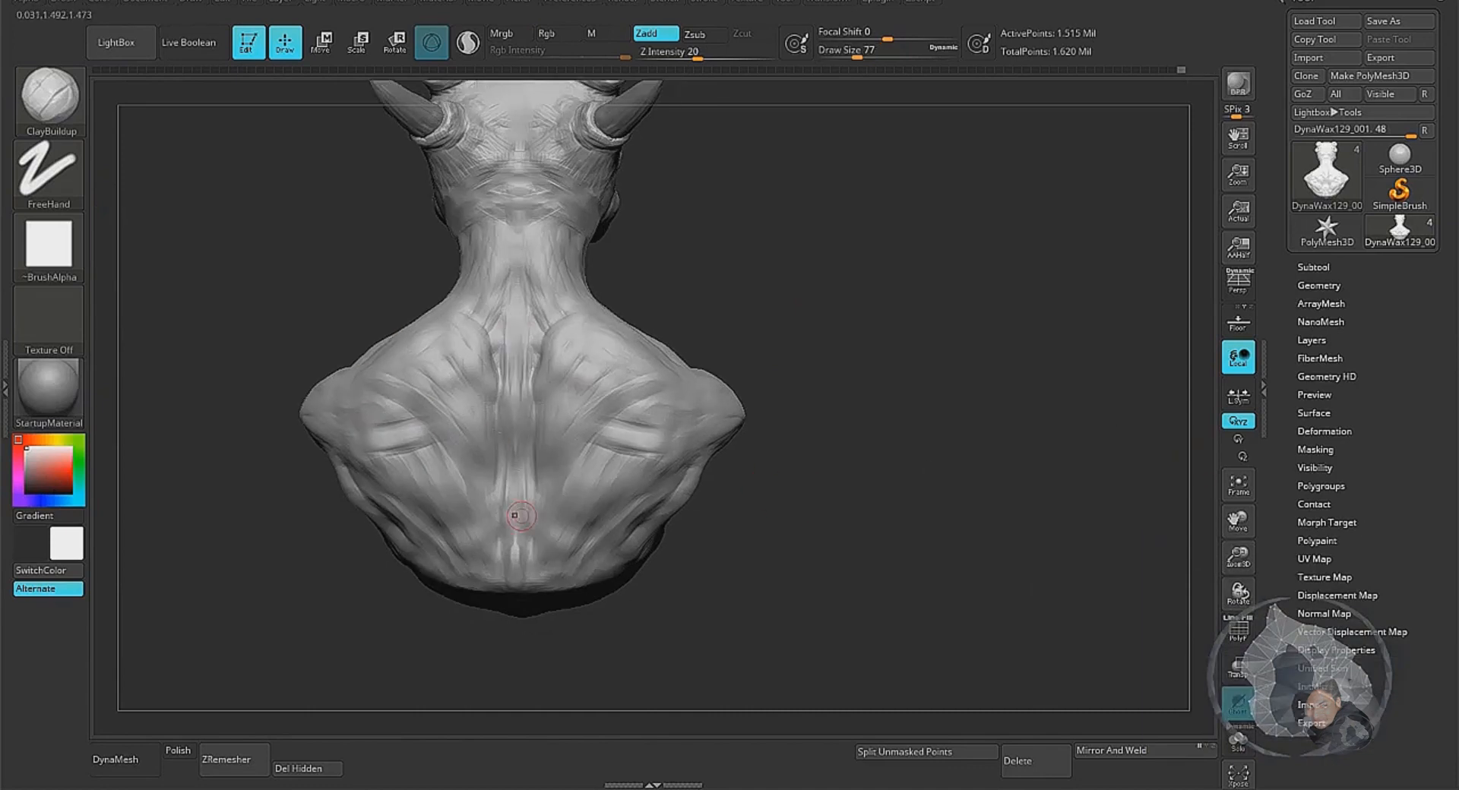
key("space")
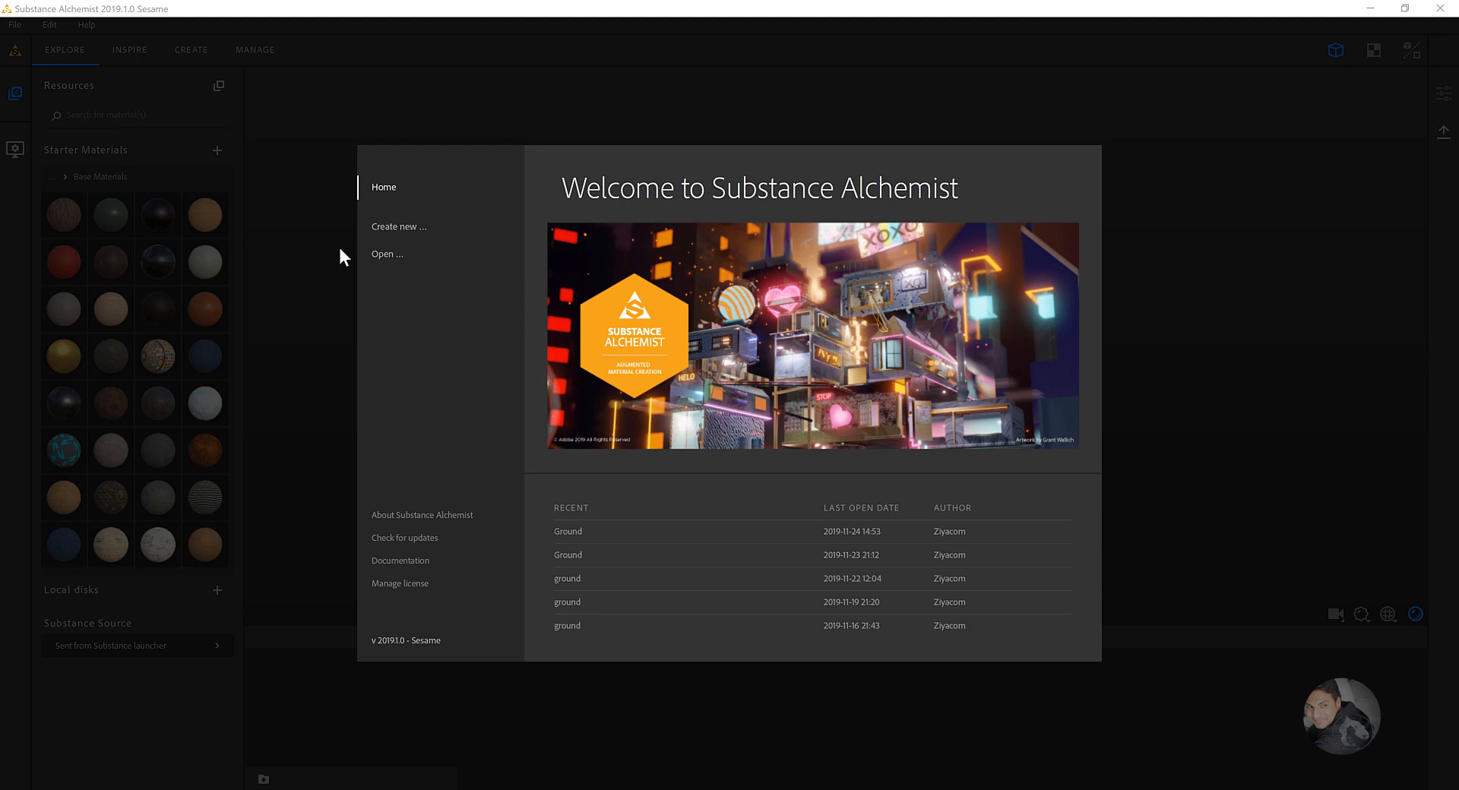
- Create a new Substance Alchemist project named Ground
left_click(400, 227)
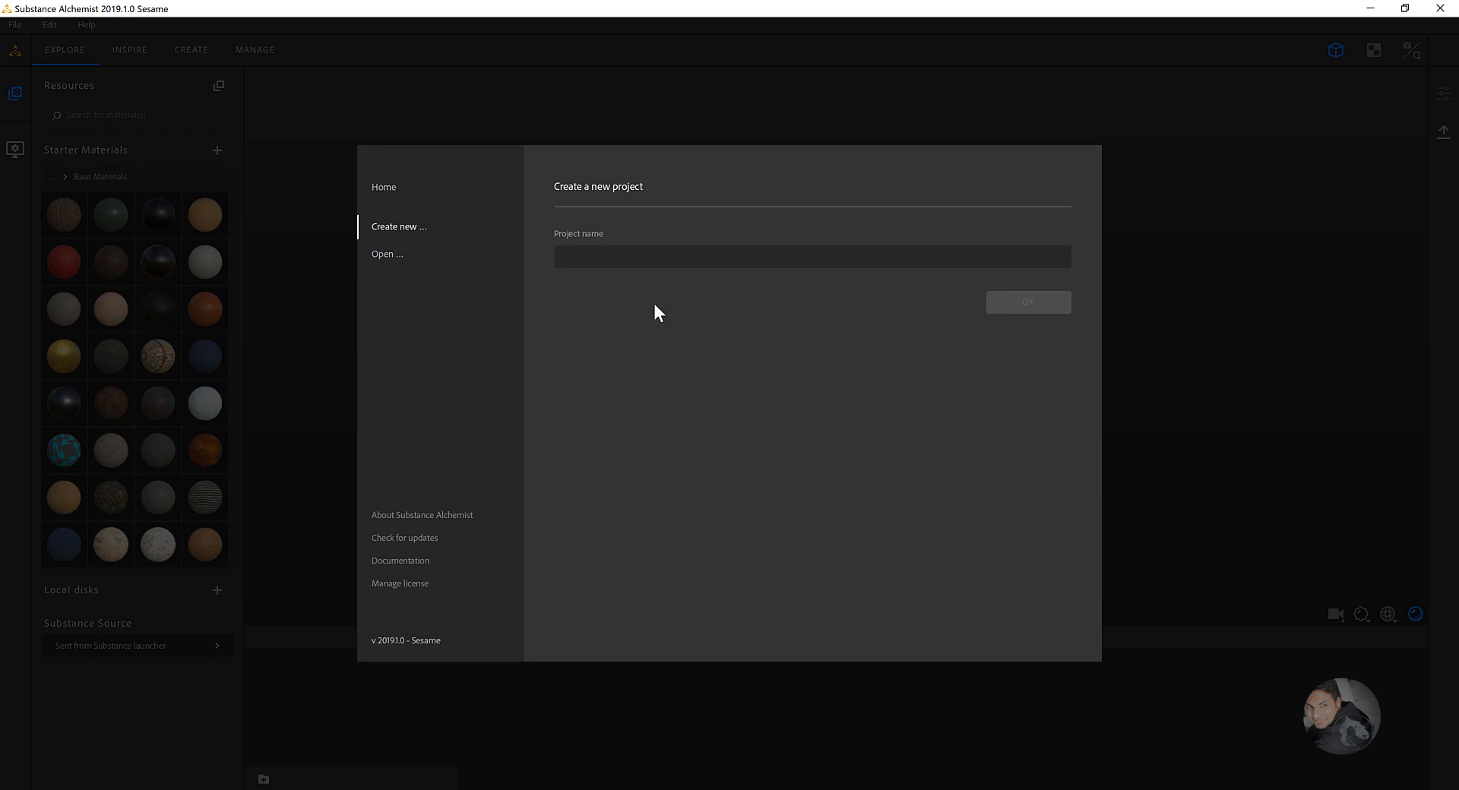
left_click(622, 261)
type("Ground")
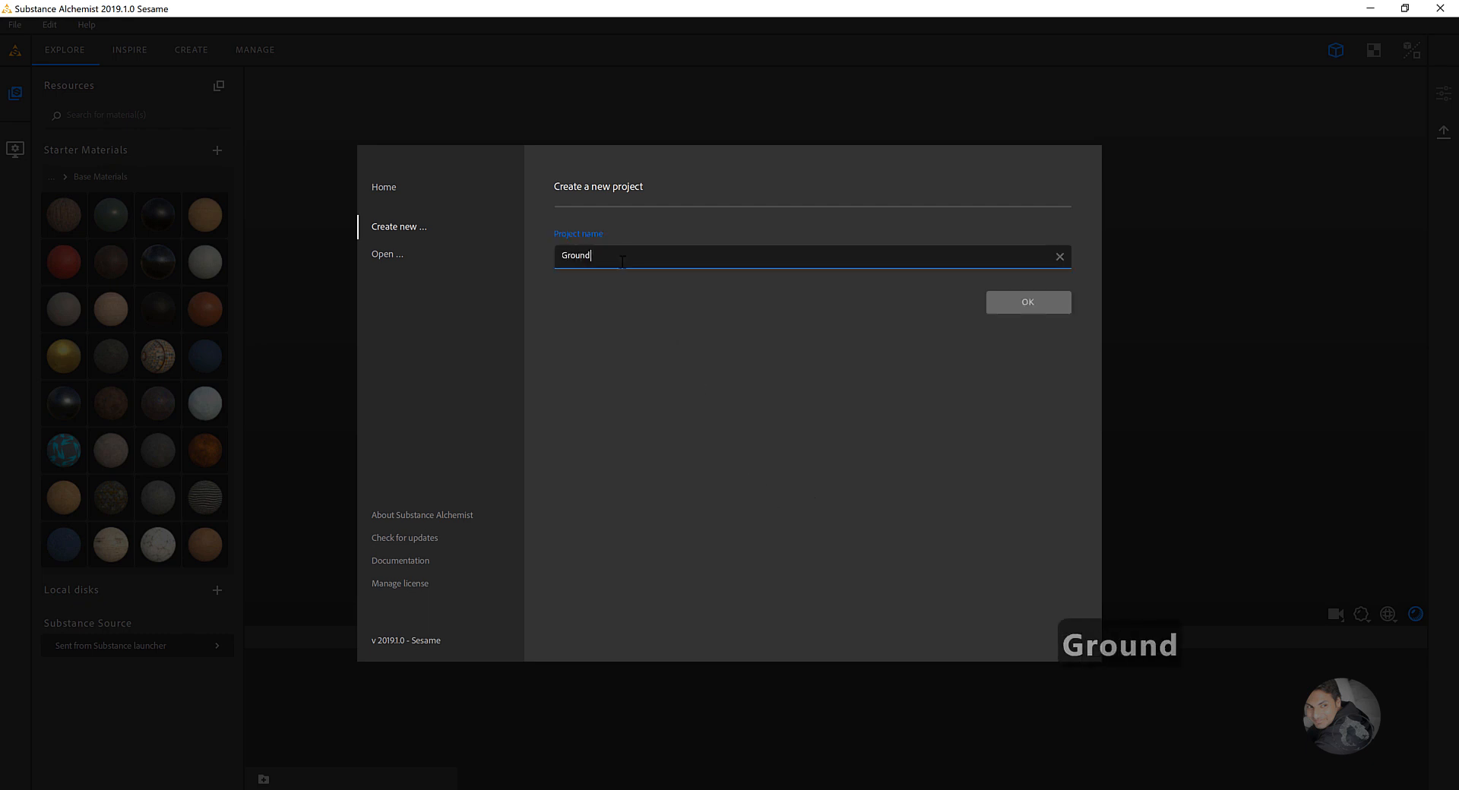
key("Return")
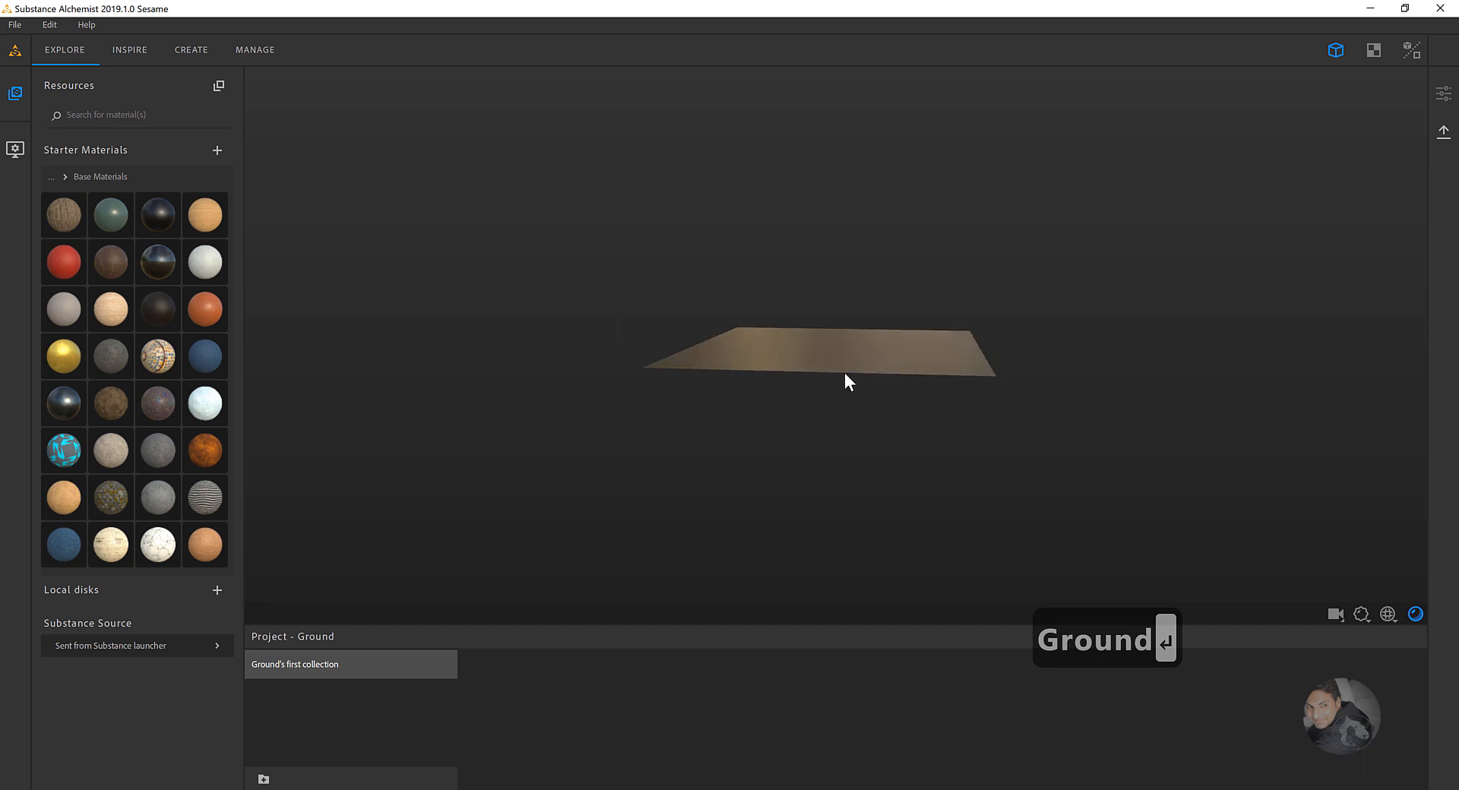
left_click_drag(822, 393, 765, 325)
scroll(748, 369, "up", 6)
scroll(751, 351, "down", 3)
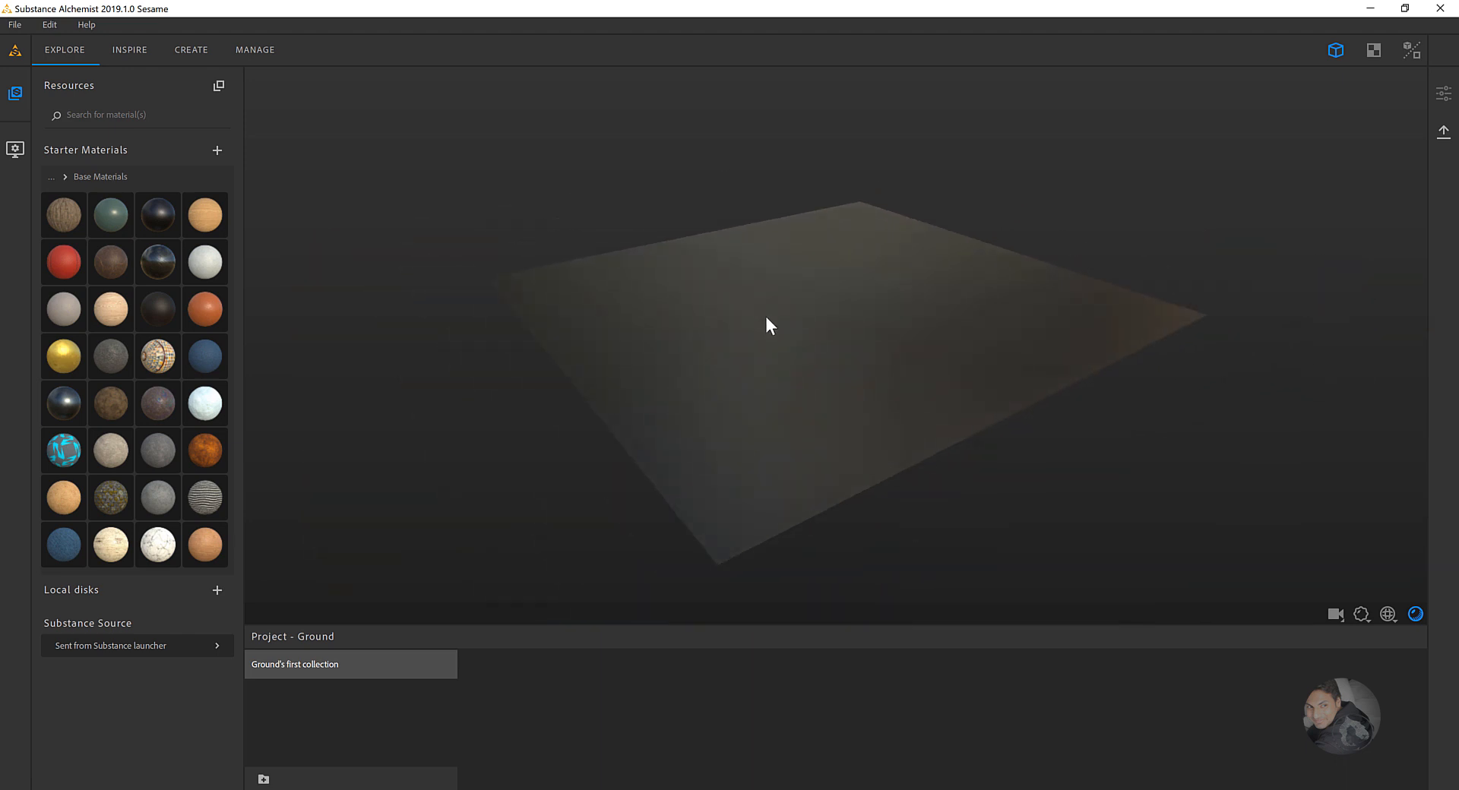
scroll(766, 318, "up", 5)
scroll(766, 316, "down", 5)
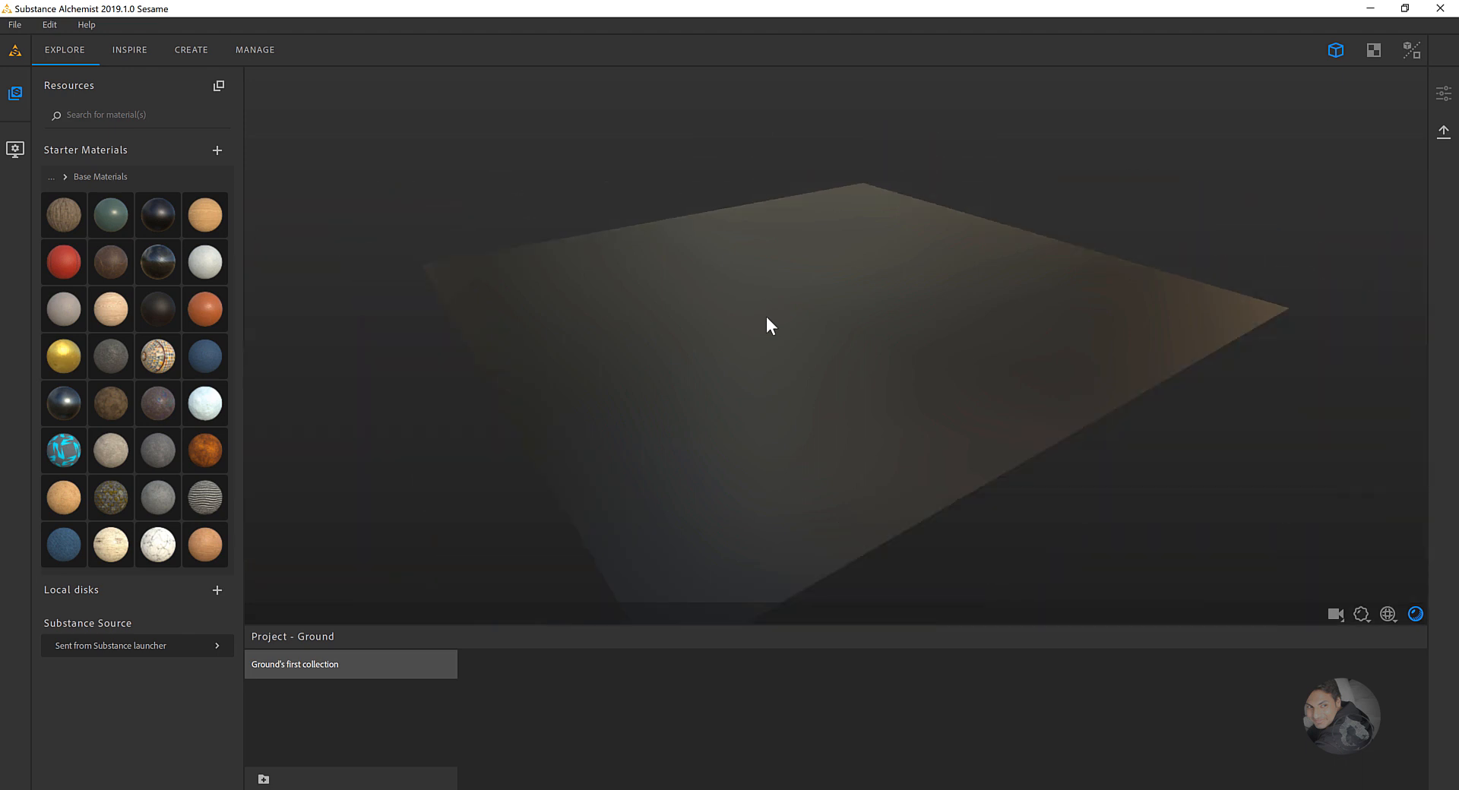
mouse_move(766, 316)
left_mouse_down()
mouse_move(809, 334)
mouse_move(789, 335)
mouse_move(854, 340)
mouse_move(790, 326)
left_mouse_up()
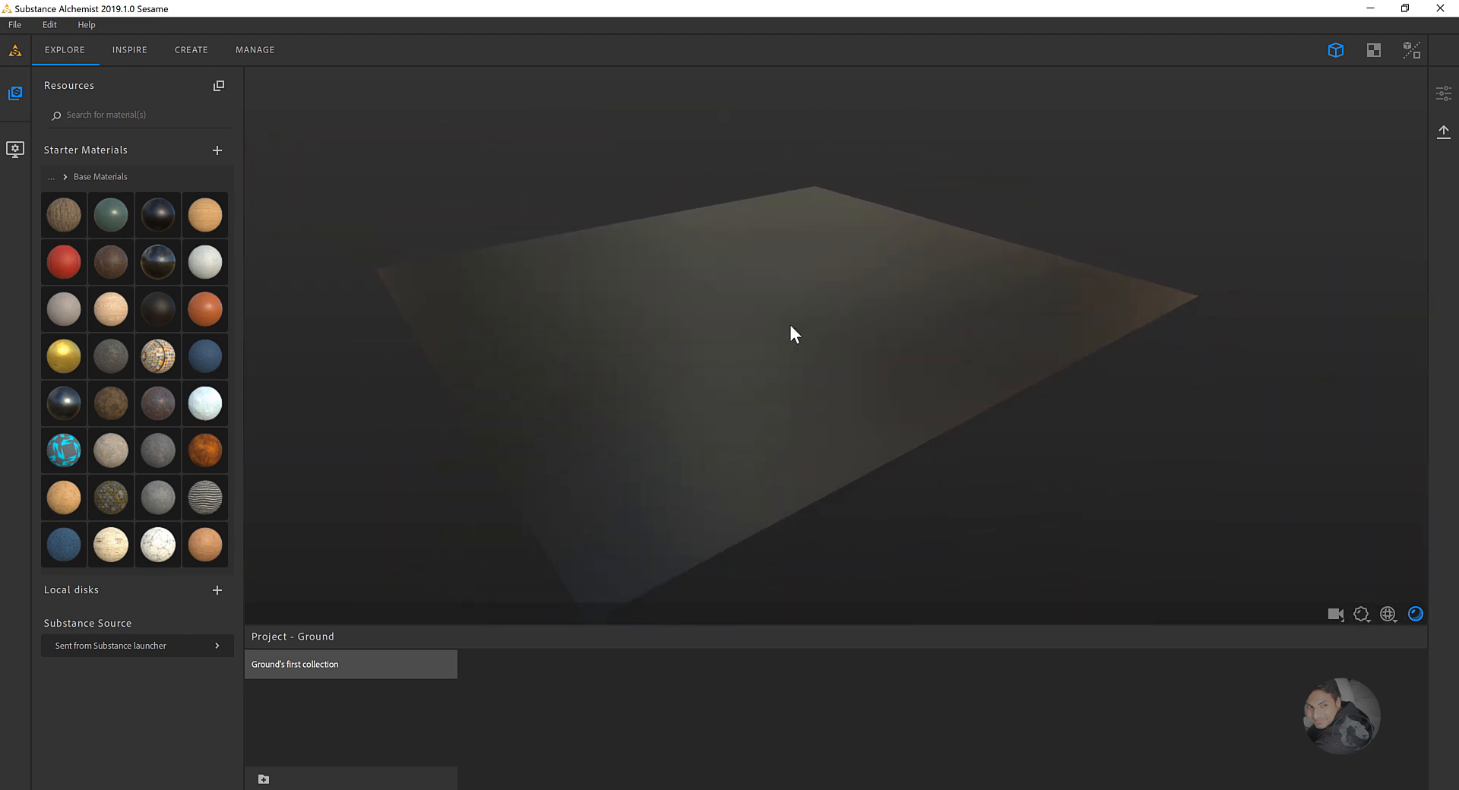
left_click_drag(725, 372, 763, 352)
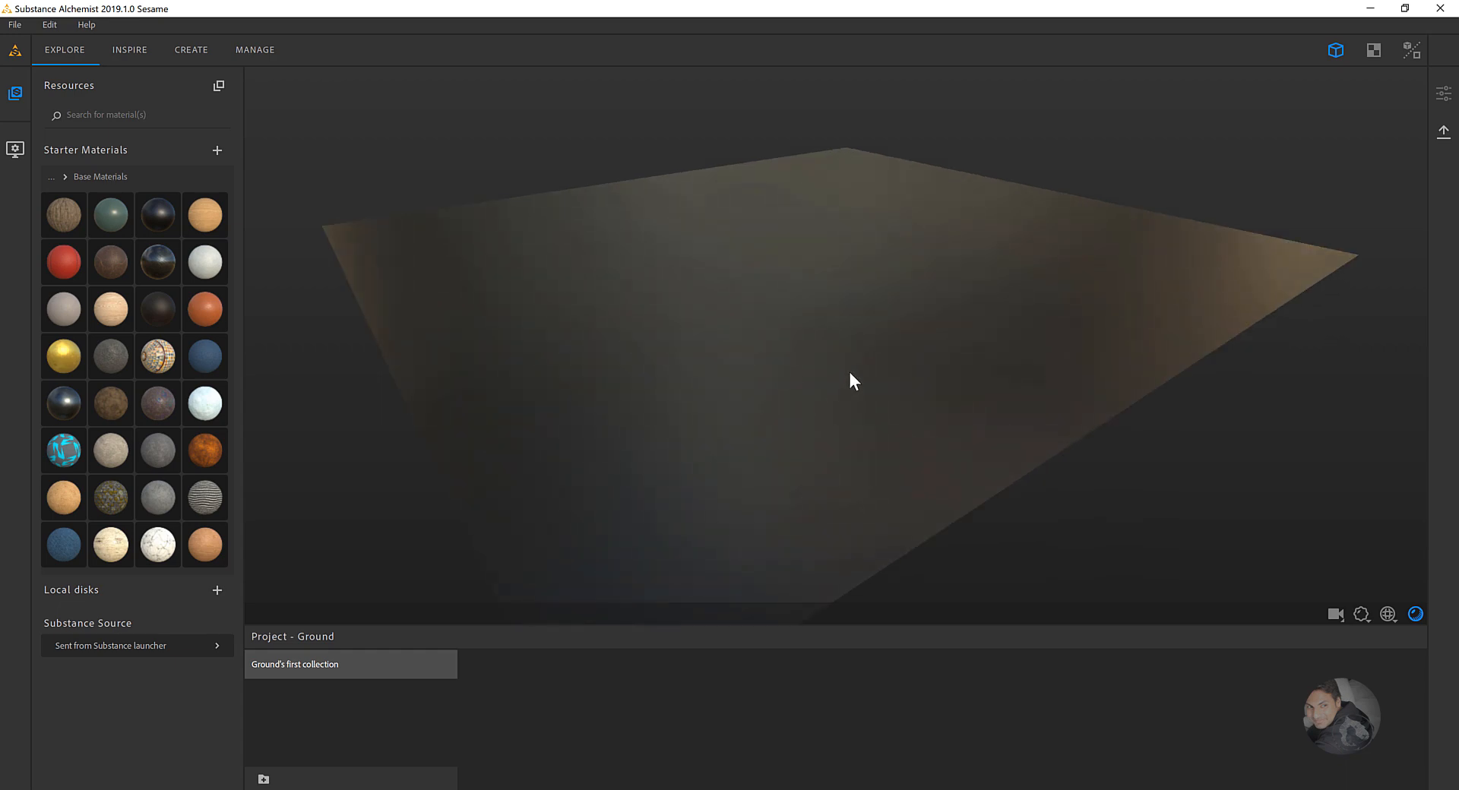
- Look at the source photo GRYDIRT2.JPG in File Explorer's Tutorial folder and return to Substance Alchemist
mouse_move(610, 789)
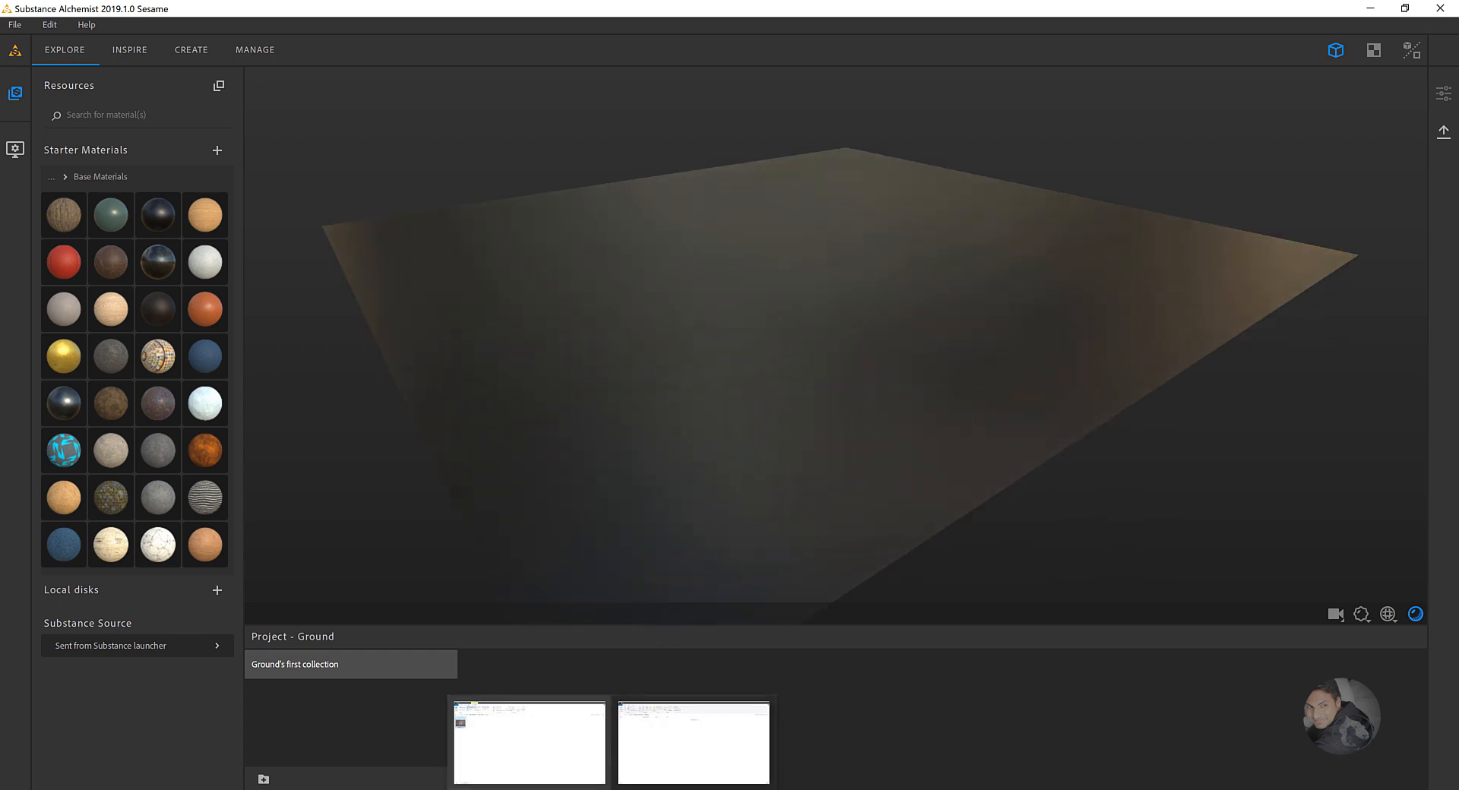
left_click(529, 743)
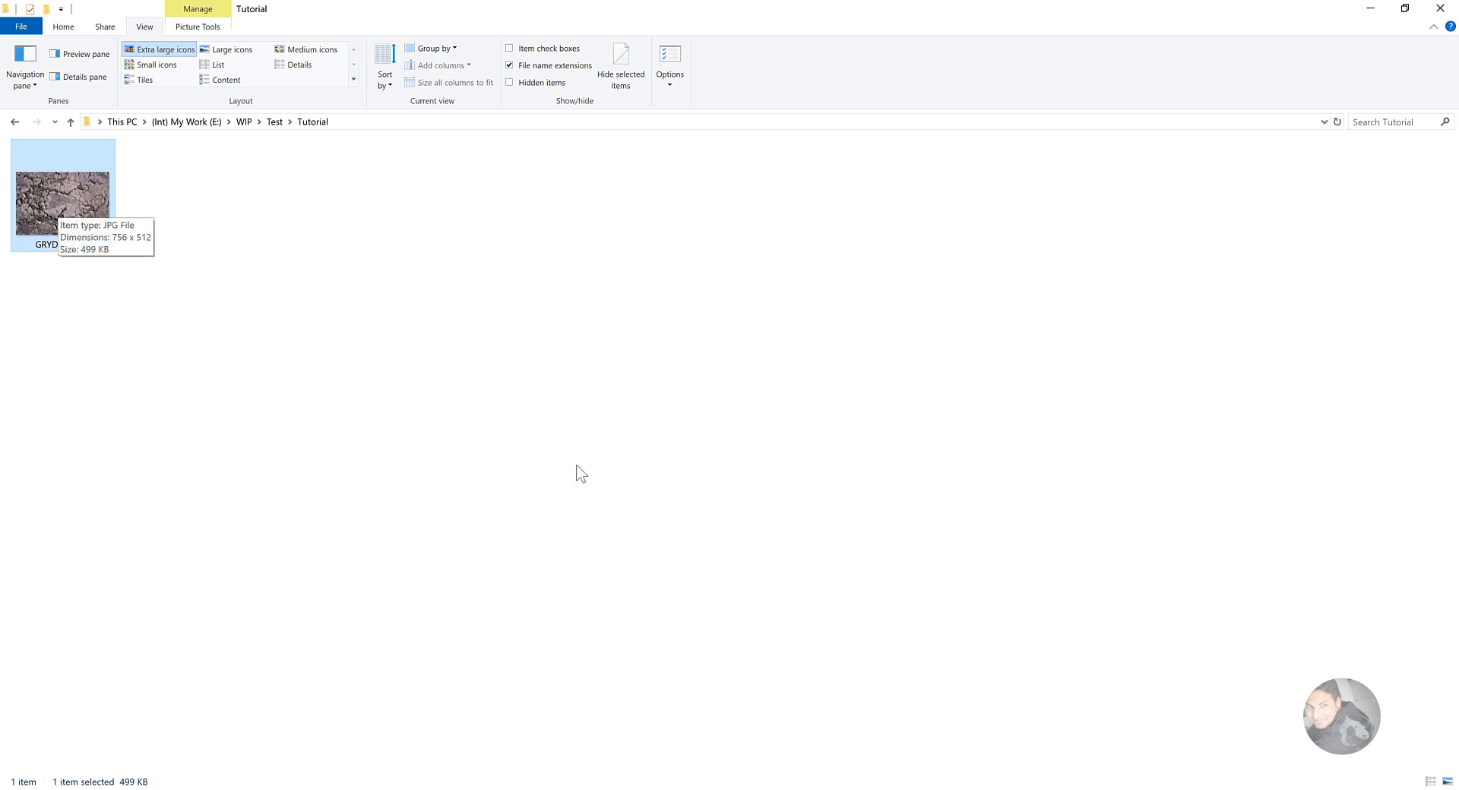
mouse_move(71, 202)
left_mouse_down()
mouse_move(454, 381)
mouse_move(888, 768)
mouse_move(196, 245)
mouse_move(141, 244)
mouse_move(90, 208)
left_mouse_up()
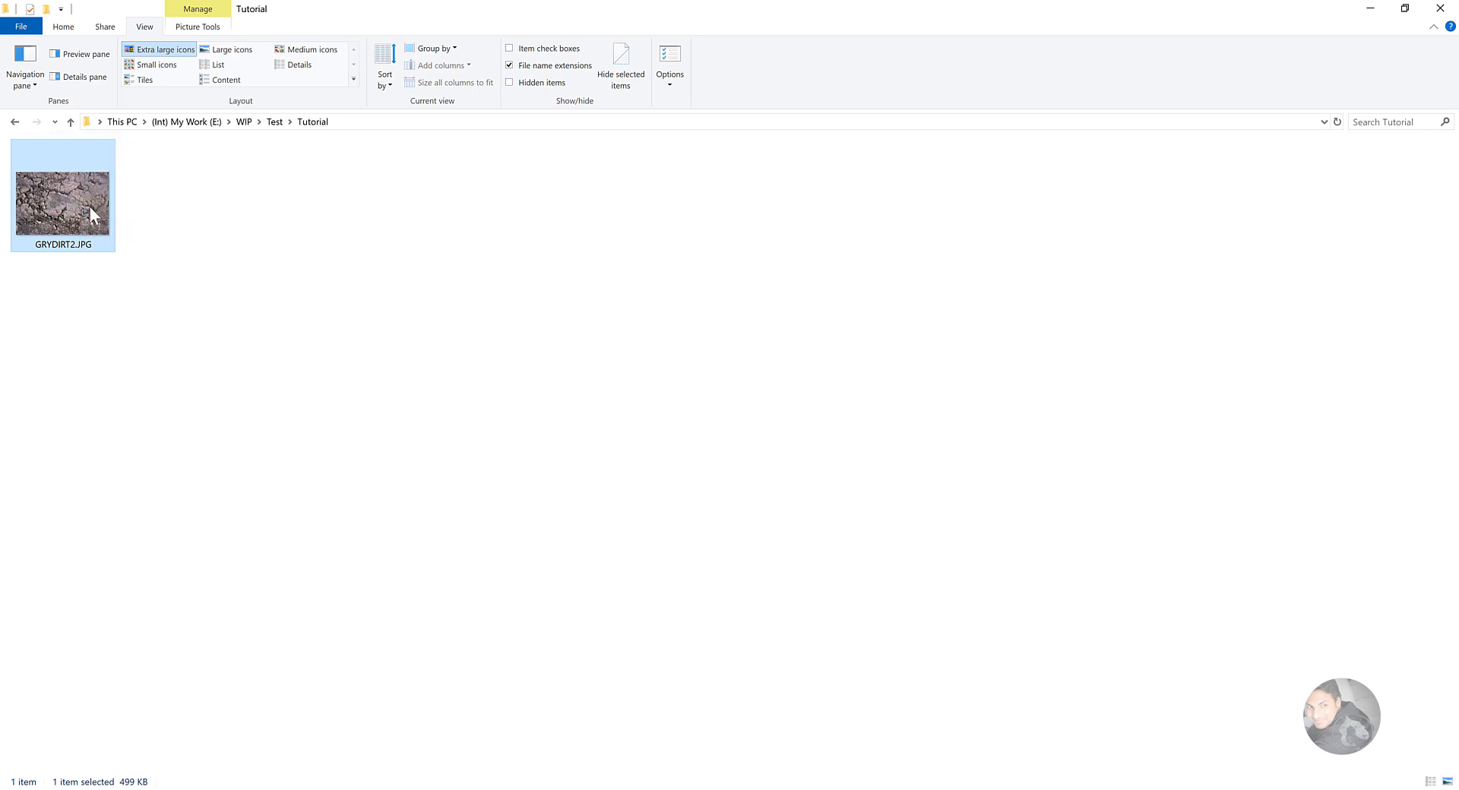
left_click(892, 789)
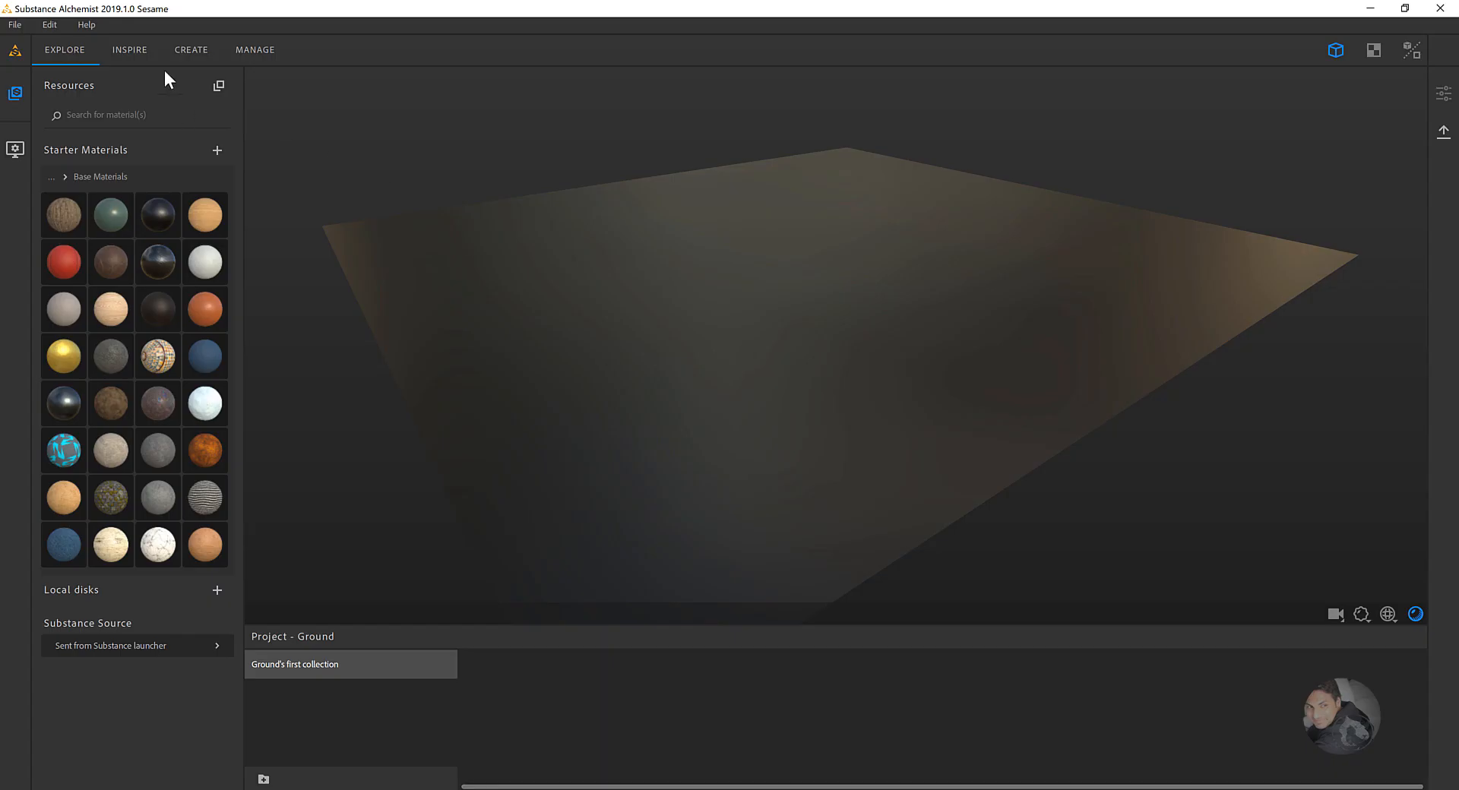
- Bring GRYDIRT2.JPG from the Tutorial folder into the Create workspace, using the Bitmap to material template
left_click(182, 52)
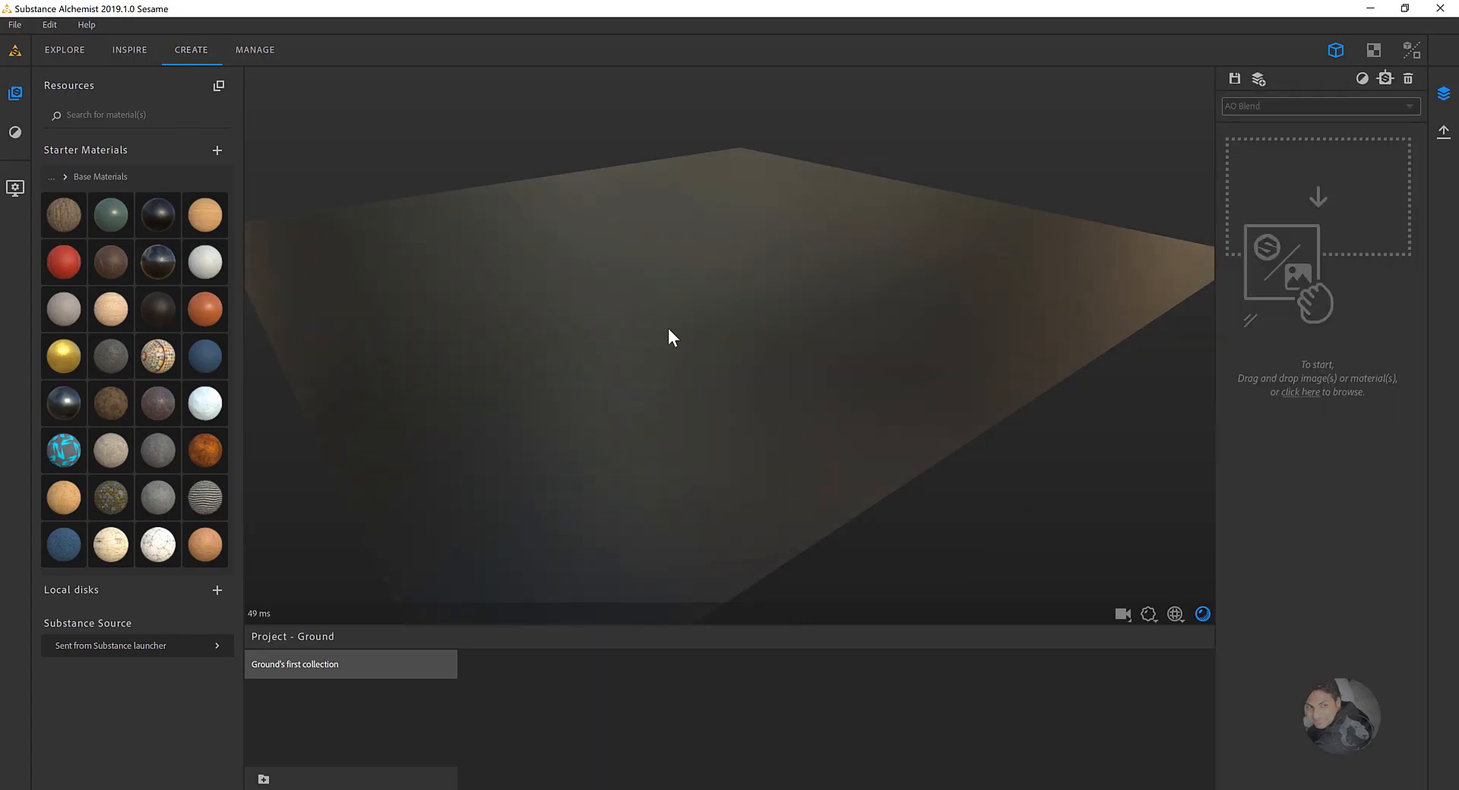
middle_click_drag(667, 328, 787, 339)
right_click_drag(787, 339, 750, 391)
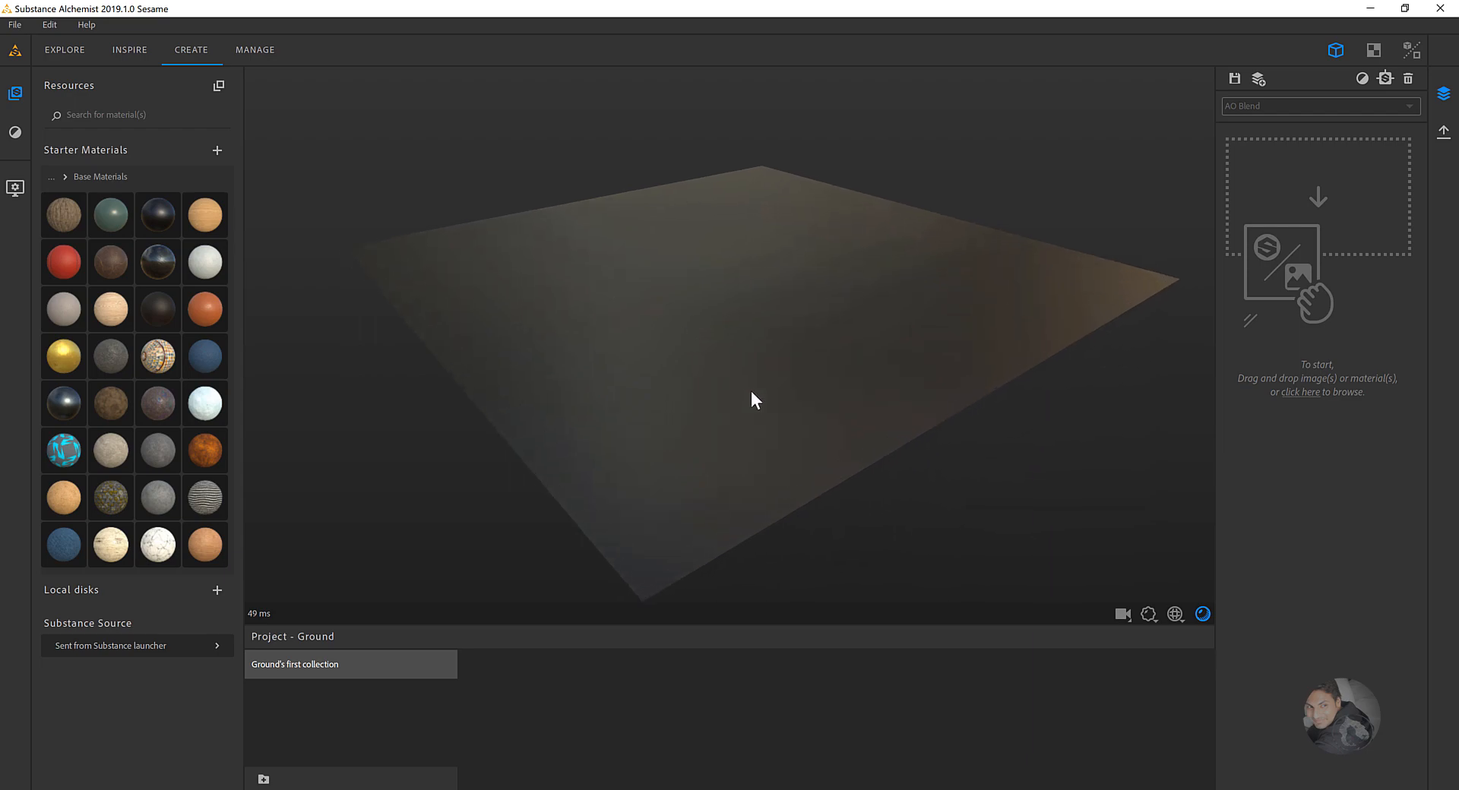
left_click(683, 788)
left_click_drag(57, 203, 674, 371)
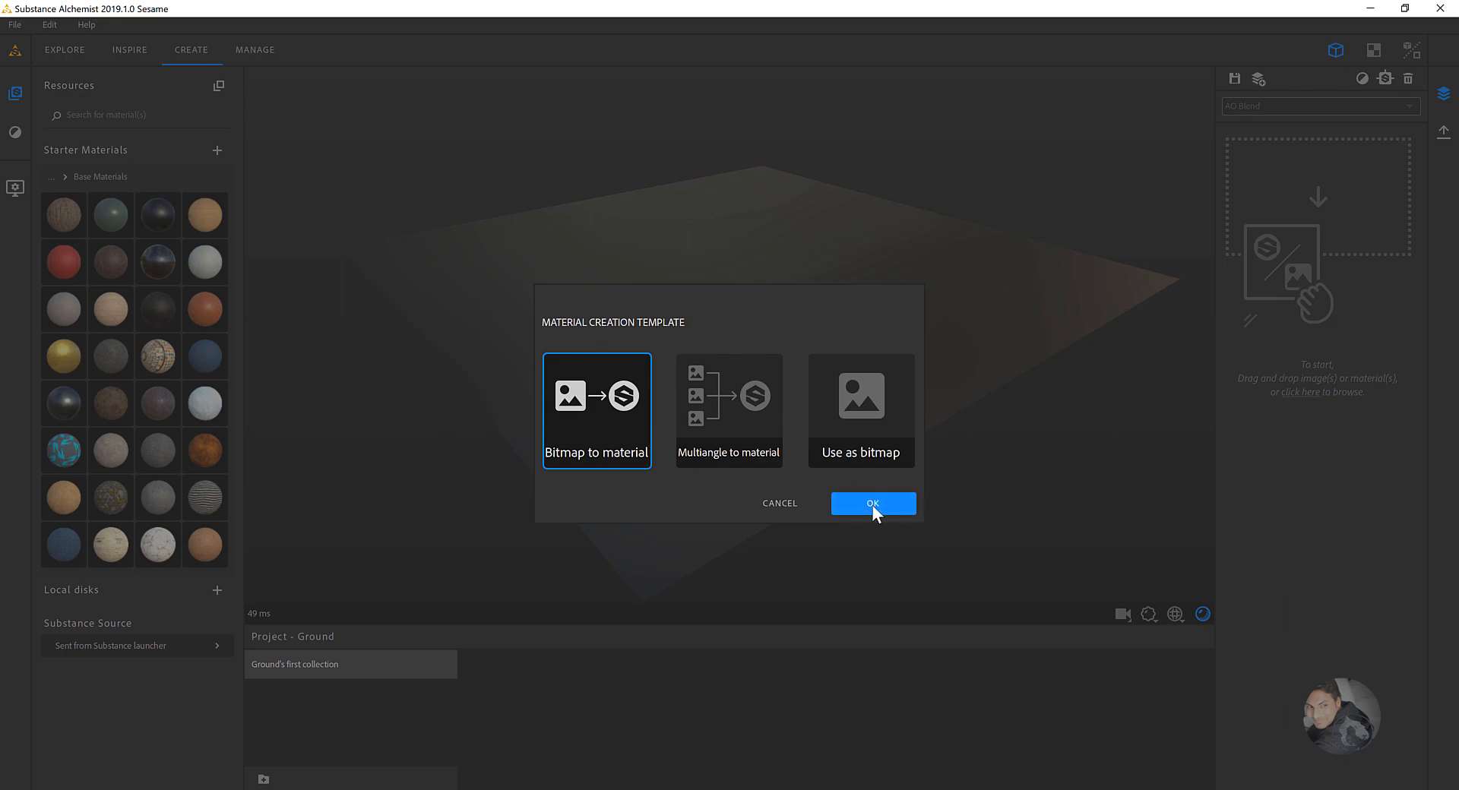
left_click(872, 503)
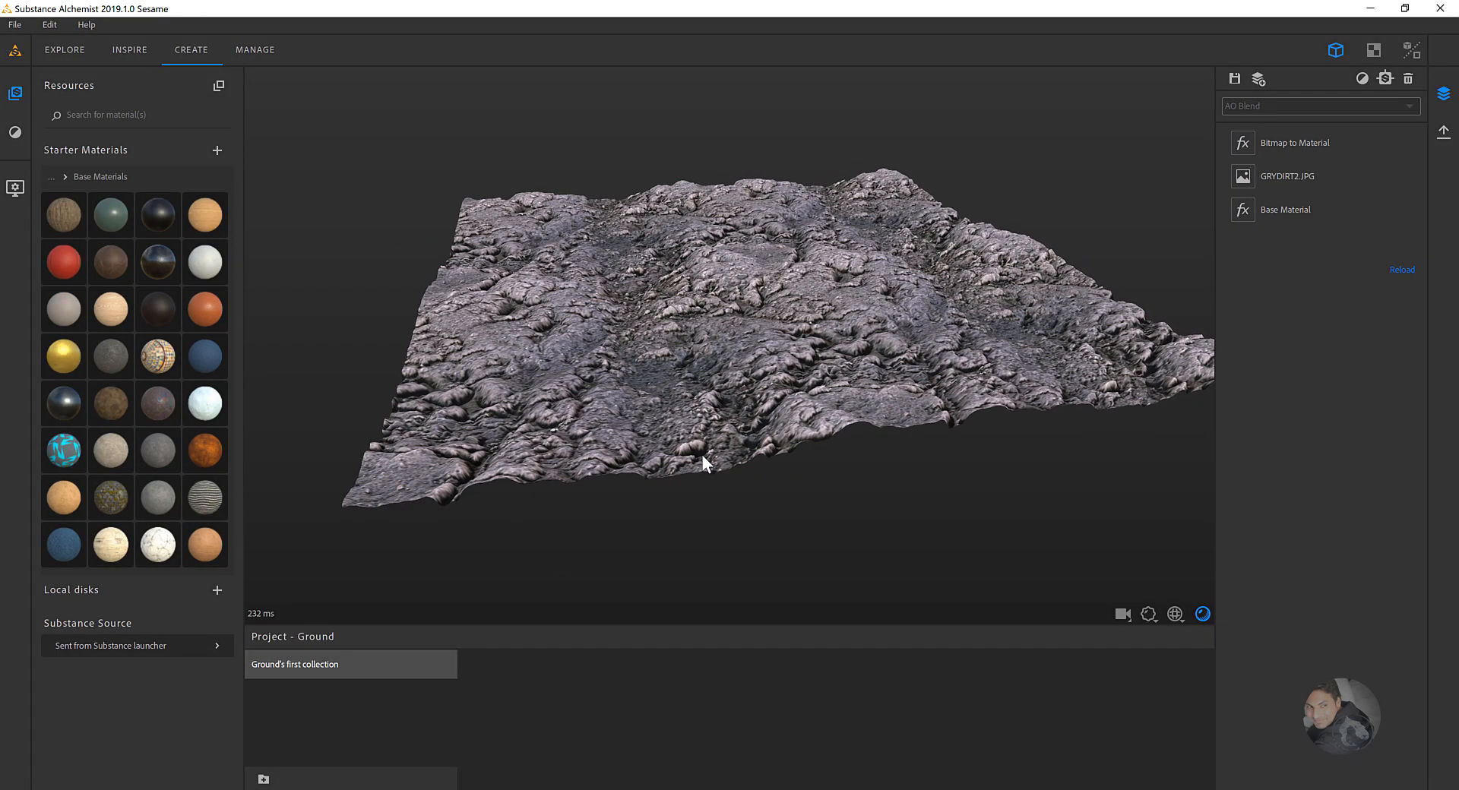
- Set the Base Material layer's surface type to Marble - Granite and inspect the ground surface
left_click_drag(702, 454, 772, 416)
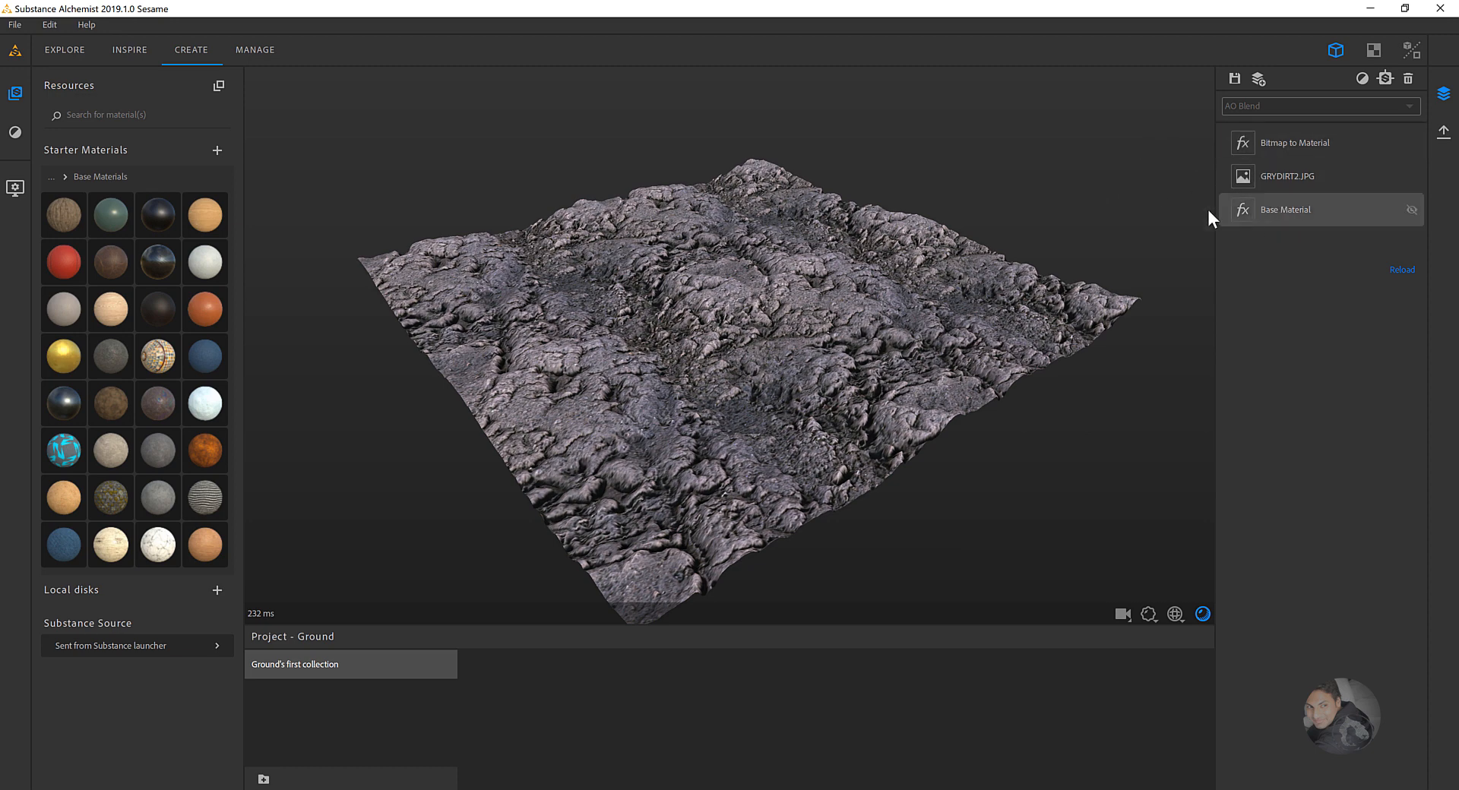
left_click(1265, 209)
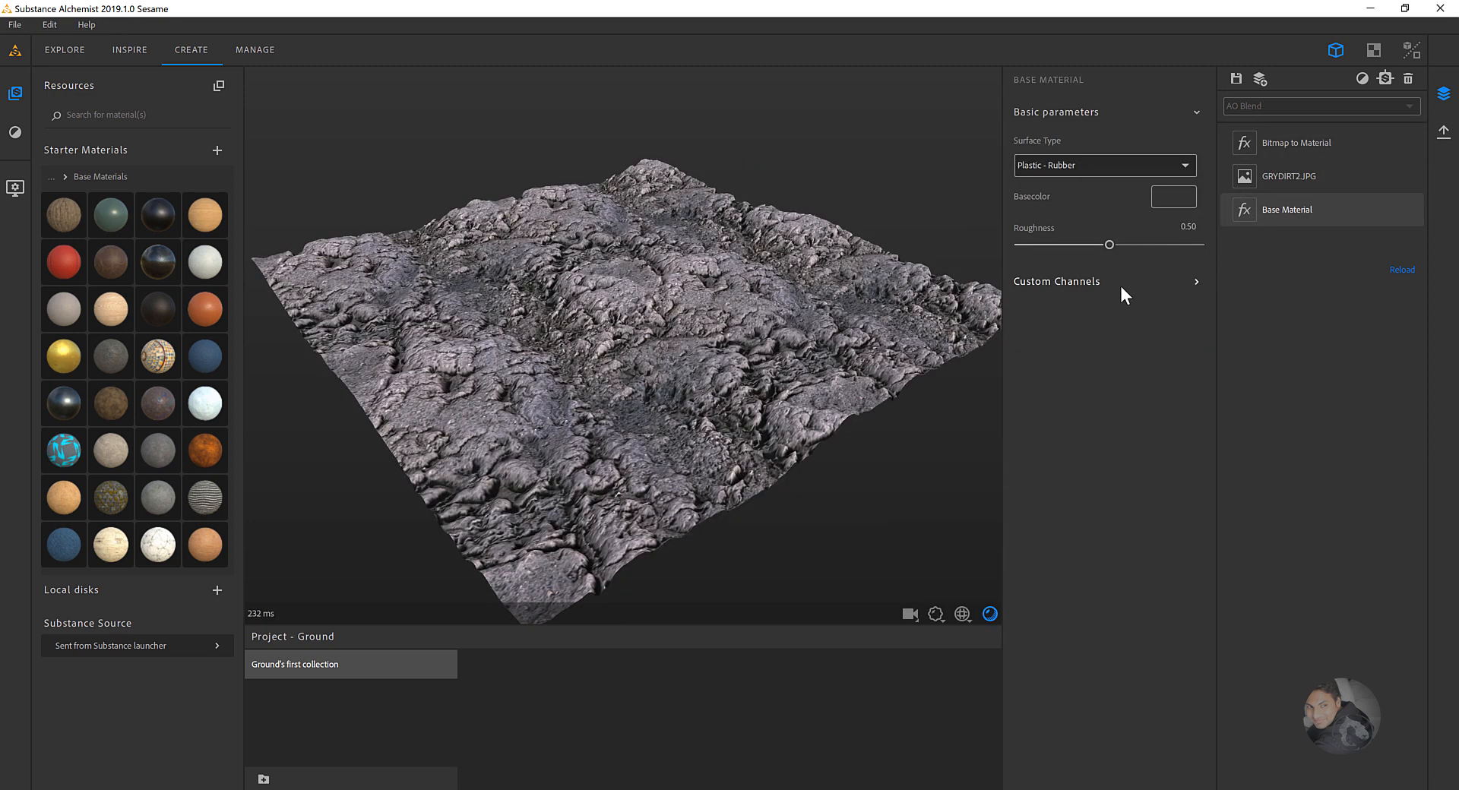
left_click(1061, 168)
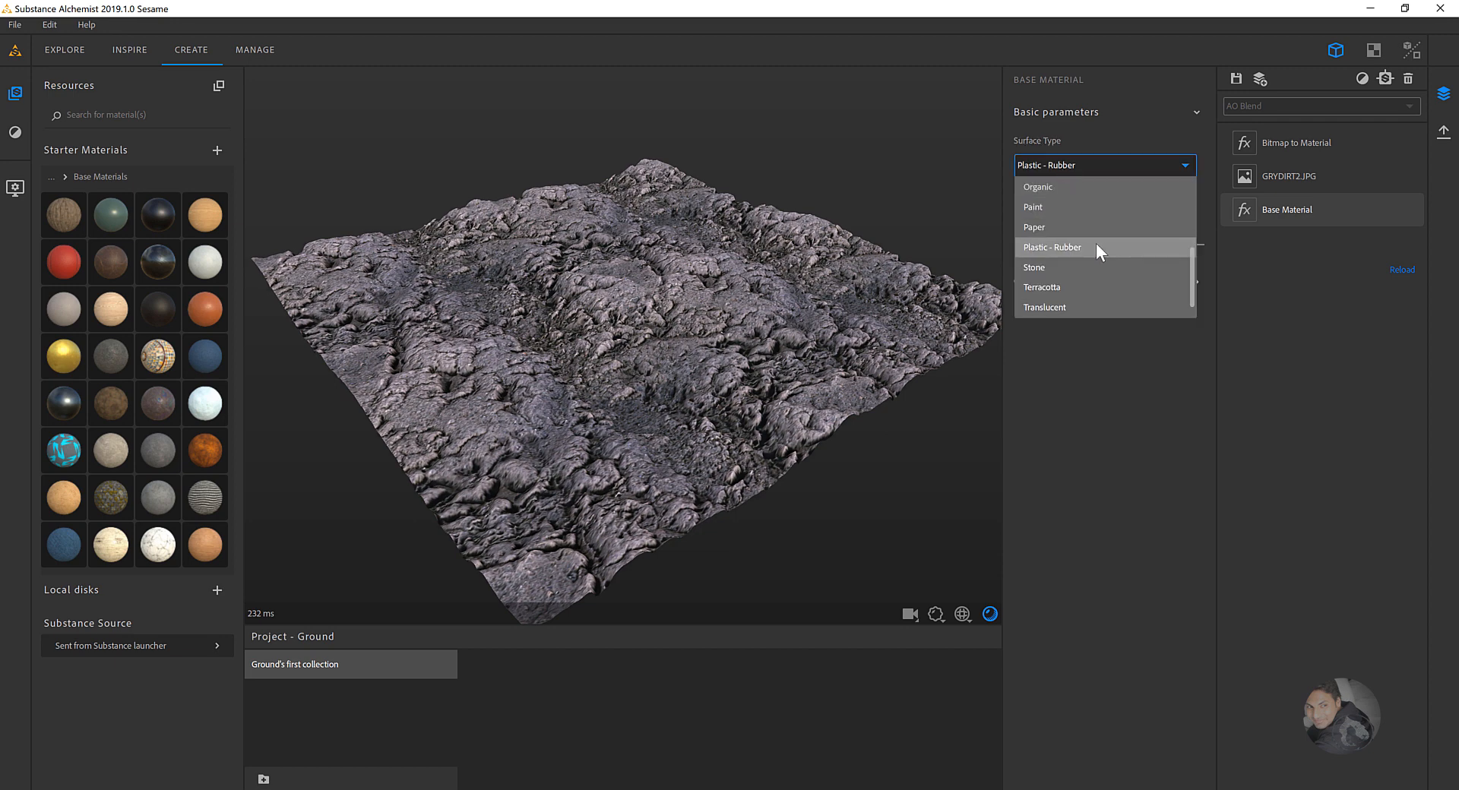
scroll(1099, 242, "up", 5)
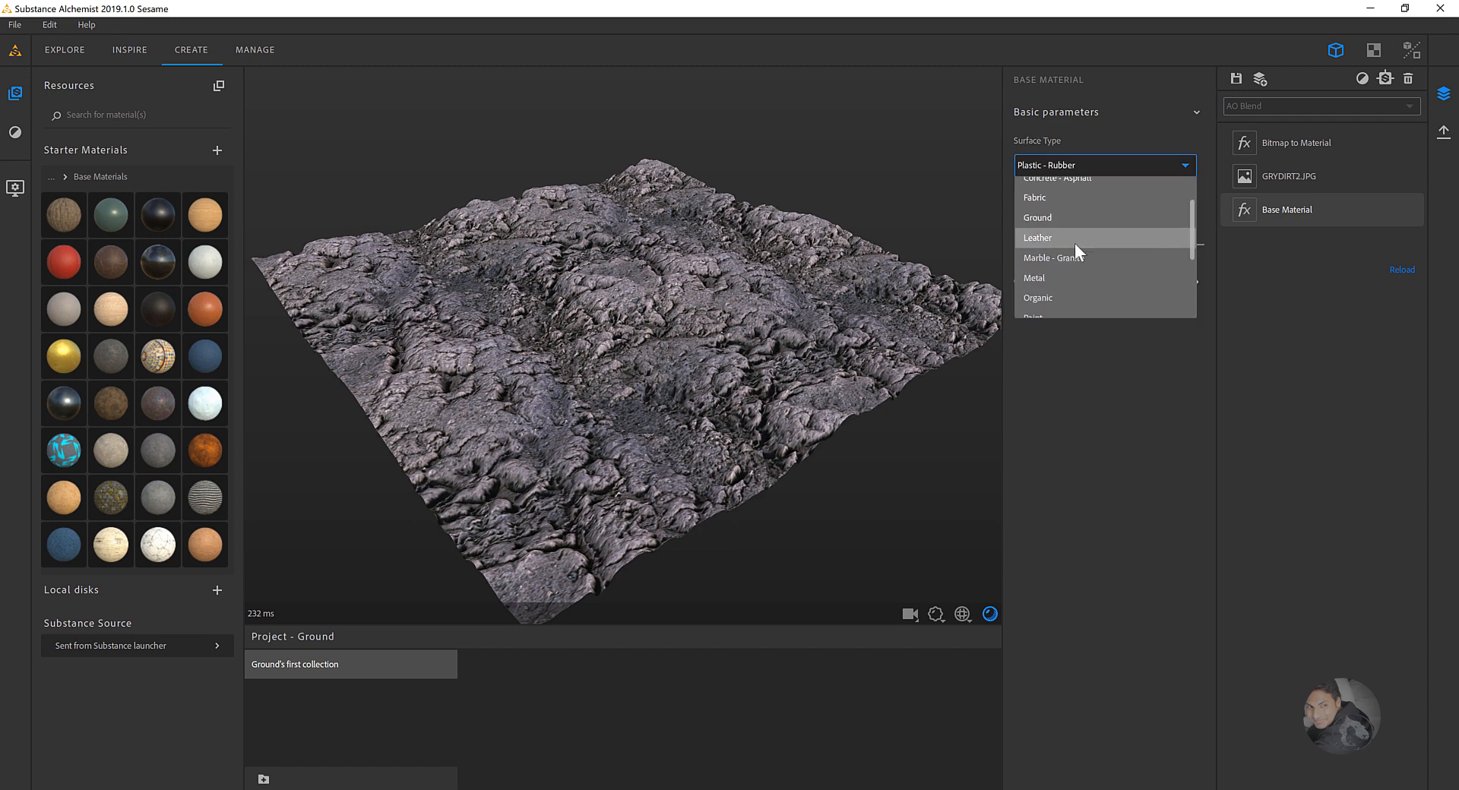
left_click(1073, 259)
scroll(797, 283, "down", 2)
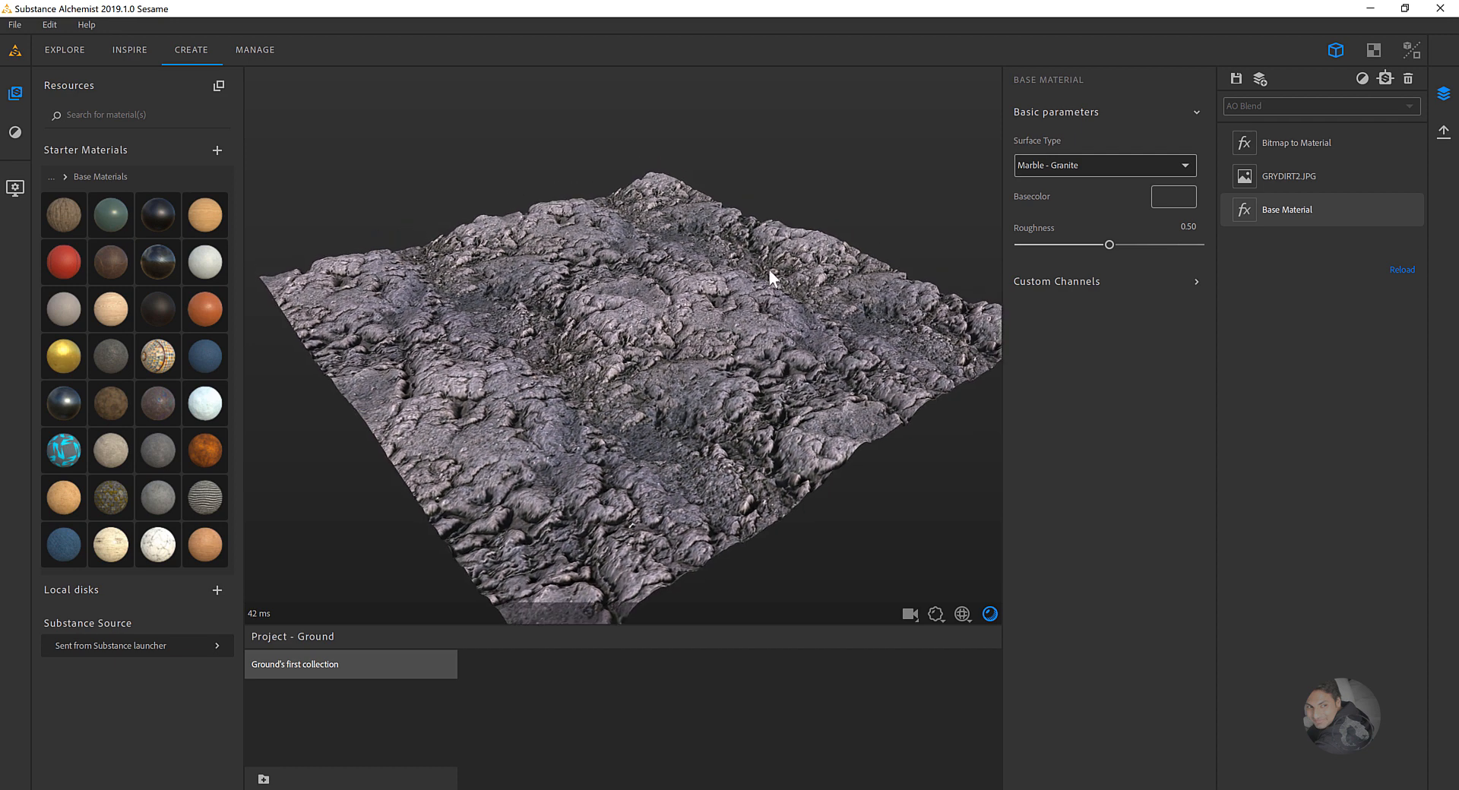
scroll(672, 261, "up", 3)
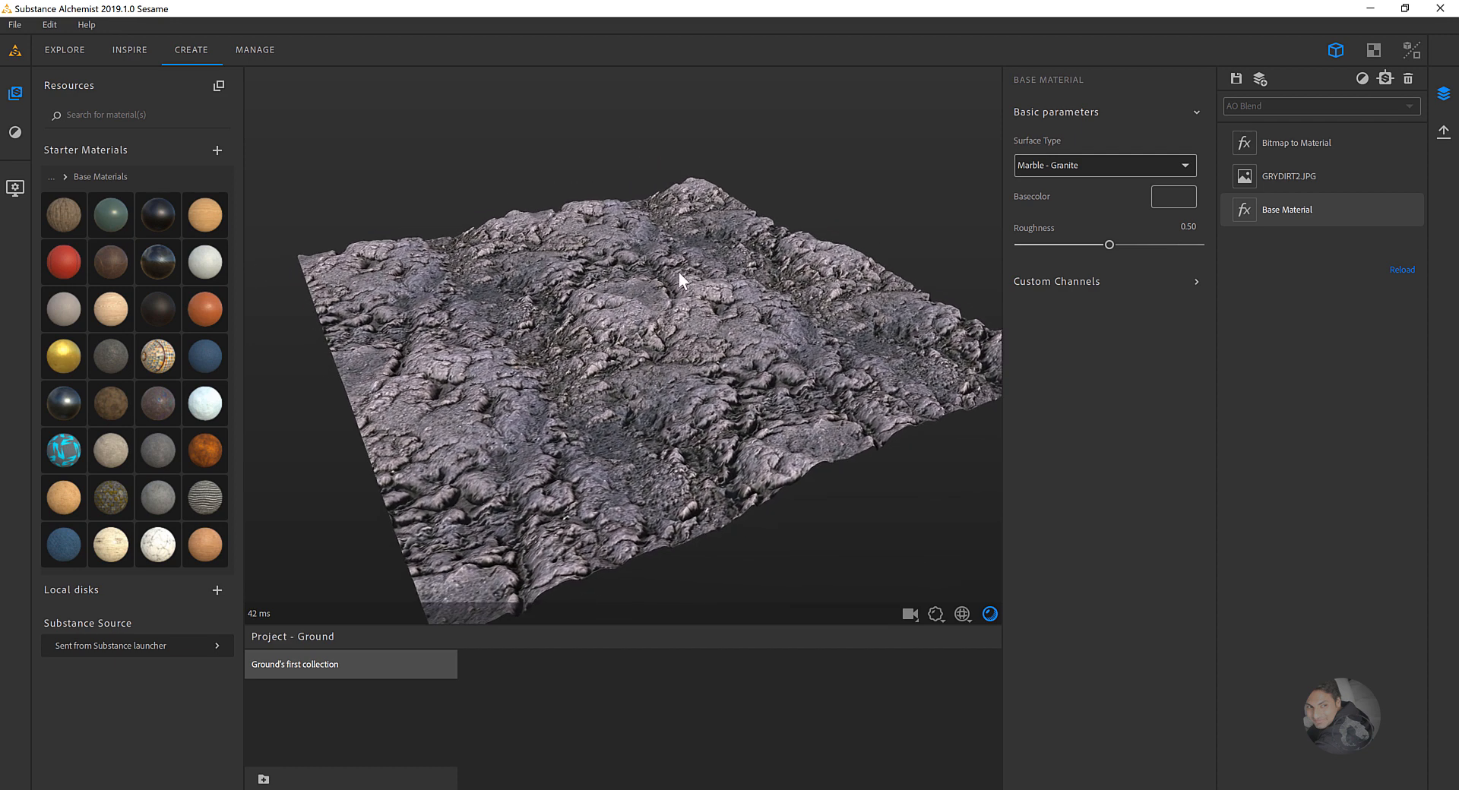
middle_click_drag(621, 271, 640, 271)
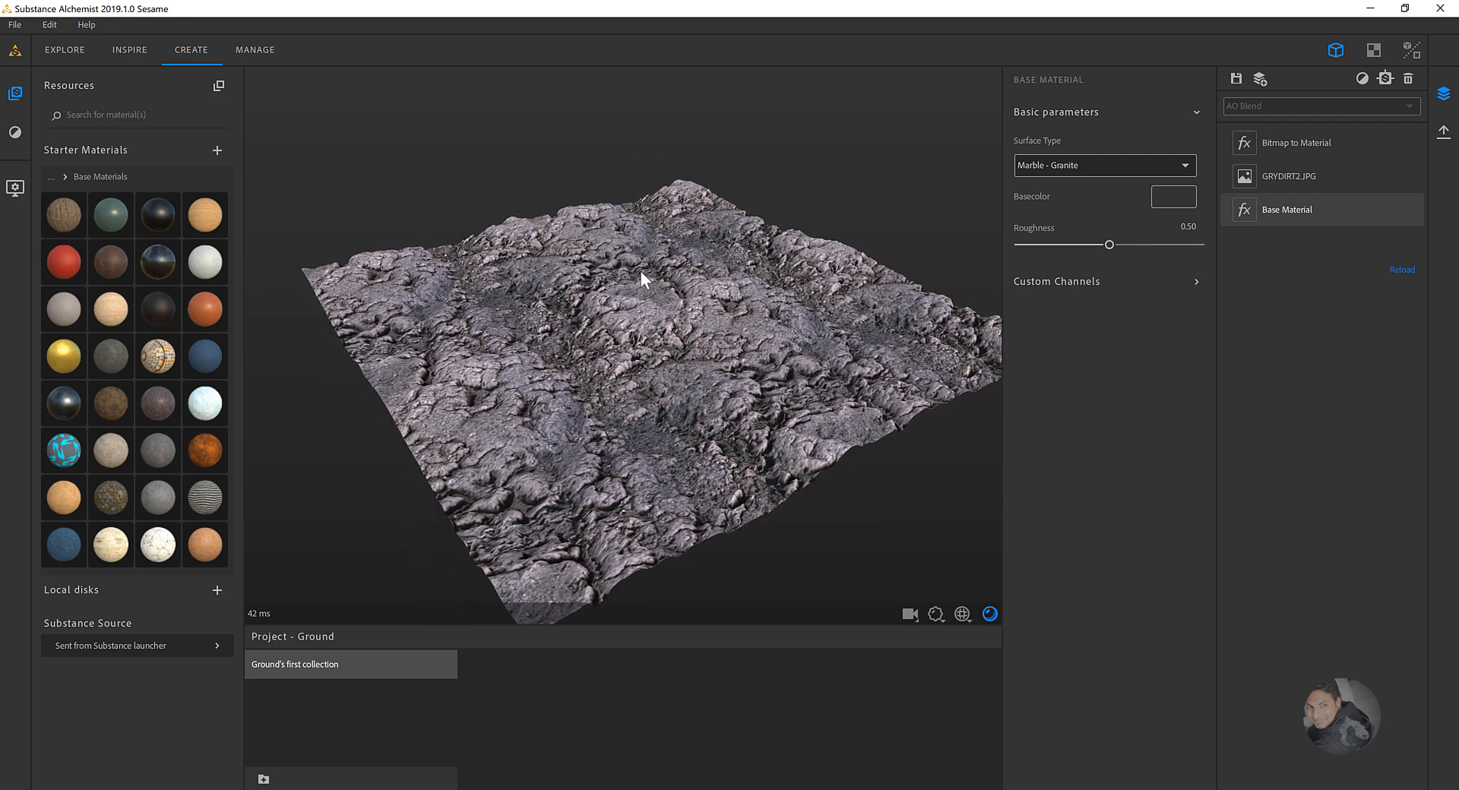
- Open the Bitmap to Material layer's settings and choose Dielectric as its surface type
left_click(1279, 145)
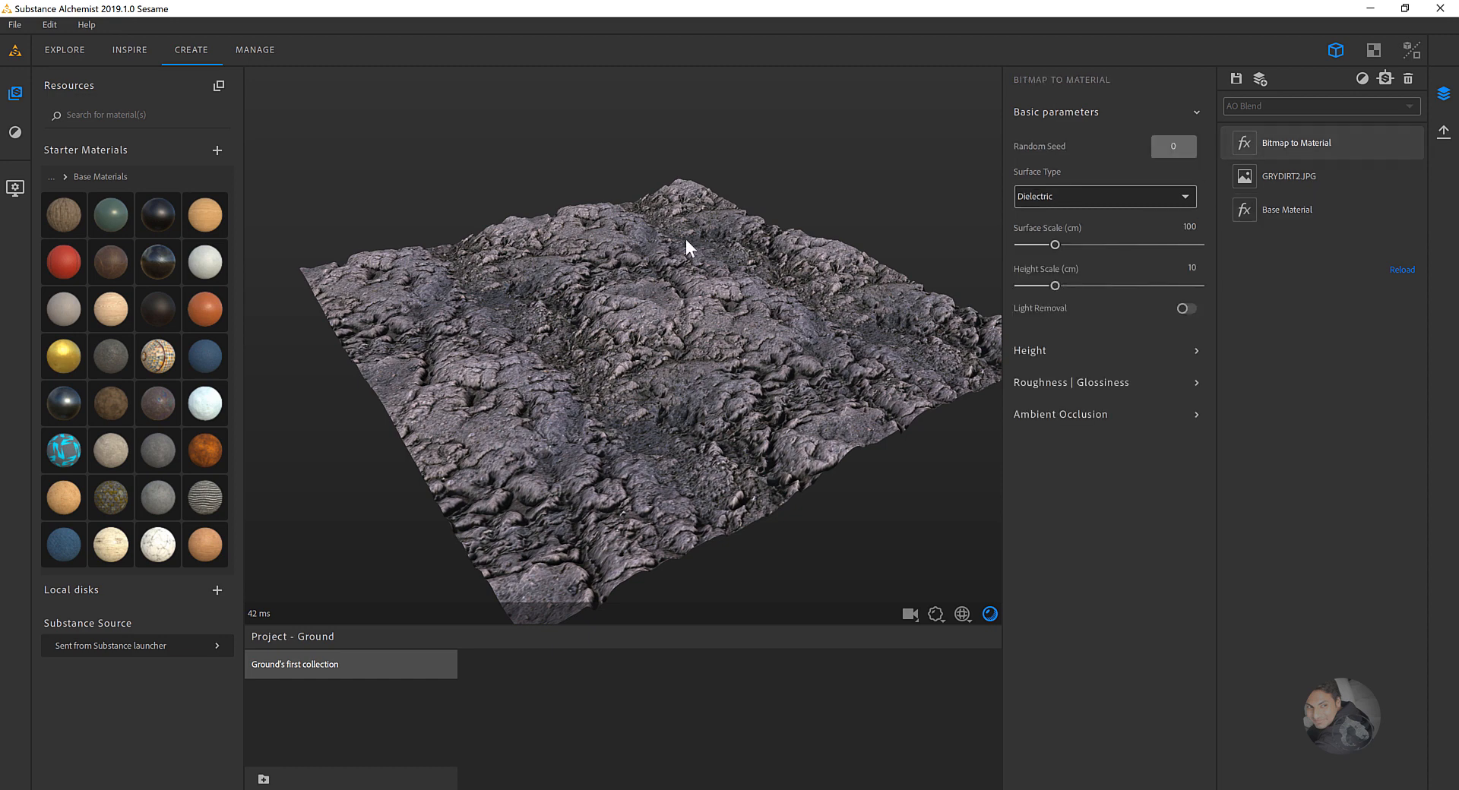
scroll(752, 281, "up", 2)
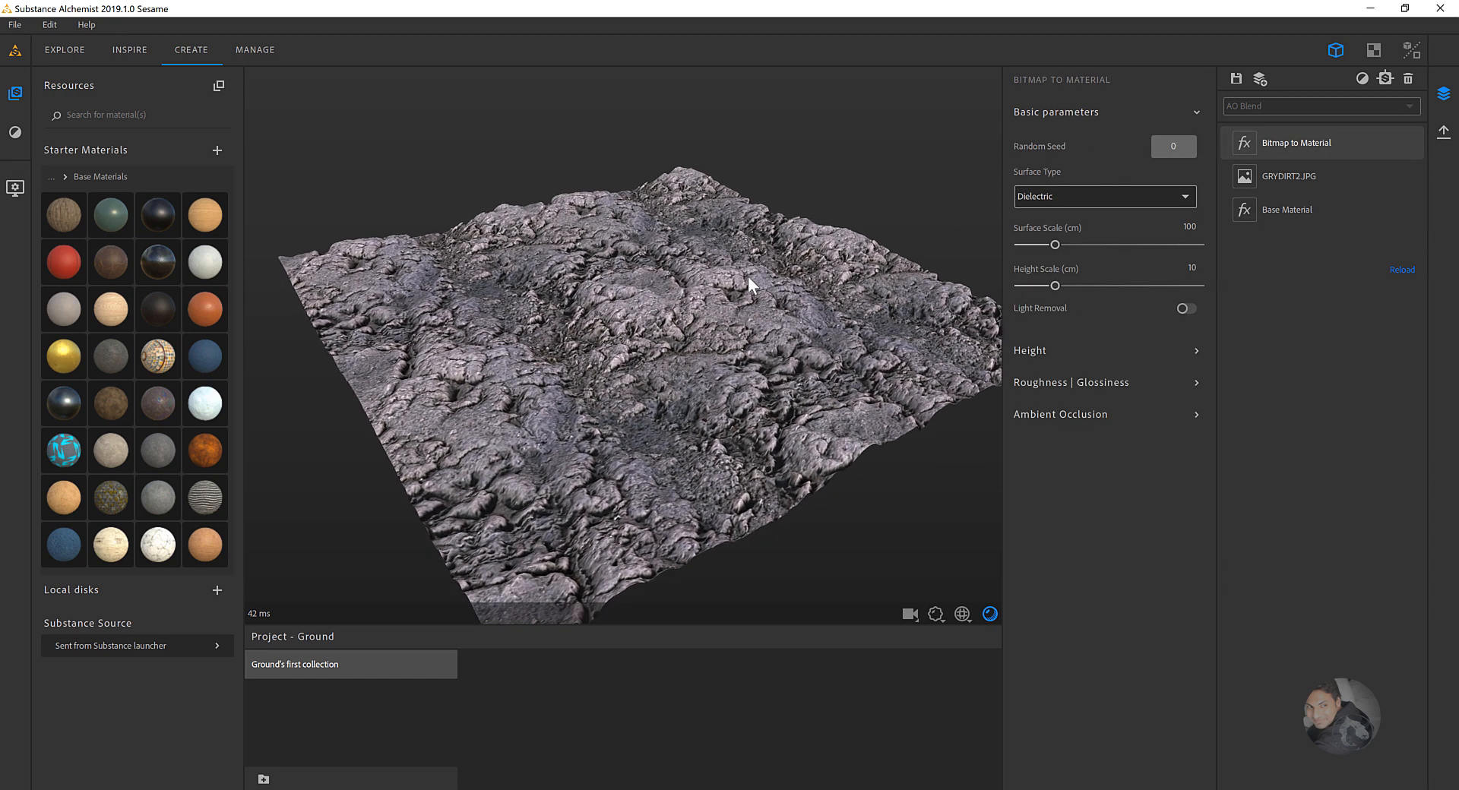
left_click(1051, 196)
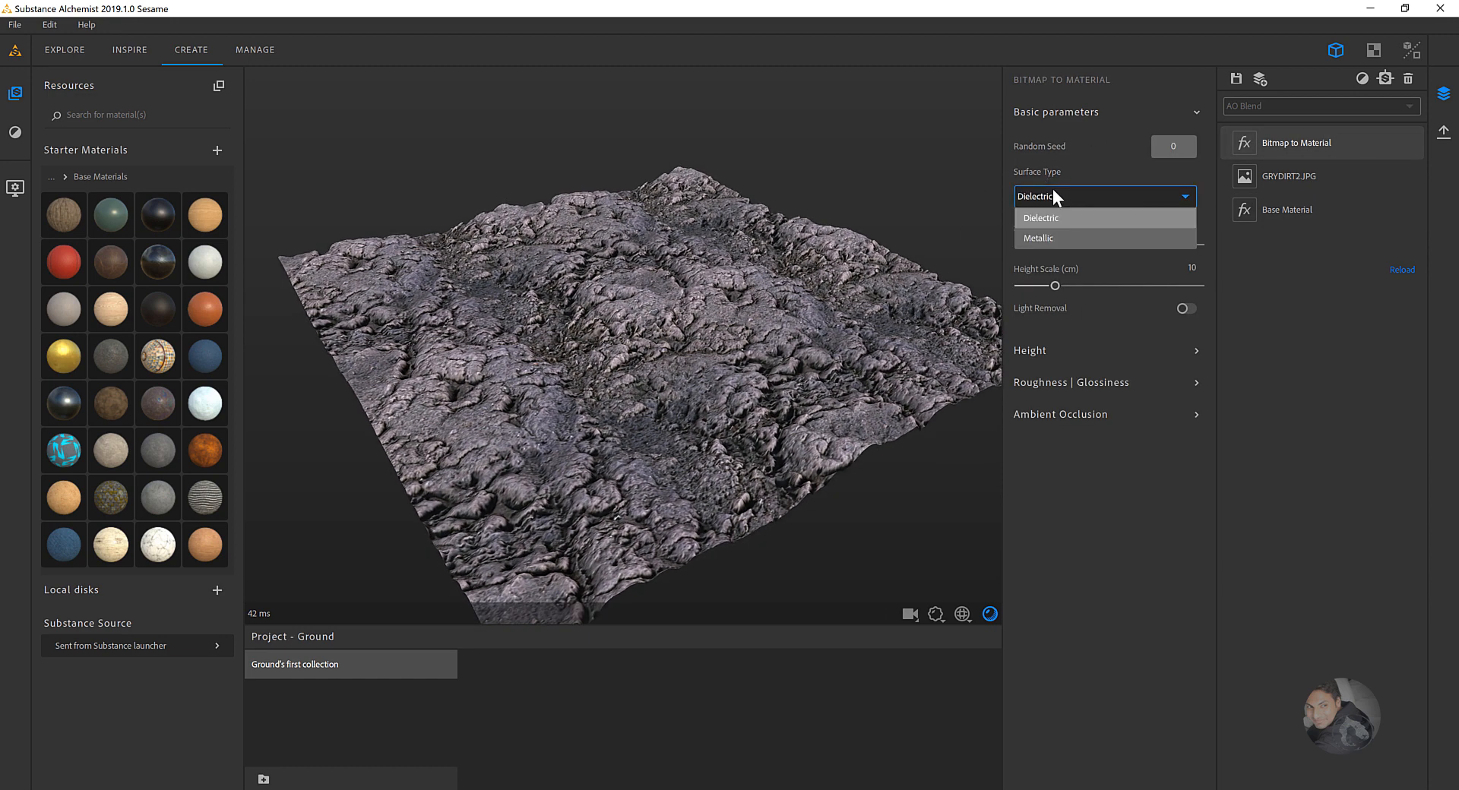
left_click(1053, 216)
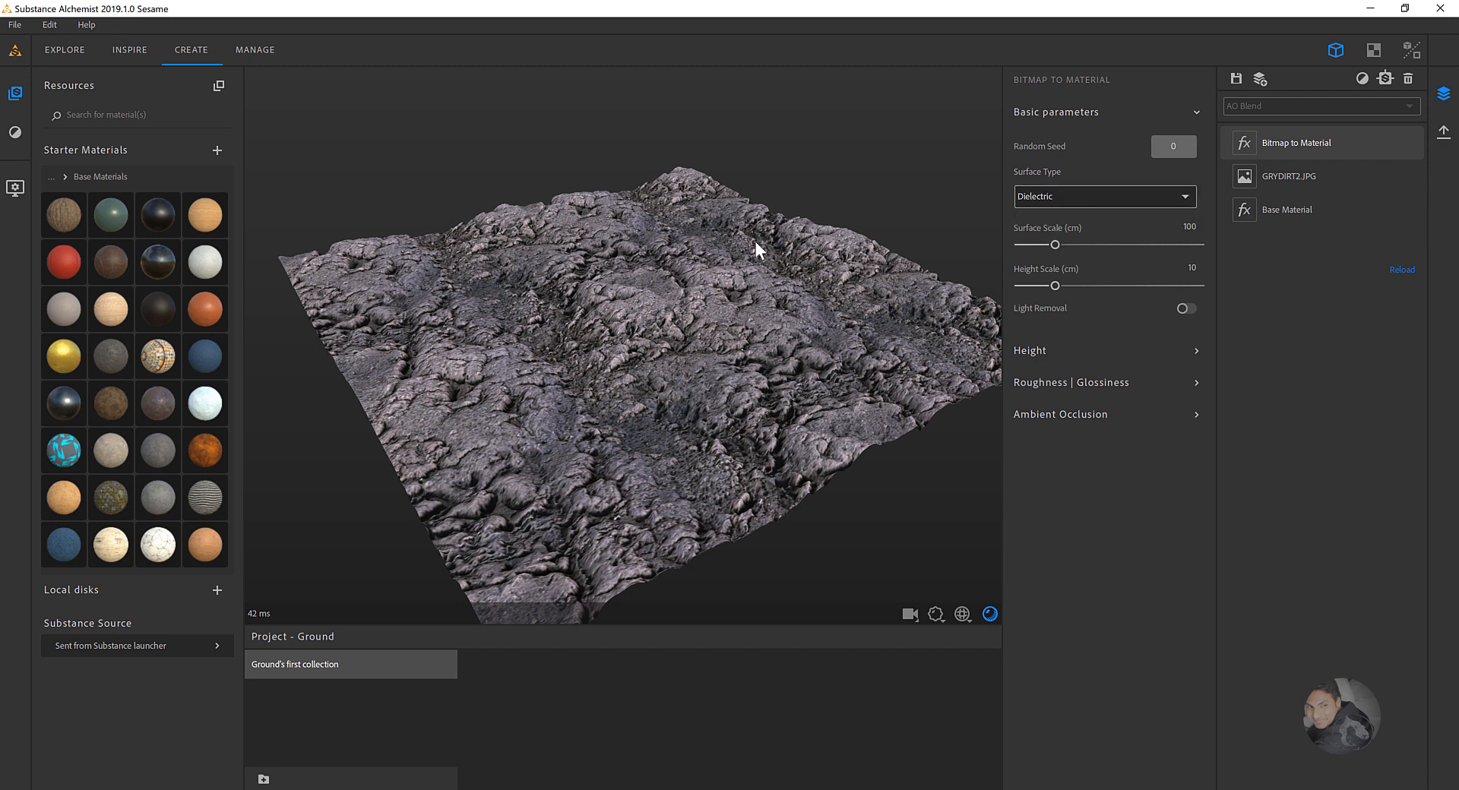
- Try the Metallic surface type on the Bitmap to Material layer and switch it back to Dielectric
left_click(1124, 194)
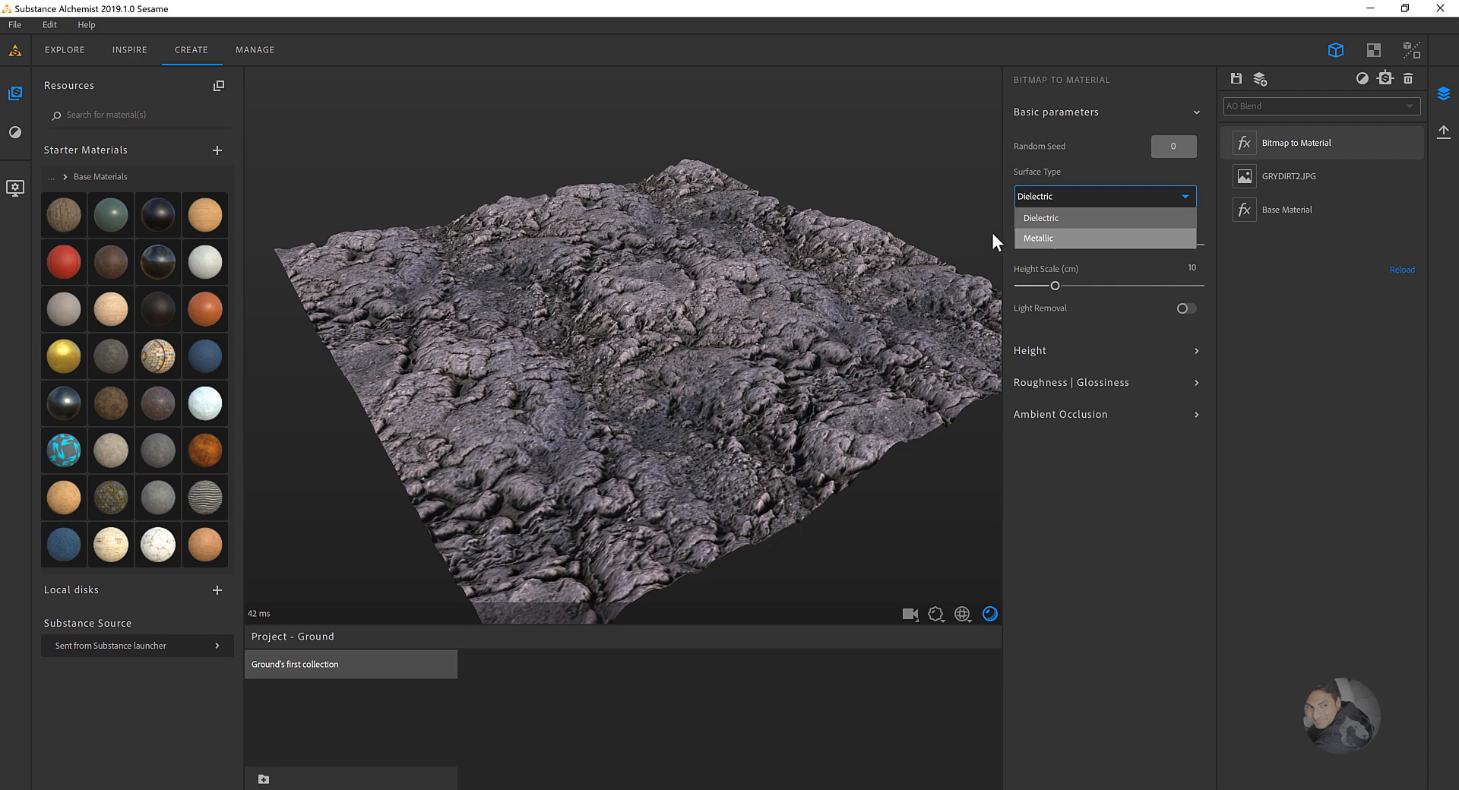
left_click(1054, 240)
left_click(1041, 198)
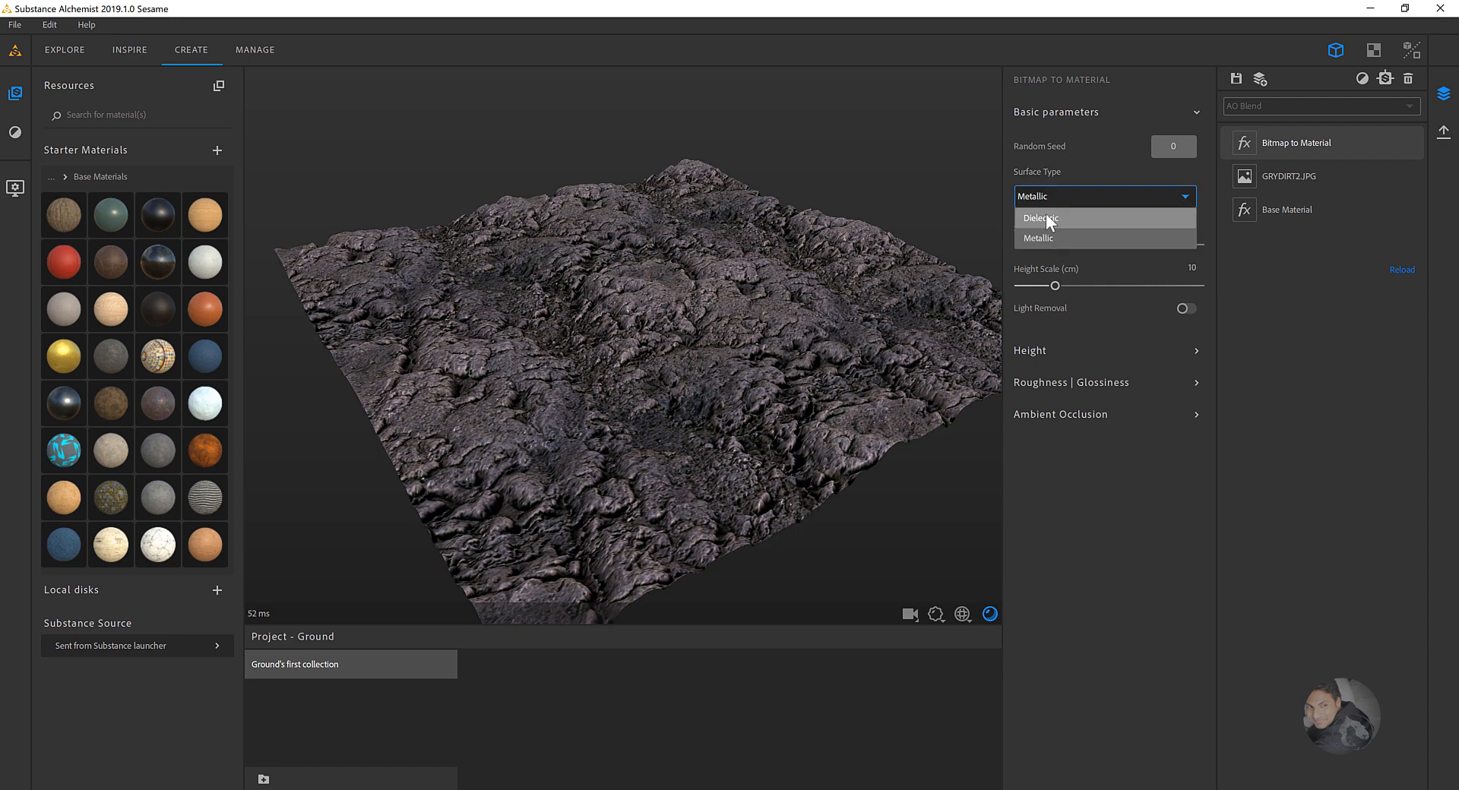
left_click(1045, 218)
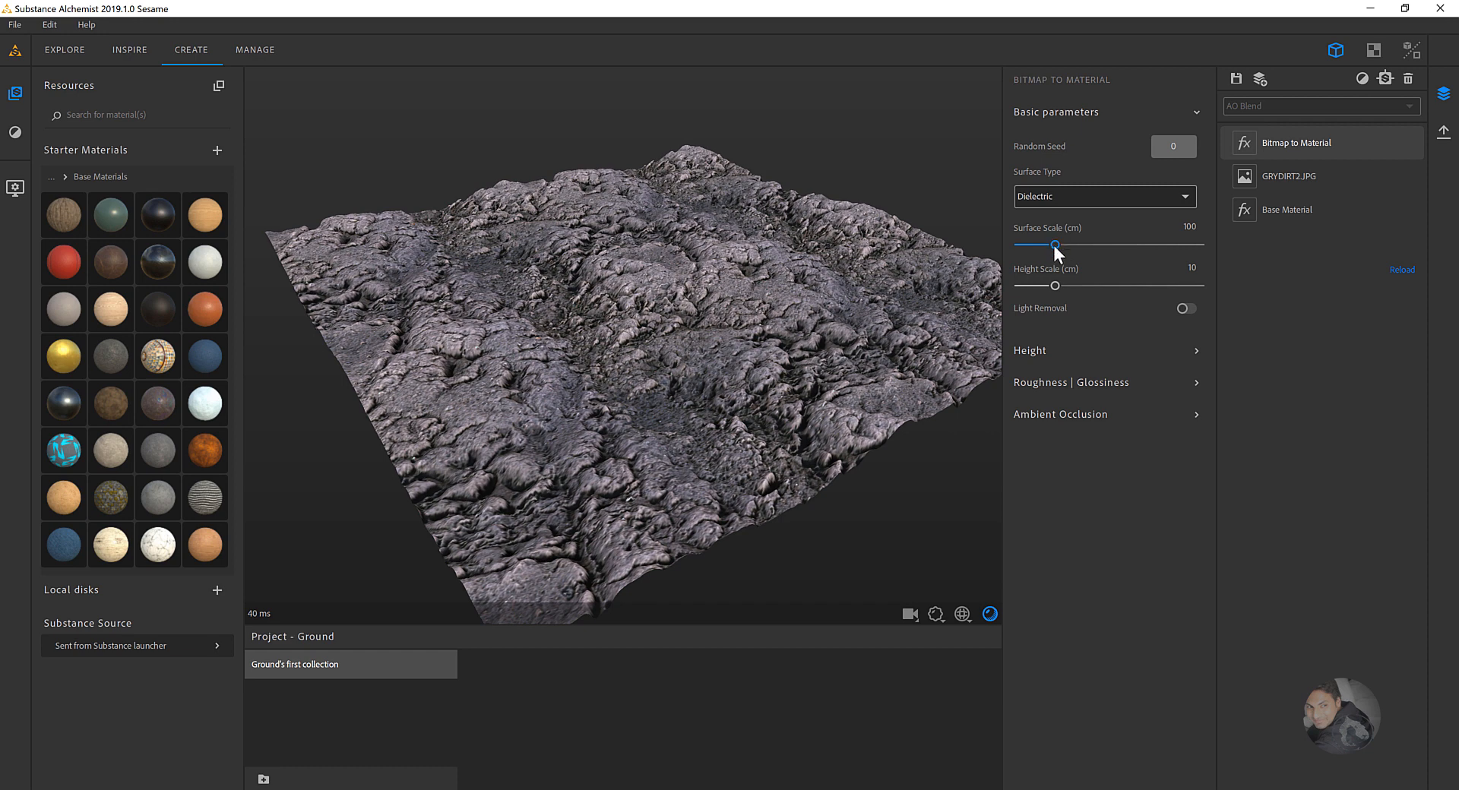
- Set the Bitmap to Material layer's surface scale to 91 cm and its height scale to 7.80 cm
mouse_move(1053, 242)
left_mouse_down()
mouse_move(1085, 243)
mouse_move(1055, 243)
left_mouse_up()
right_click_drag(760, 305, 545, 210)
right_click_drag(664, 350, 798, 377)
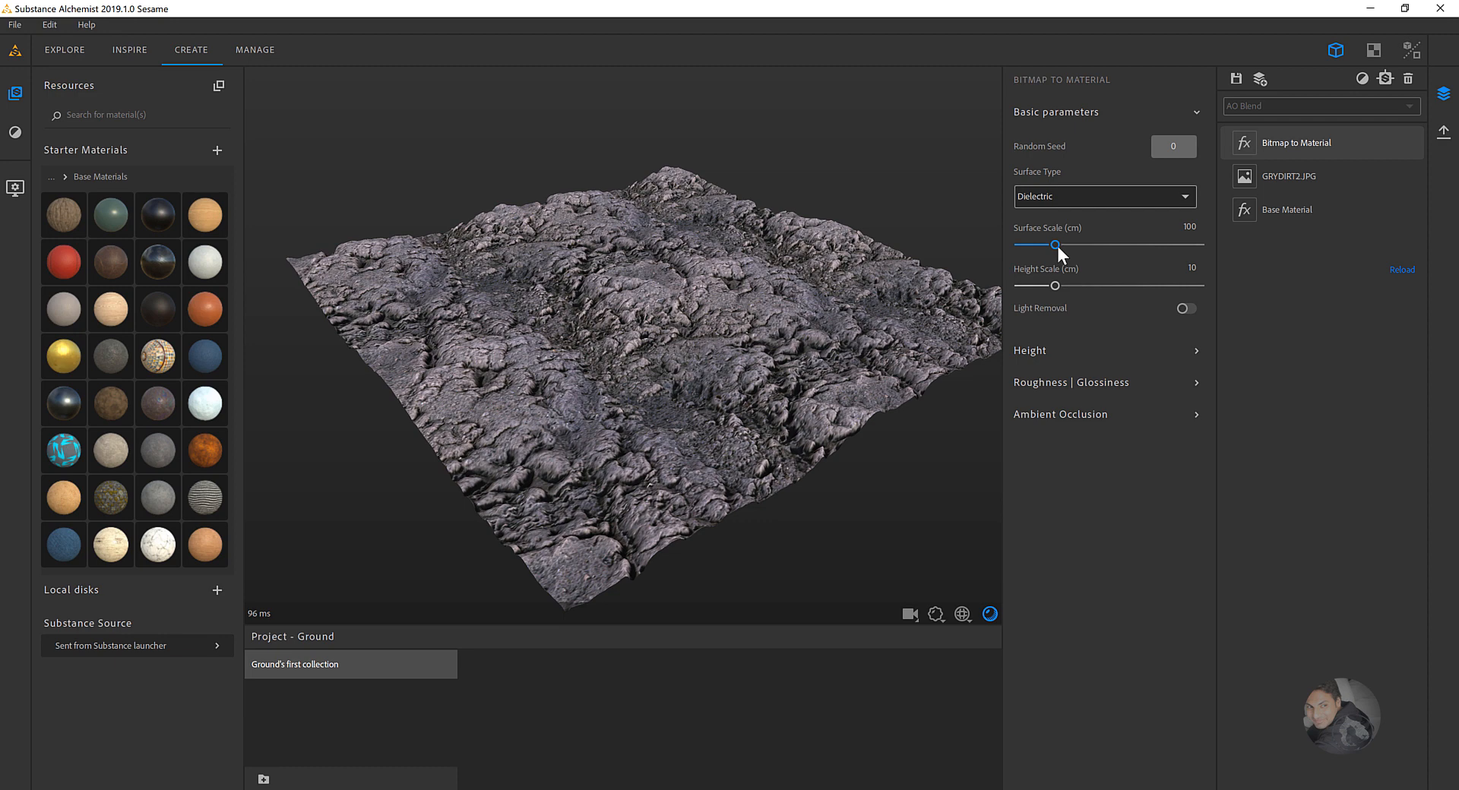
mouse_move(1056, 245)
left_mouse_down()
mouse_move(1180, 259)
mouse_move(1038, 251)
mouse_move(1052, 253)
left_mouse_up()
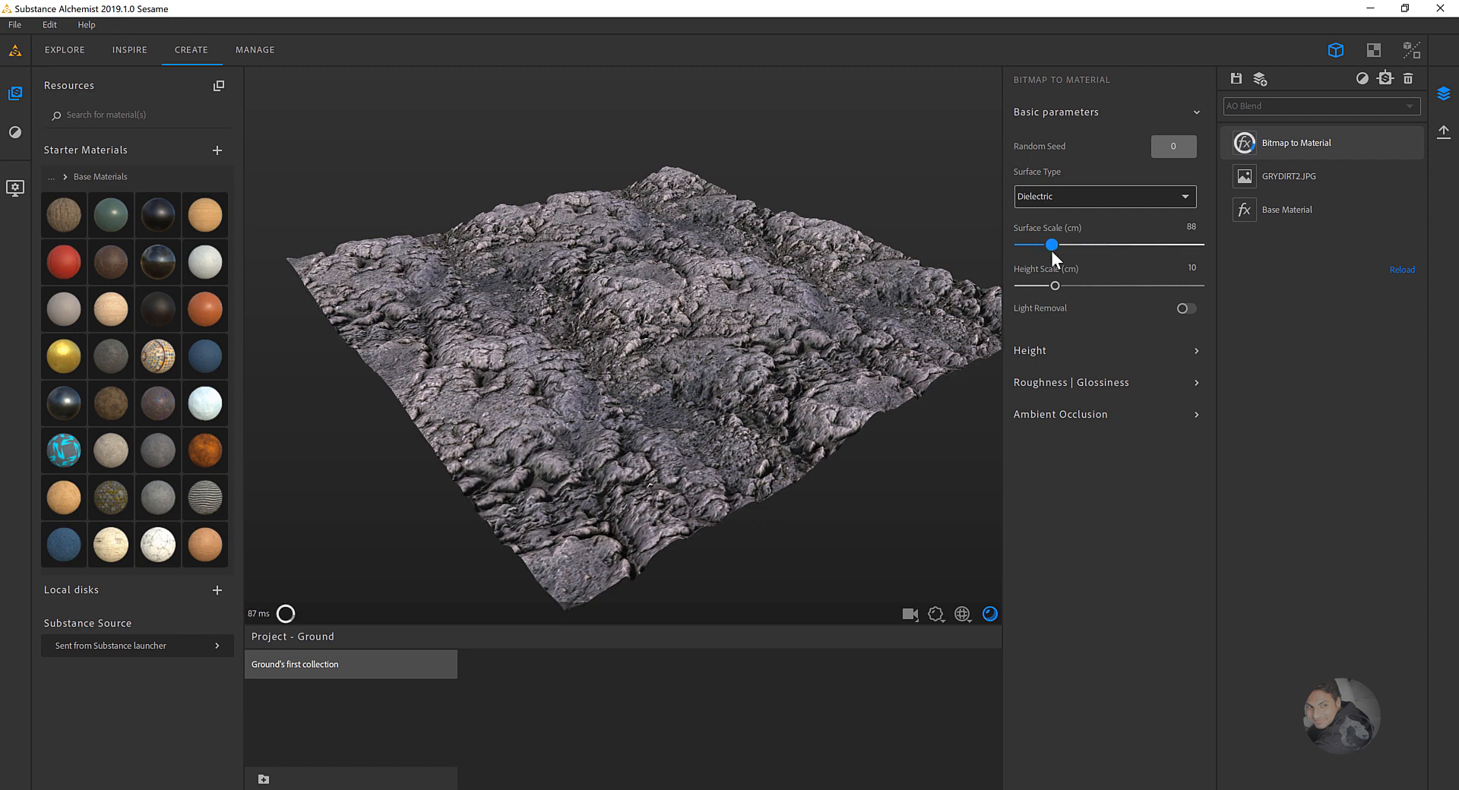
left_click_drag(718, 263, 714, 271)
mouse_move(1056, 285)
left_mouse_down()
mouse_move(1147, 284)
mouse_move(1047, 276)
left_mouse_up()
left_click_drag(877, 261, 718, 370)
scroll(708, 435, "up", 5)
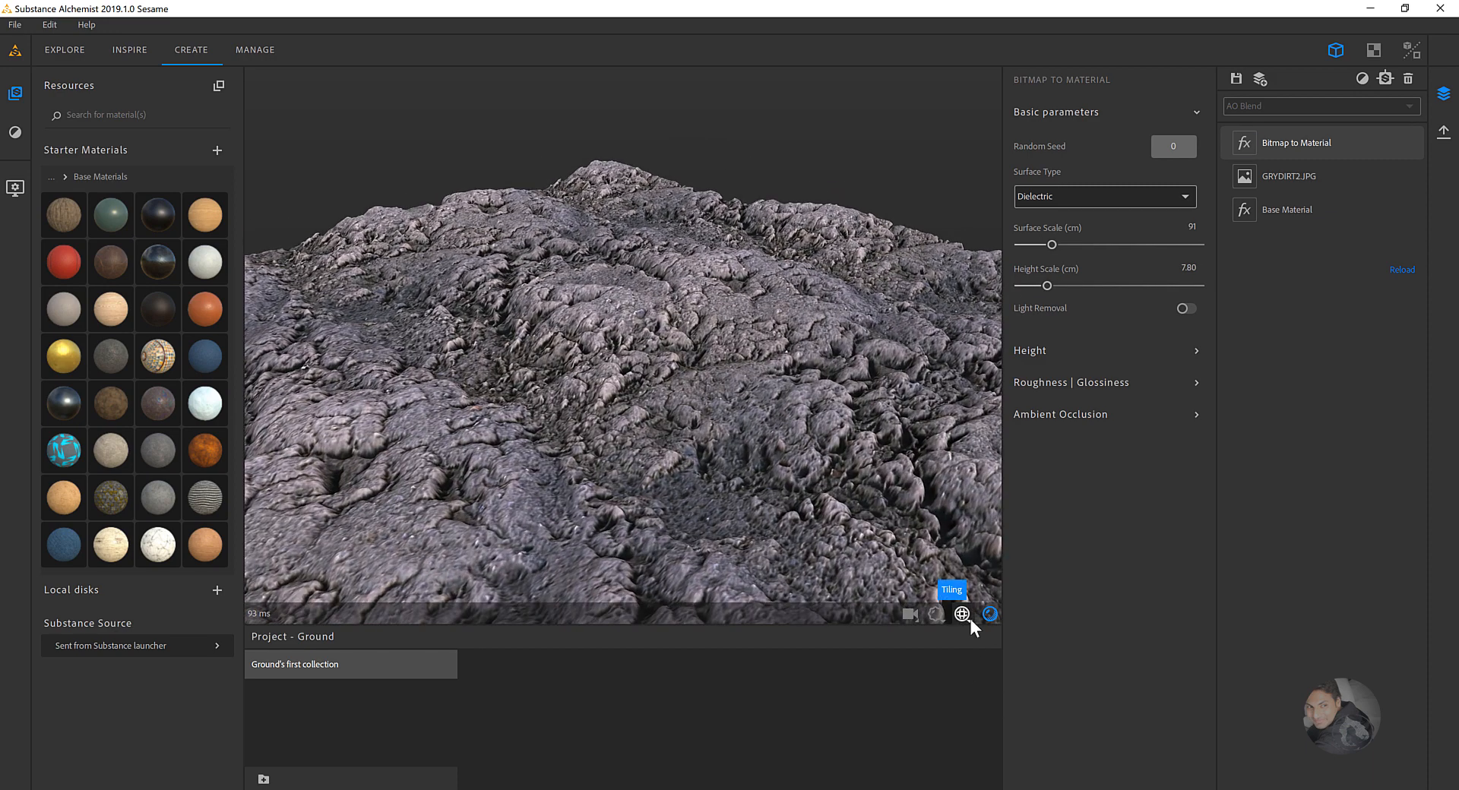
- Turn off the active viewport display option next to Tiling and check the whole ground surface
left_click(963, 615)
left_click(990, 615)
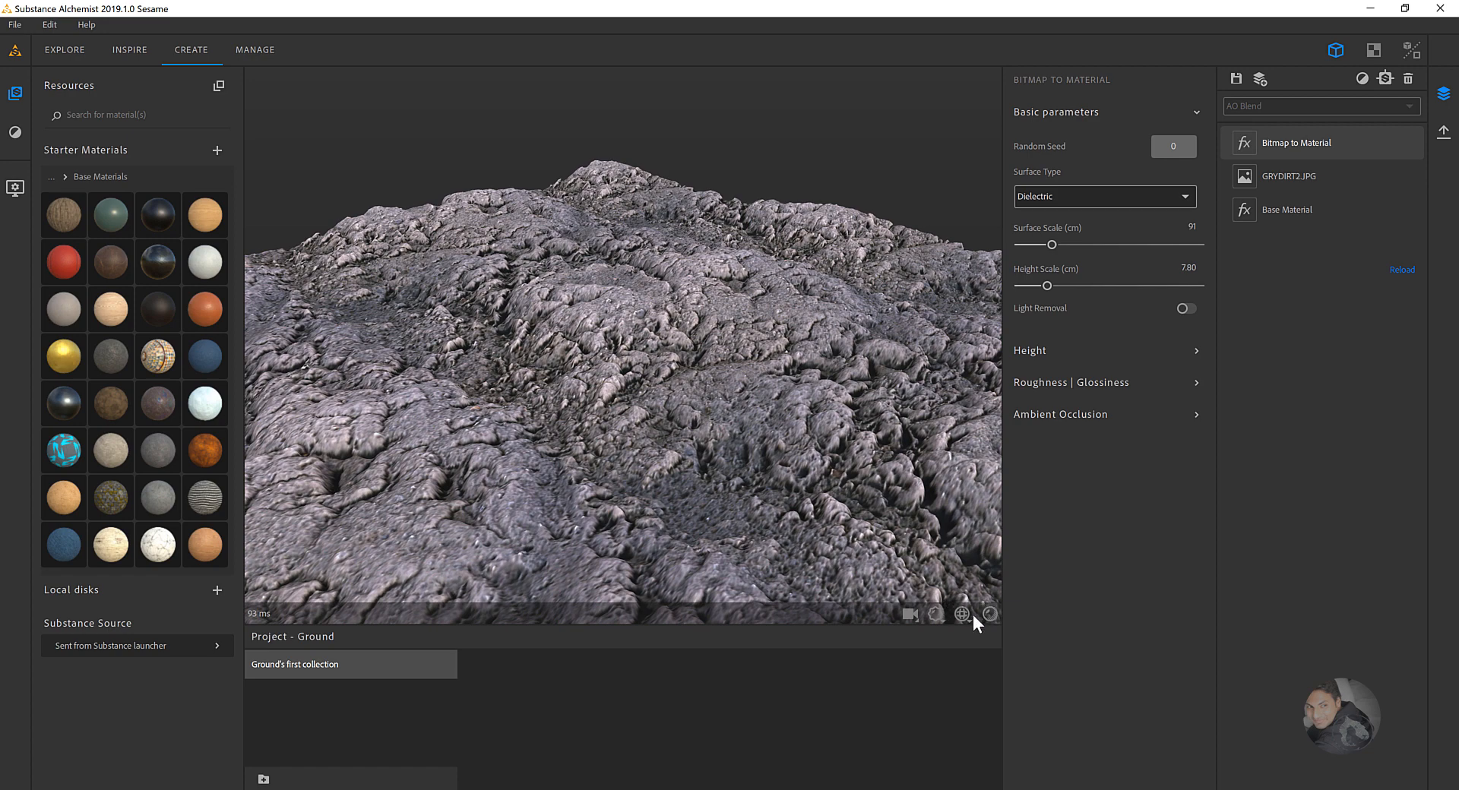
scroll(741, 483, "down", 4)
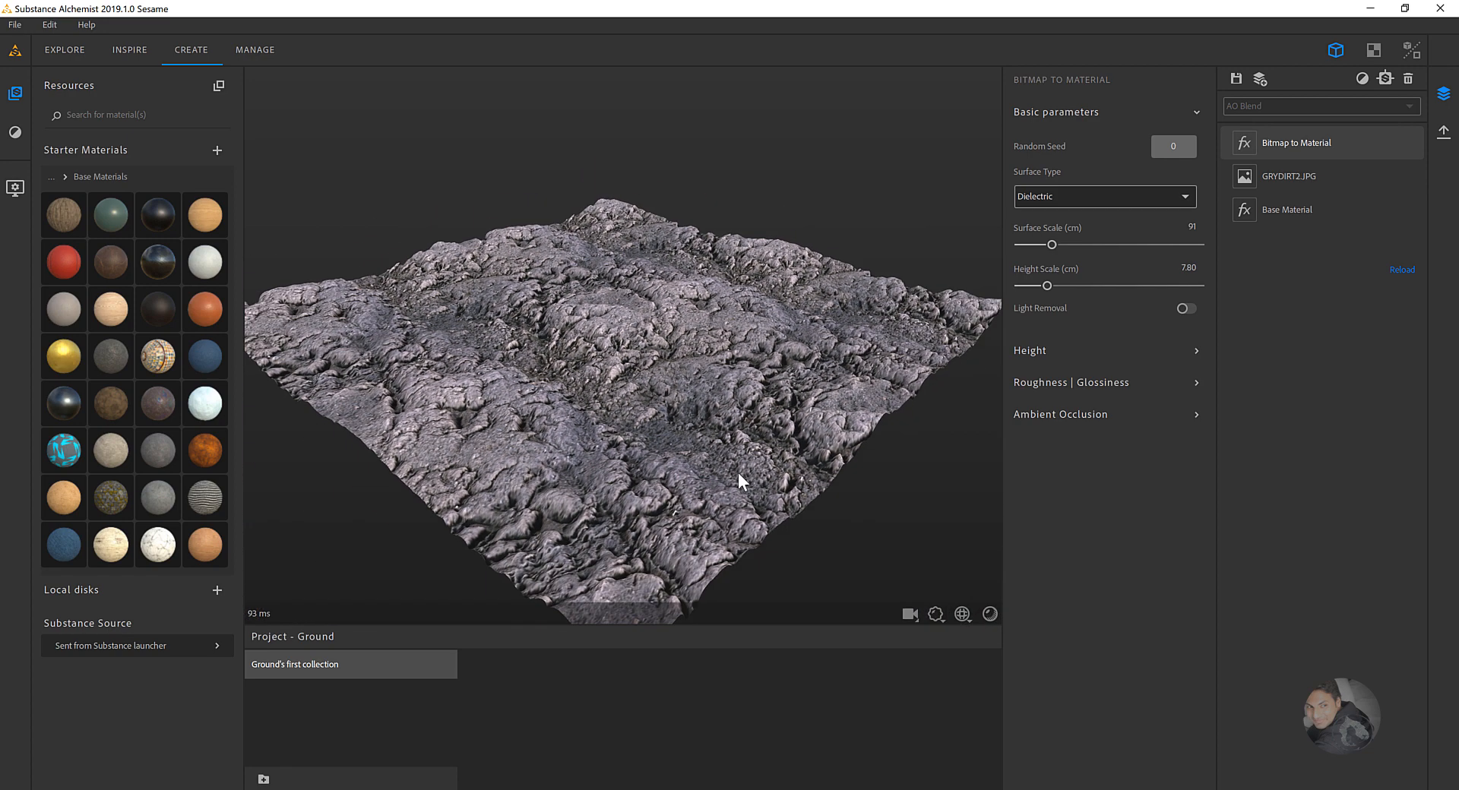
- Flatten the ground preview by setting the displacement amplitude to 0 and the displacement quality to 0.25
left_click(990, 613)
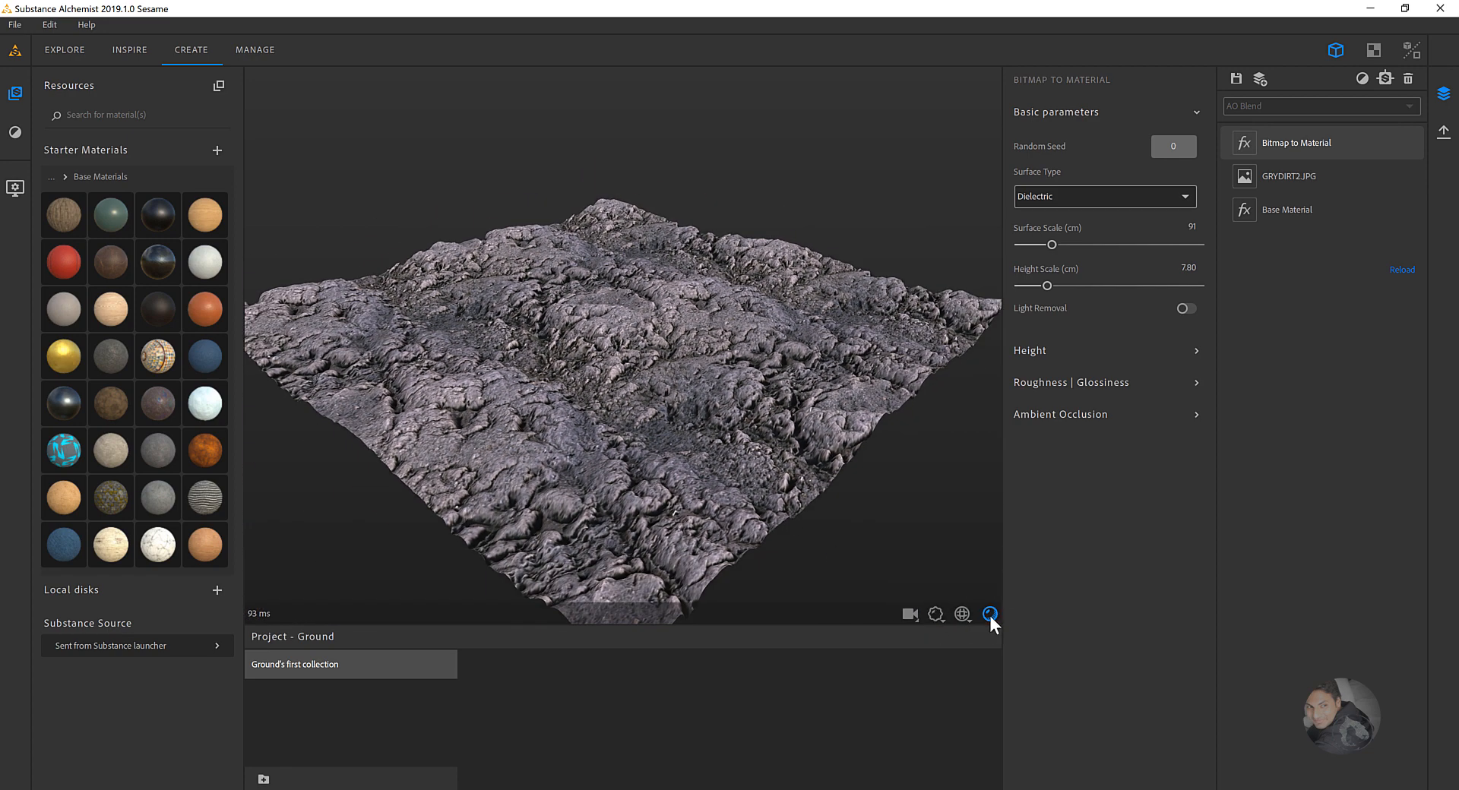
left_click(990, 614)
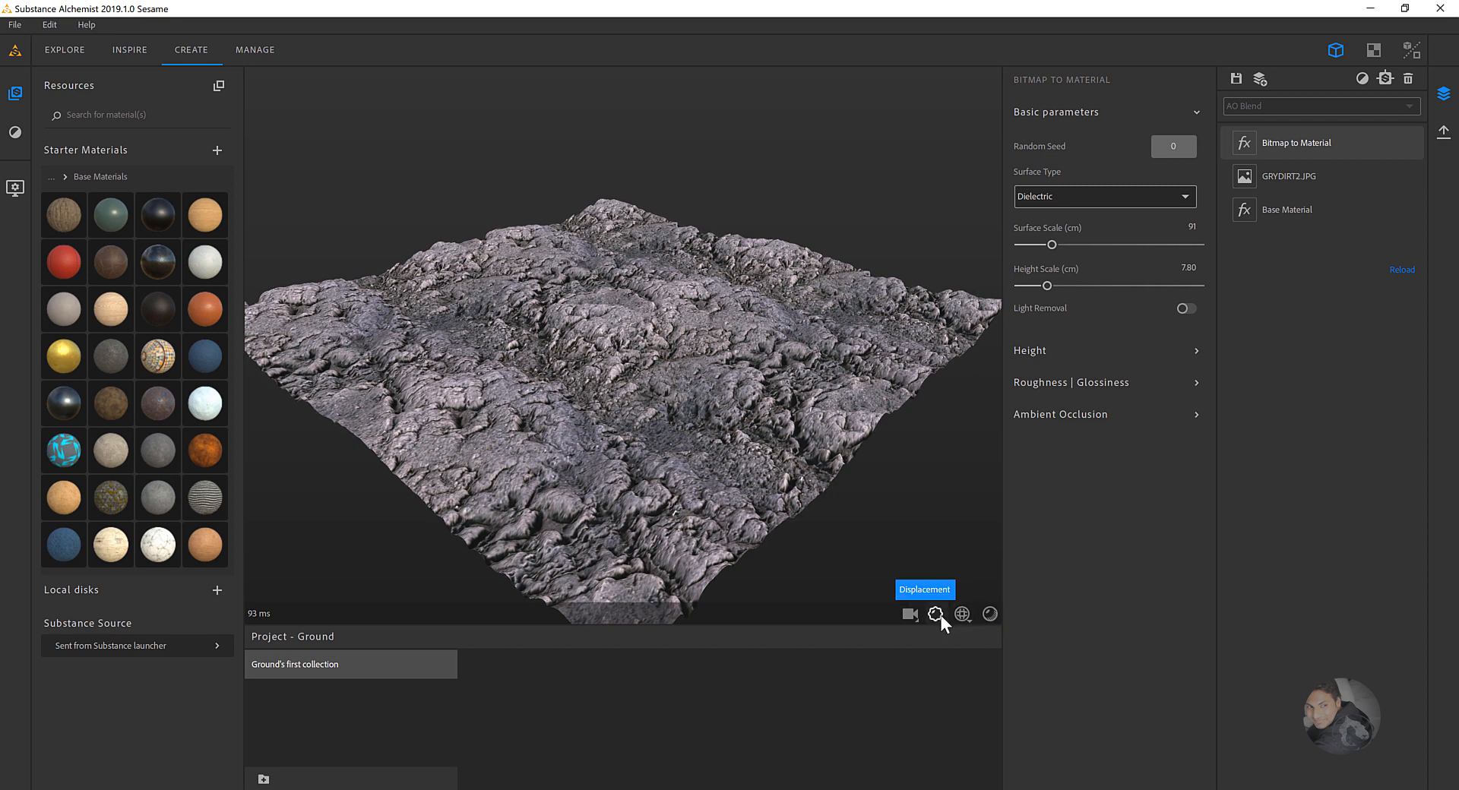
left_click(936, 614)
left_click_drag(765, 547, 772, 591)
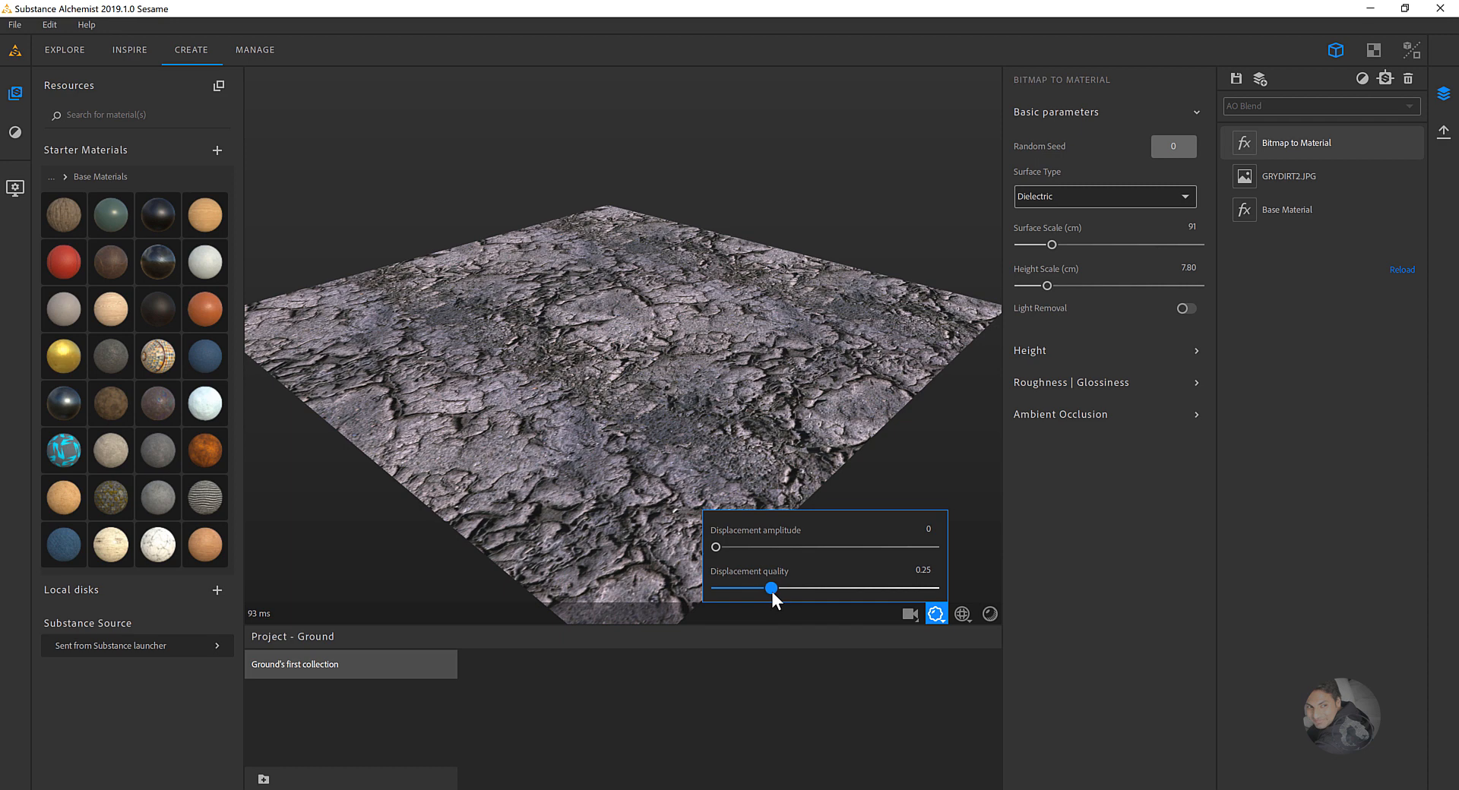
left_click_drag(593, 357, 578, 339)
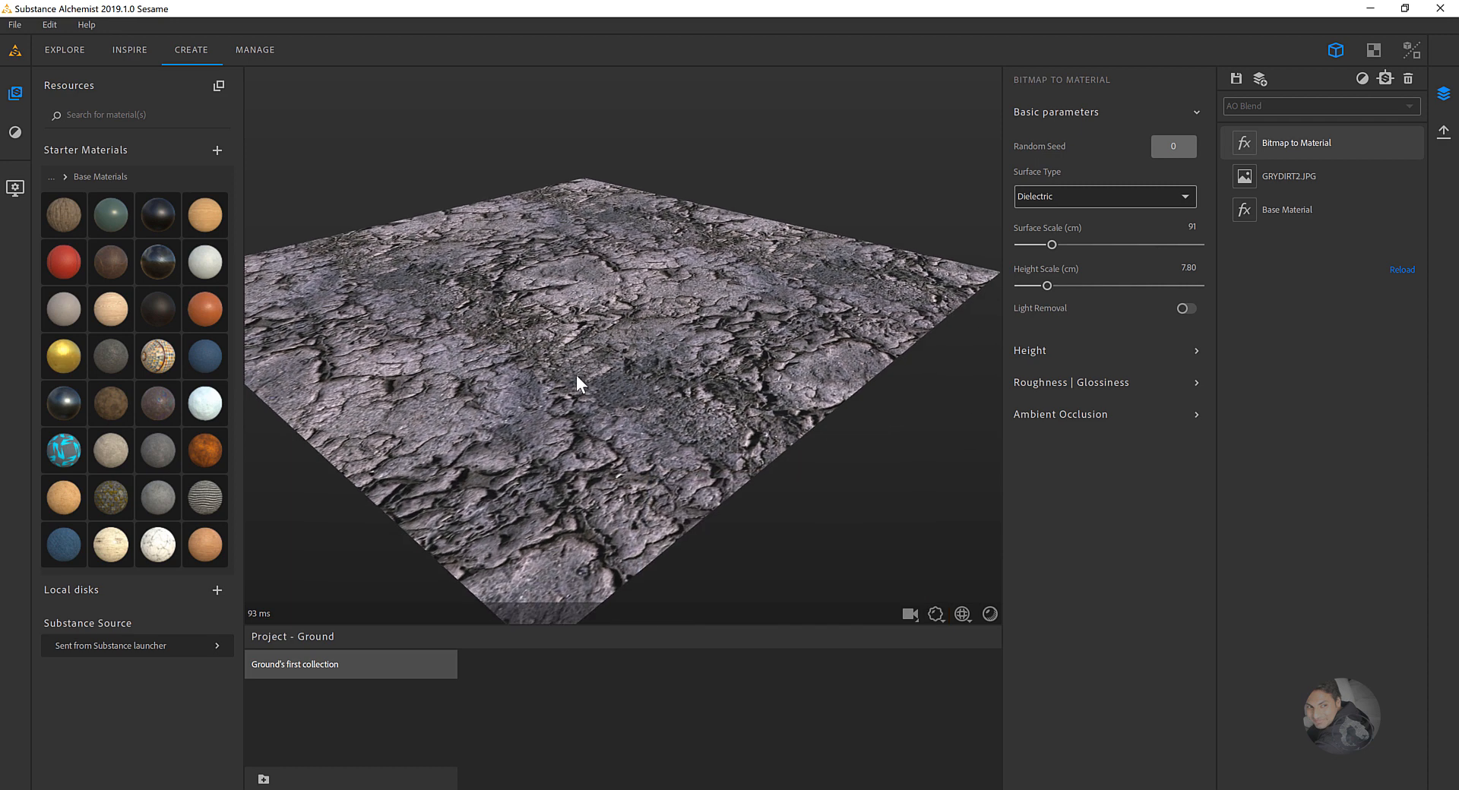
- Try a surface scale of 298 cm on the Bitmap to Material layer
left_click_drag(1053, 245, 1125, 238)
left_click_drag(646, 297, 523, 328)
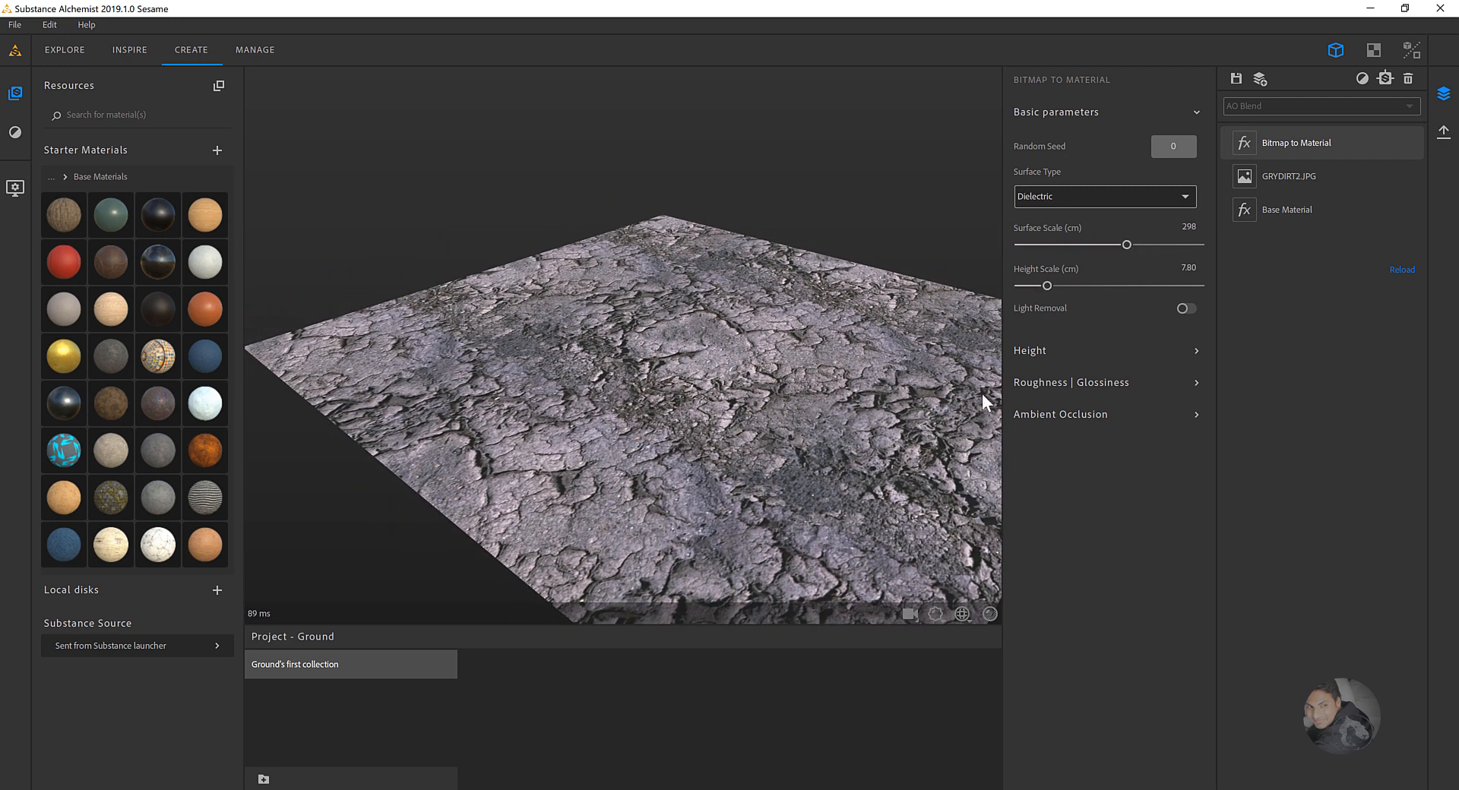
- Expand the Ambient Occlusion, Roughness | Glossiness and Height parameter groups and look through their settings
left_click(1043, 413)
left_click(1056, 380)
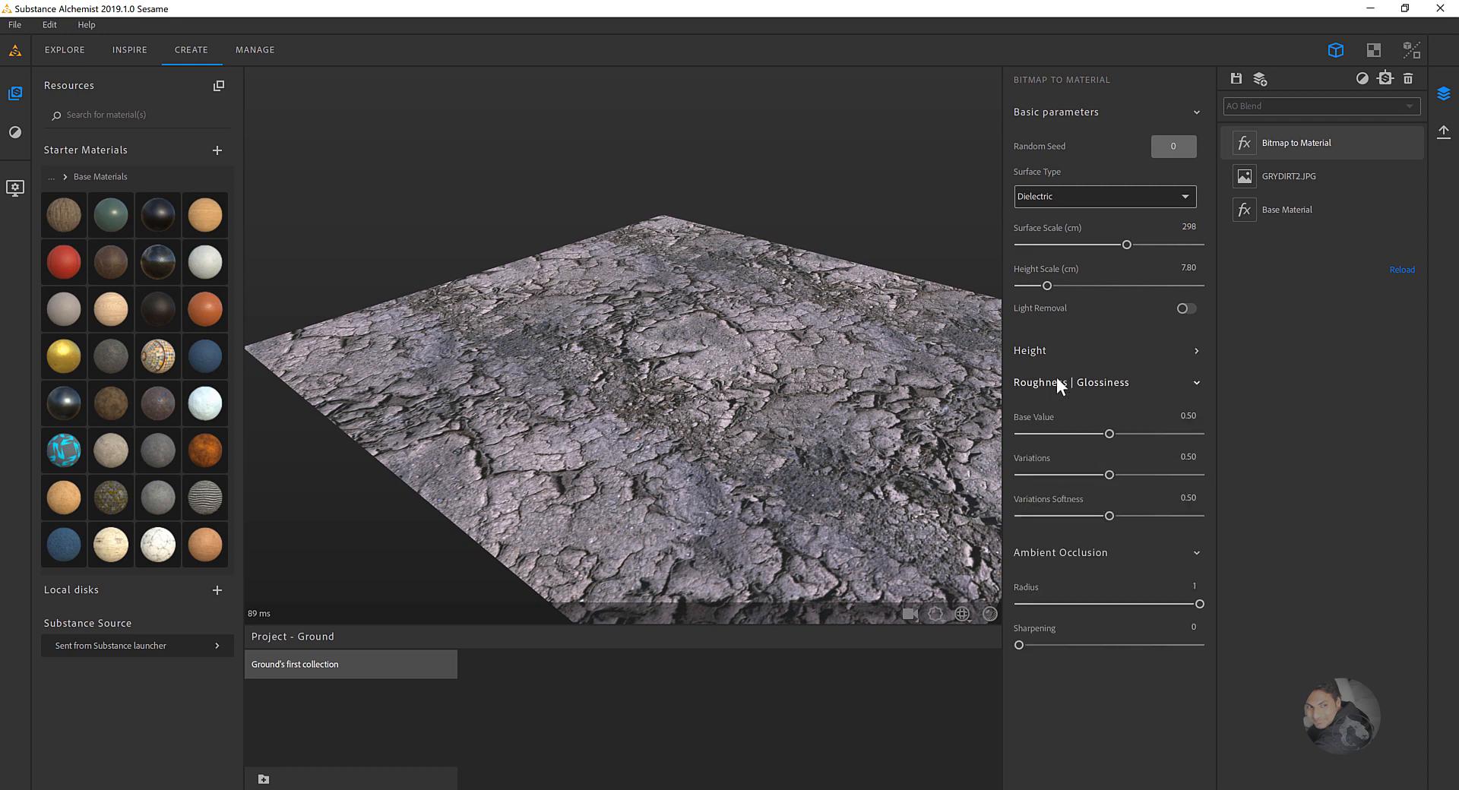
left_click(1063, 353)
scroll(1104, 536, "down", 2)
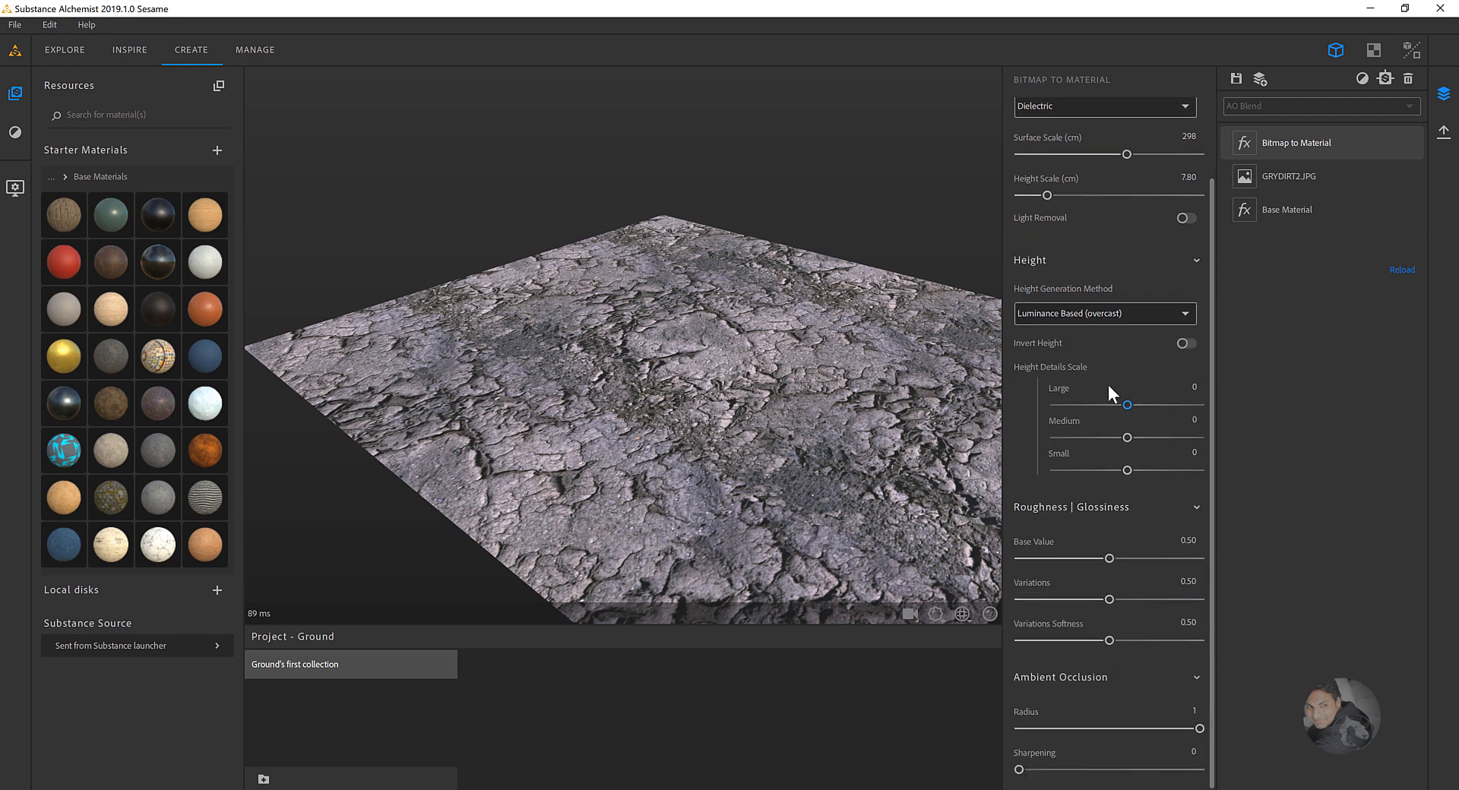
scroll(1107, 384, "up", 2)
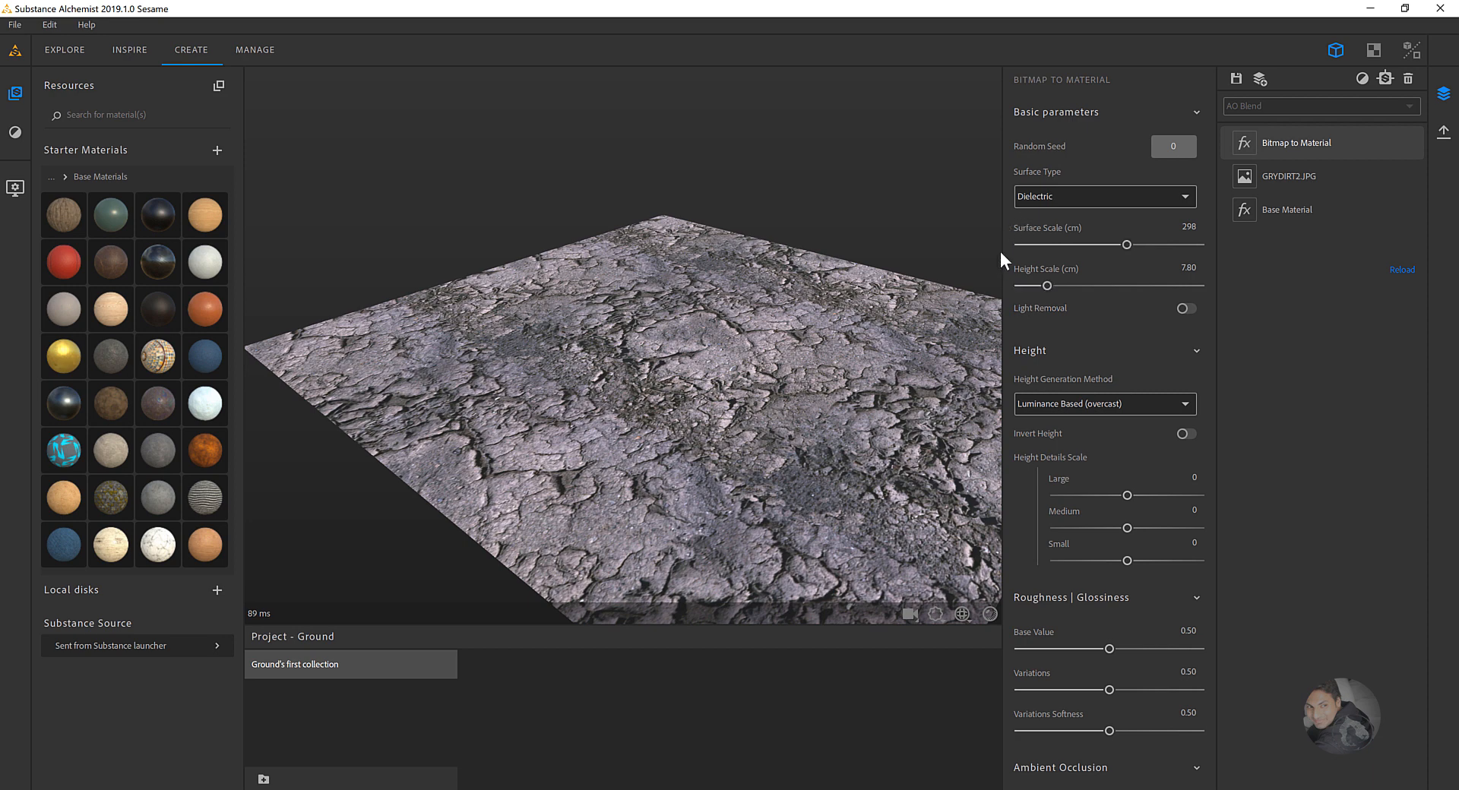
scroll(1068, 372, "down", 1)
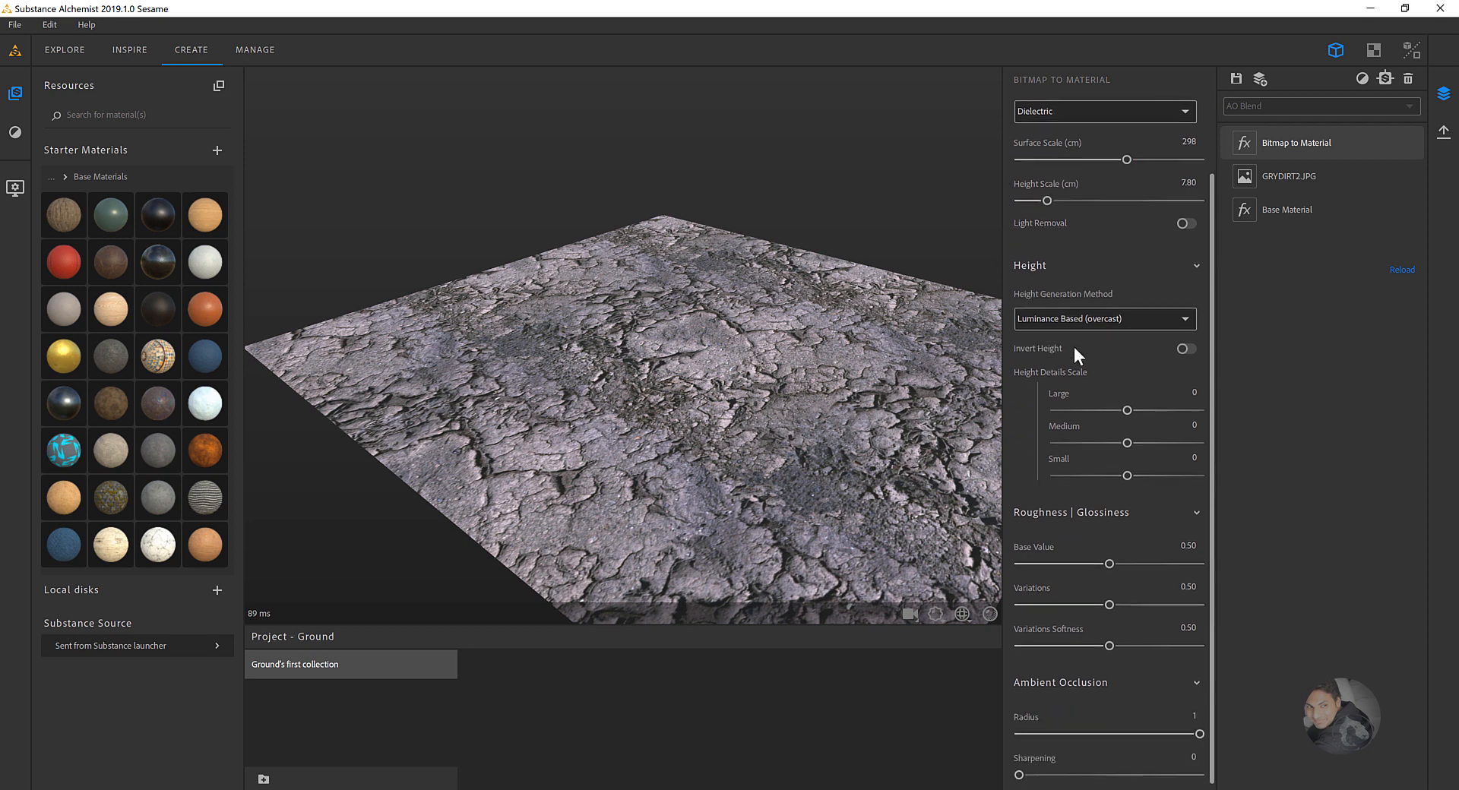
scroll(1100, 359, "up", 1)
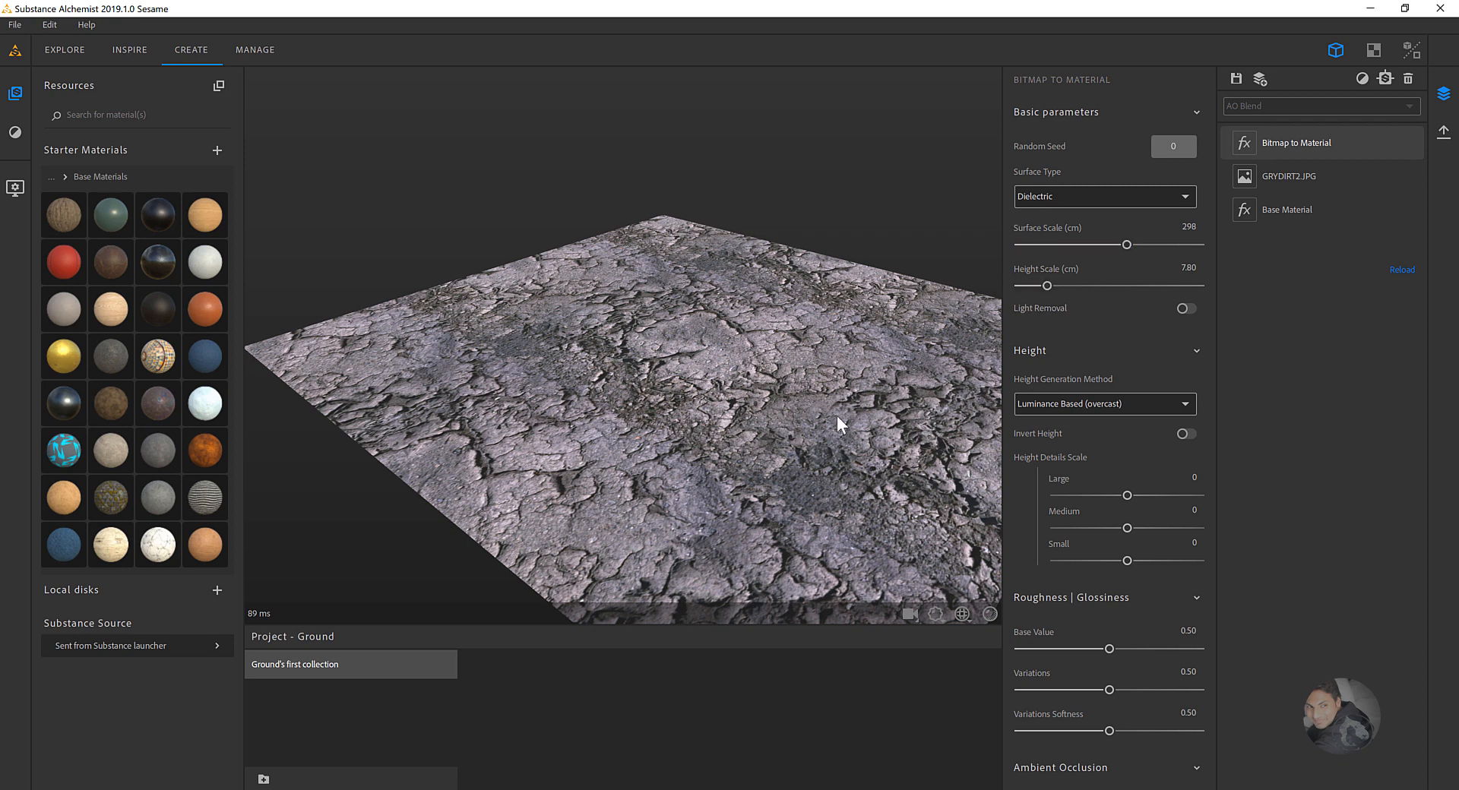
- Set the Bitmap to Material layer's surface scale to 99 cm and its height scale to 9.40 cm
left_click_drag(836, 420, 767, 346)
left_click_drag(667, 386, 699, 396)
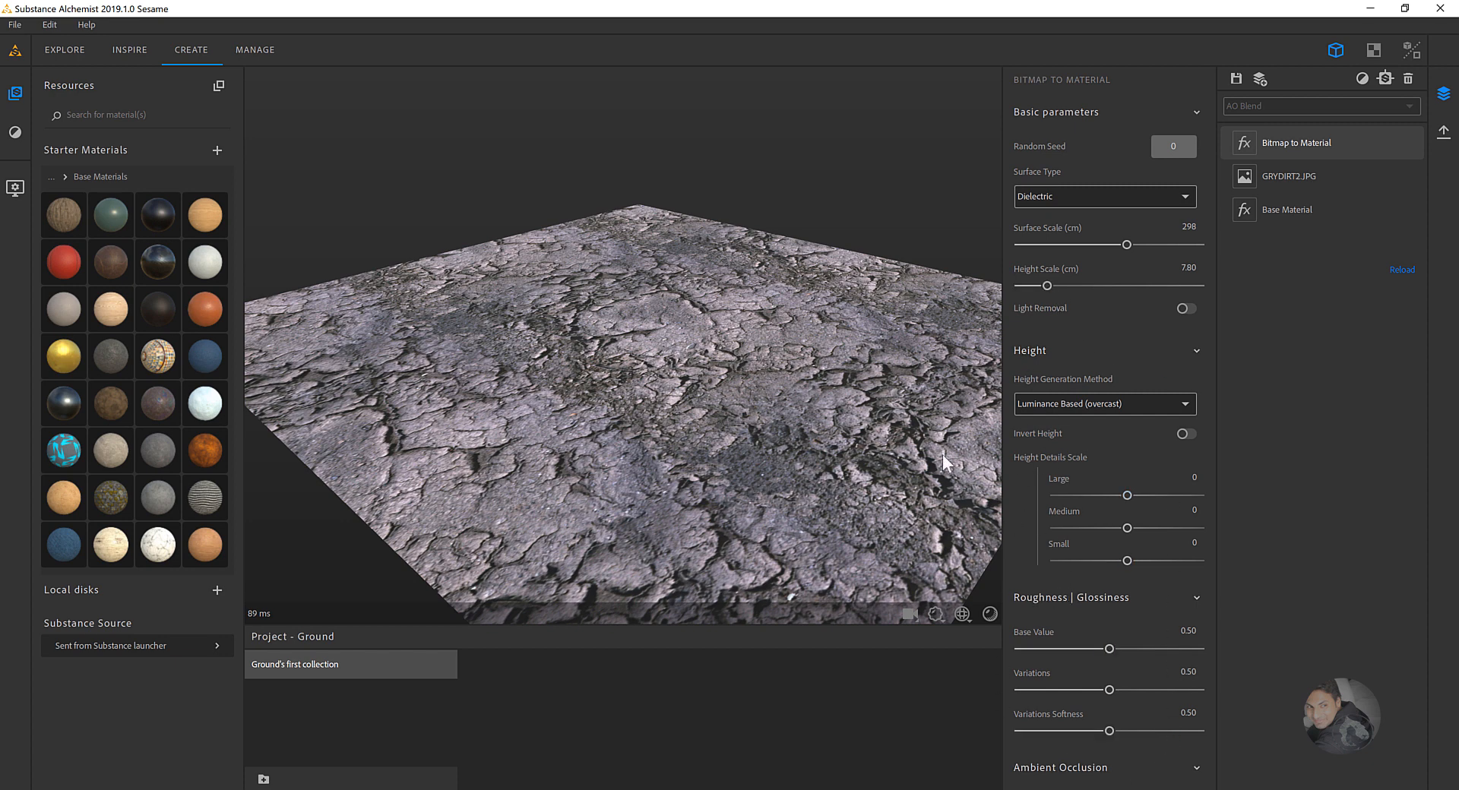
middle_click_drag(844, 332, 828, 348)
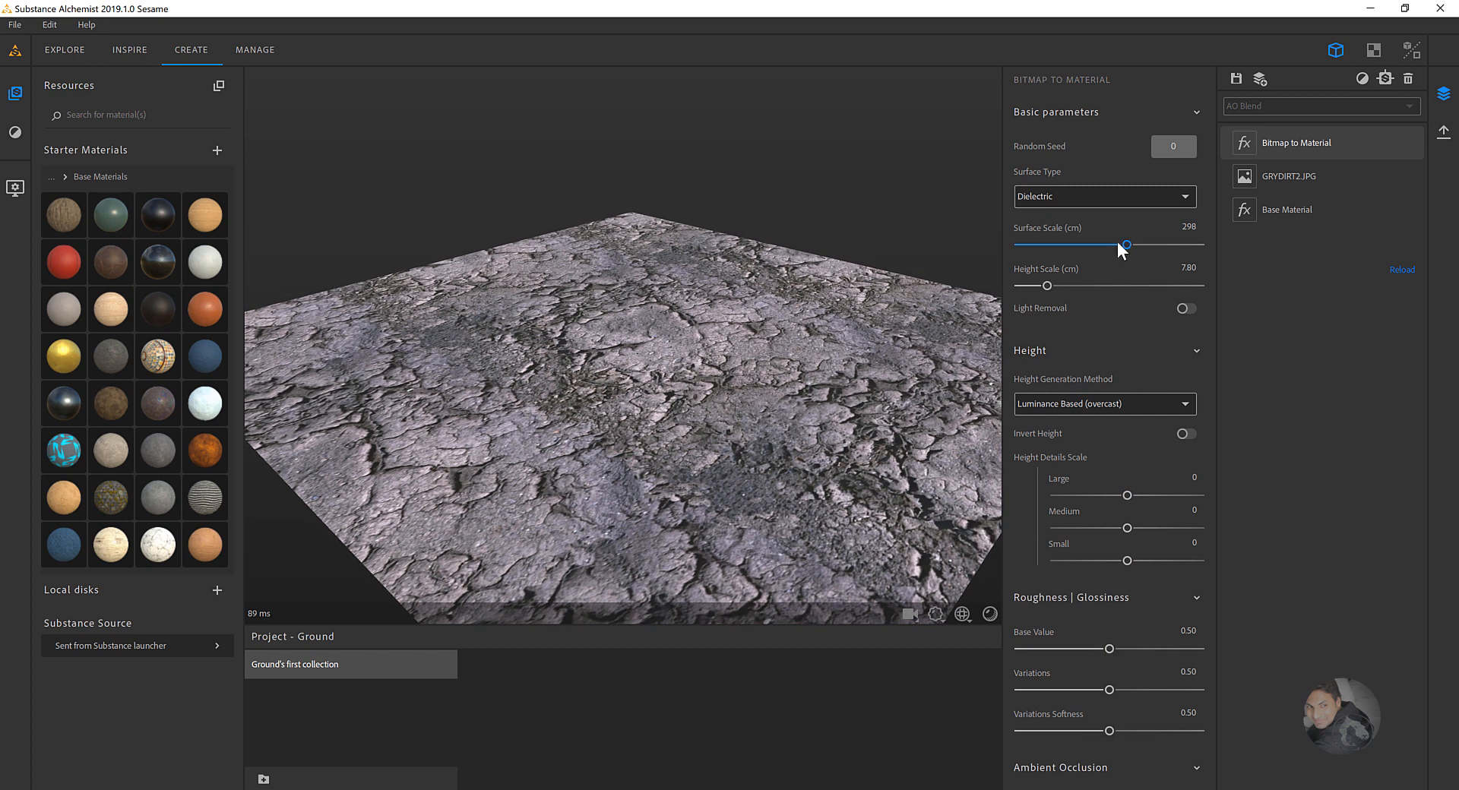
left_click_drag(1118, 243, 1052, 253)
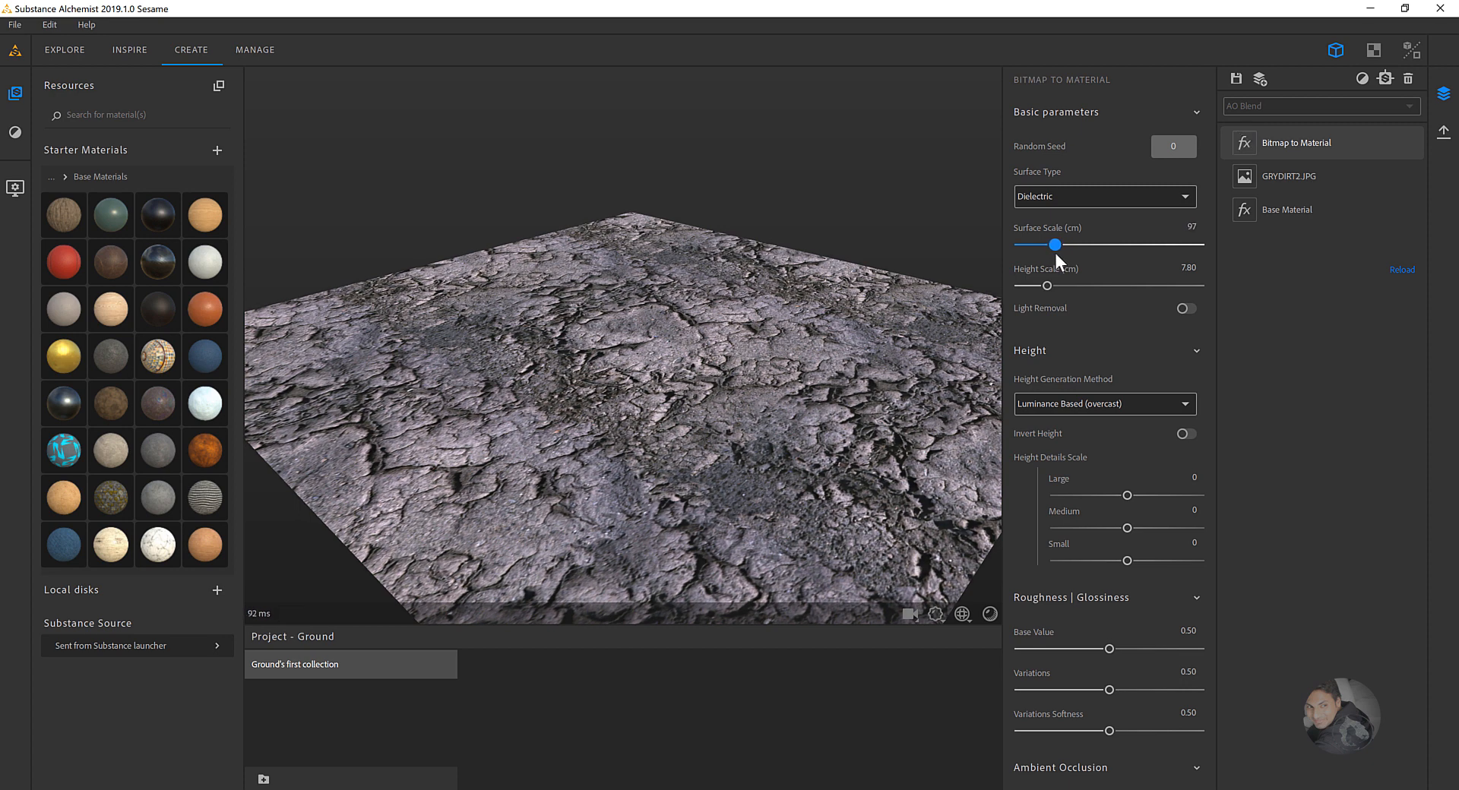
left_click(1055, 253)
left_click_drag(1046, 285, 1055, 282)
left_click_drag(854, 362, 820, 341)
left_click_drag(904, 599, 805, 406)
- Set the preview's displacement amplitude to 0.25 and check the relief of the ground surface
left_click(960, 614)
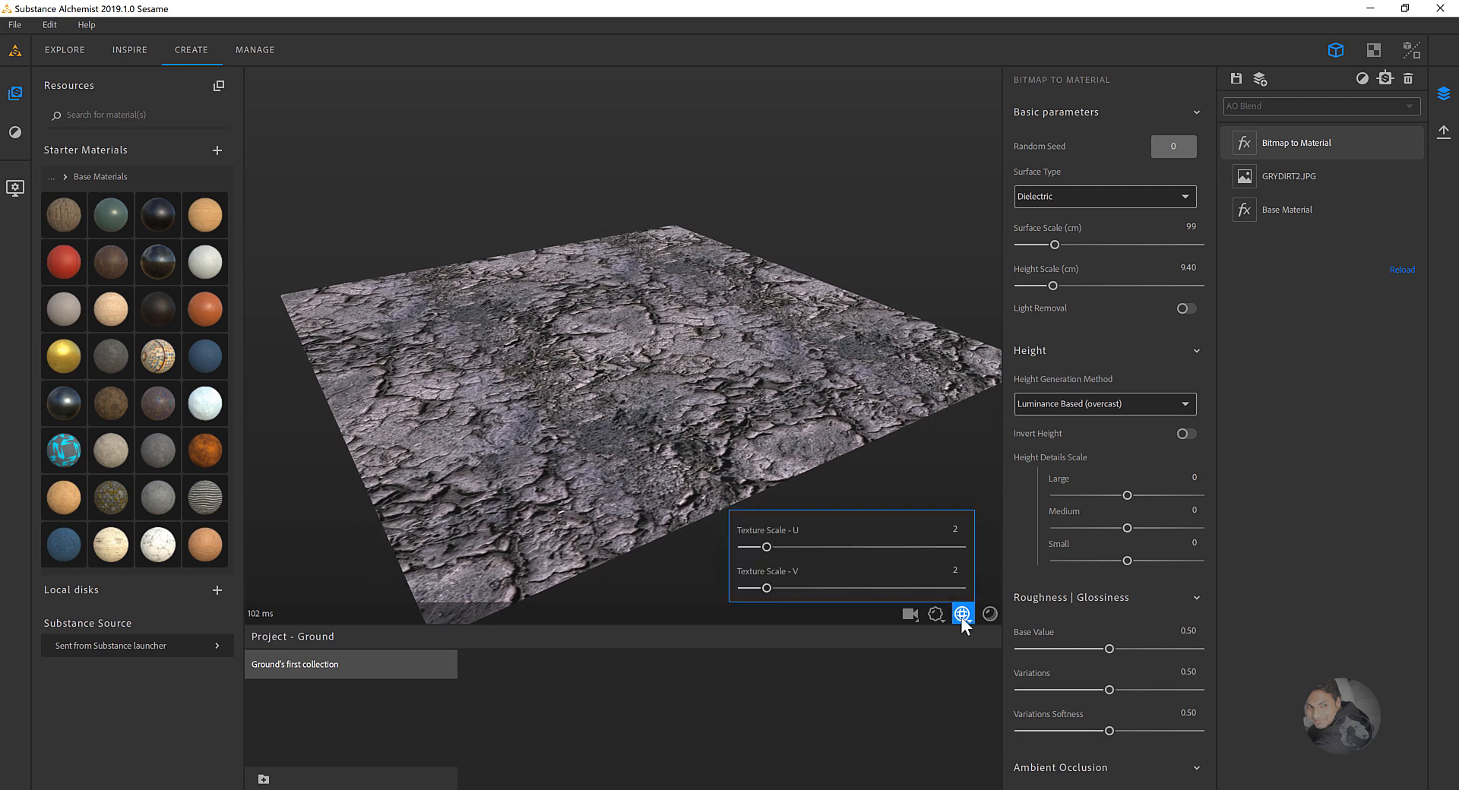
left_click(935, 614)
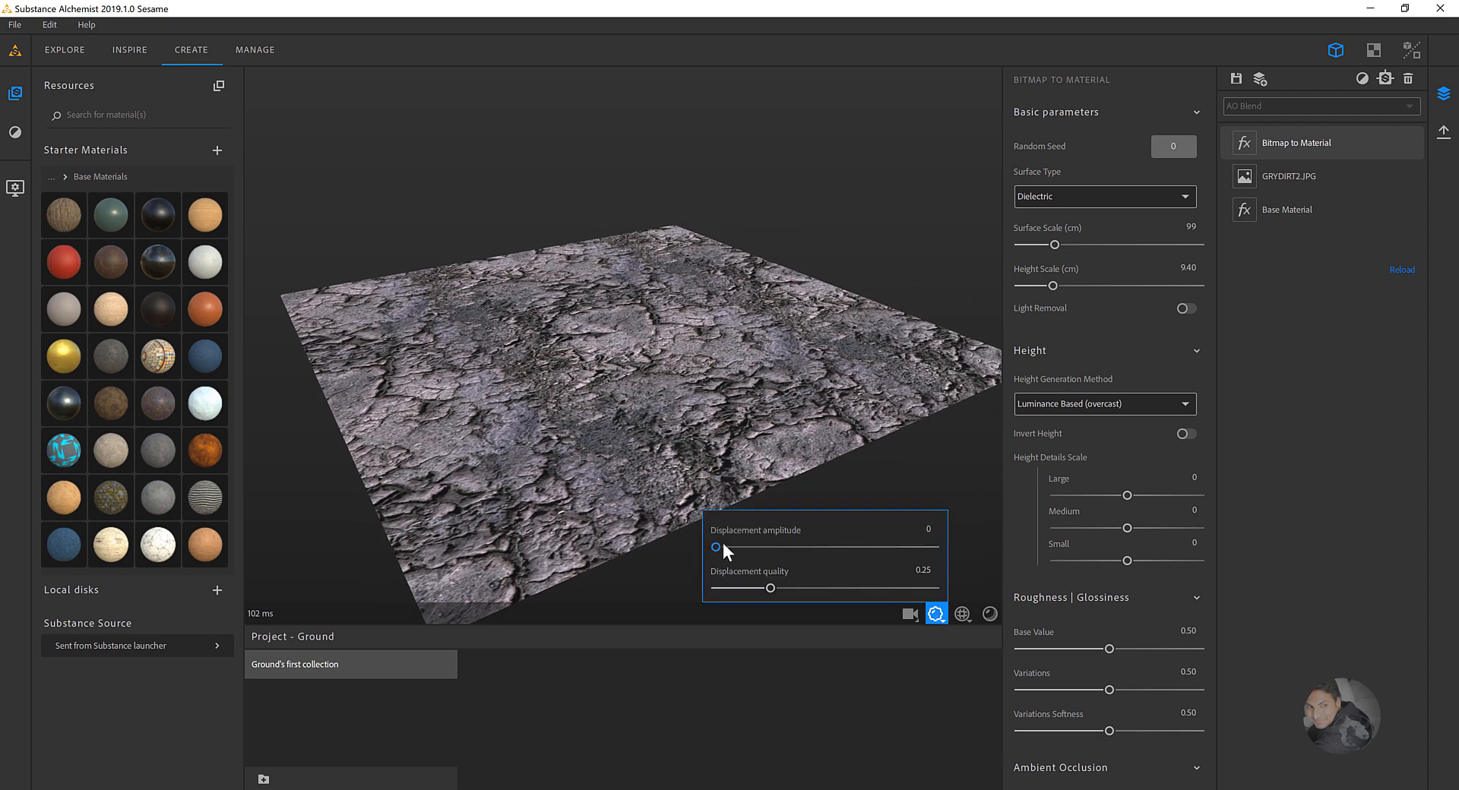
left_click_drag(714, 545, 772, 545)
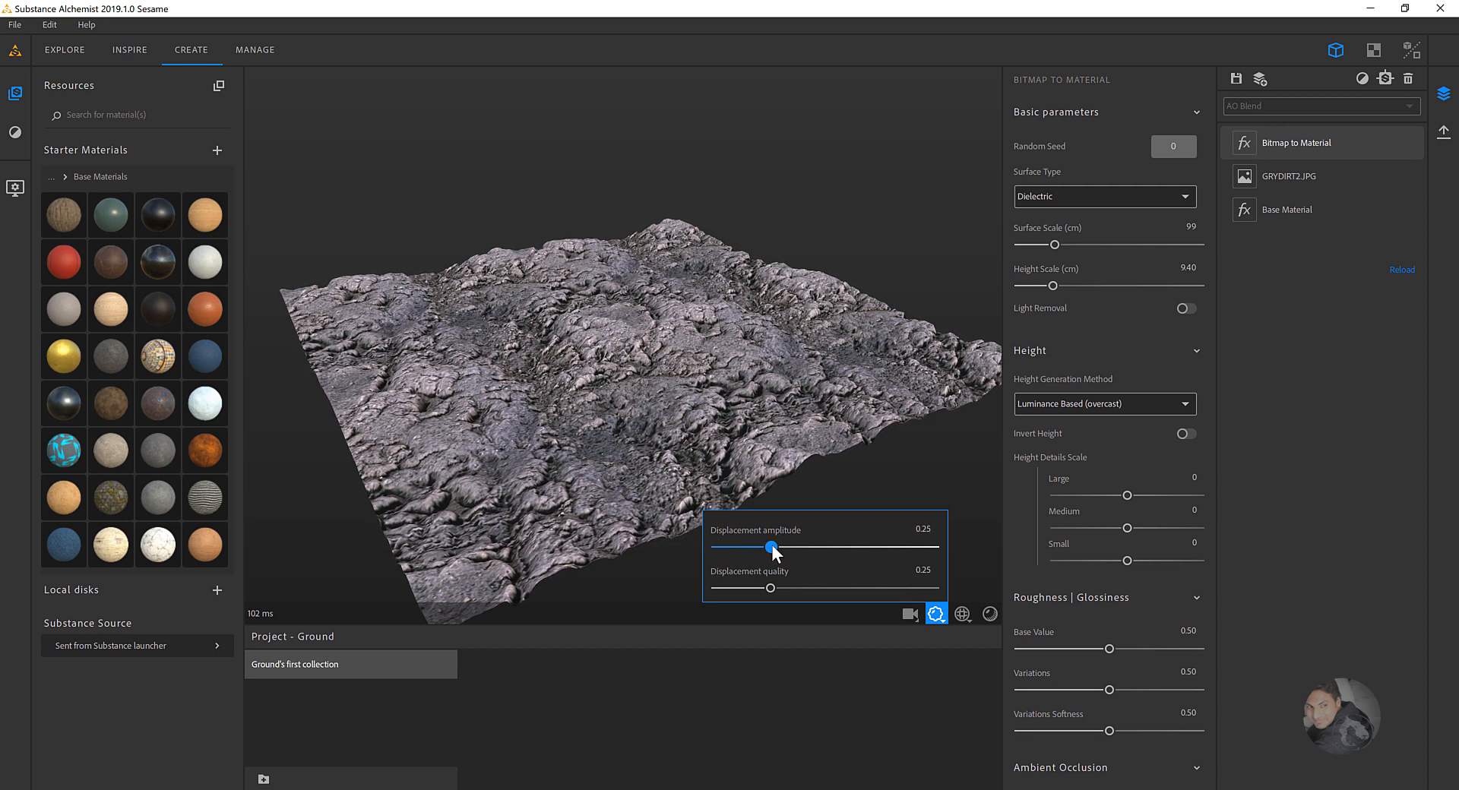
left_click_drag(638, 395, 676, 381)
scroll(723, 390, "up", 3)
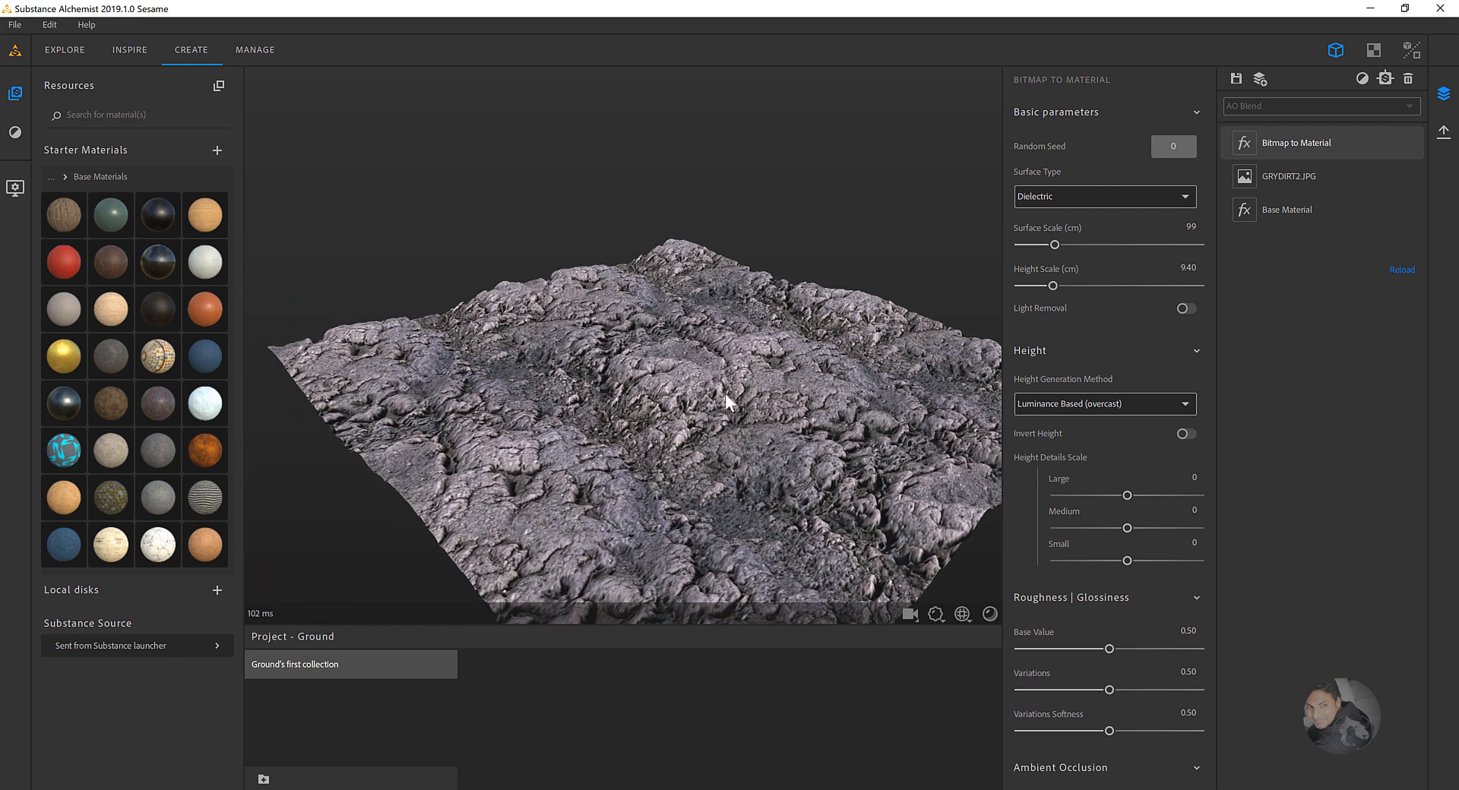
middle_click_drag(739, 416, 714, 374)
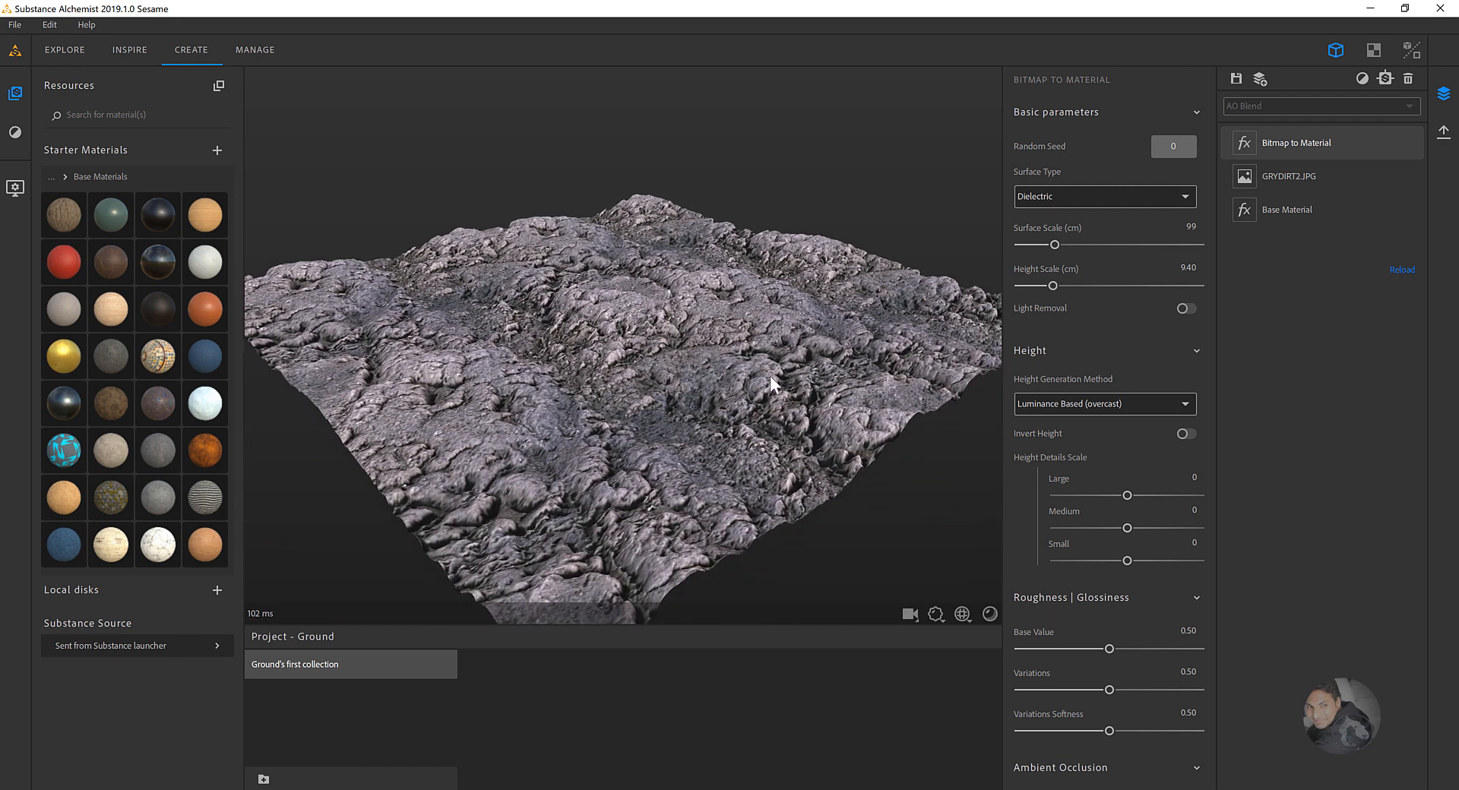
- Change the height generation method to Mix with a method balance of 0.32
left_click(1079, 405)
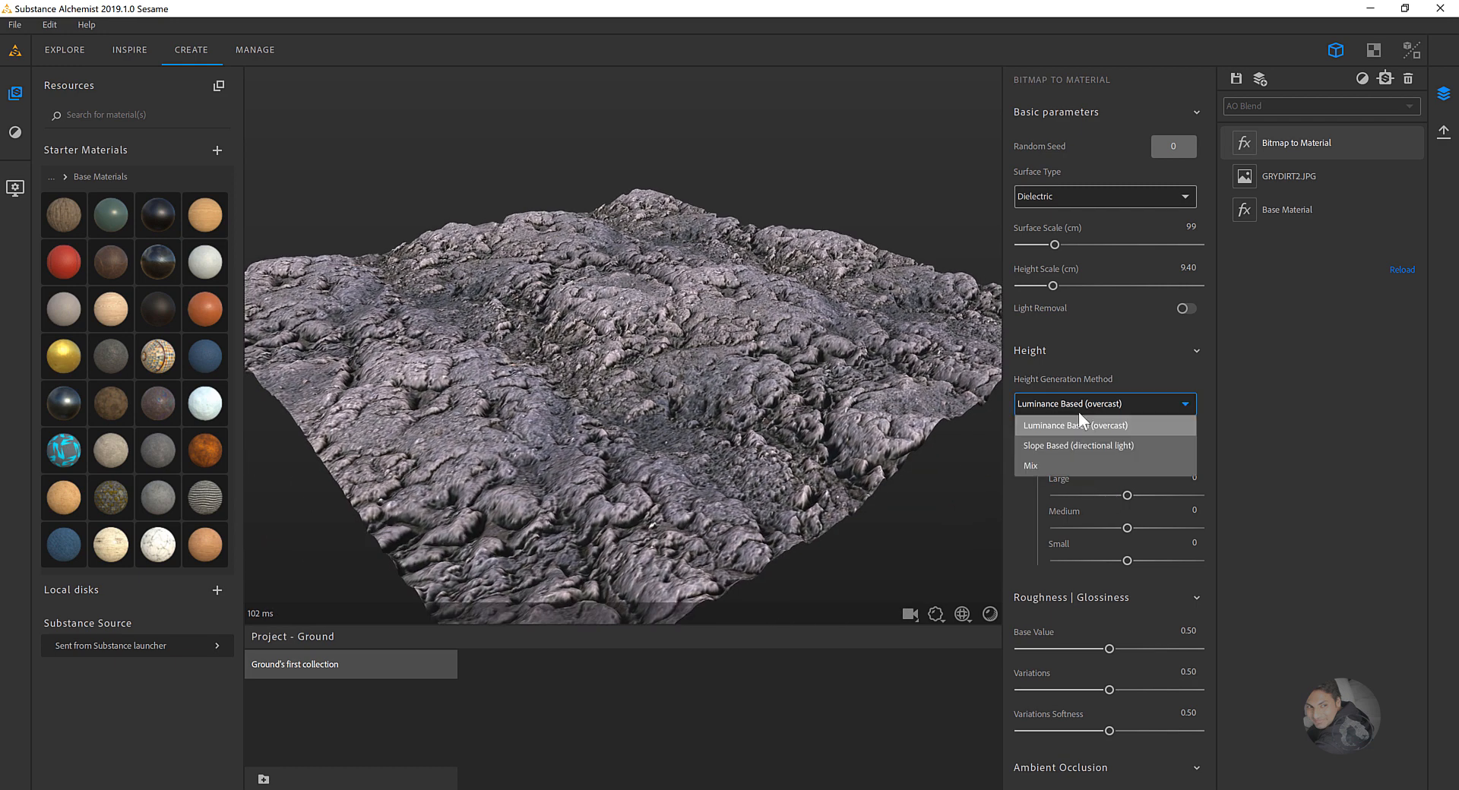
left_click(1047, 465)
left_click_drag(1109, 453, 1075, 453)
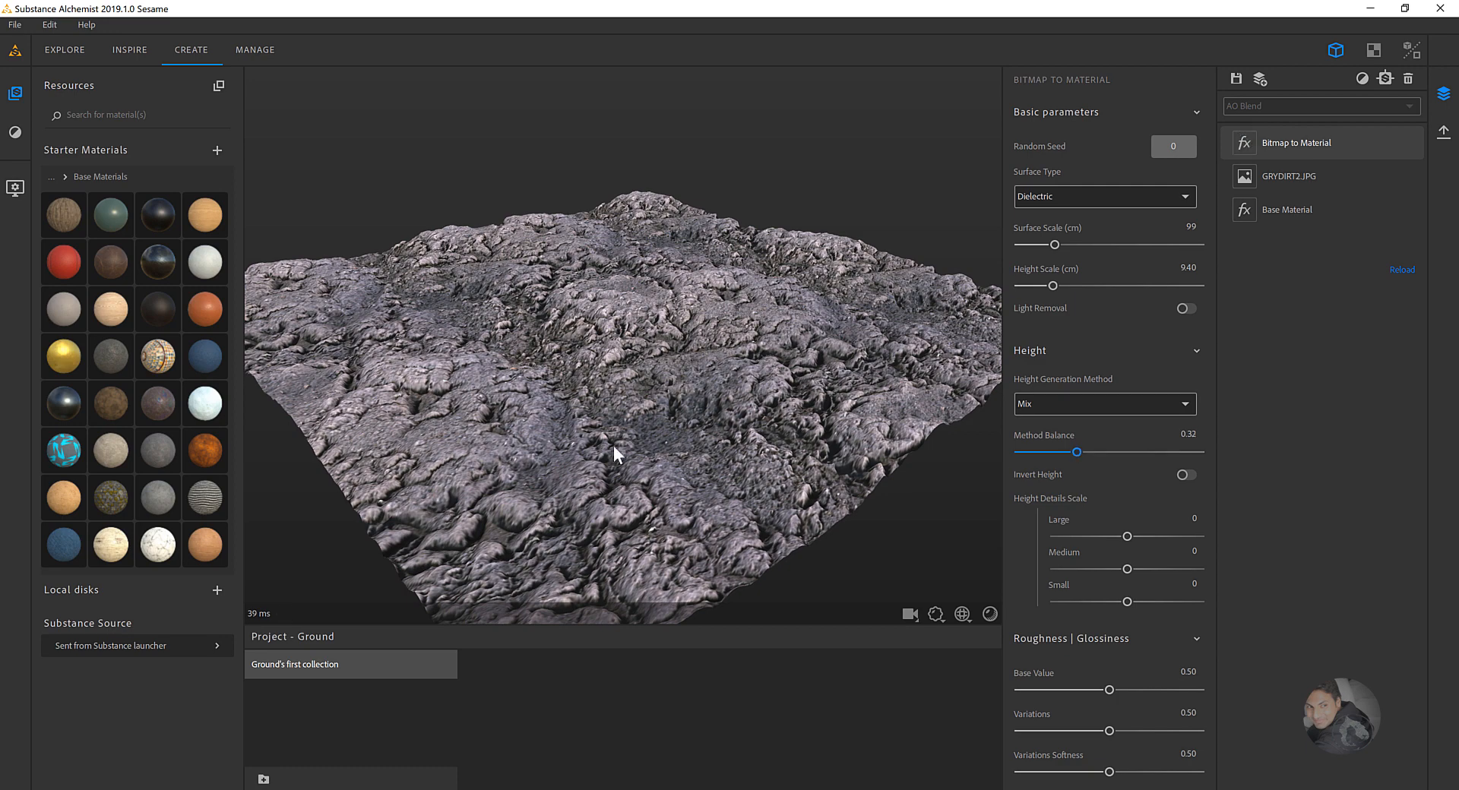
mouse_move(640, 398)
left_mouse_down()
mouse_move(617, 381)
mouse_move(640, 376)
left_mouse_up()
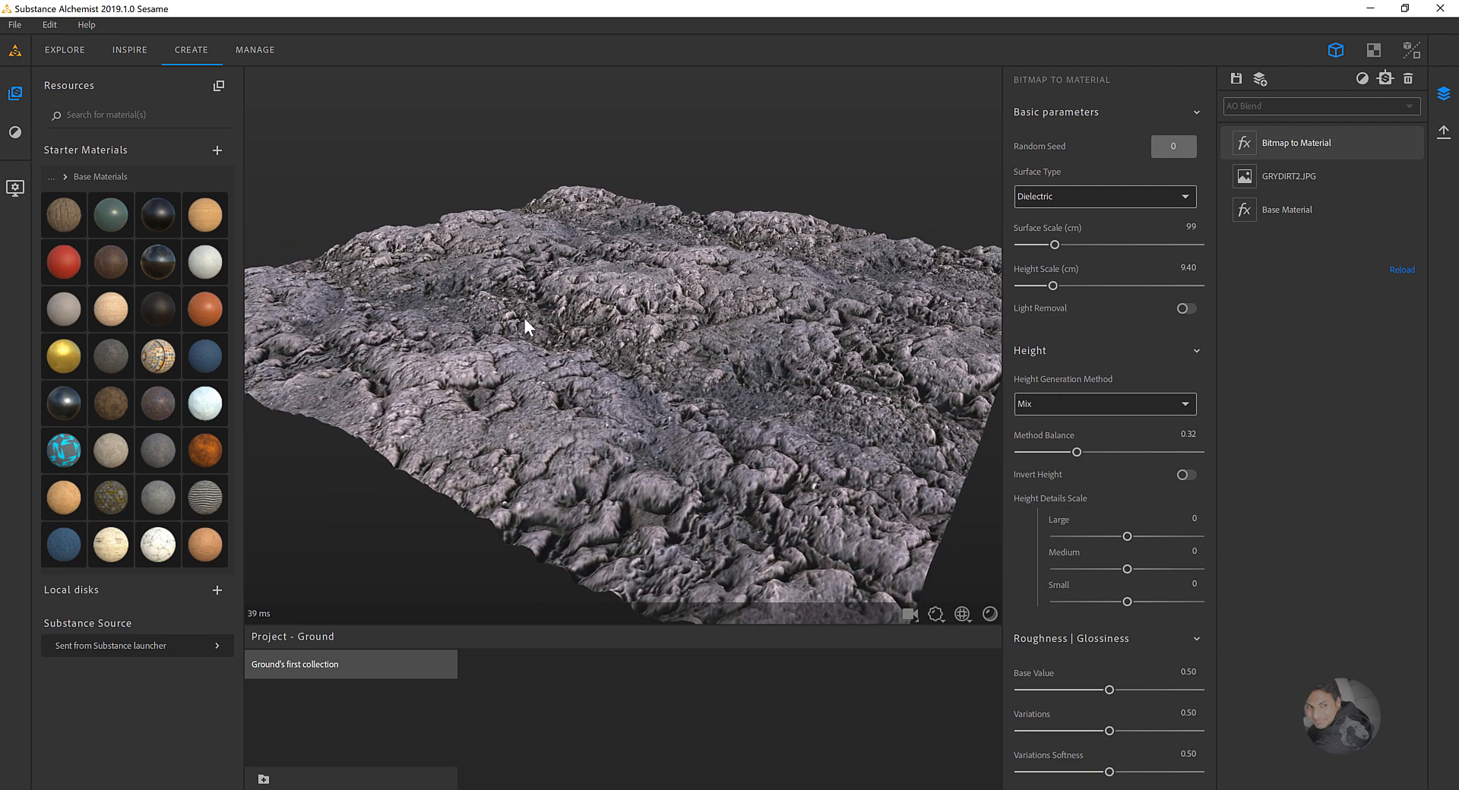
left_click_drag(524, 318, 582, 354)
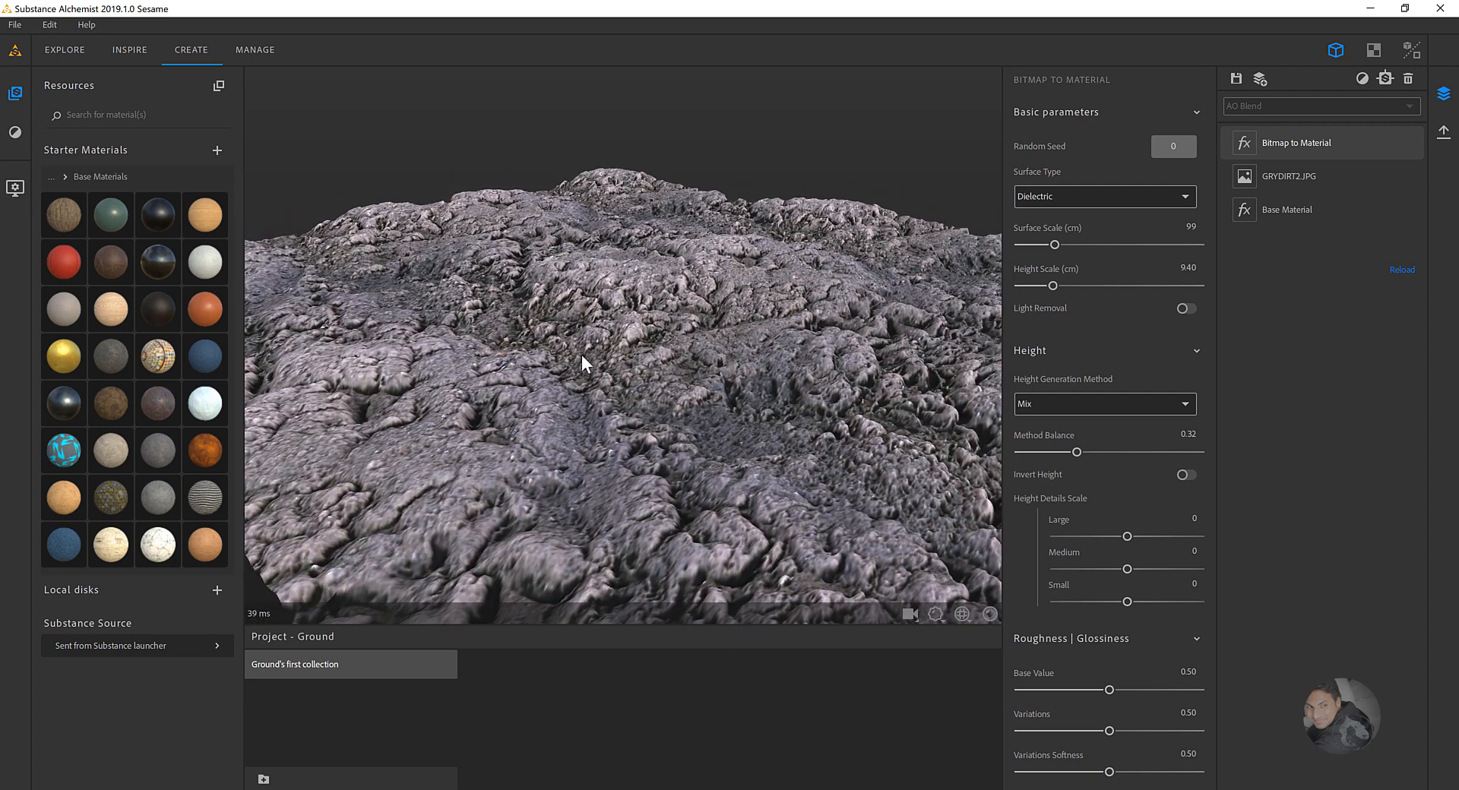
- Lower the height method balance to 0.27 and examine the ground surface from several distances
left_click_drag(1077, 454, 1065, 464)
right_click_drag(843, 422, 928, 520)
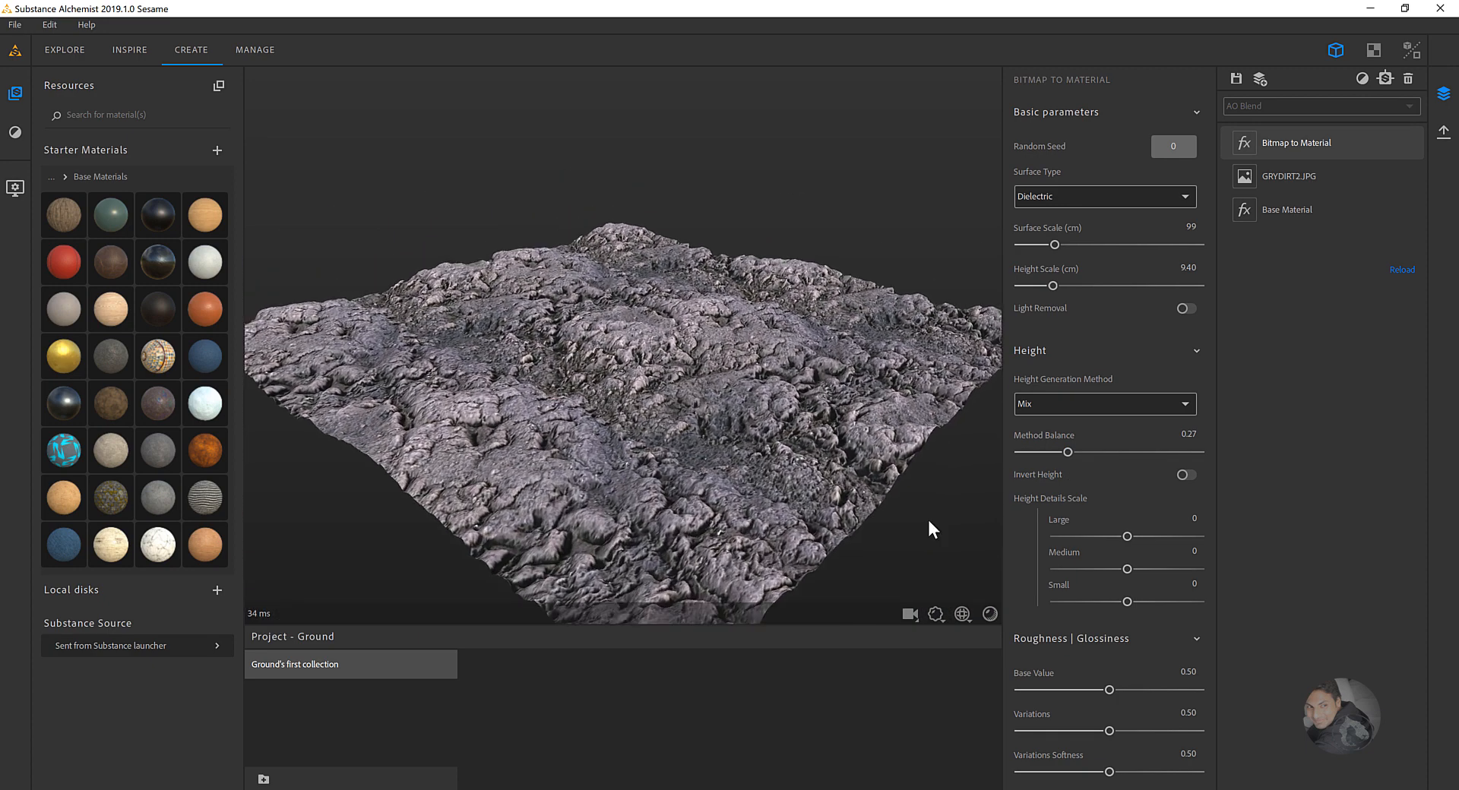
middle_click_drag(769, 472, 786, 464)
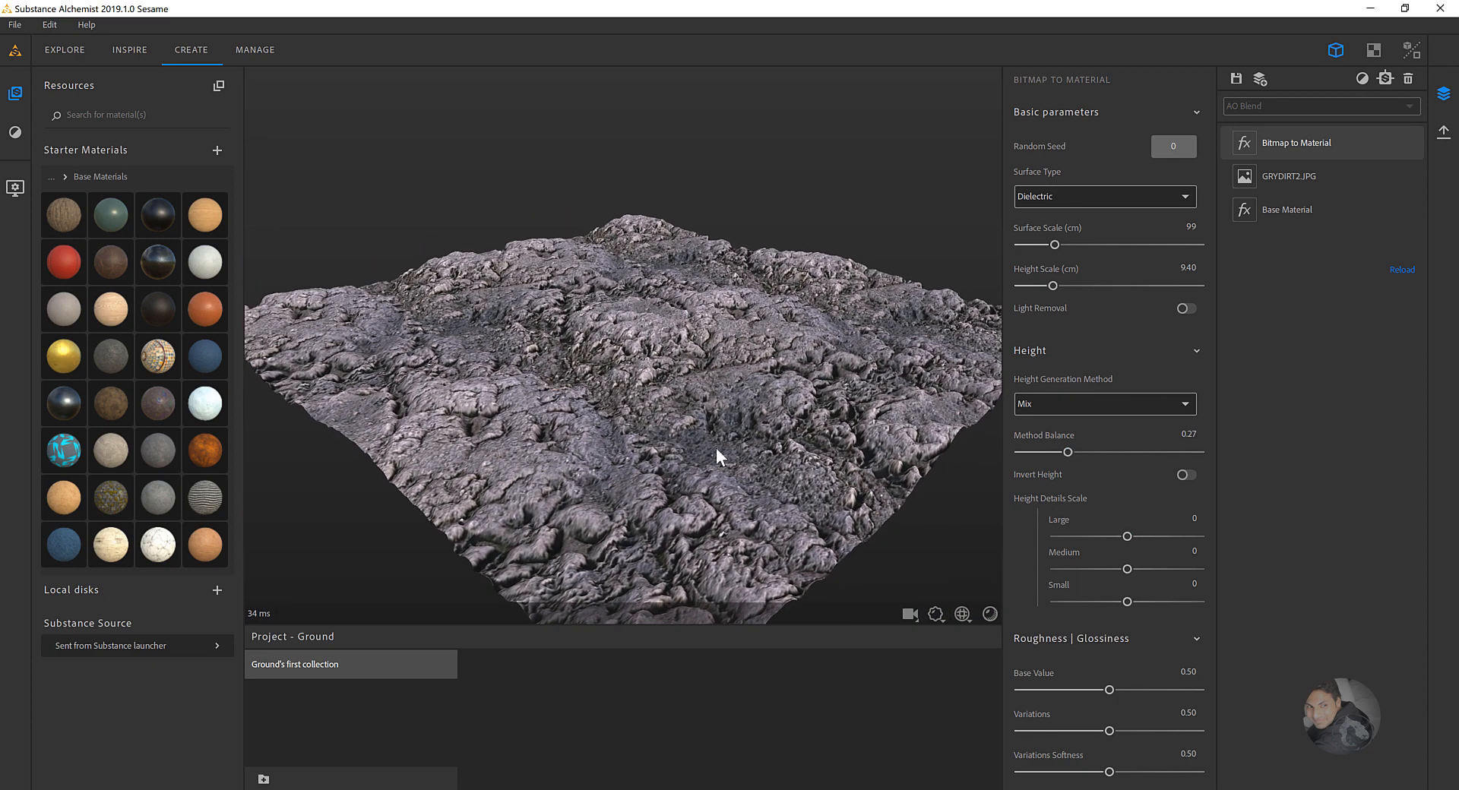
scroll(717, 446, "up", 3)
right_click_drag(729, 435, 1067, 518)
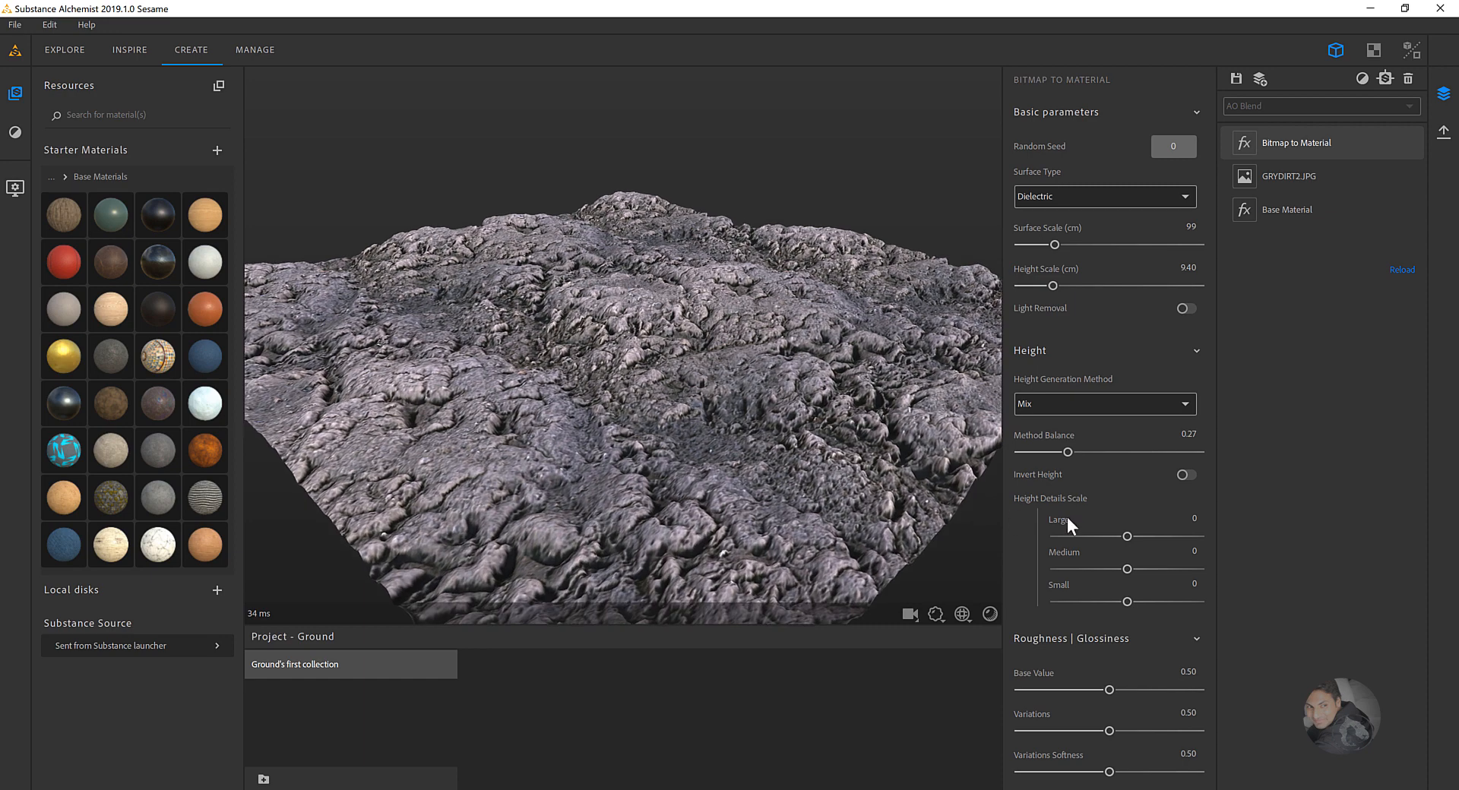
- Set the height details scale to 0.24 for Large, -0.41 for Medium and 0.27 for Small
left_click_drag(1125, 536, 1146, 609)
left_click_drag(719, 451, 637, 407)
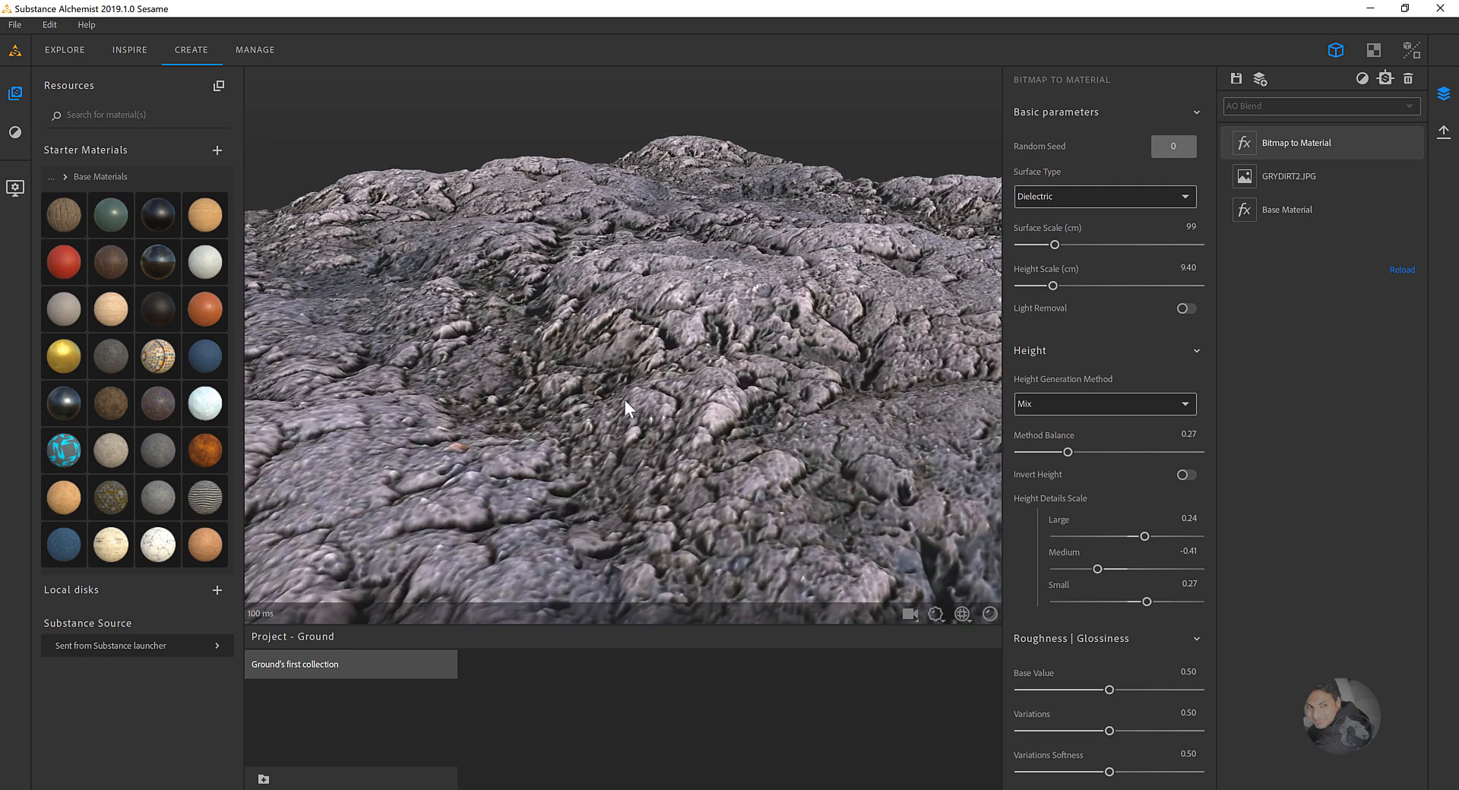
left_click_drag(635, 321, 693, 344)
scroll(676, 381, "down", 3)
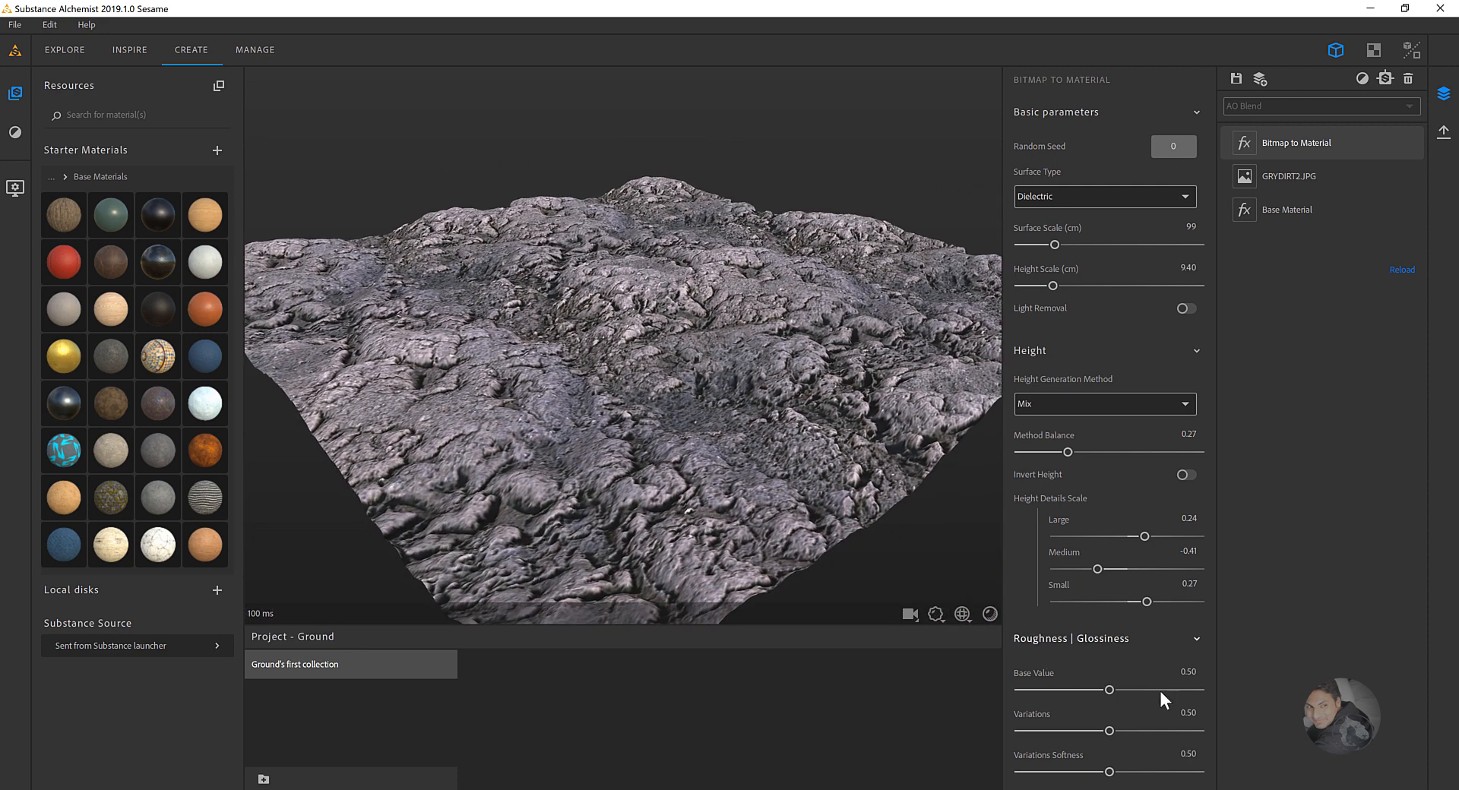
- Collapse the Roughness | Glossiness, Ambient Occlusion and Height parameter groups and look over the finished ground surface
left_click(1106, 638)
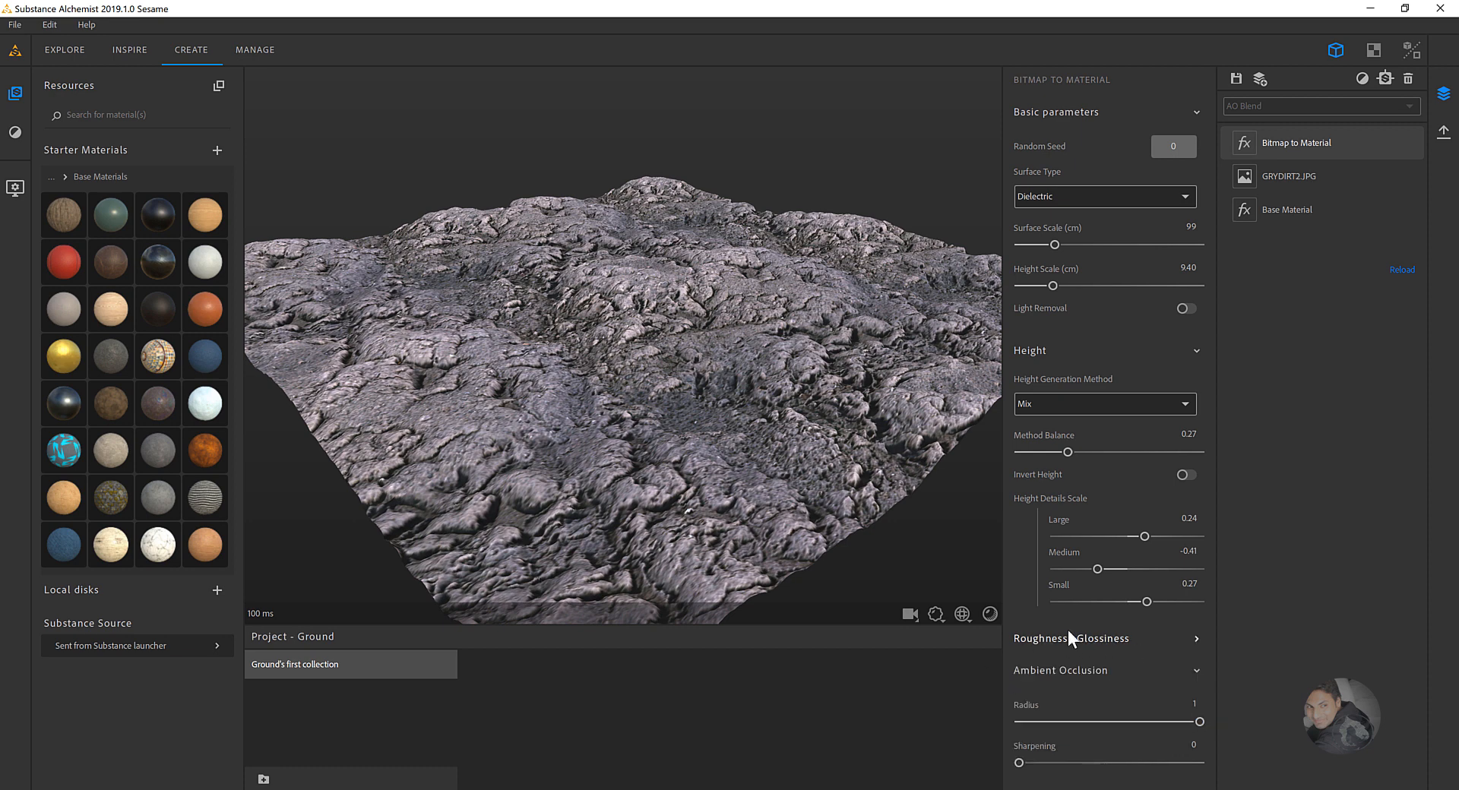
left_click(1074, 672)
left_click(1091, 639)
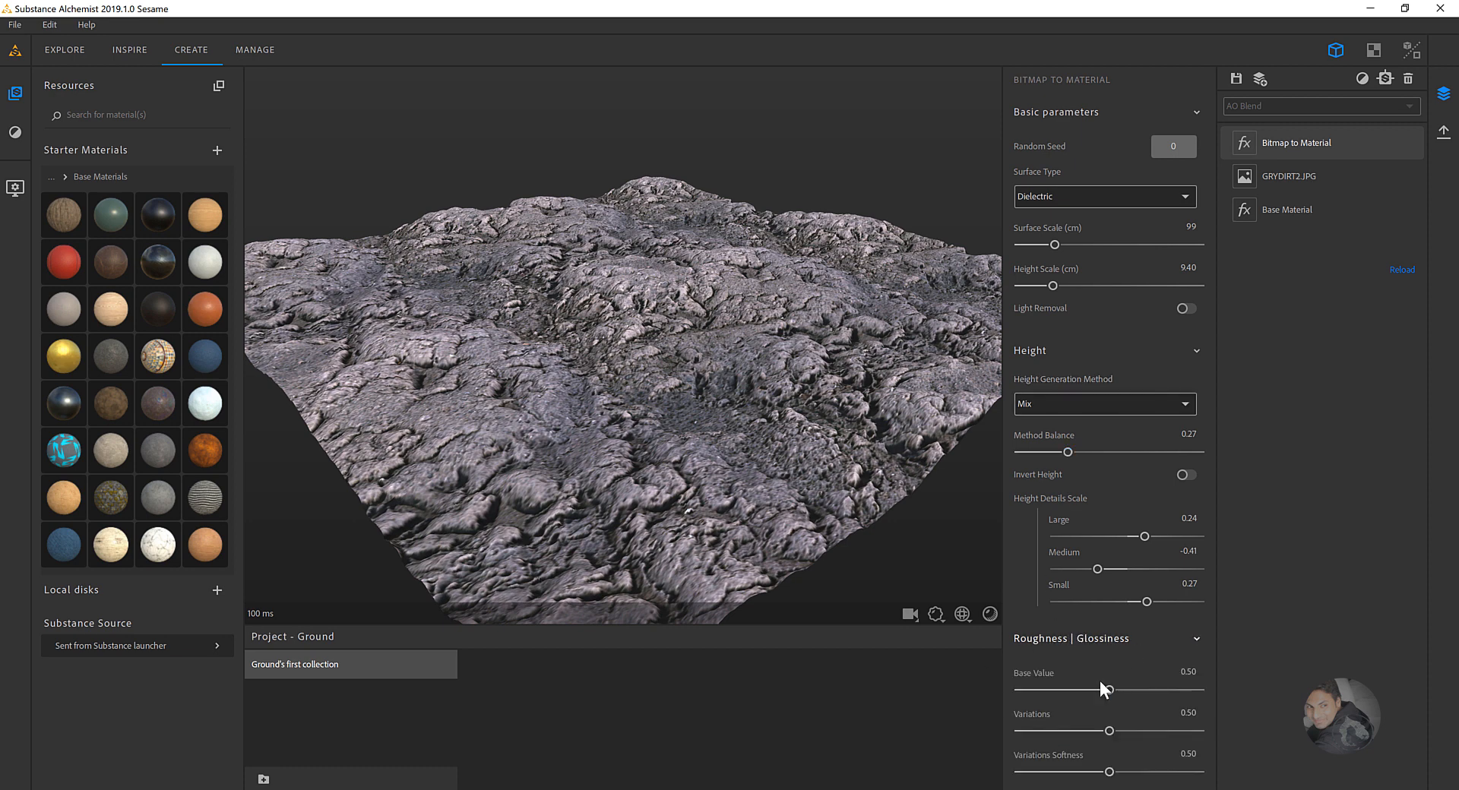
left_click(1077, 639)
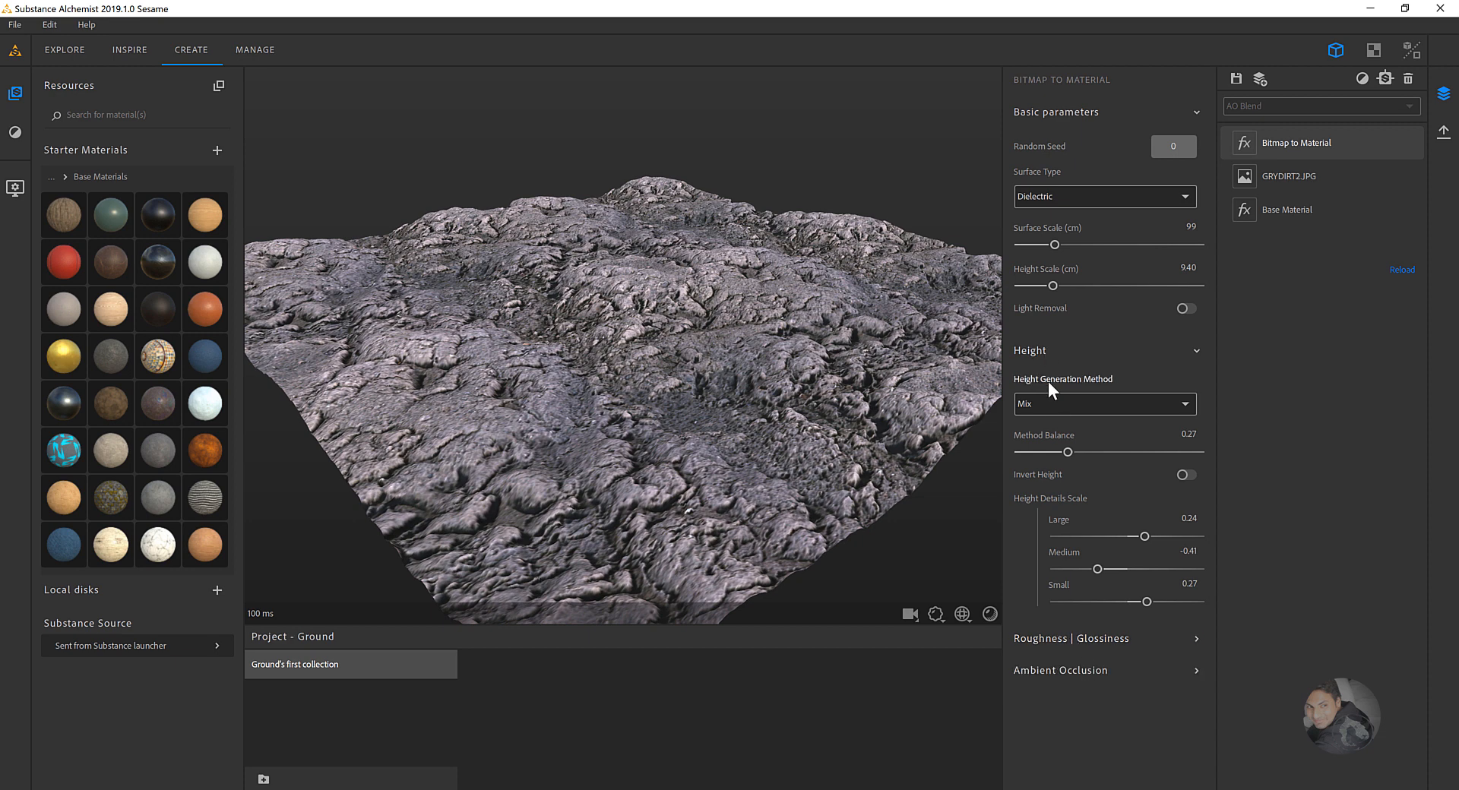
left_click(1063, 354)
left_click_drag(778, 385, 726, 418)
scroll(731, 364, "down", 5)
scroll(754, 402, "up", 4)
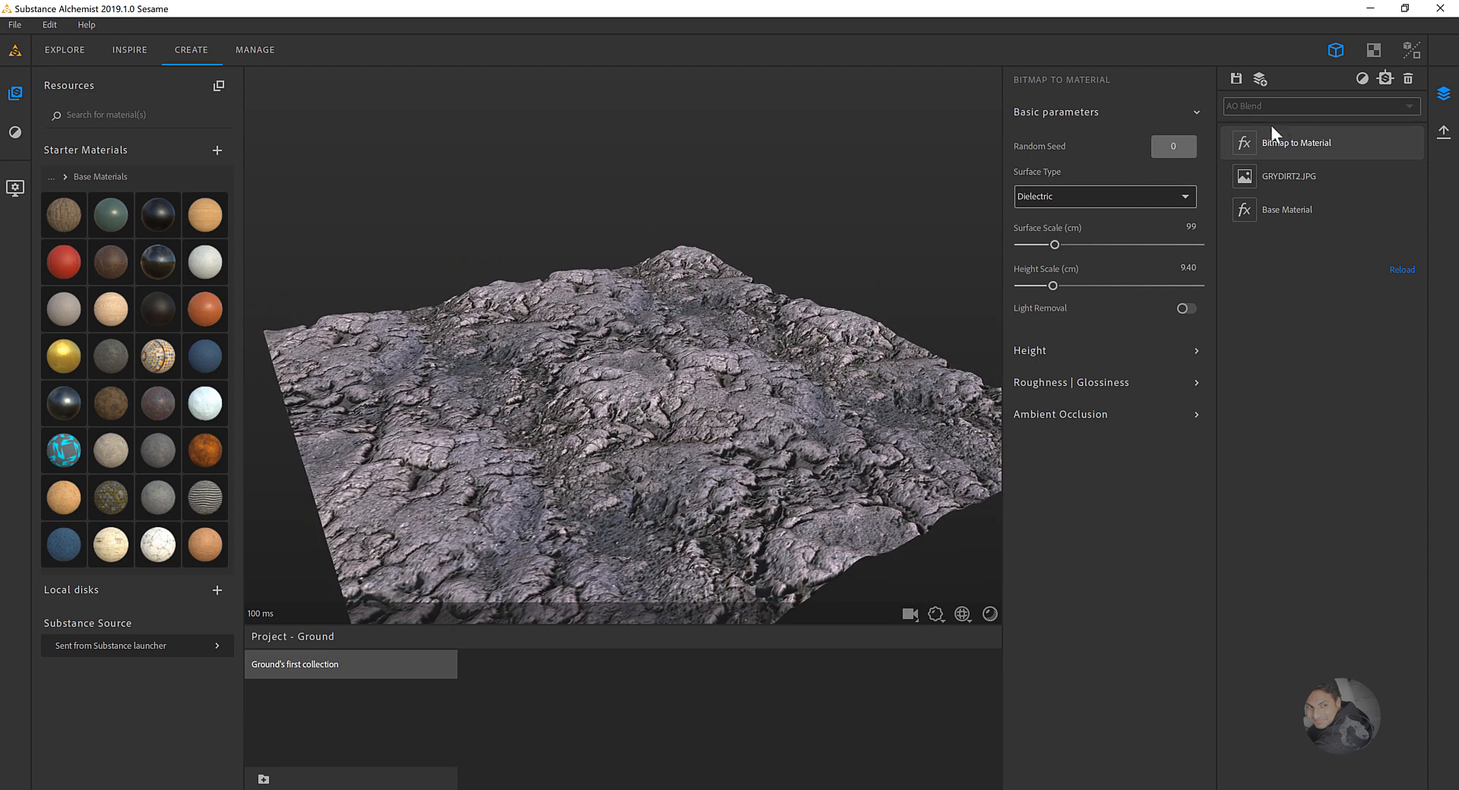
- Bring up the filter library and look over its categories while checking the ground surface
left_click(1362, 78)
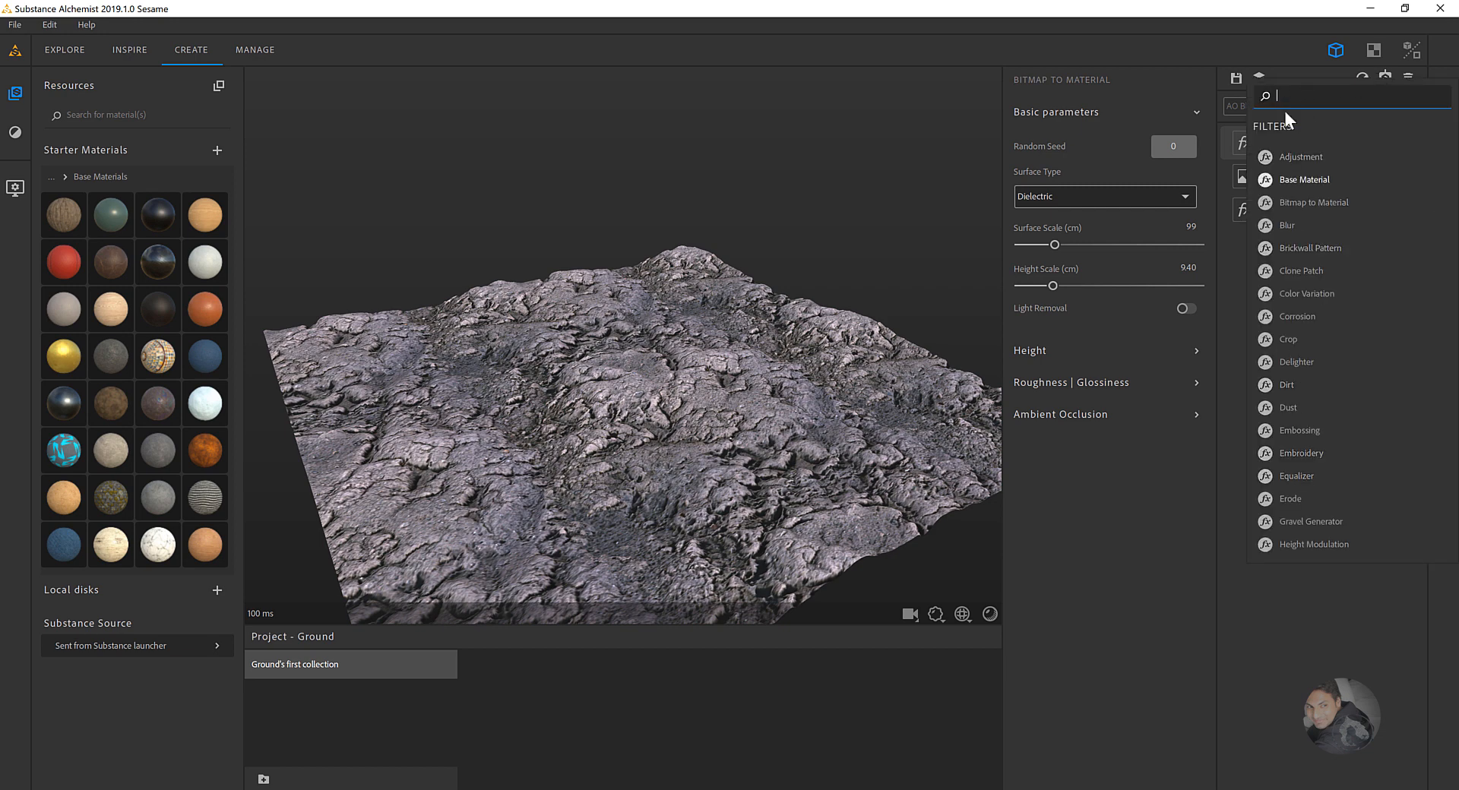
left_click(1223, 371)
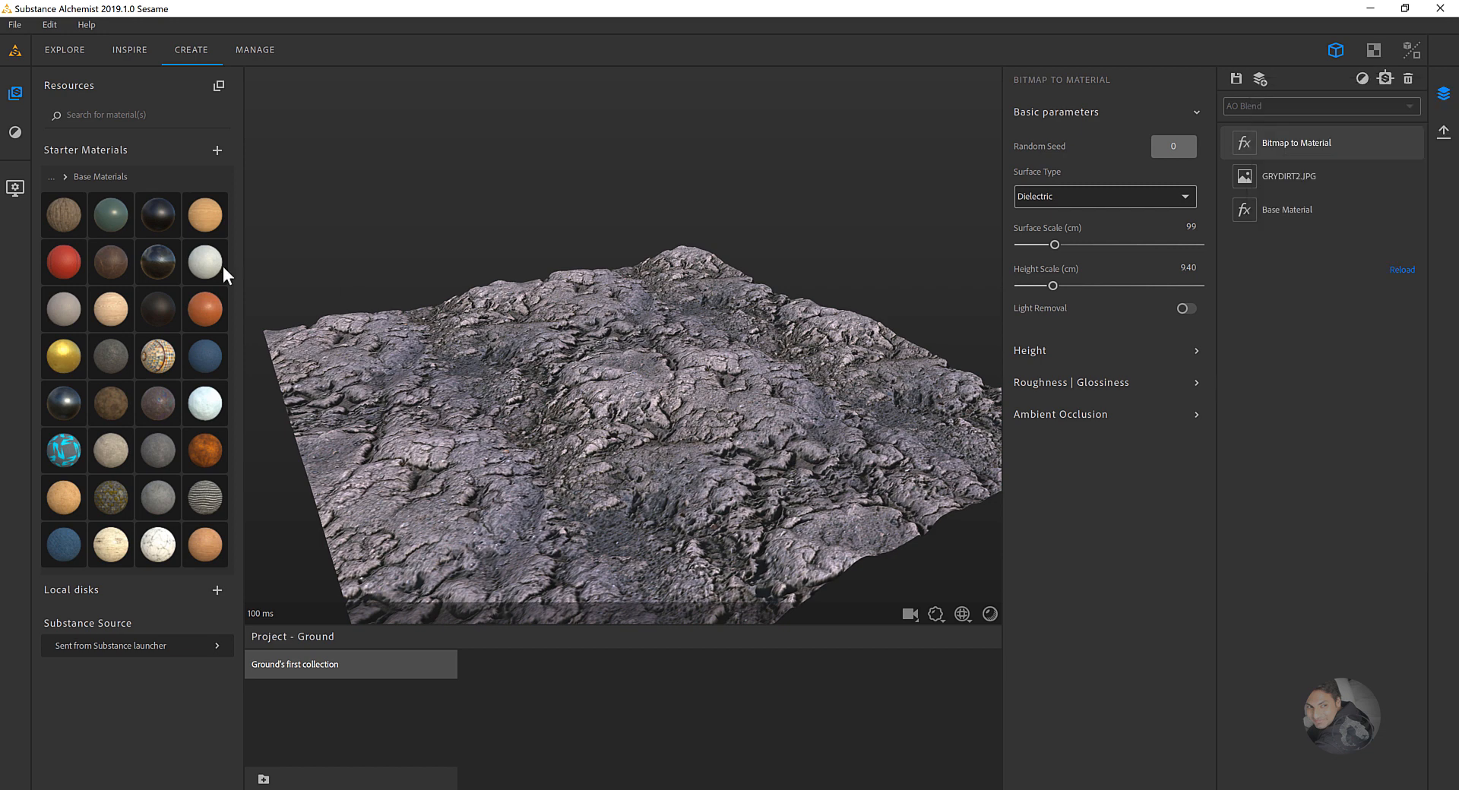
left_click(15, 133)
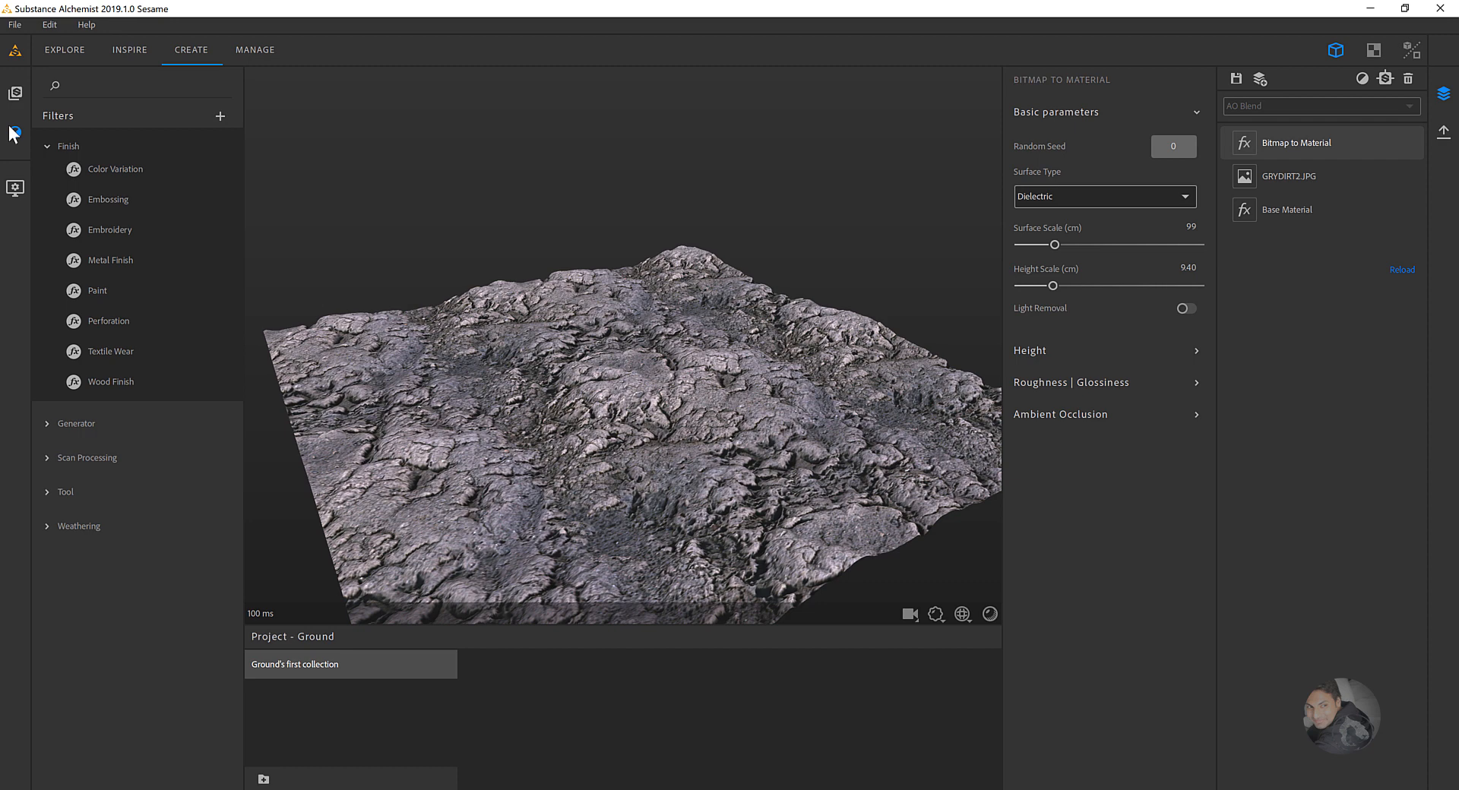
left_click(58, 144)
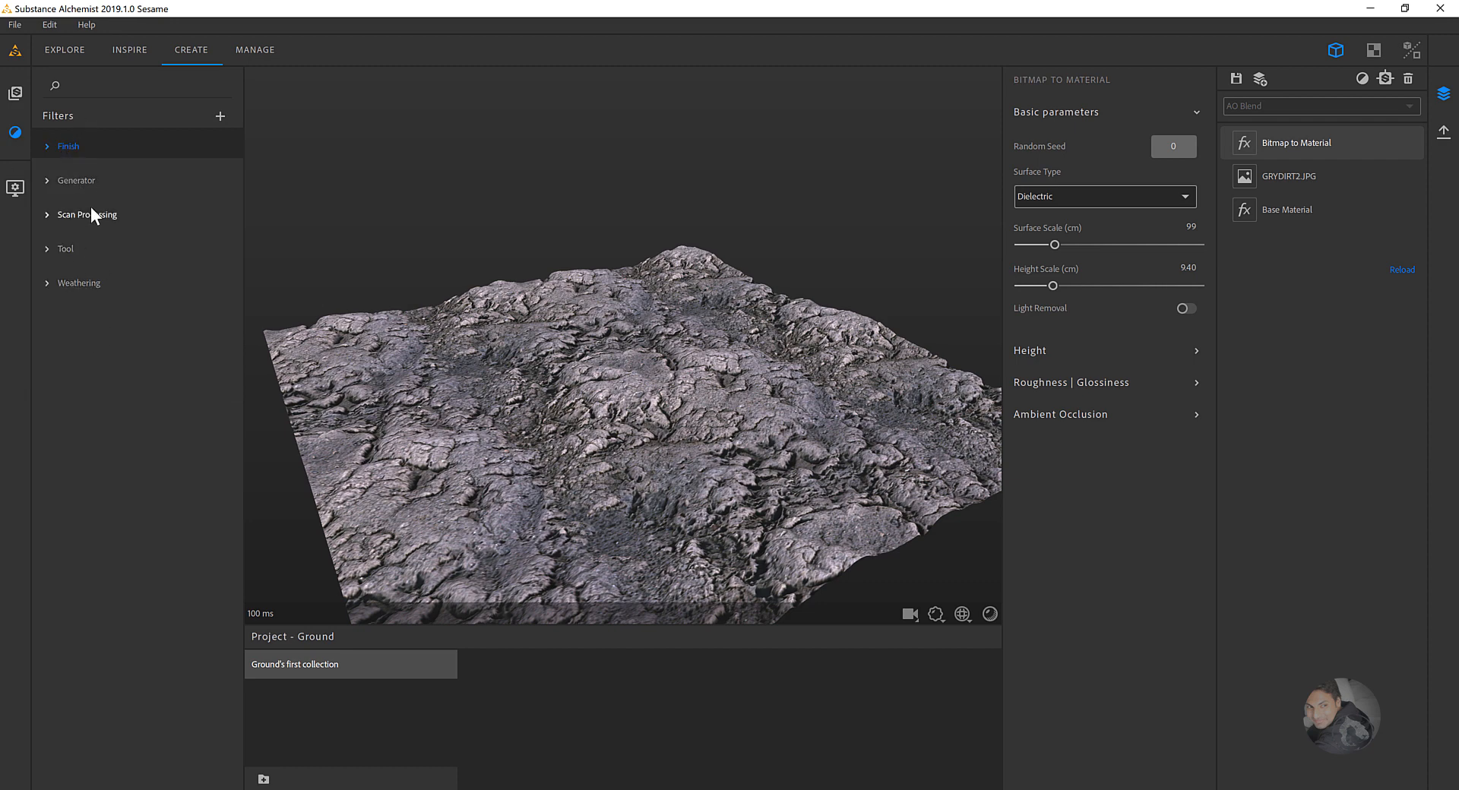
left_click_drag(623, 411, 599, 386)
scroll(600, 386, "up", 2)
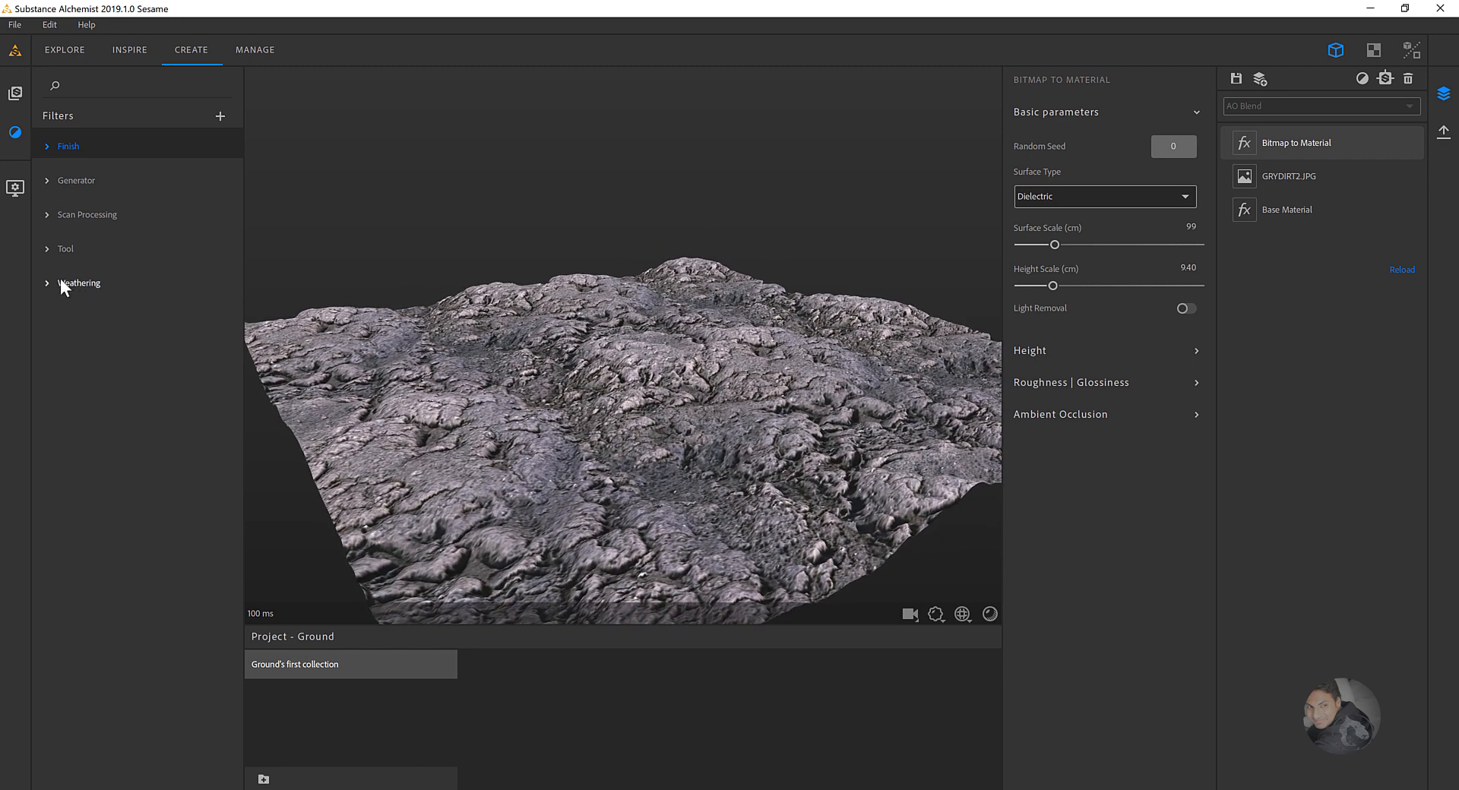
left_click_drag(371, 382, 828, 353)
left_click_drag(626, 379, 576, 363)
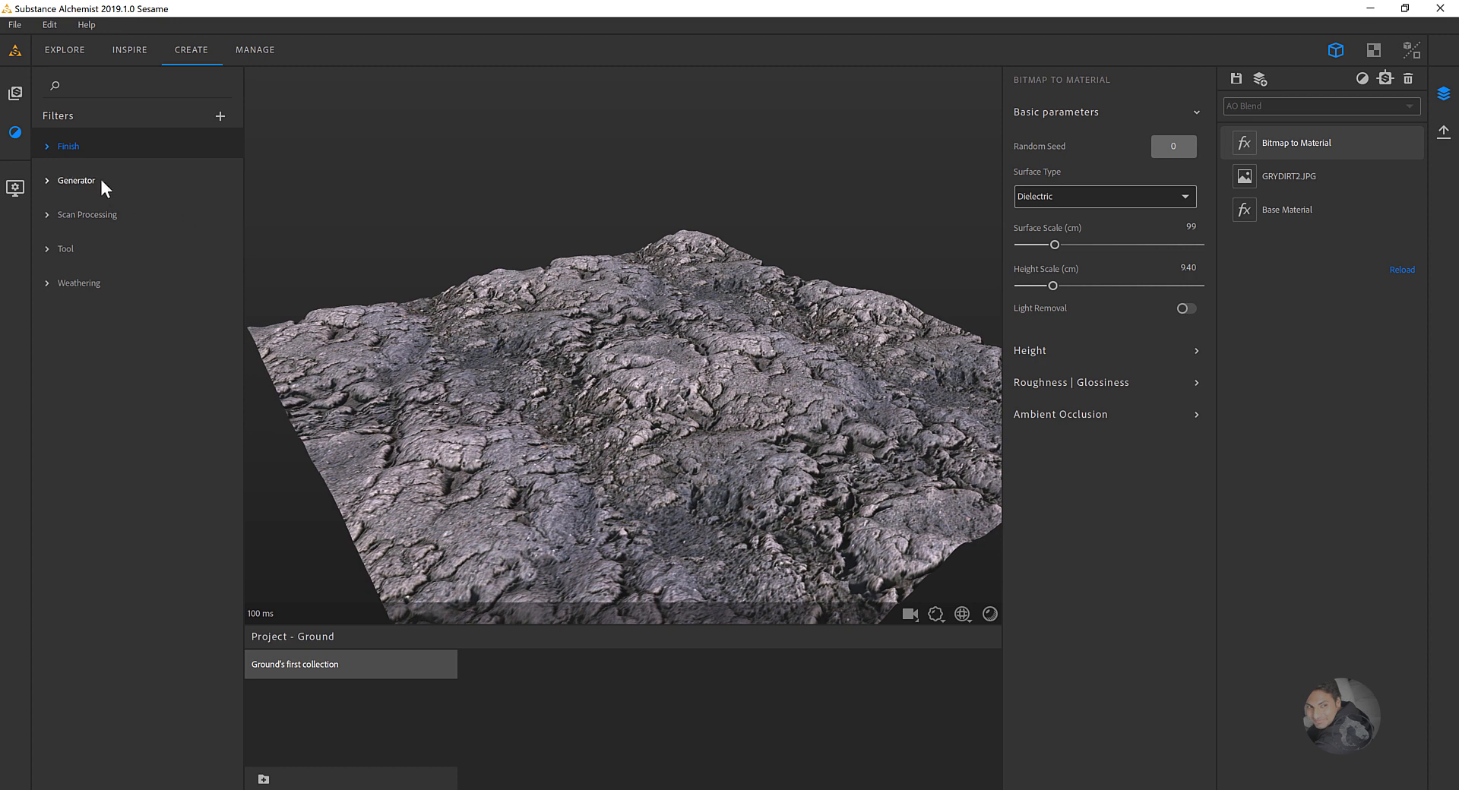
- Add the Delighter filter from the Scan Processing category to the ground material
left_click(66, 183)
left_click(48, 181)
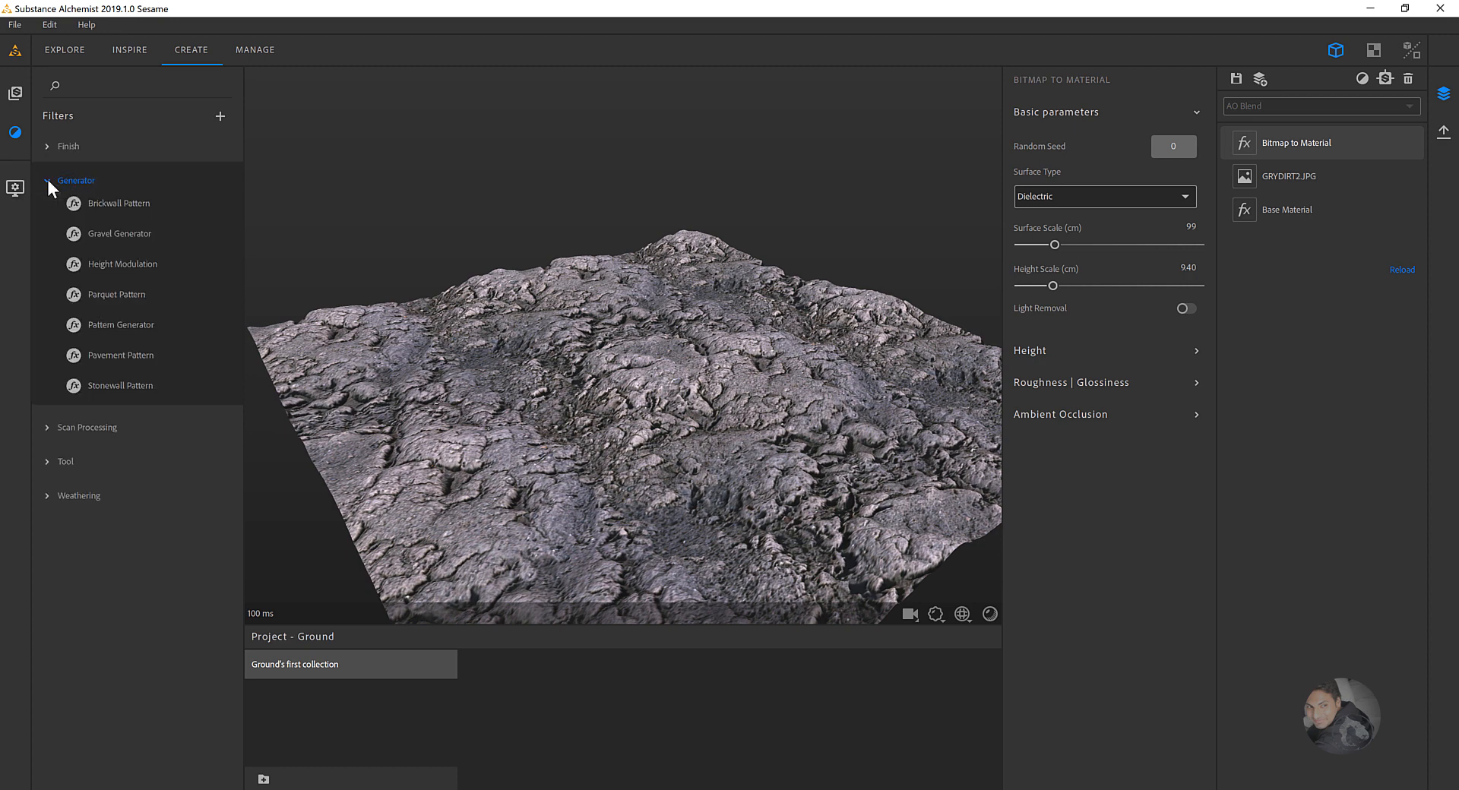
left_click(46, 430)
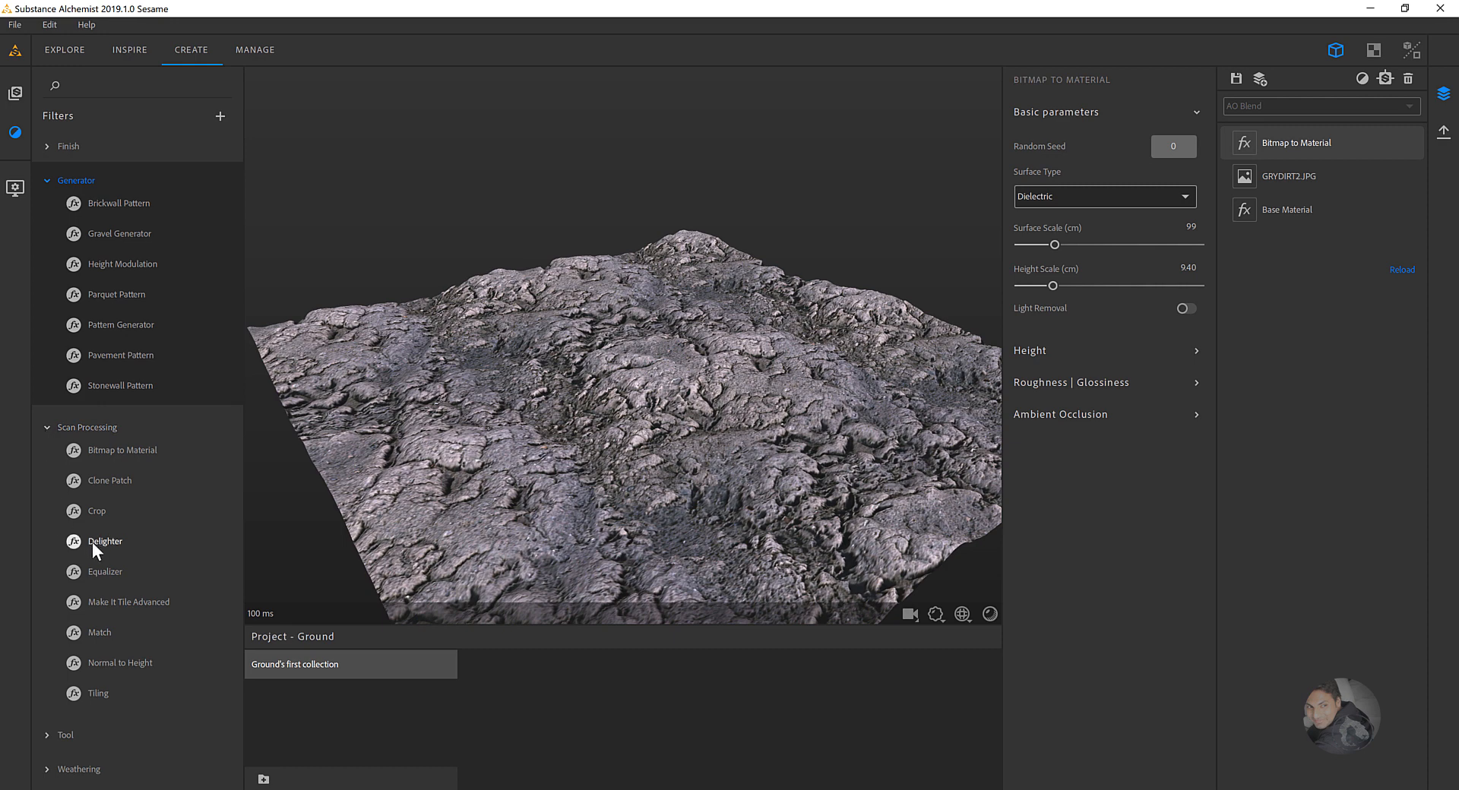
left_click_drag(102, 539, 651, 372)
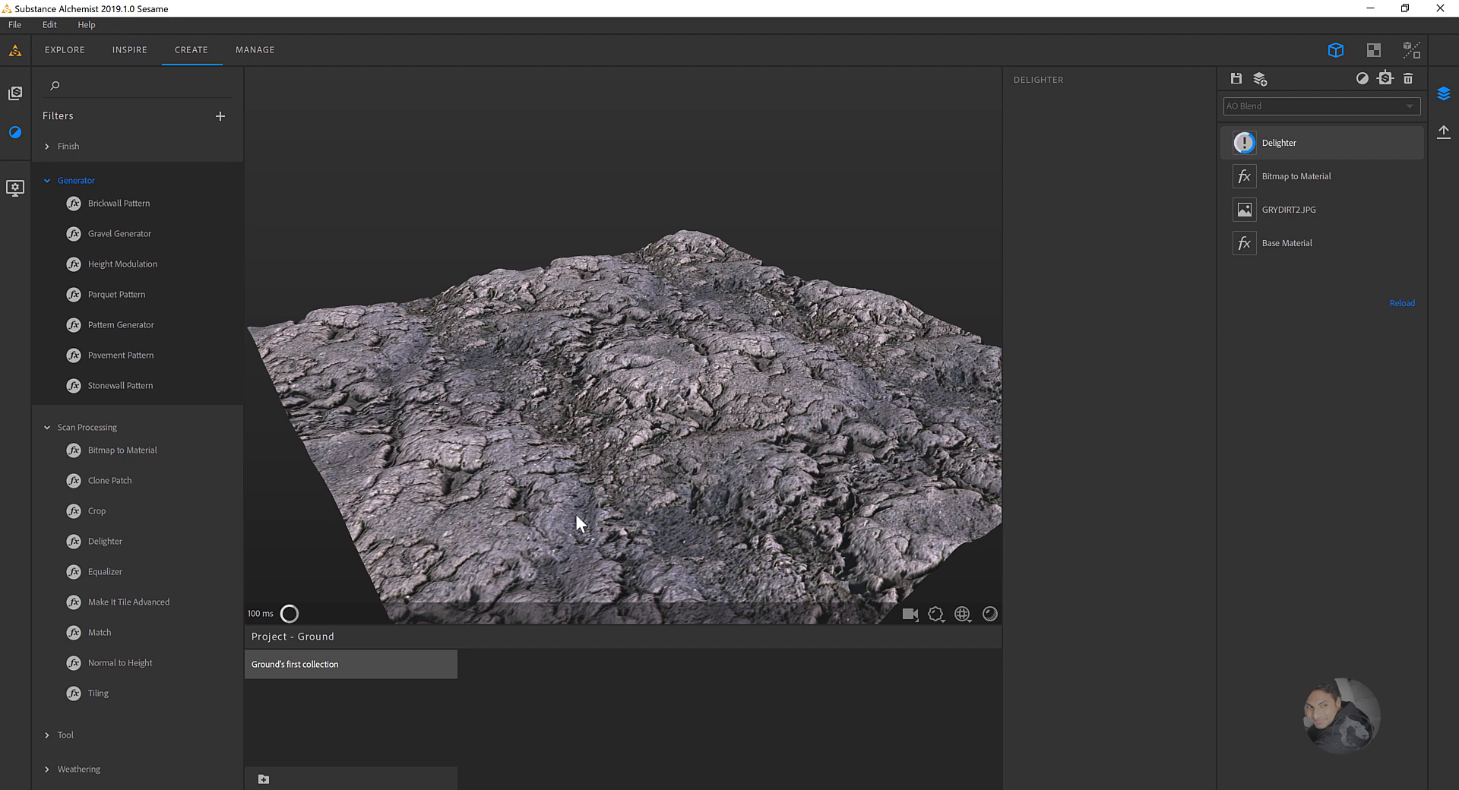
- Examine the ground surface with the Delighter applied, from several angles and distances
left_click_drag(696, 496, 525, 505)
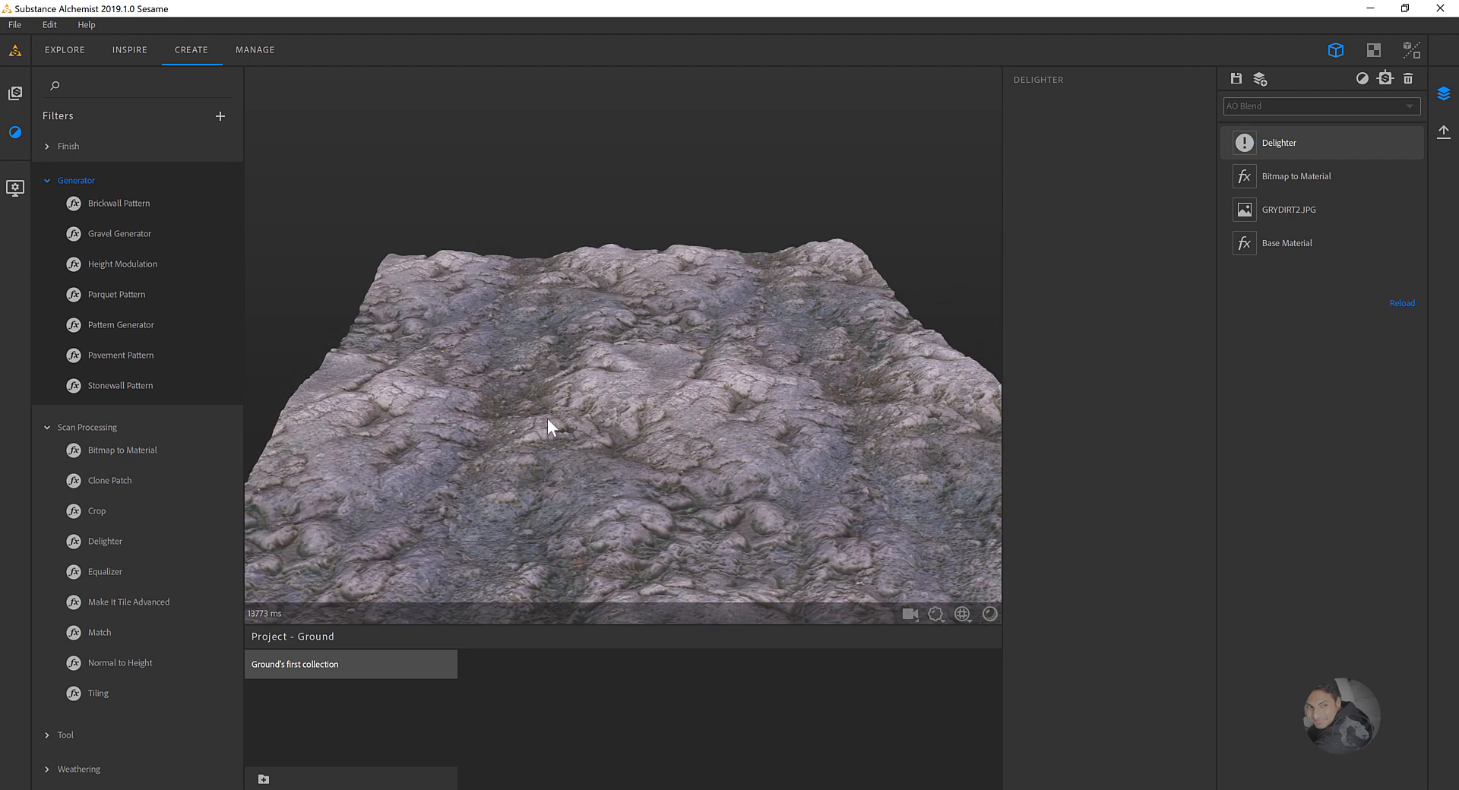
left_click_drag(548, 420, 433, 366)
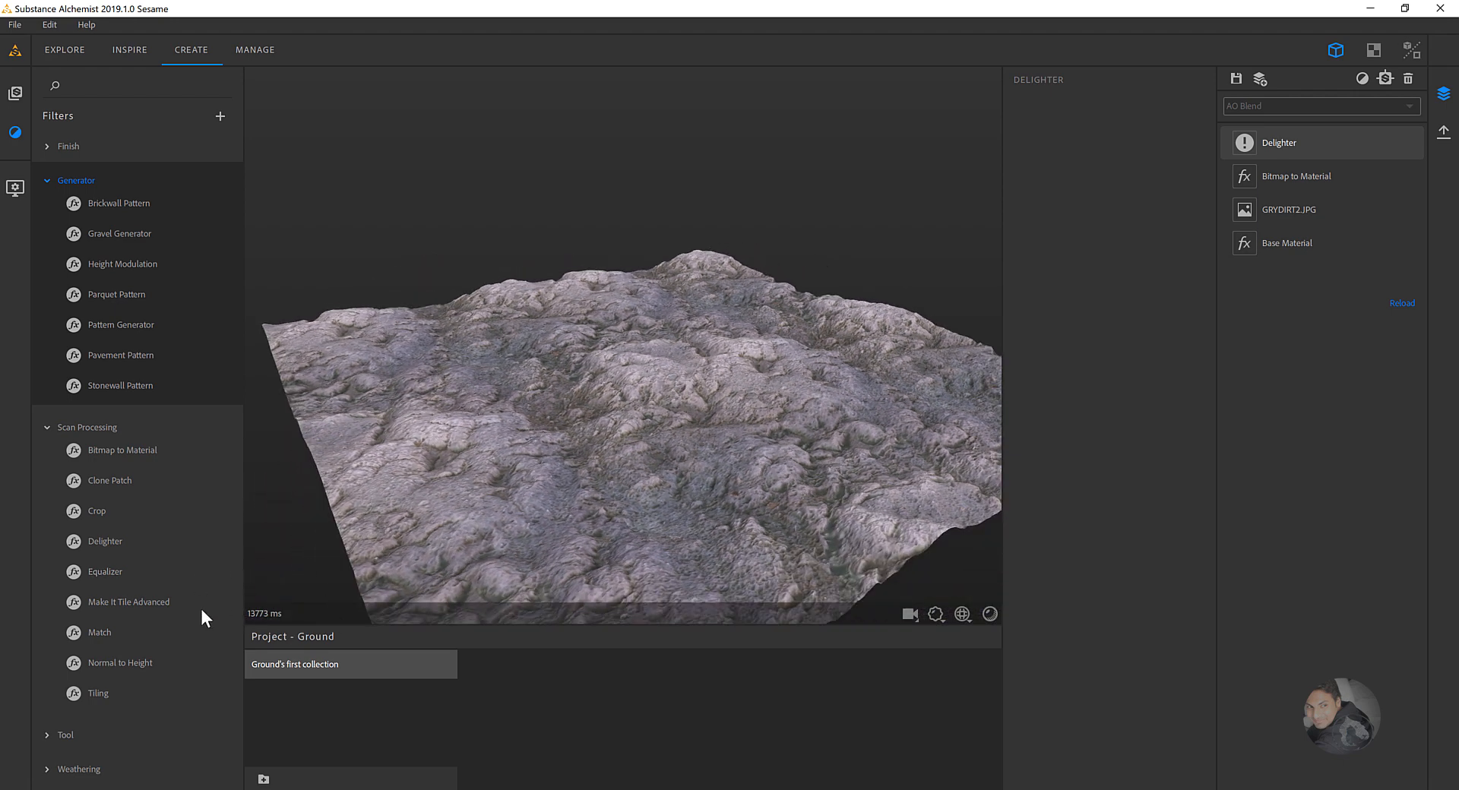
left_click_drag(581, 404, 395, 305)
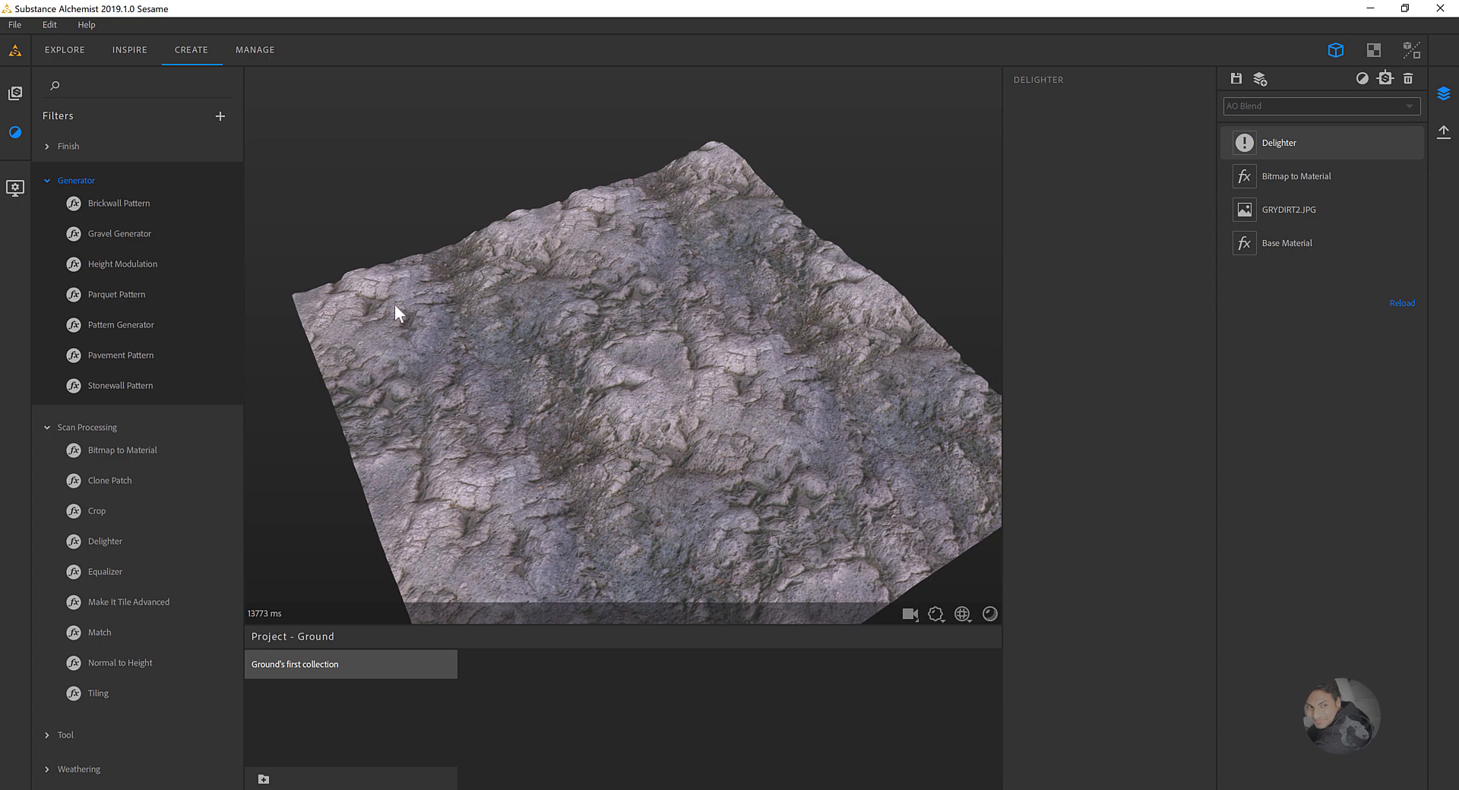
left_click_drag(900, 412, 801, 375)
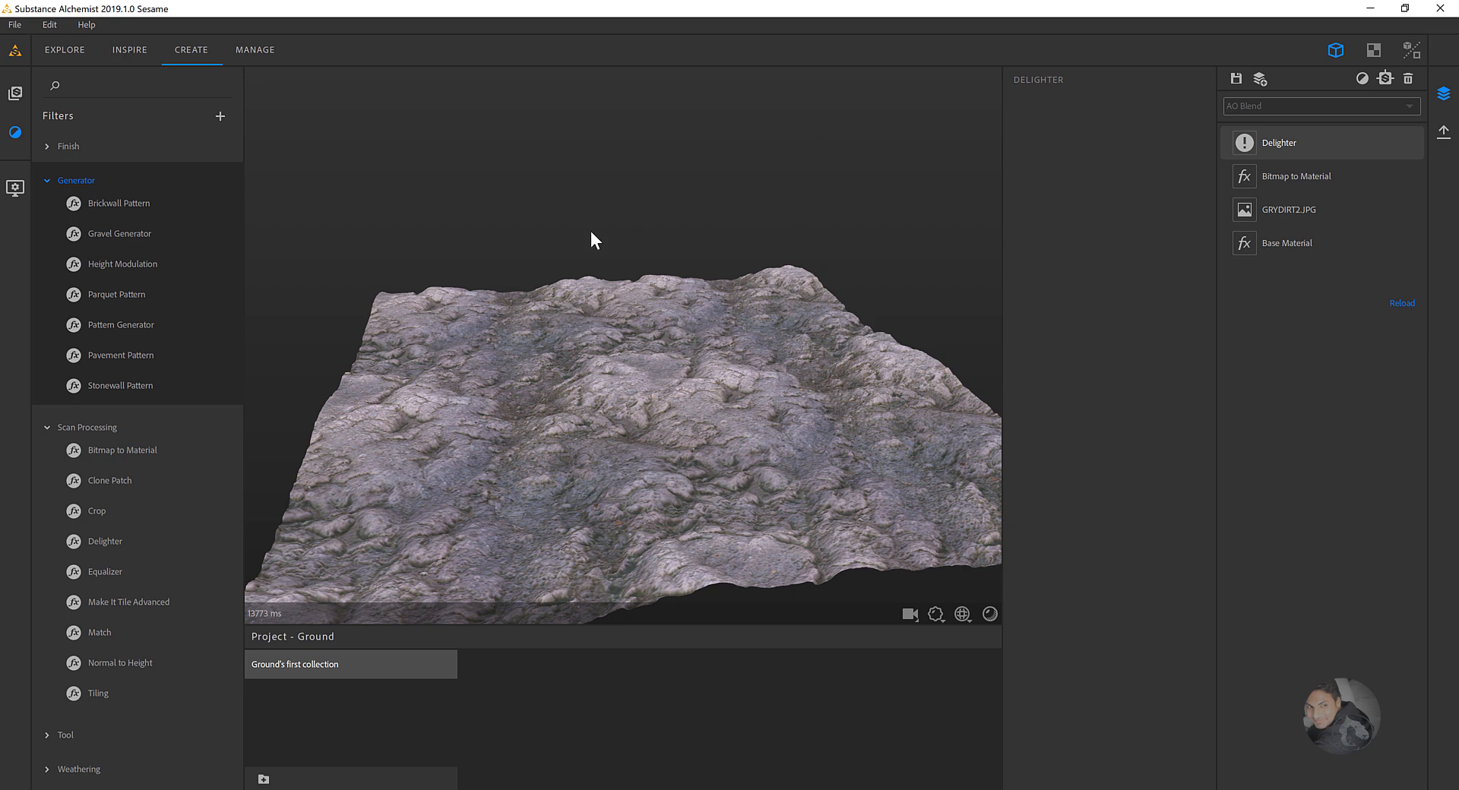
left_click_drag(591, 232, 598, 289)
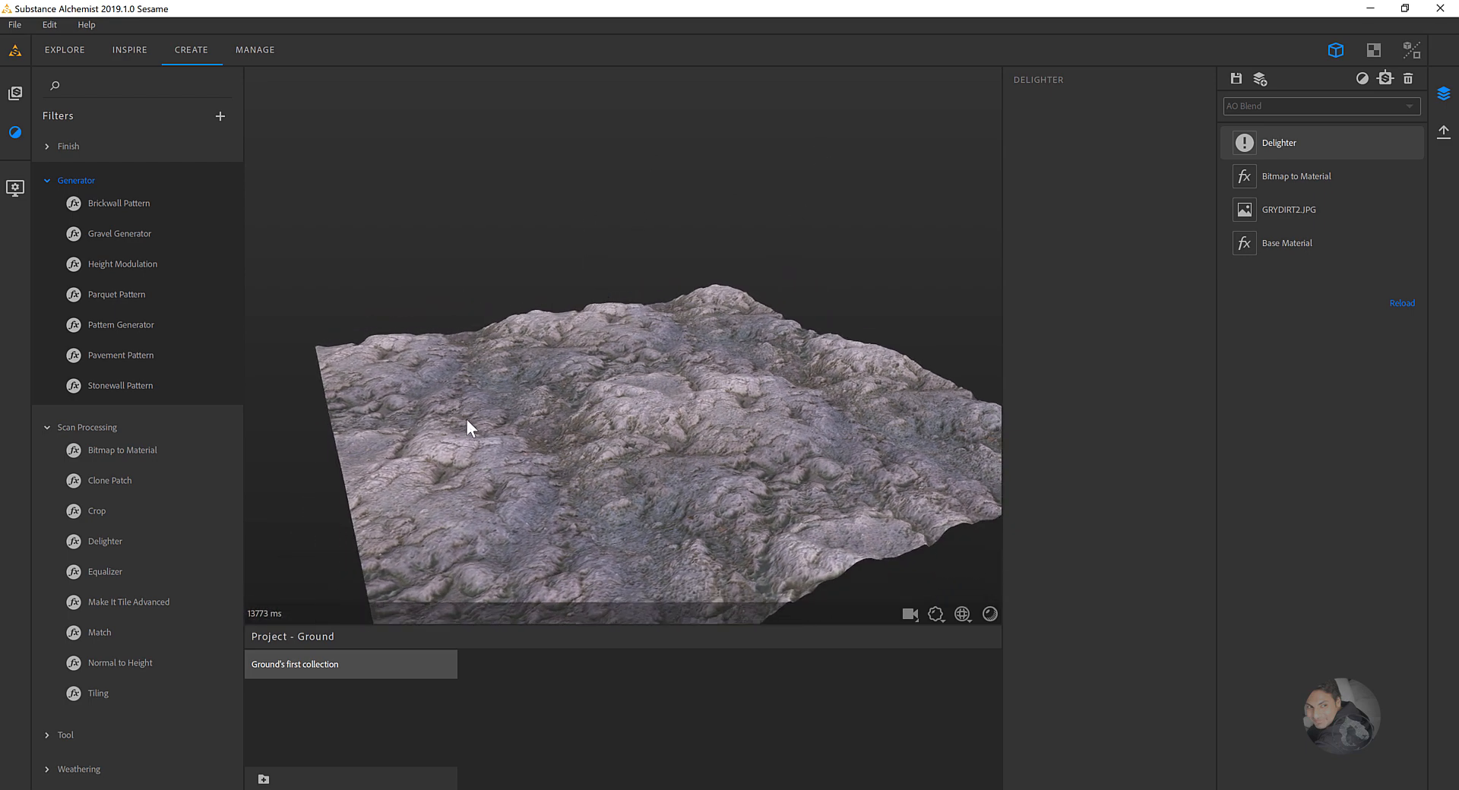
left_click_drag(506, 424, 579, 419)
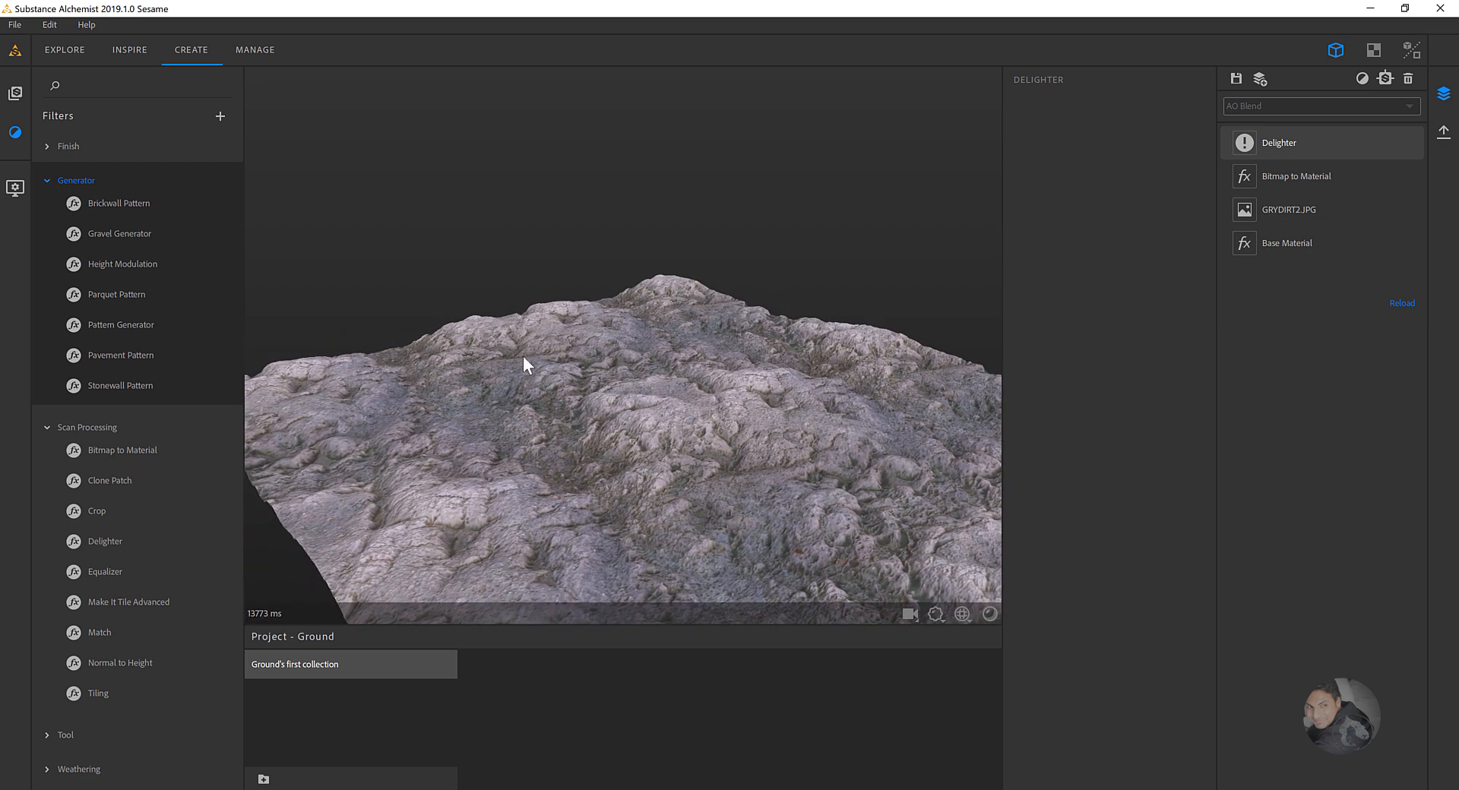
left_click_drag(523, 357, 688, 420)
left_click_drag(645, 362, 560, 371)
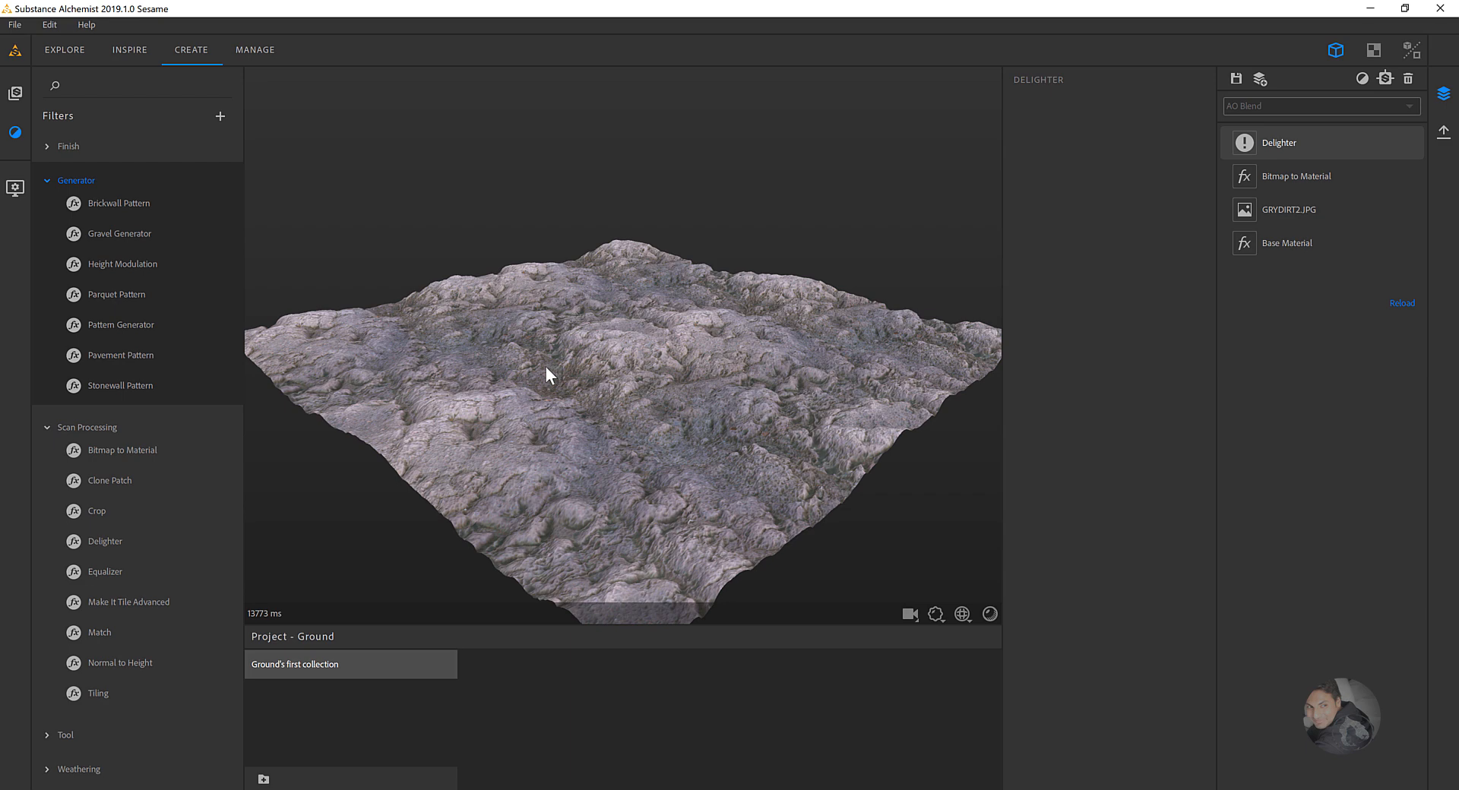
left_click_drag(546, 367, 658, 418)
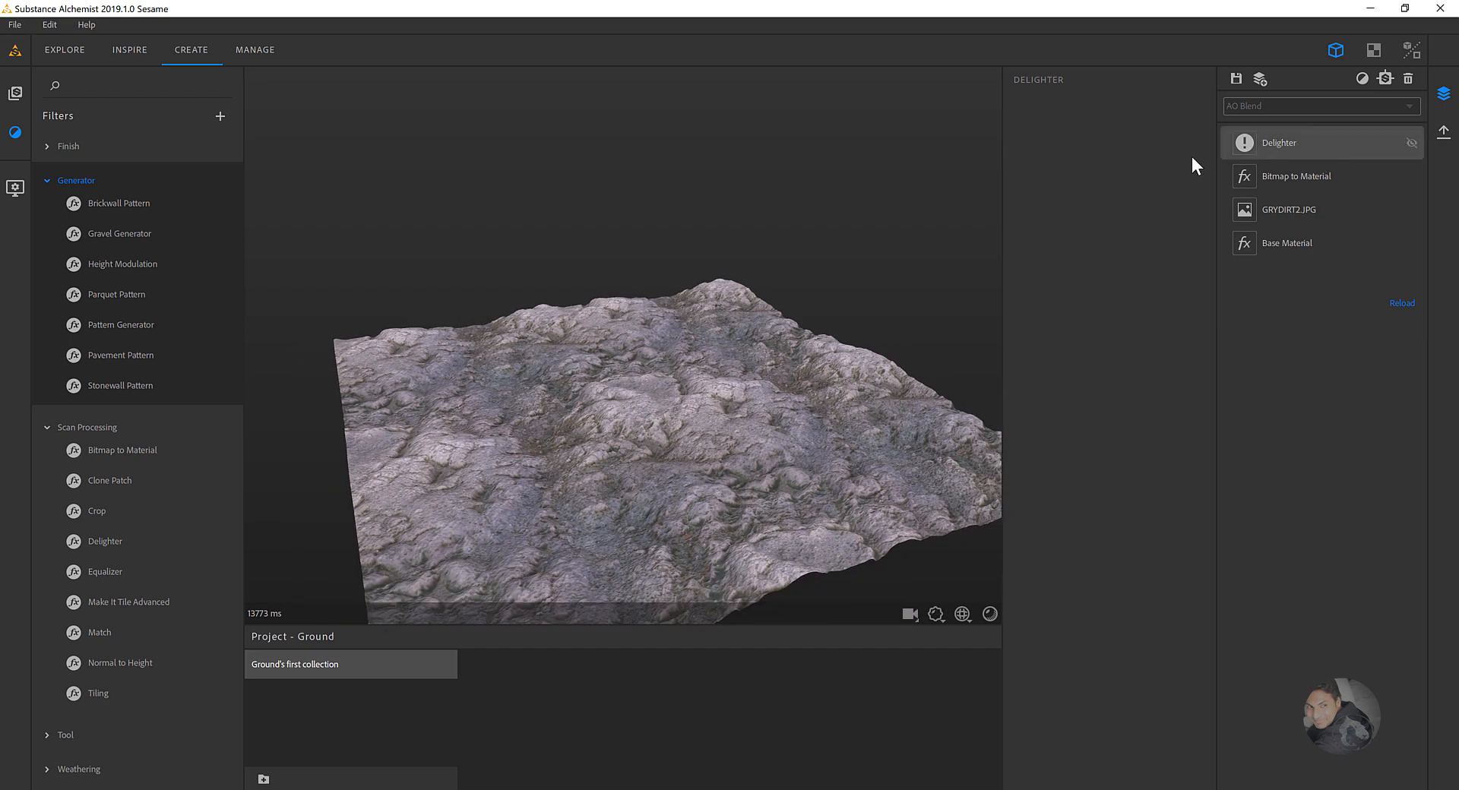
- Add the Dirt filter from the Weathering category above the Delighter layer
left_click(66, 180)
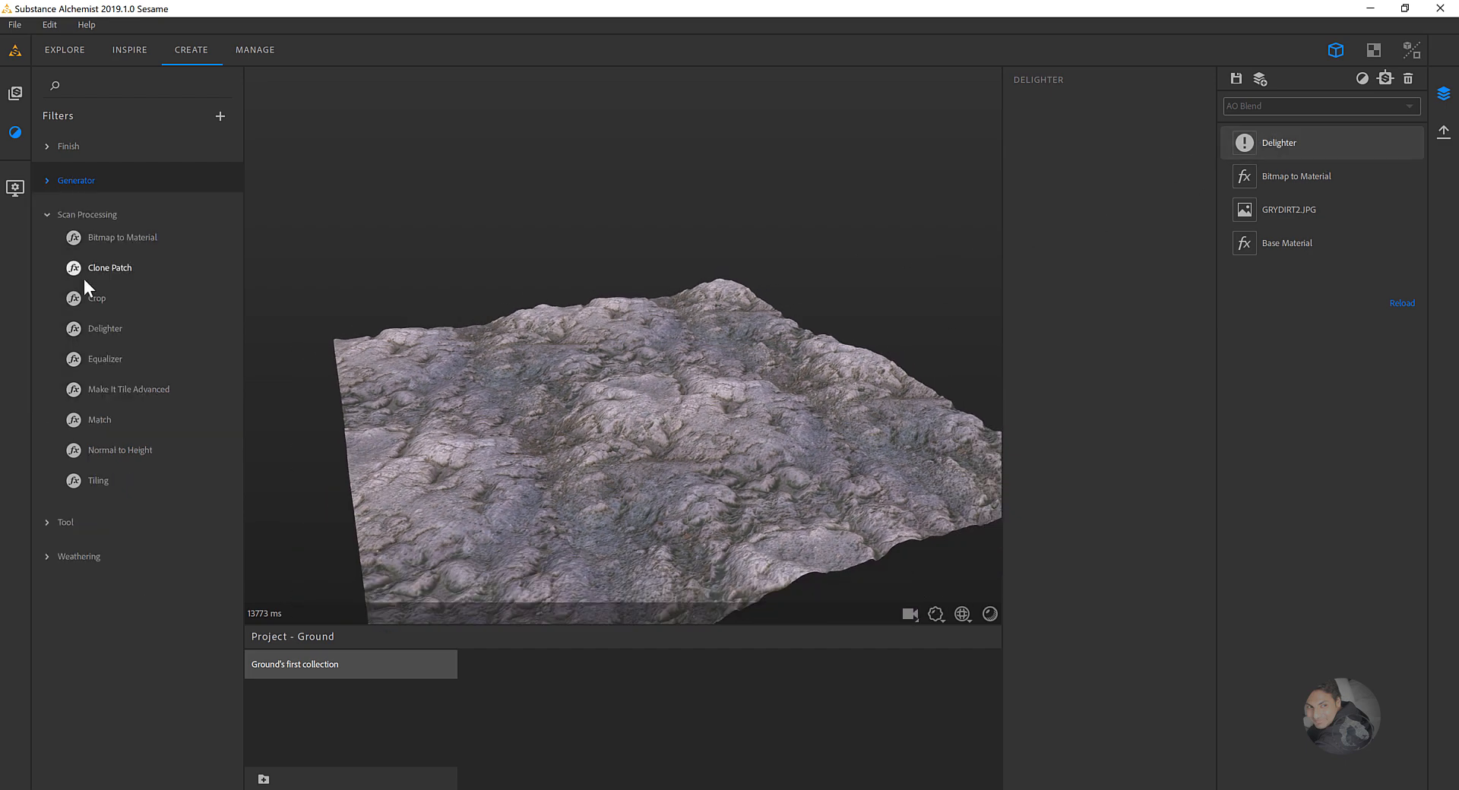
left_click(80, 558)
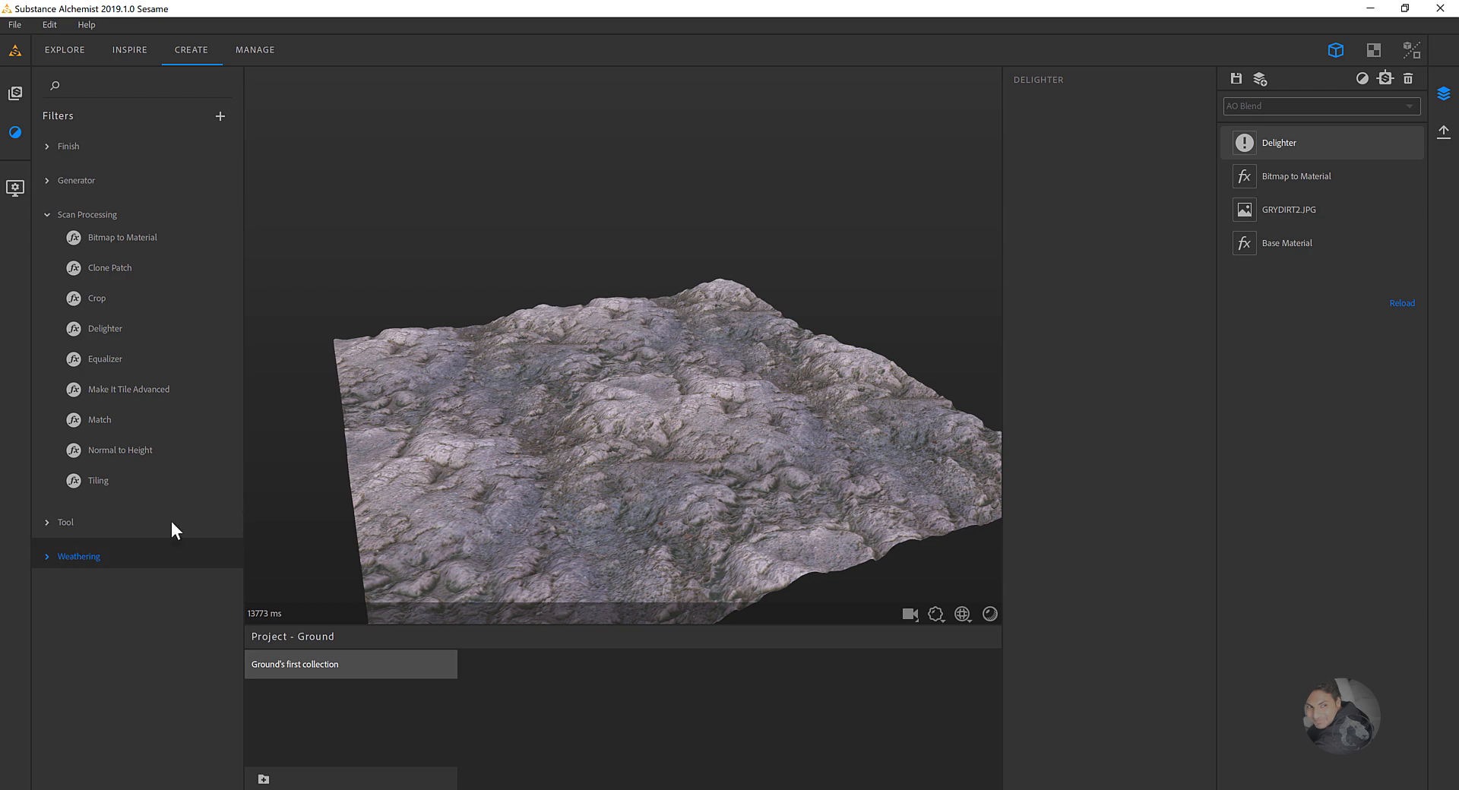
scroll(114, 516, "down", 2)
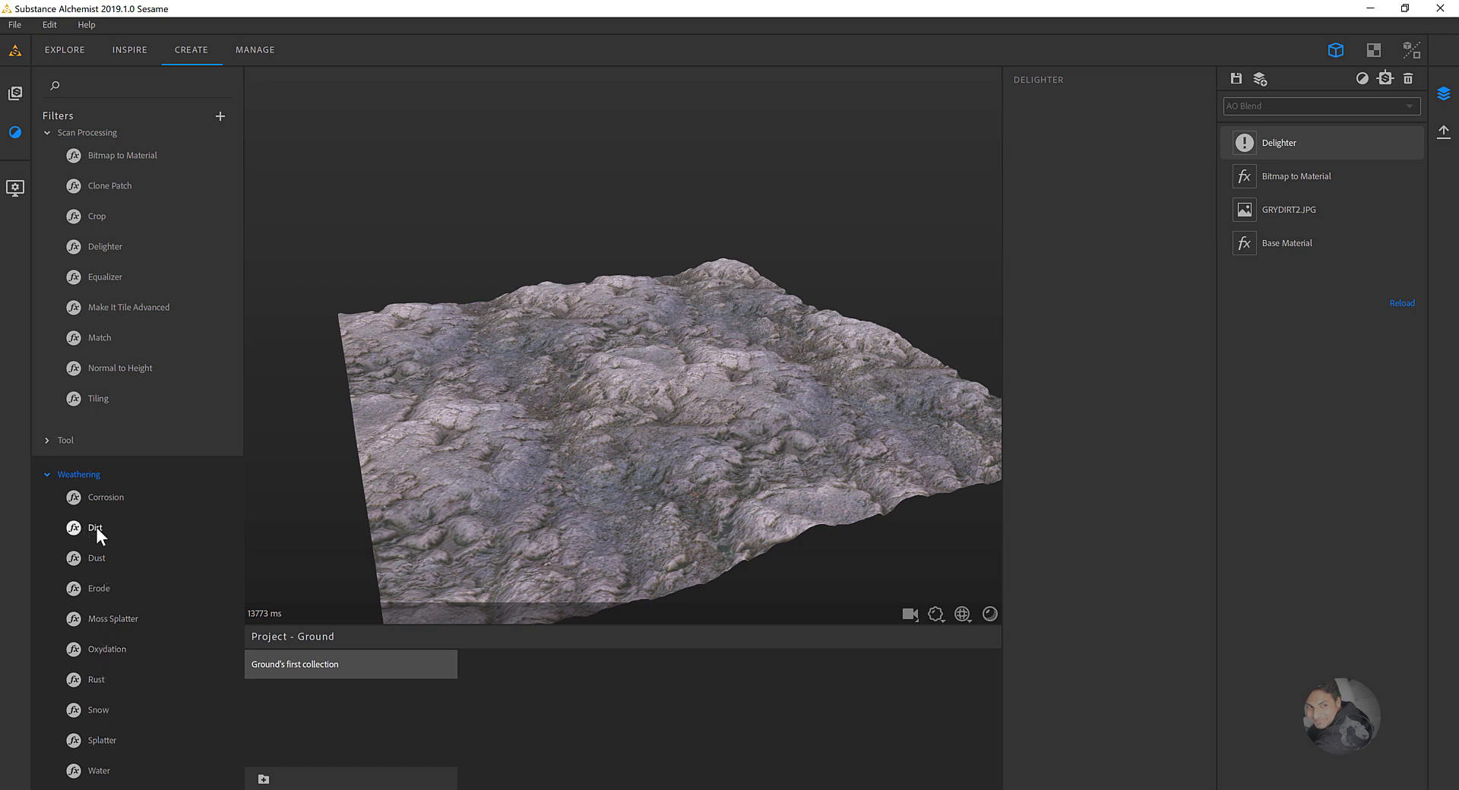
left_click_drag(98, 527, 566, 350)
left_click_drag(631, 393, 632, 394)
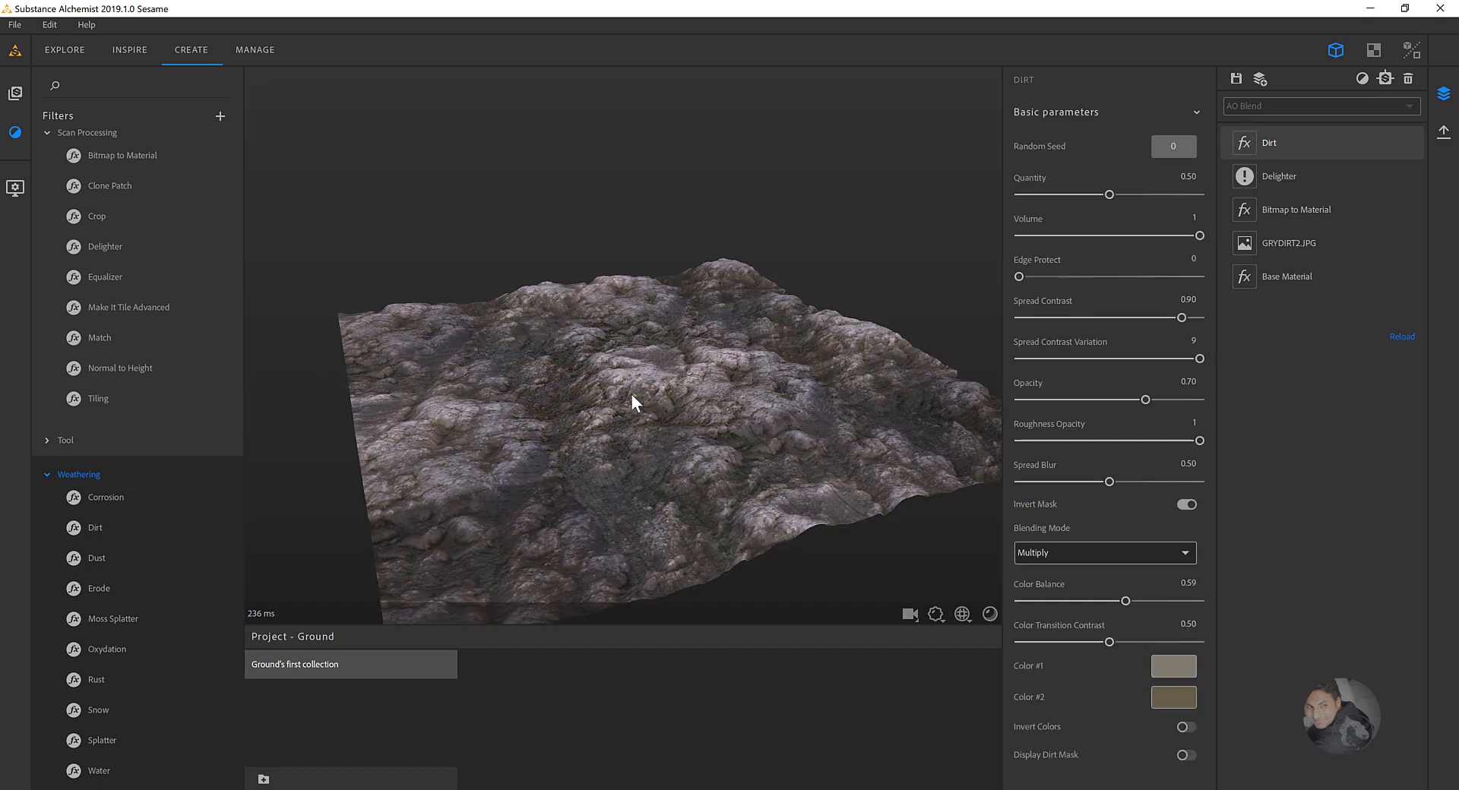
left_click_drag(681, 446, 668, 359)
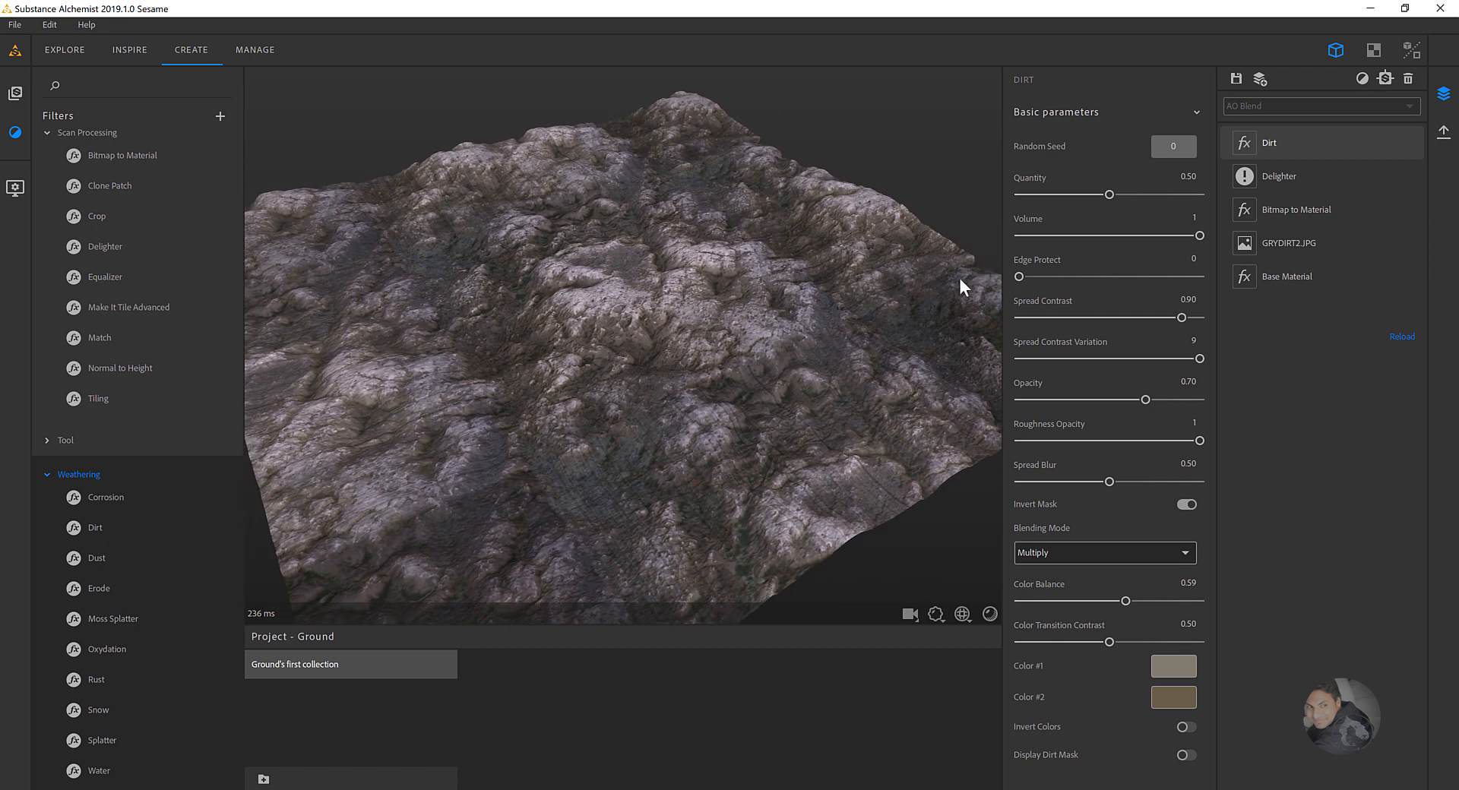
- Set the Dirt filter's Quantity to 0.34, Volume to 0.63, Opacity to 0.66 and Roughness Opacity to 0.77
mouse_move(1109, 192)
left_mouse_down()
mouse_move(1144, 194)
mouse_move(1082, 196)
left_mouse_up()
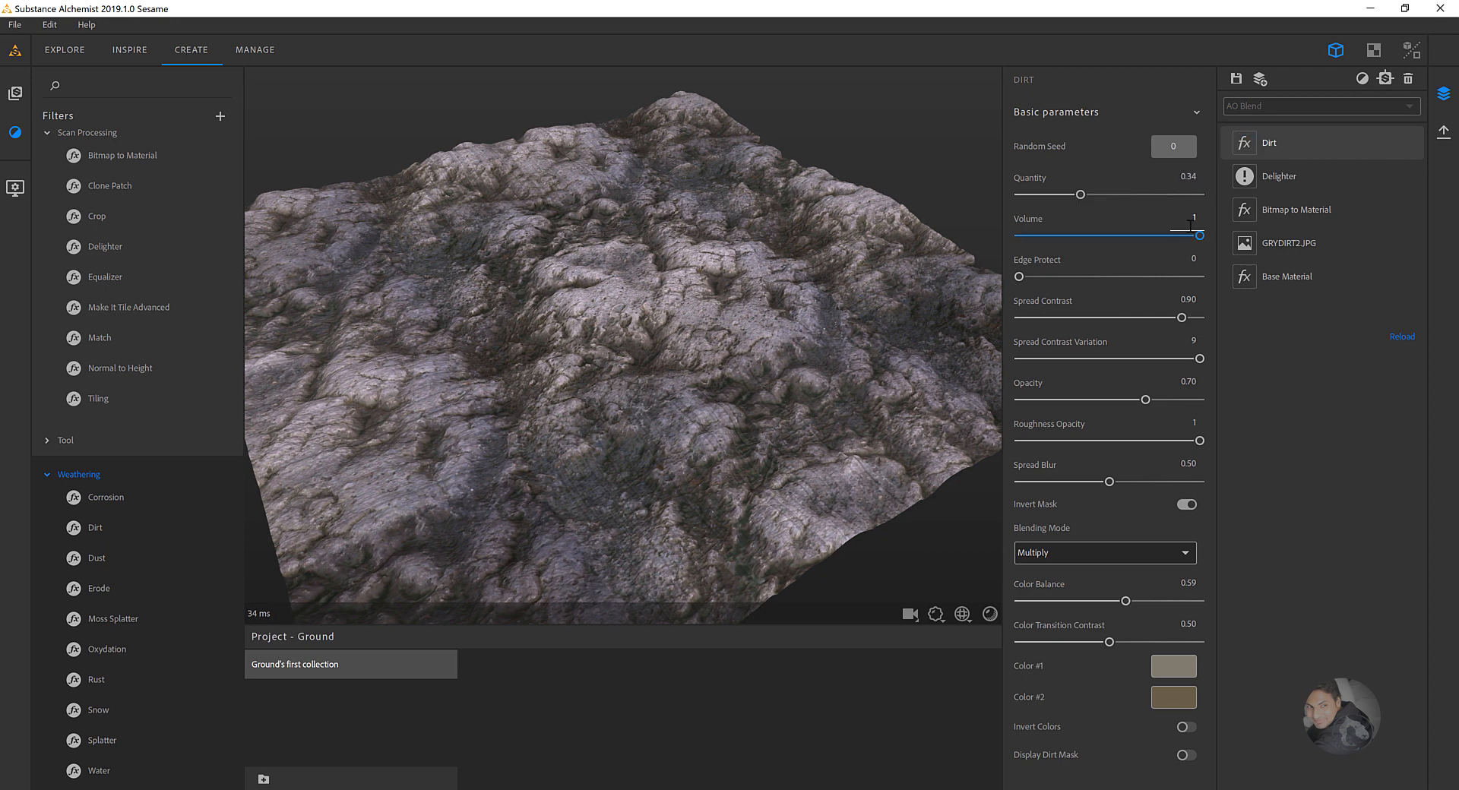
left_click_drag(1197, 237, 1132, 236)
mouse_move(1140, 403)
left_mouse_down()
mouse_move(1112, 402)
mouse_move(1137, 403)
left_mouse_up()
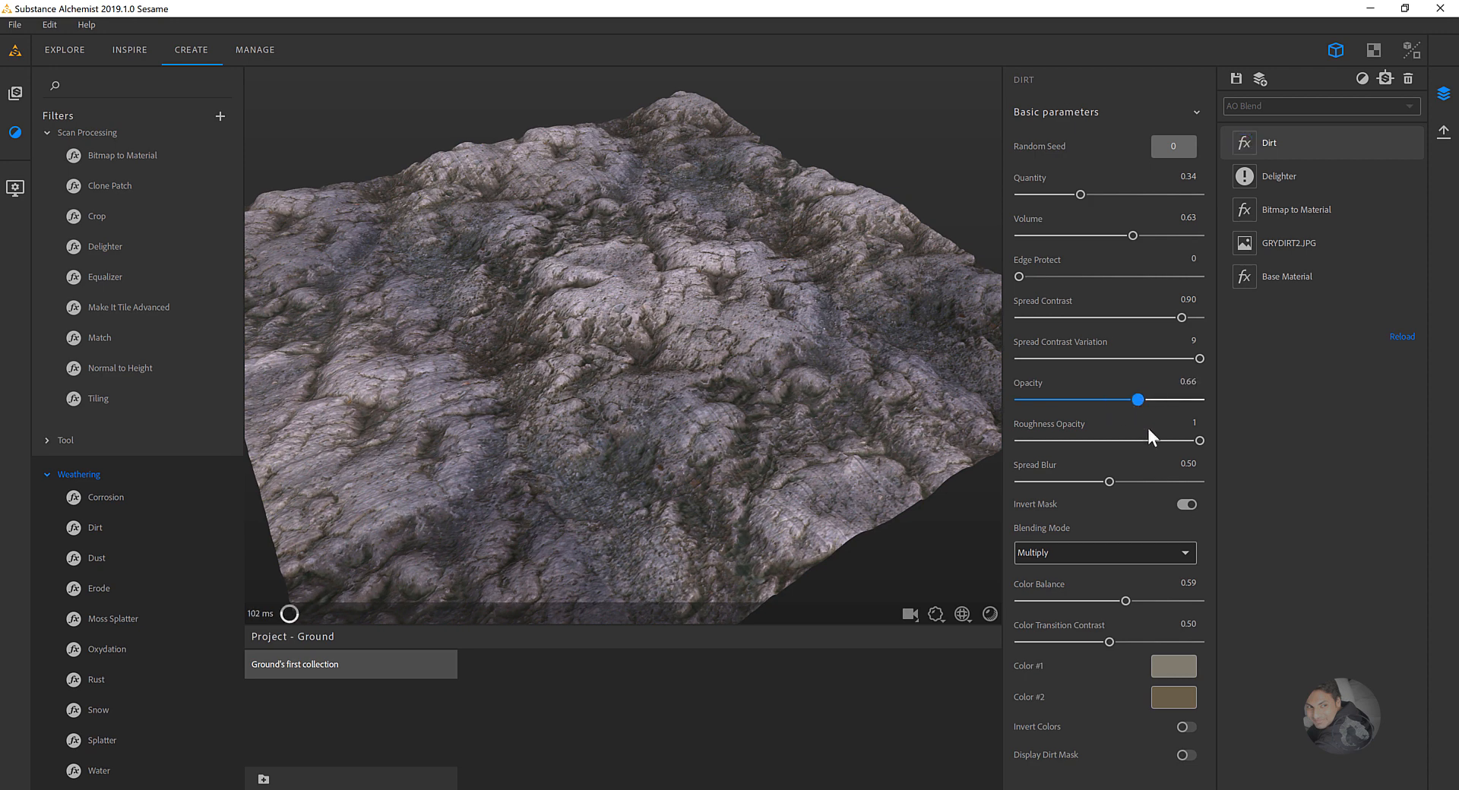
left_click_drag(1199, 441, 1158, 441)
left_click_drag(600, 356, 693, 379)
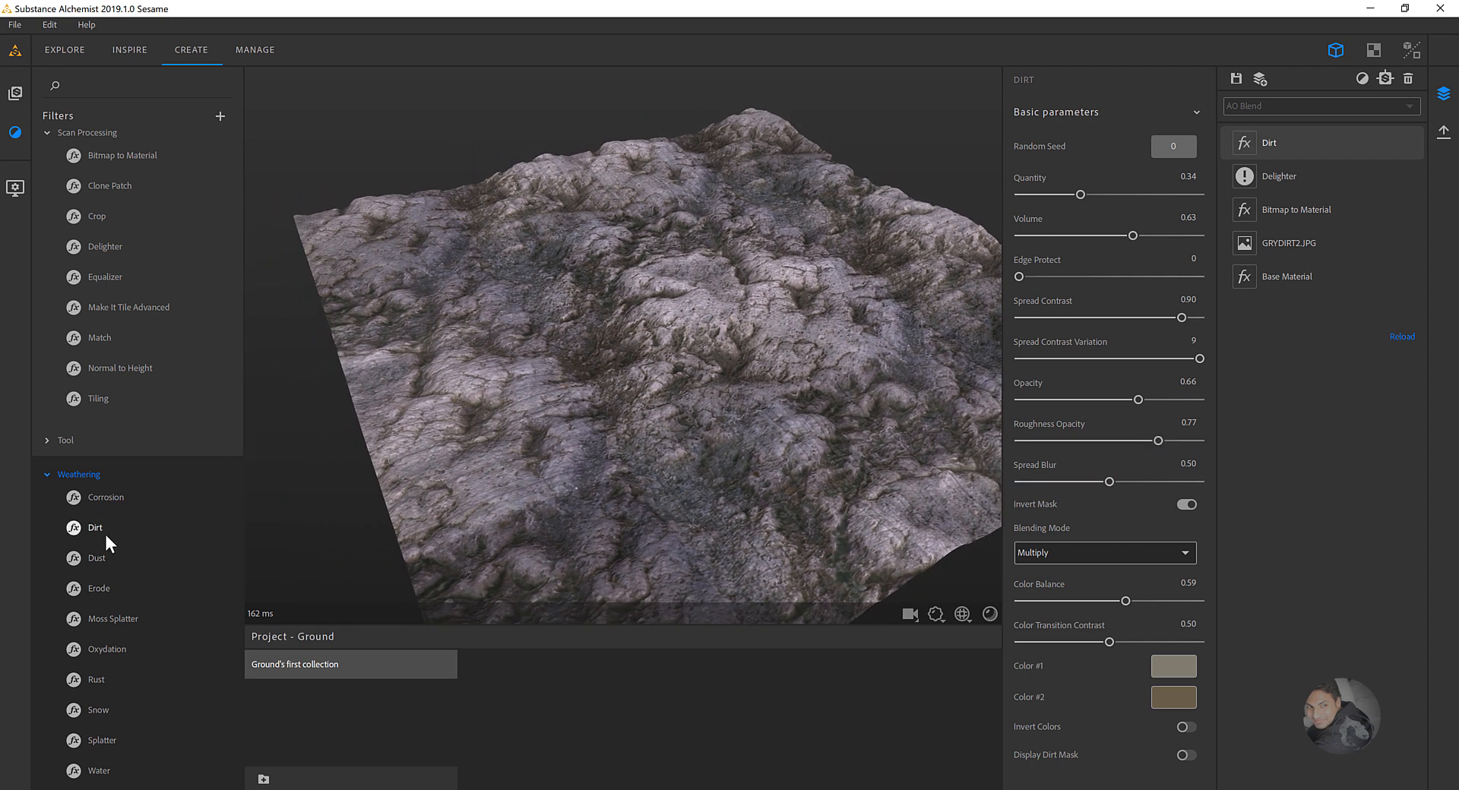
- Add the Dust weathering filter above Dirt, with its Quantity set to 0.46 and Dust Opacity to 0.60
left_click_drag(99, 558, 649, 346)
left_click_drag(714, 400, 659, 394)
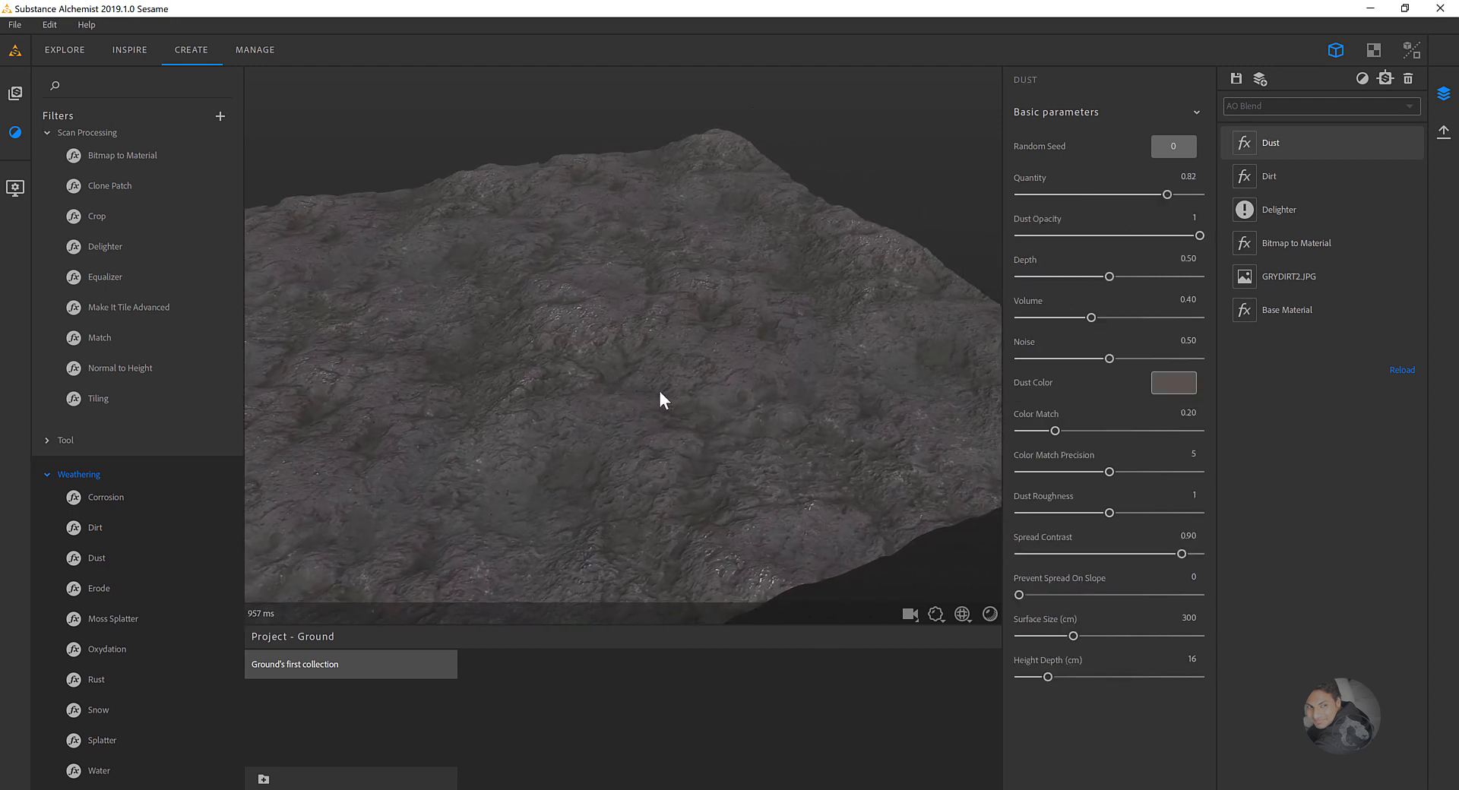
left_click_drag(1167, 195, 1102, 197)
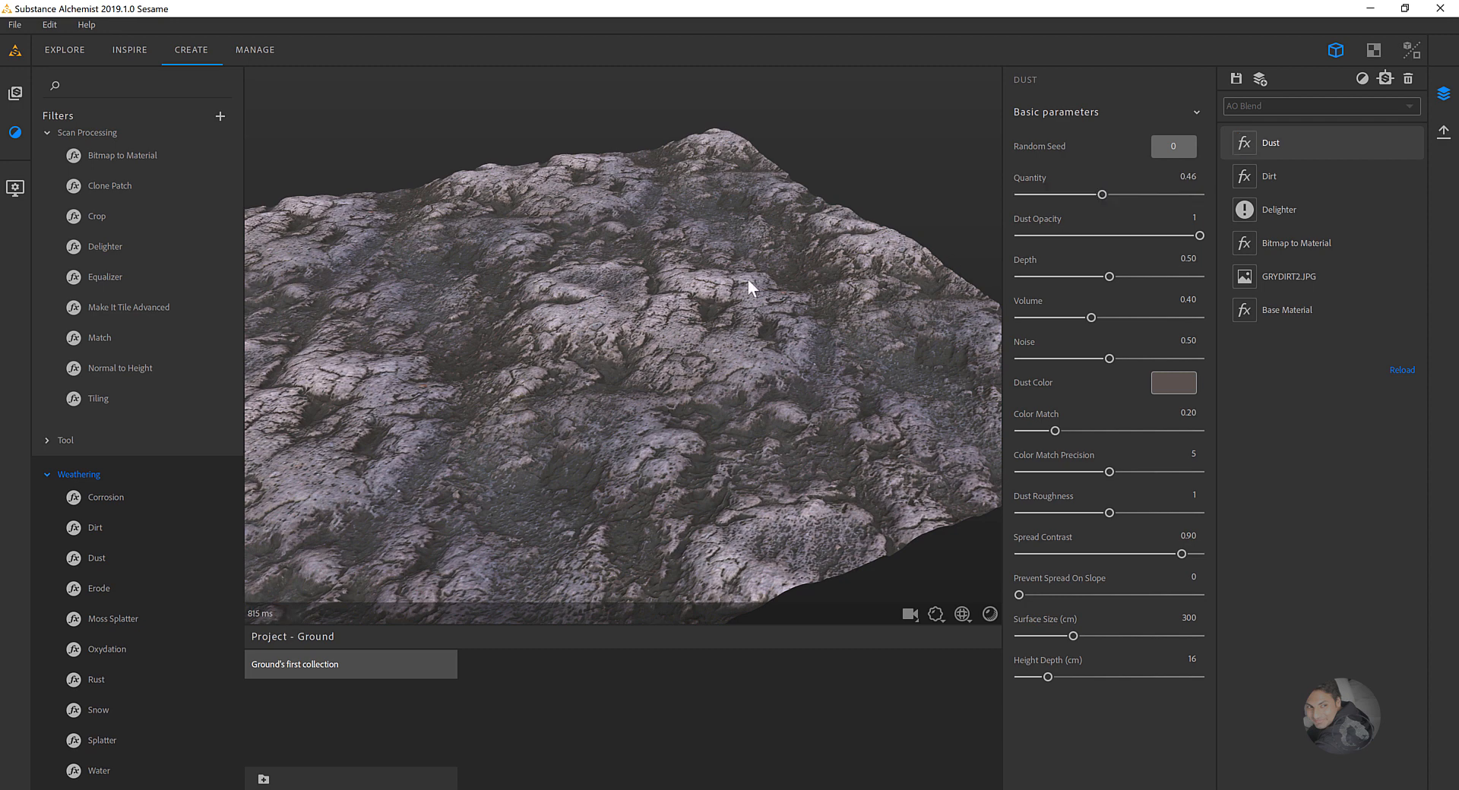
left_click_drag(1200, 236, 1126, 238)
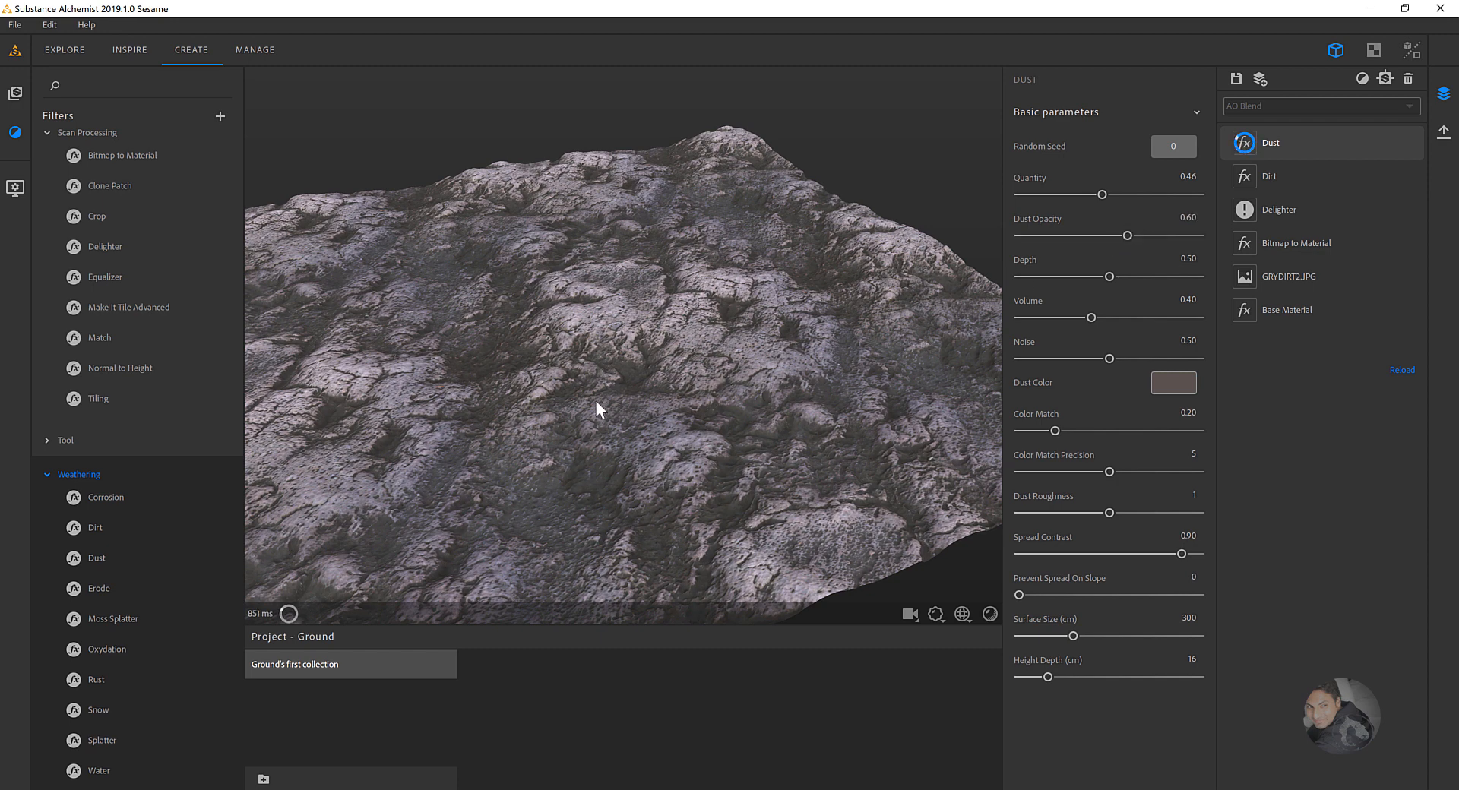
left_click_drag(595, 418, 533, 386)
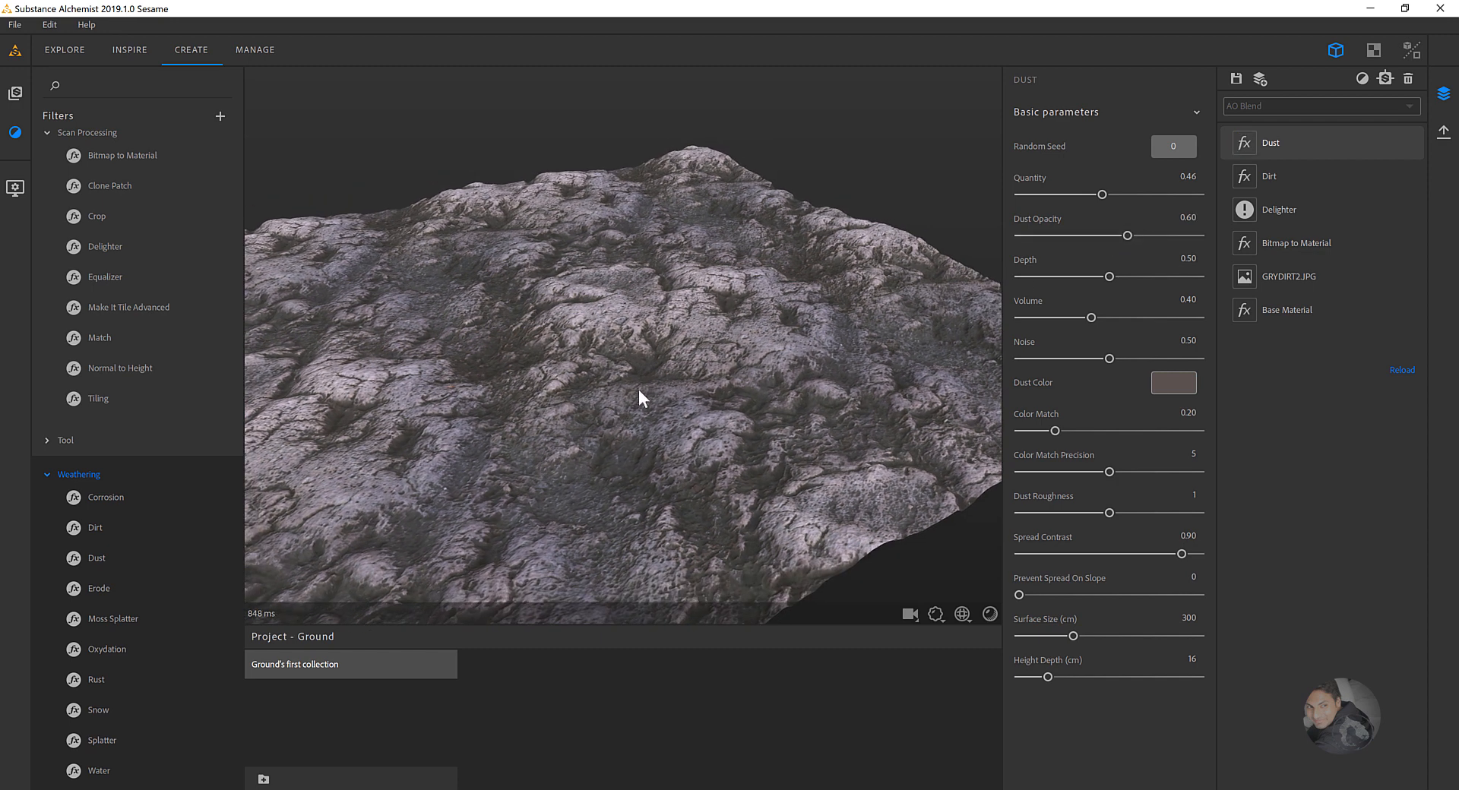
left_click_drag(639, 390, 560, 422)
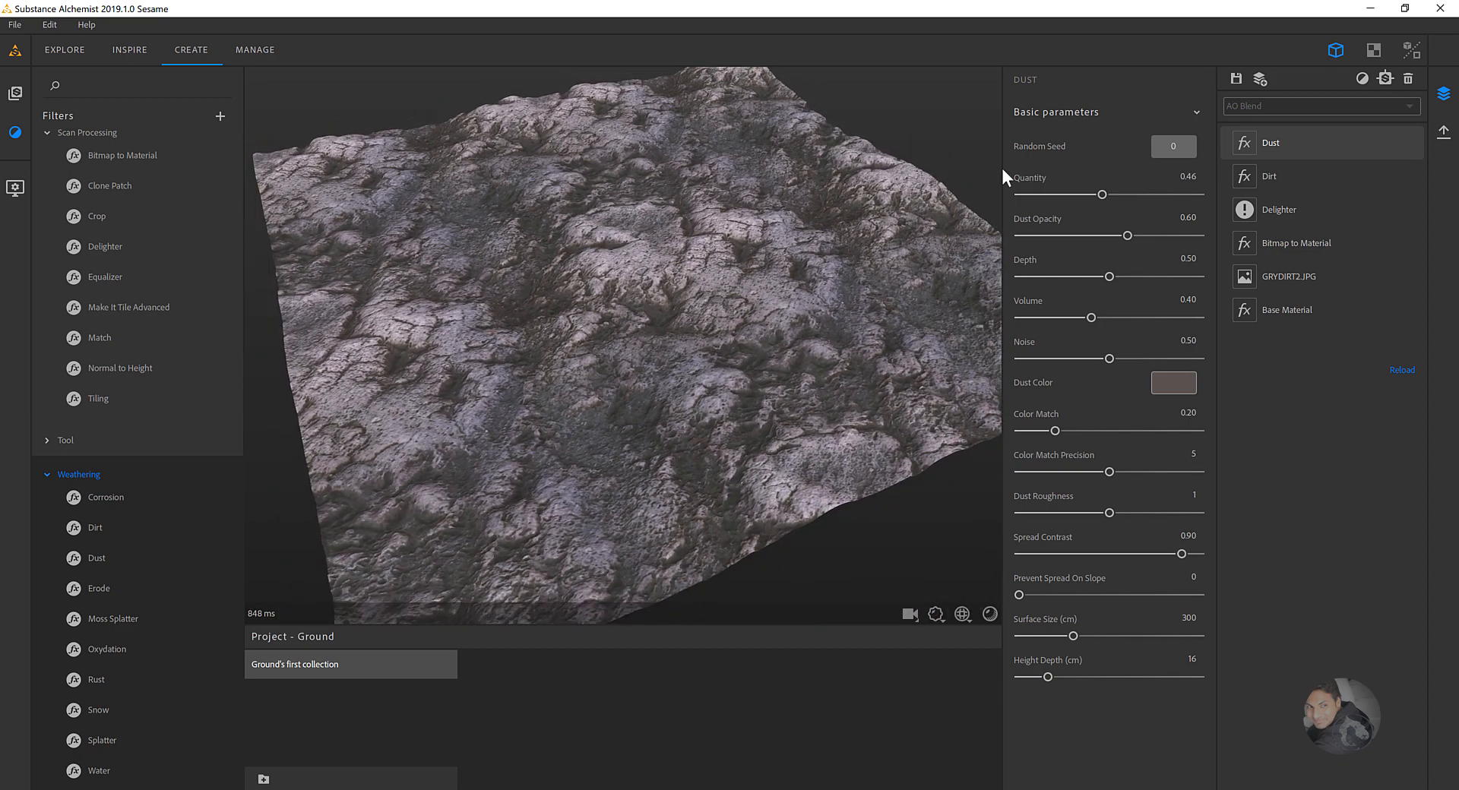
left_click_drag(567, 308, 521, 345)
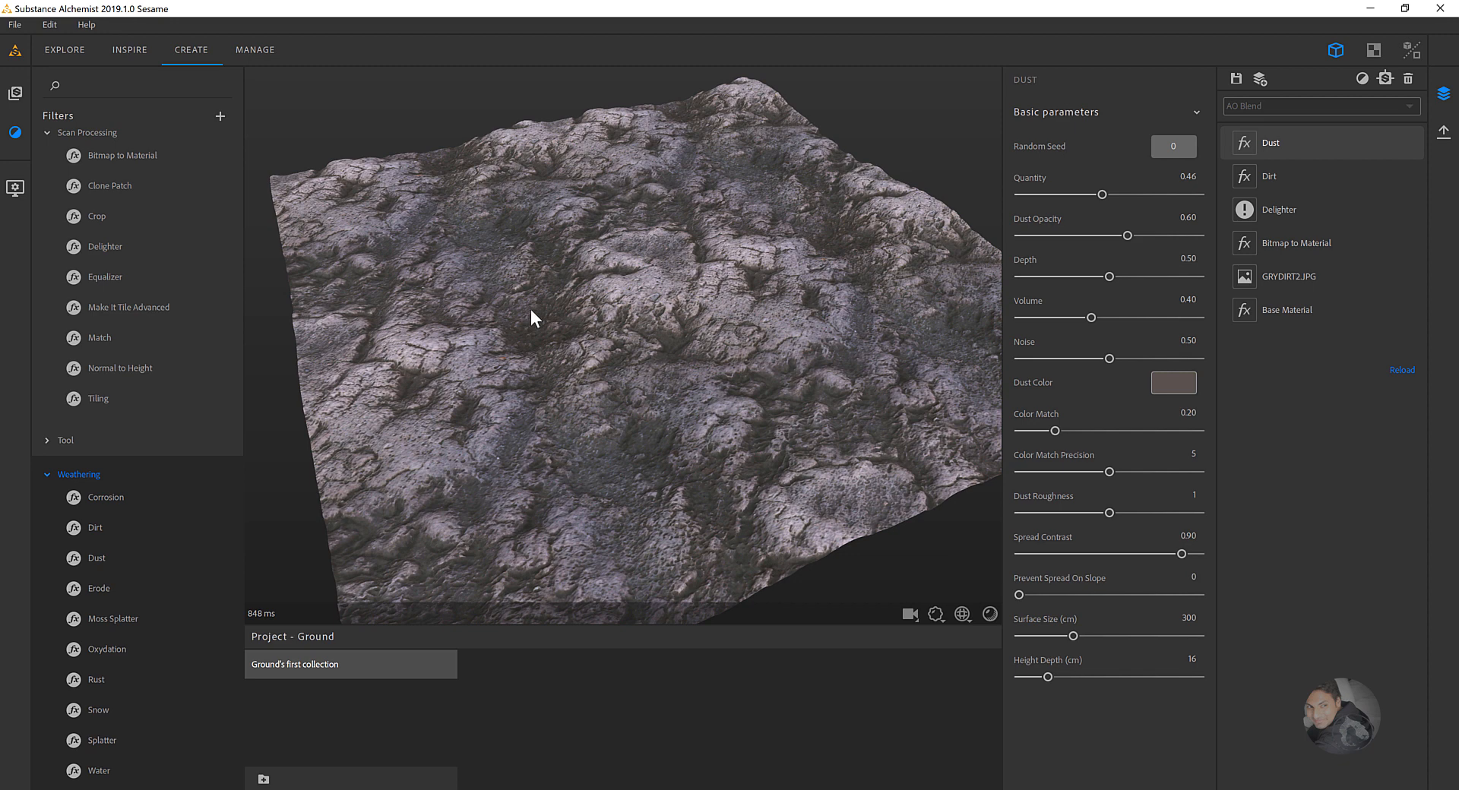
left_click_drag(552, 304, 546, 351)
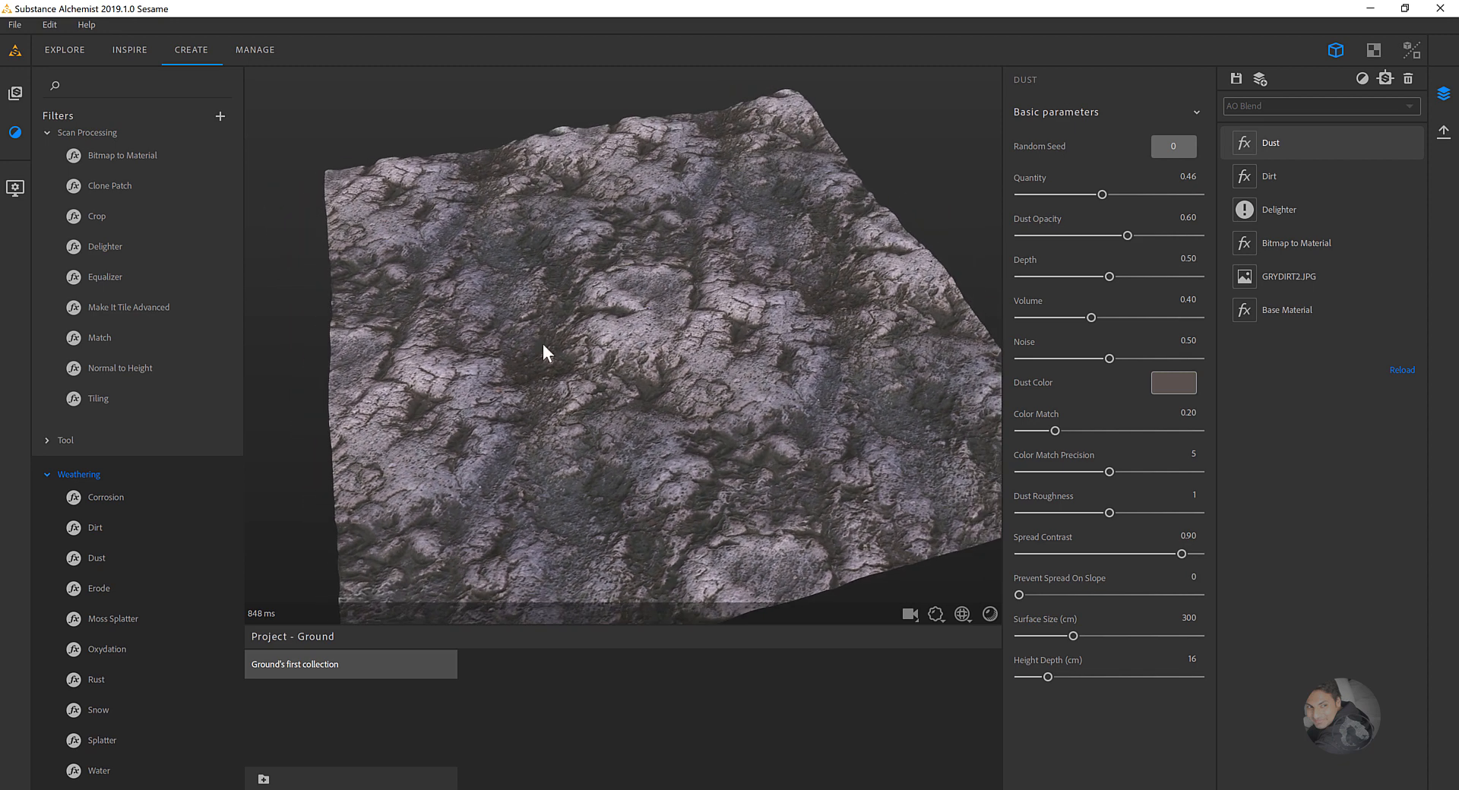
left_click_drag(747, 287, 702, 313)
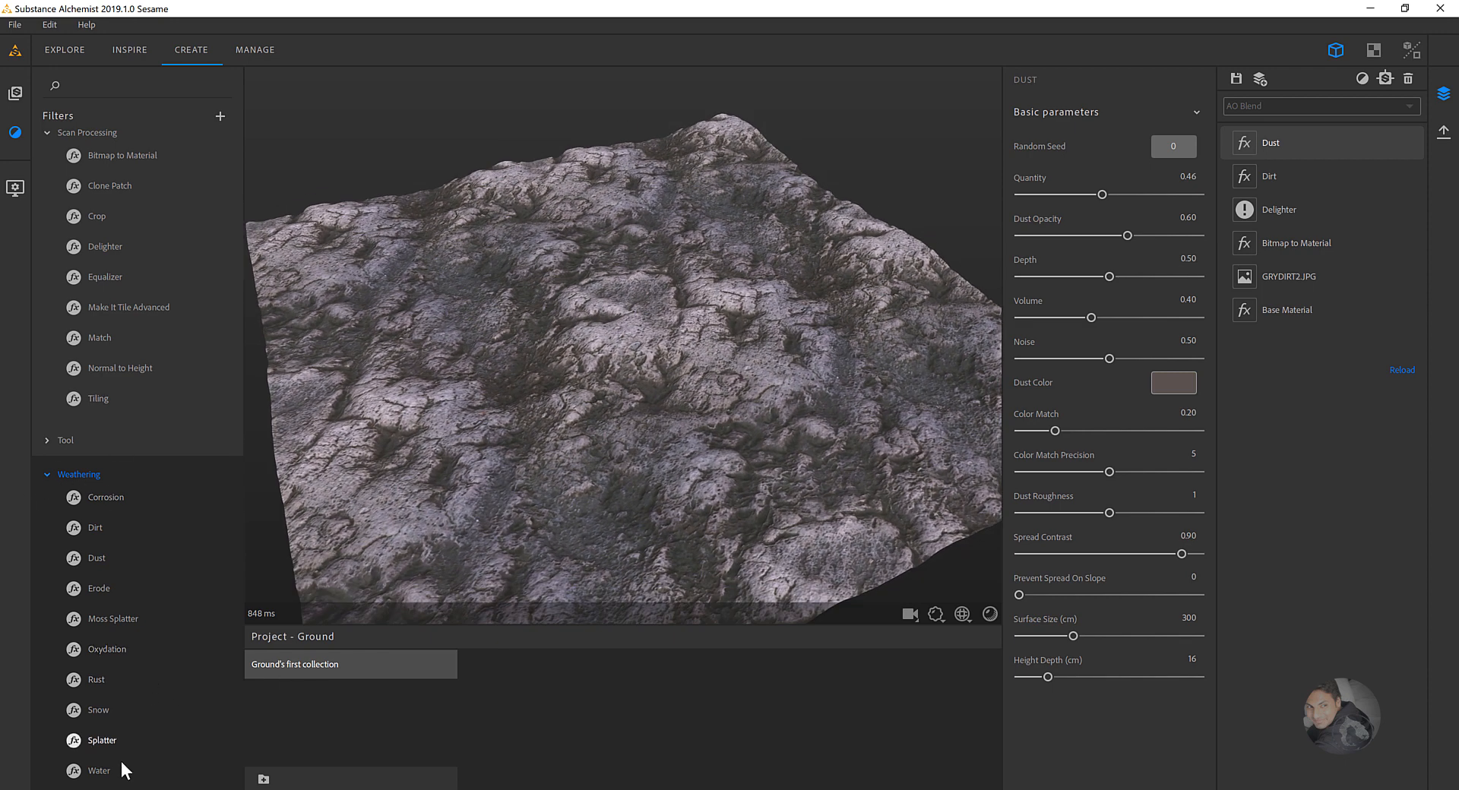
- Add the Water weathering filter above the Dust layer and inspect the flooded ground
left_click_drag(101, 772, 707, 400)
left_click_drag(559, 328, 628, 396)
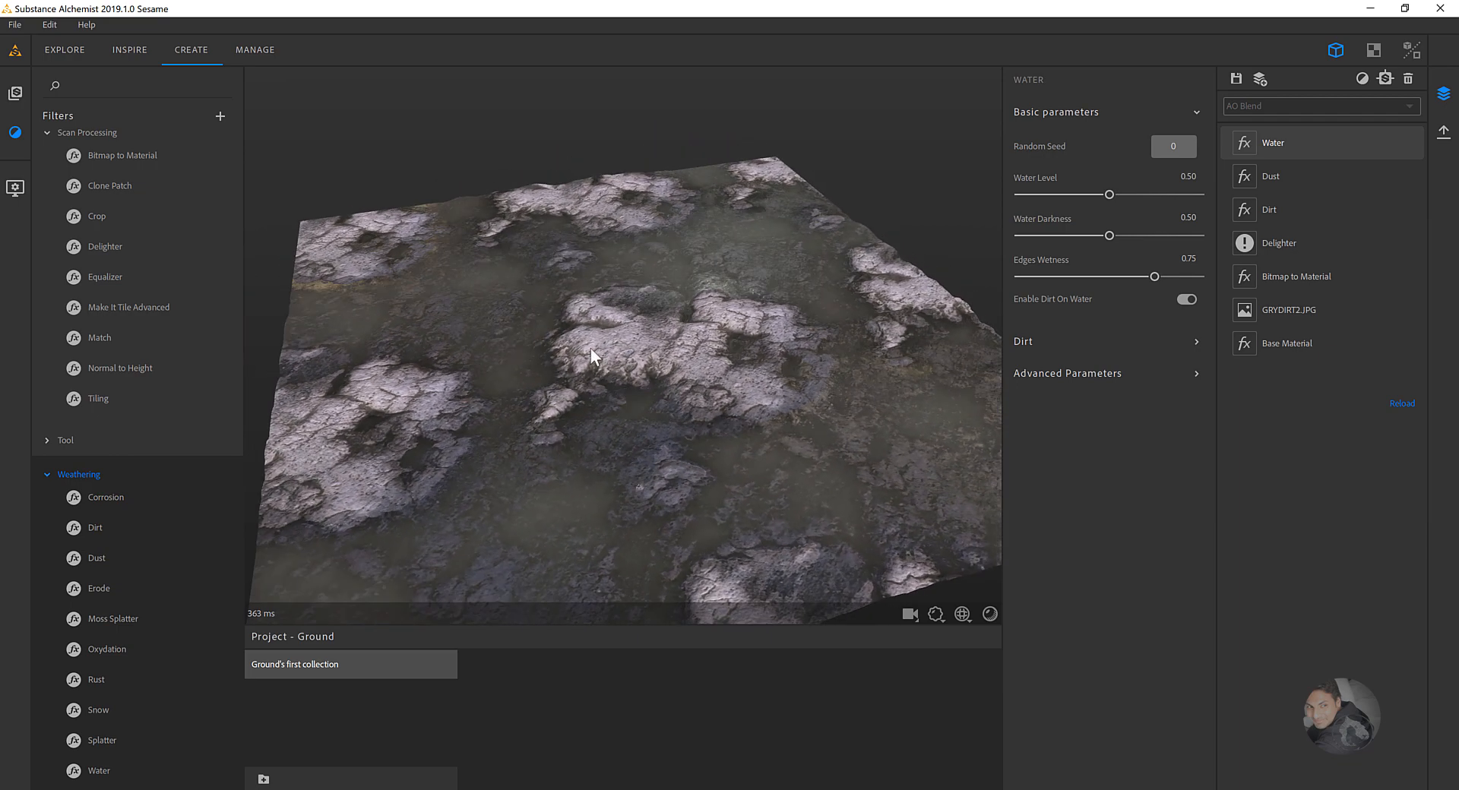
left_click_drag(591, 348, 576, 285)
left_click_drag(647, 351, 647, 368)
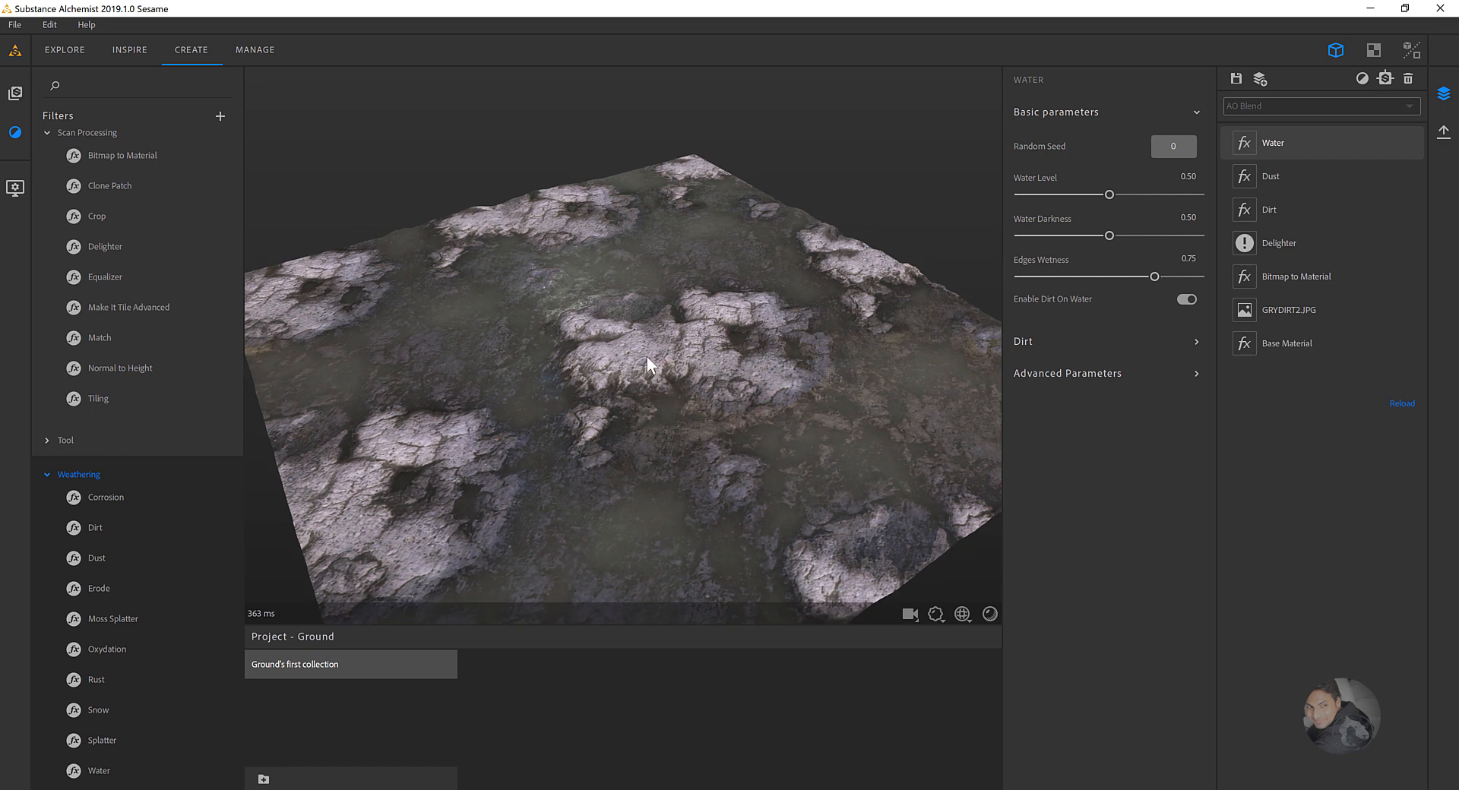
- Open the viewer's Environment settings and set the environment rotation to 0.96 to relight the flooded ground
left_click_drag(647, 357, 536, 390)
scroll(823, 384, "down", 5)
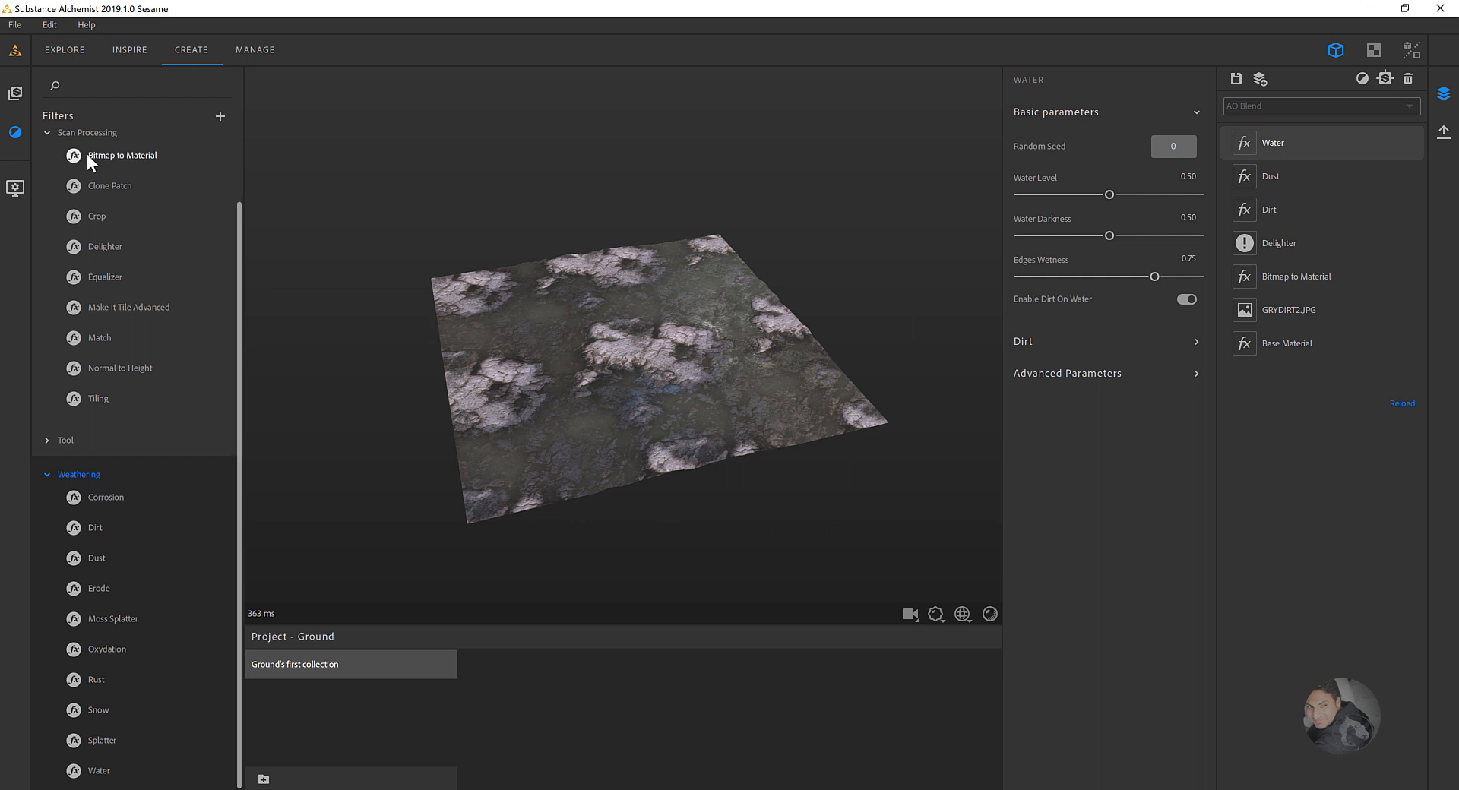
left_click(16, 187)
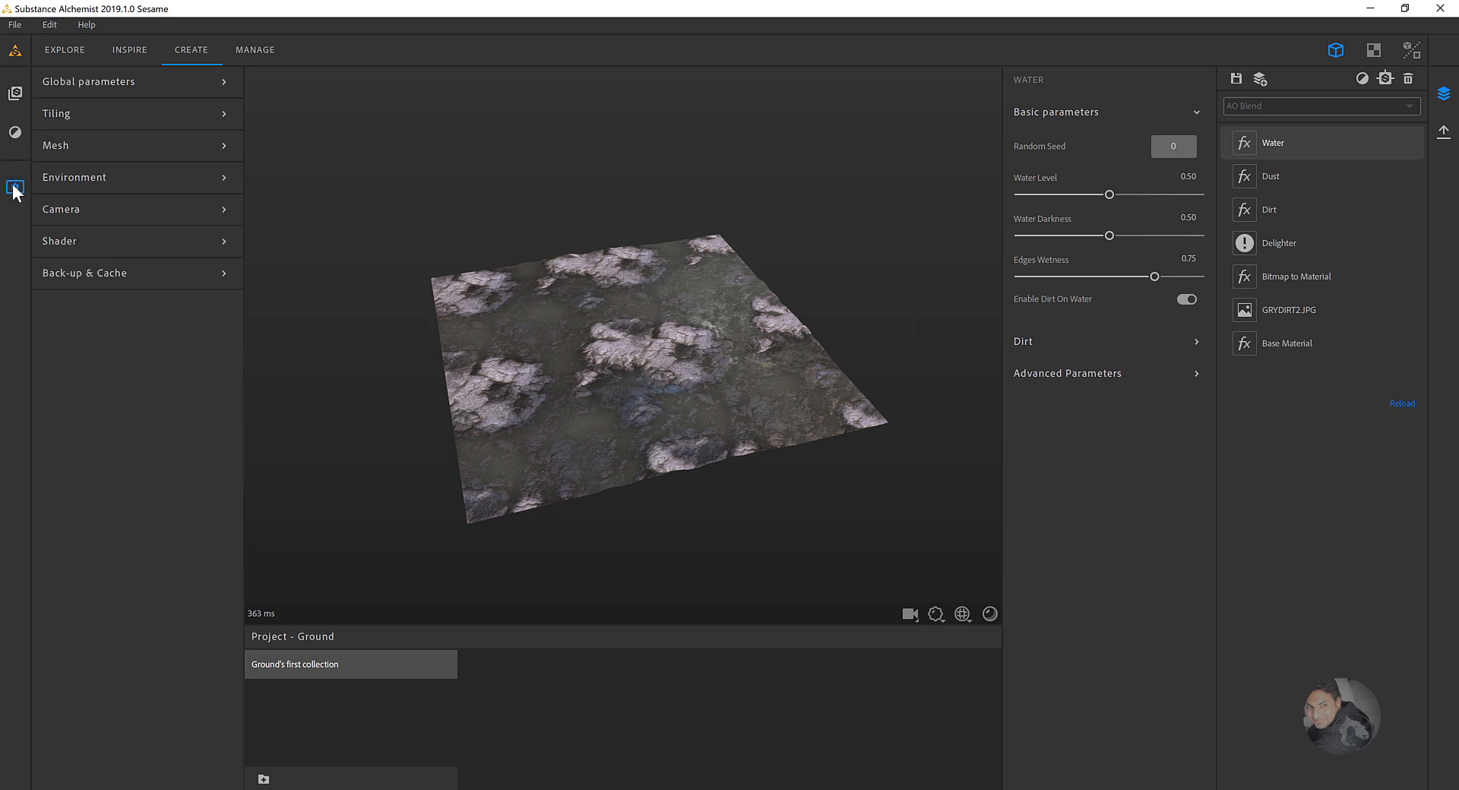
left_click(71, 175)
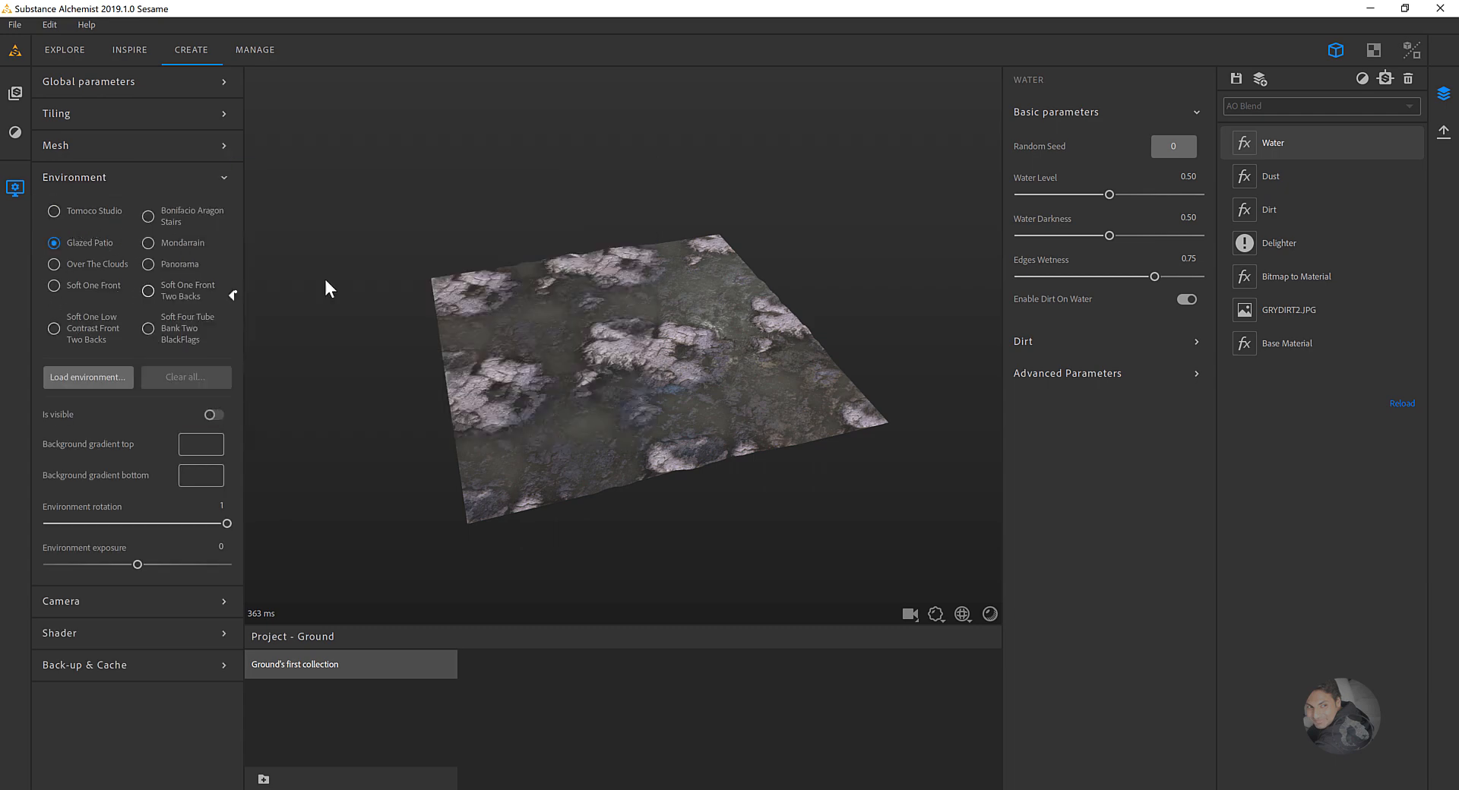
middle_click_drag(549, 288, 553, 320)
mouse_move(490, 290)
left_mouse_down()
mouse_move(467, 276)
mouse_move(462, 288)
left_mouse_up()
middle_click_drag(523, 333, 498, 303)
scroll(529, 353, "up", 2)
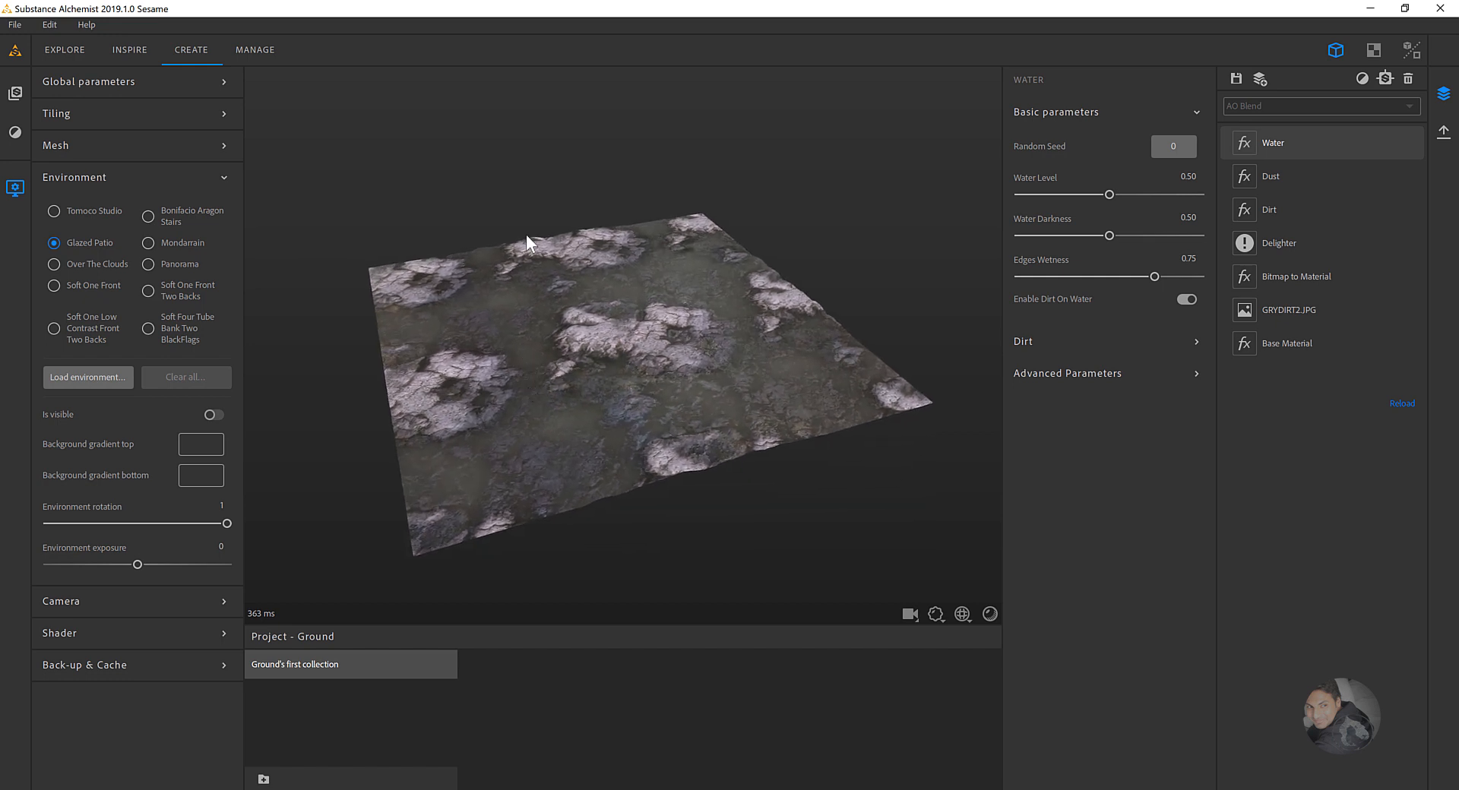
mouse_move(545, 212)
right_mouse_down("shift")
mouse_move(495, 208)
mouse_move(537, 206)
right_mouse_up("shift")
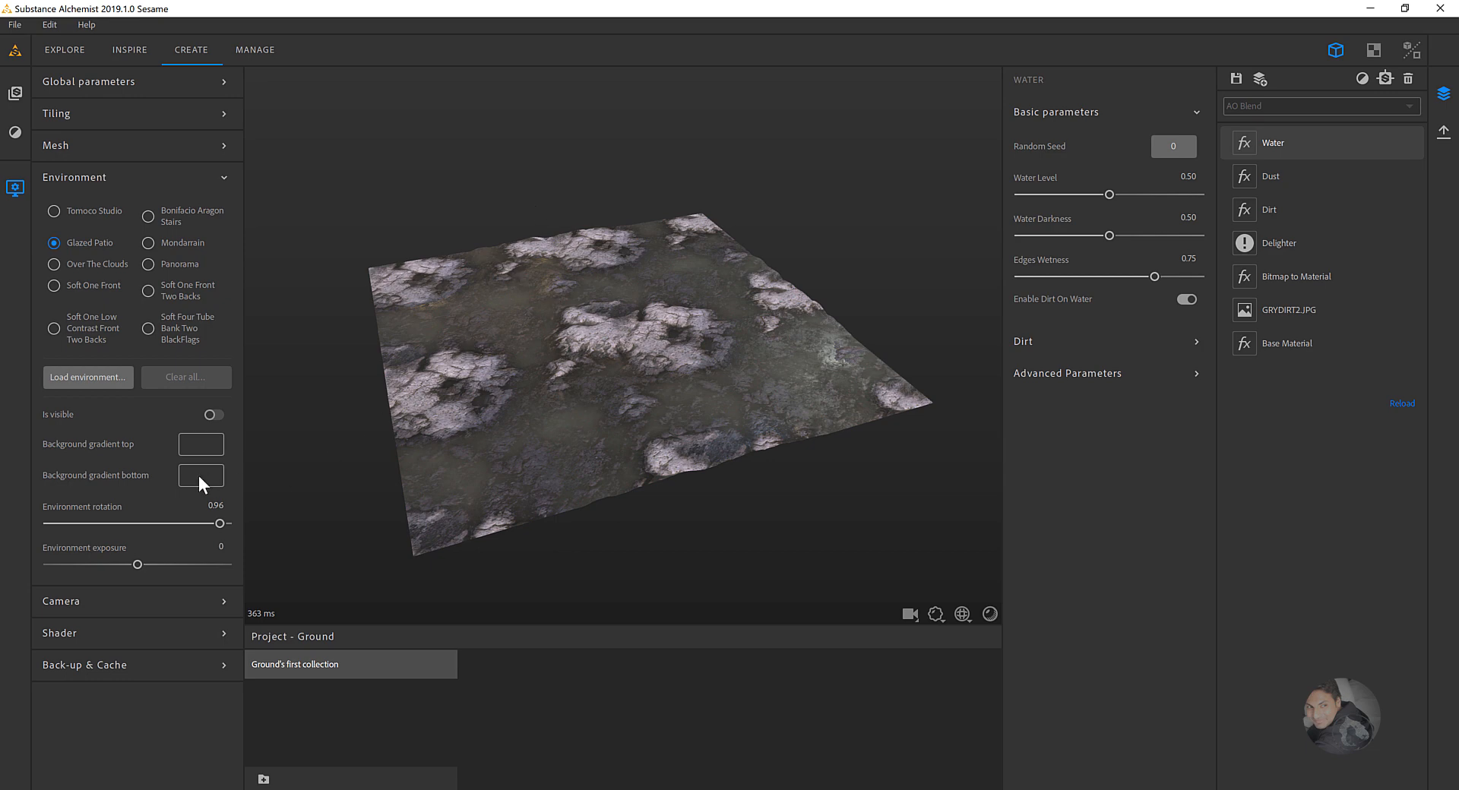
- Show the Glazed Patio environment behind the ground, inspect the material against it, and hide the environment again
left_click(213, 415)
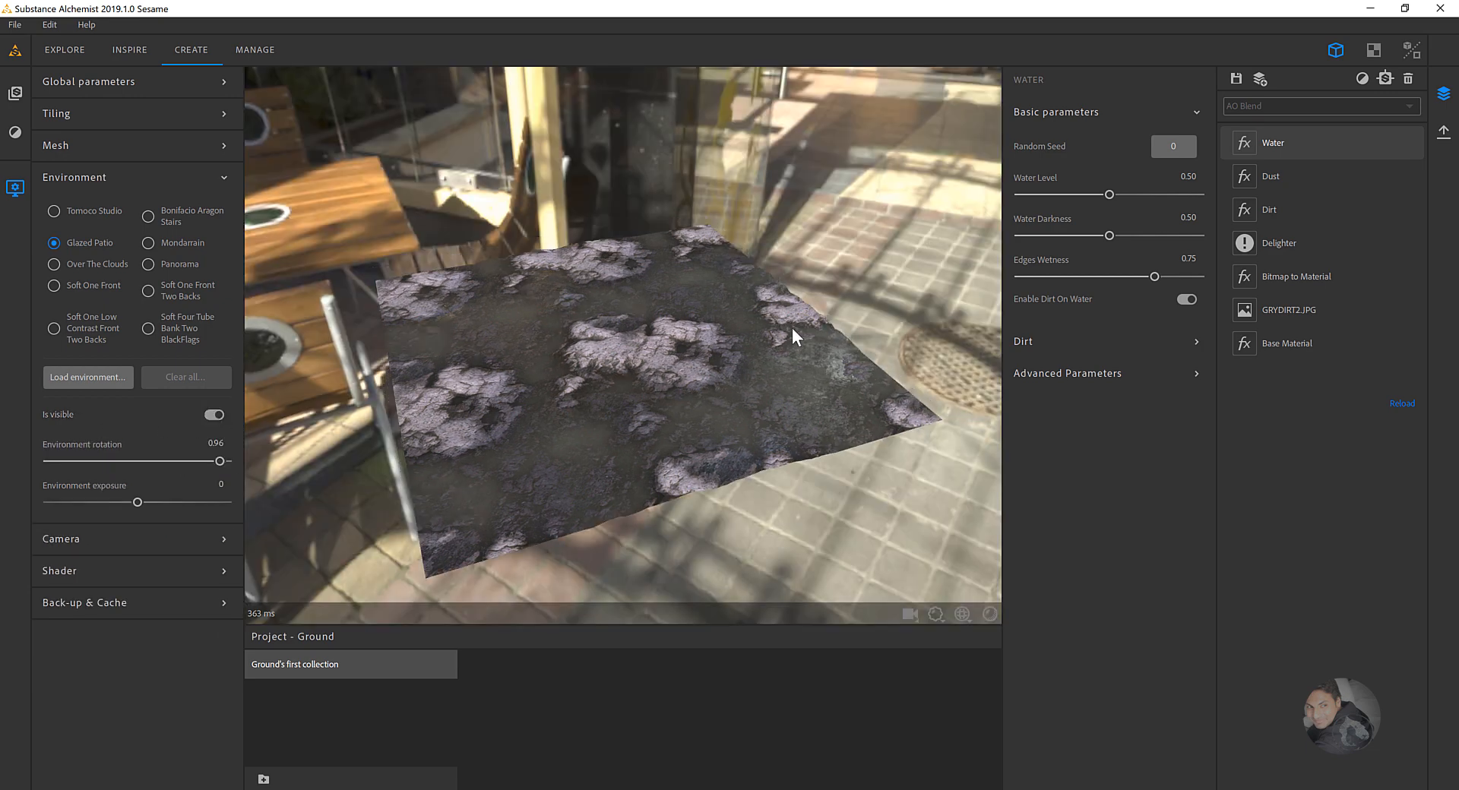
left_click_drag(792, 327, 653, 299)
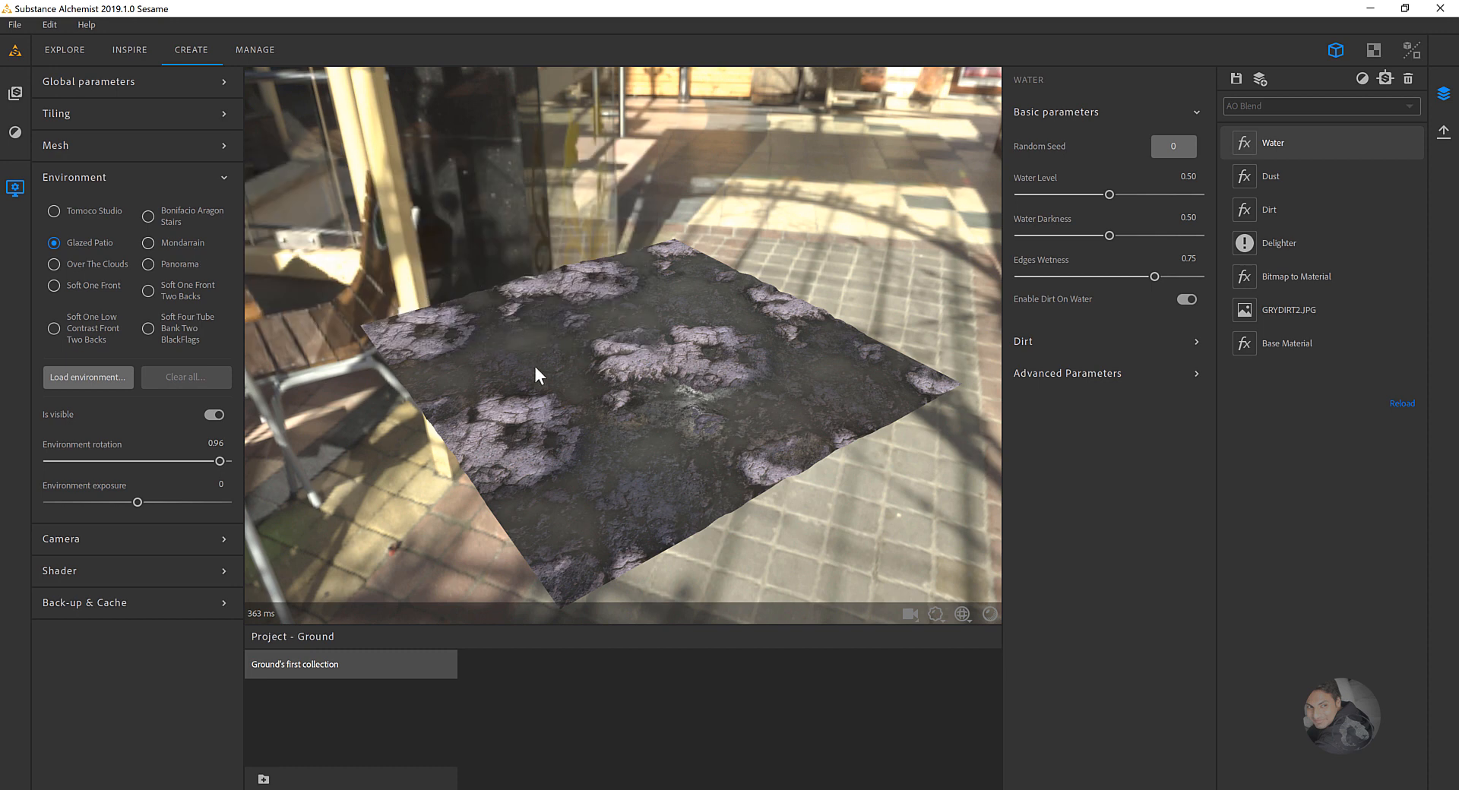
scroll(581, 355, "up", 3)
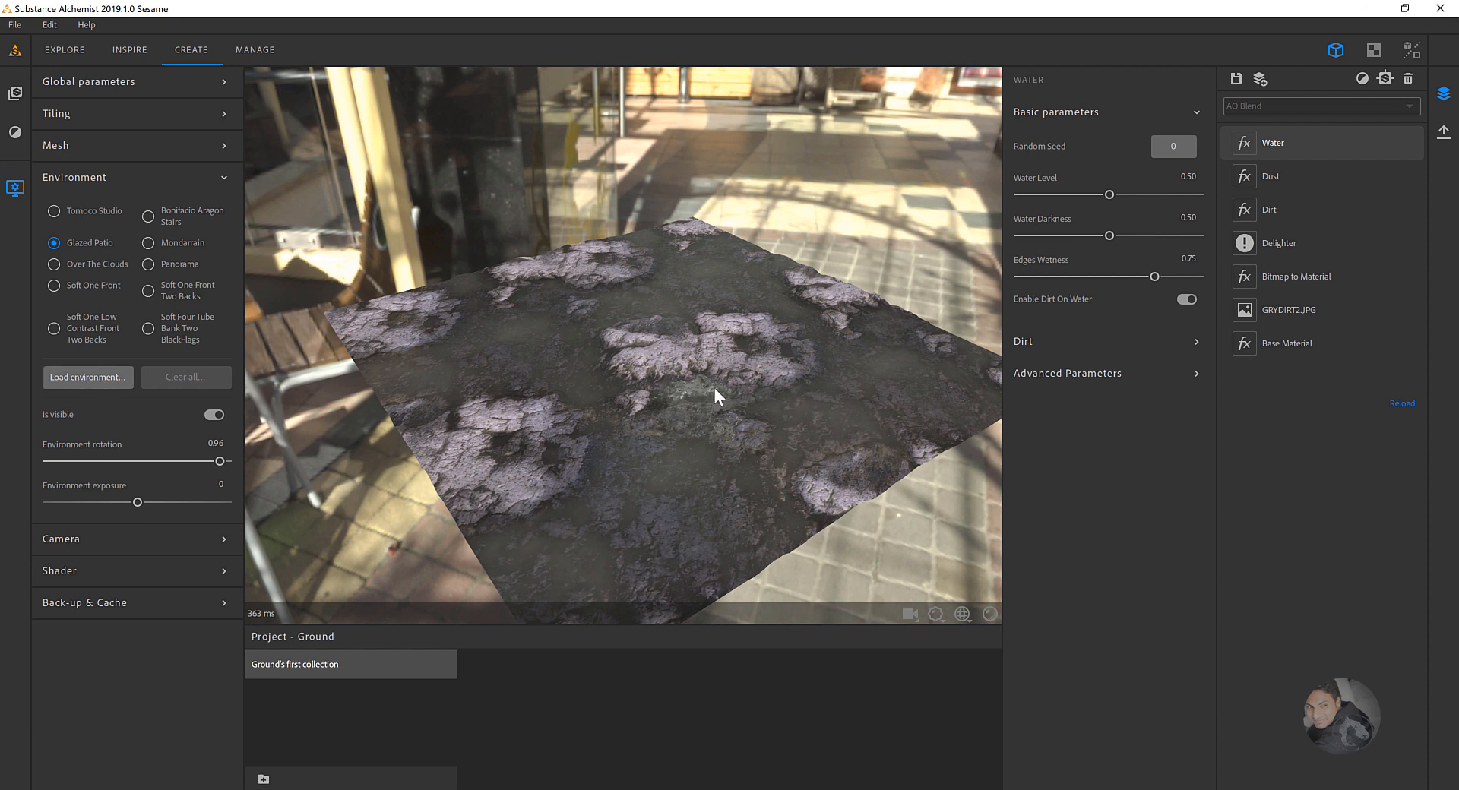
left_click_drag(714, 387, 658, 404)
left_click(214, 415)
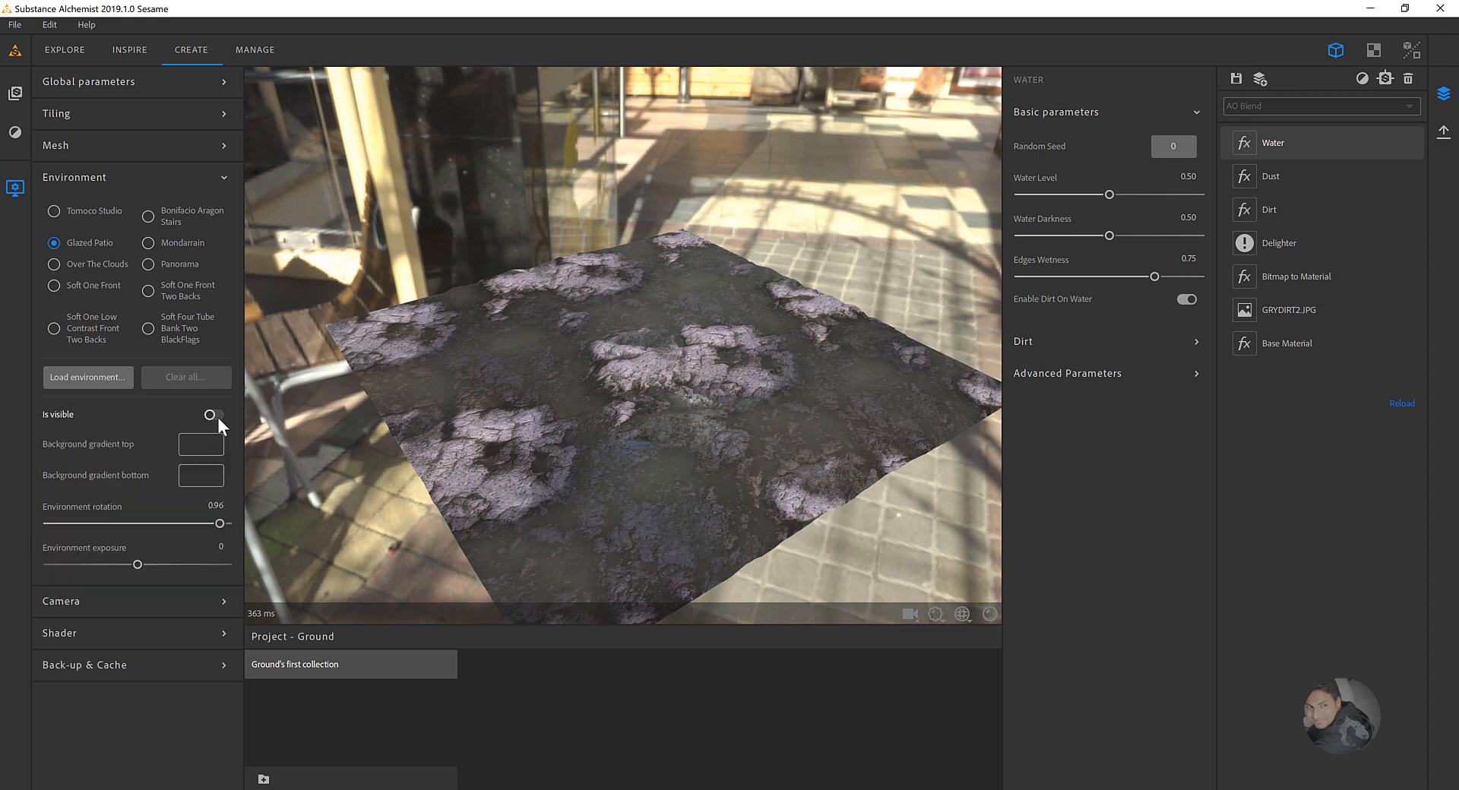
left_click_drag(752, 417, 642, 420)
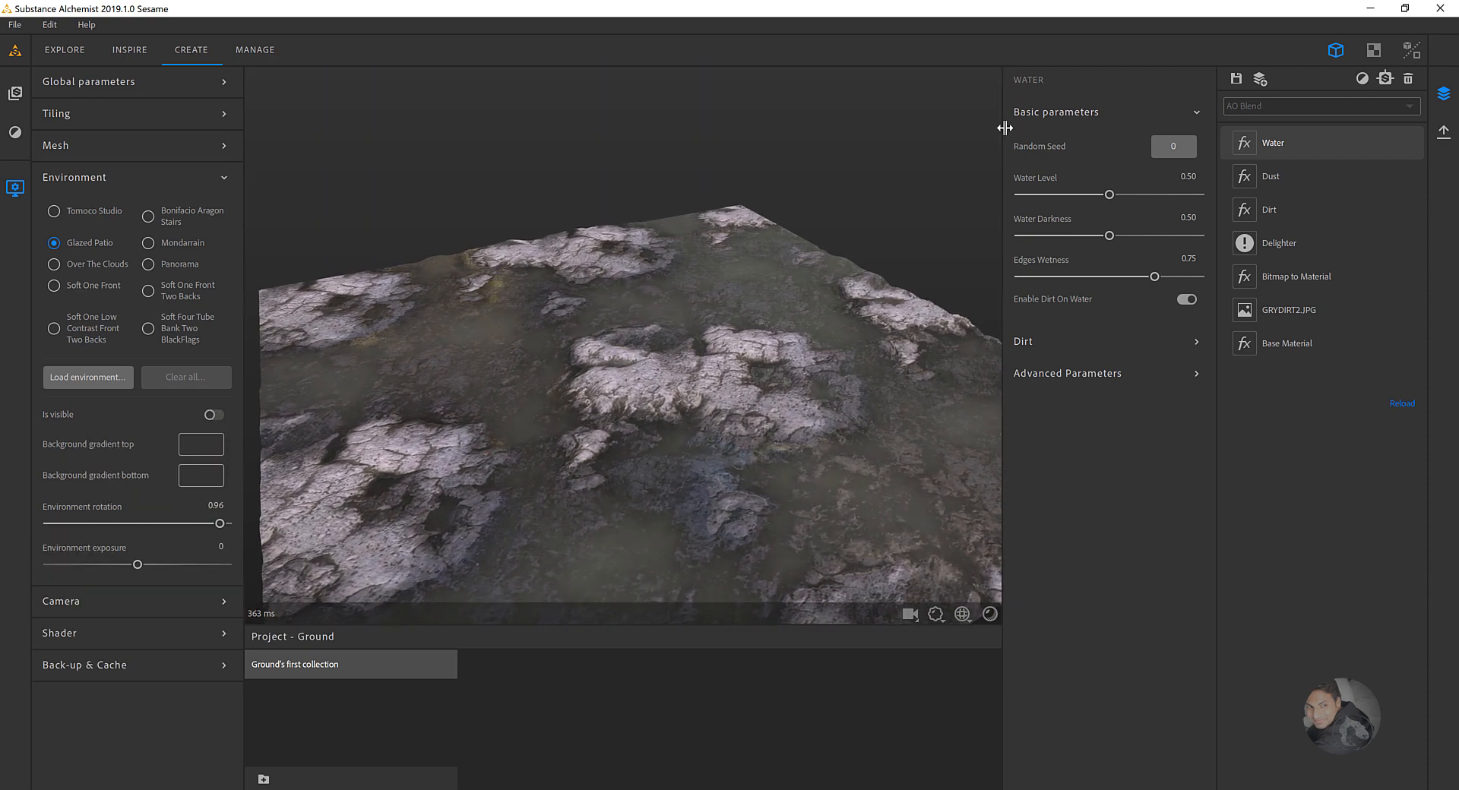
- Set the Water filter's Water Level to 0.24 and inspect the puddles between the rocks
mouse_move(760, 290)
left_mouse_down()
mouse_move(695, 337)
mouse_move(772, 295)
left_mouse_up()
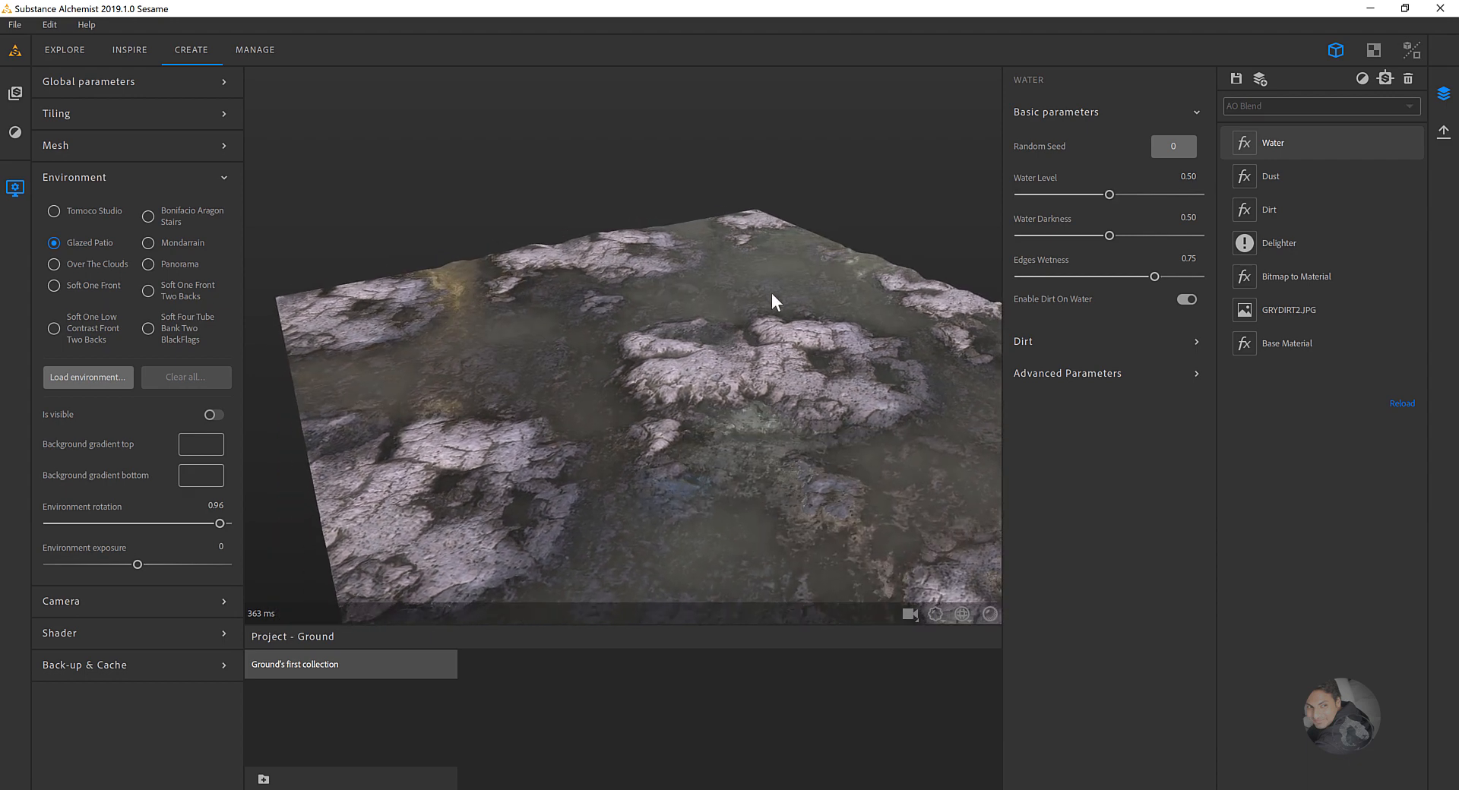
left_click_drag(1111, 195, 1063, 196)
left_click_drag(875, 353, 926, 667)
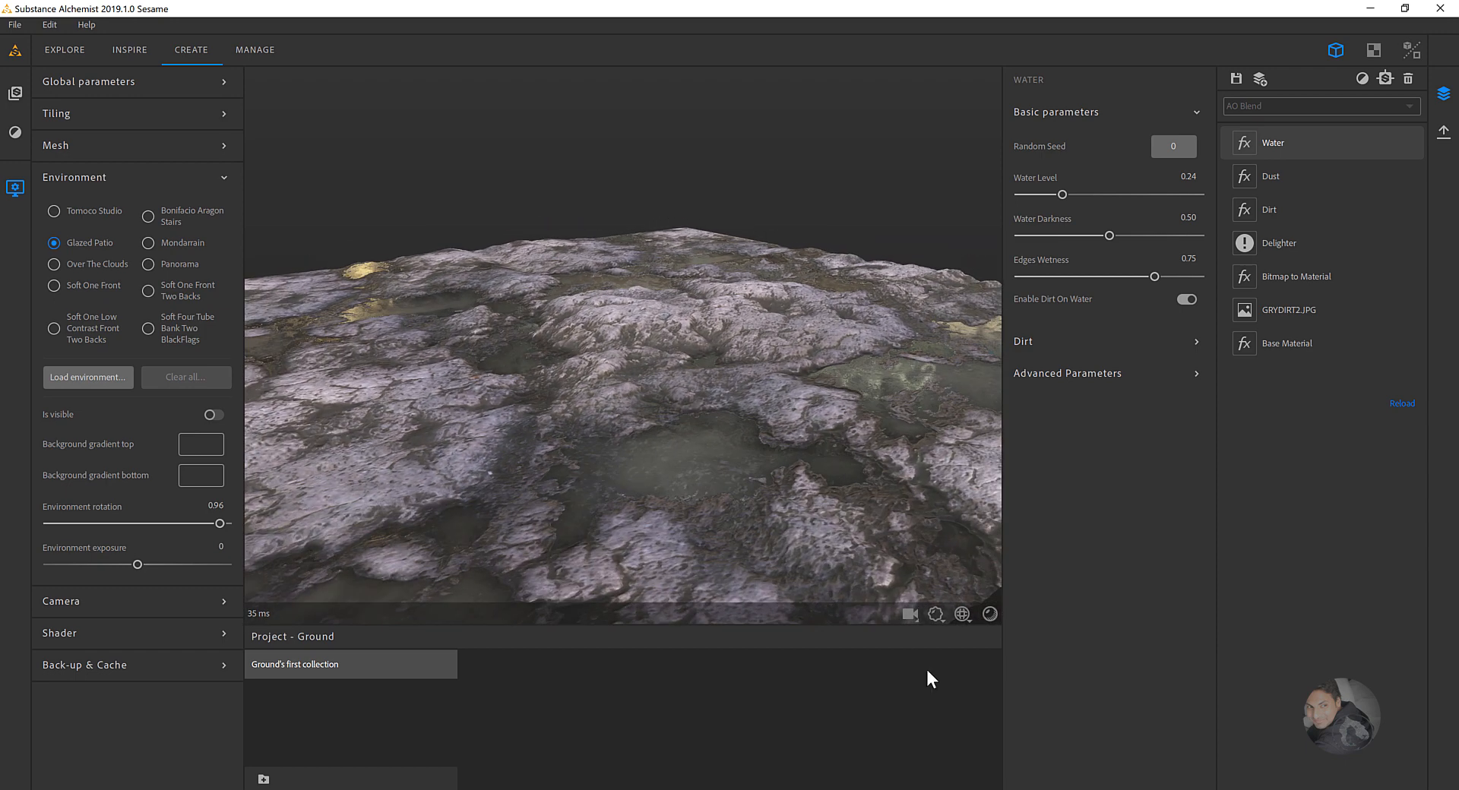
left_click(938, 617)
left_click_drag(777, 547, 787, 545)
scroll(655, 376, "down", 6)
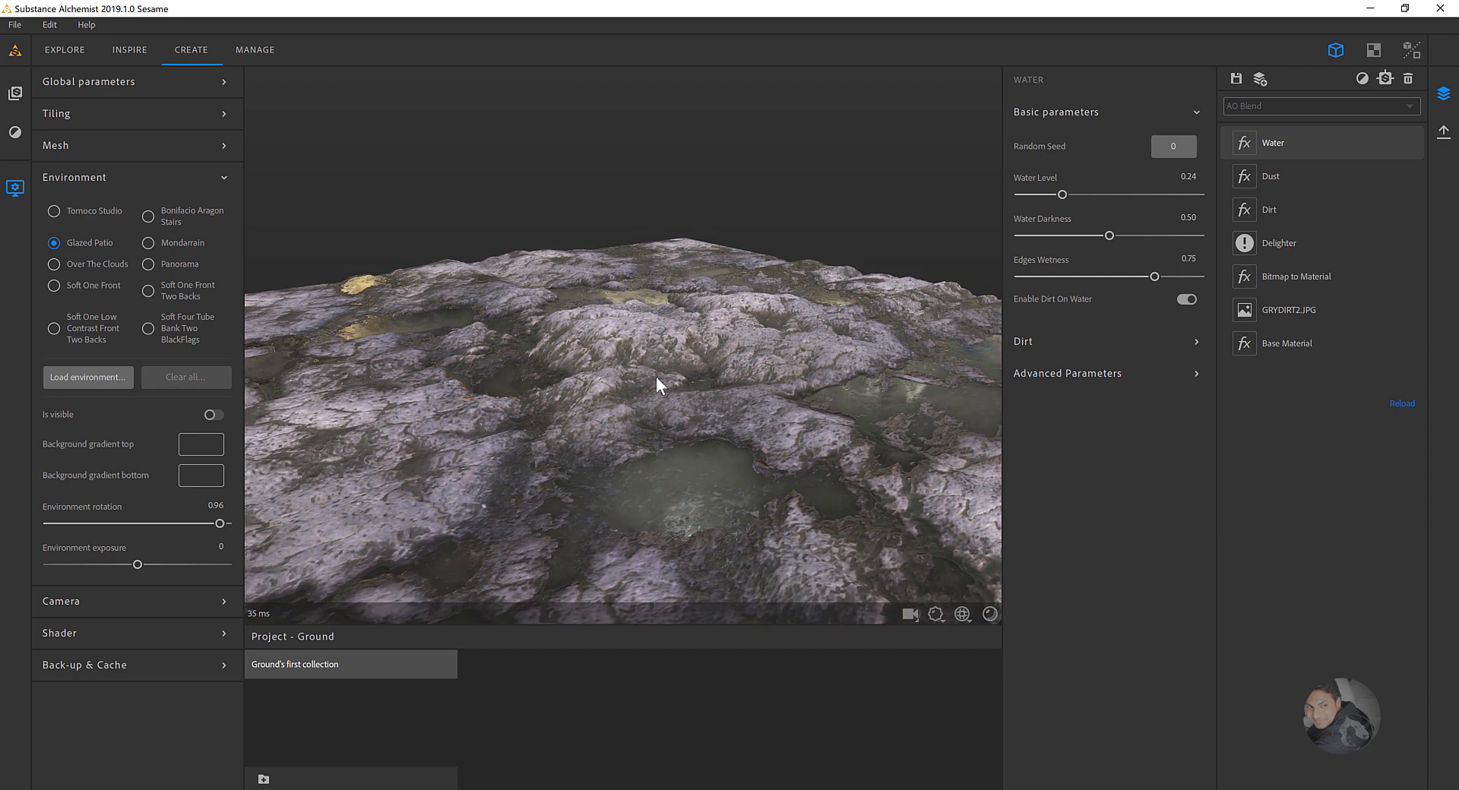
scroll(656, 439, "up", 3)
left_click_drag(656, 439, 720, 494)
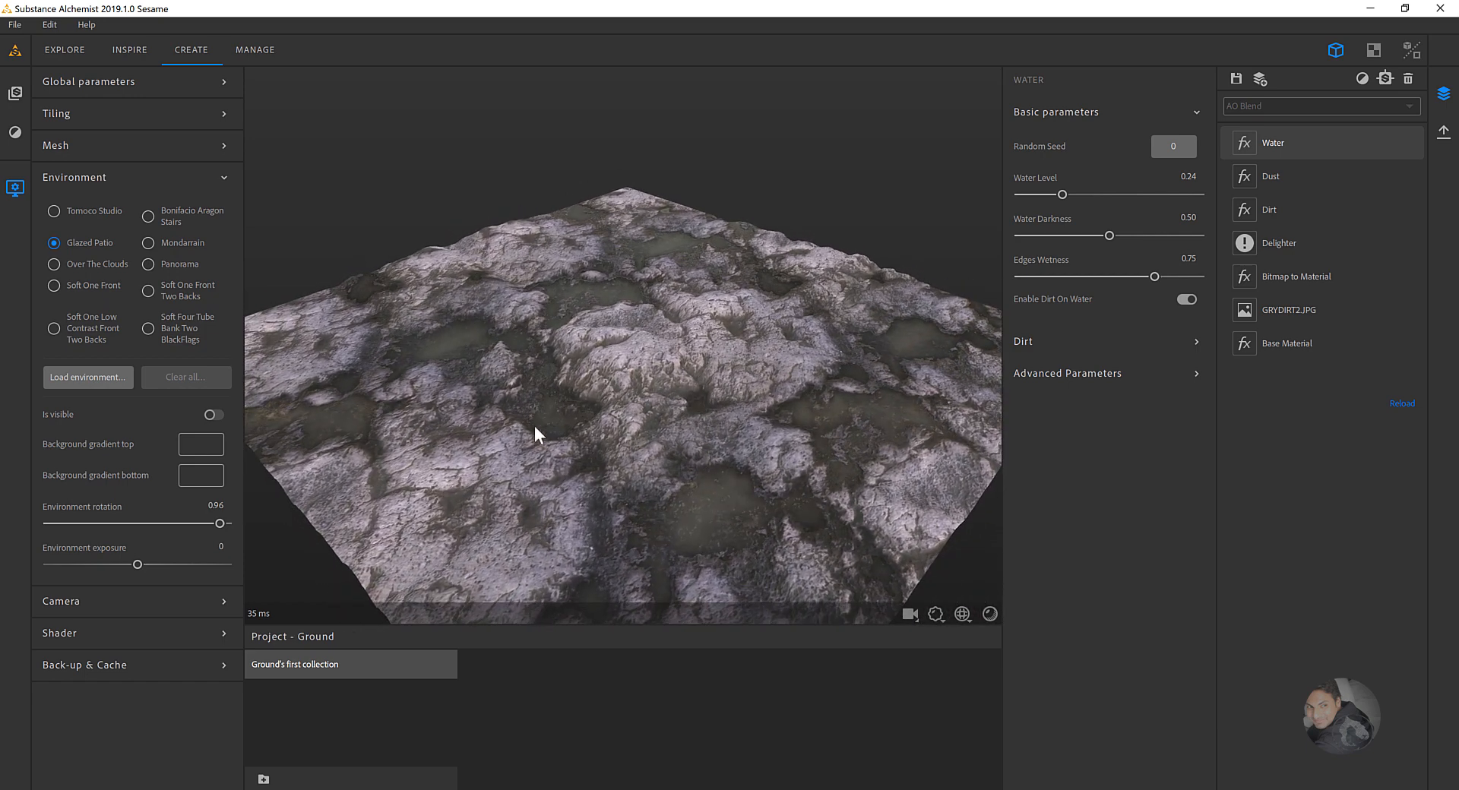
- Add the Oxydation weathering filter above the Water layer and inspect its effect on the ground
left_click(18, 133)
scroll(141, 532, "down", 1)
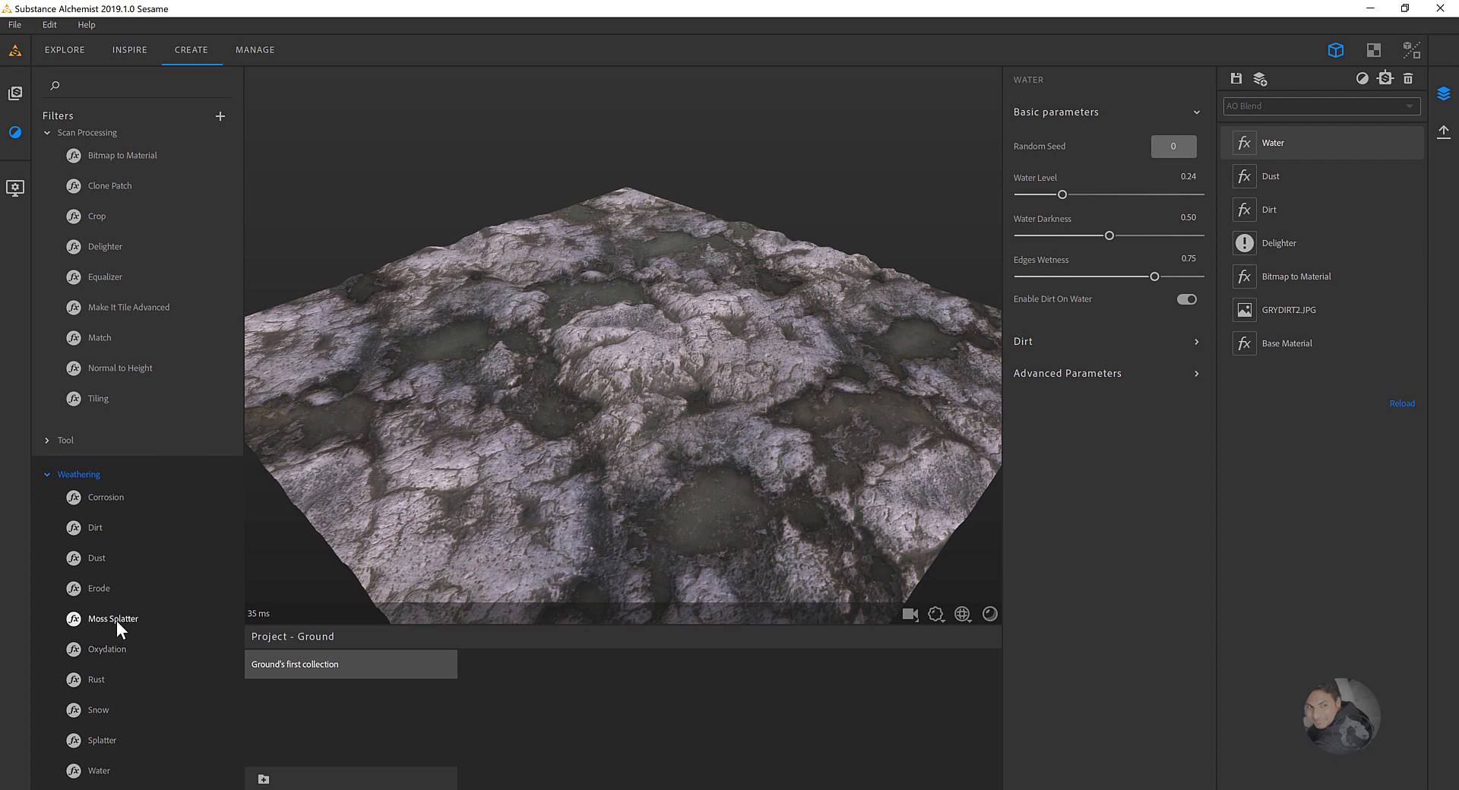
left_click(106, 649)
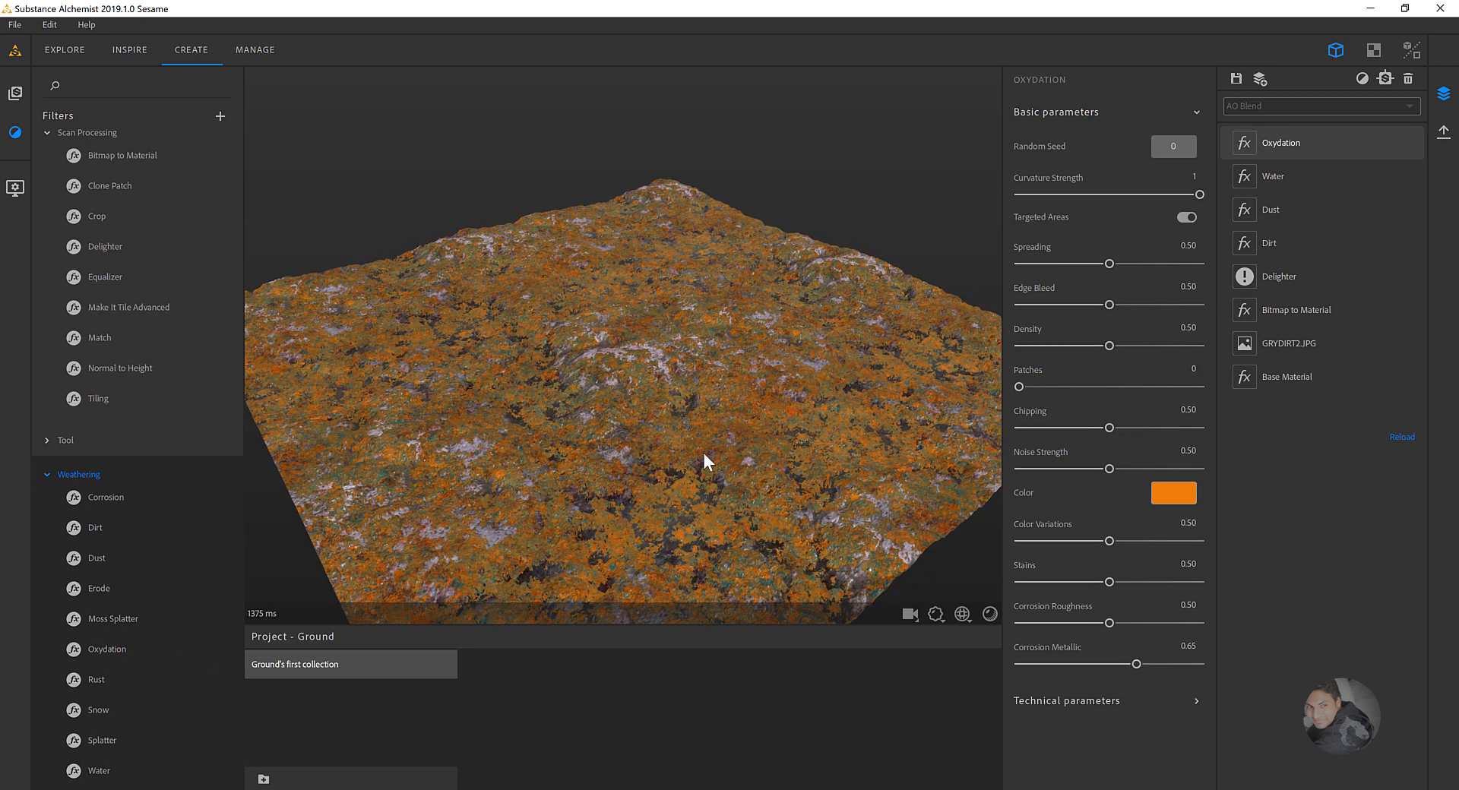
left_click_drag(711, 450, 605, 308)
scroll(689, 459, "down", 2)
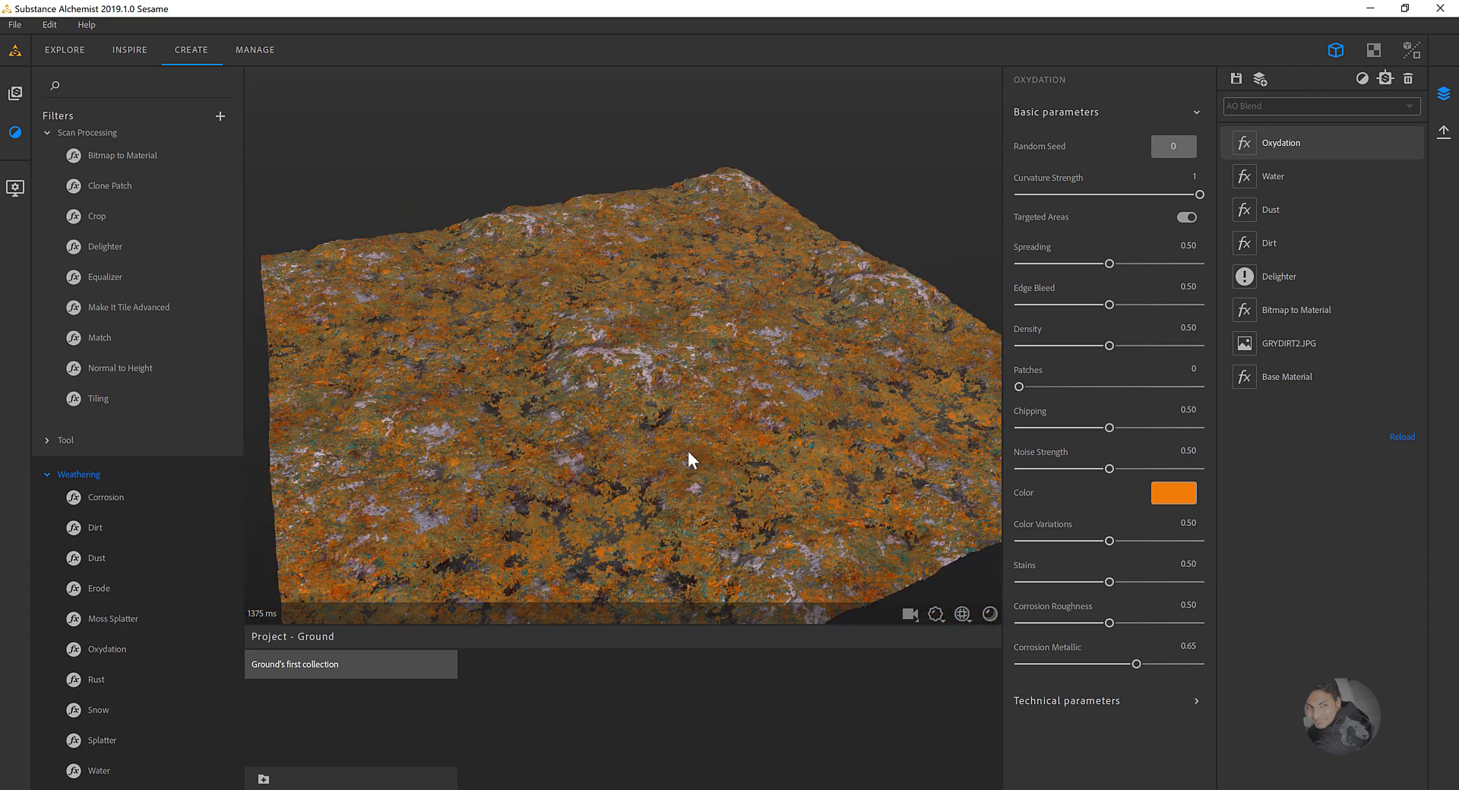
left_click_drag(667, 357, 757, 328)
- Set the Oxydation filter's Curvature Strength to 0.11 and its Spreading to 0.05
left_click(1194, 194)
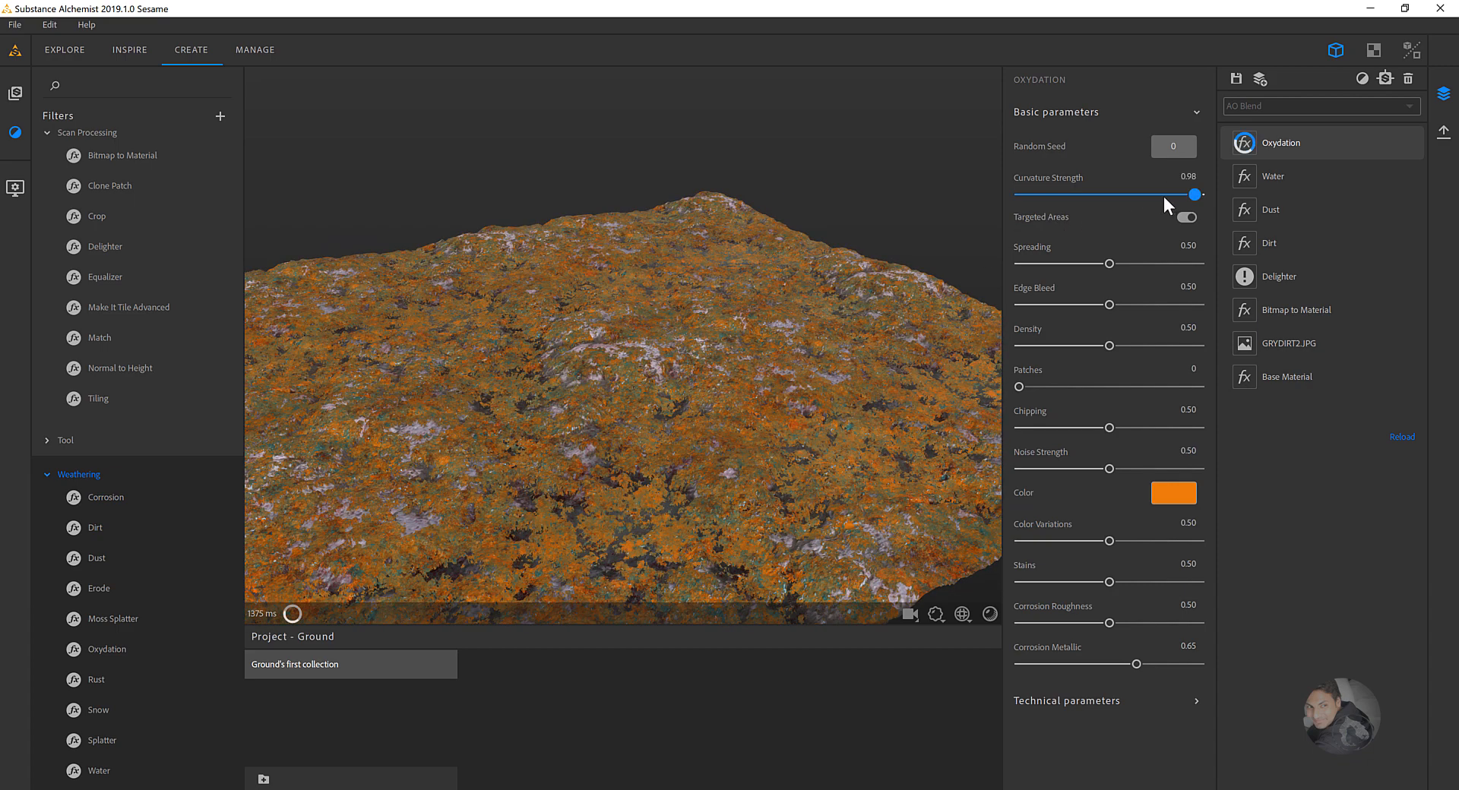
left_click_drag(1124, 200, 1038, 203)
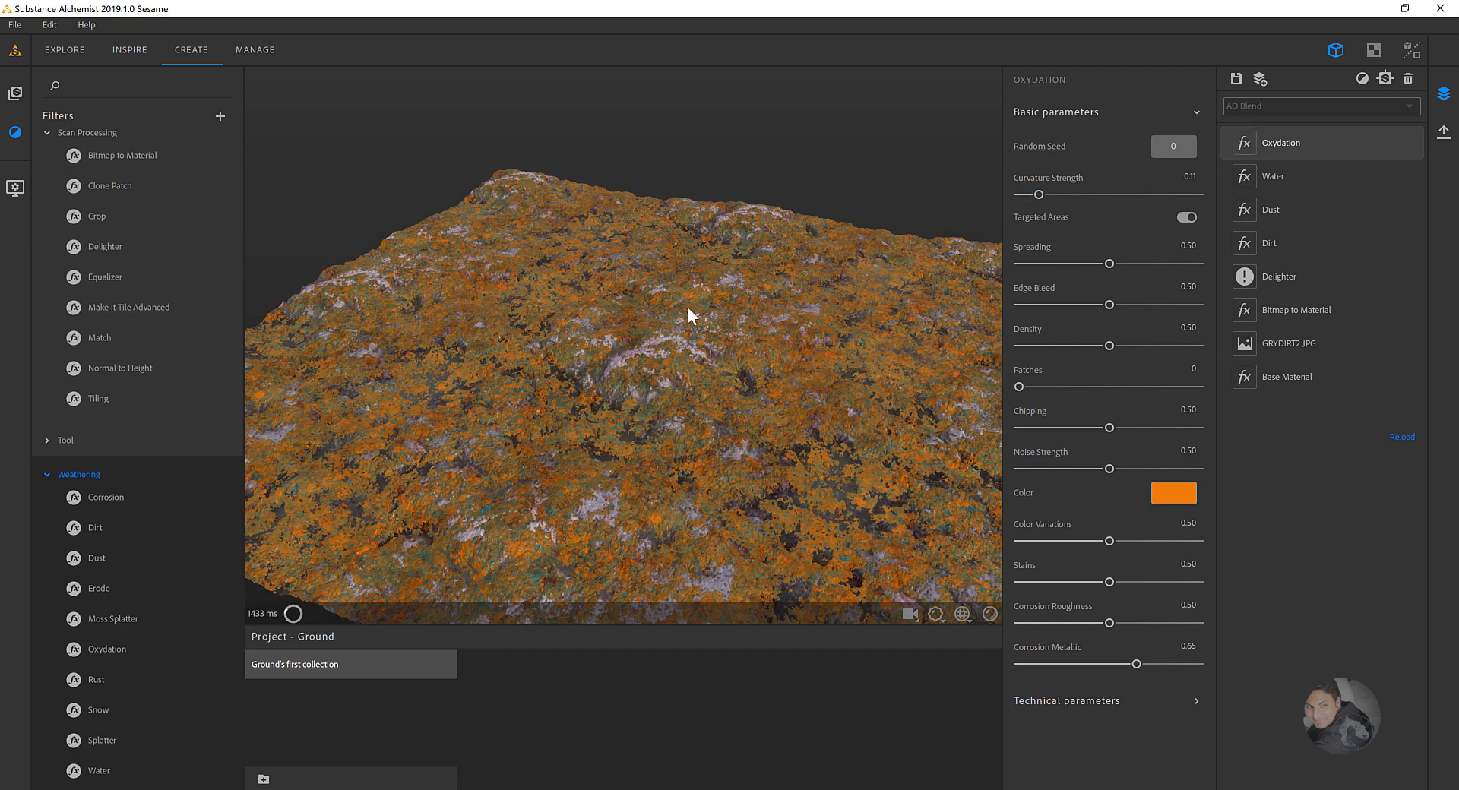
left_click_drag(675, 322, 900, 311)
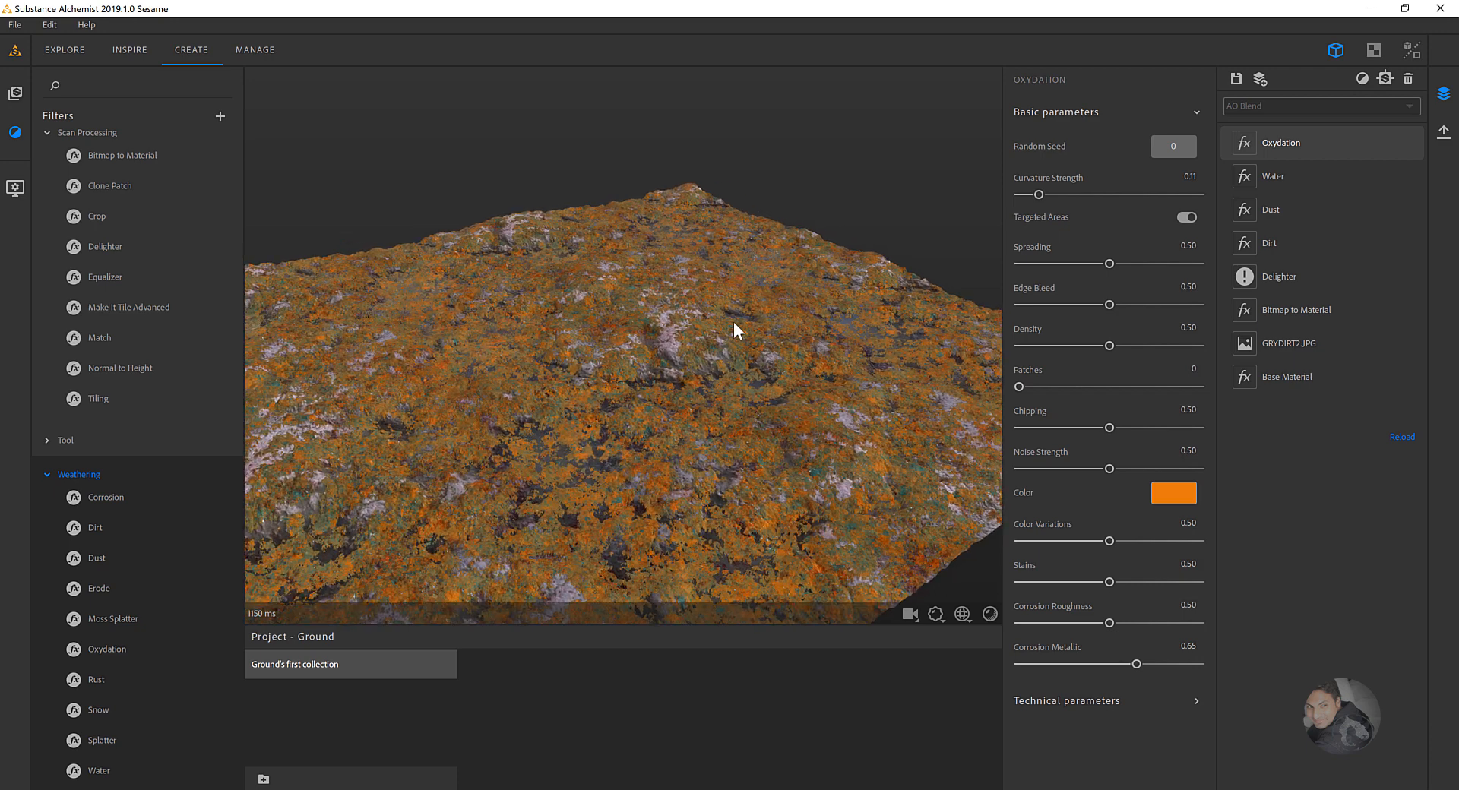
scroll(733, 321, "up", 1)
left_click_drag(1110, 263, 1051, 263)
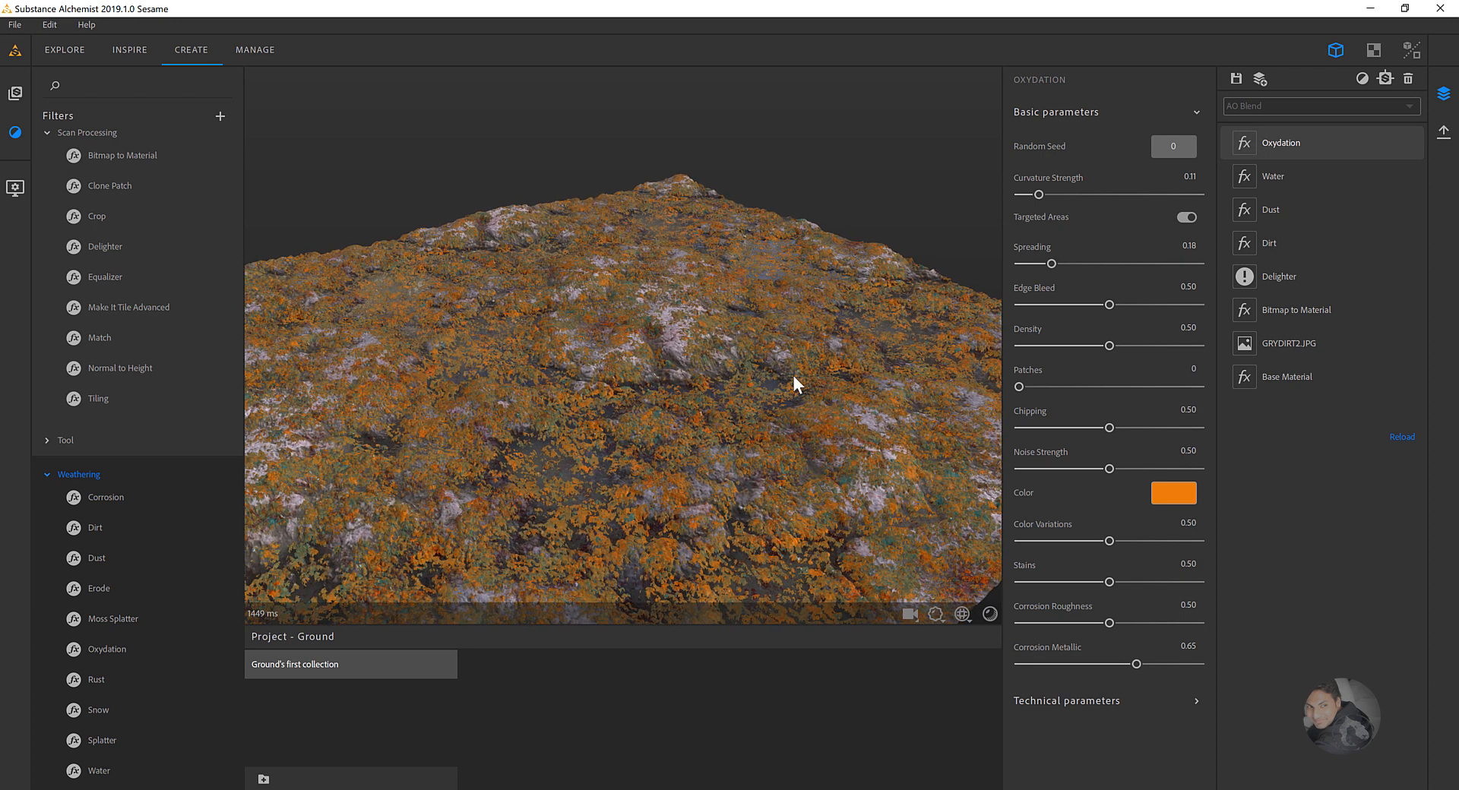
left_click_drag(1051, 263, 1028, 262)
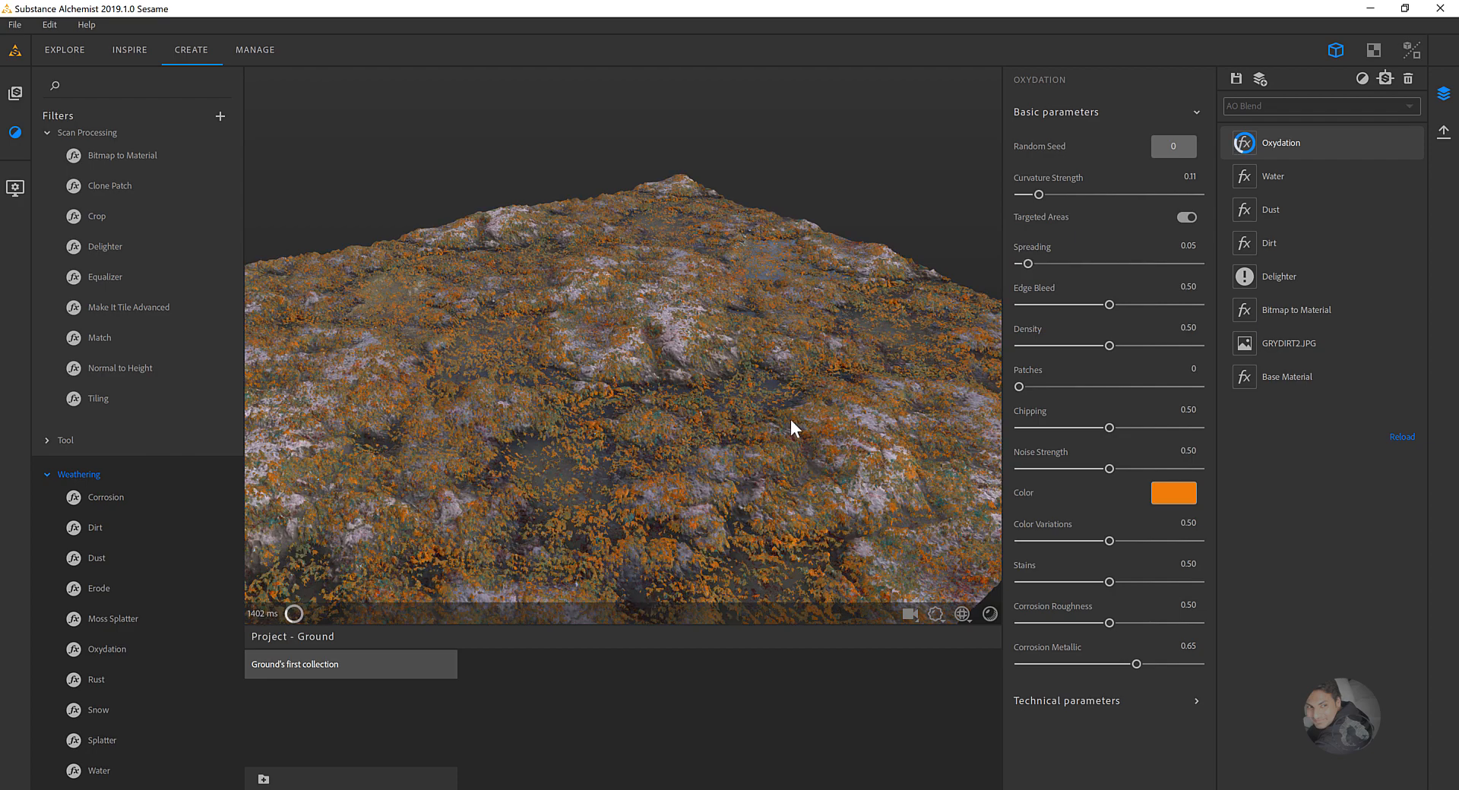
left_click_drag(719, 427, 768, 319)
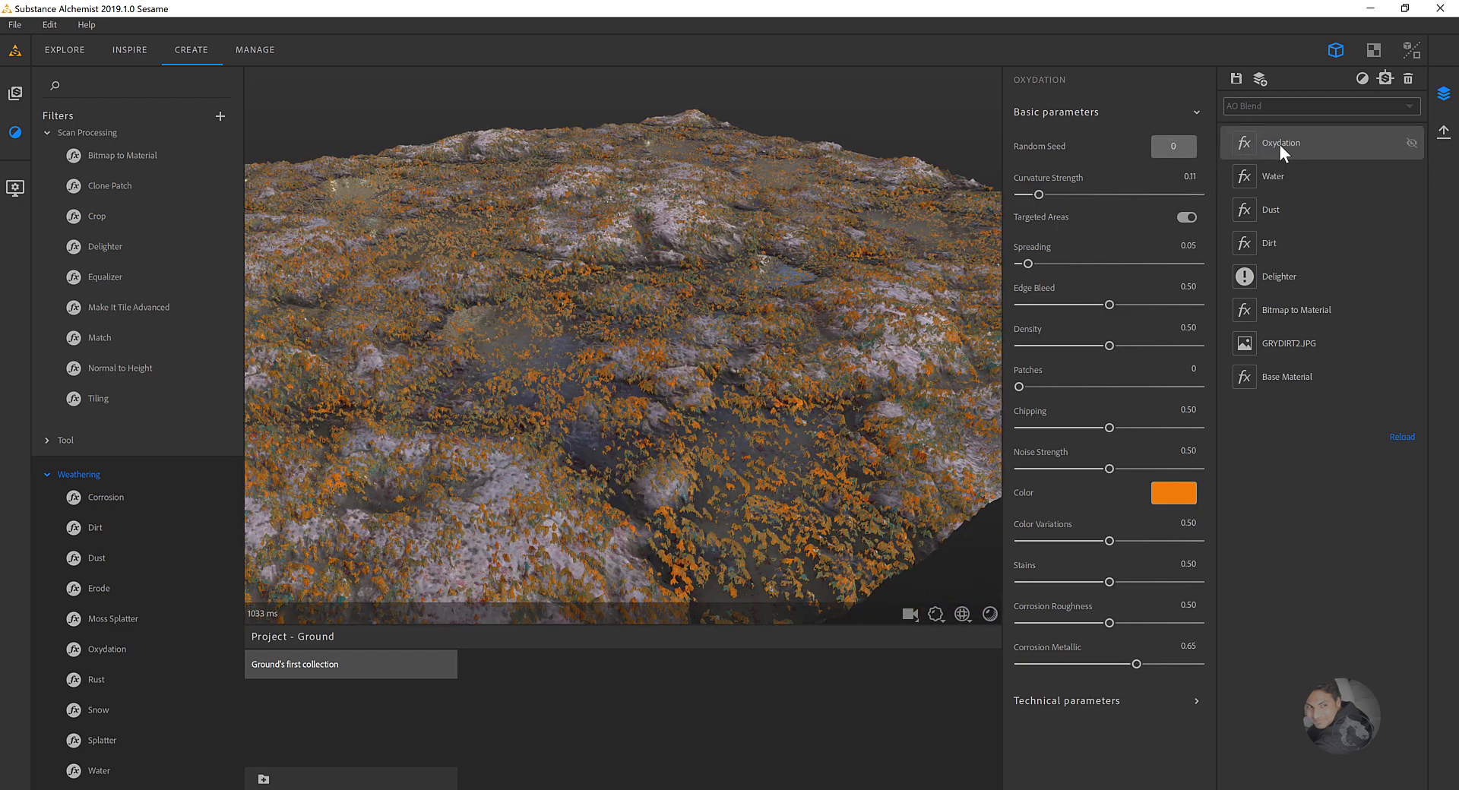
- Delete the Oxydation layer from the stack and inspect the ground without it
left_click(1305, 144)
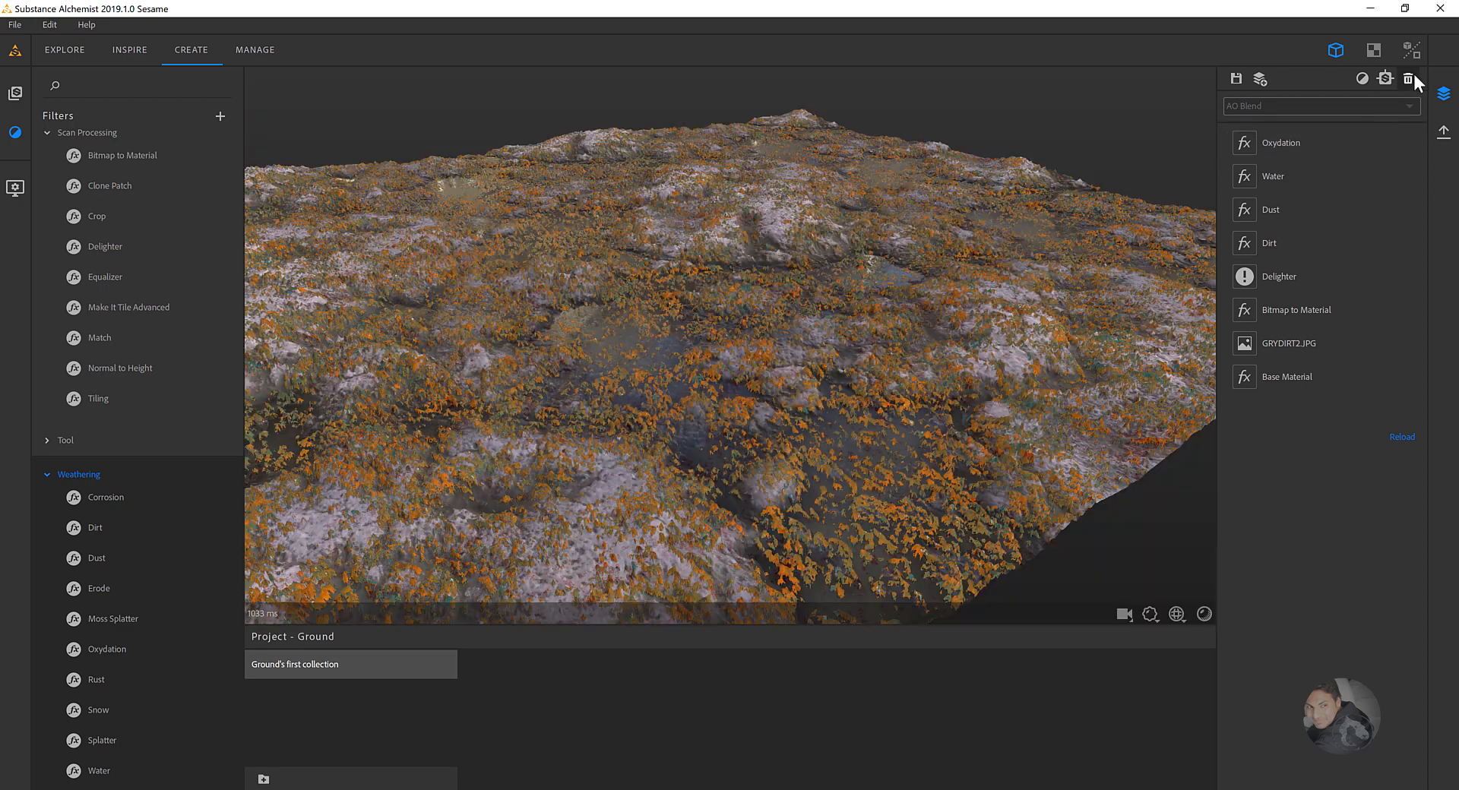
left_click(1376, 143)
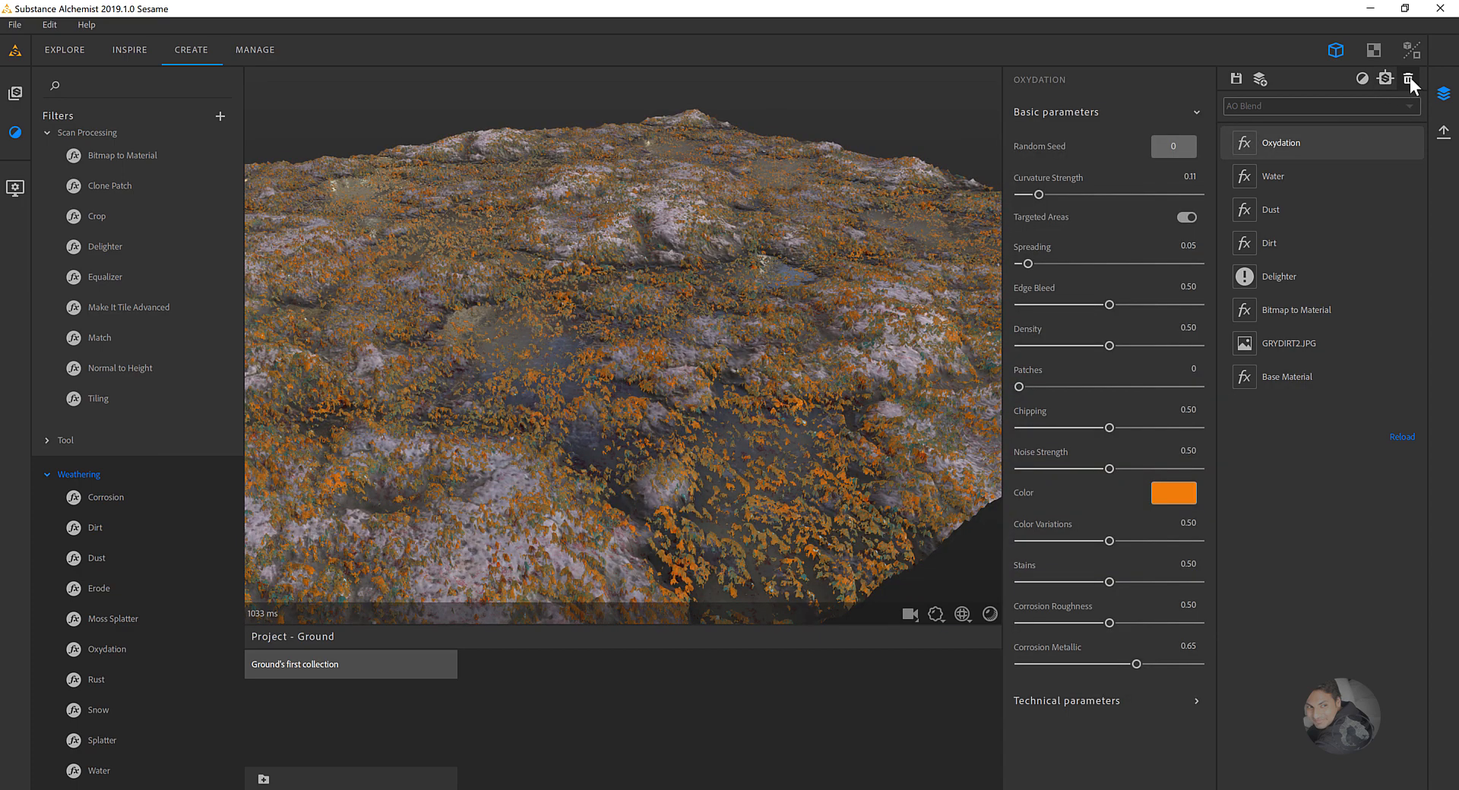
left_click(1408, 78)
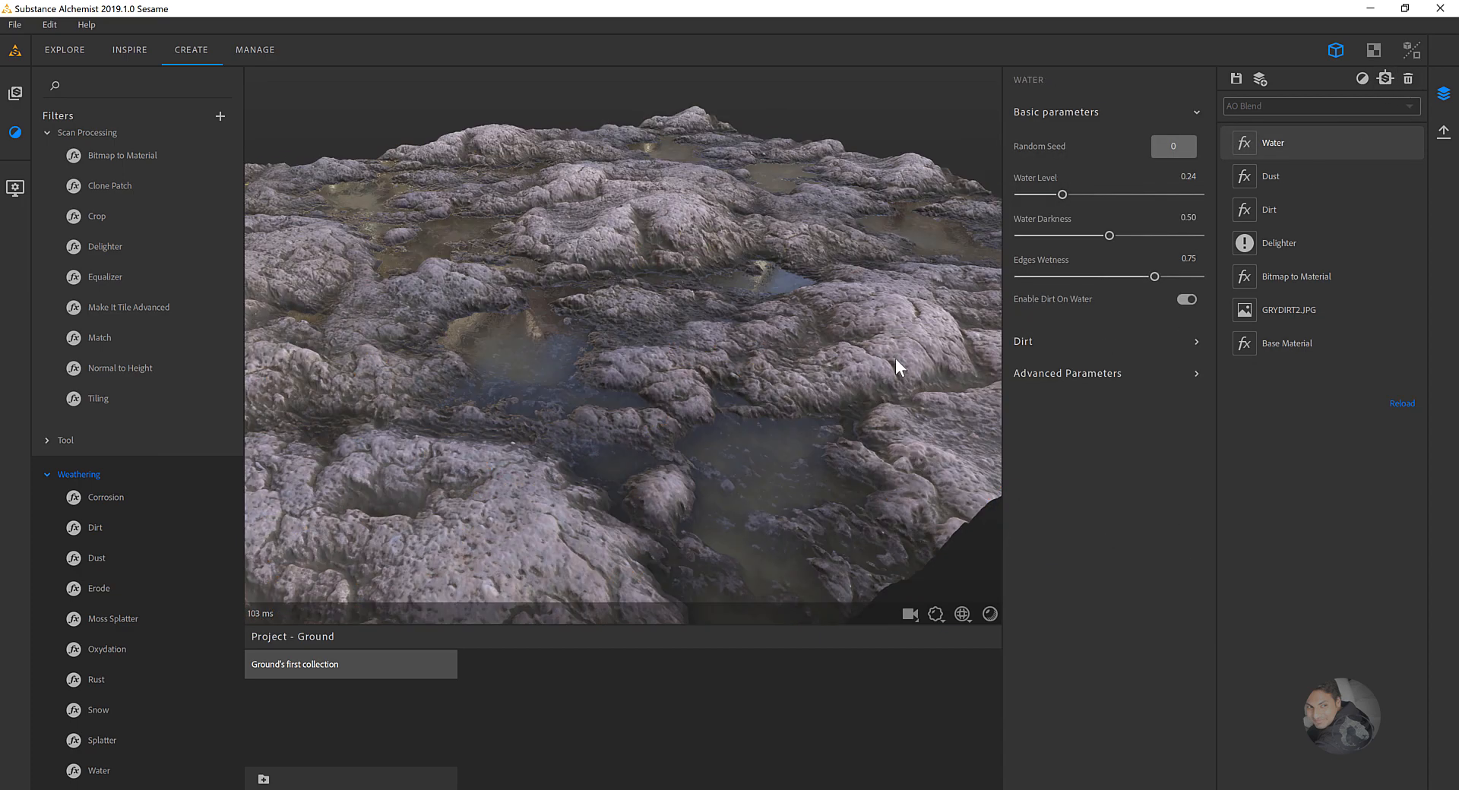
left_click_drag(668, 272, 553, 371)
left_click_drag(800, 350, 589, 317)
left_click_drag(704, 406, 730, 424)
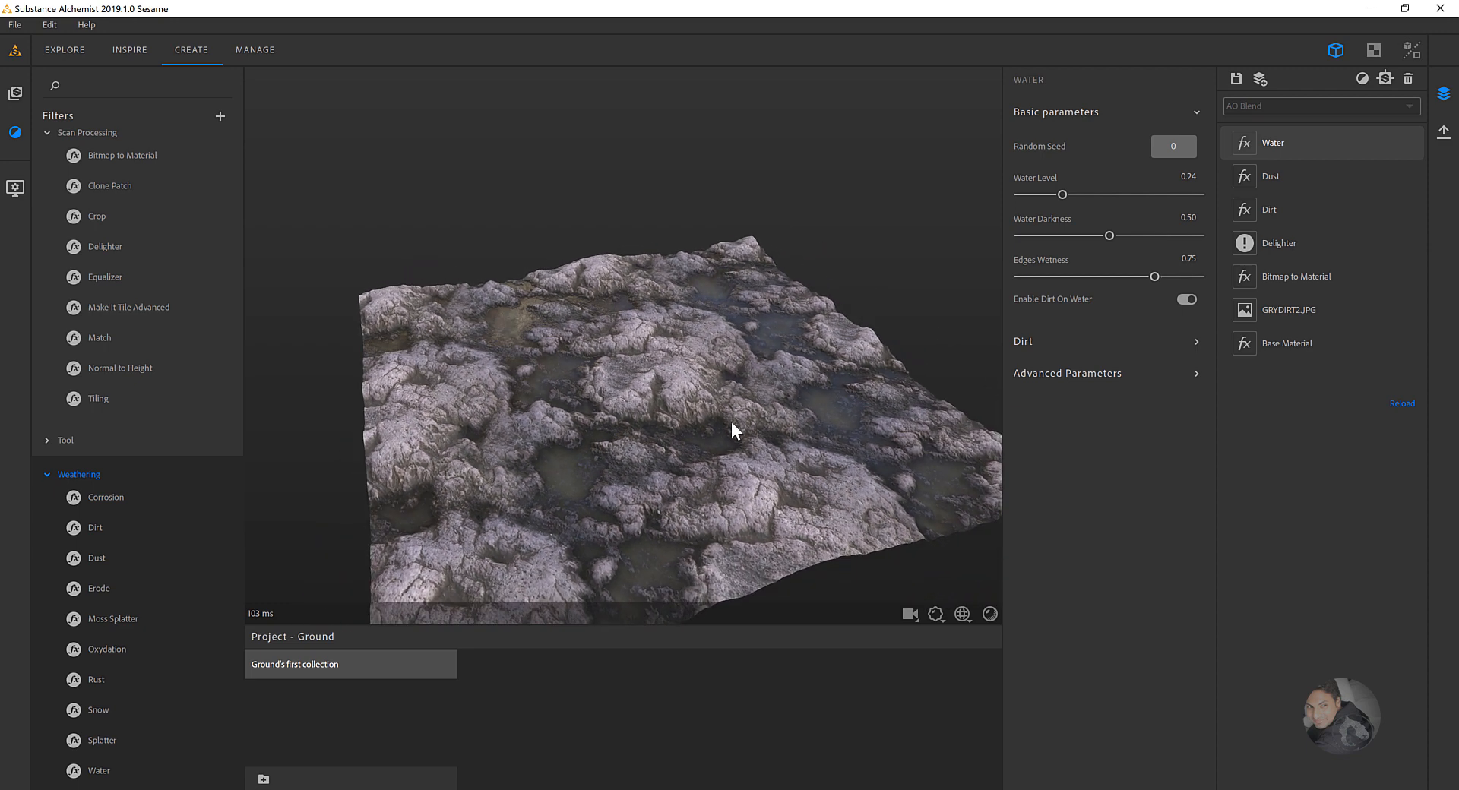
- Set up the current material's export as PNG at 4096 x 4096, excluding the metallic and opacity outputs
left_click(1444, 133)
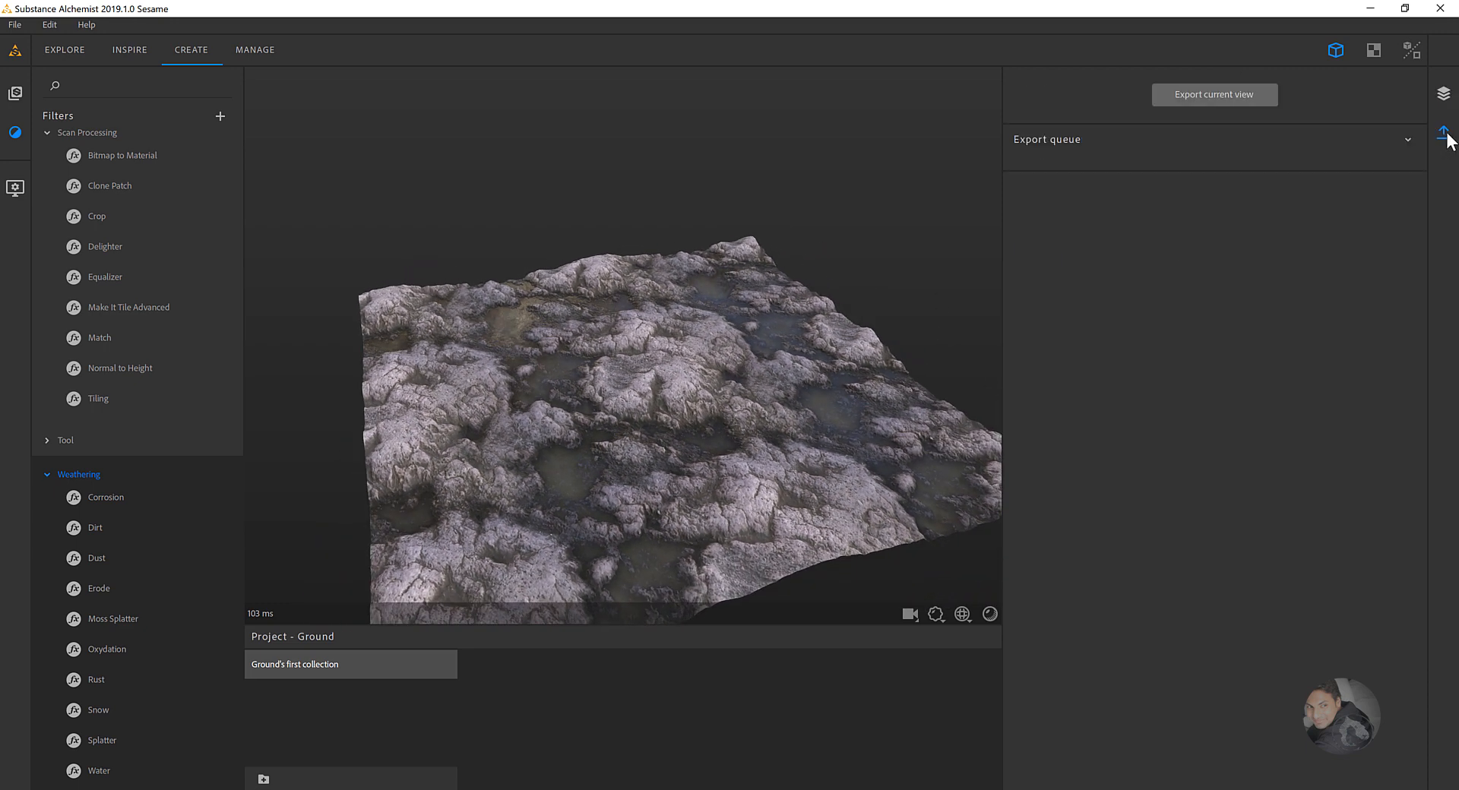
left_click(1196, 97)
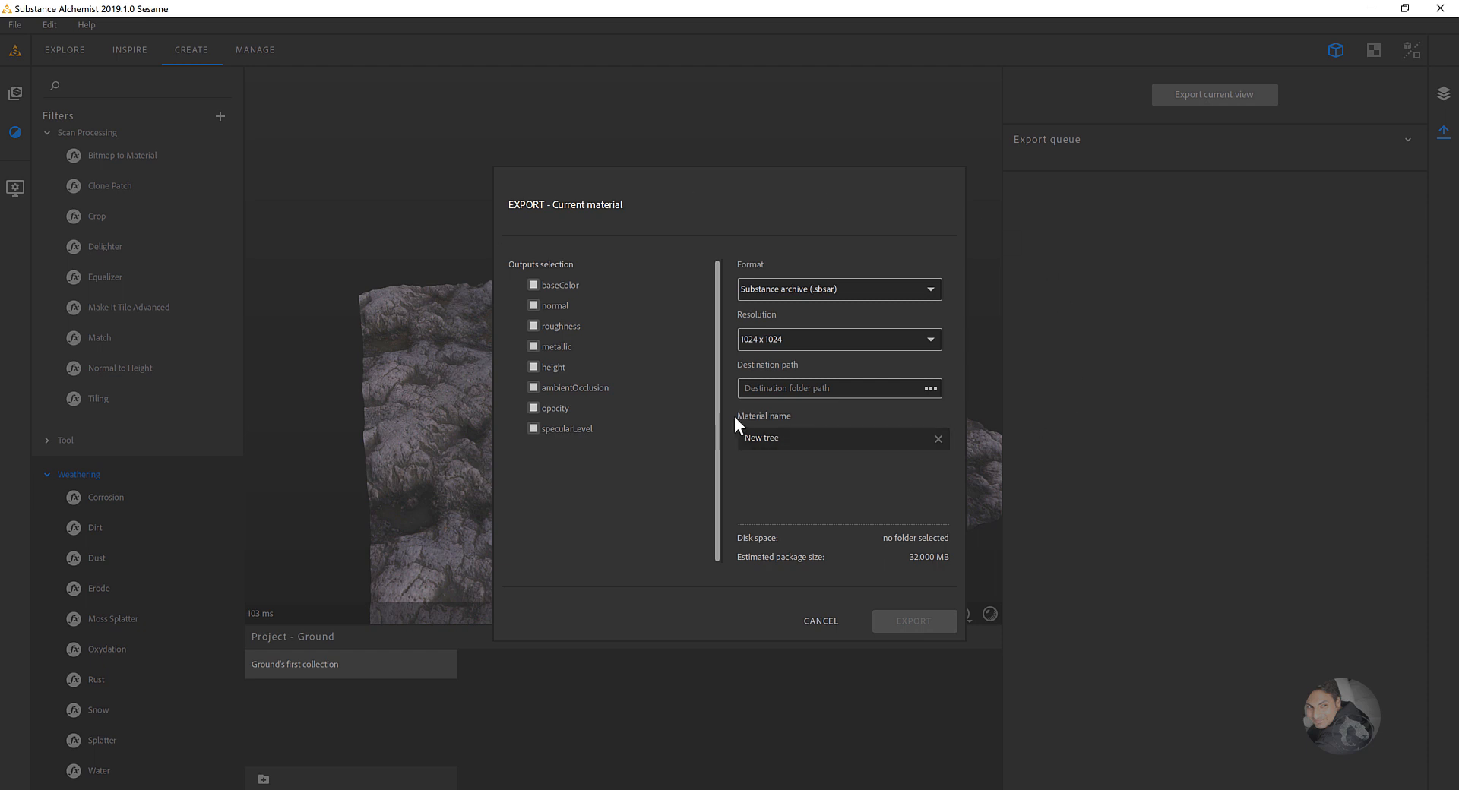
left_click(532, 347)
left_click(803, 339)
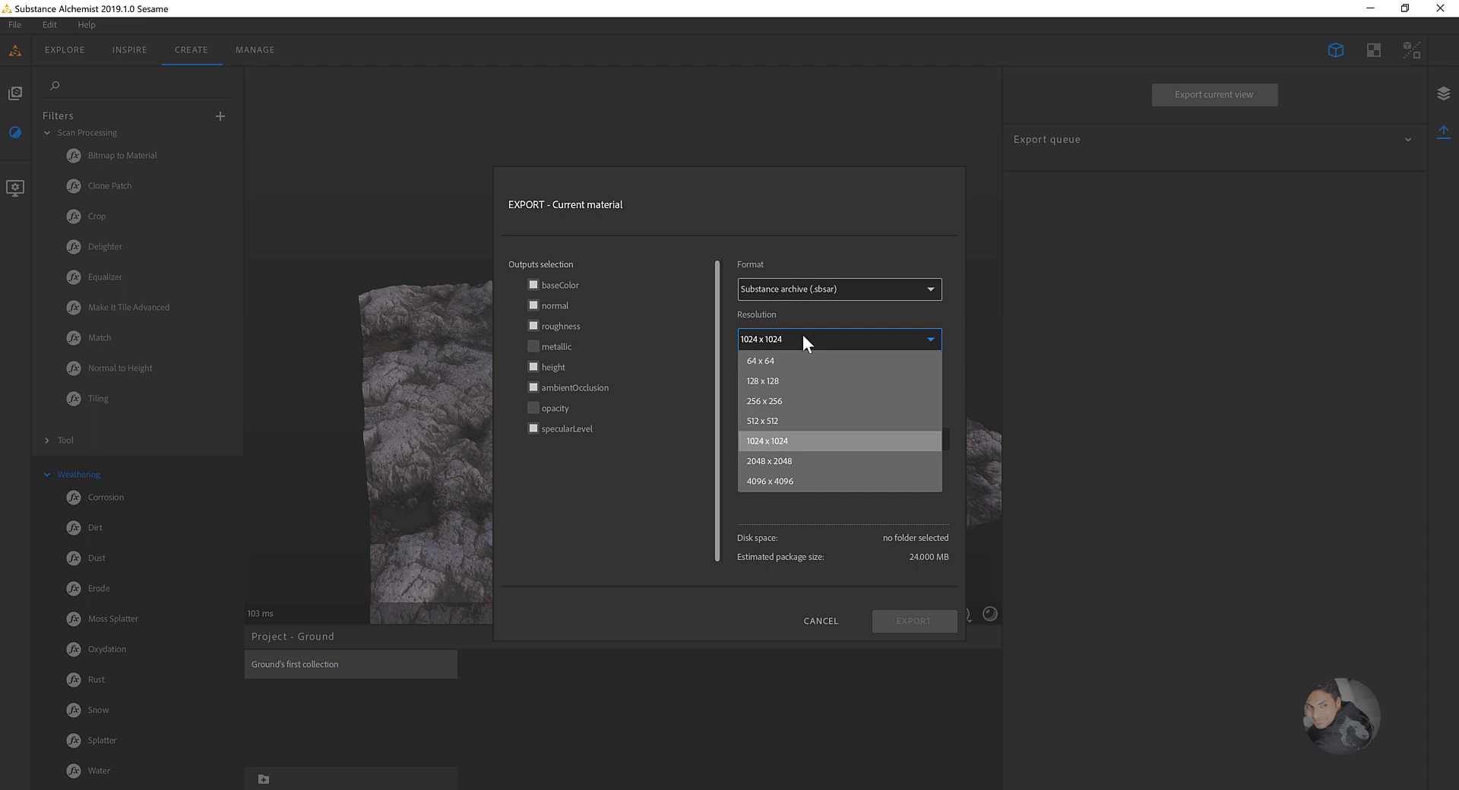
left_click(788, 483)
left_click(819, 290)
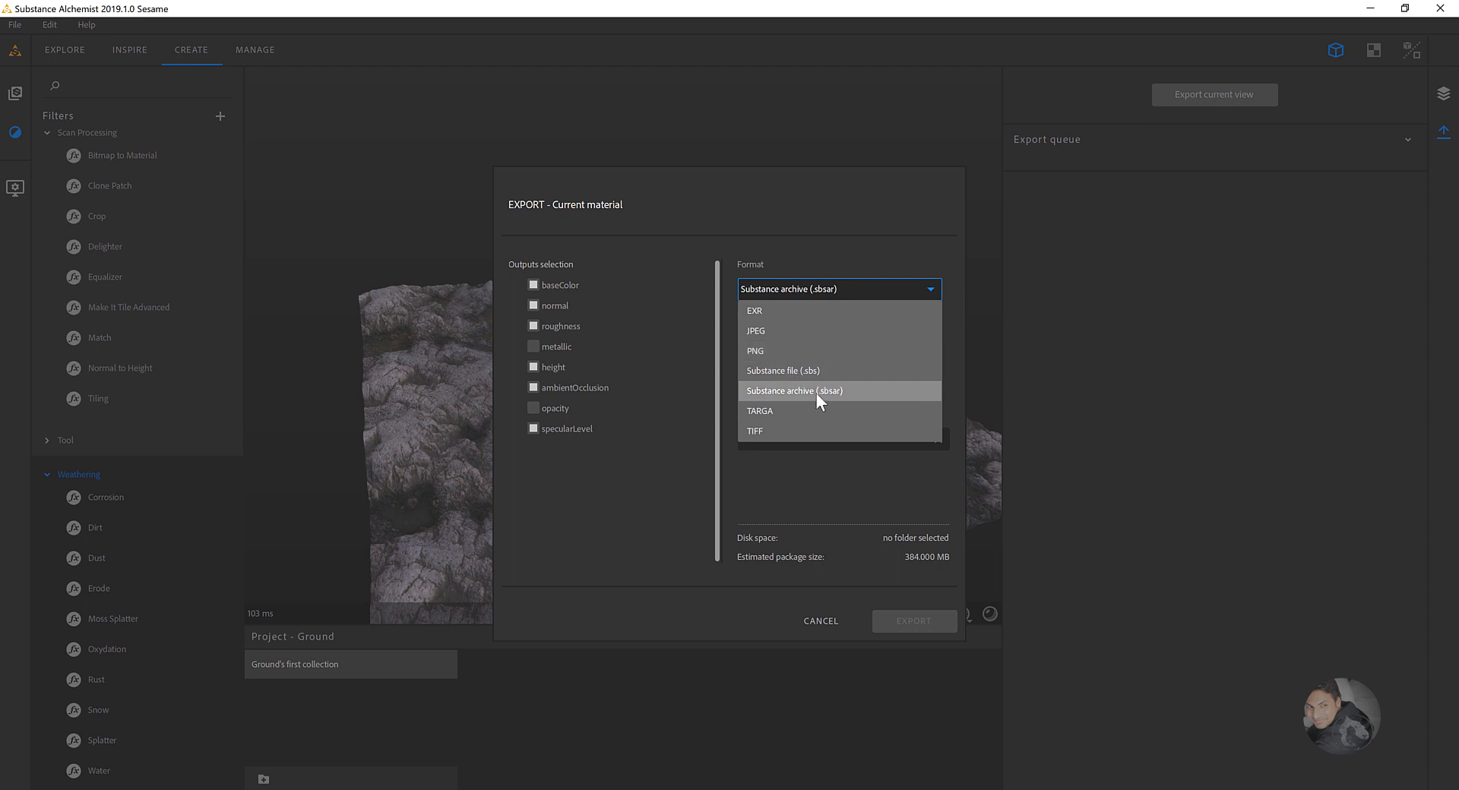
left_click(770, 349)
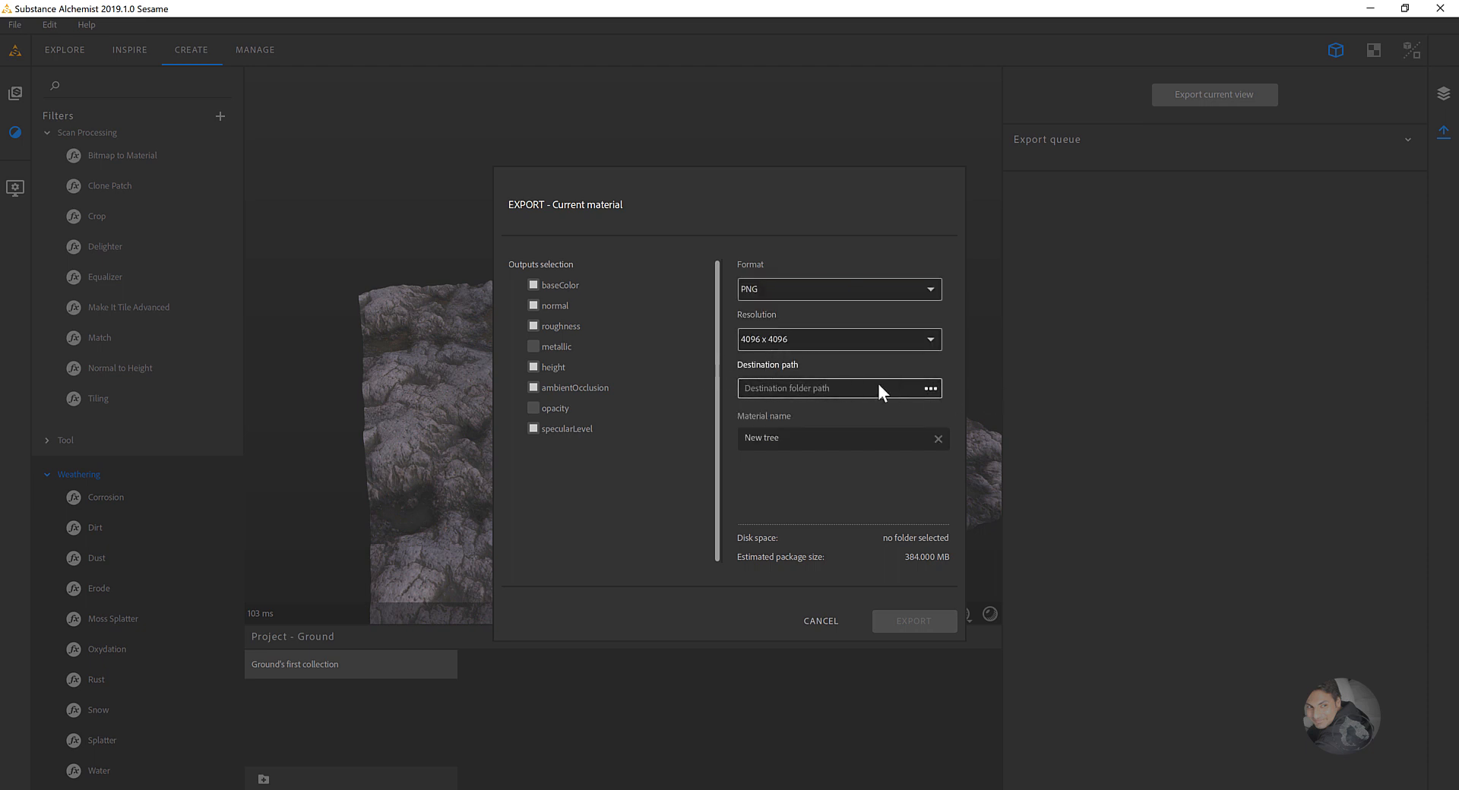
- Set the export destination to E:/WIP/Test/Texture and export the material under the name New tree
left_click(930, 388)
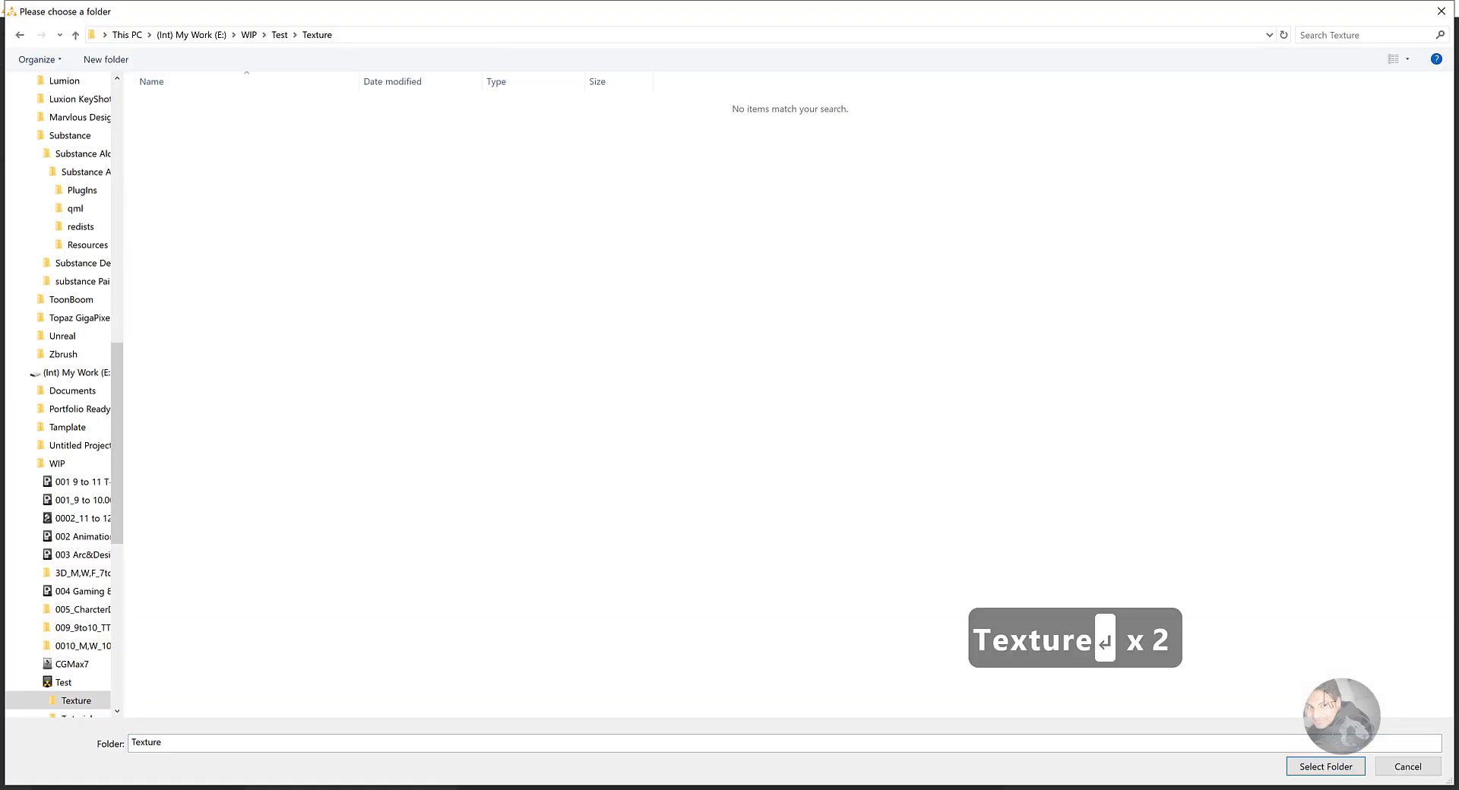
left_click(1318, 768)
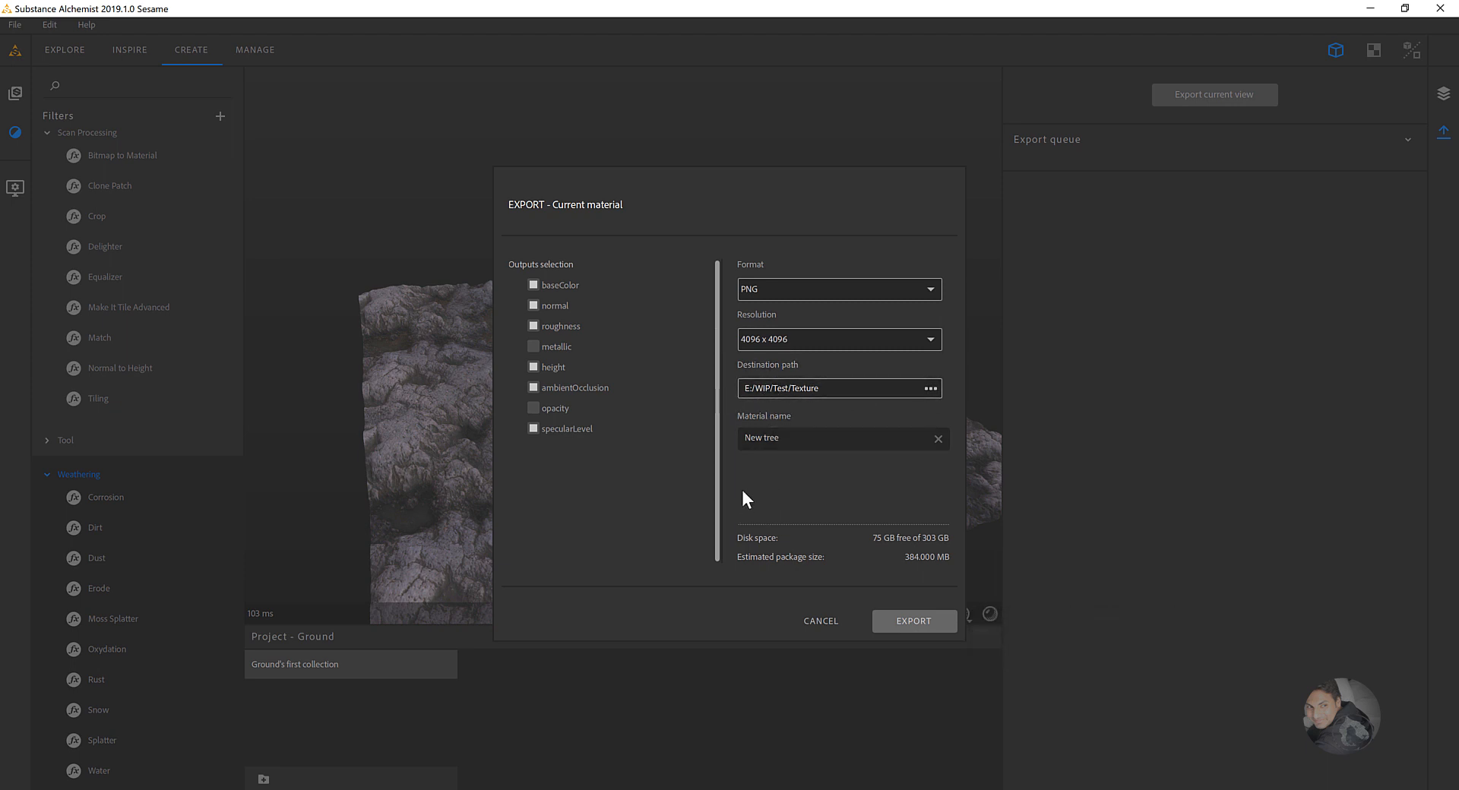
left_click(744, 434)
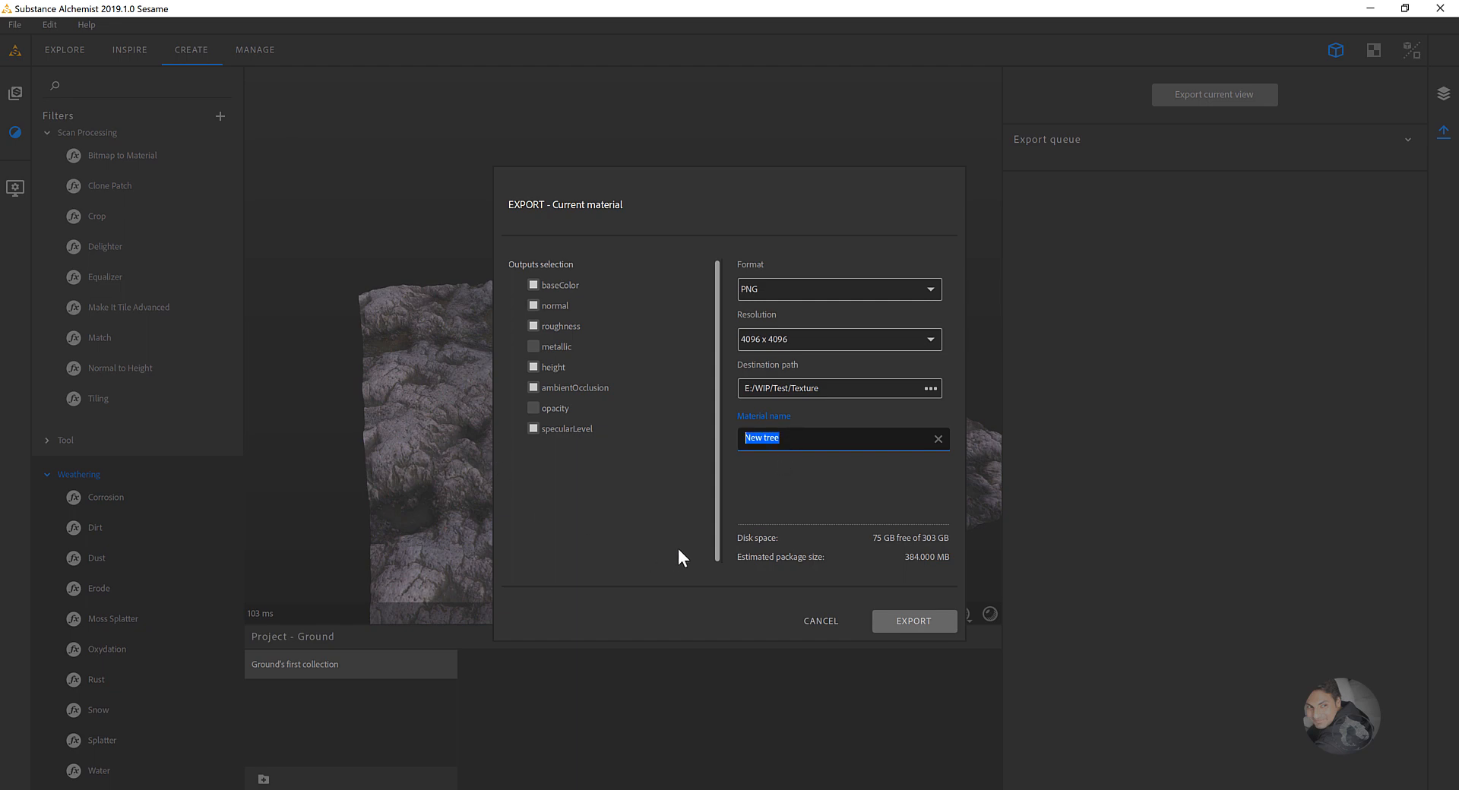
left_click(915, 621)
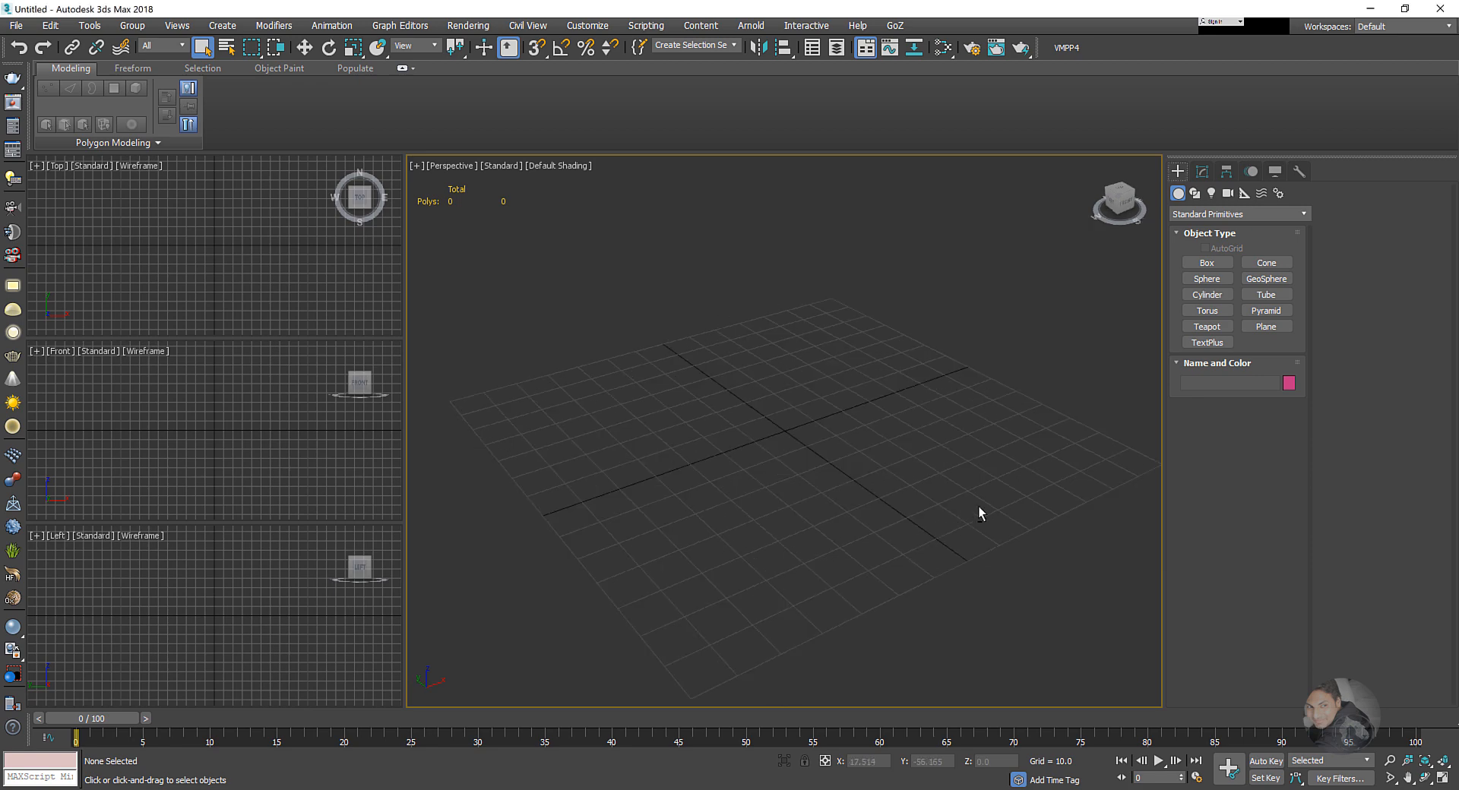
- In 3ds Max, create a plane covering the perspective grid and set its X and Y position to 0
mouse_move(978, 505)
middle_mouse_down("alt")
mouse_move(951, 499)
mouse_move(977, 503)
middle_mouse_up("alt")
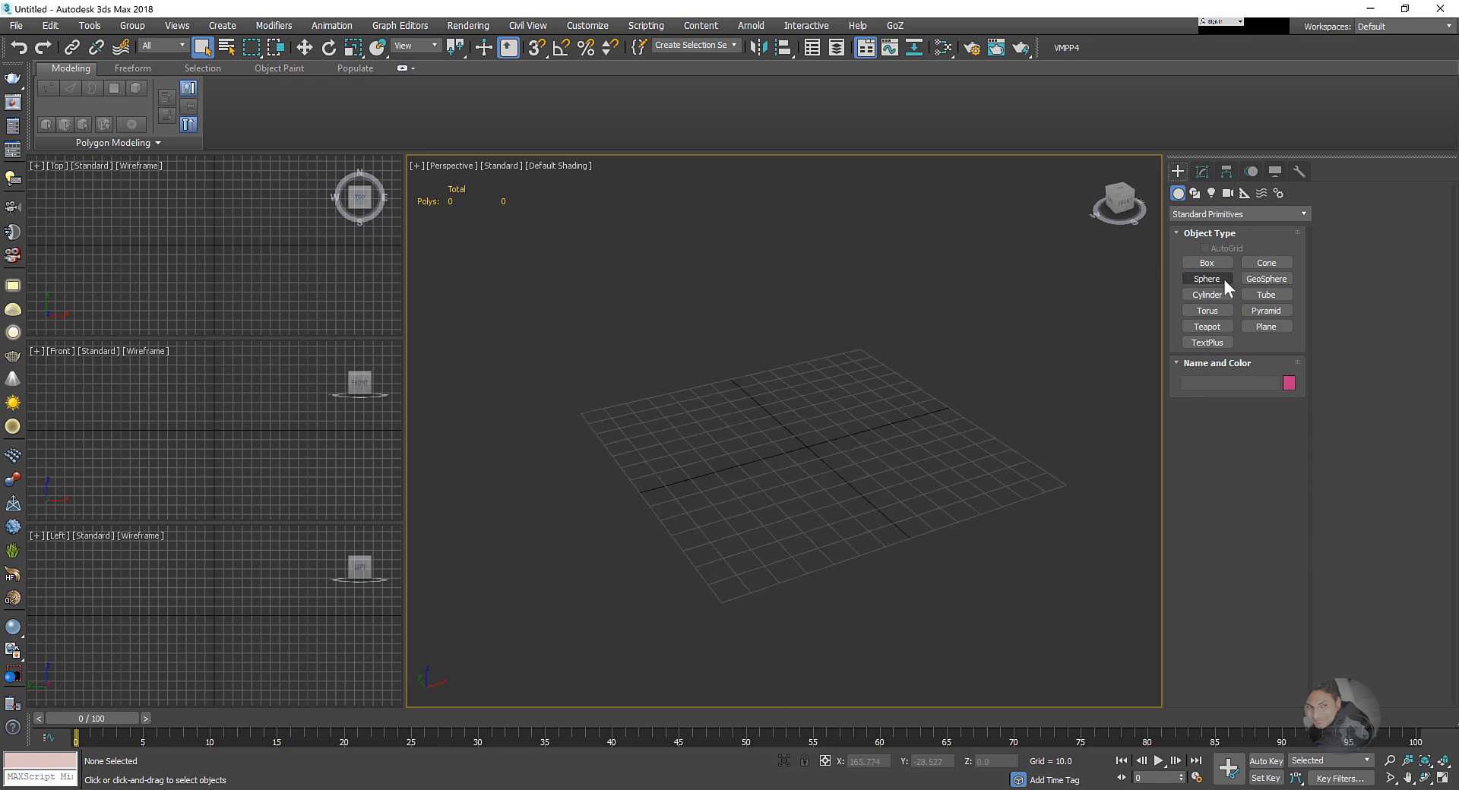
left_click(1266, 327)
middle_click_drag(1030, 445, 967, 437)
left_click_drag(660, 409, 1018, 490)
key("w")
scroll(973, 524, "up", 5)
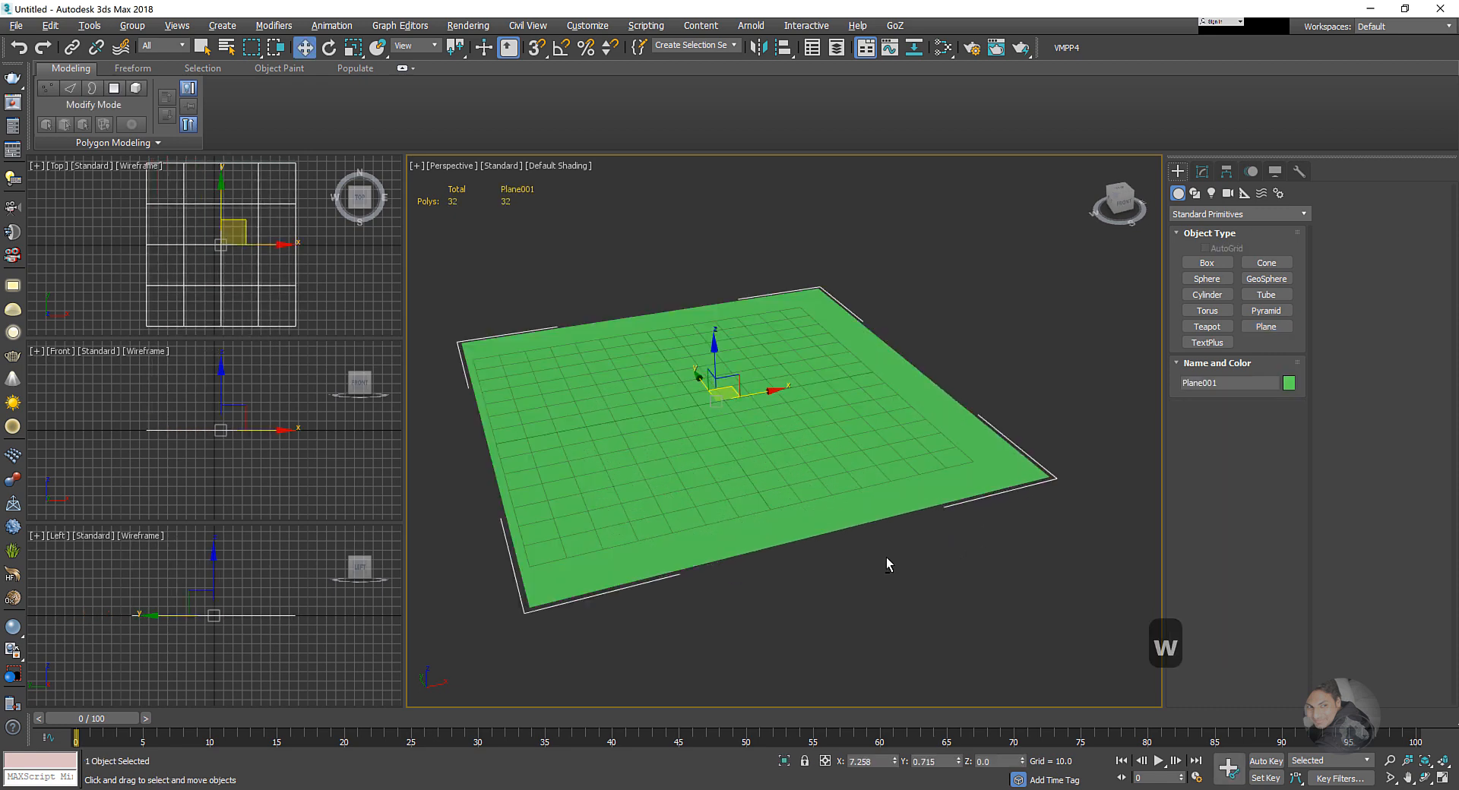
right_click(894, 760)
right_click(958, 760)
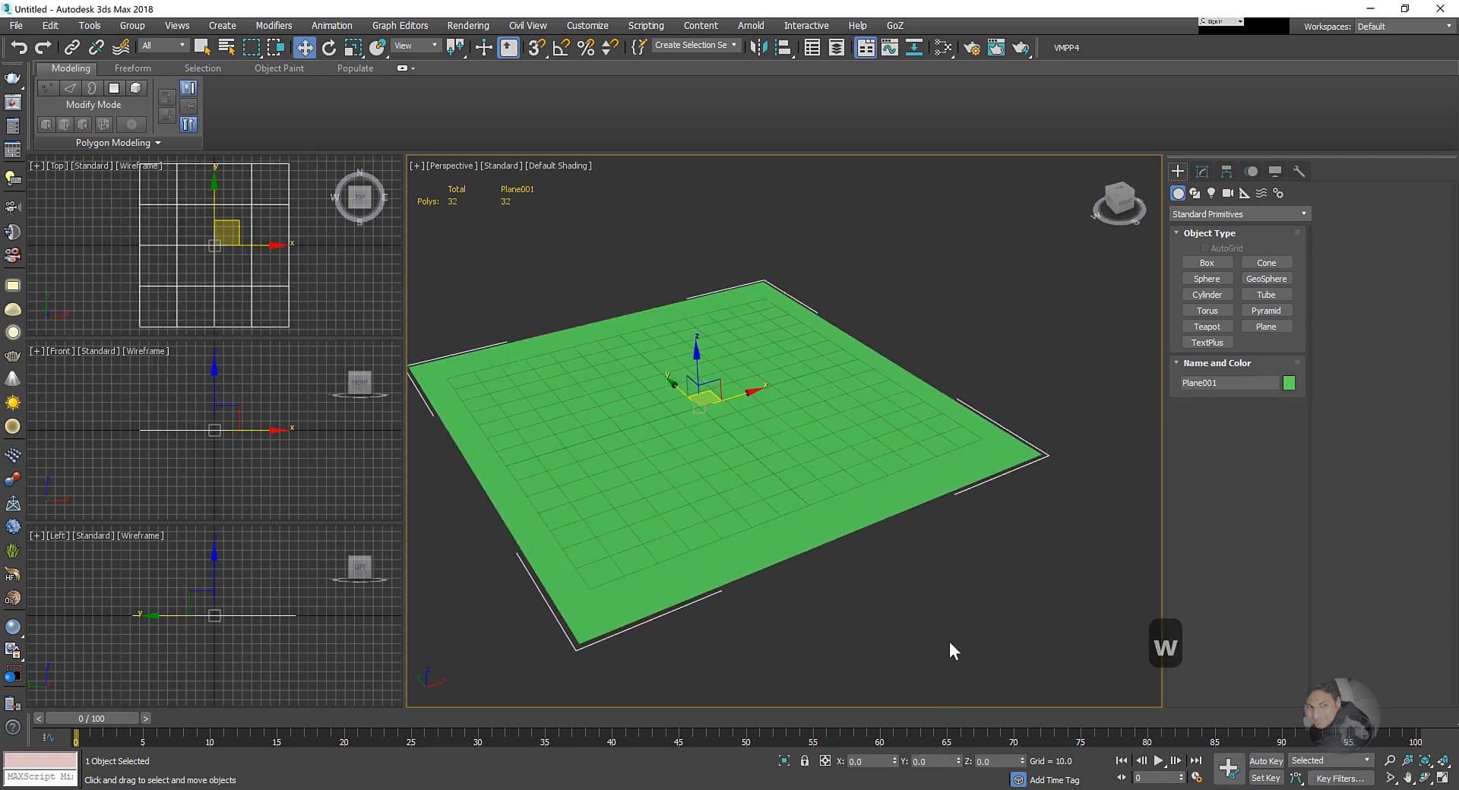
- Hide the plane's selection brackets and scale it uniformly to about 92 percent
scroll(954, 623, "down", 3)
key("j")
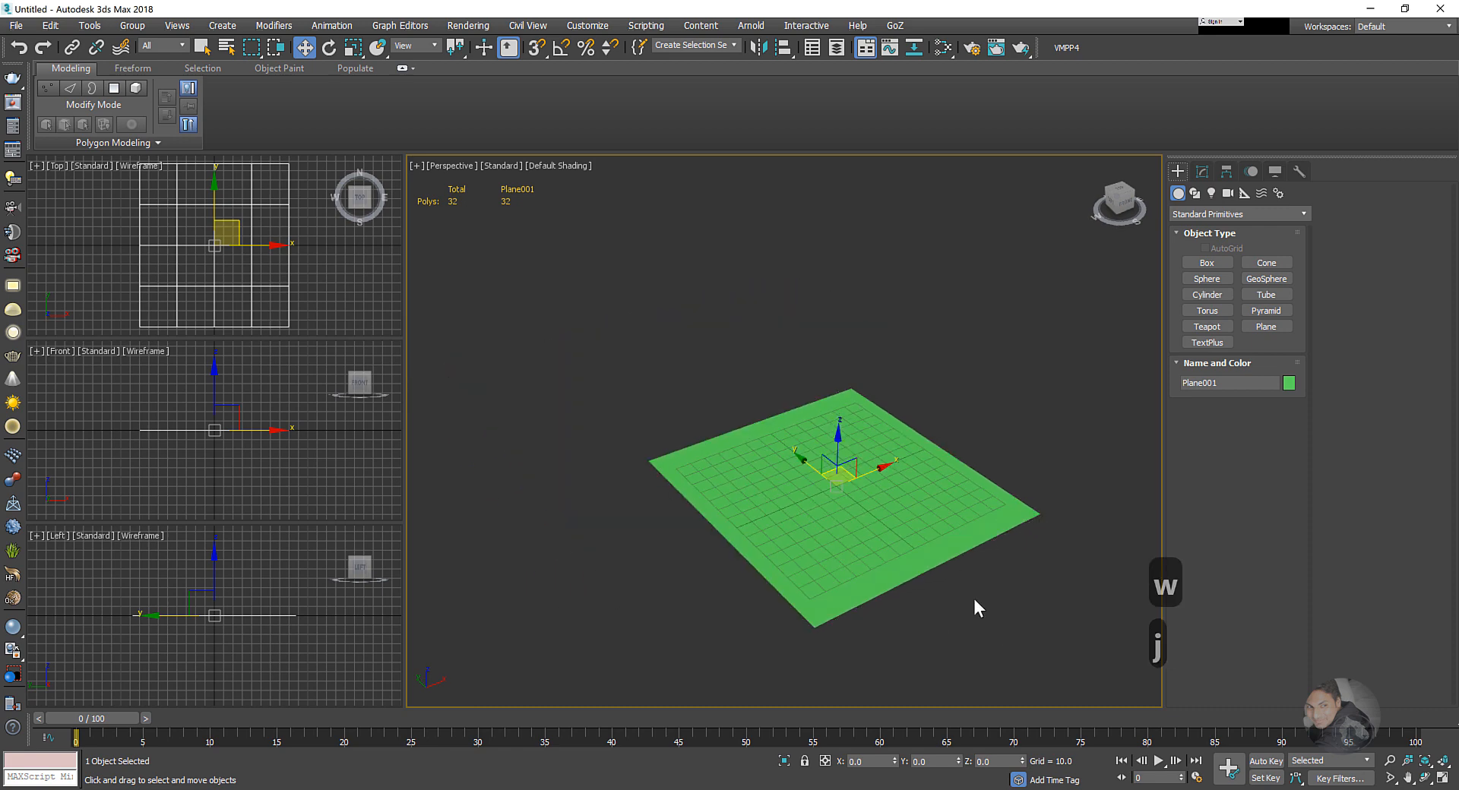
scroll(933, 606, "up", 3)
key("r")
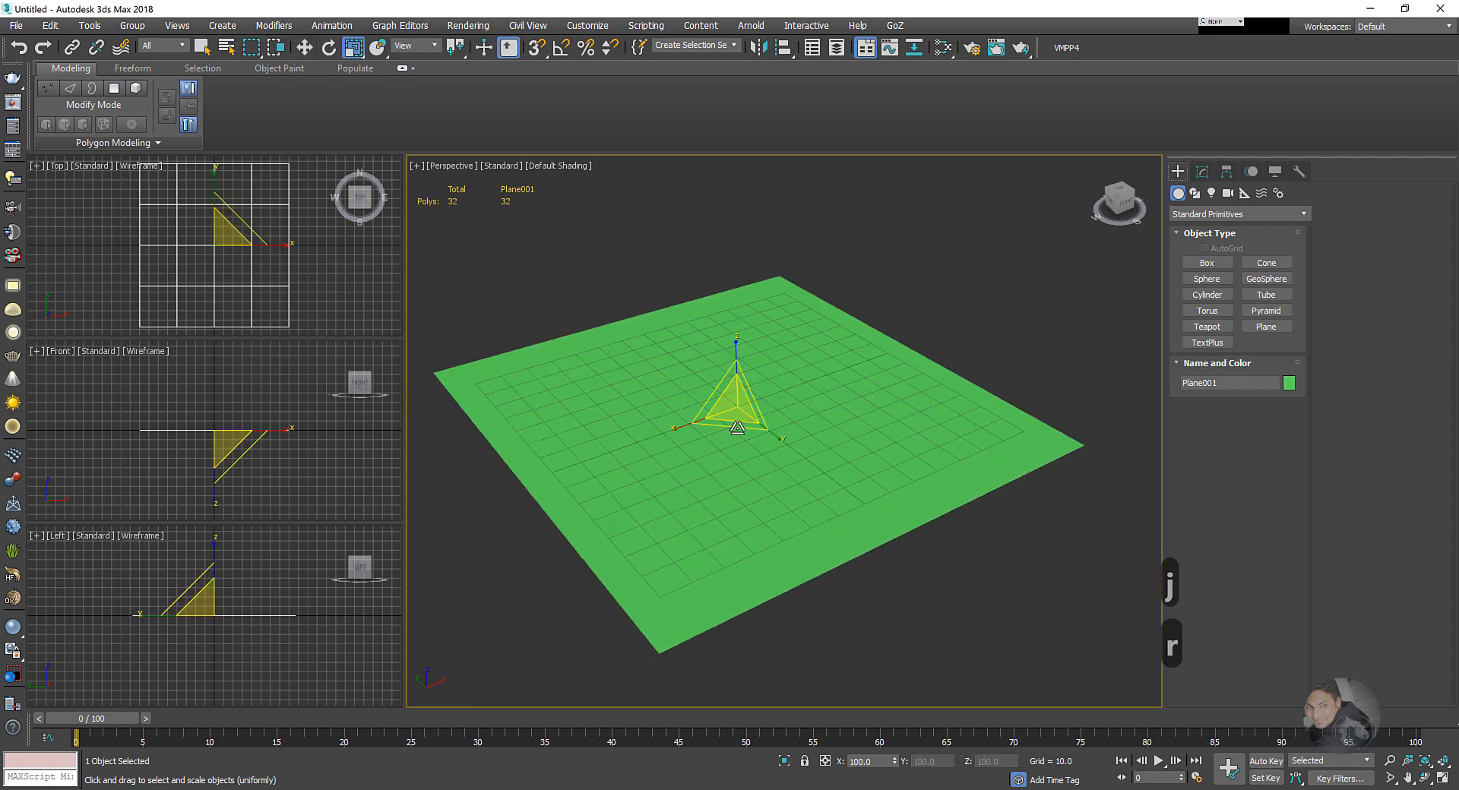
left_click_drag(732, 404, 731, 410)
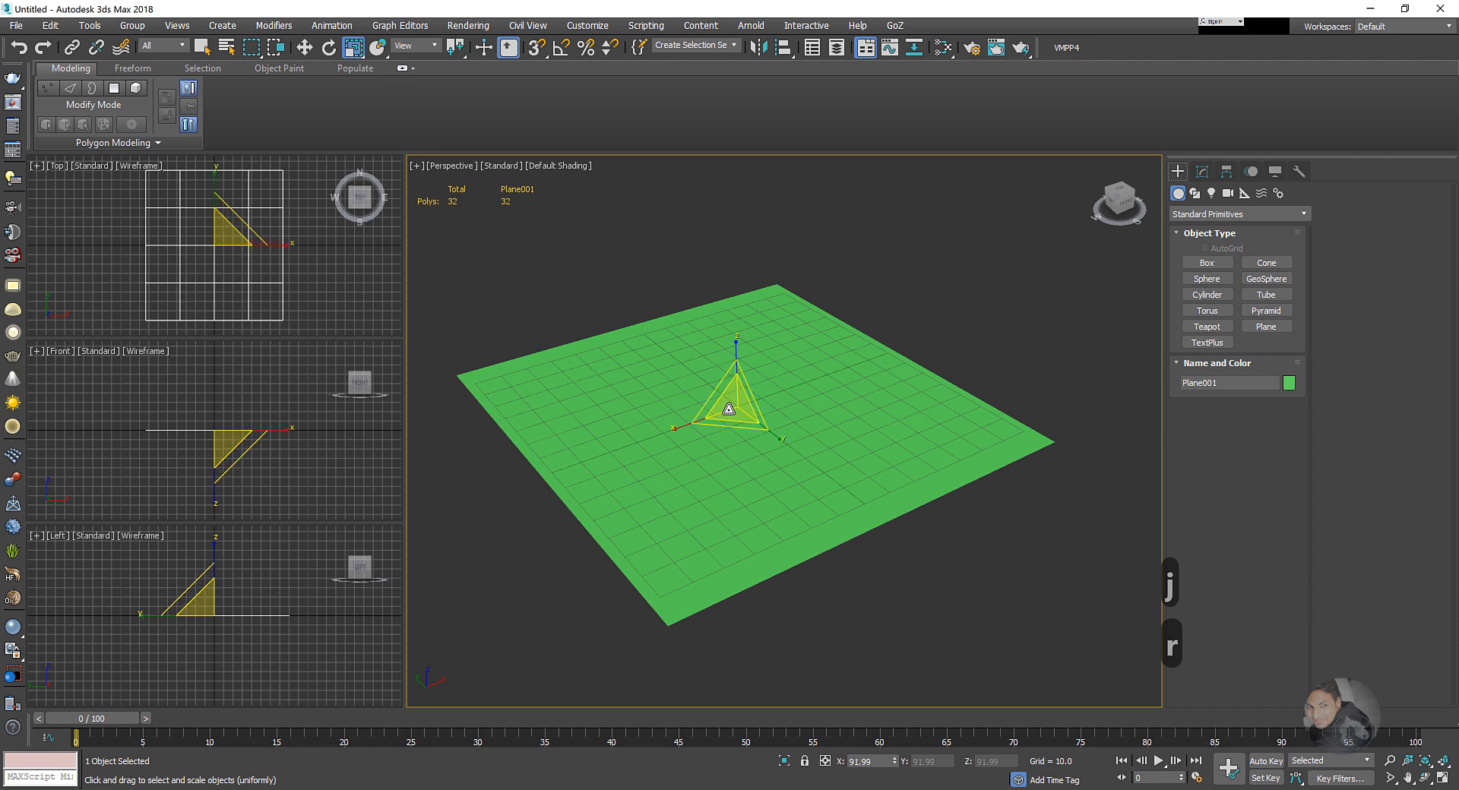
key("w")
middle_click_drag(982, 568, 985, 568)
- Open the Slate Material Editor, move it off the plane and enlarge its window in height and width
key("m")
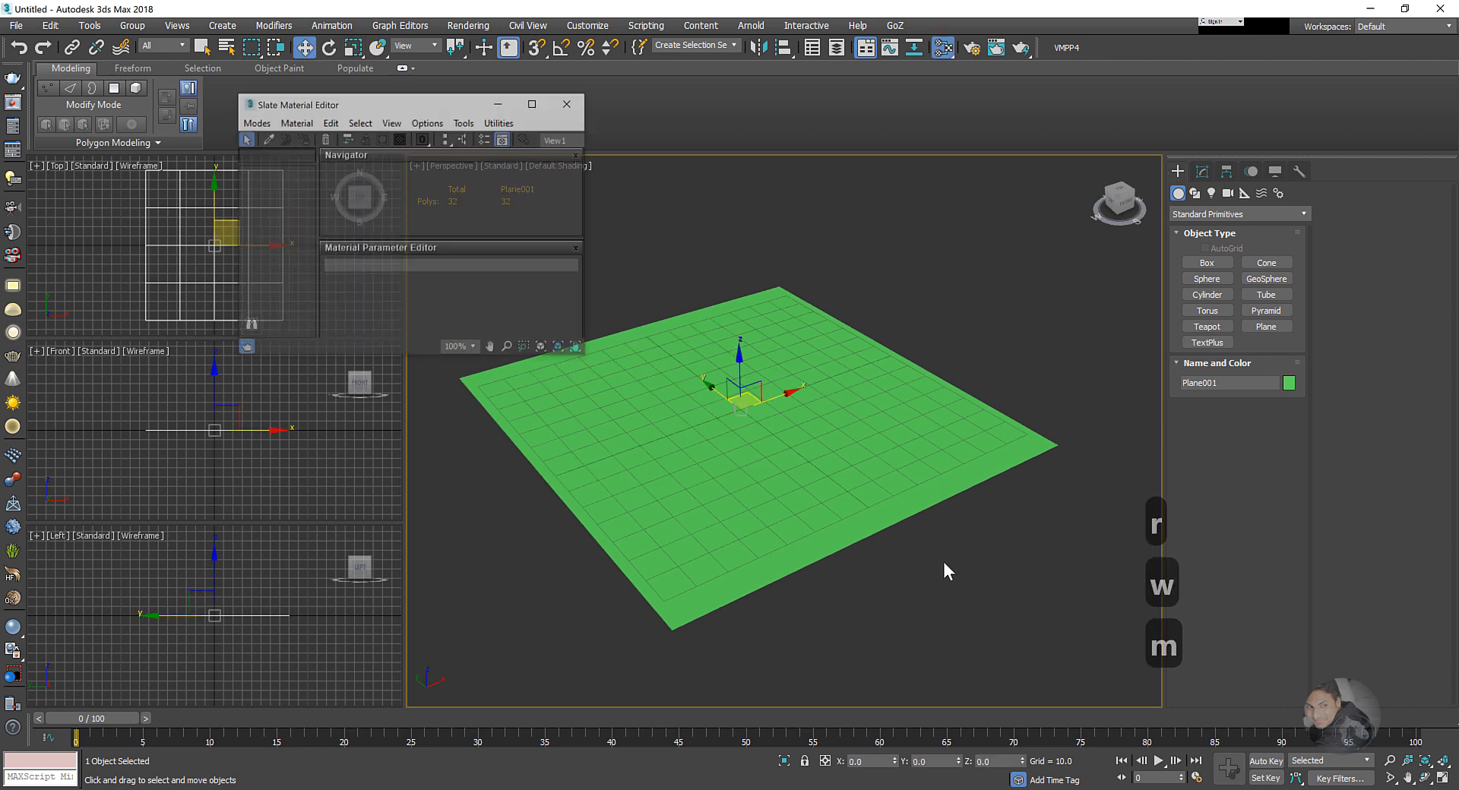
left_click_drag(418, 107, 1203, 223)
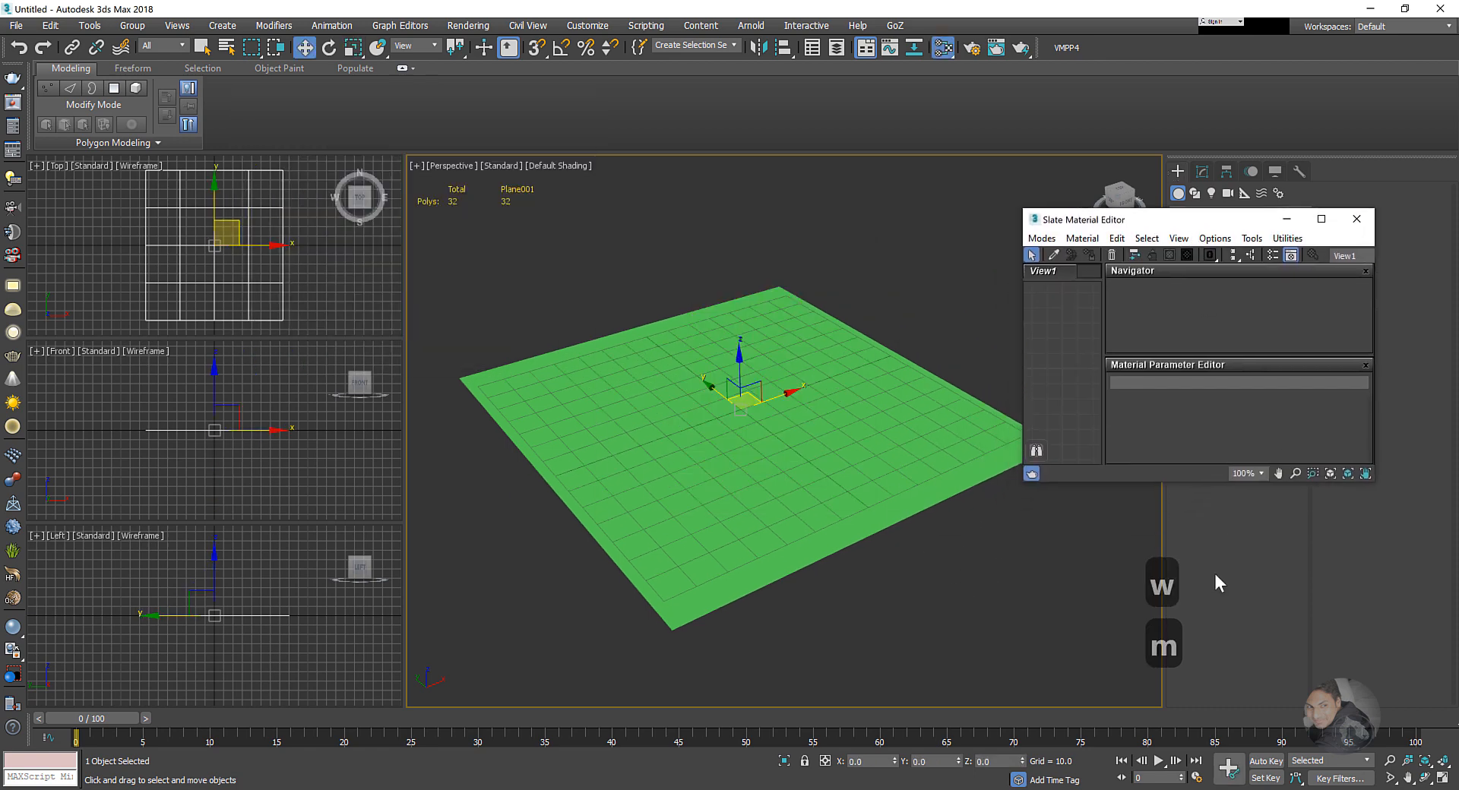
left_click_drag(1213, 483, 1211, 700)
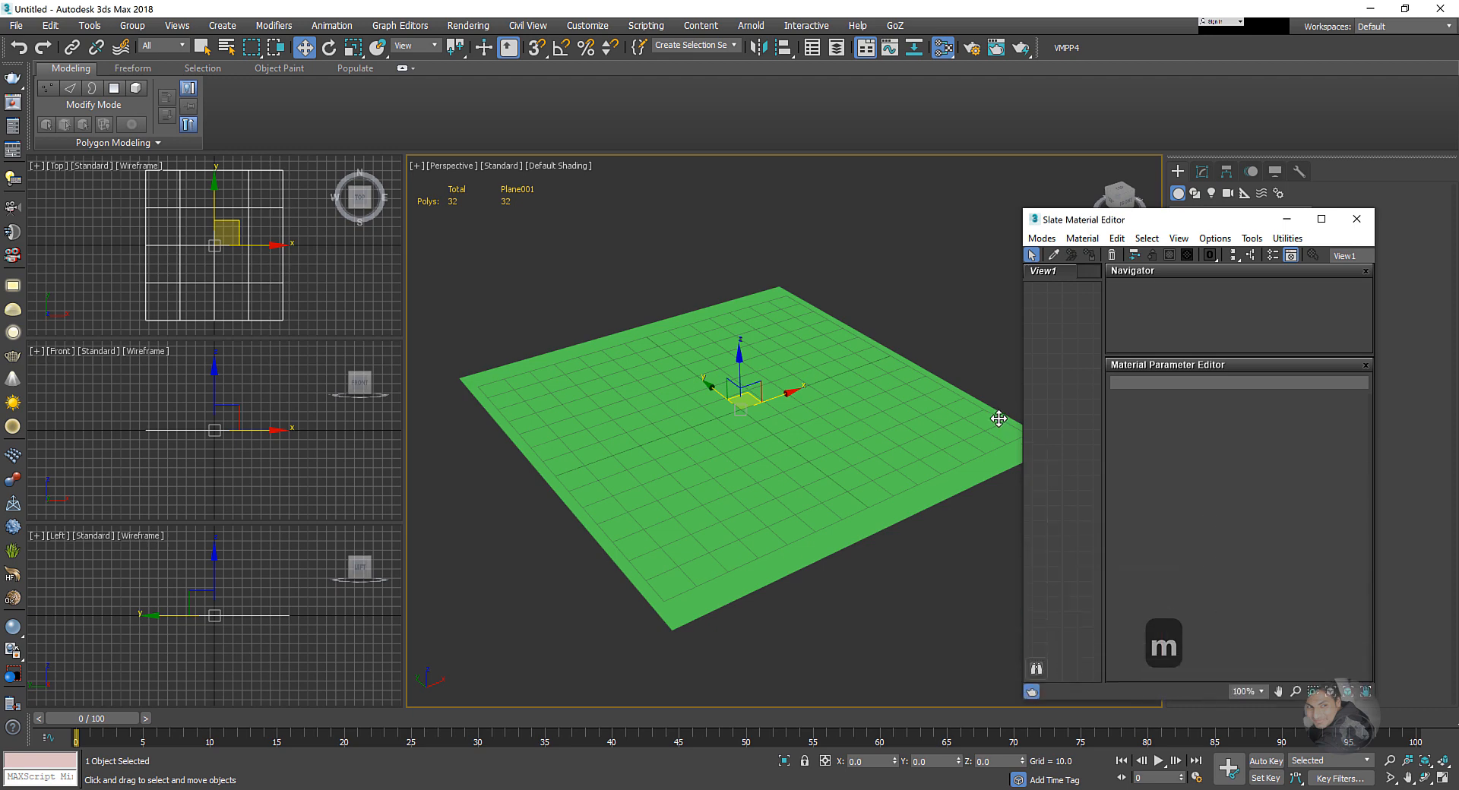
left_click_drag(1023, 425, 895, 425)
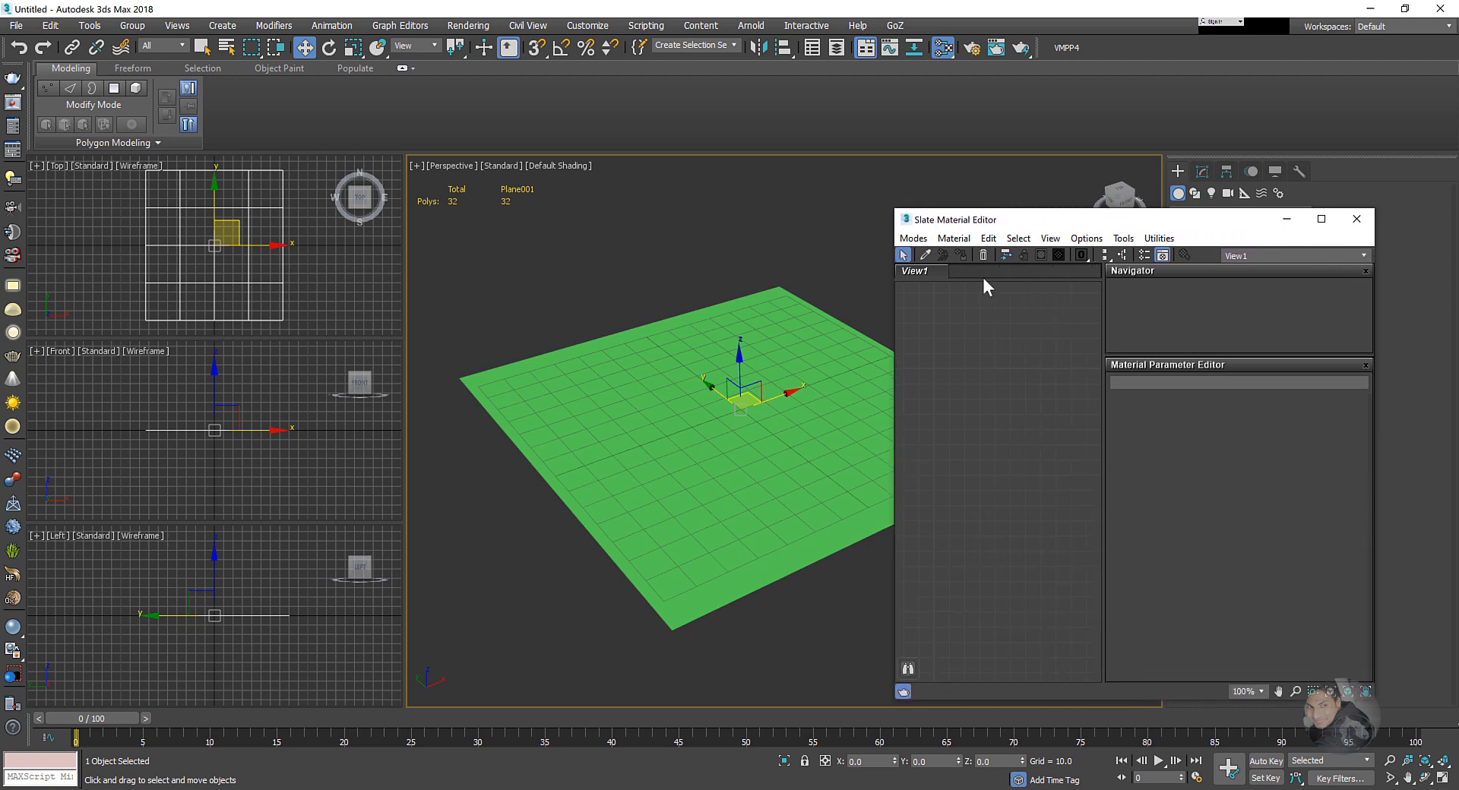
- Rename the material editor's view to Ground, and reposition and enlarge the editor window
right_click(918, 273)
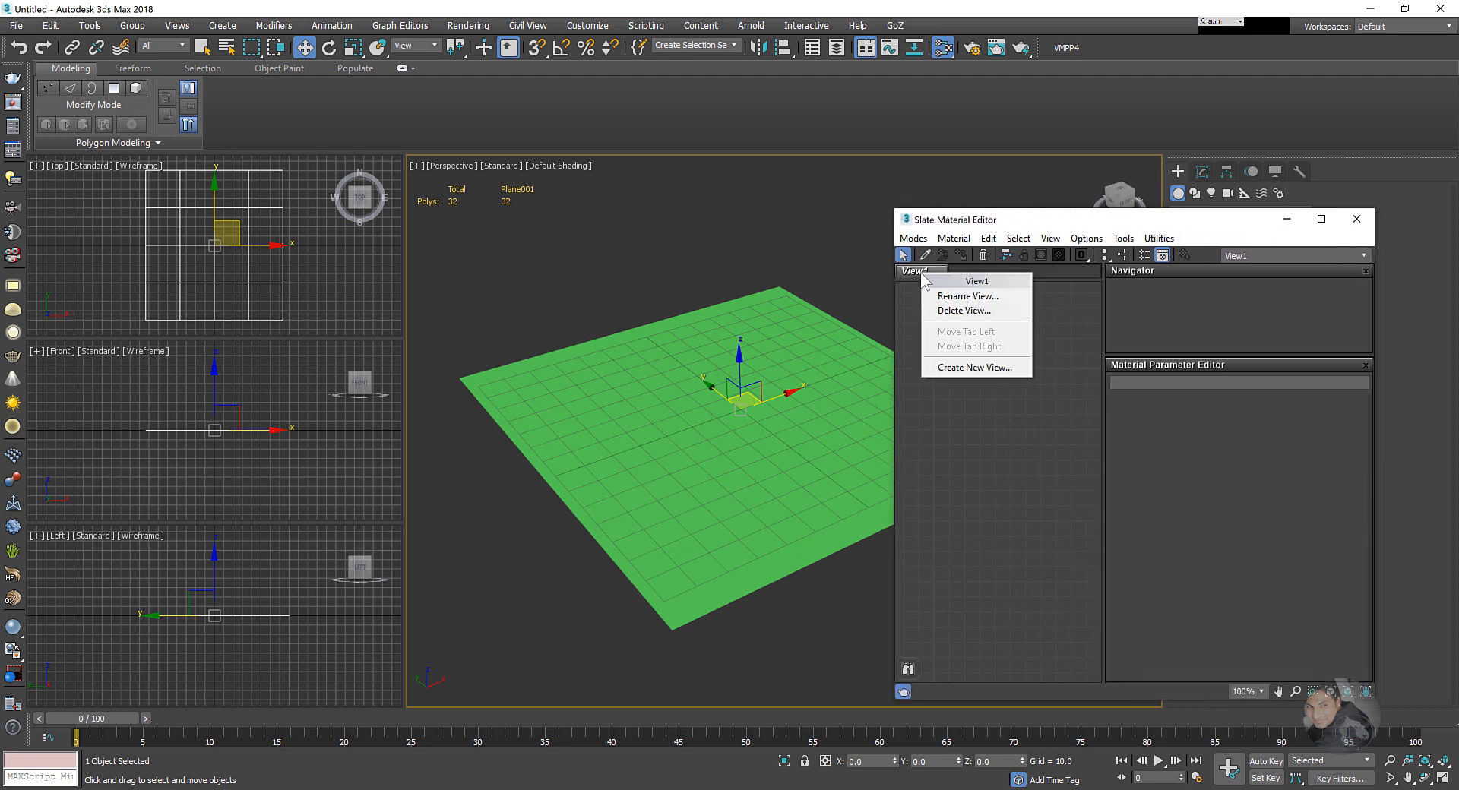
left_click(950, 302)
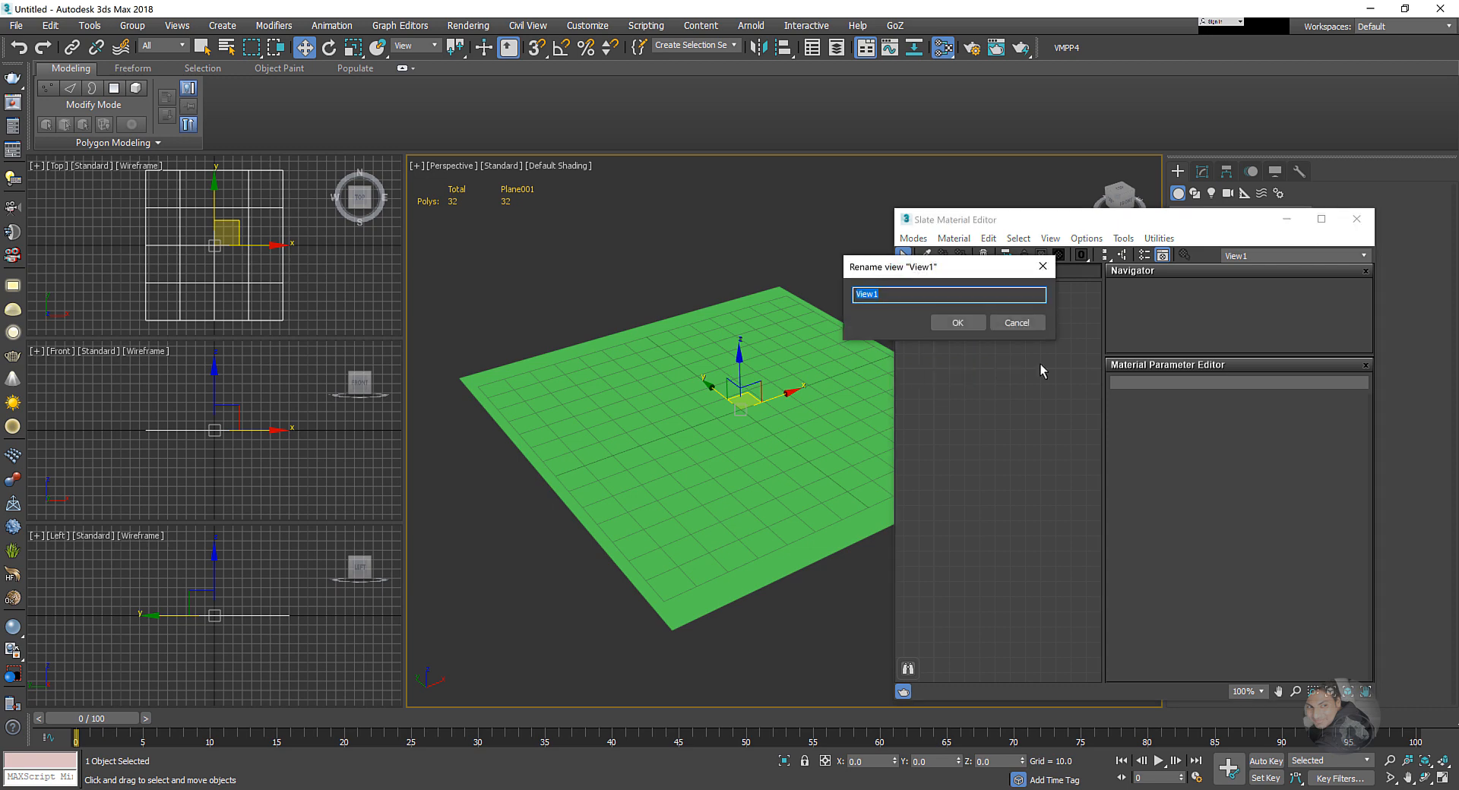
type("Ground")
key("Return")
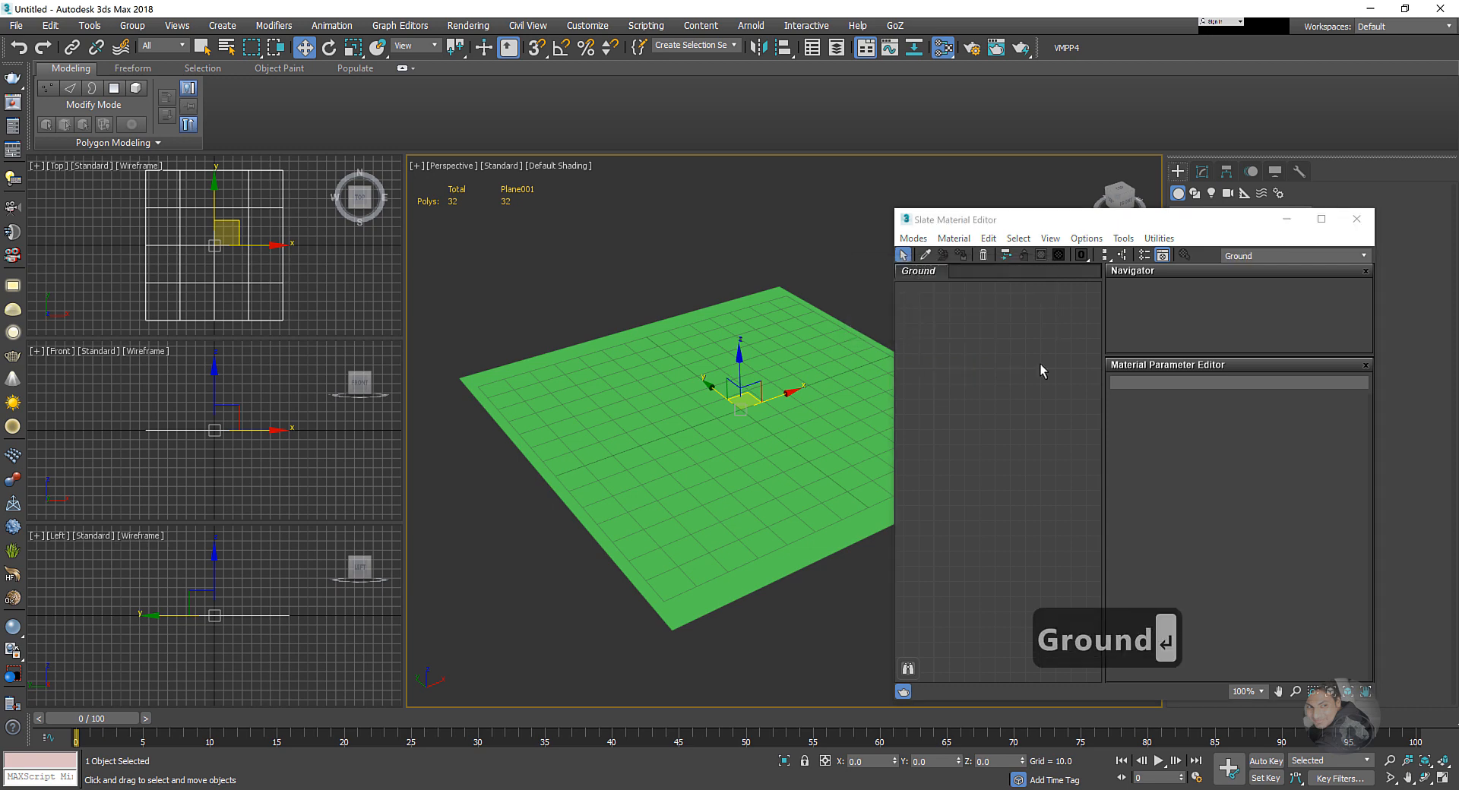
left_click_drag(1095, 222, 1077, 108)
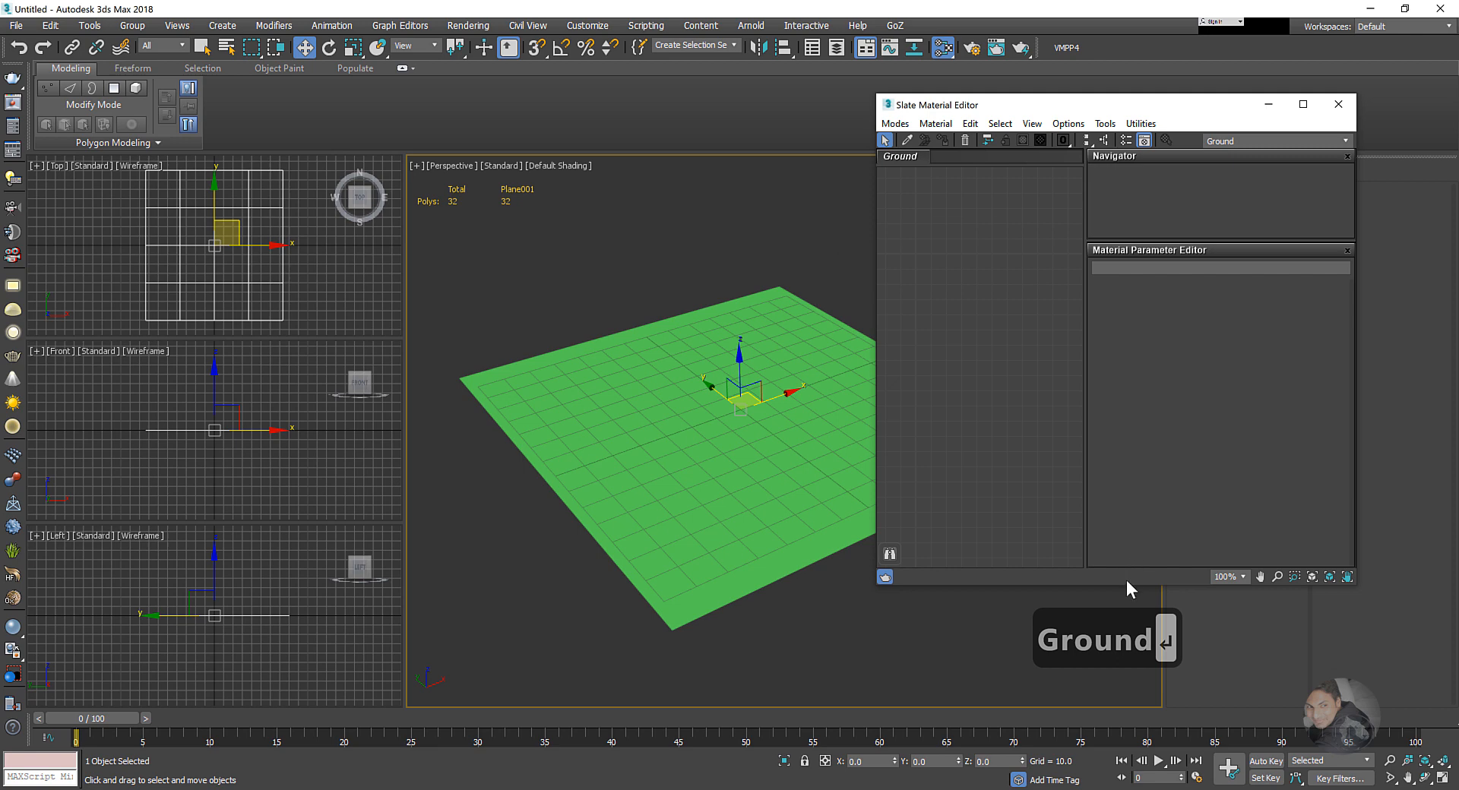
left_click_drag(1127, 582, 1129, 670)
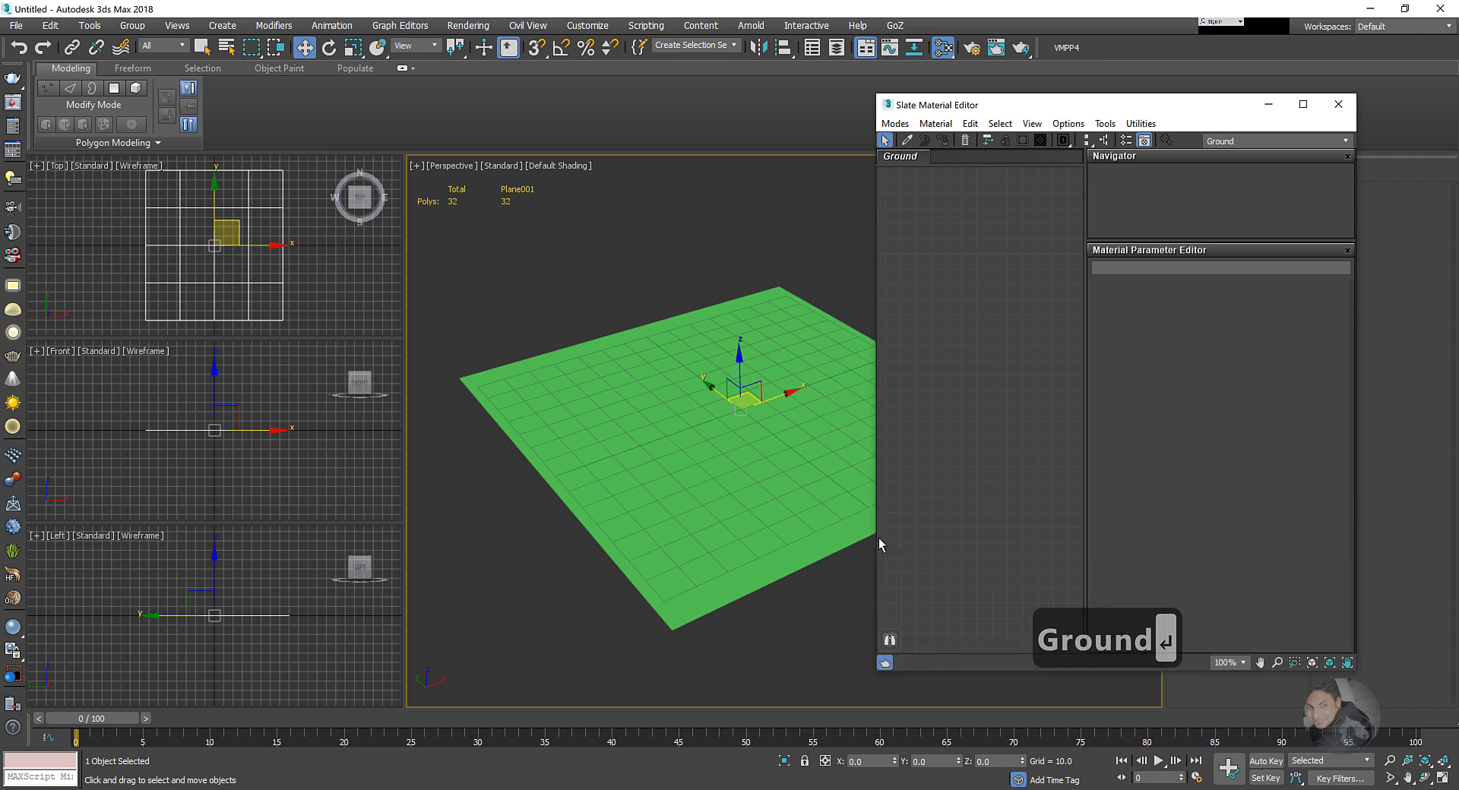
left_click_drag(877, 541, 811, 541)
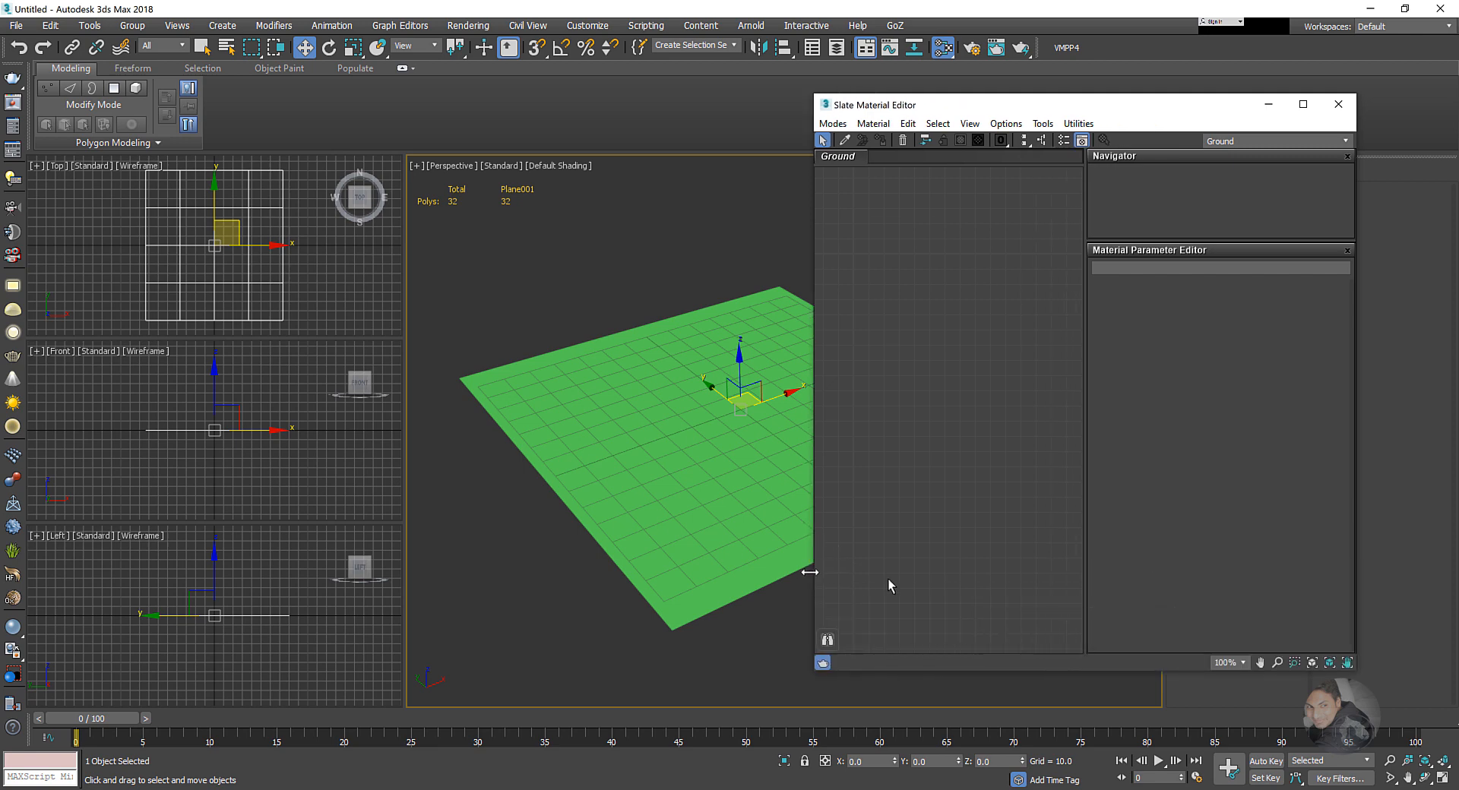
- Add a VRayMtl material node to the Ground view and arrange it with room beside its map inputs
right_click(893, 328)
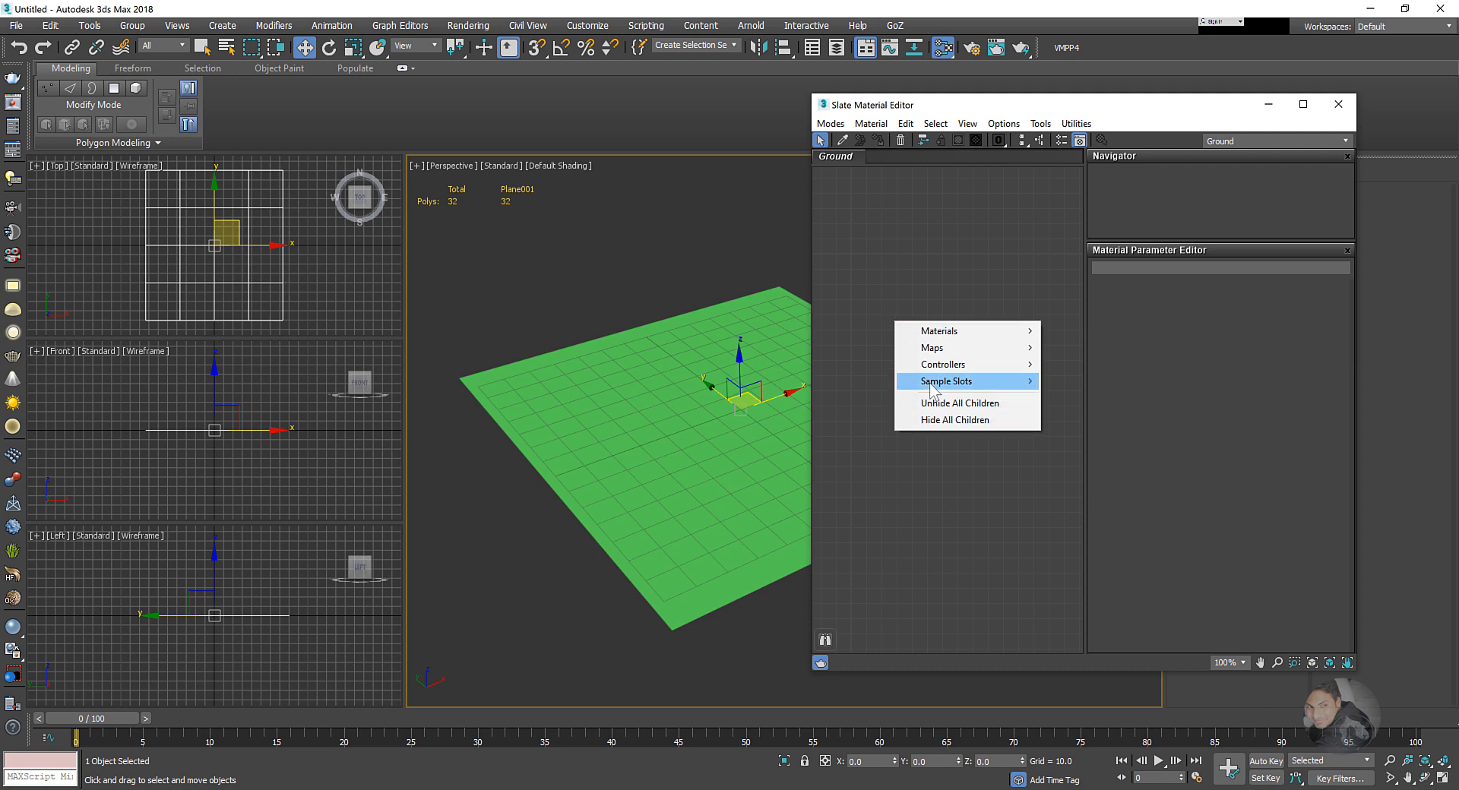
mouse_move(965, 333)
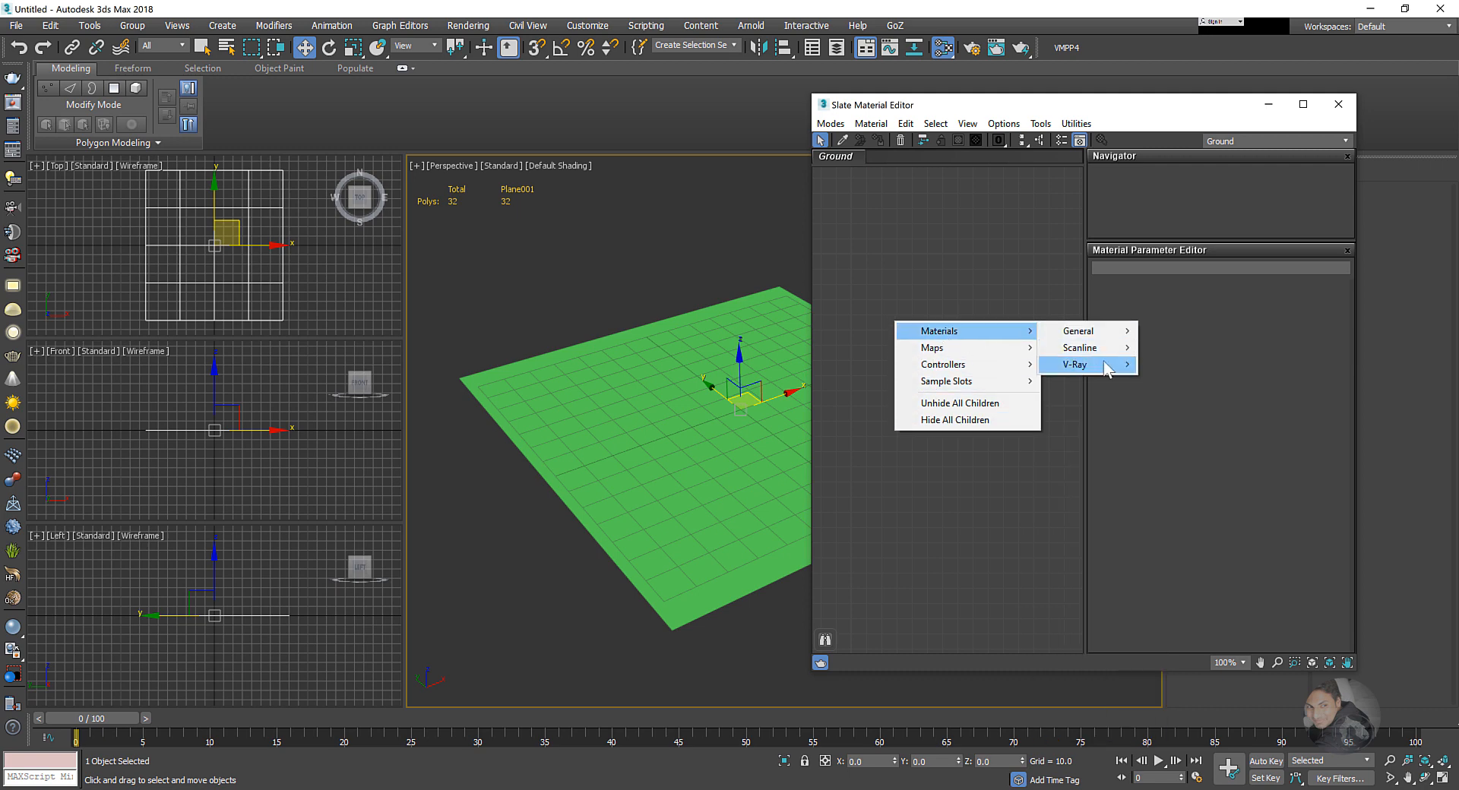
mouse_move(1115, 368)
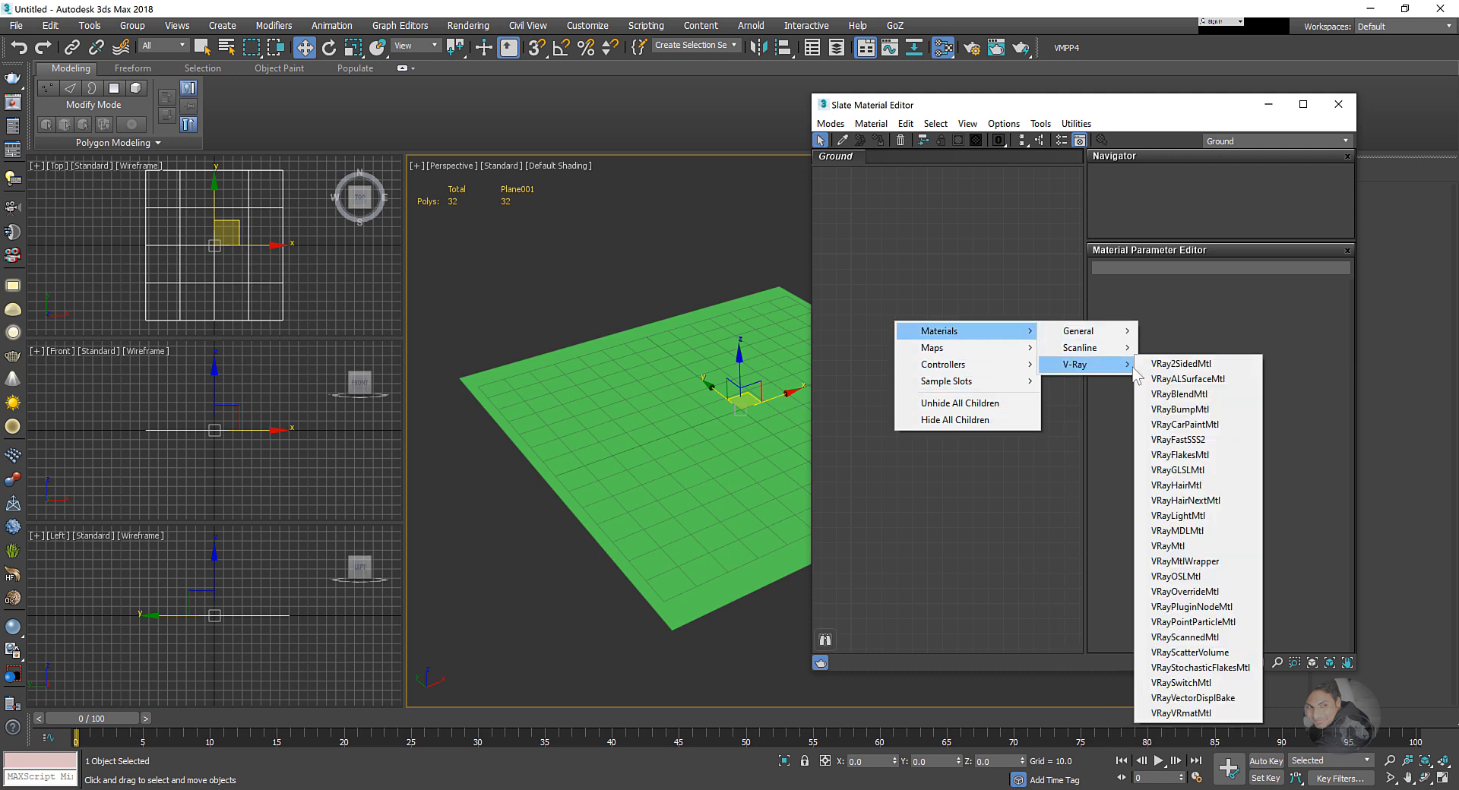
left_click(1181, 547)
left_click_drag(896, 325, 984, 219)
double_click(929, 275)
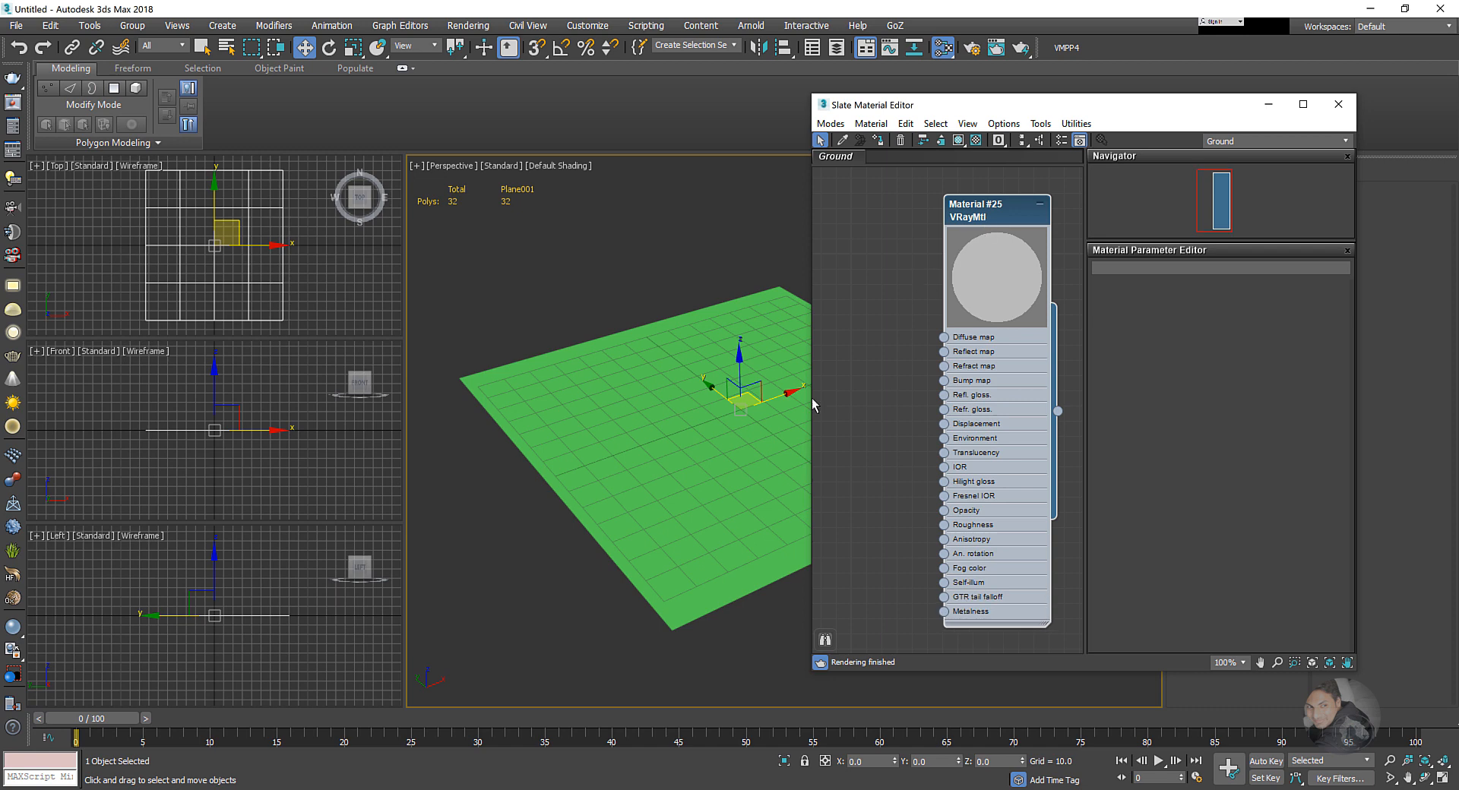
- Assign the VRayMtl material to the plane in the perspective view
scroll(688, 409, "down", 3)
scroll(675, 406, "up", 2)
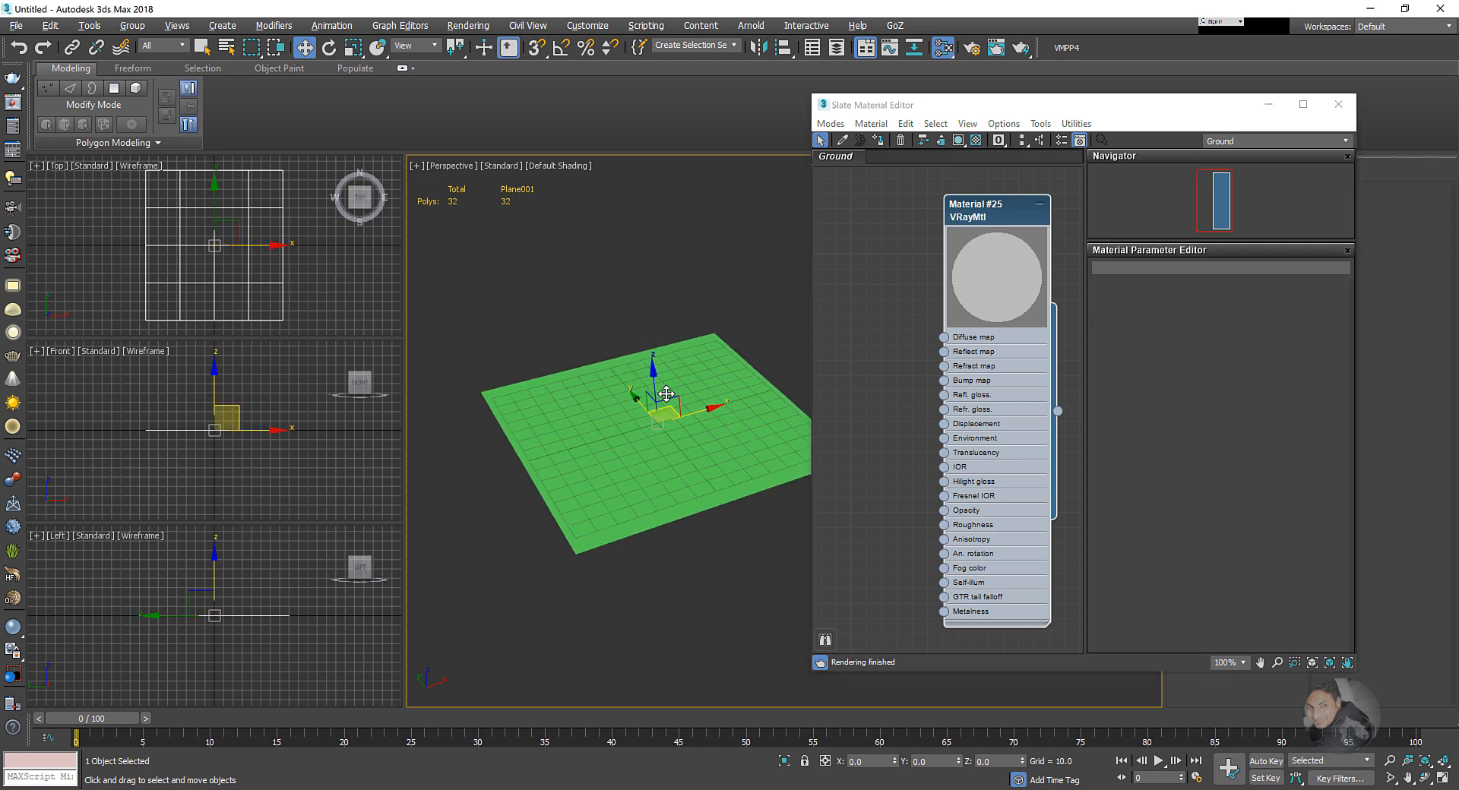
left_click_drag(1057, 411, 642, 451)
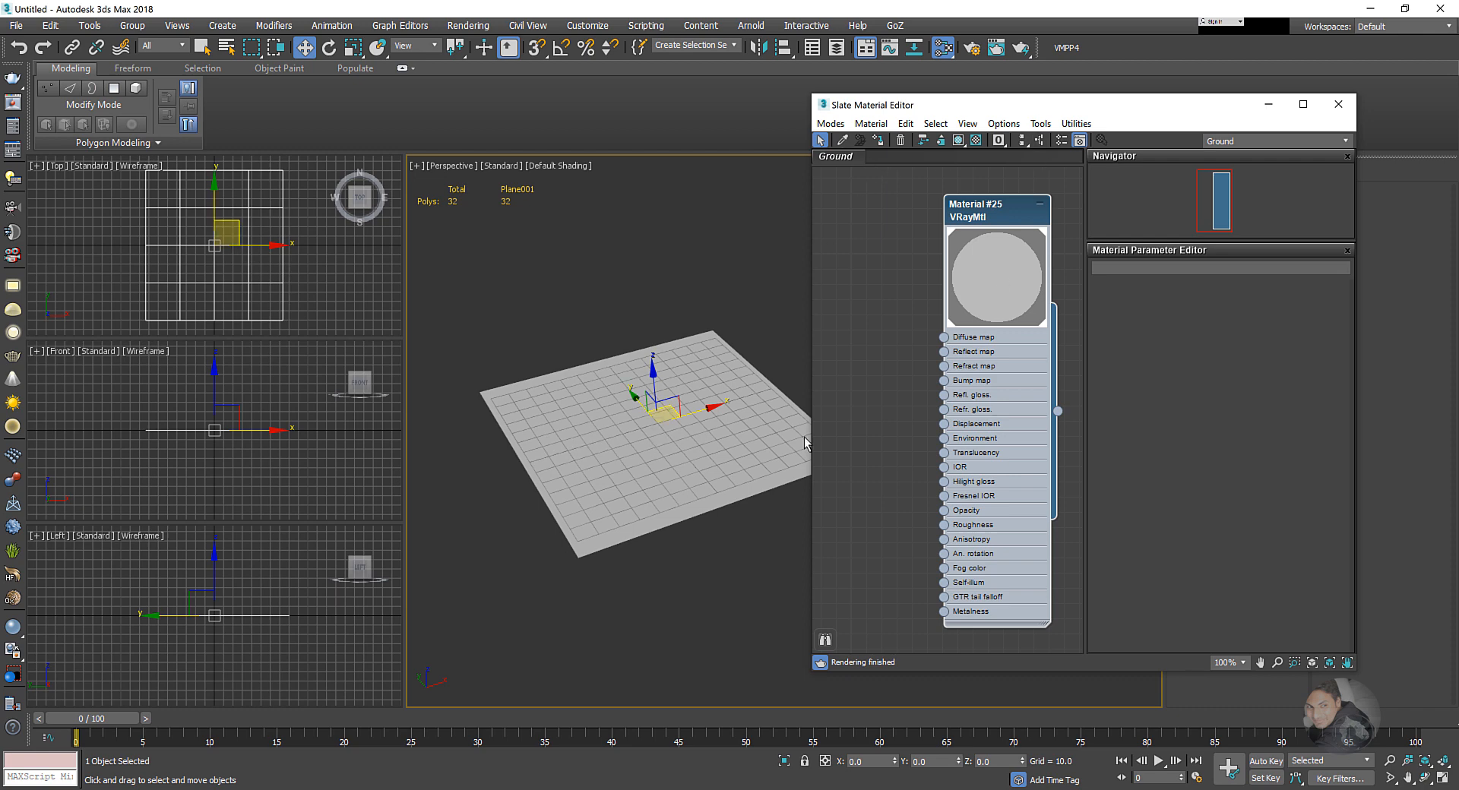
middle_click_drag(618, 421, 595, 443)
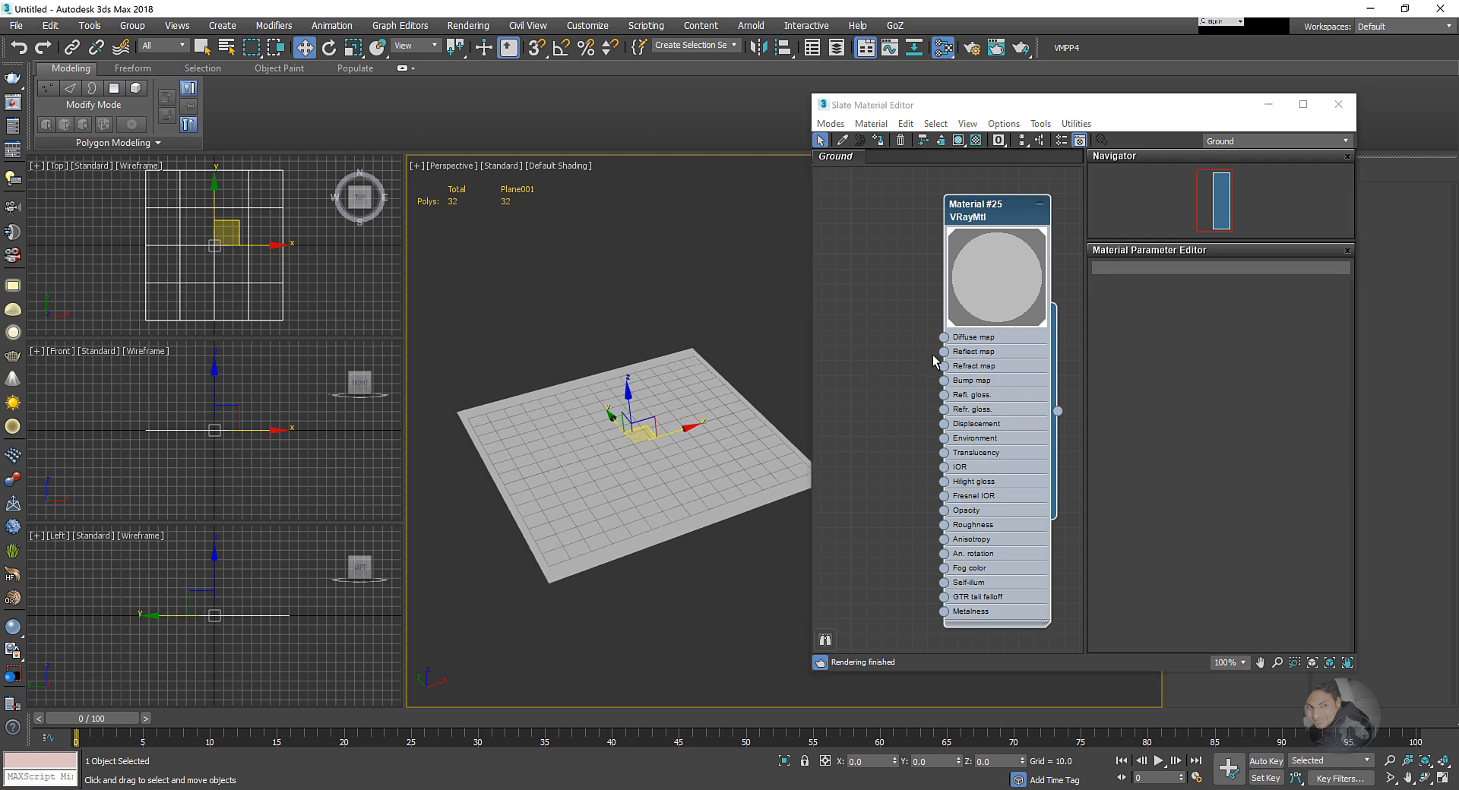
left_click_drag(943, 337, 893, 345)
mouse_move(946, 354)
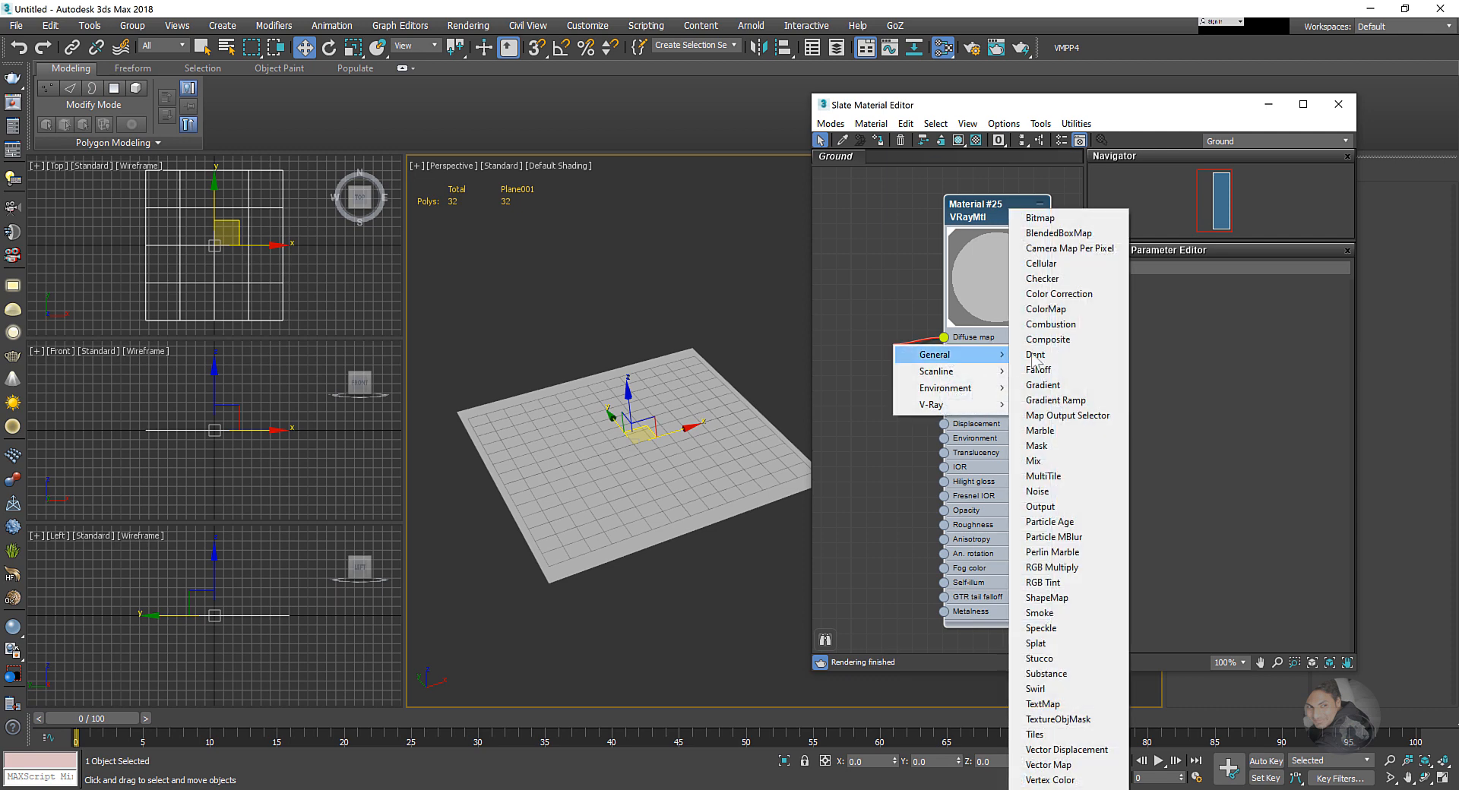
left_click(900, 263)
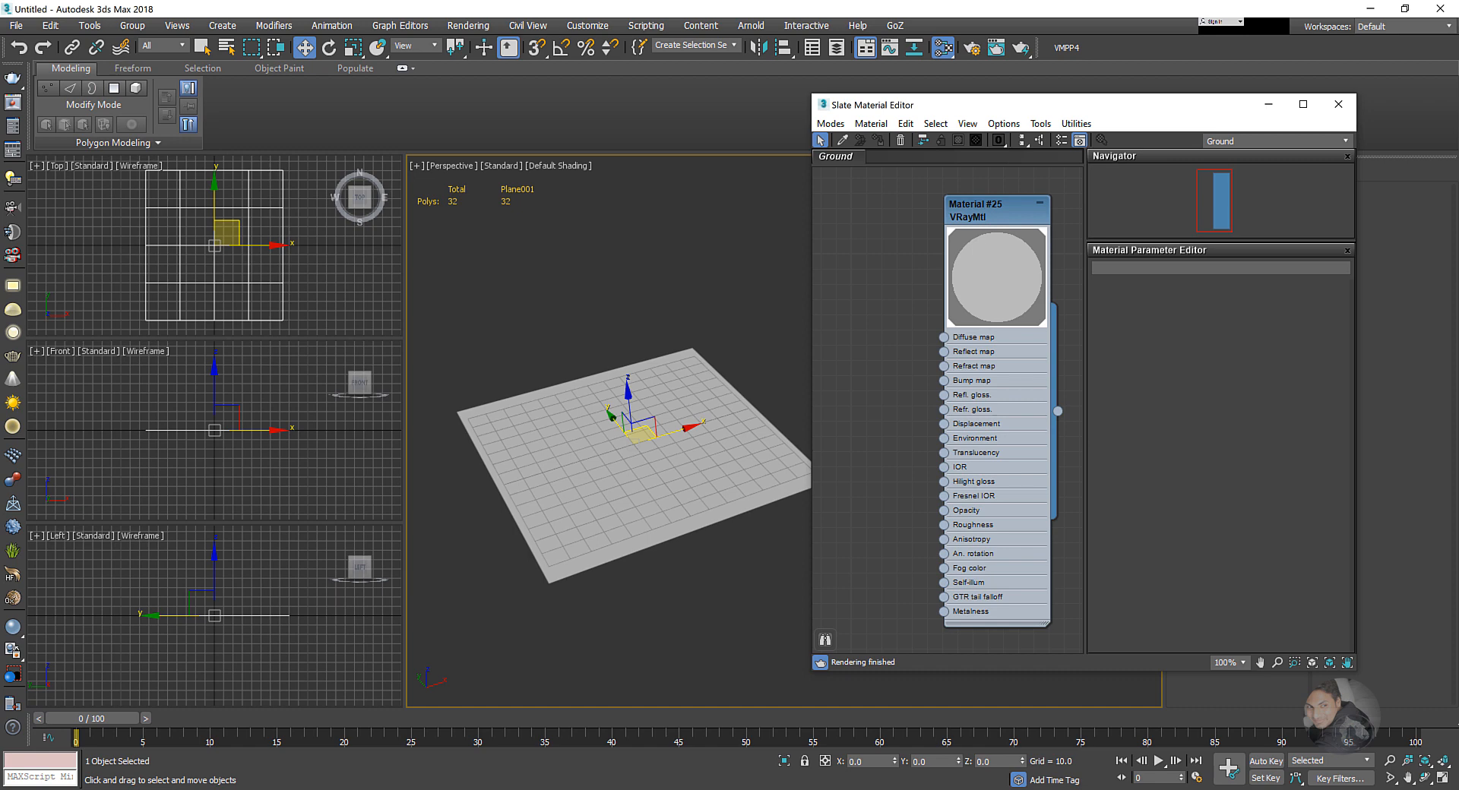
- Switch to File Explorer and open the New tree folder of exported maps inside Test\Texture
key("alt+Tab")
left_click(75, 128)
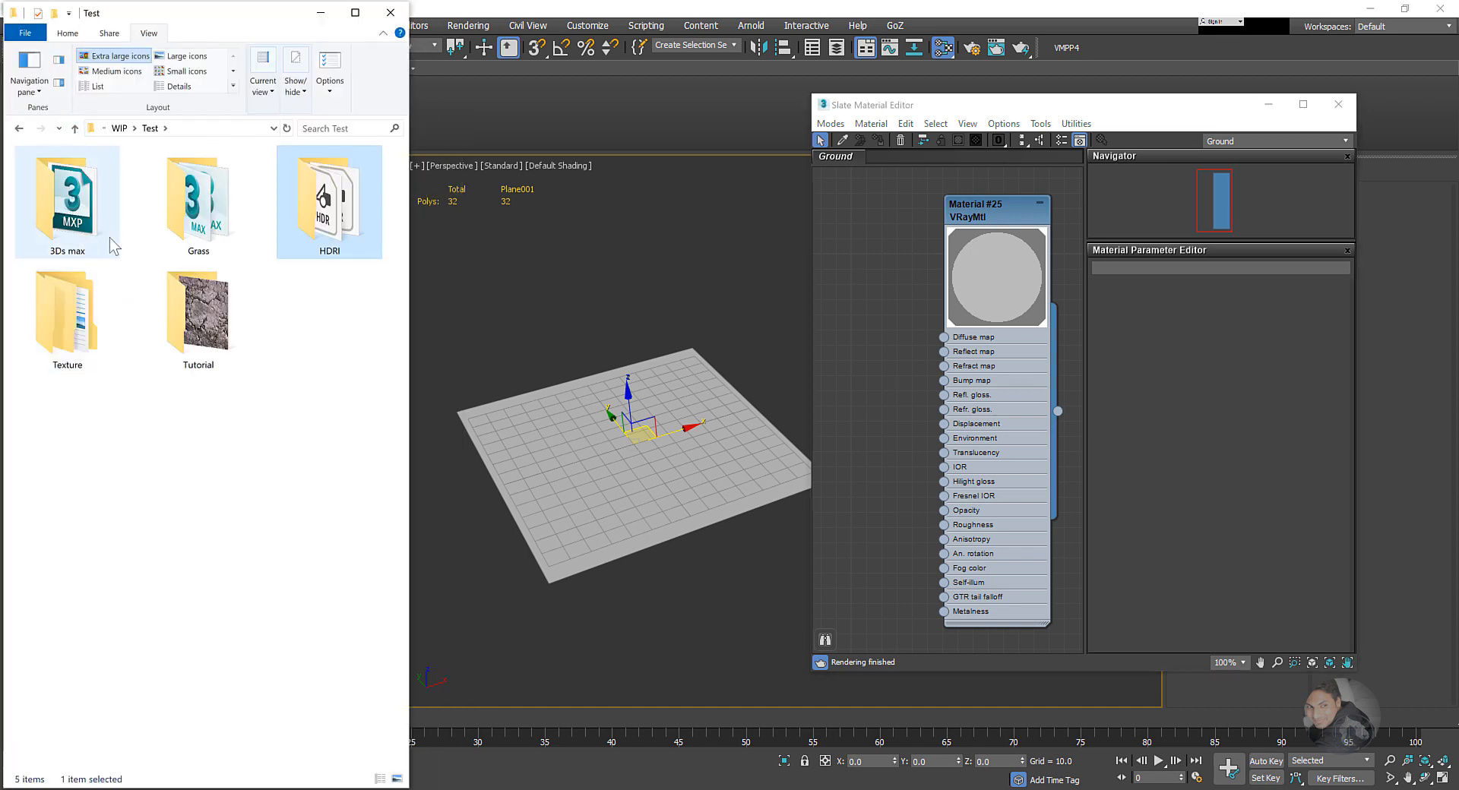
double_click(76, 323)
double_click(65, 198)
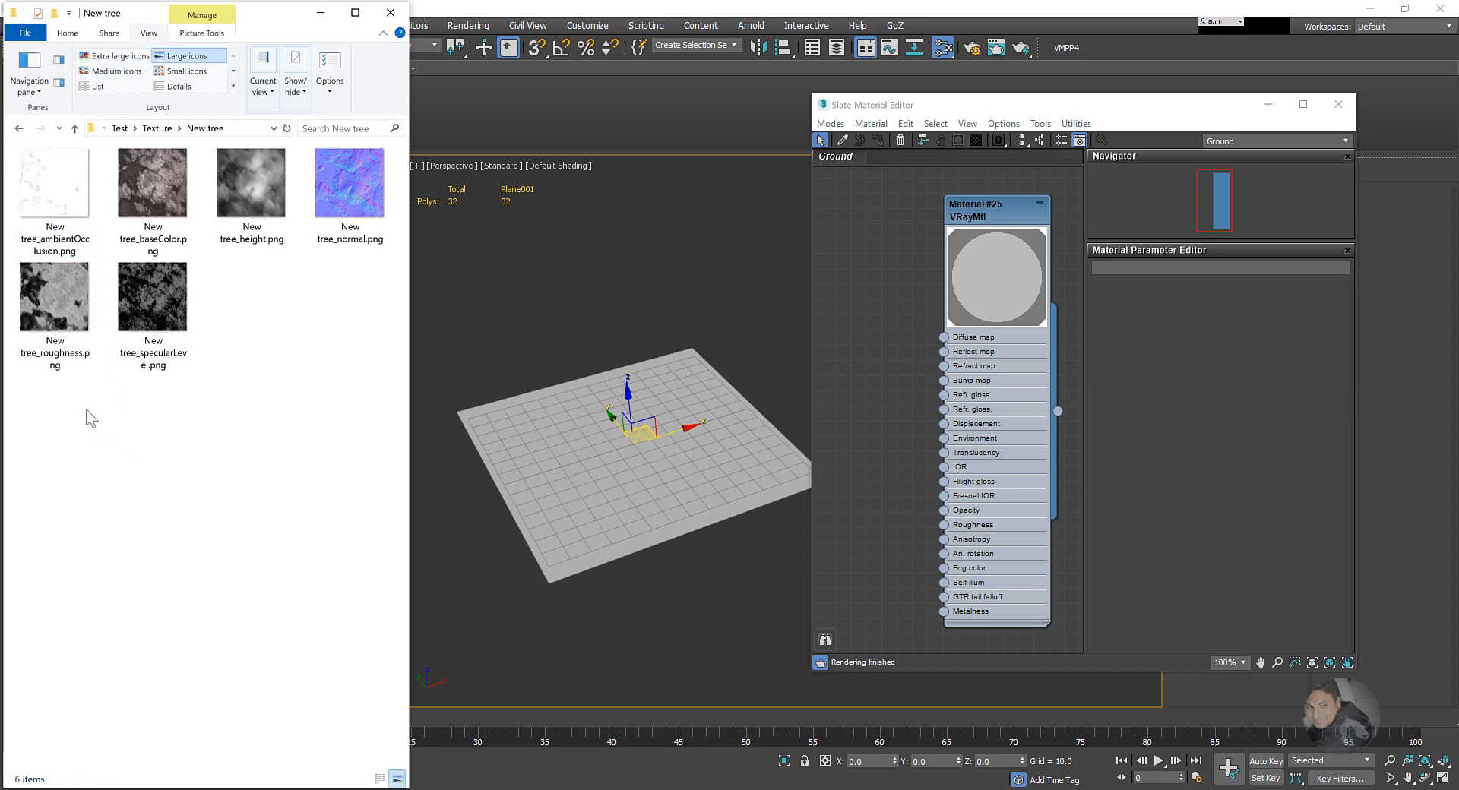
left_click_drag(17, 422, 310, 149)
left_click(202, 445)
- Bring the New tree baseColor, ambientOcclusion, height, normal, roughness and specularLevel PNGs into the Ground view as bitmap nodes
left_click_drag(157, 189, 864, 278)
key("alt+Tab")
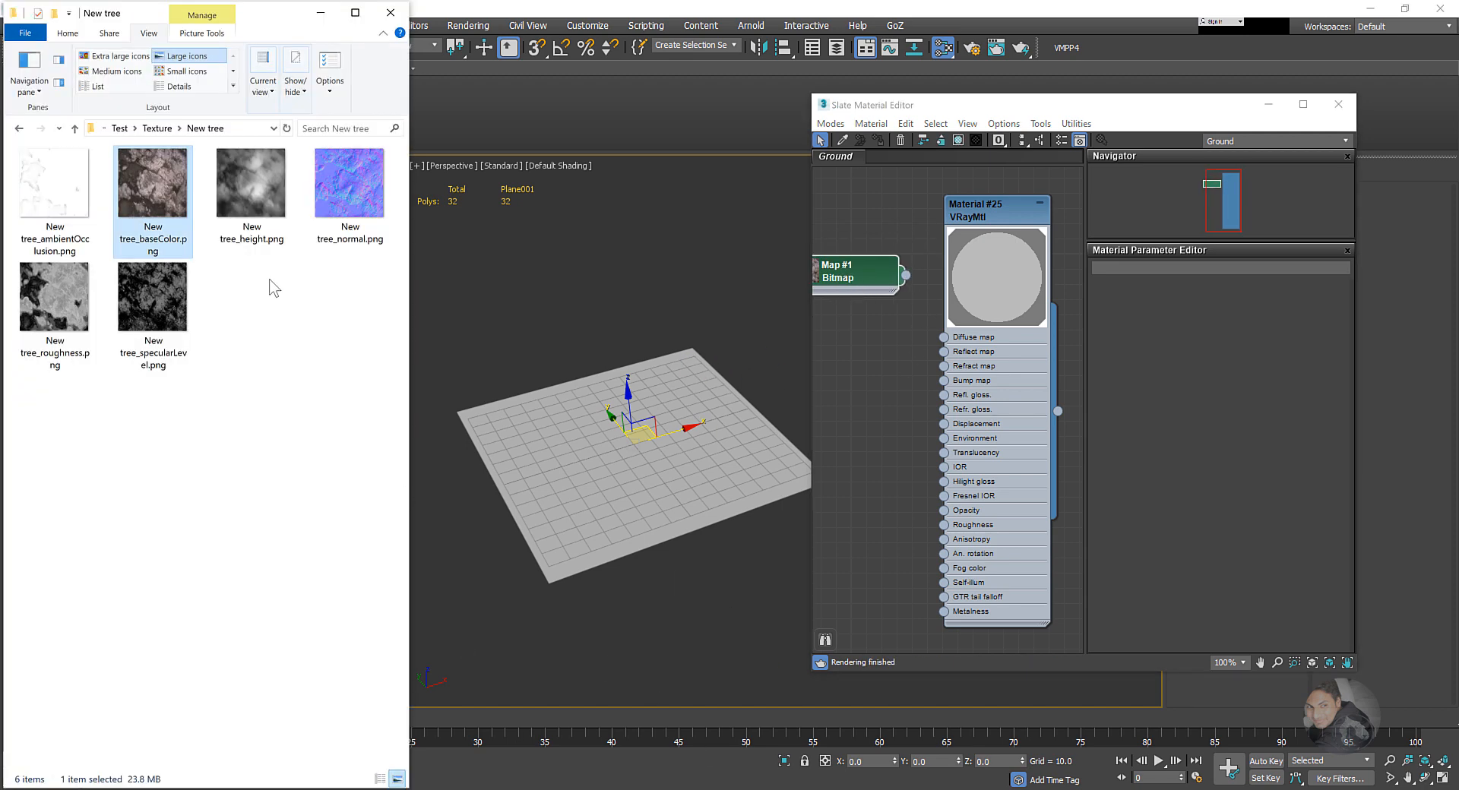
left_click(85, 190)
left_click_drag(886, 344, 884, 345)
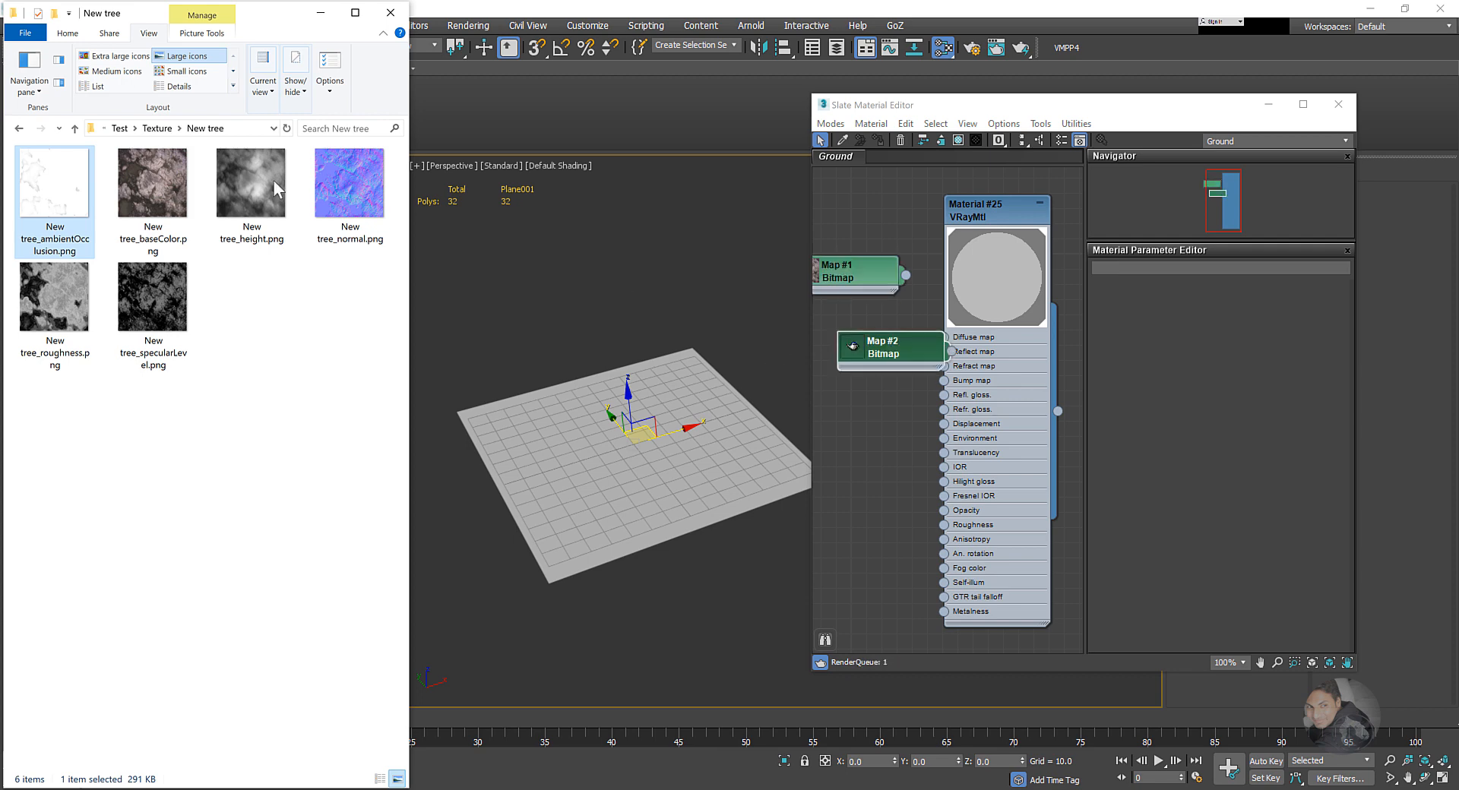
left_click(251, 186)
left_click_drag(358, 192, 794, 357)
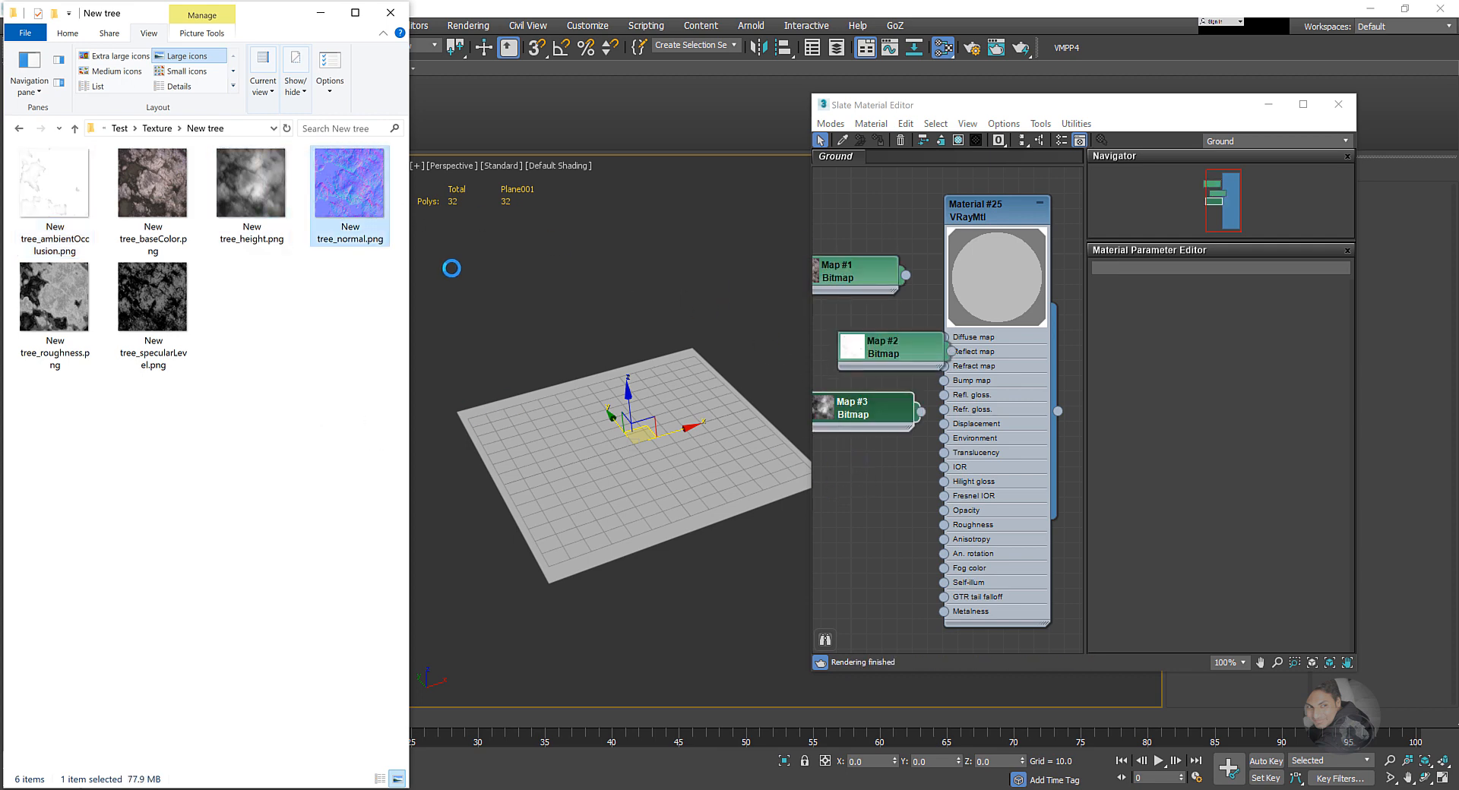
left_click_drag(53, 300, 884, 548)
left_click_drag(152, 300, 896, 595)
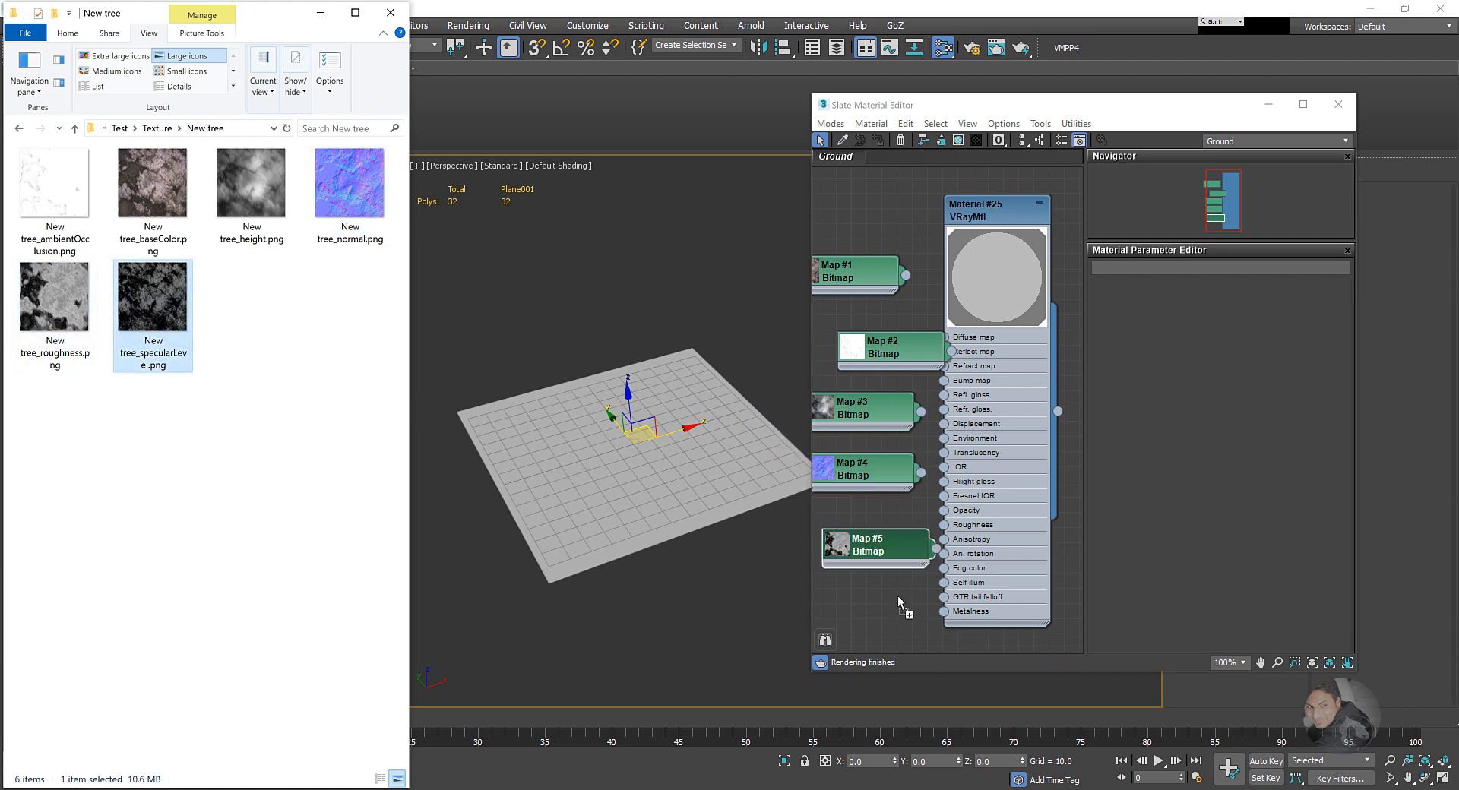
- Switch back to 3ds Max, then reposition and widen the Slate Material Editor to enlarge its node view
left_click(318, 13)
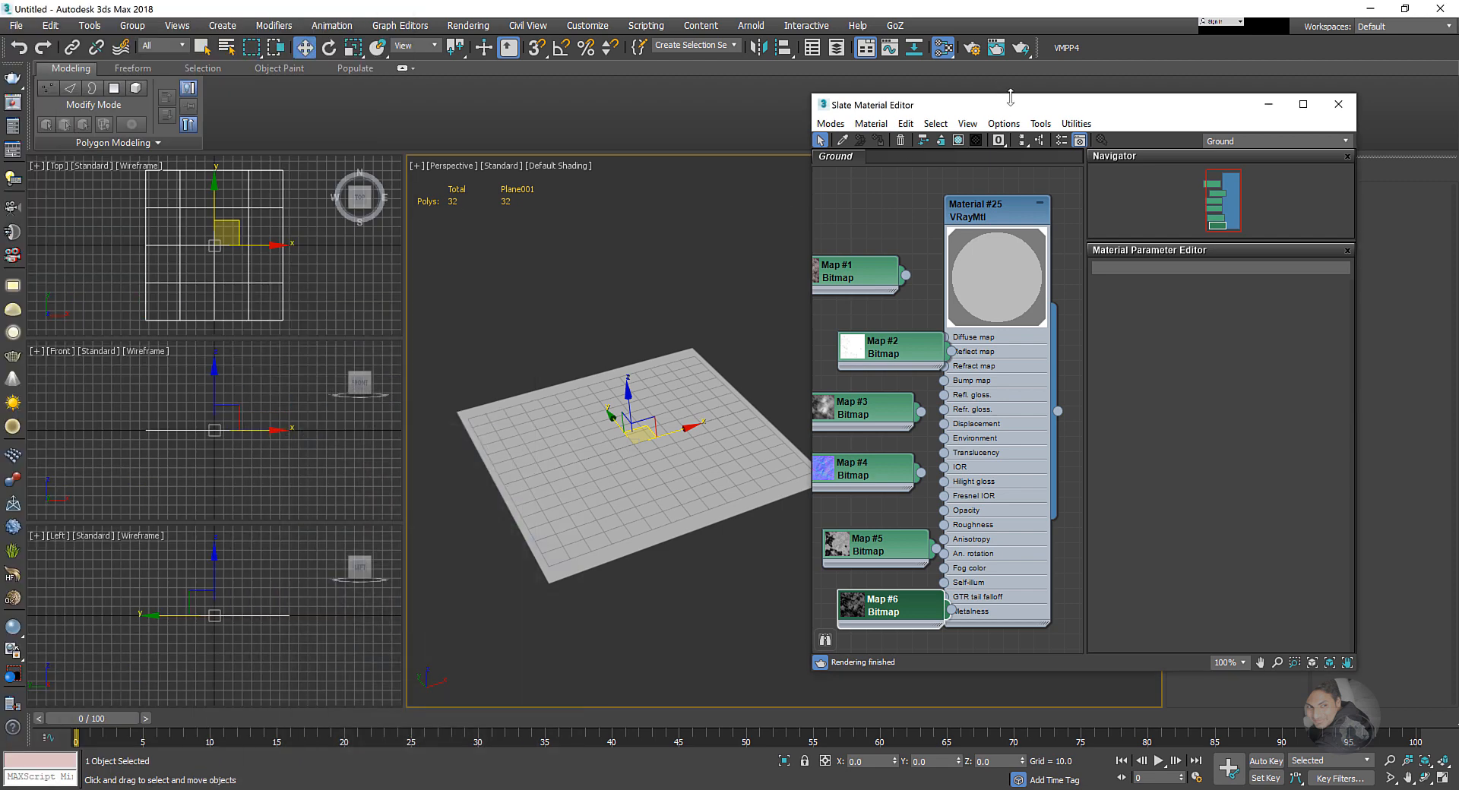
left_click_drag(1009, 102, 742, 54)
left_click_drag(1085, 622, 1335, 682)
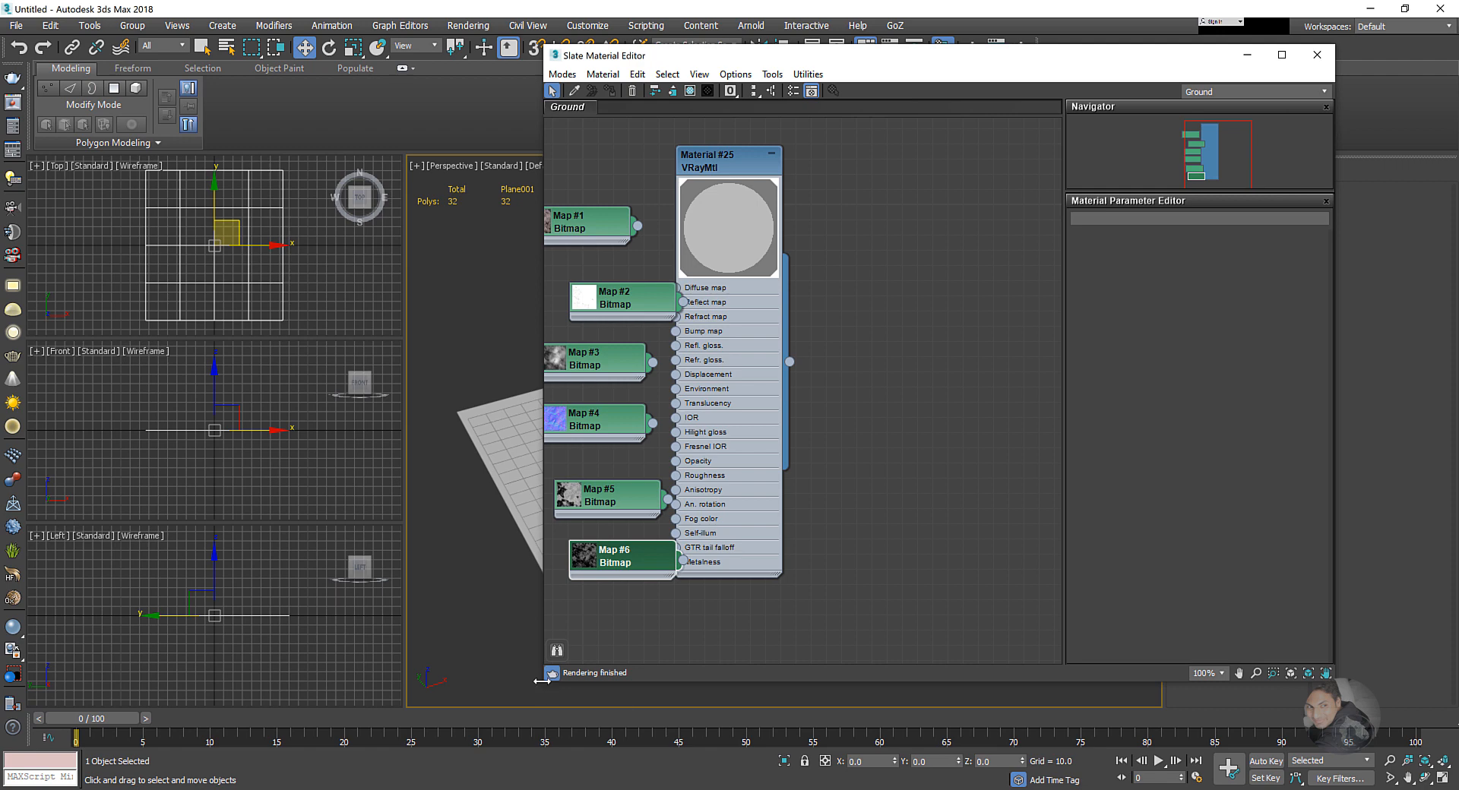
left_click_drag(546, 677, 428, 679)
- Spread the six bitmap nodes into a loose column well clear of the VRayMtl node's map inputs
middle_click_drag(693, 462, 919, 410)
left_click_drag(689, 230, 566, 200)
left_click_drag(702, 292, 520, 232)
left_click_drag(668, 345, 532, 315)
left_click_drag(669, 407, 501, 376)
left_click_drag(744, 480, 578, 449)
left_click_drag(709, 549, 572, 549)
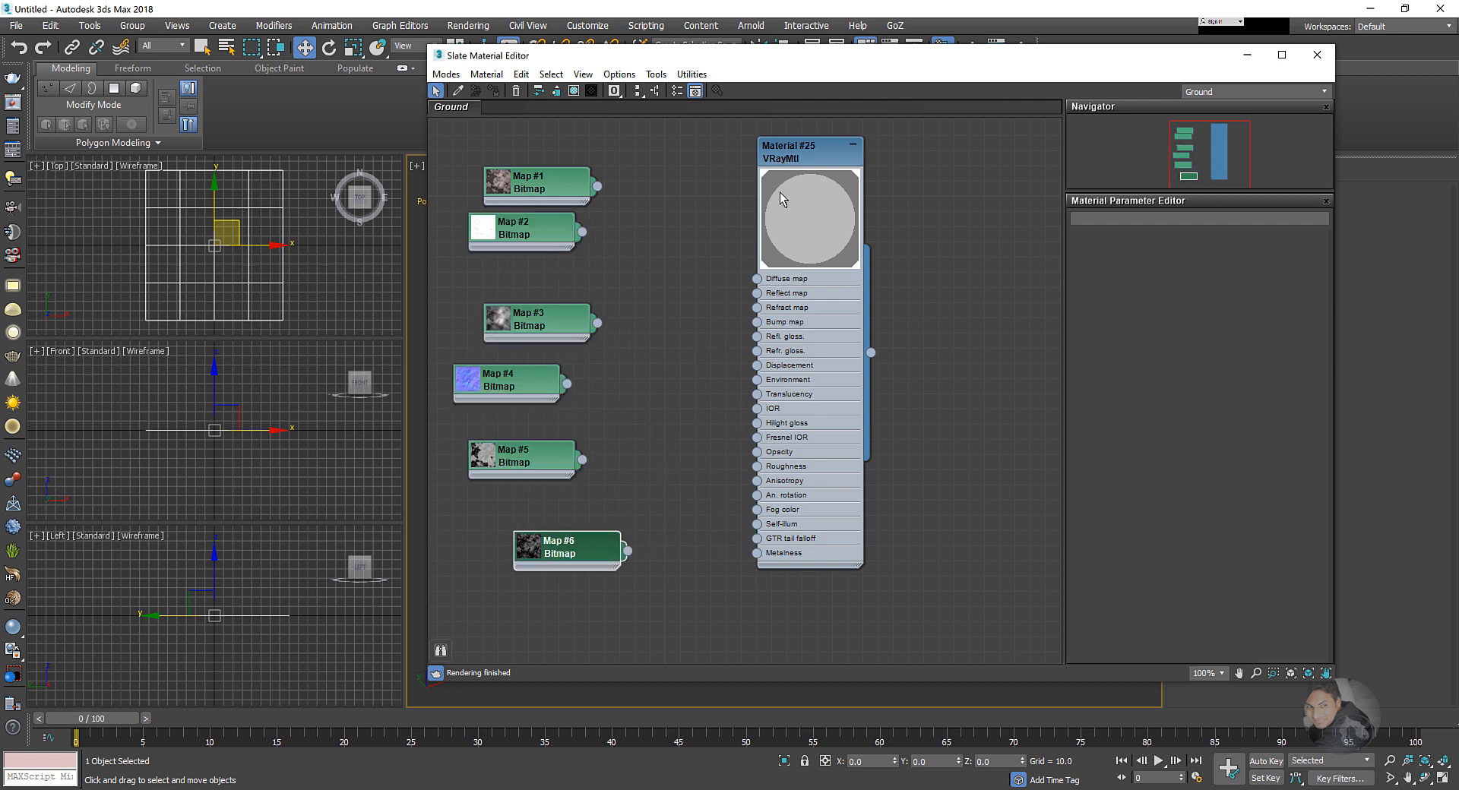
left_click_drag(790, 158, 866, 203)
middle_click_drag(741, 302, 782, 290)
scroll(710, 219, "up", 1)
middle_click_drag(712, 226, 715, 249)
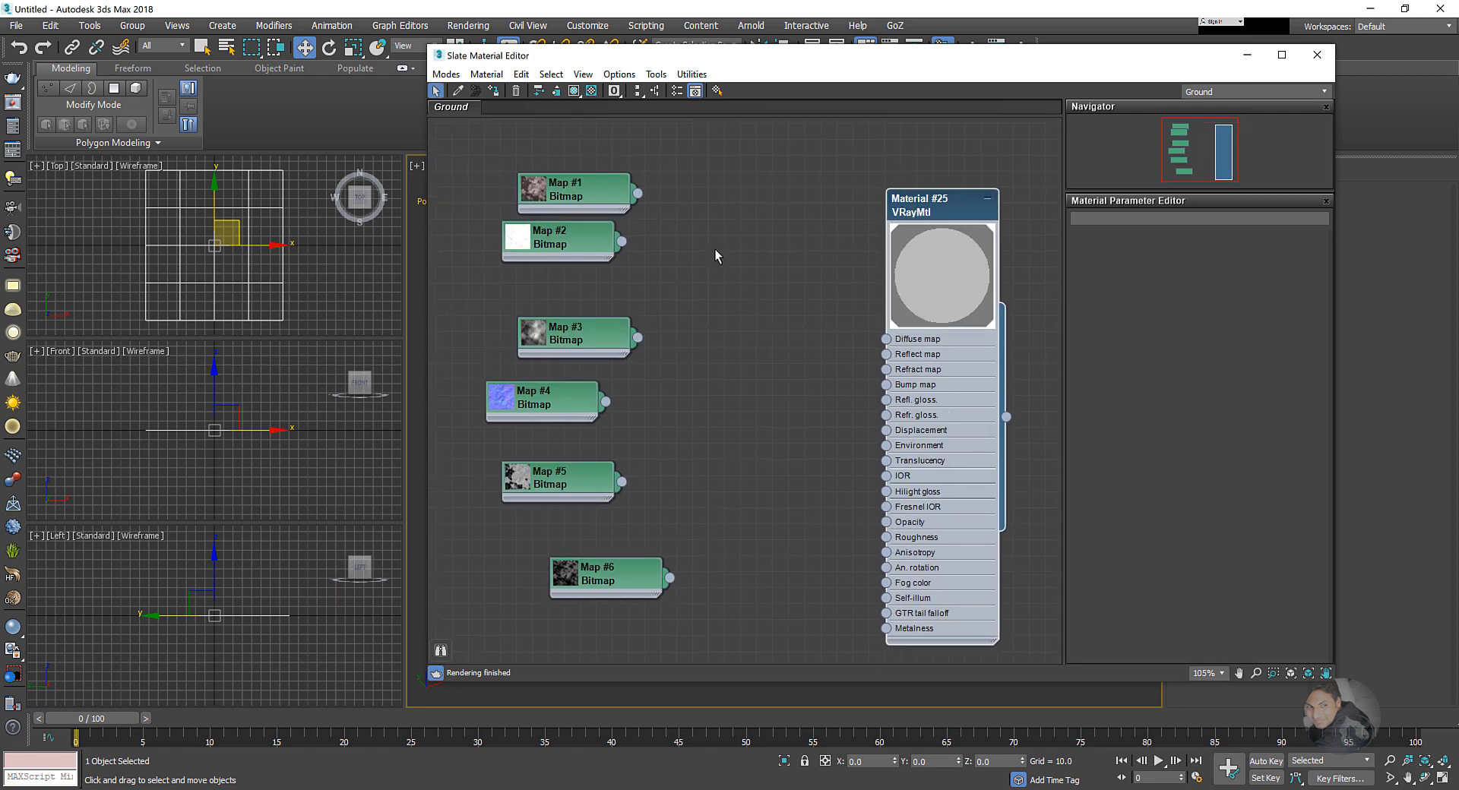
- Place the ambientOcclusion bitmap node above the baseColor node and the height bitmap node below the roughness node
left_click_drag(585, 200, 569, 184)
left_click_drag(564, 244, 564, 260)
double_click(564, 260)
double_click(563, 260)
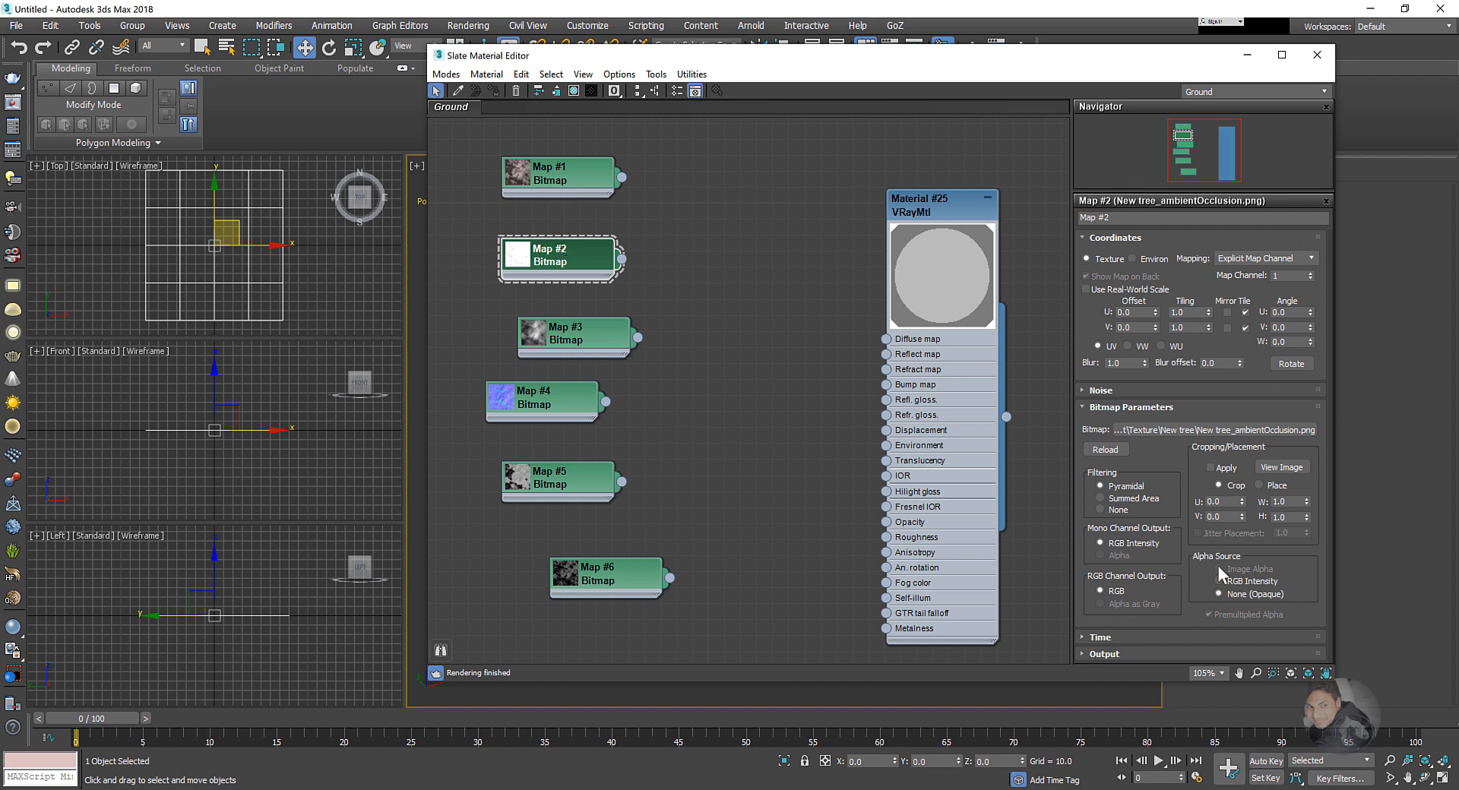
left_click_drag(570, 245, 570, 123)
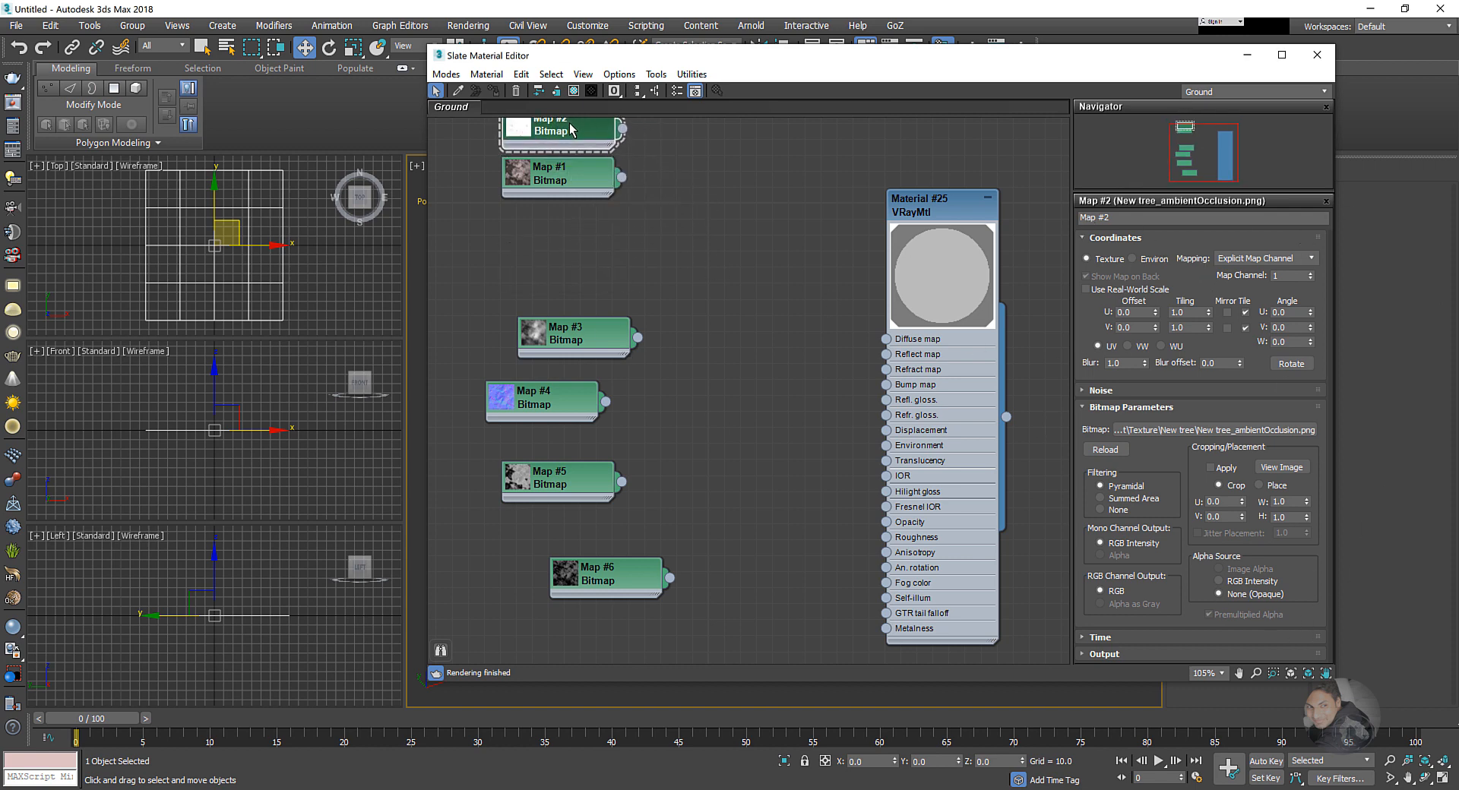
middle_click_drag(614, 239, 619, 268)
left_click_drag(555, 178, 569, 160)
left_click(555, 219)
mouse_move(546, 221)
left_mouse_down()
mouse_move(574, 214)
mouse_move(561, 220)
left_mouse_up()
left_click_drag(564, 381, 538, 578)
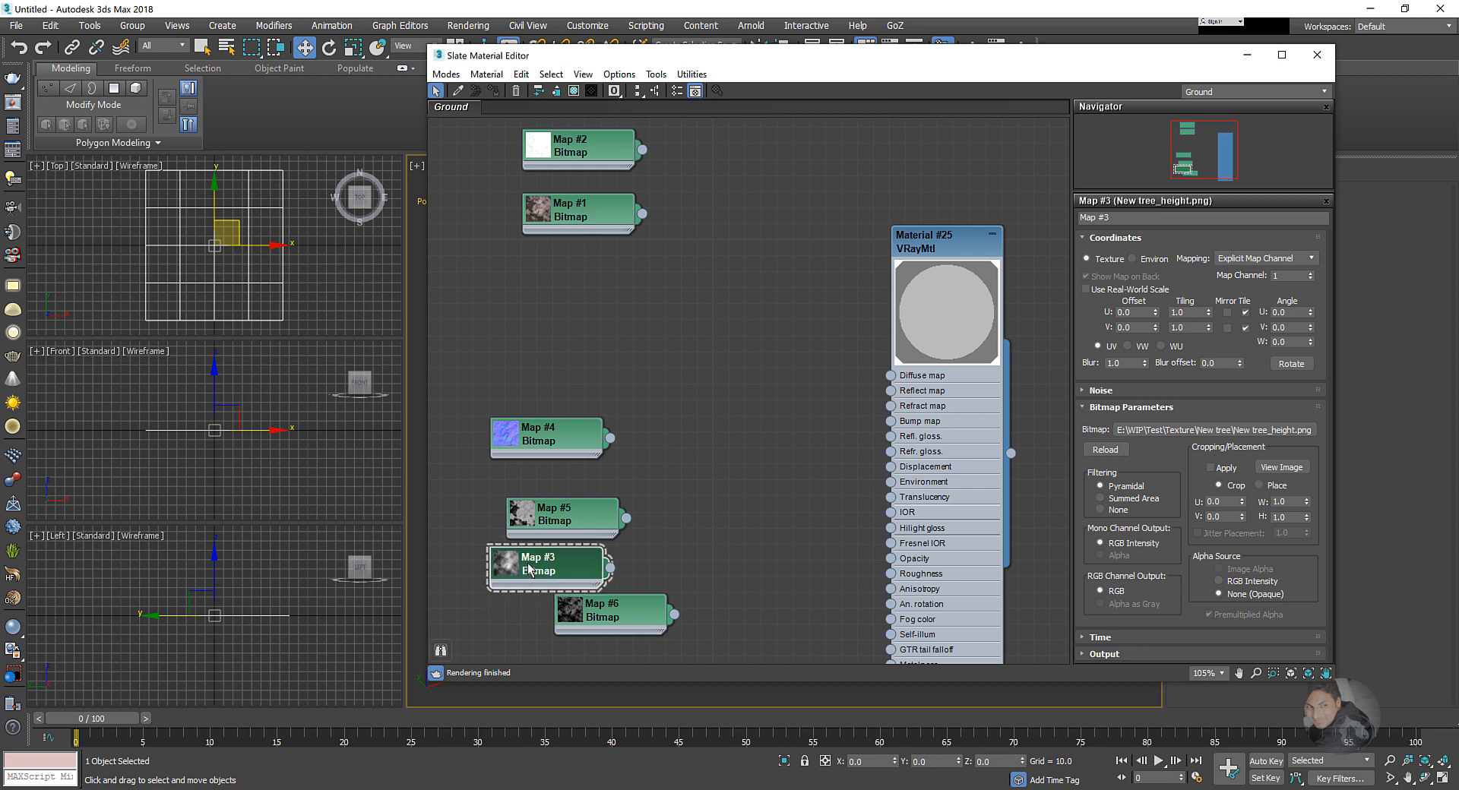
left_click_drag(537, 432, 536, 417)
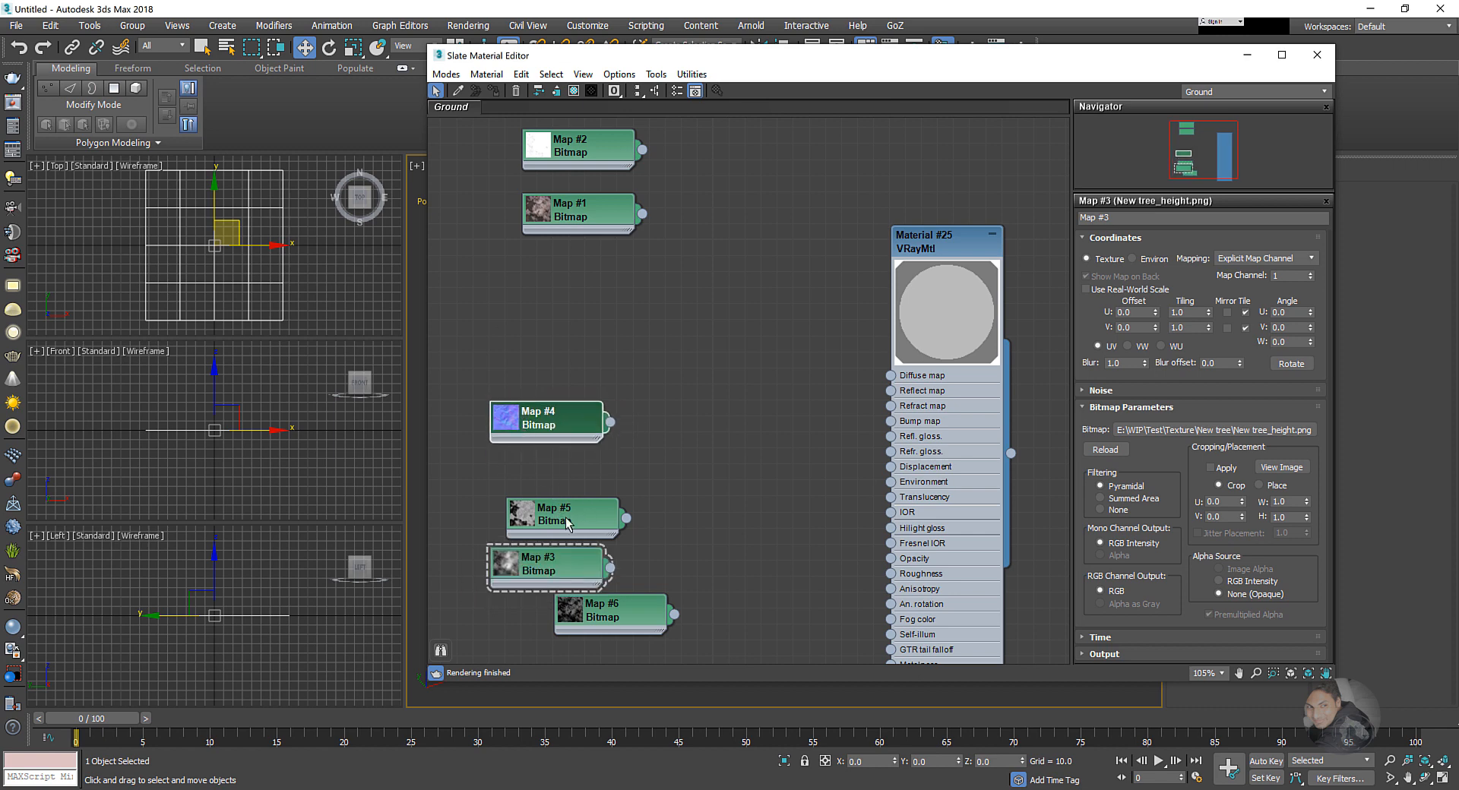
- Connect the roughness bitmap to the VRayMtl's Roughness input and the specularLevel bitmap to its Reflect map input
left_click_drag(566, 523, 891, 576)
left_click_drag(596, 350, 756, 577)
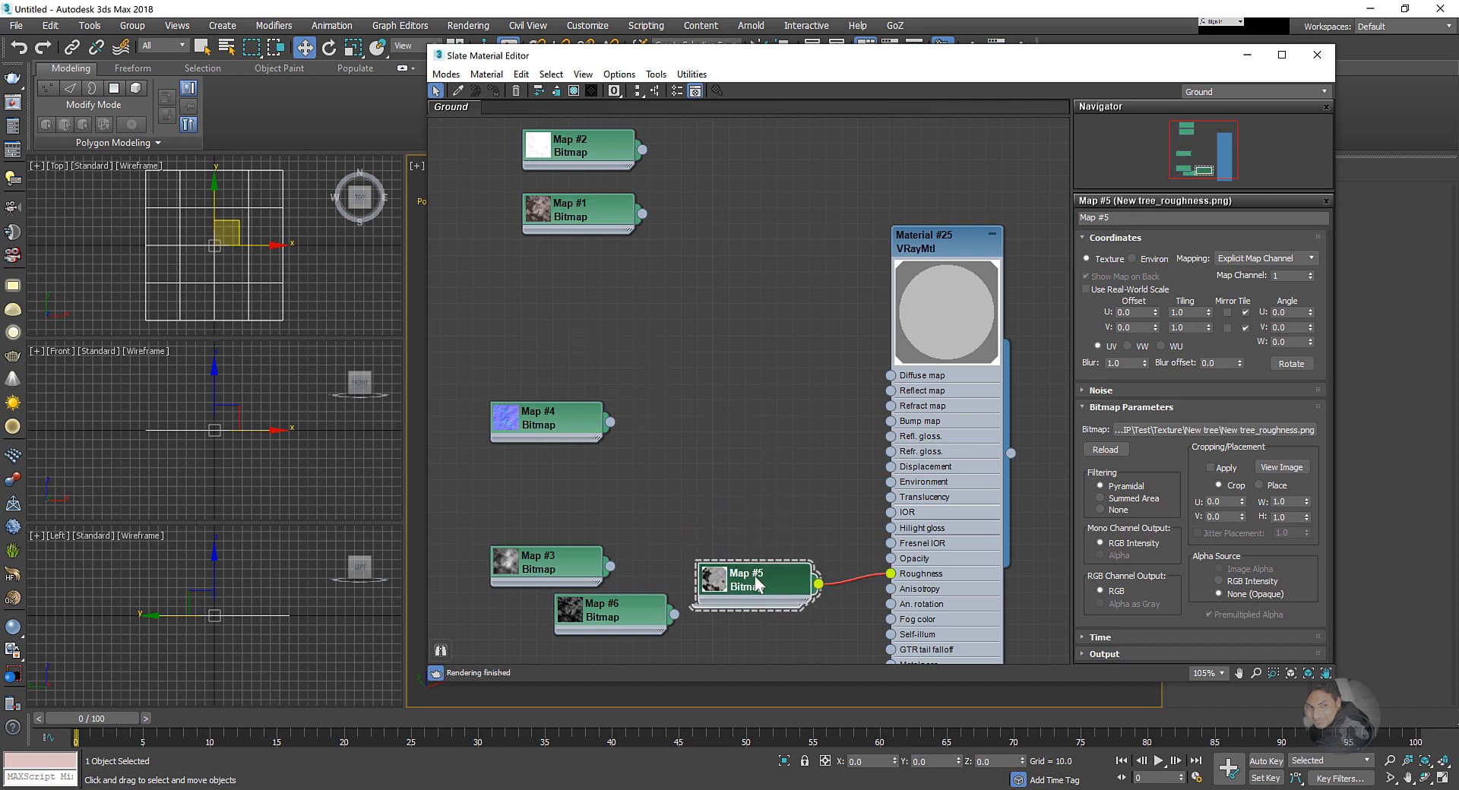
middle_click_drag(772, 484, 741, 429)
left_click(562, 563)
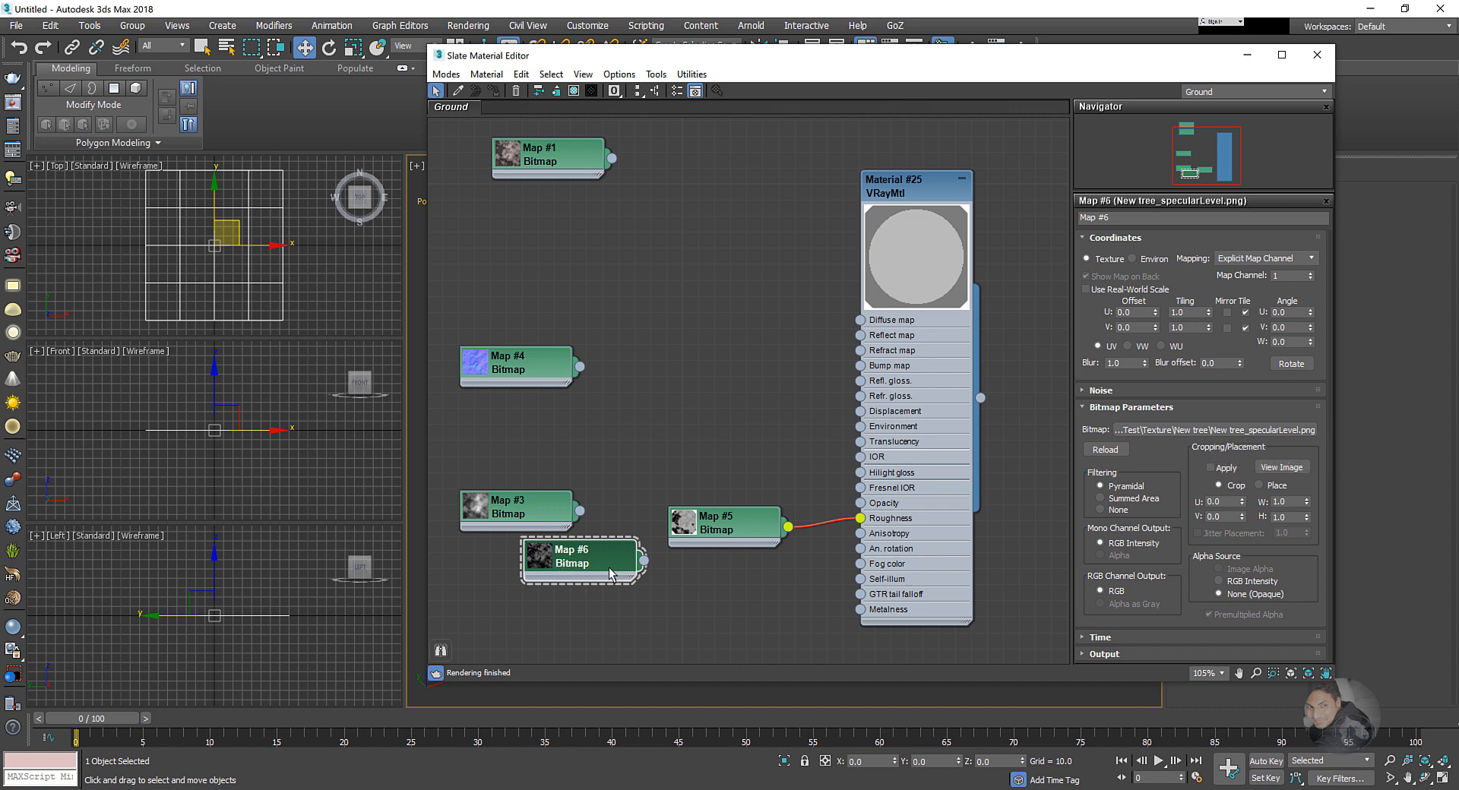
left_click_drag(558, 571, 610, 338)
middle_click_drag(637, 364, 639, 431)
scroll(640, 430, "up", 1)
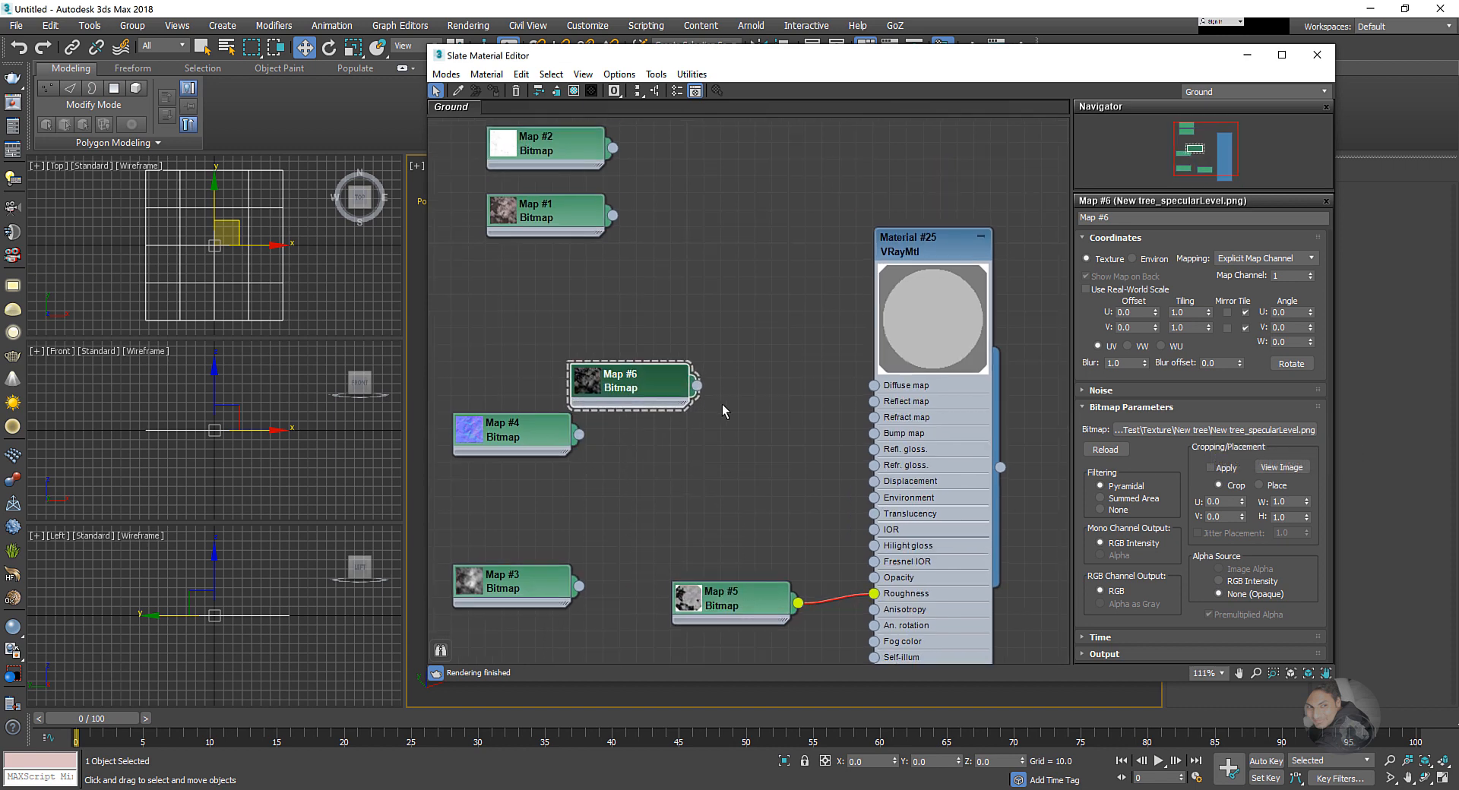
left_click_drag(810, 451, 874, 401)
scroll(688, 412, "down", 1)
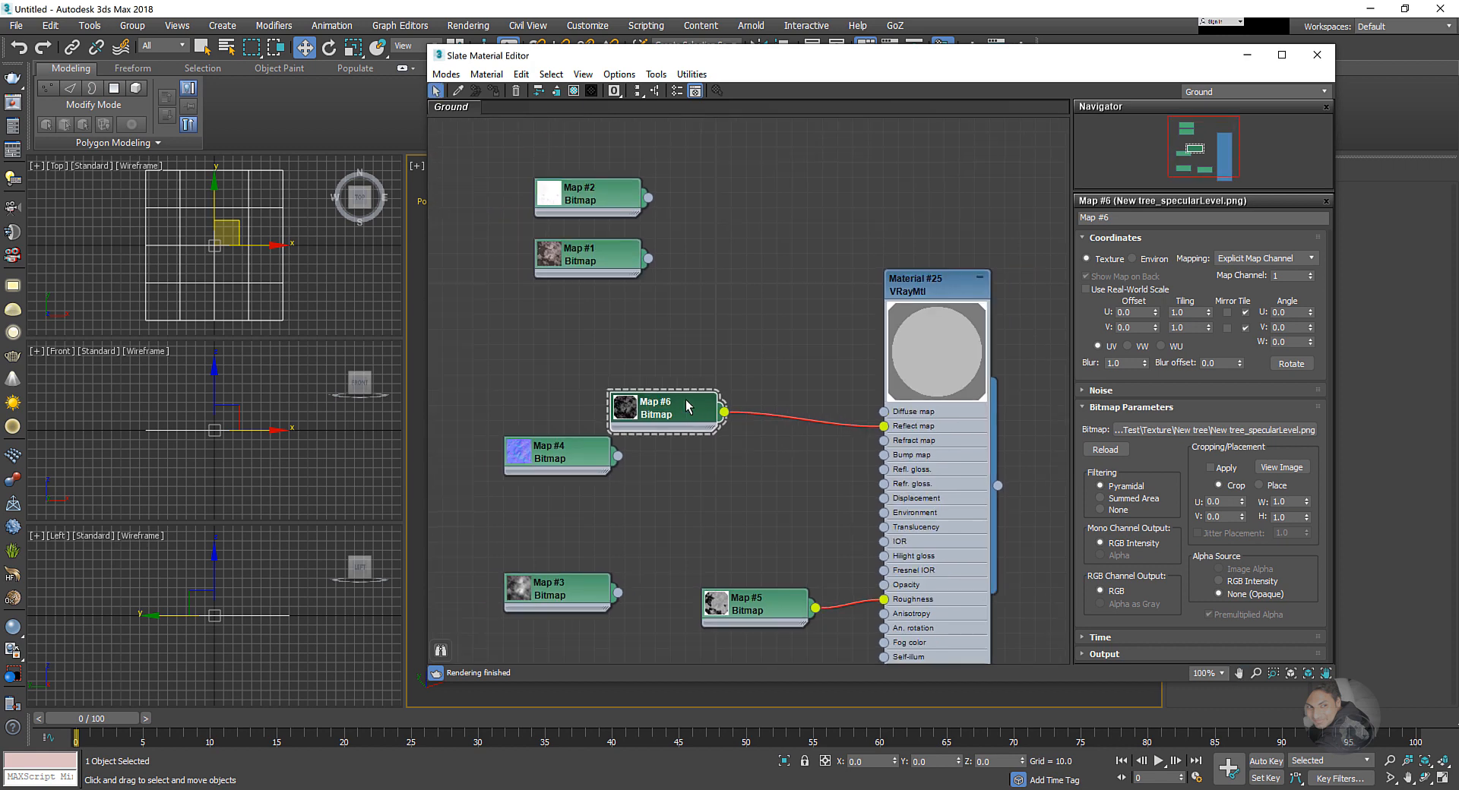
- Enlarge the normal bitmap node's preview and arrange the node between the specularLevel and height nodes
scroll(688, 408, "down", 1)
left_click_drag(553, 455, 609, 496)
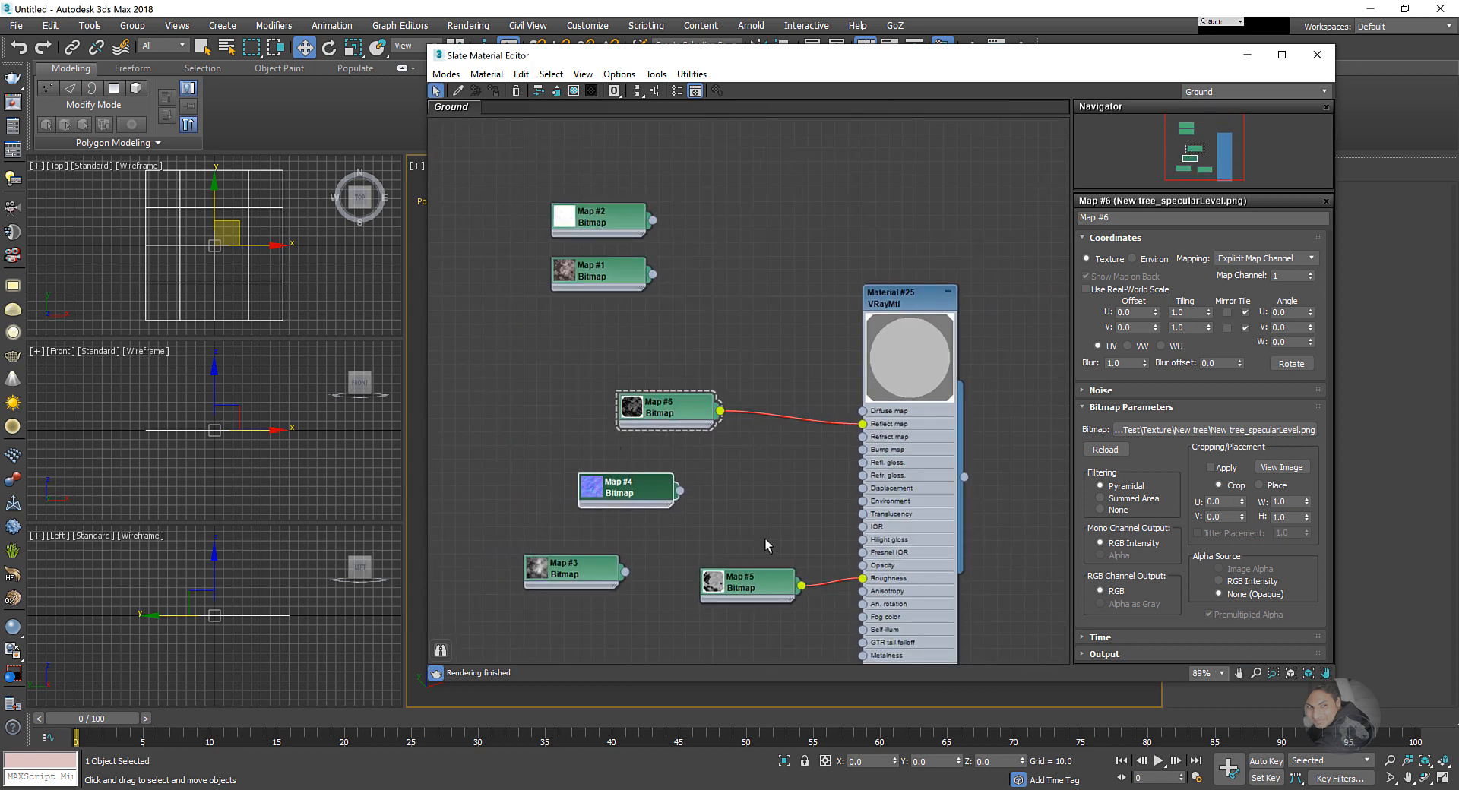
middle_click_drag(763, 518, 734, 435)
scroll(732, 427, "up", 1)
left_click_drag(573, 404, 520, 417)
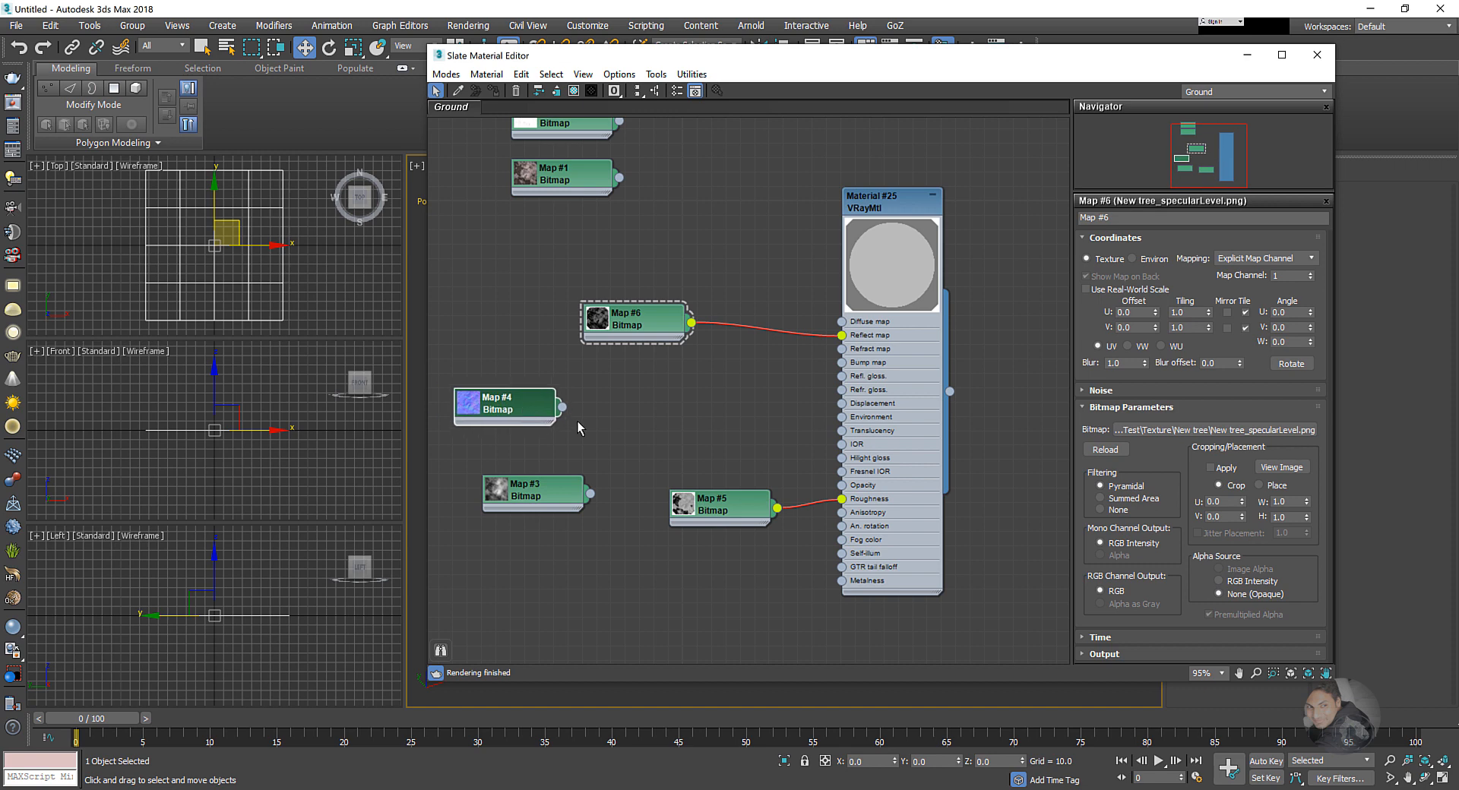
double_click(472, 405)
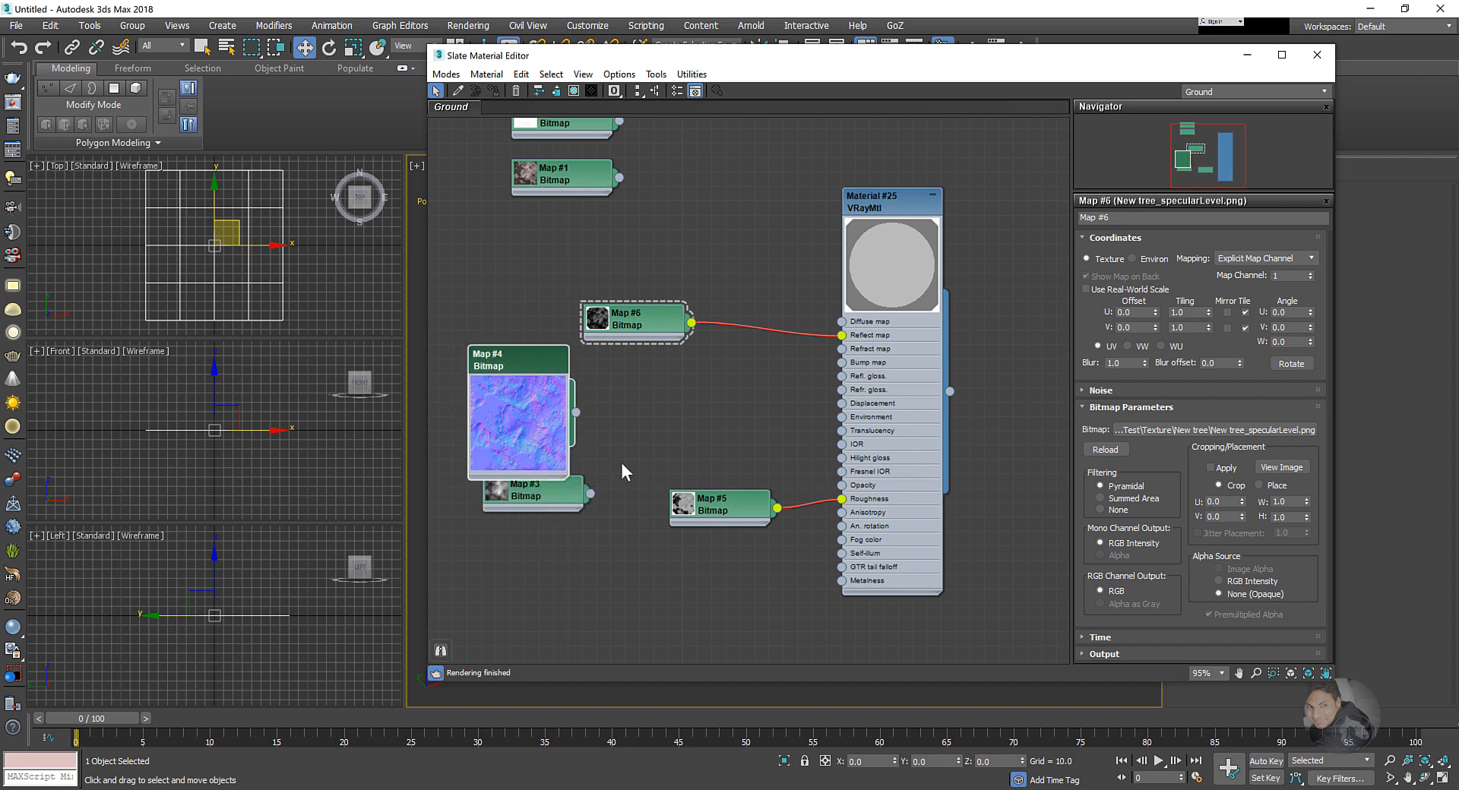
left_click_drag(506, 370, 521, 357)
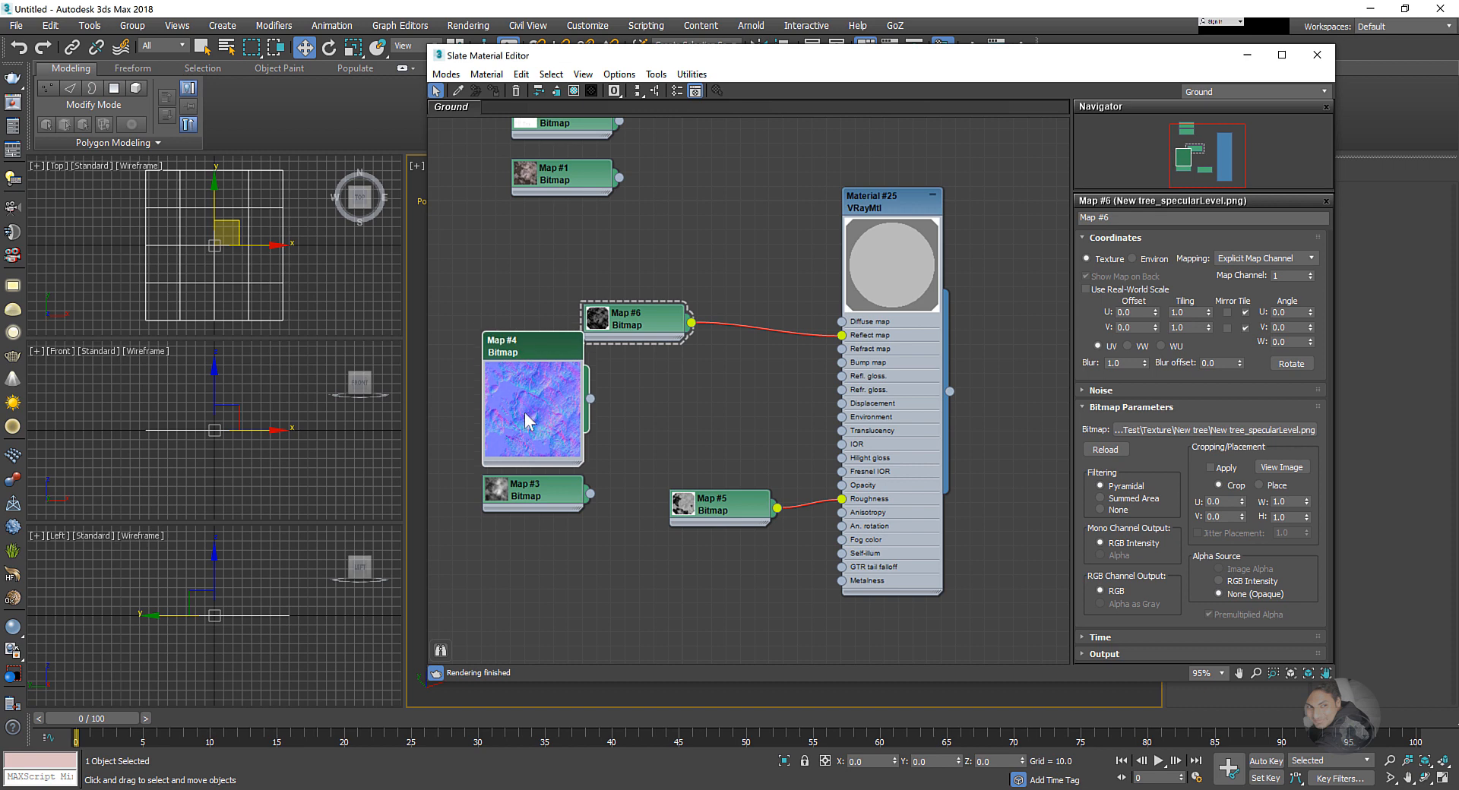
left_click_drag(866, 204, 879, 190)
left_click_drag(652, 323, 595, 280)
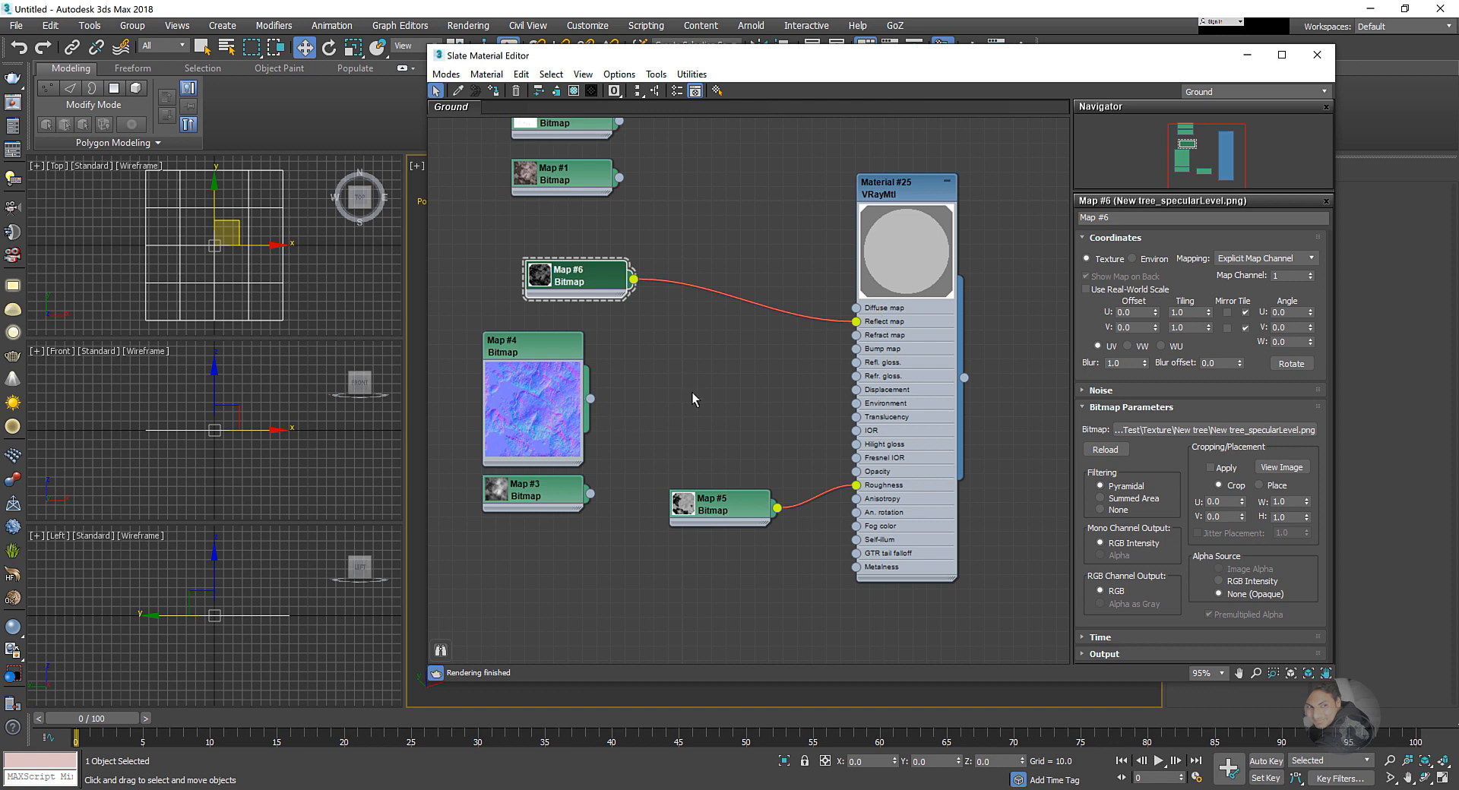
- Add a VRayNormalMap node, feed the normal bitmap into its Normal map input, and connect it to the VRayMtl's Bump map
middle_click_drag(656, 416, 668, 405)
right_click(672, 392)
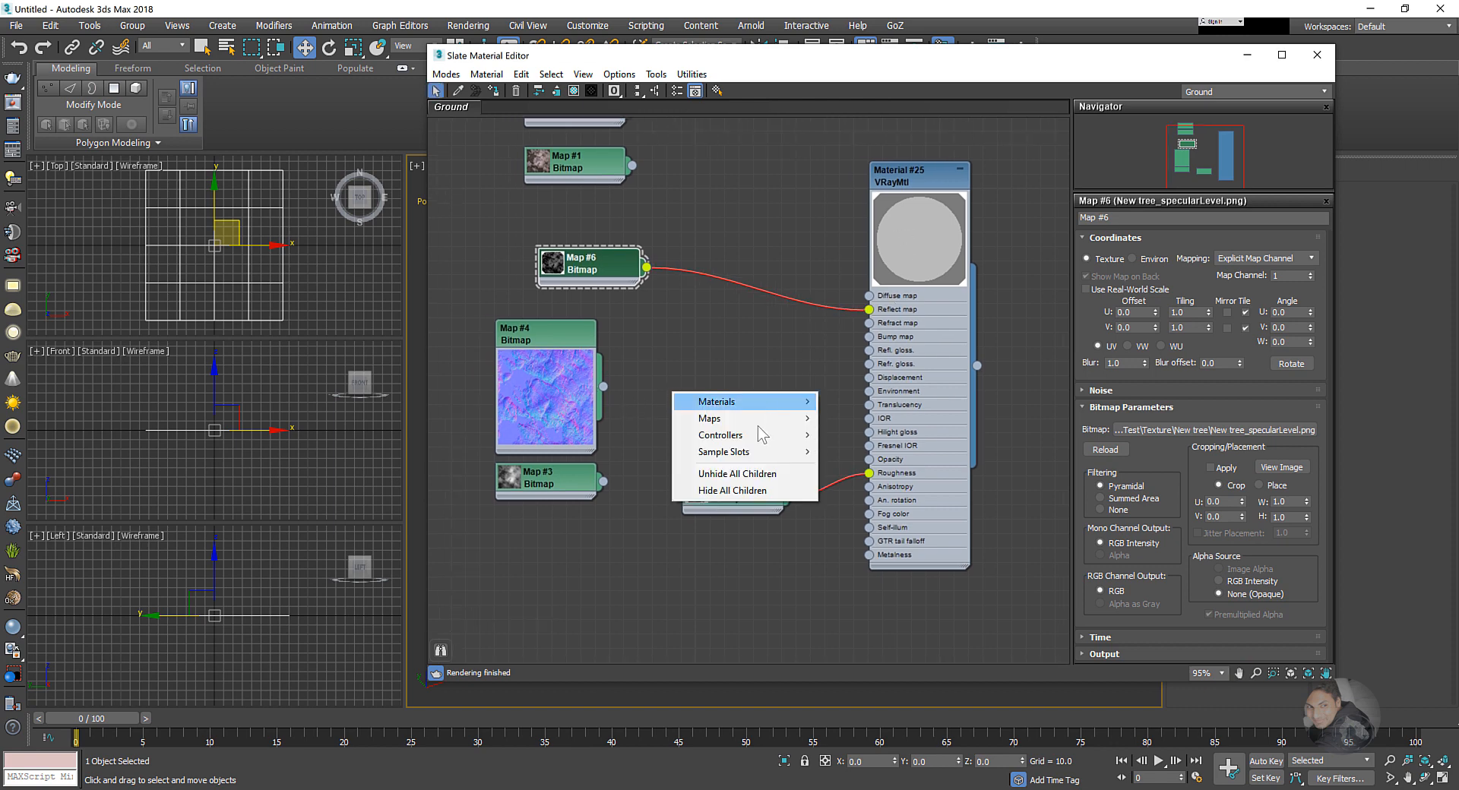
mouse_move(720, 415)
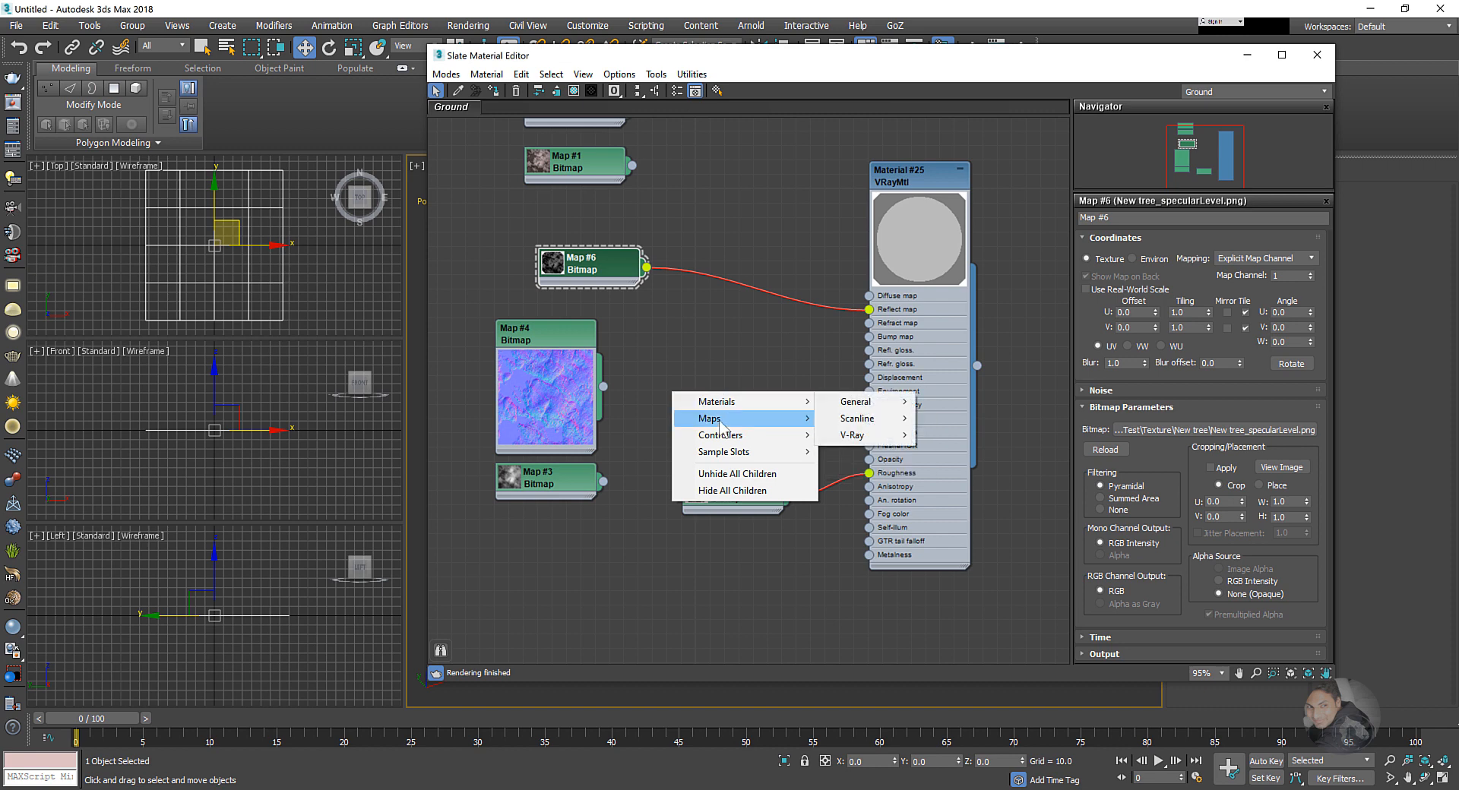
mouse_move(873, 471)
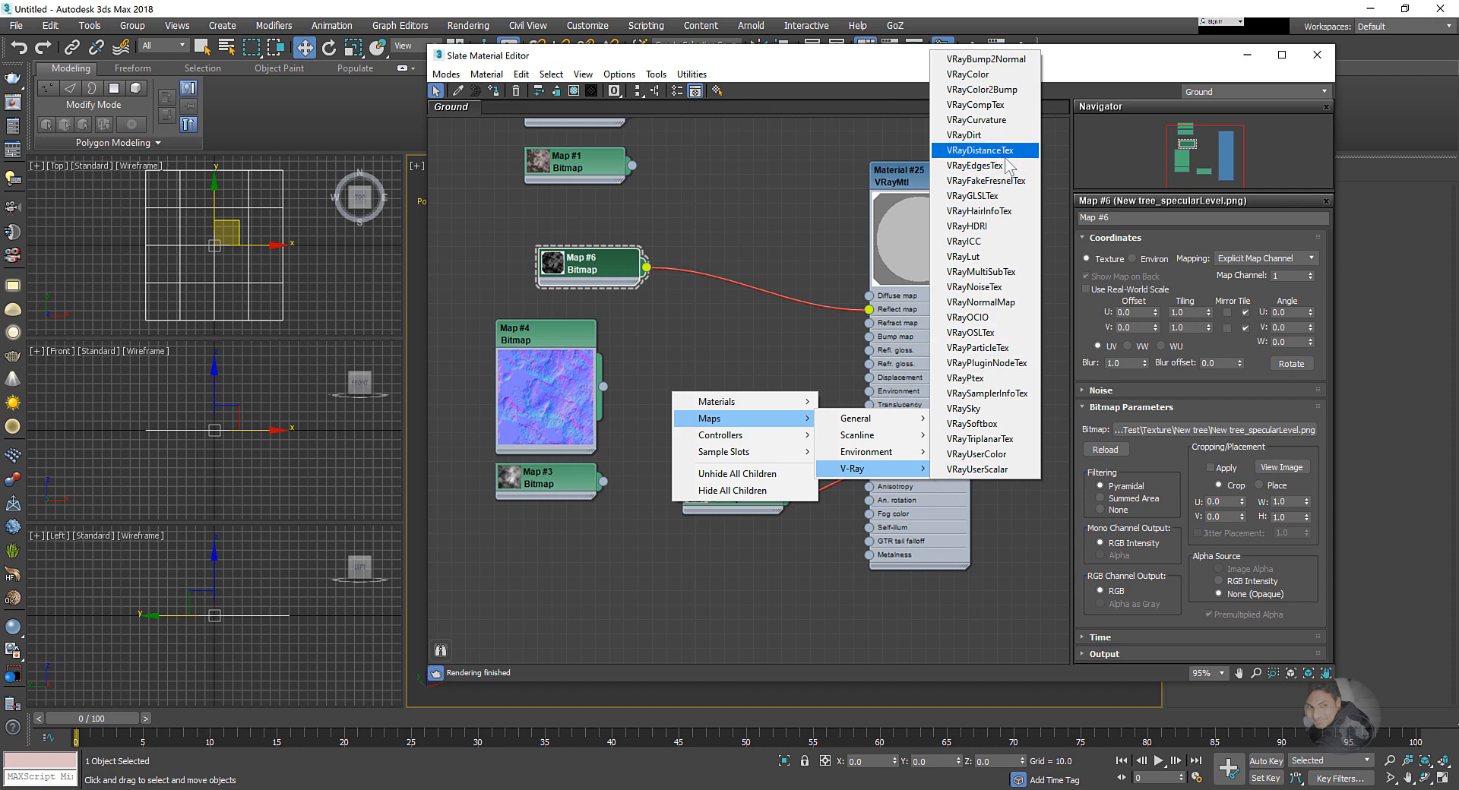
left_click(996, 306)
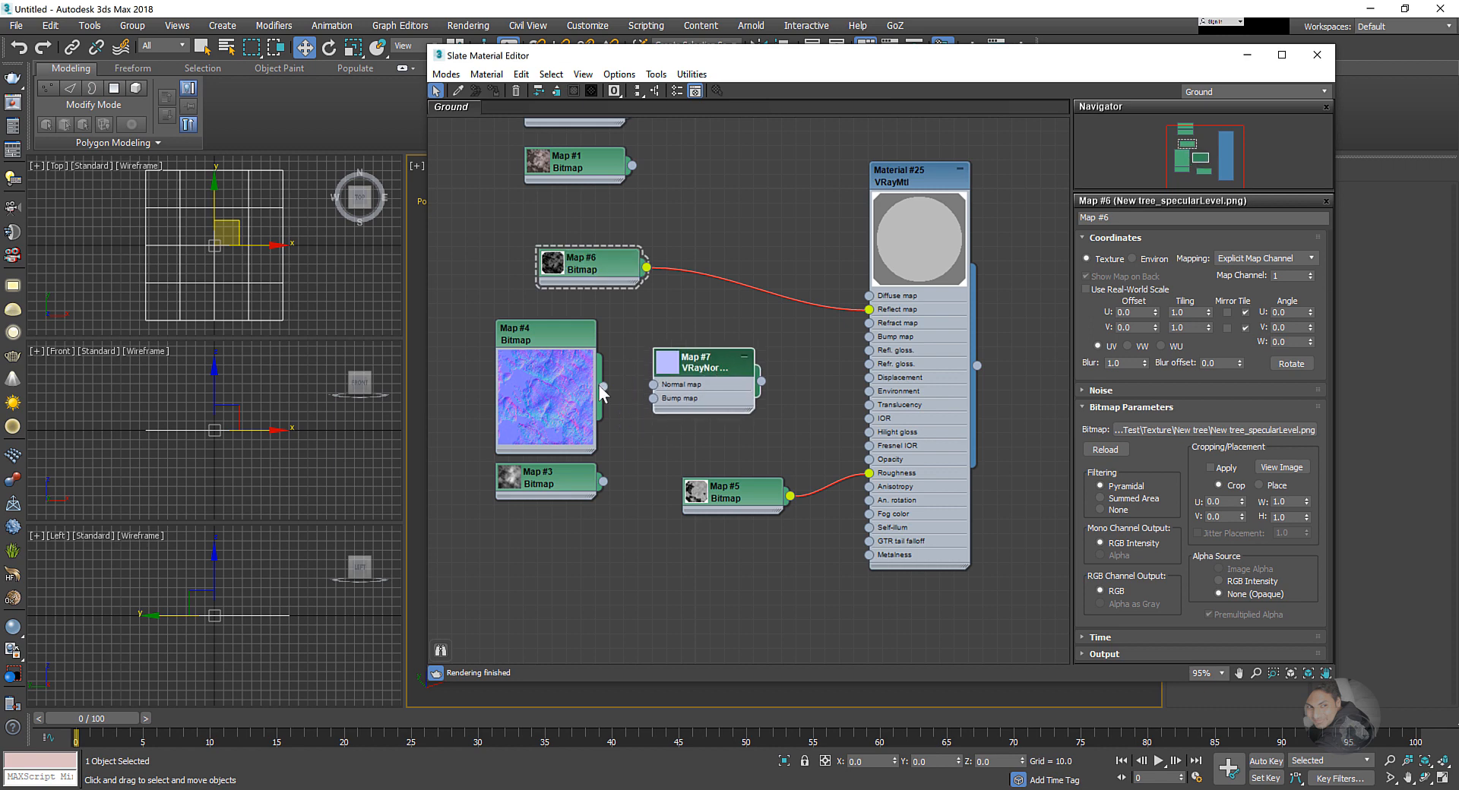
left_click_drag(603, 387, 692, 363)
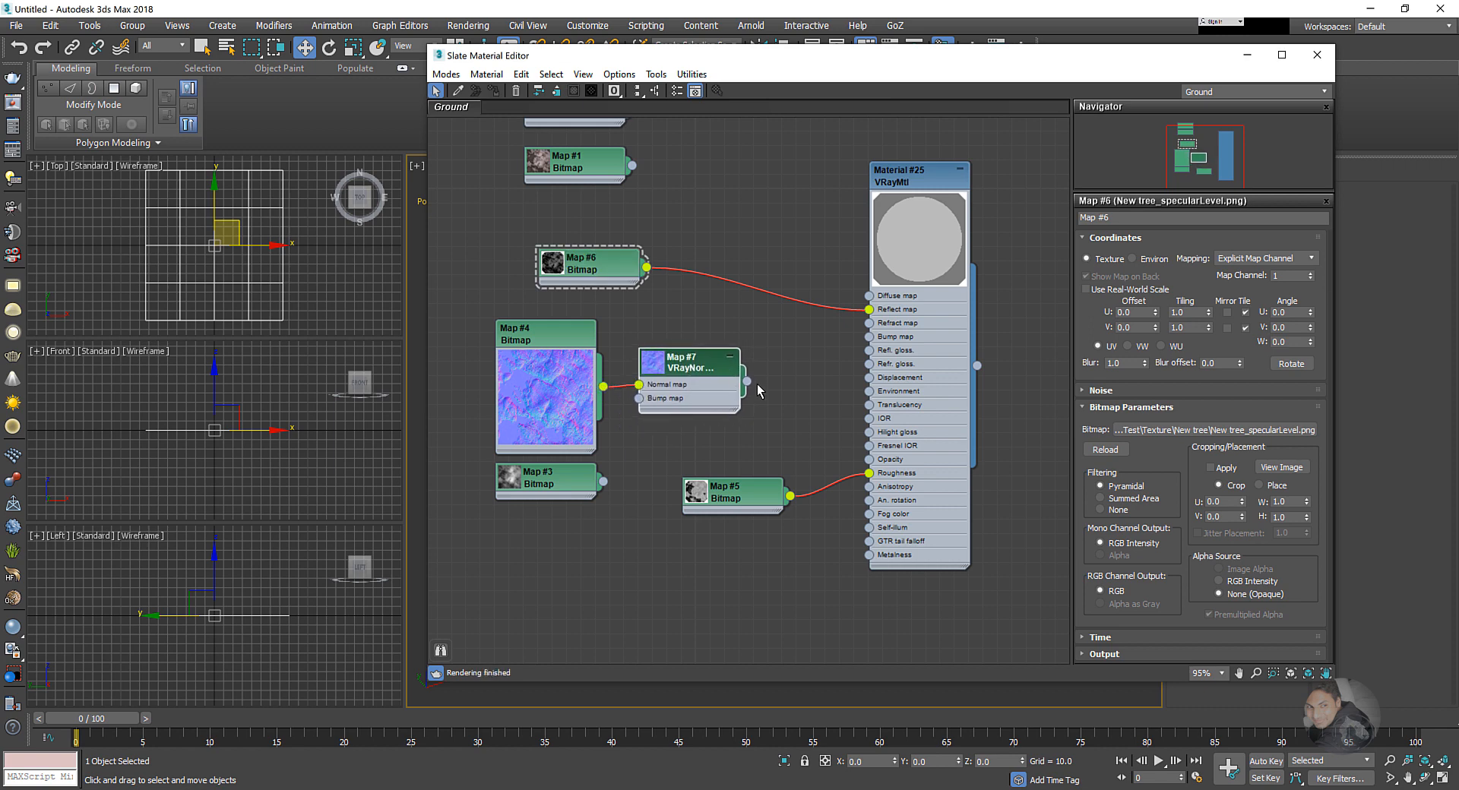
left_click_drag(862, 346, 868, 338)
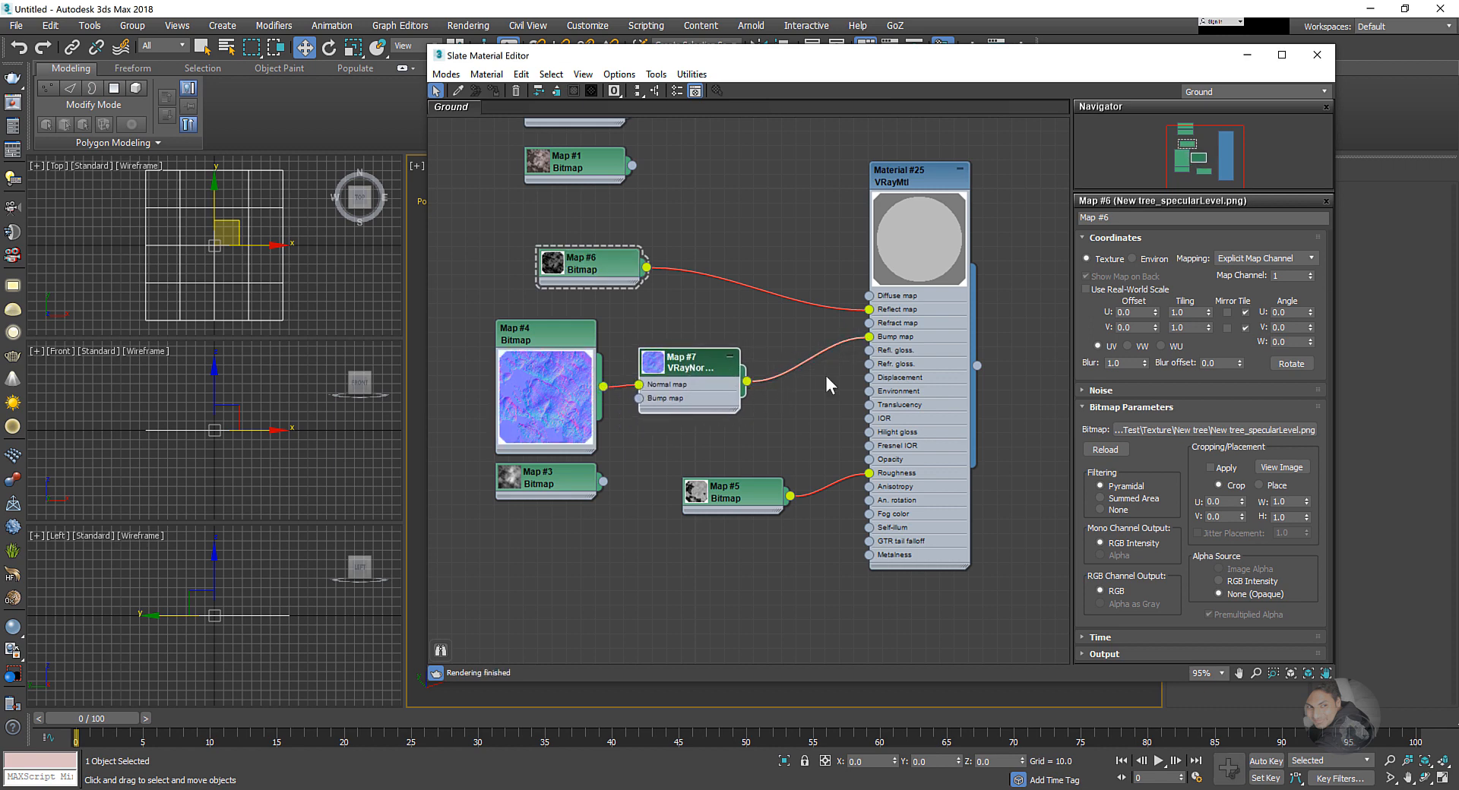
- Move the height bitmap node below the normal node and connect it to the VRayMtl's Displacement input
scroll(767, 353, "down", 2)
scroll(630, 465, "up", 1)
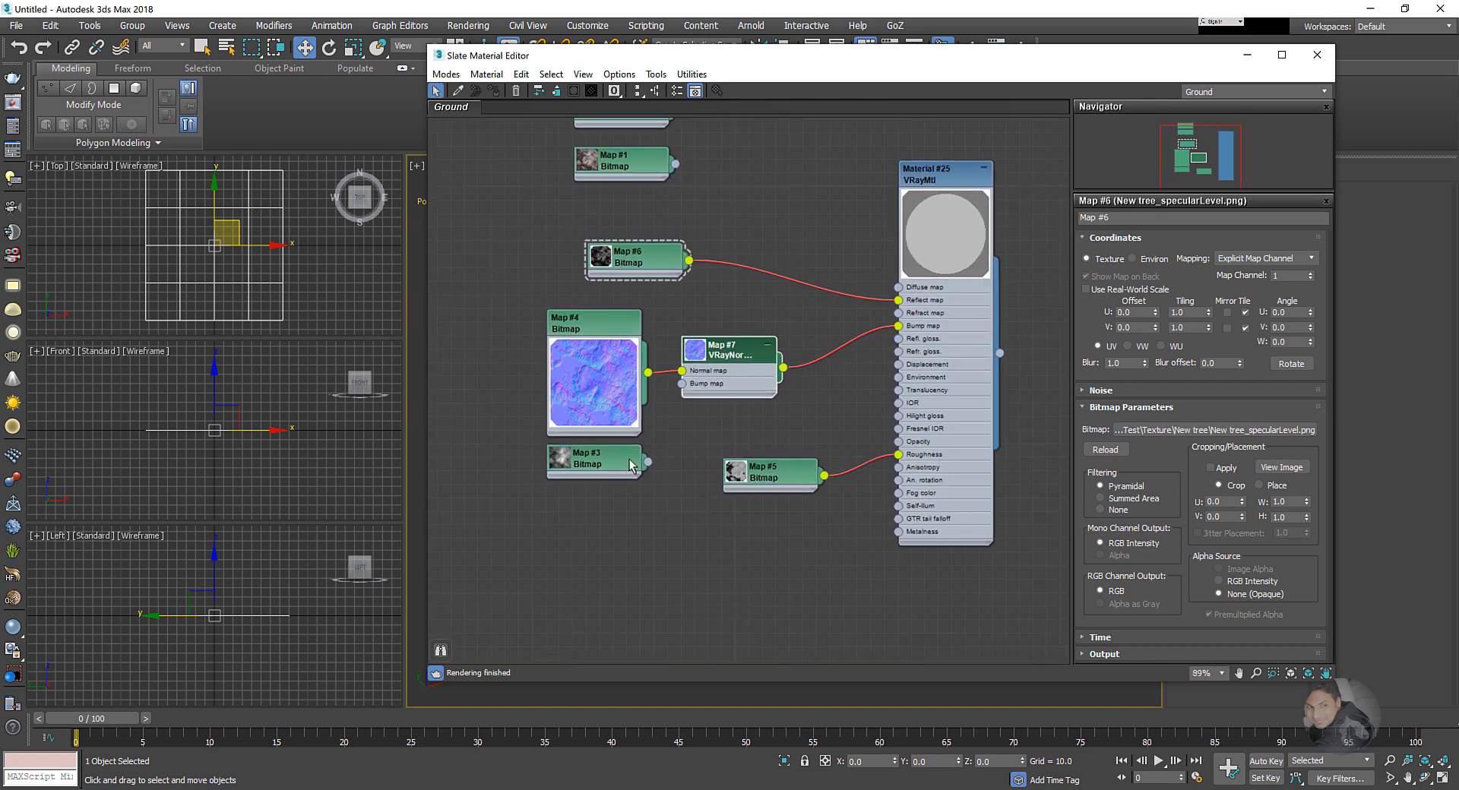
left_click_drag(602, 468, 605, 484)
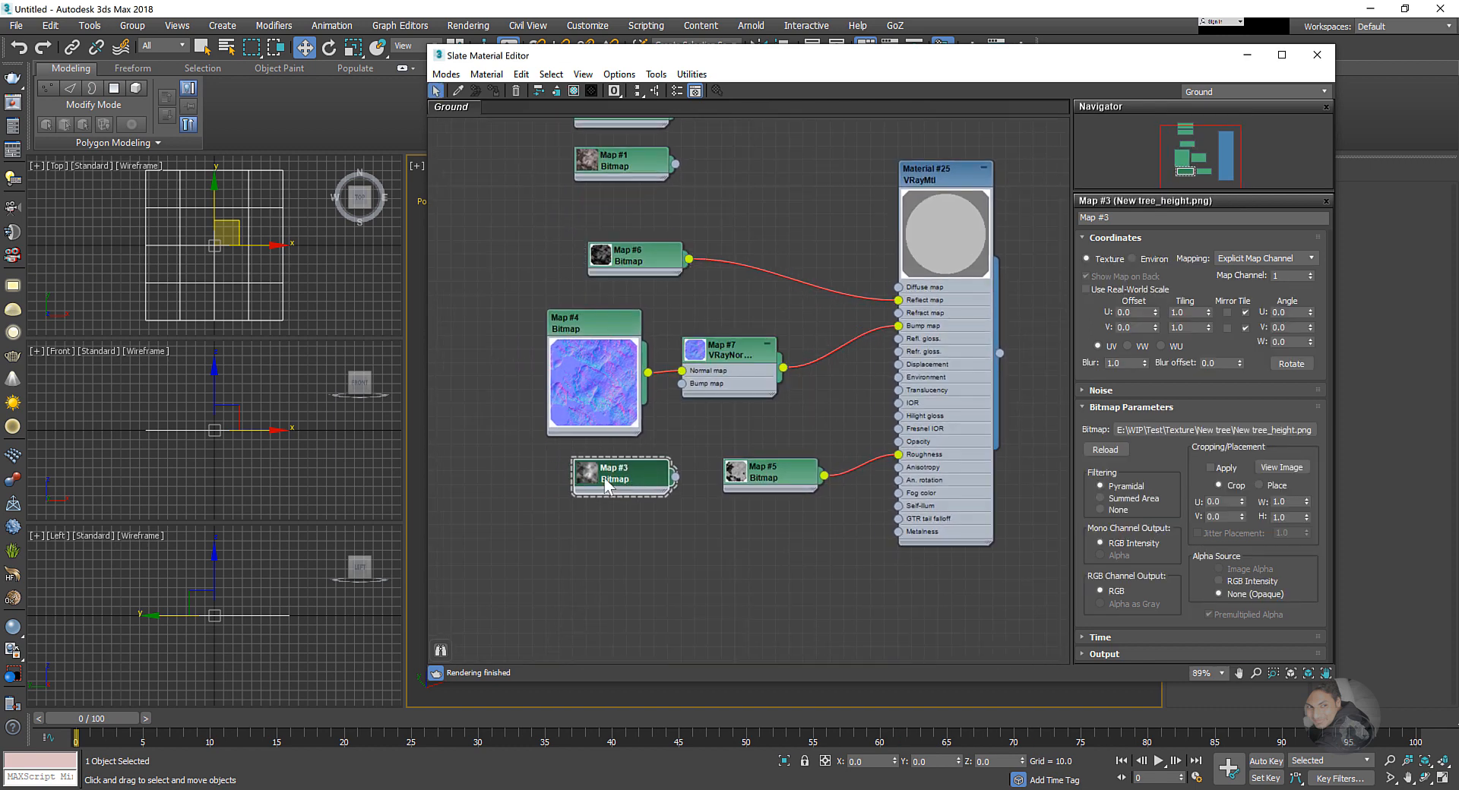
scroll(787, 487, "up", 4)
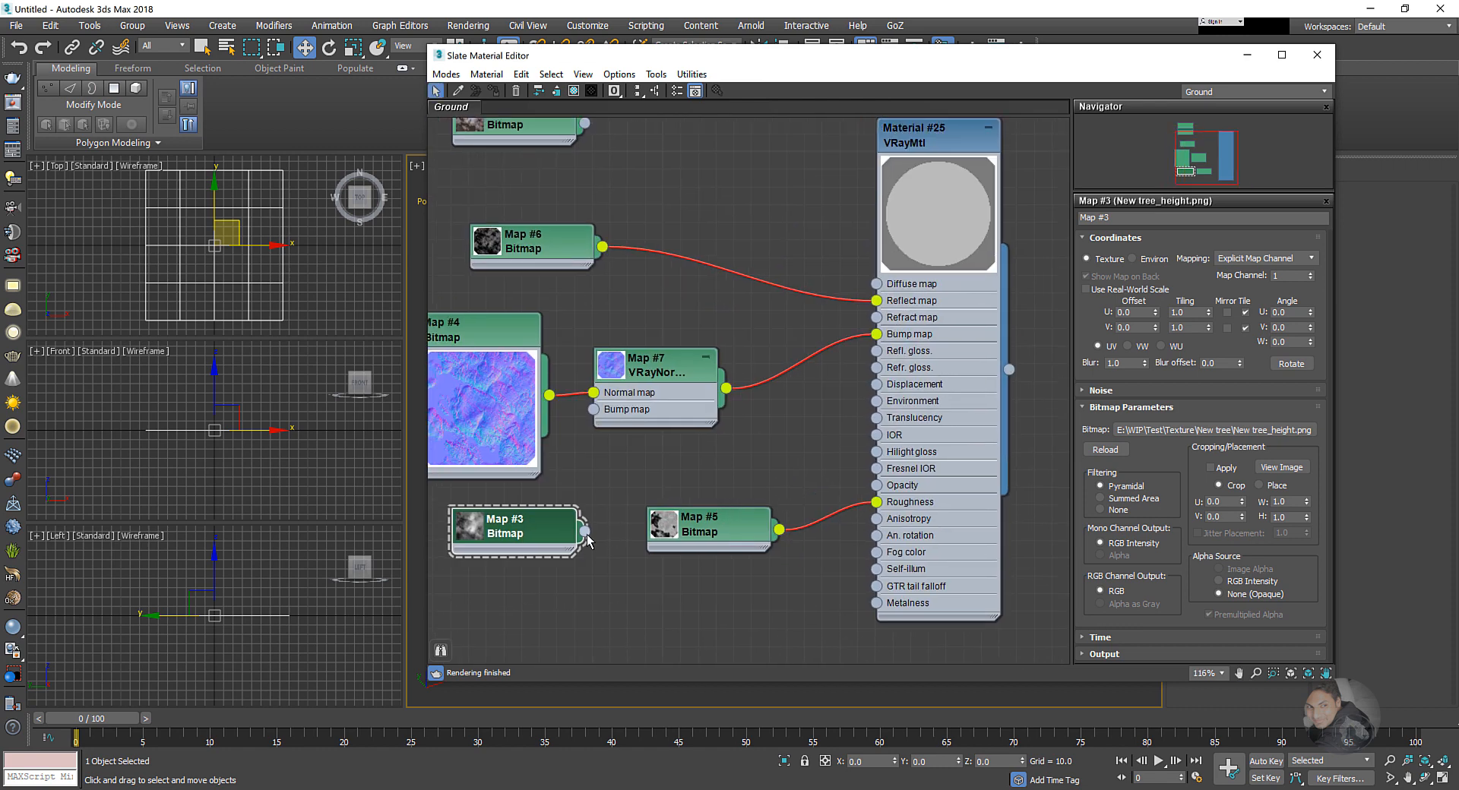
left_click_drag(586, 532, 876, 383)
- Open the VRayMtl's parameters and expand its Options and Maps settings to check the assigned maps
middle_click_drag(594, 423, 653, 432)
scroll(710, 391, "down", 2)
middle_click_drag(718, 386, 677, 432)
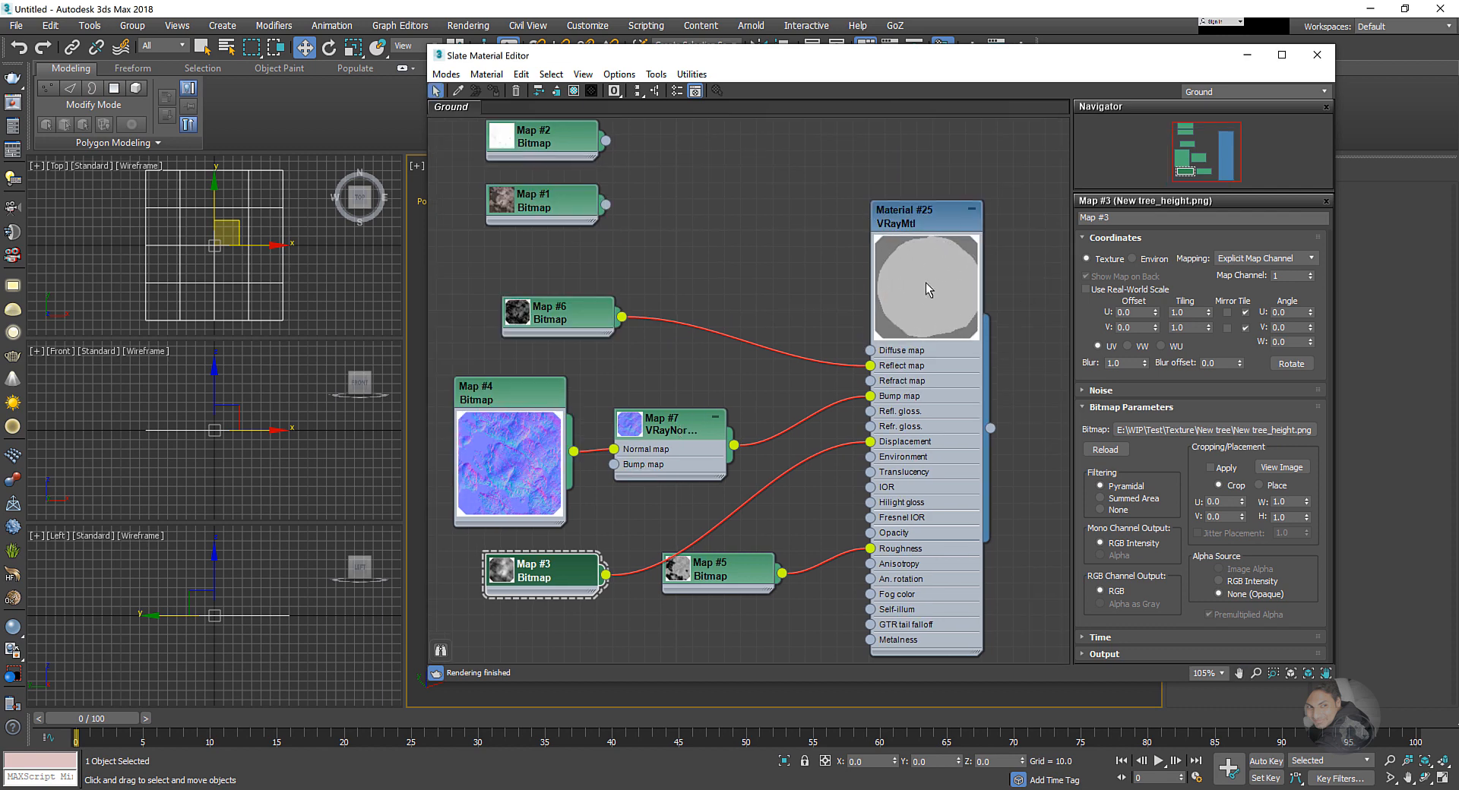
double_click(911, 222)
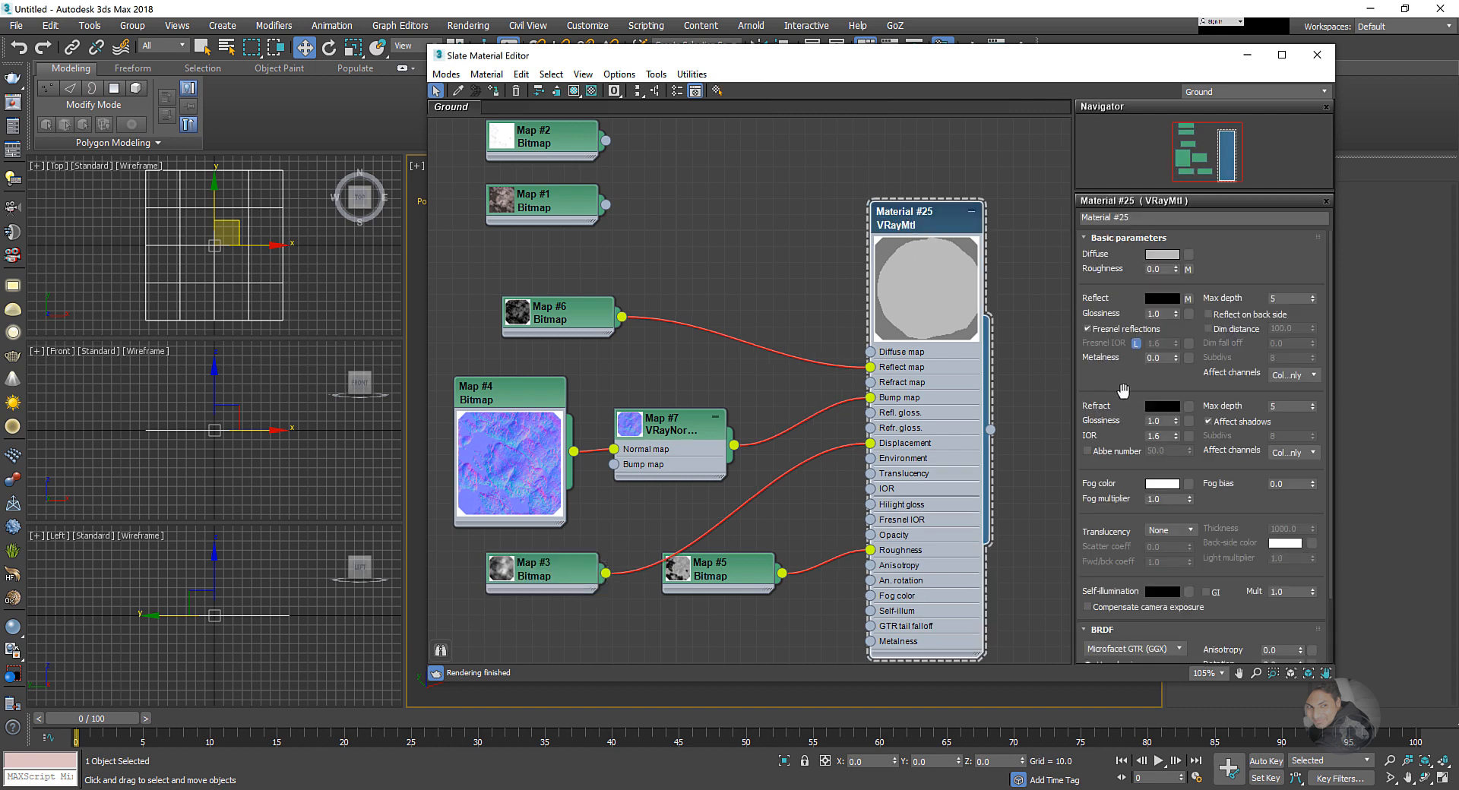
scroll(1147, 411, "down", 2)
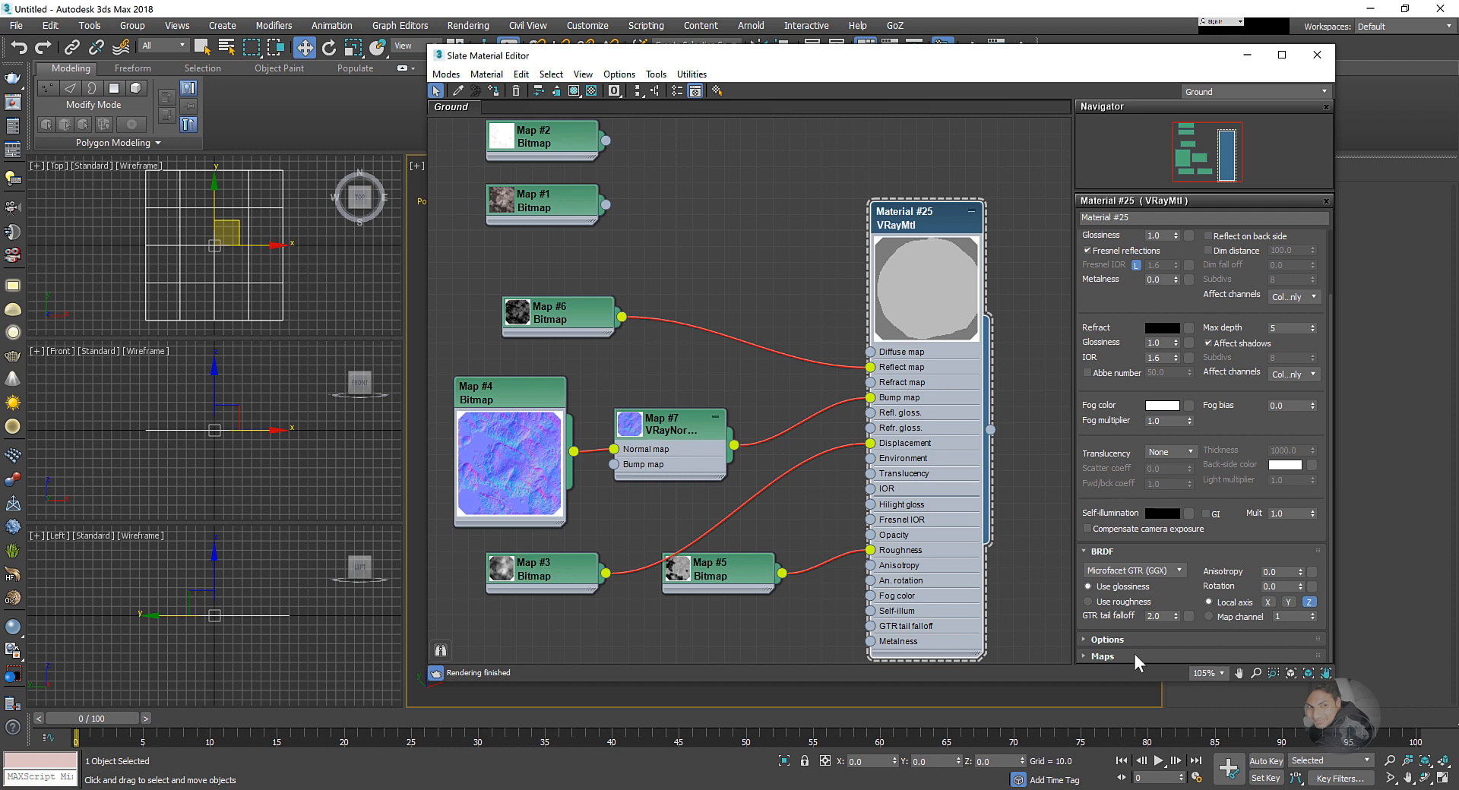
left_click(1106, 640)
left_click(1106, 659)
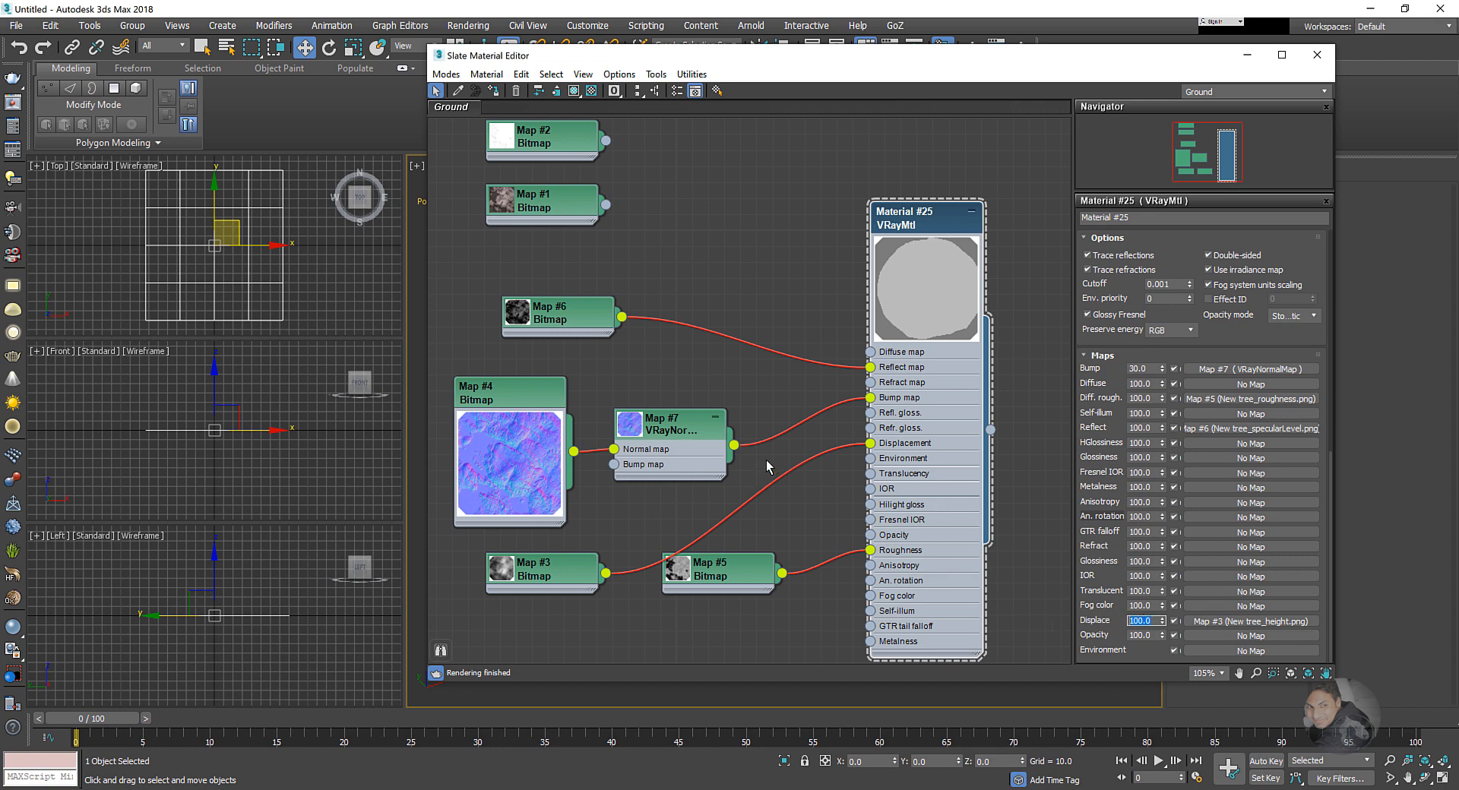
- Move the material editor aside to uncover the plane and enable showing the shaded VRayMtl material in the viewport
middle_click_drag(731, 252, 719, 351)
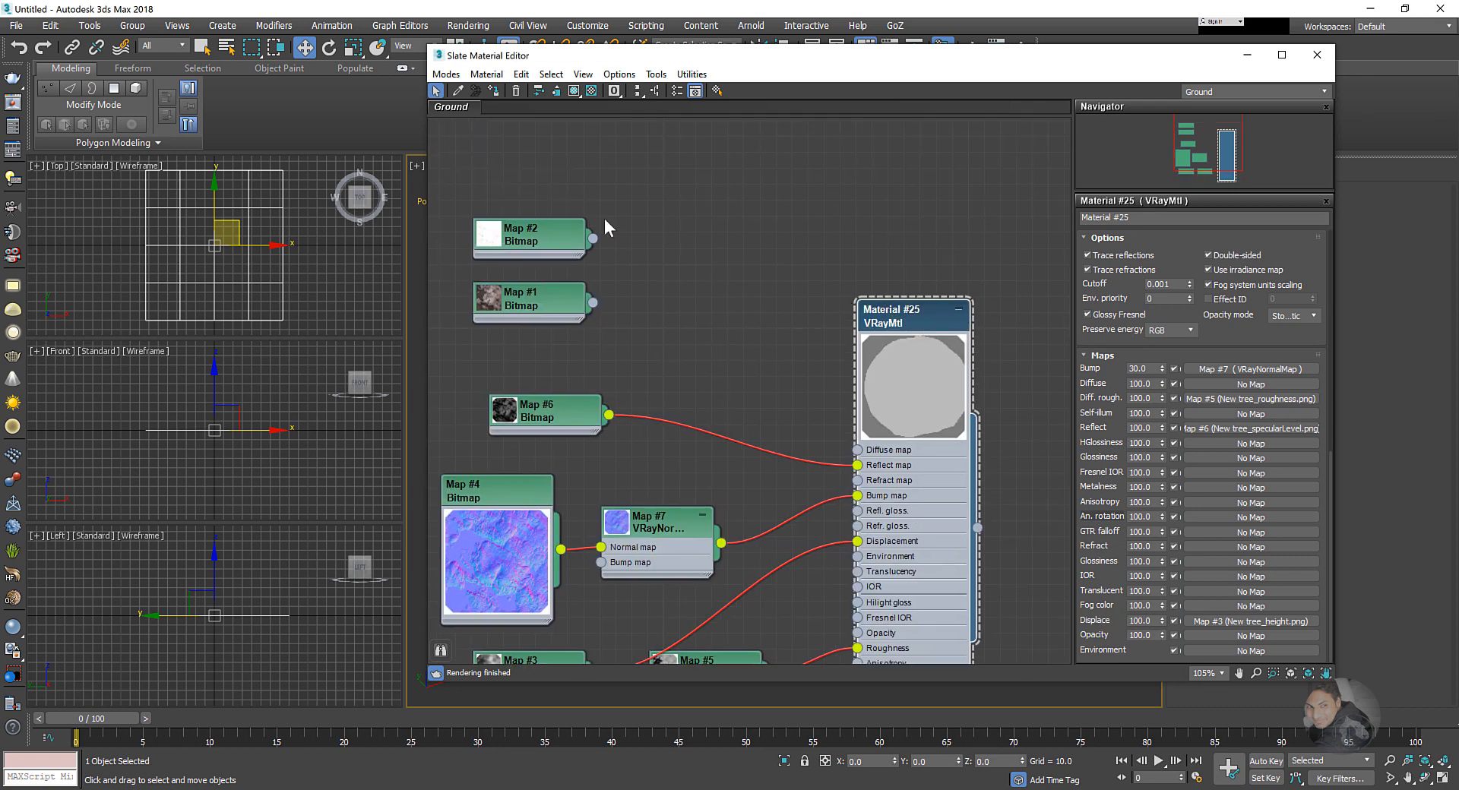
left_click_drag(766, 61, 1011, 111)
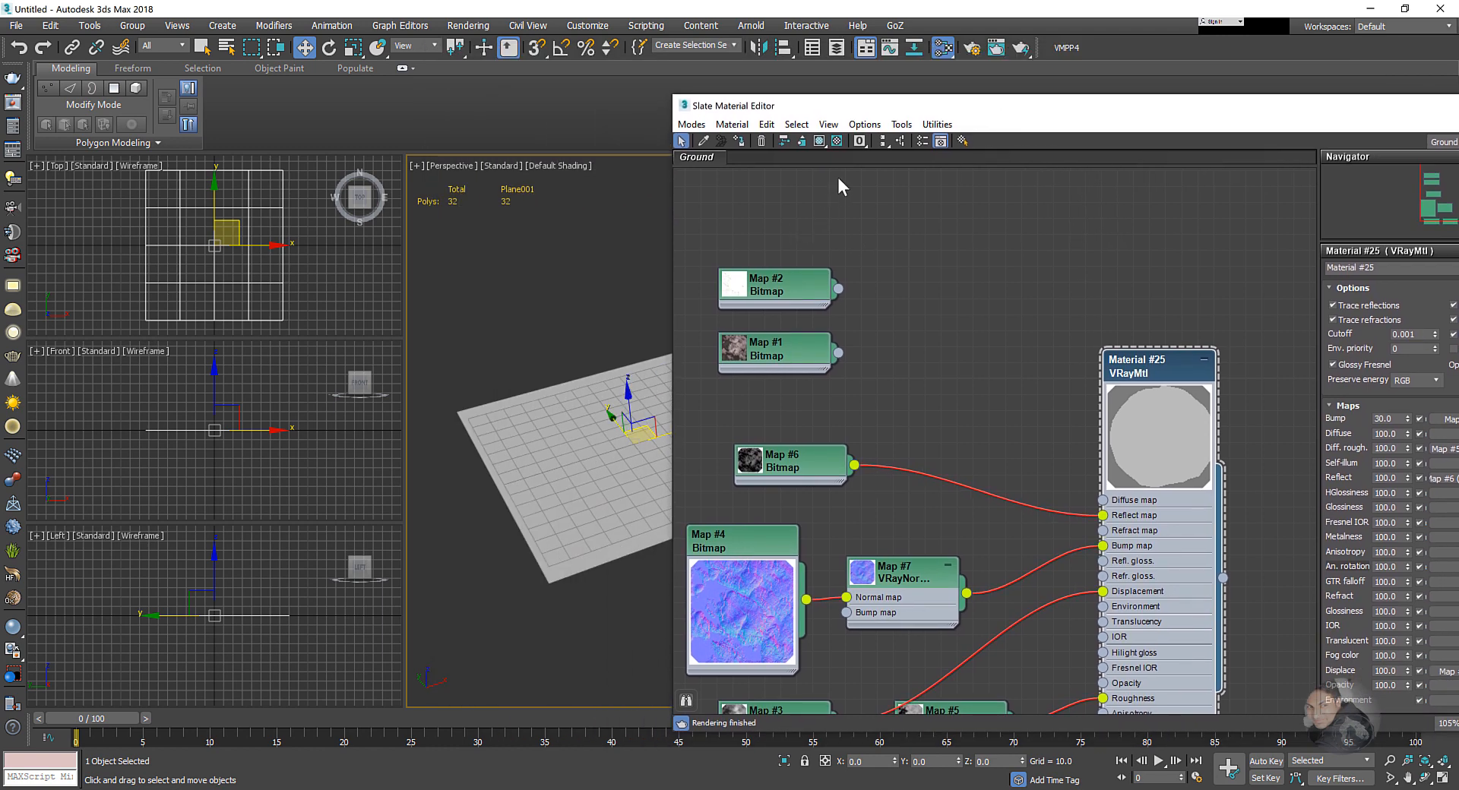
left_click(817, 140)
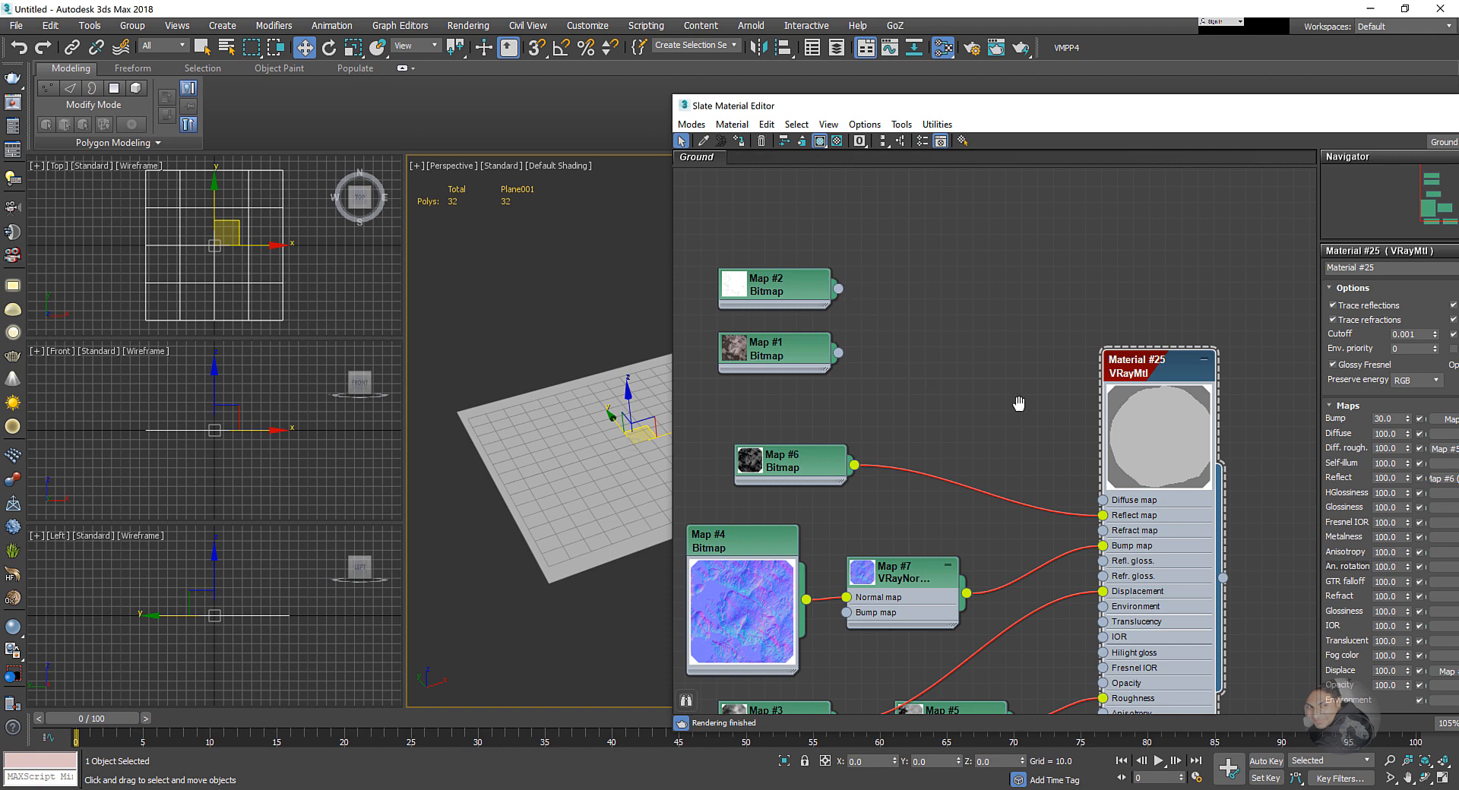
middle_click_drag(1016, 403, 907, 300)
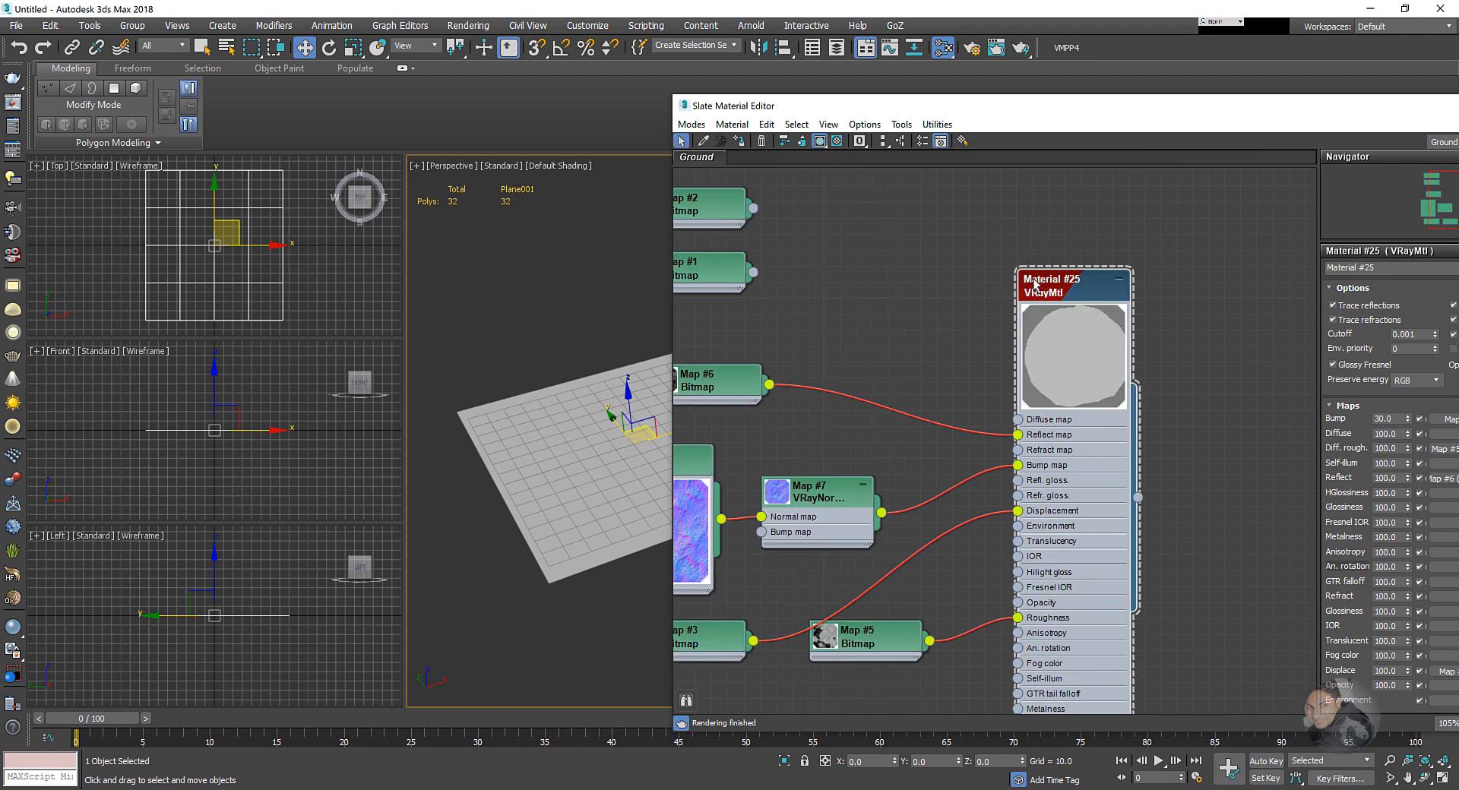
middle_click_drag(1004, 344, 1085, 422)
scroll(915, 352, "down", 2)
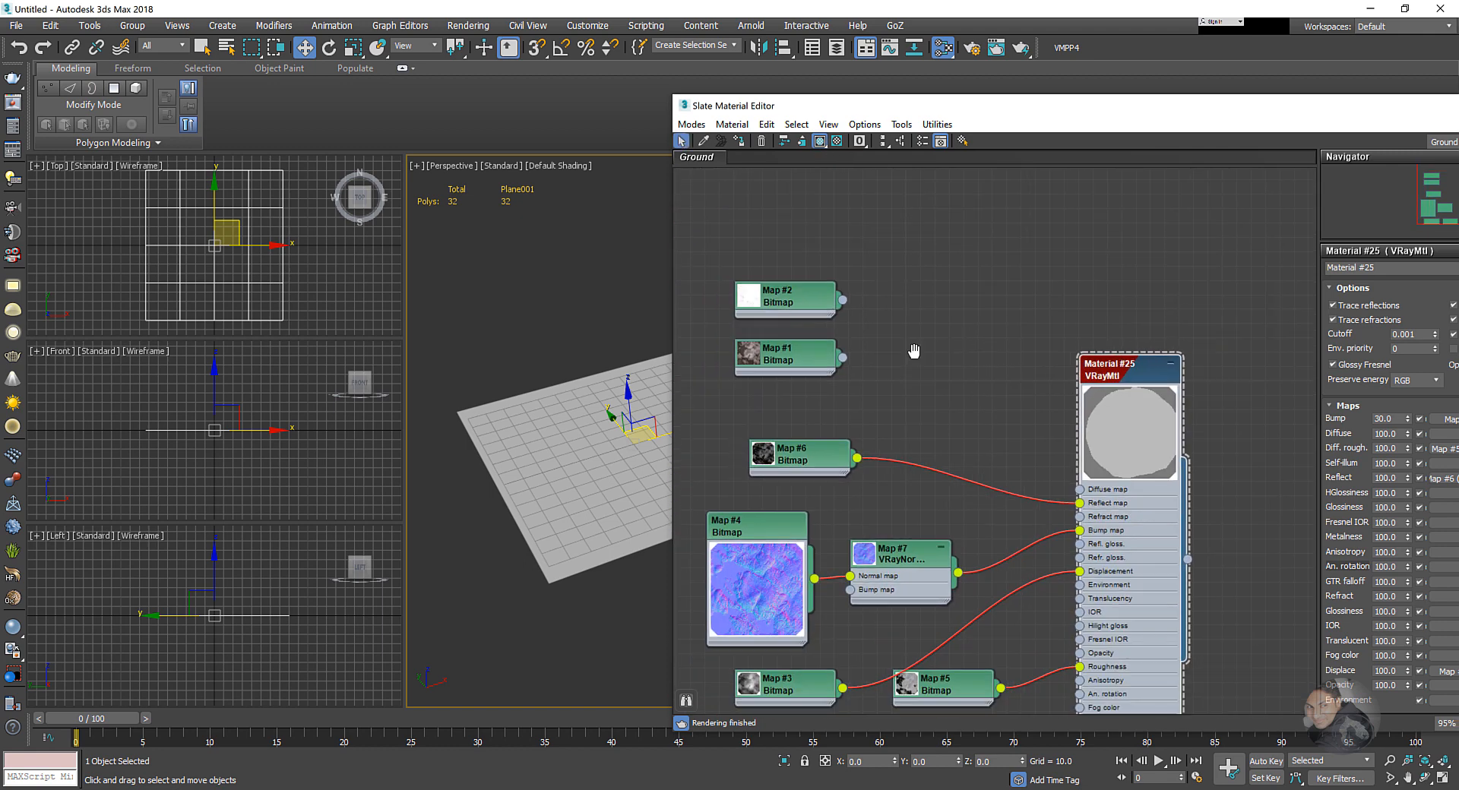
- Move the unconnected white and ground-colour bitmap nodes away from the VRayMtl to make room for another node
scroll(904, 350, "up", 1)
middle_click_drag(859, 396, 905, 398)
scroll(905, 399, "up", 1)
middle_click_drag(882, 322, 887, 381)
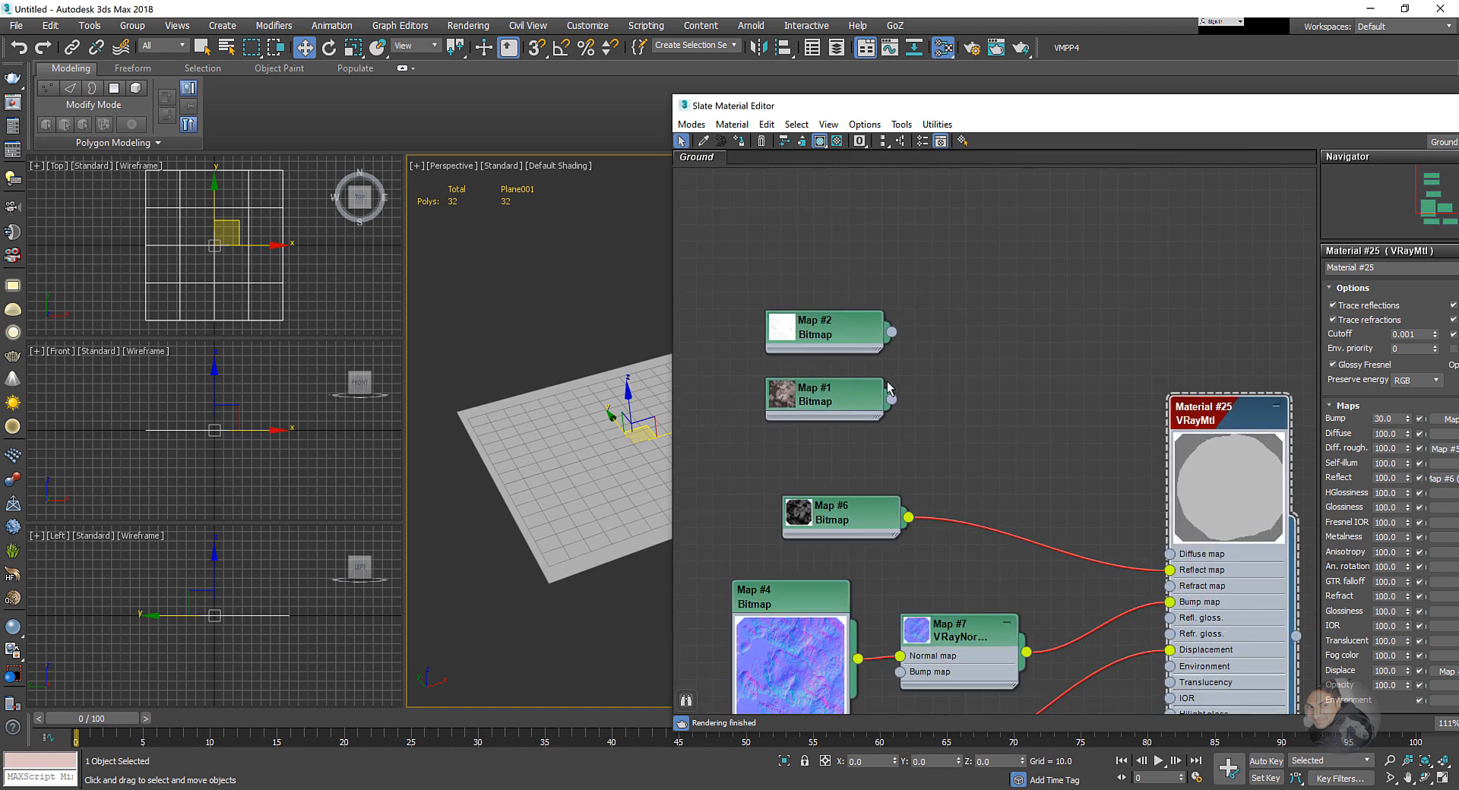
left_click_drag(830, 333, 813, 317)
left_click(809, 382)
left_click_drag(810, 381, 776, 365)
- Add a Composite map node and place it between the two unconnected bitmaps and the VRayMtl
right_click(904, 362)
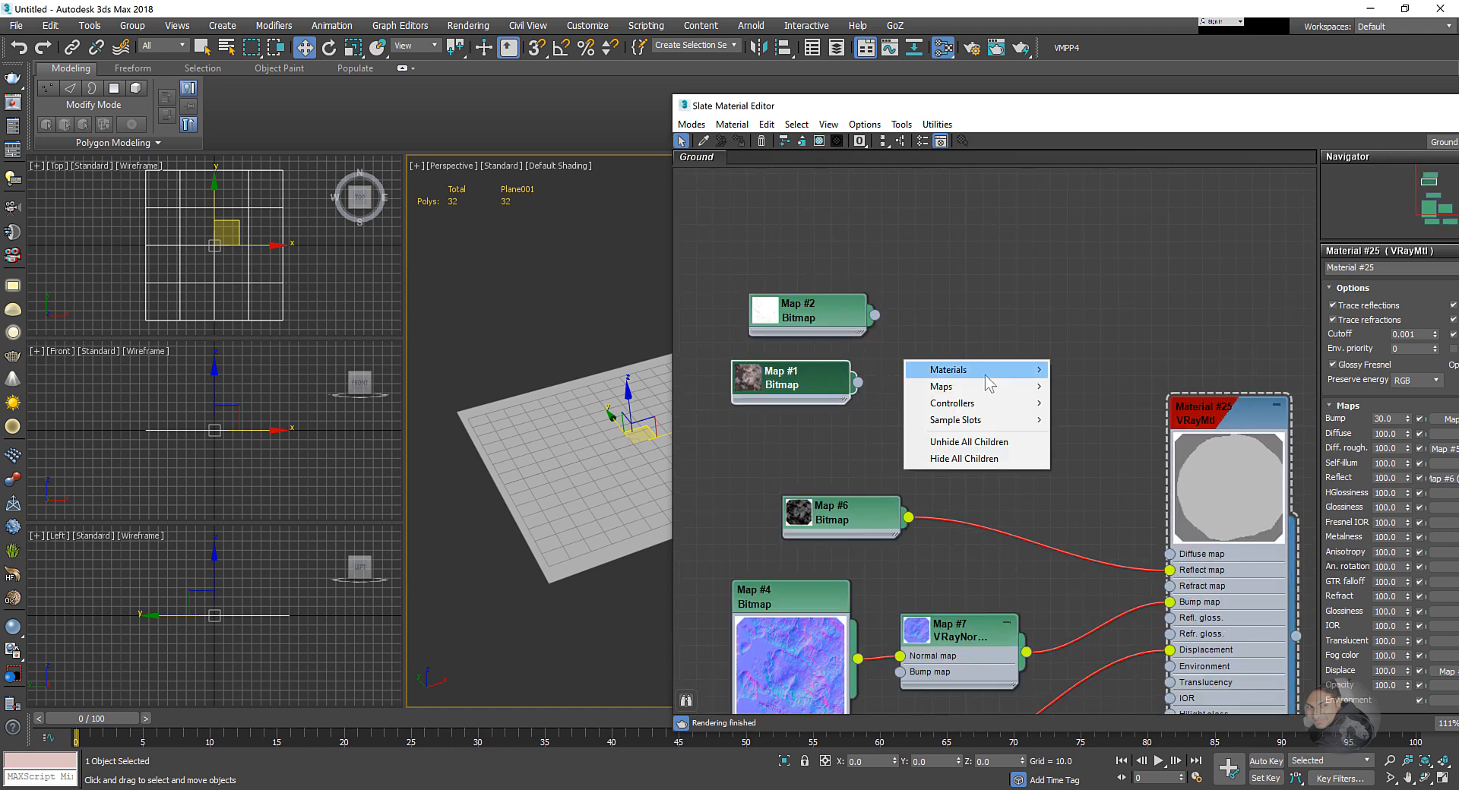
mouse_move(963, 400)
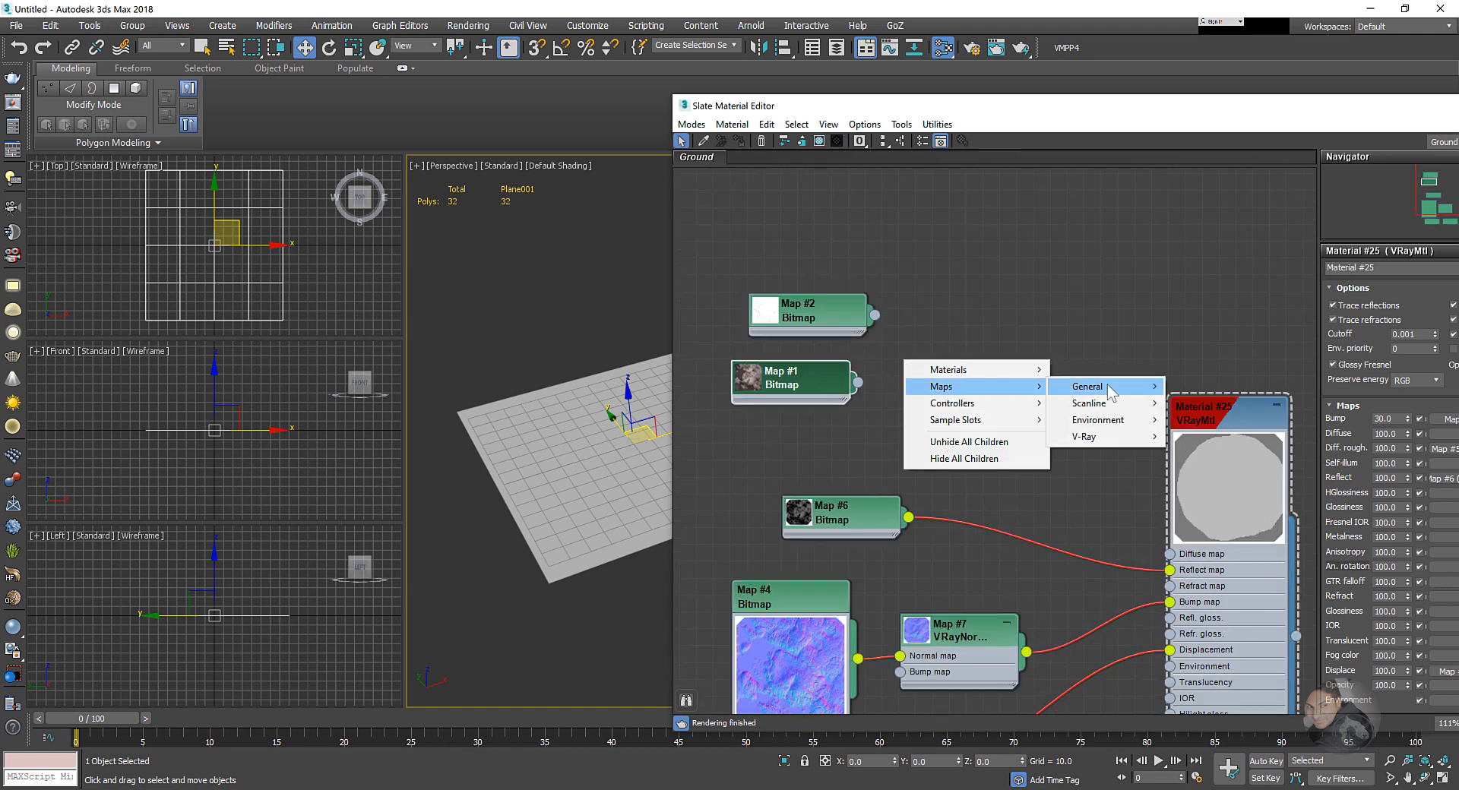
mouse_move(1107, 387)
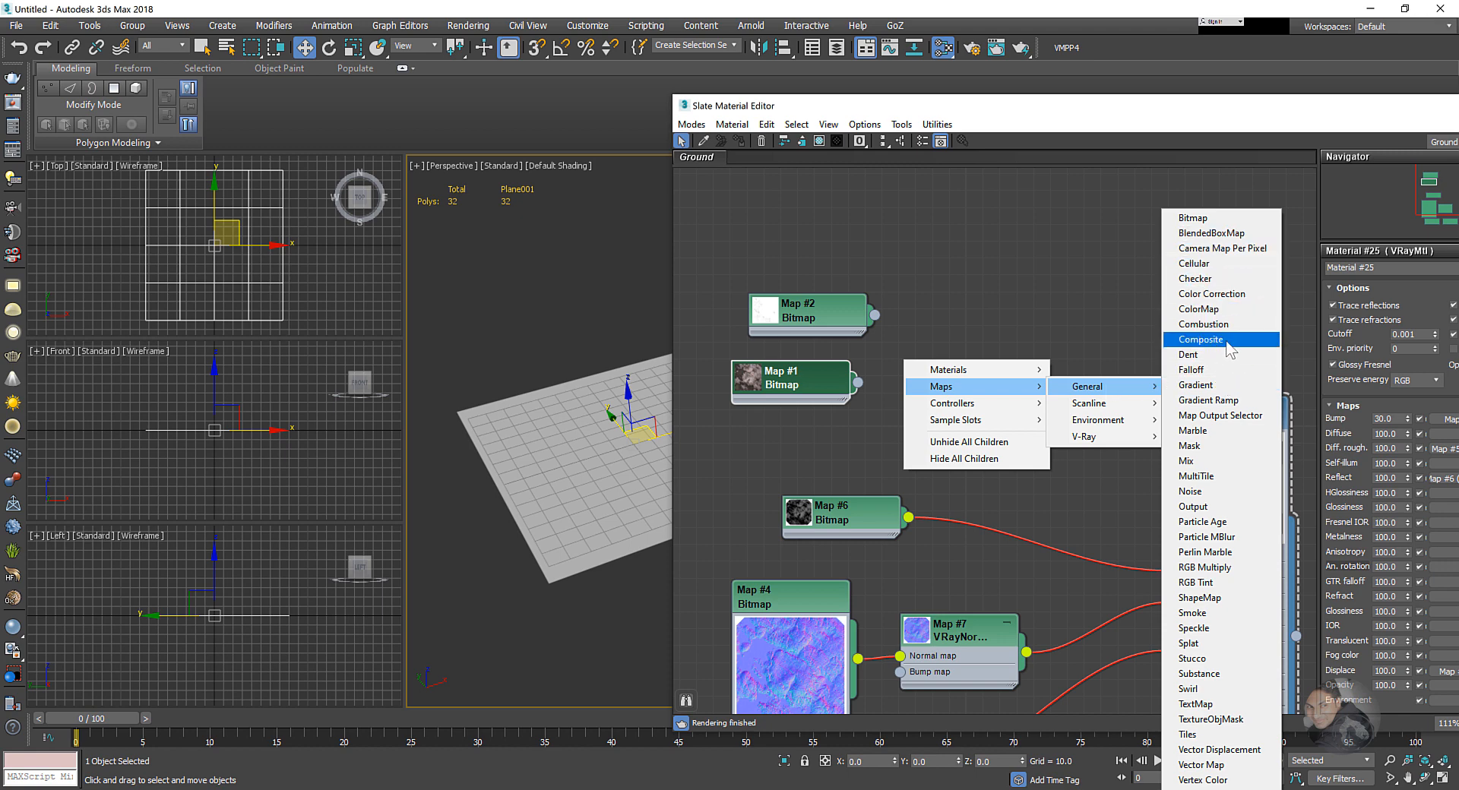
left_click(1216, 339)
middle_click_drag(1084, 383, 948, 394)
left_click_drag(803, 376, 904, 309)
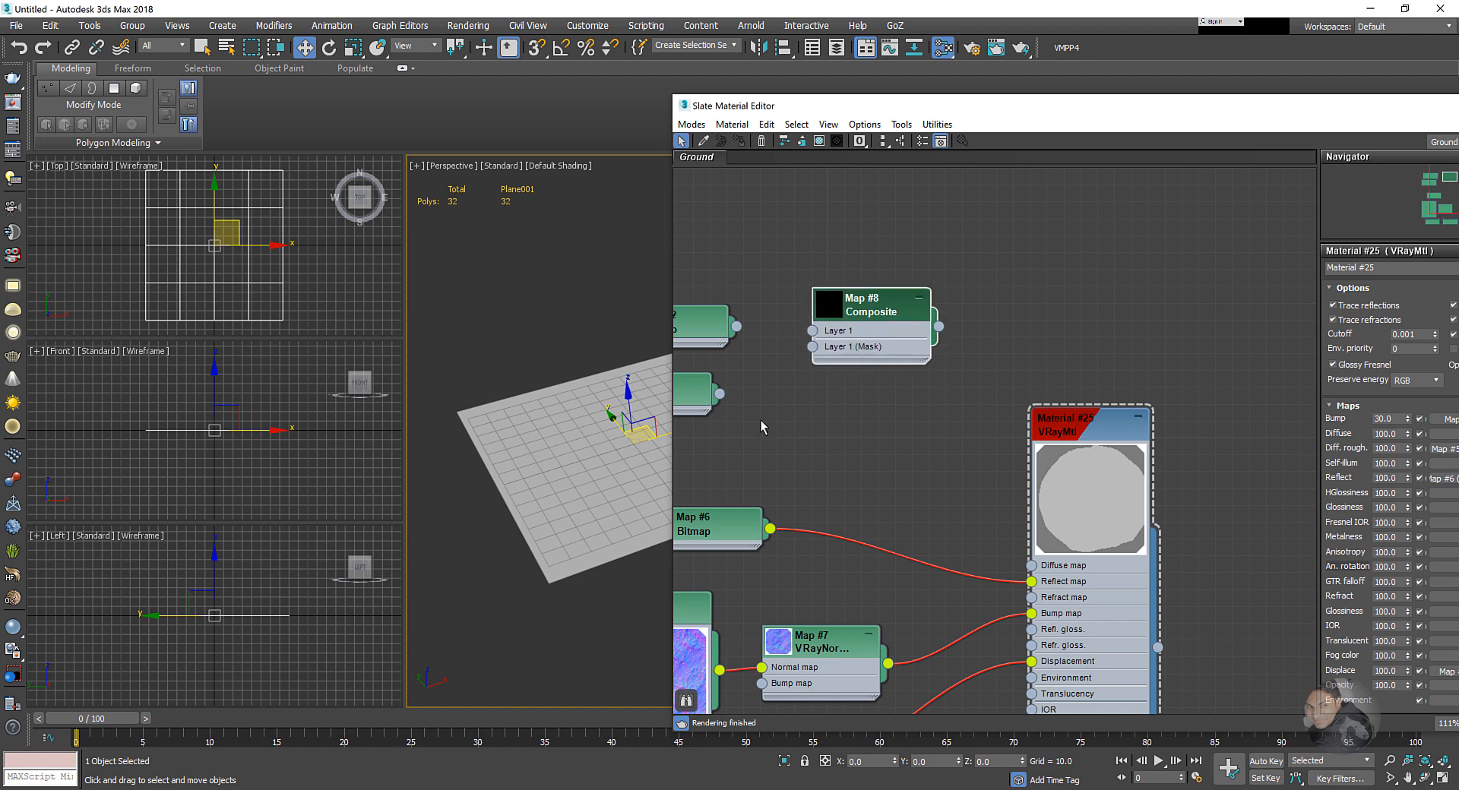
- Align the white bitmap node above the colour bitmap, then open the Composite map's parameters with the material editor moved fully into view
middle_click_drag(760, 419, 882, 452)
left_click_drag(773, 361, 756, 359)
middle_click_drag(793, 390, 821, 390)
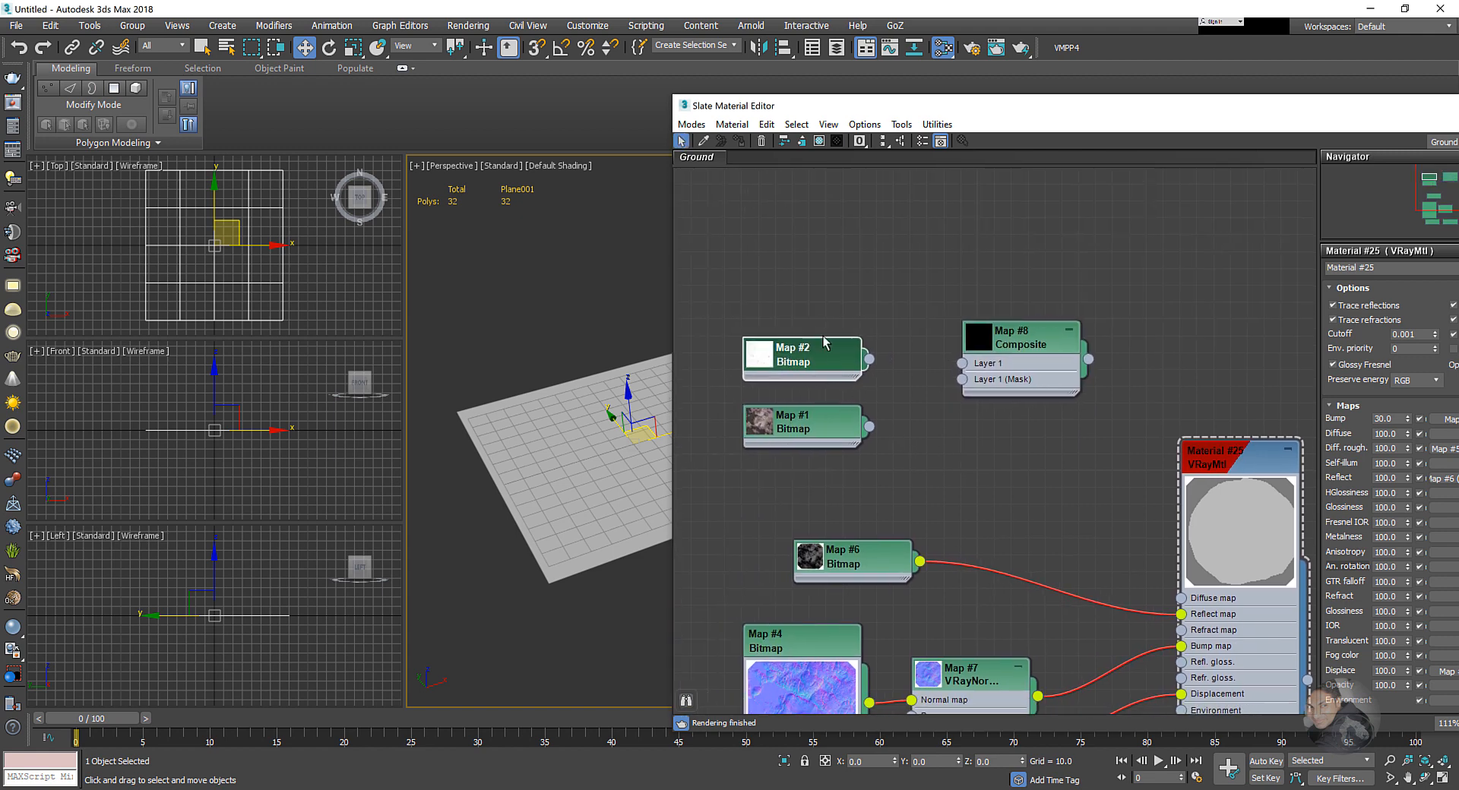
middle_click_drag(1027, 401, 991, 405)
left_click(992, 348)
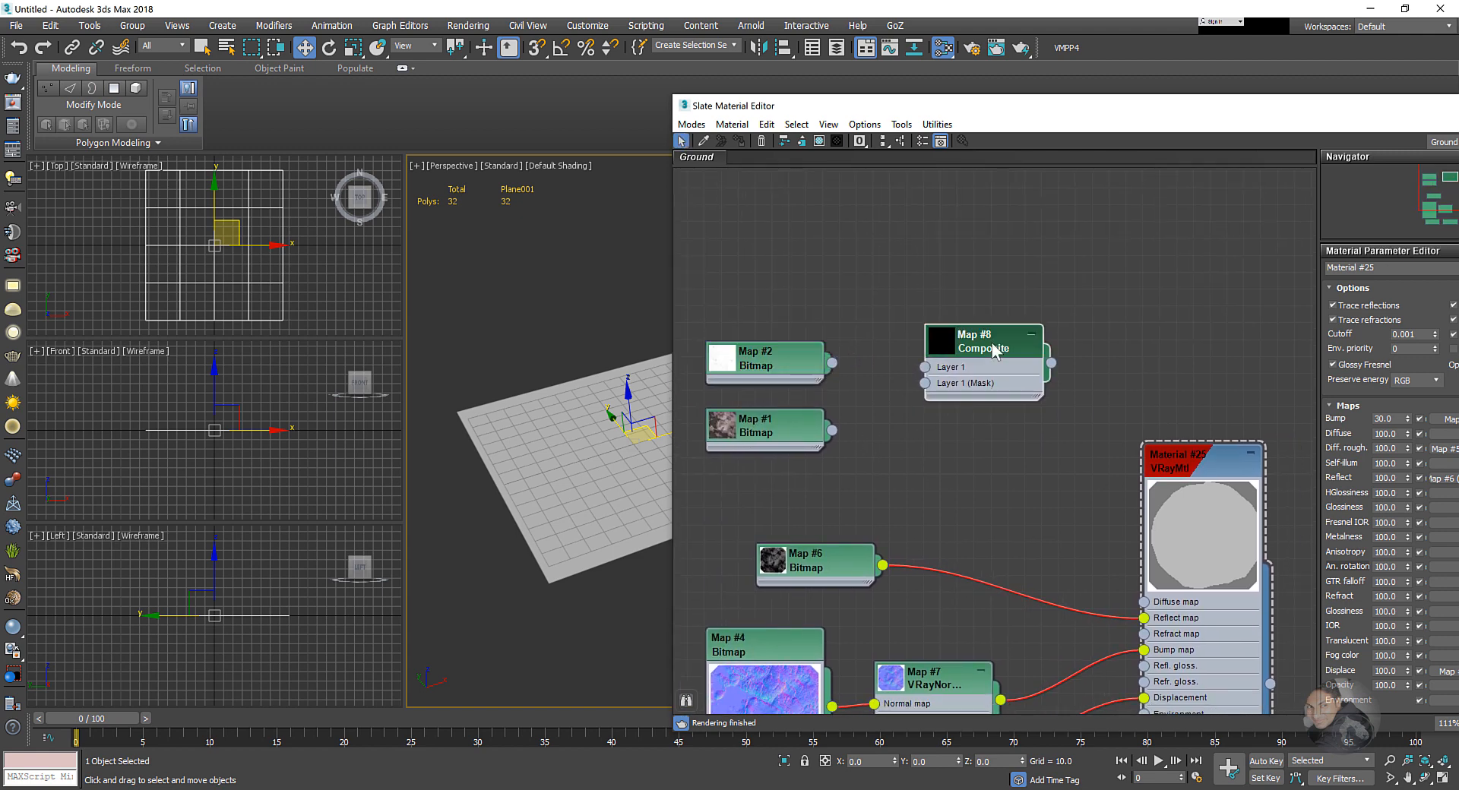
left_click_drag(1194, 111, 1062, 70)
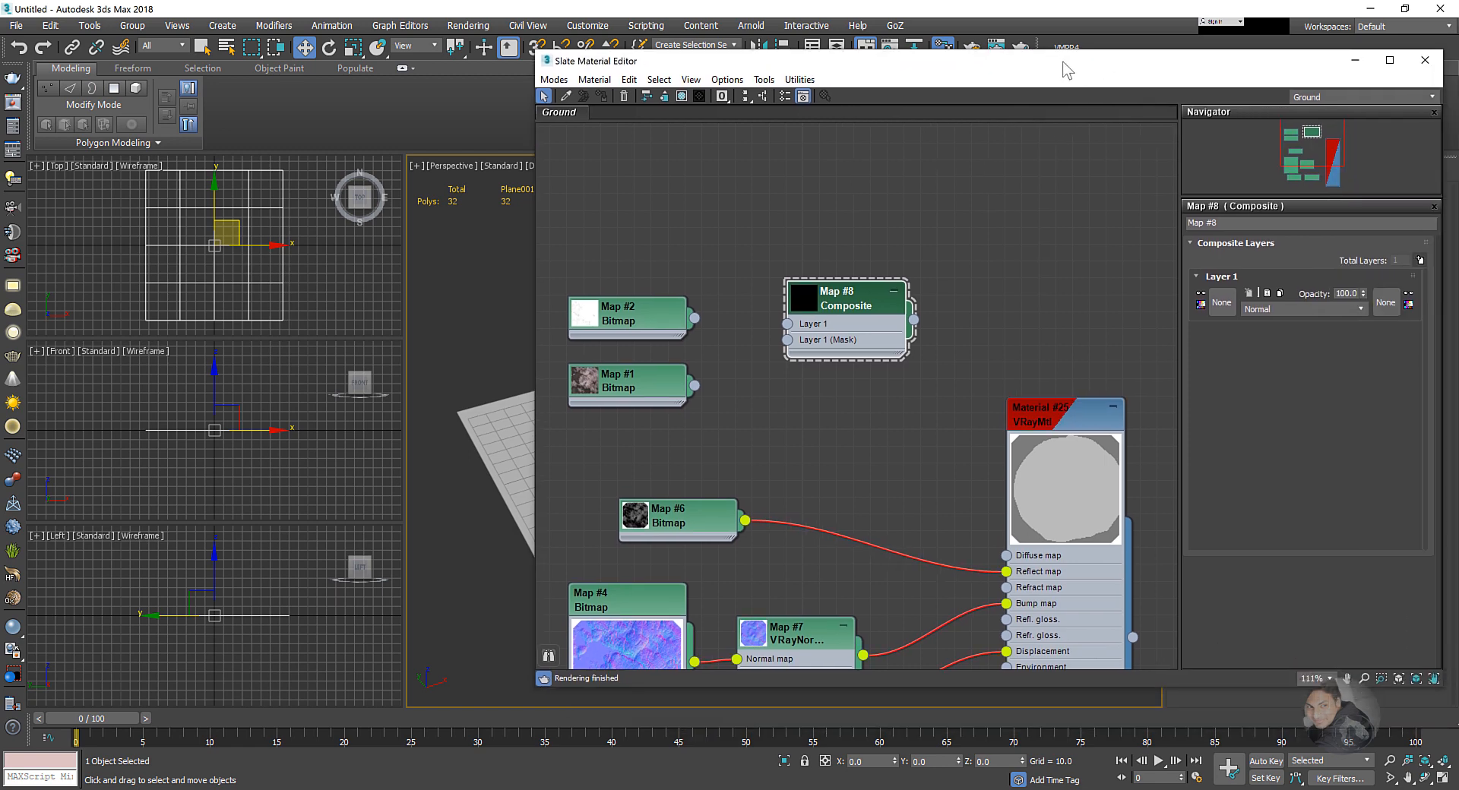
- Connect the ground-colour bitmap to the Composite's Layer 1 input and space the white bitmap node above it
middle_click_drag(810, 371, 853, 384)
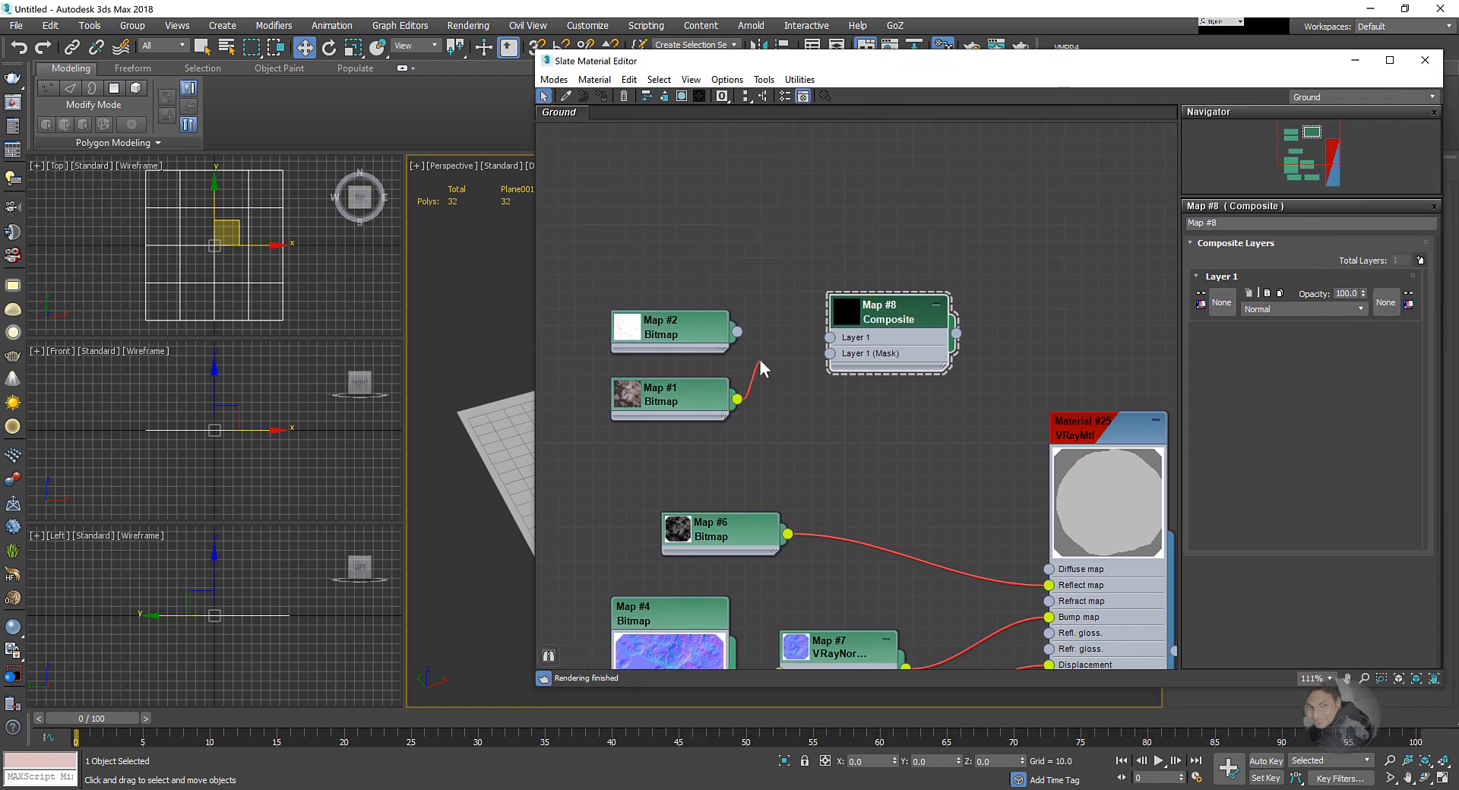
left_click_drag(796, 339, 884, 314)
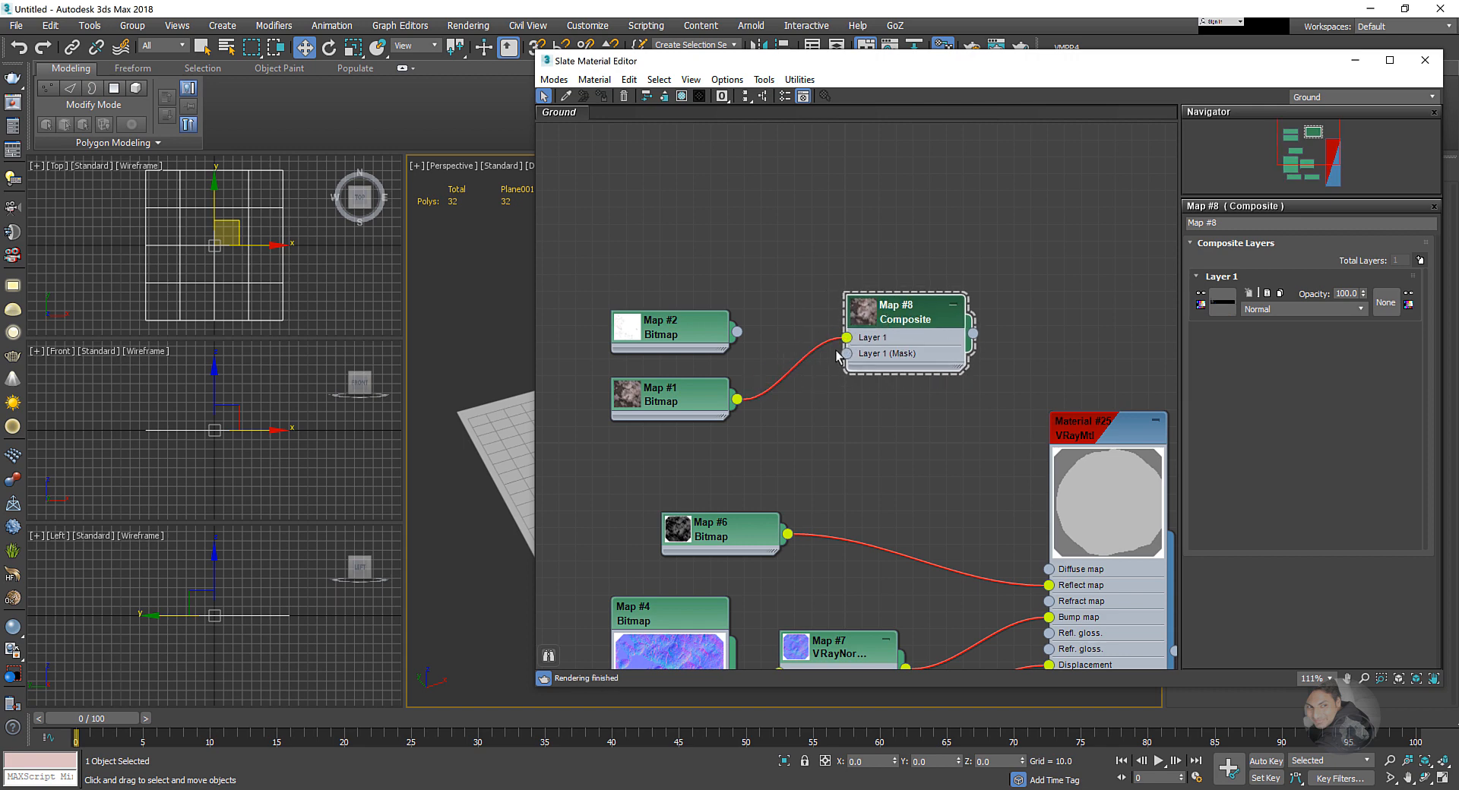
middle_click_drag(855, 394, 861, 469)
left_click_drag(669, 396, 668, 294)
left_click_drag(677, 461, 703, 408)
middle_click_drag(776, 341, 768, 375)
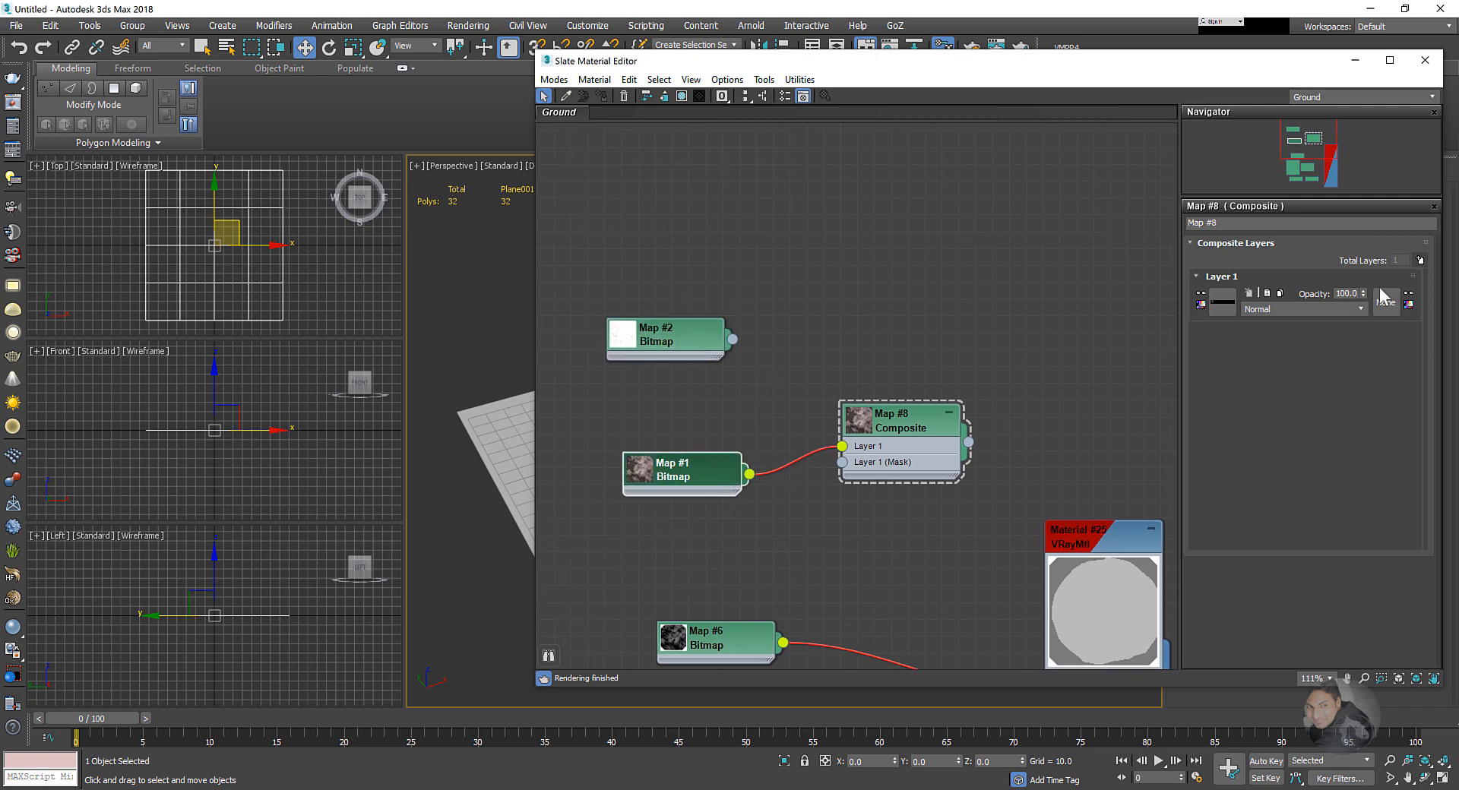
- Add a second layer to the Composite, connect the white bitmap to Layer 2, and enlarge the Composite's node preview
left_click(1418, 261)
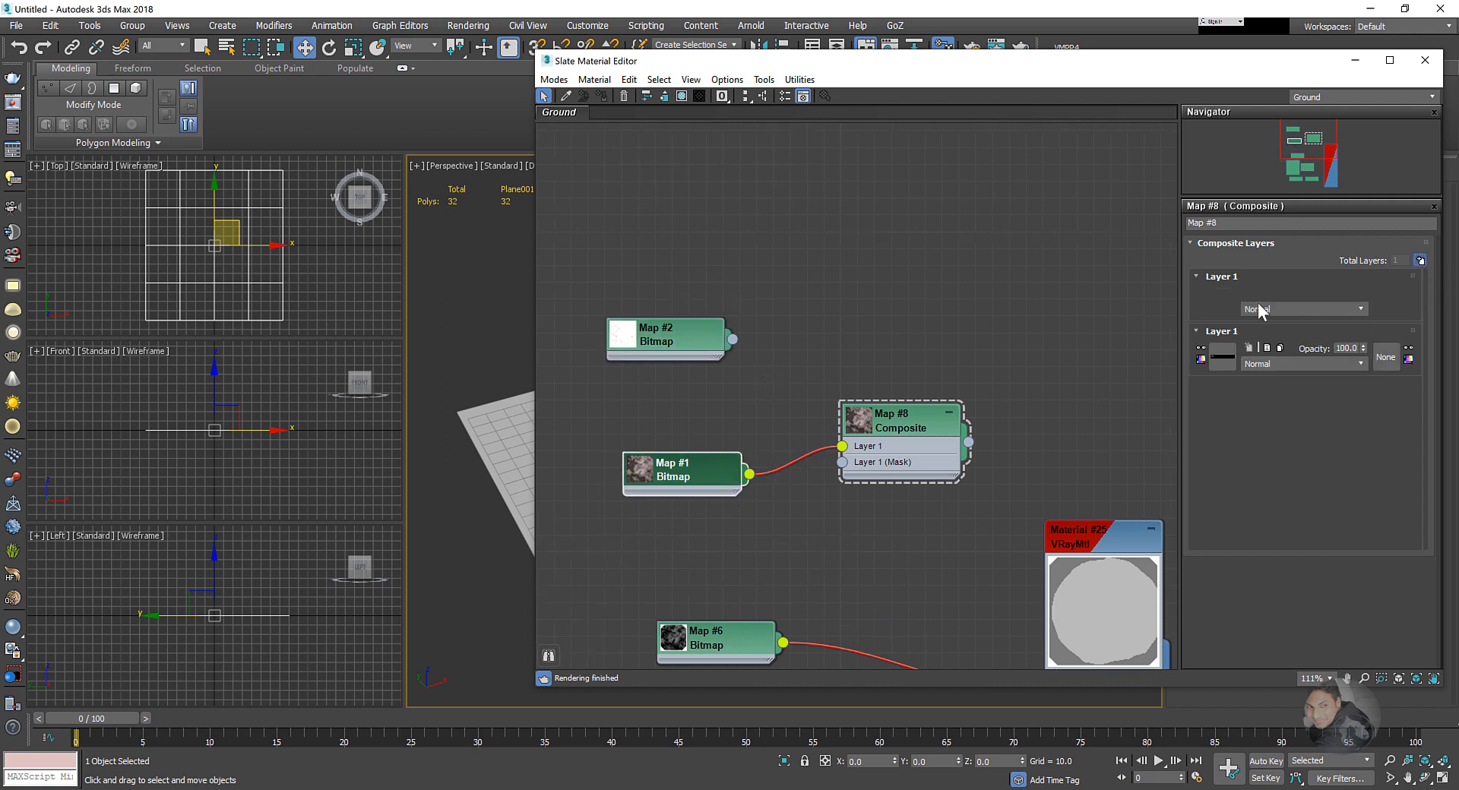
middle_click_drag(958, 434, 976, 390)
left_click_drag(751, 295, 860, 434)
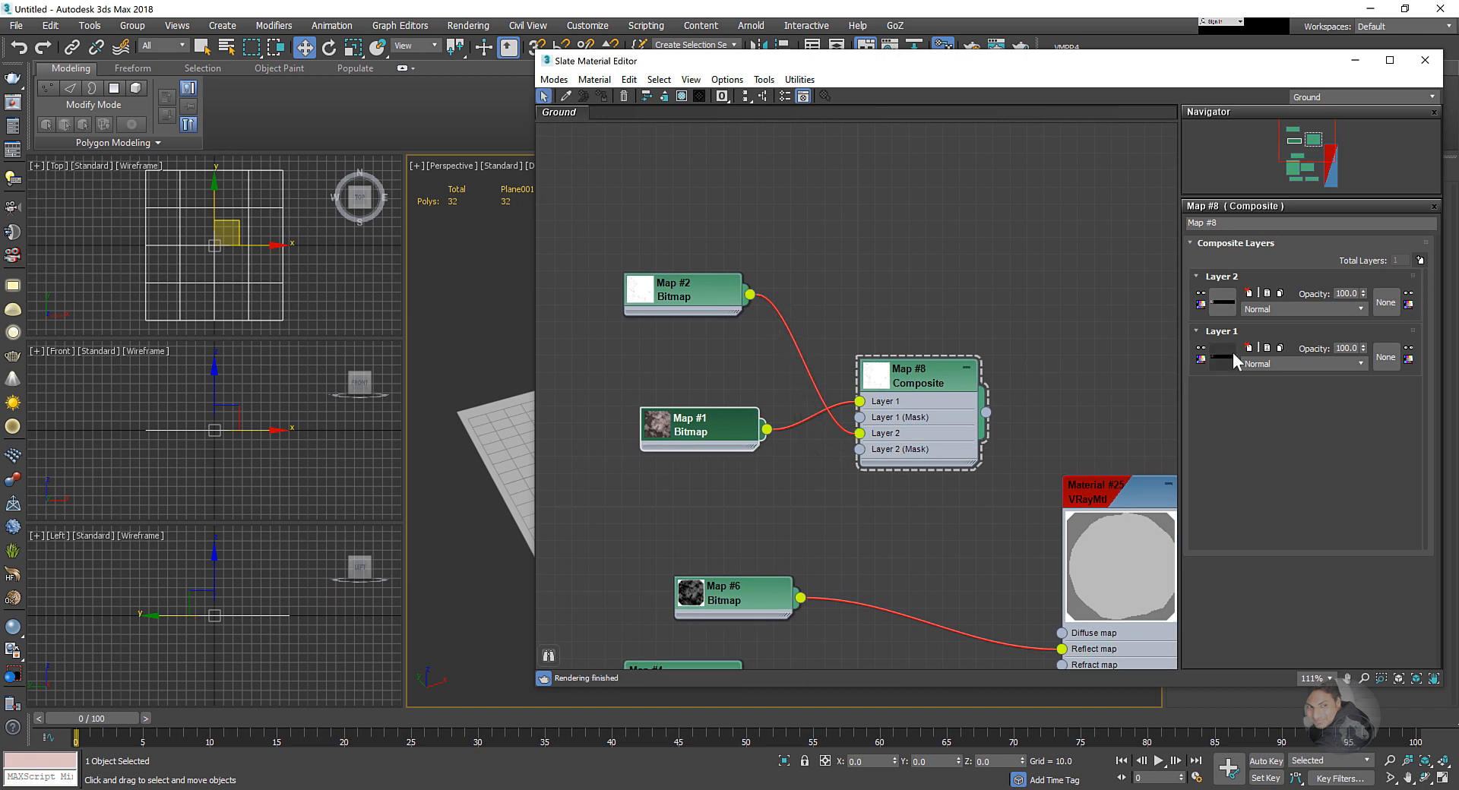
scroll(896, 329, "up", 1)
double_click(893, 324)
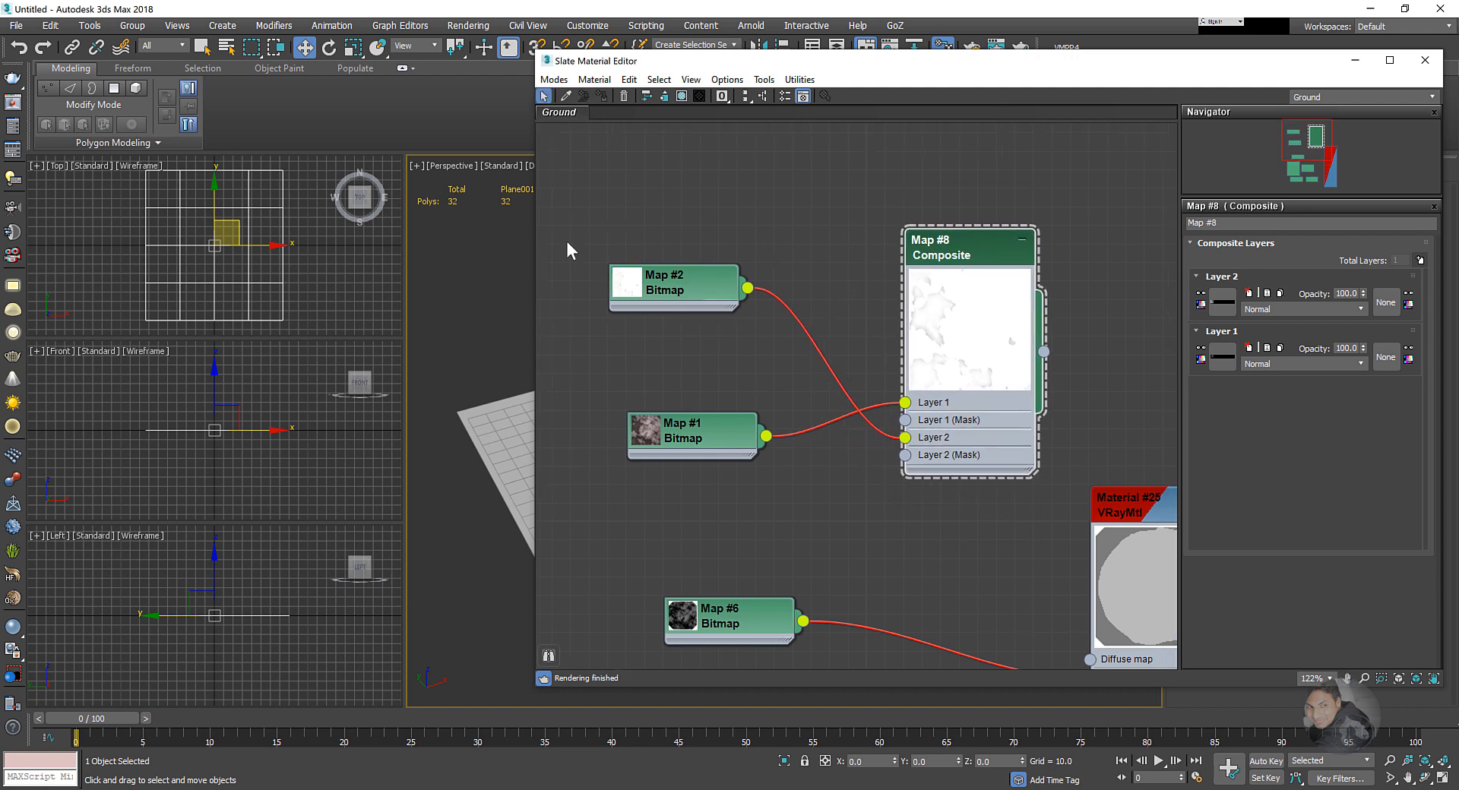
- Align the colour bitmap node, set the Composite's Layer 2 blend mode to Multiply, and check the blended preview
left_click(633, 414)
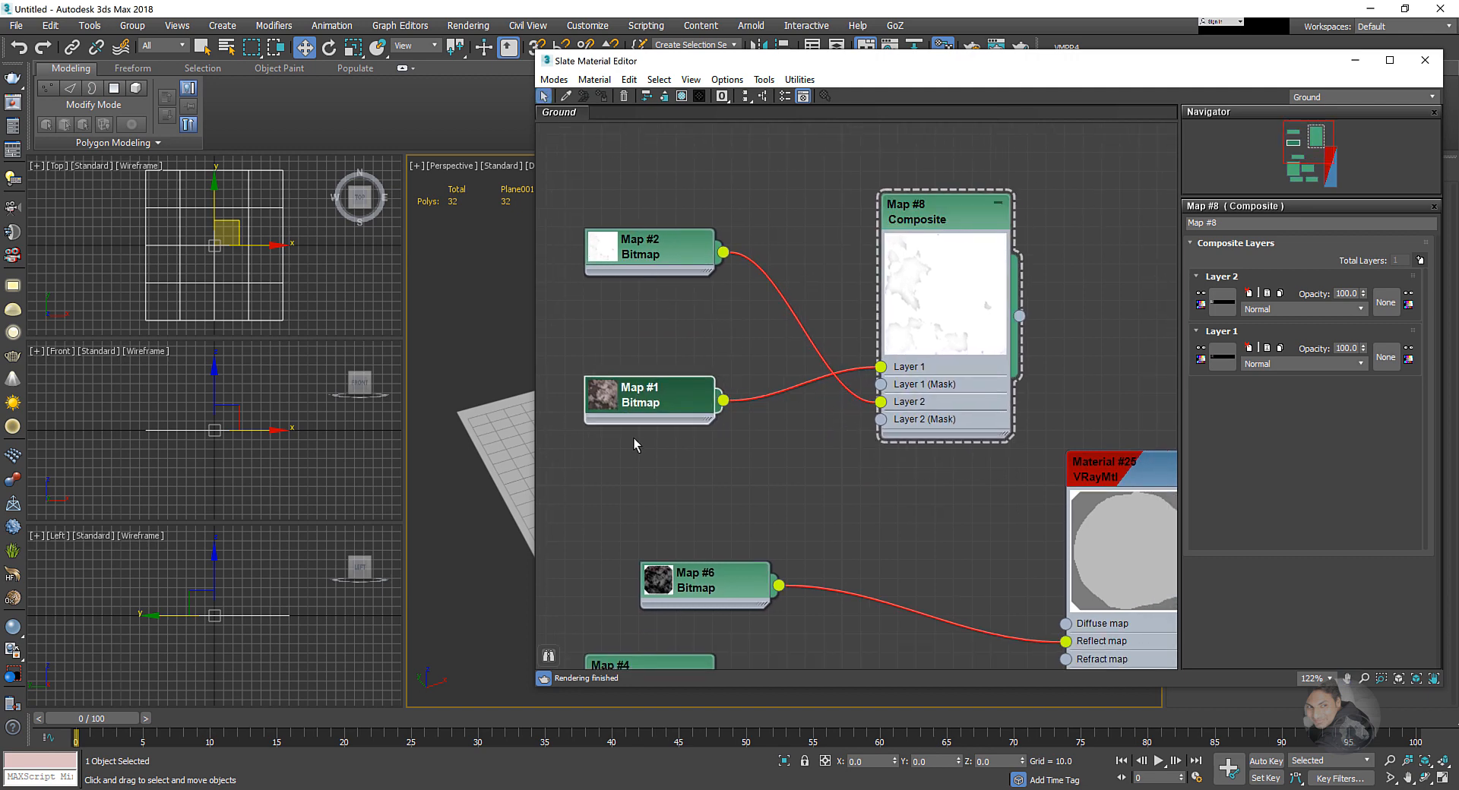
left_click(1348, 309)
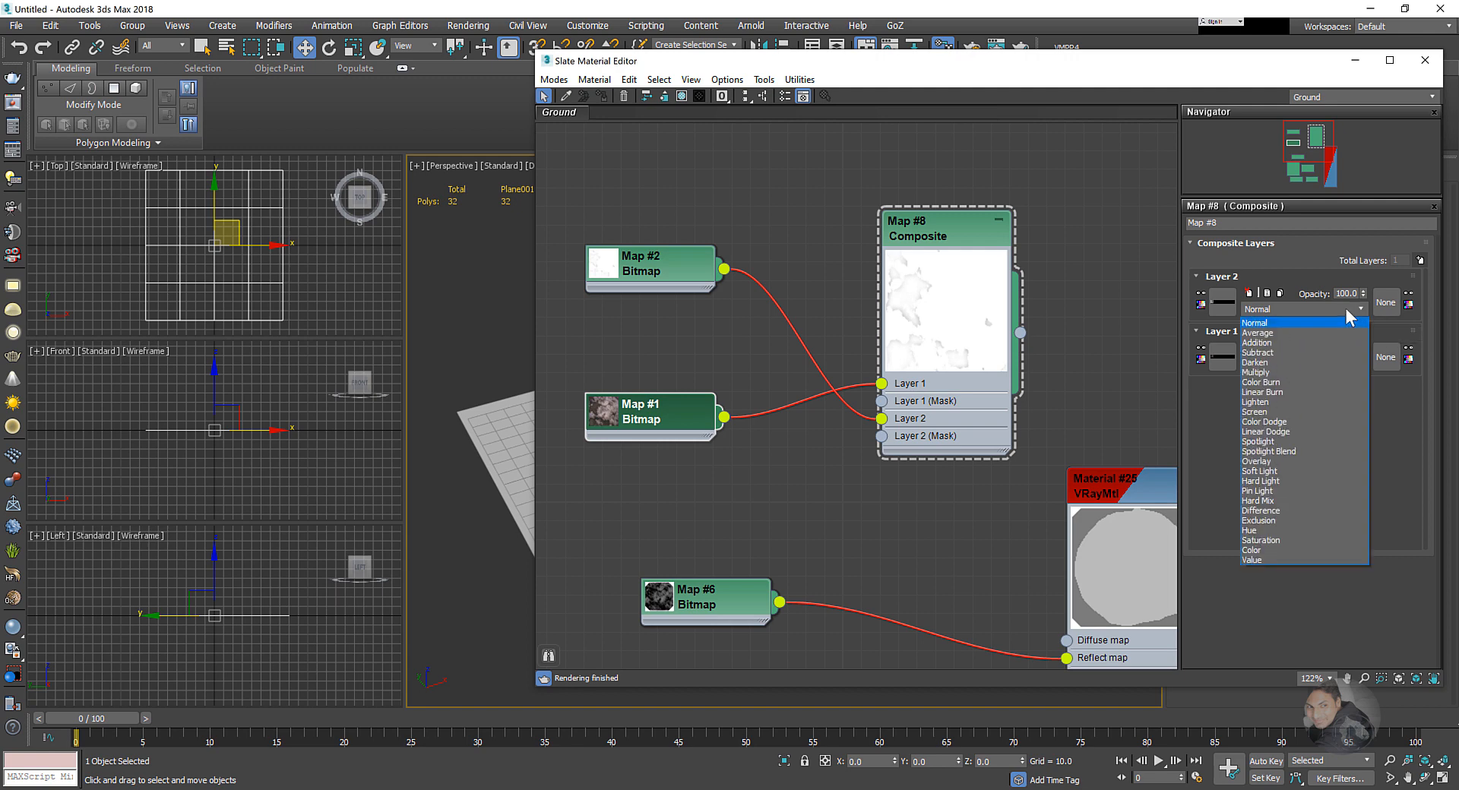
left_click(1264, 373)
middle_click_drag(951, 338, 932, 381)
scroll(930, 374, "up", 2)
middle_click_drag(689, 365, 874, 390)
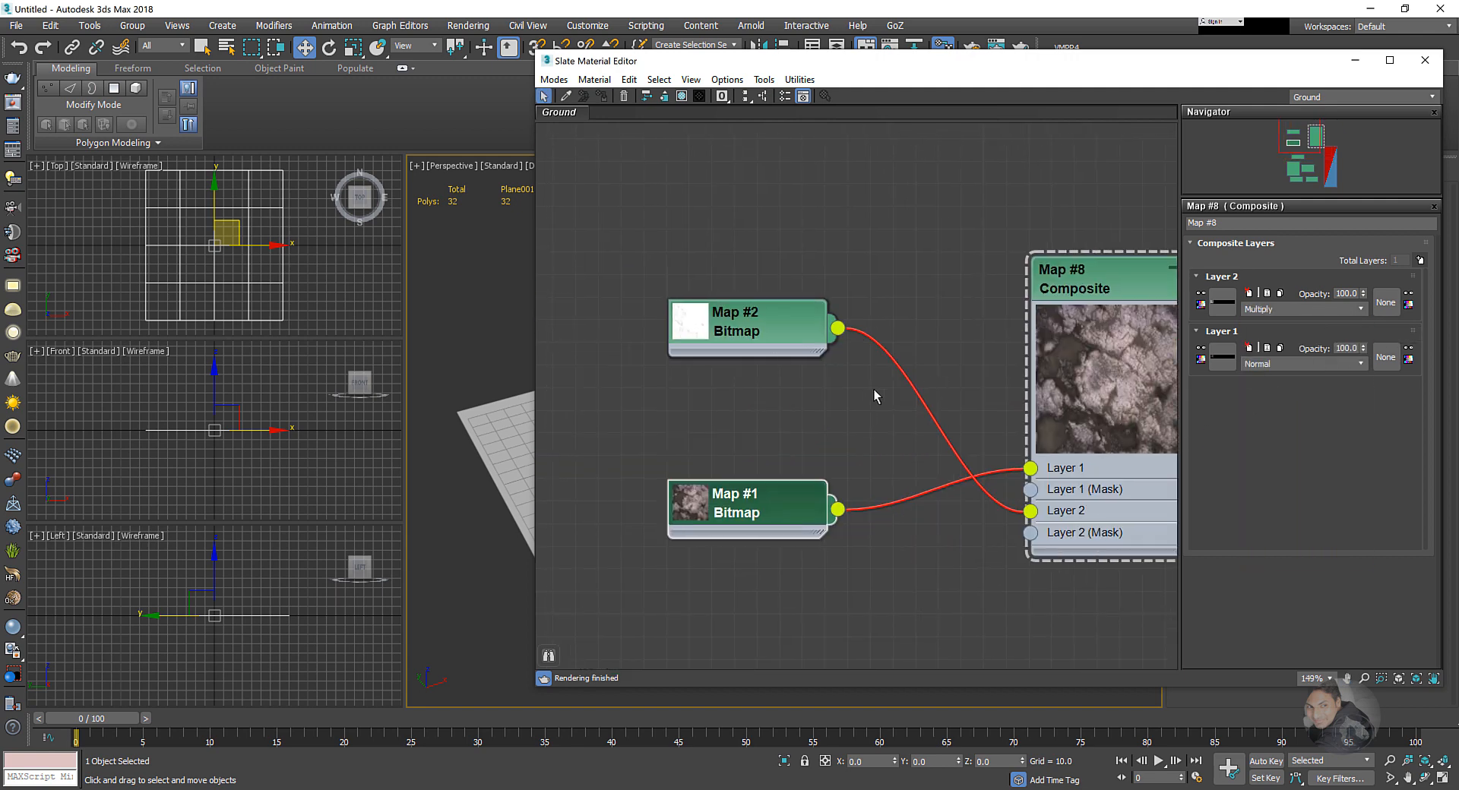
scroll(874, 395, "up", 2)
middle_click_drag(1033, 450, 947, 441)
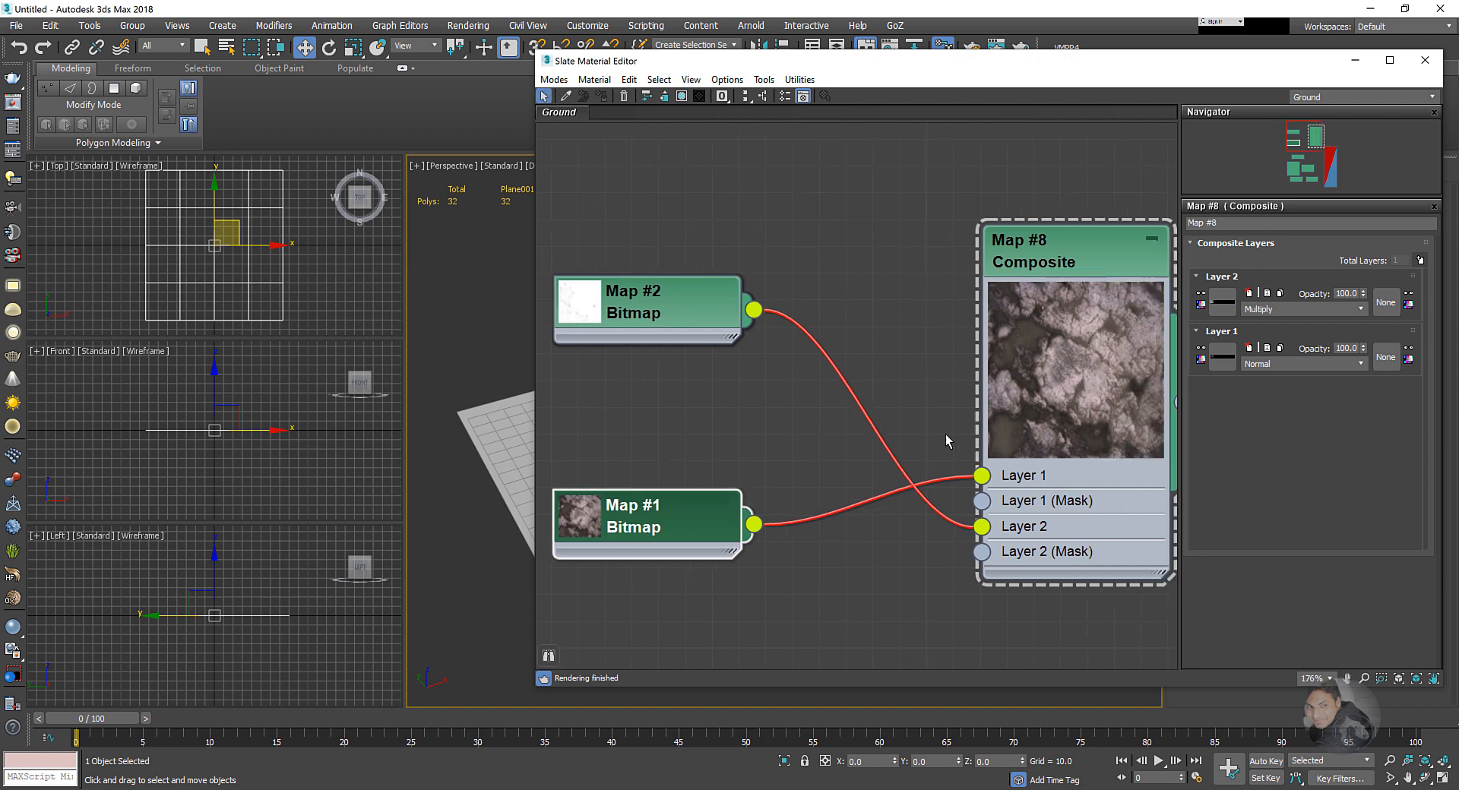
middle_click_drag(742, 389, 708, 394)
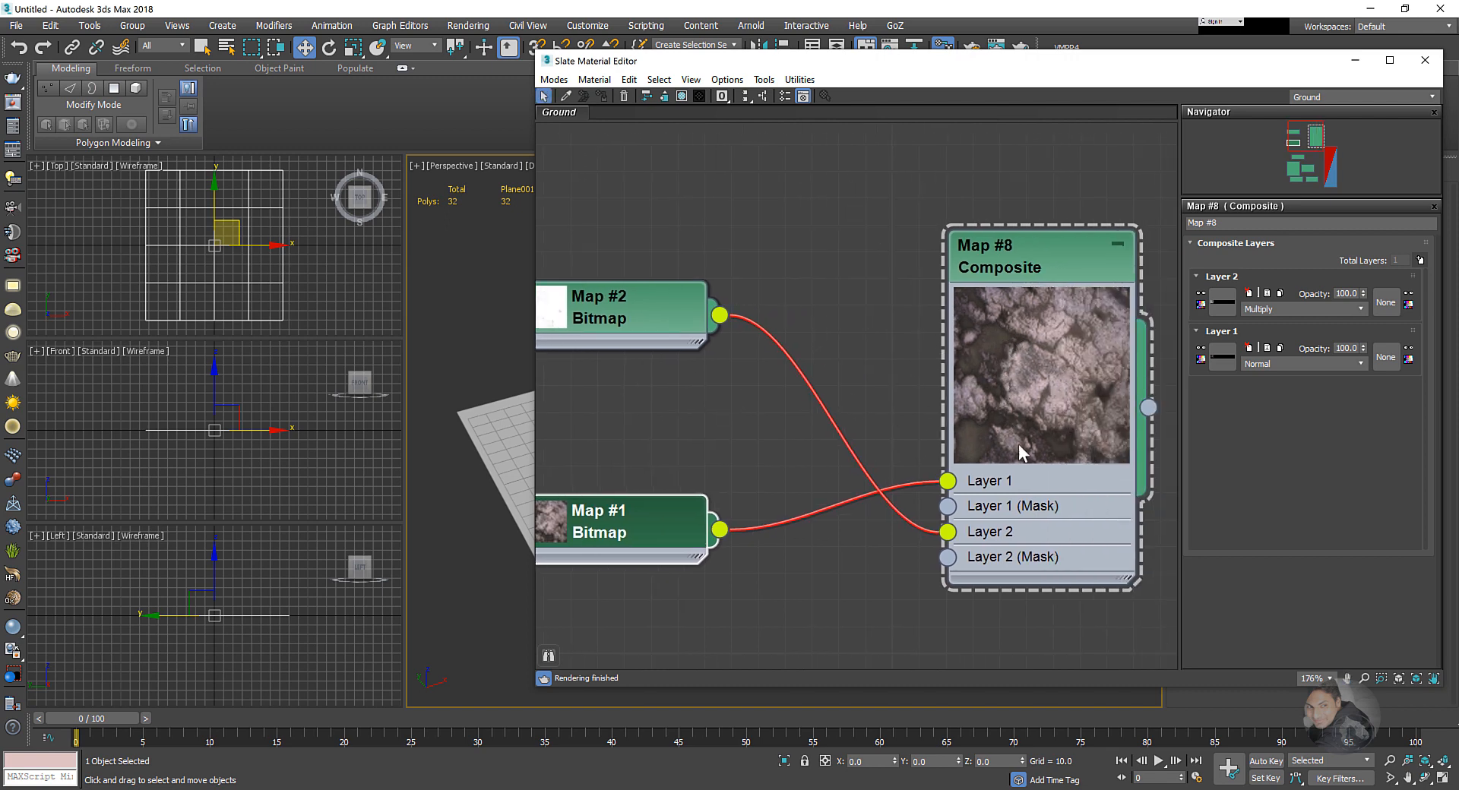
middle_click_drag(1018, 443, 967, 400)
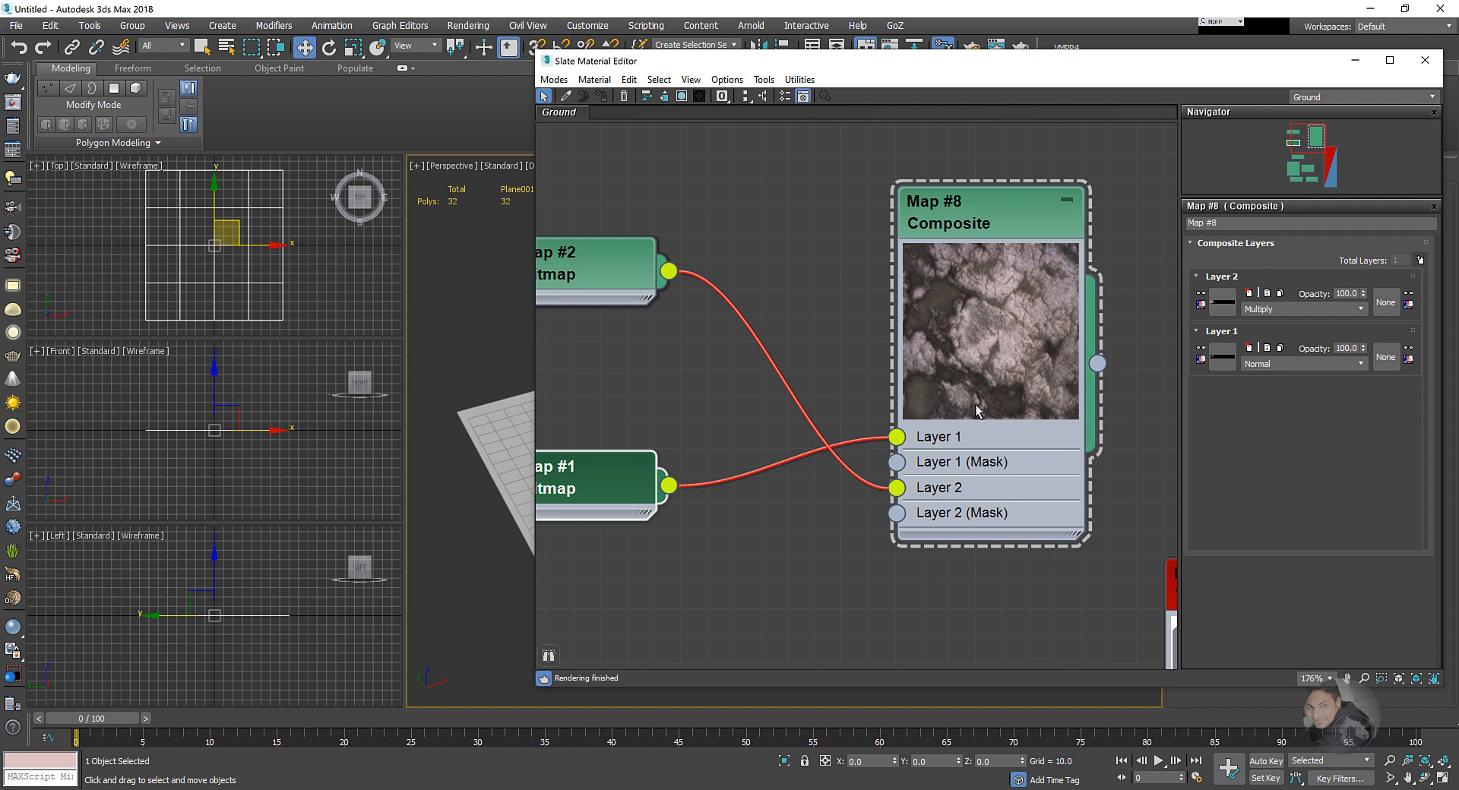
- Move the Composite and its two bitmaps closer to the other nodes and connect the Composite to the VRayMtl's Diffuse map
scroll(975, 413, "down", 5)
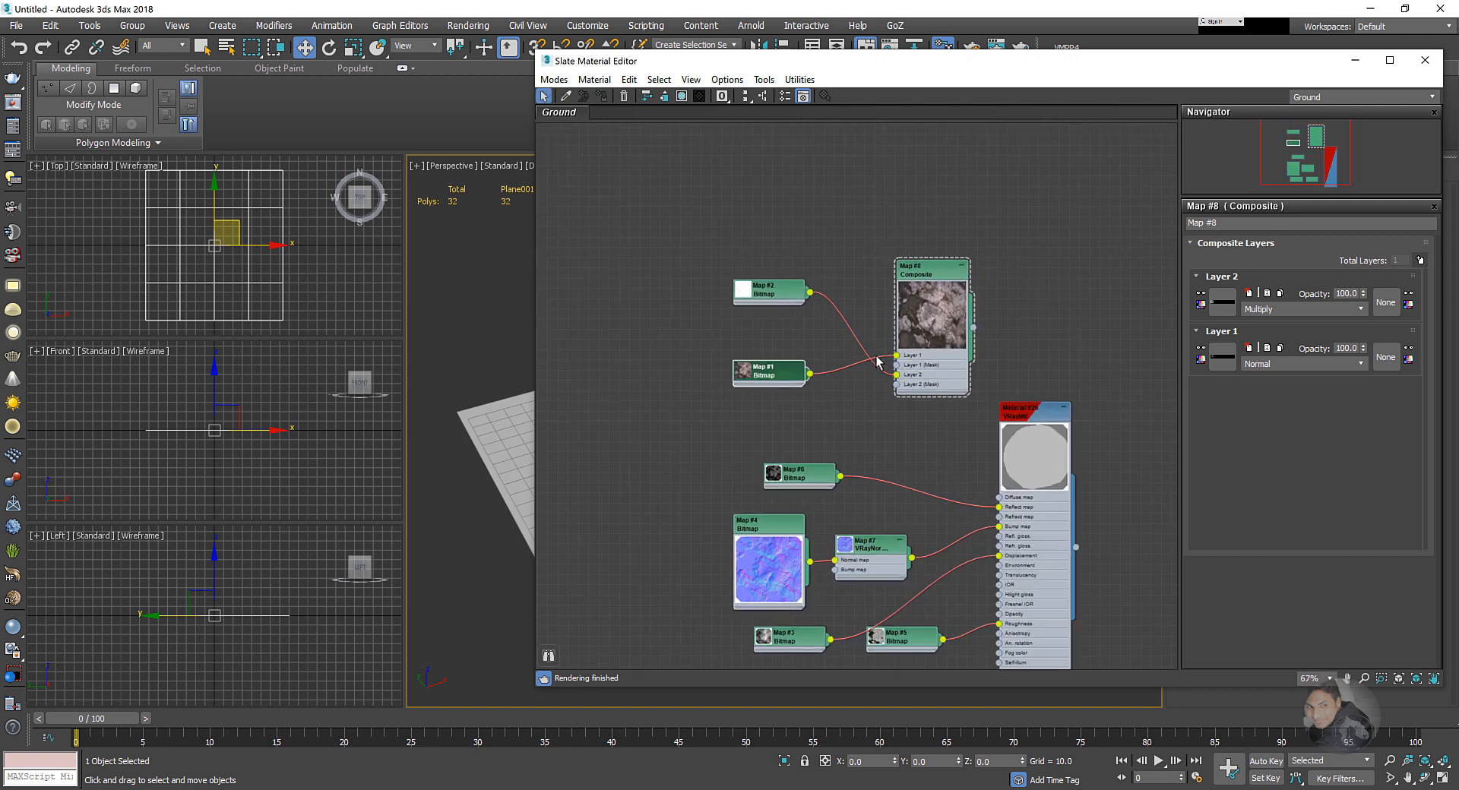
left_click_drag(740, 212, 924, 391)
left_click_drag(942, 270, 880, 322)
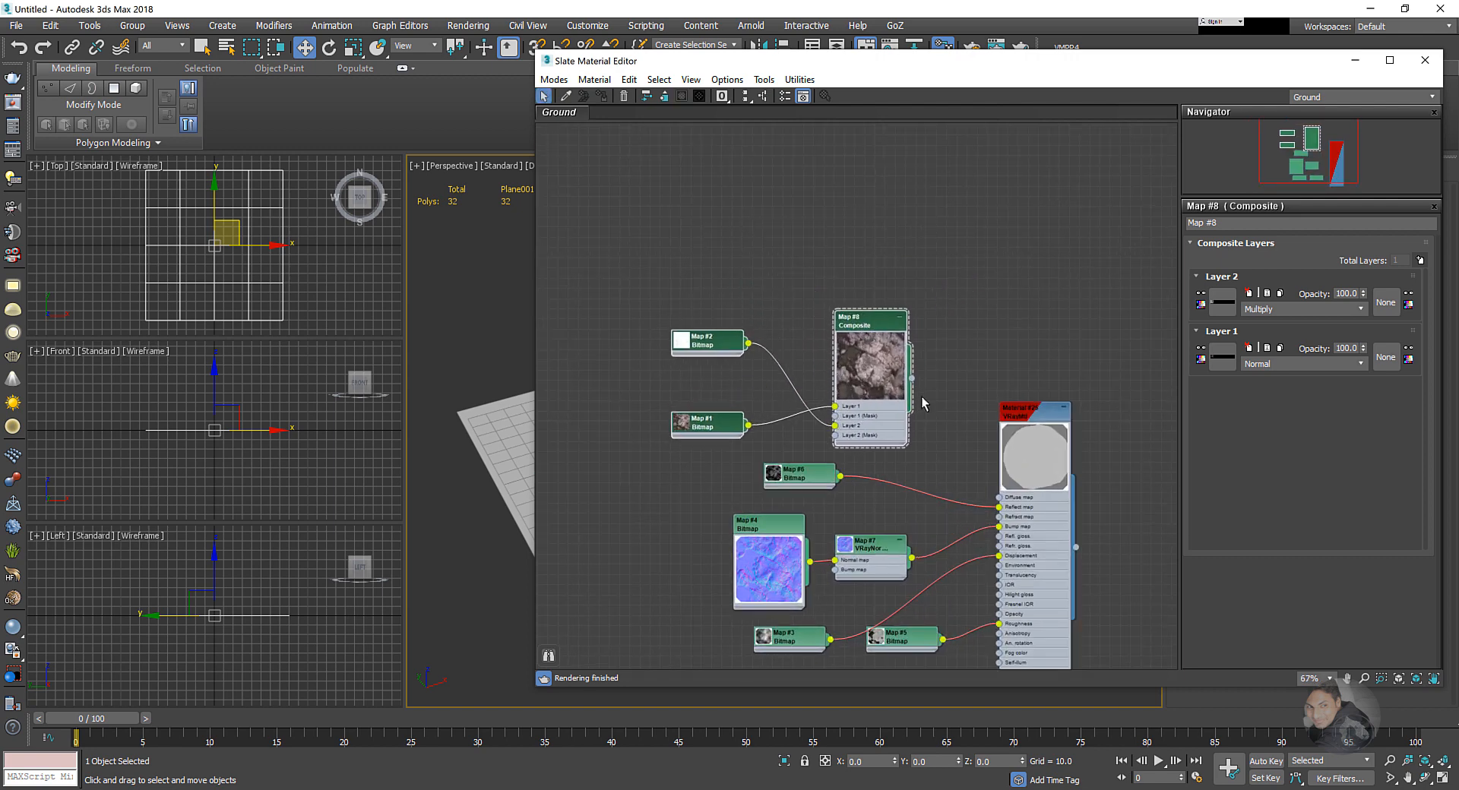
middle_click_drag(936, 438, 892, 319)
scroll(891, 320, "up", 1)
scroll(890, 325, "up", 1)
left_click_drag(863, 253, 968, 410)
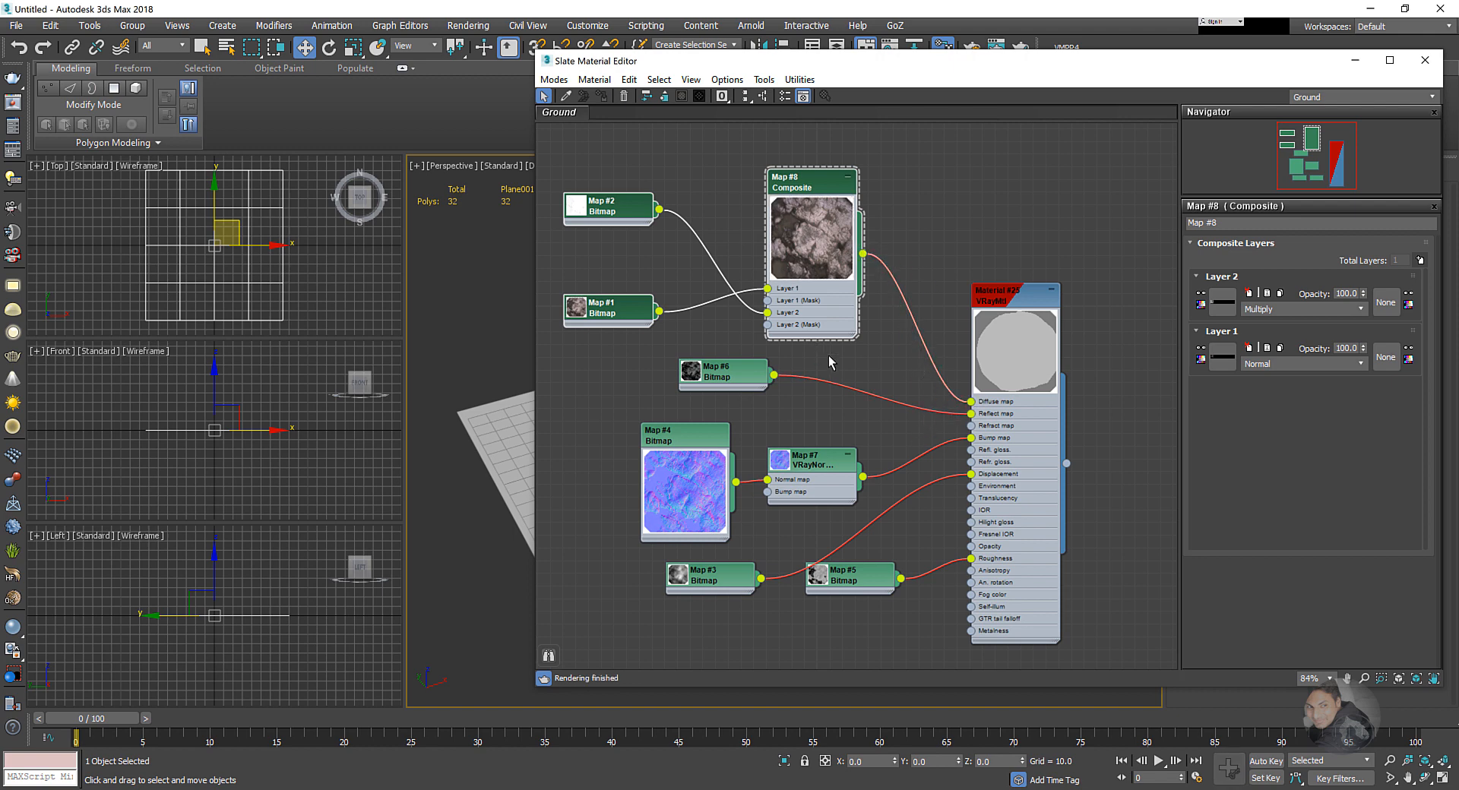
scroll(832, 363, "up", 1)
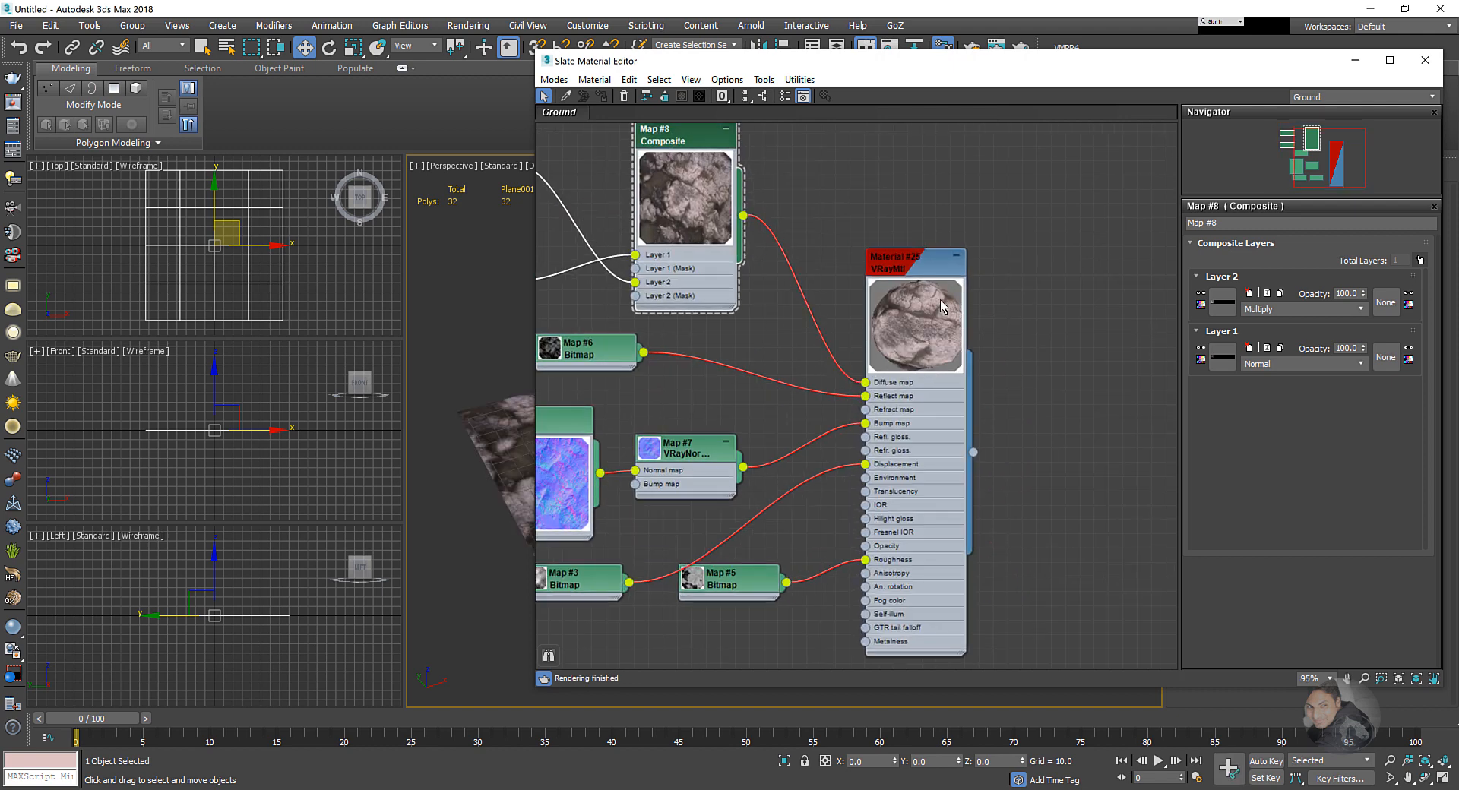
scroll(990, 391, "down", 3)
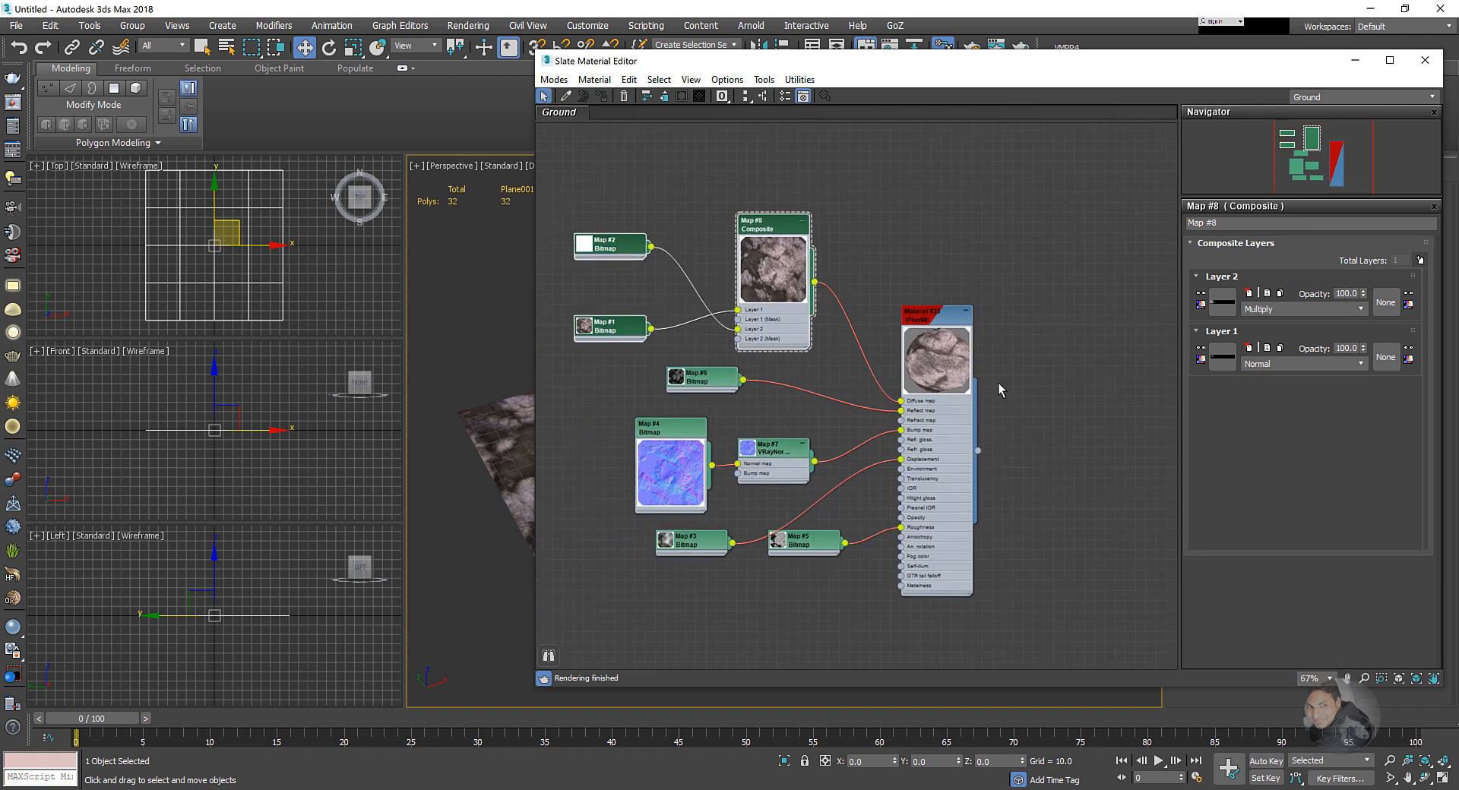
- Minimize the material editor and examine the textured plane in the Perspective viewport
left_click_drag(1072, 60, 894, 131)
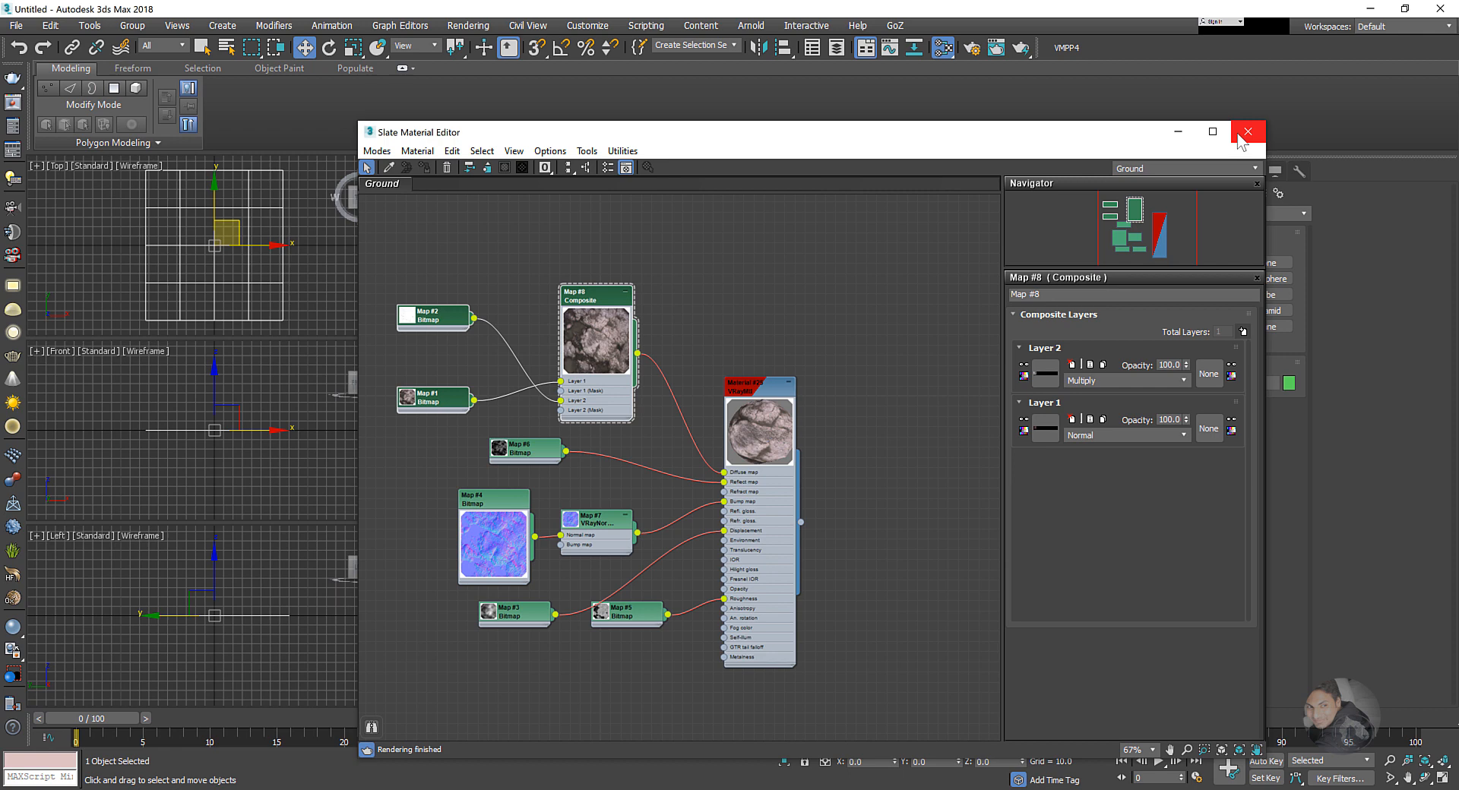
middle_click_drag(737, 337, 821, 336)
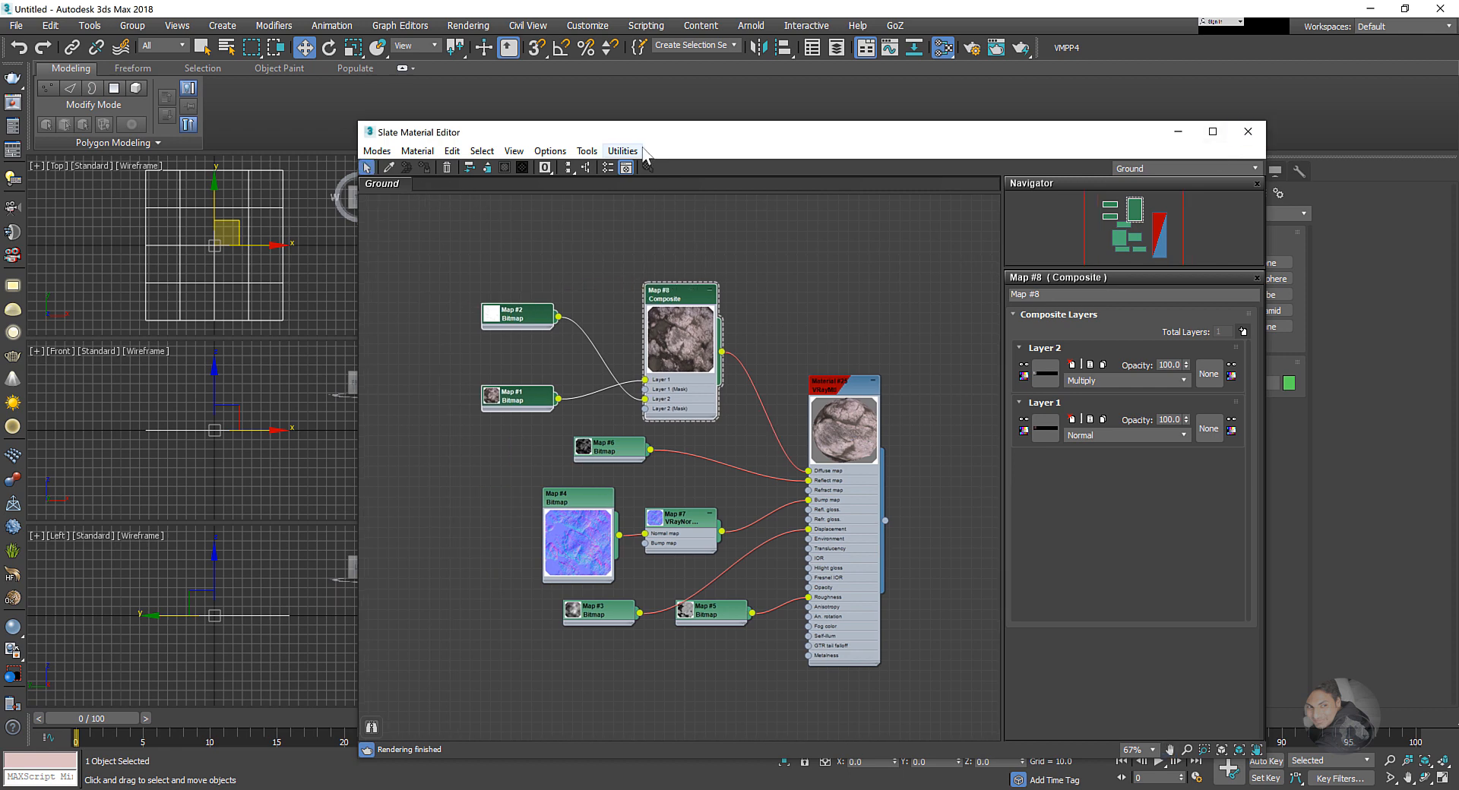
left_click(1178, 132)
scroll(977, 332, "down", 5)
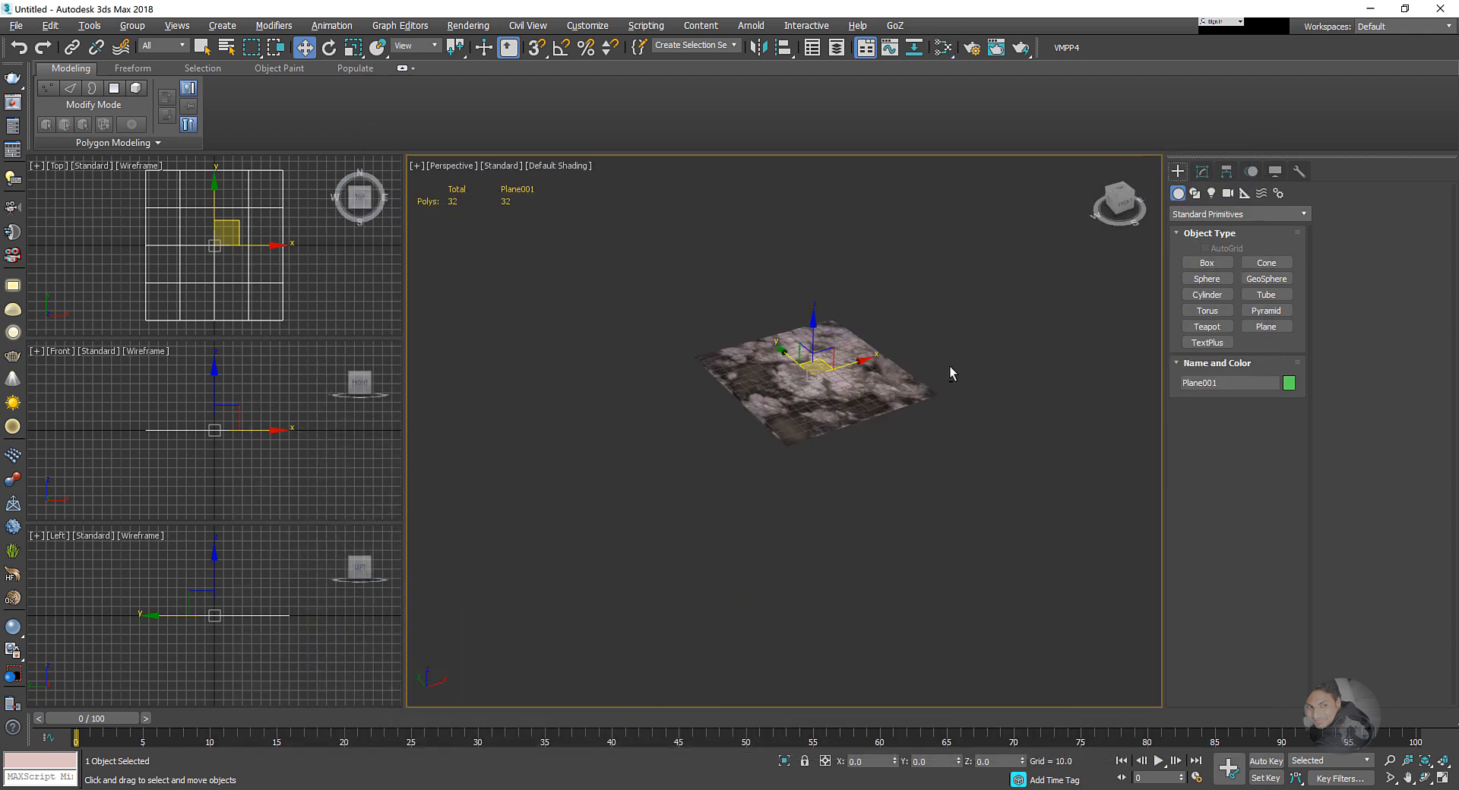
scroll(911, 338, "up", 5)
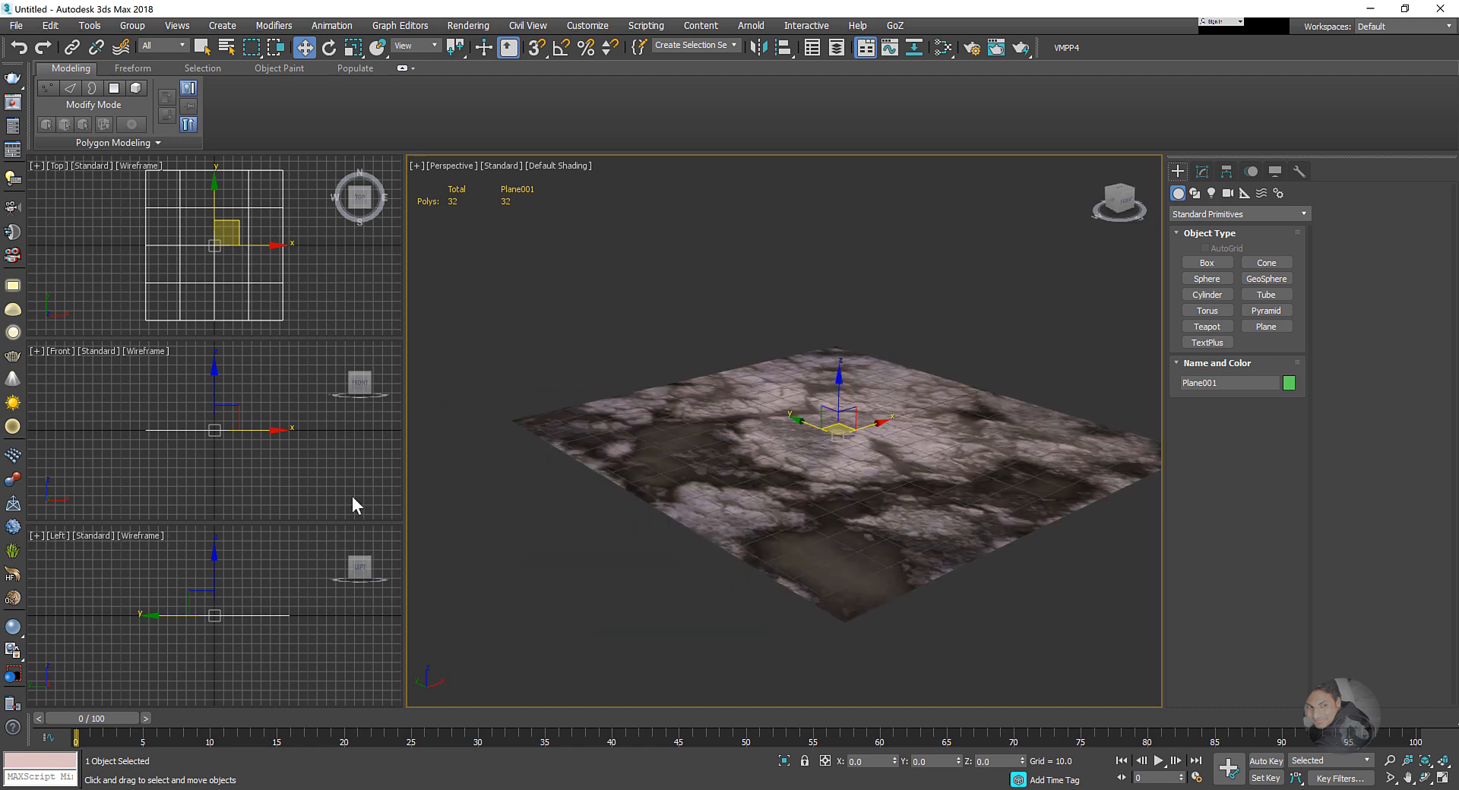
- Reopen the Slate Material Editor and create a new view named HDRI
key("m")
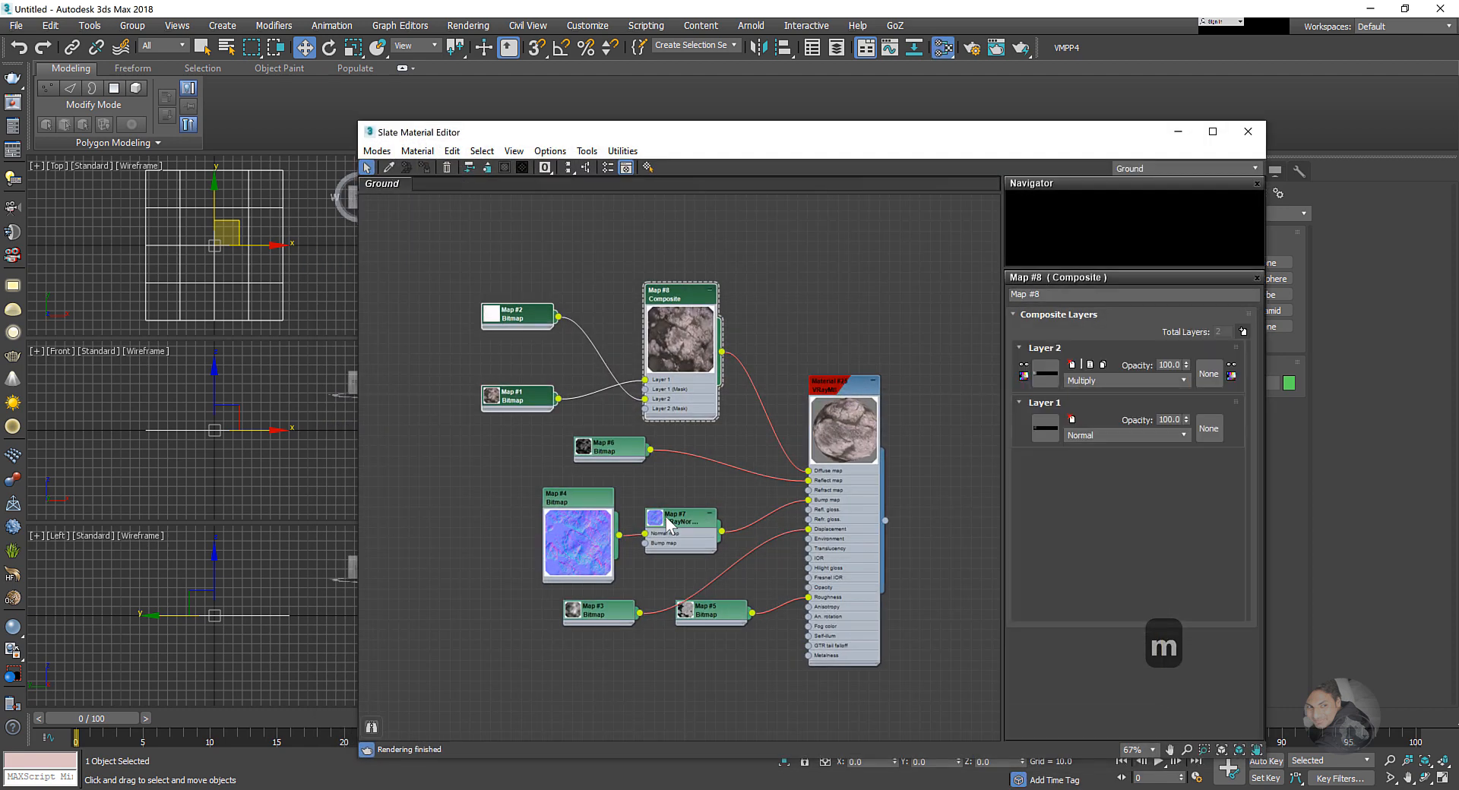
right_click(444, 188)
left_click(457, 191)
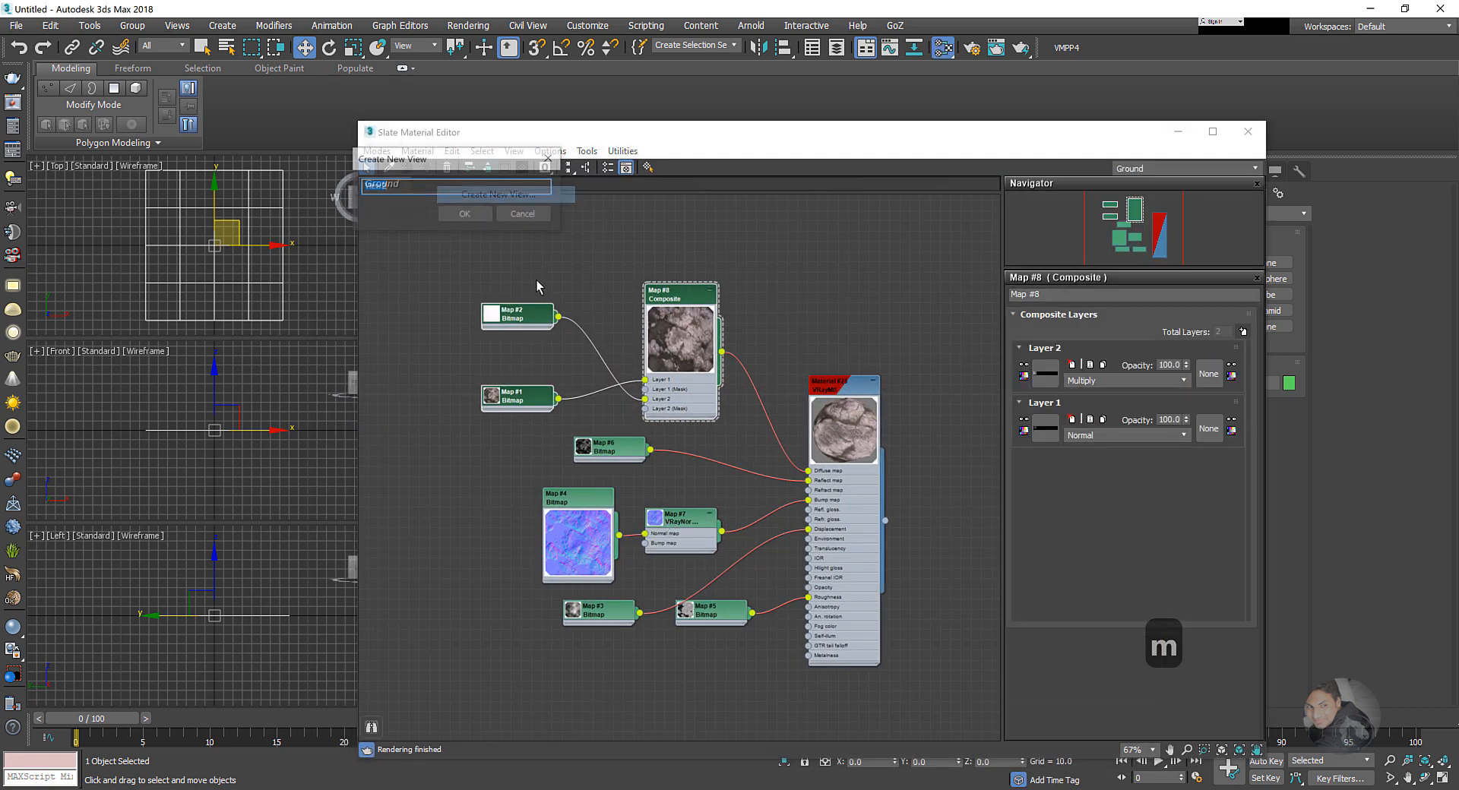
type("HDRI")
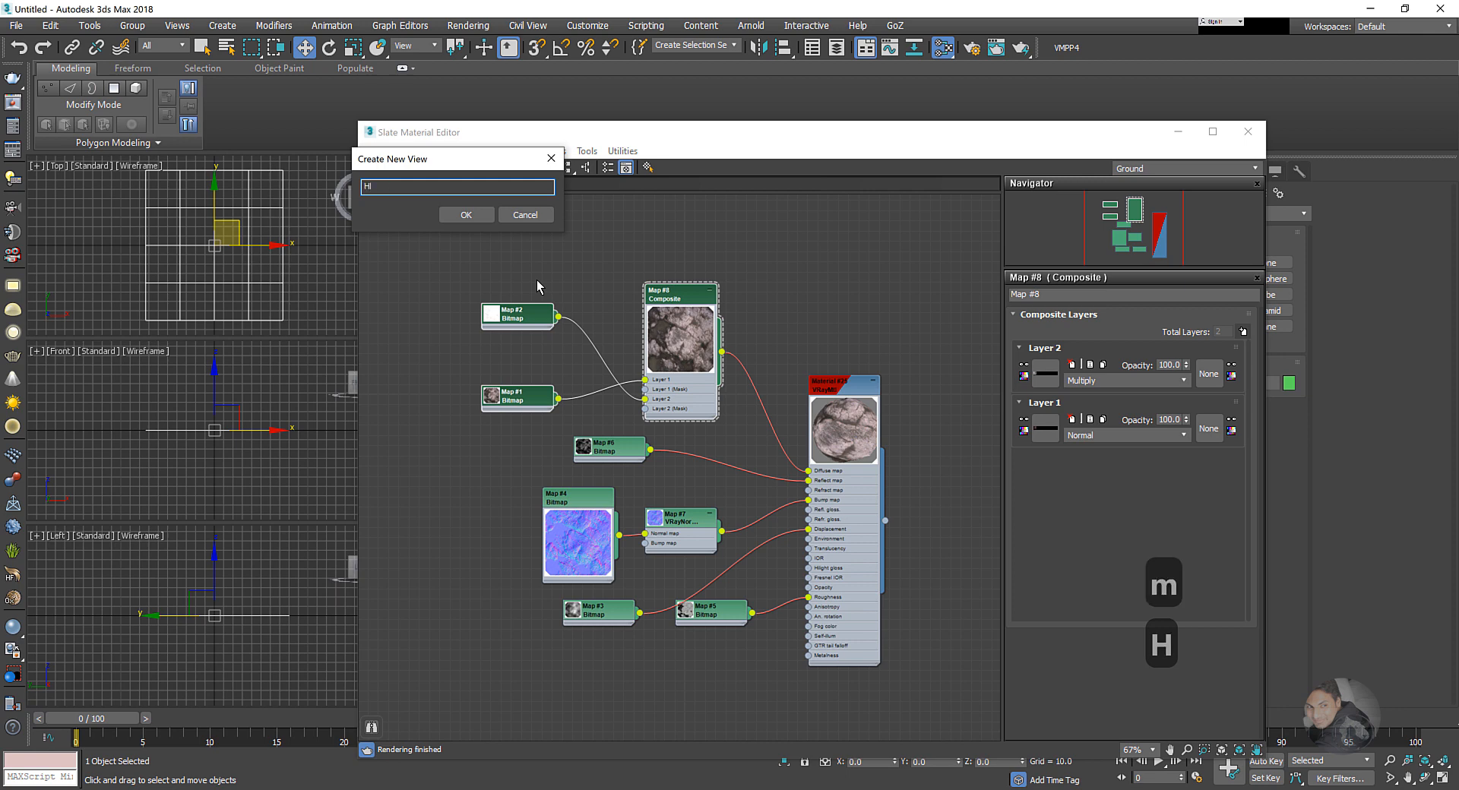
key("Return")
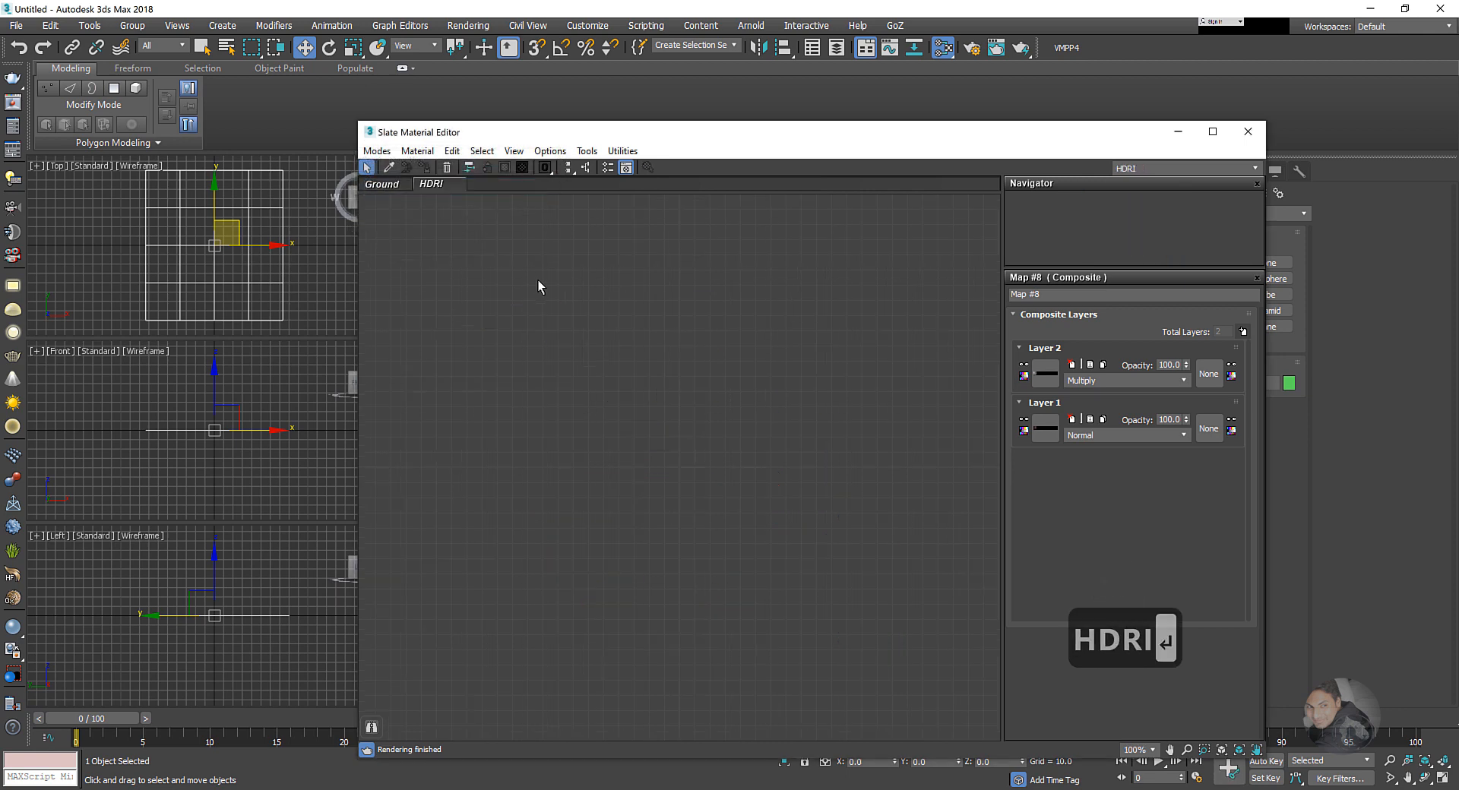
- Add a VRayHDRI map node to the HDRI view and open its parameters
right_click(589, 363)
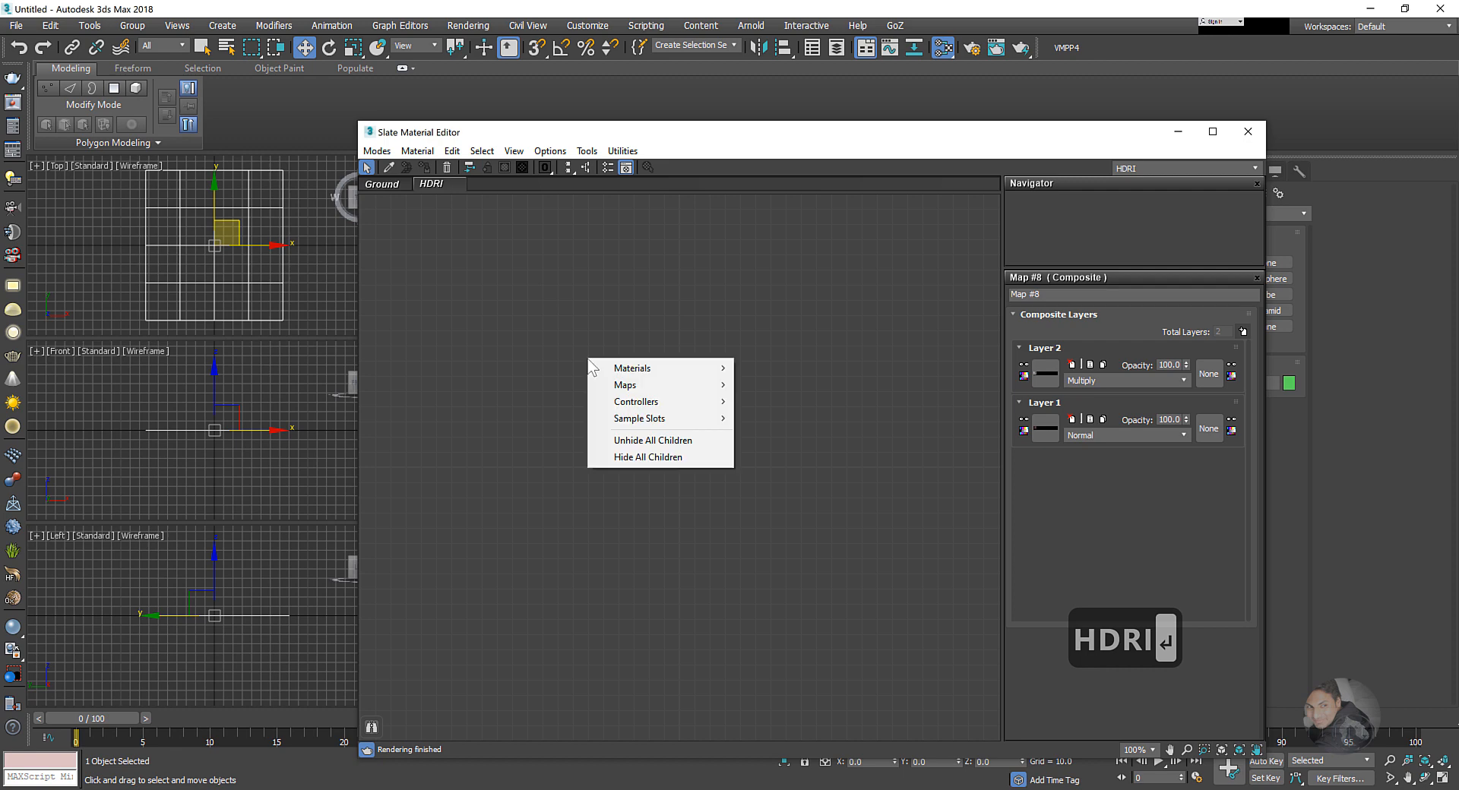
mouse_move(630, 367)
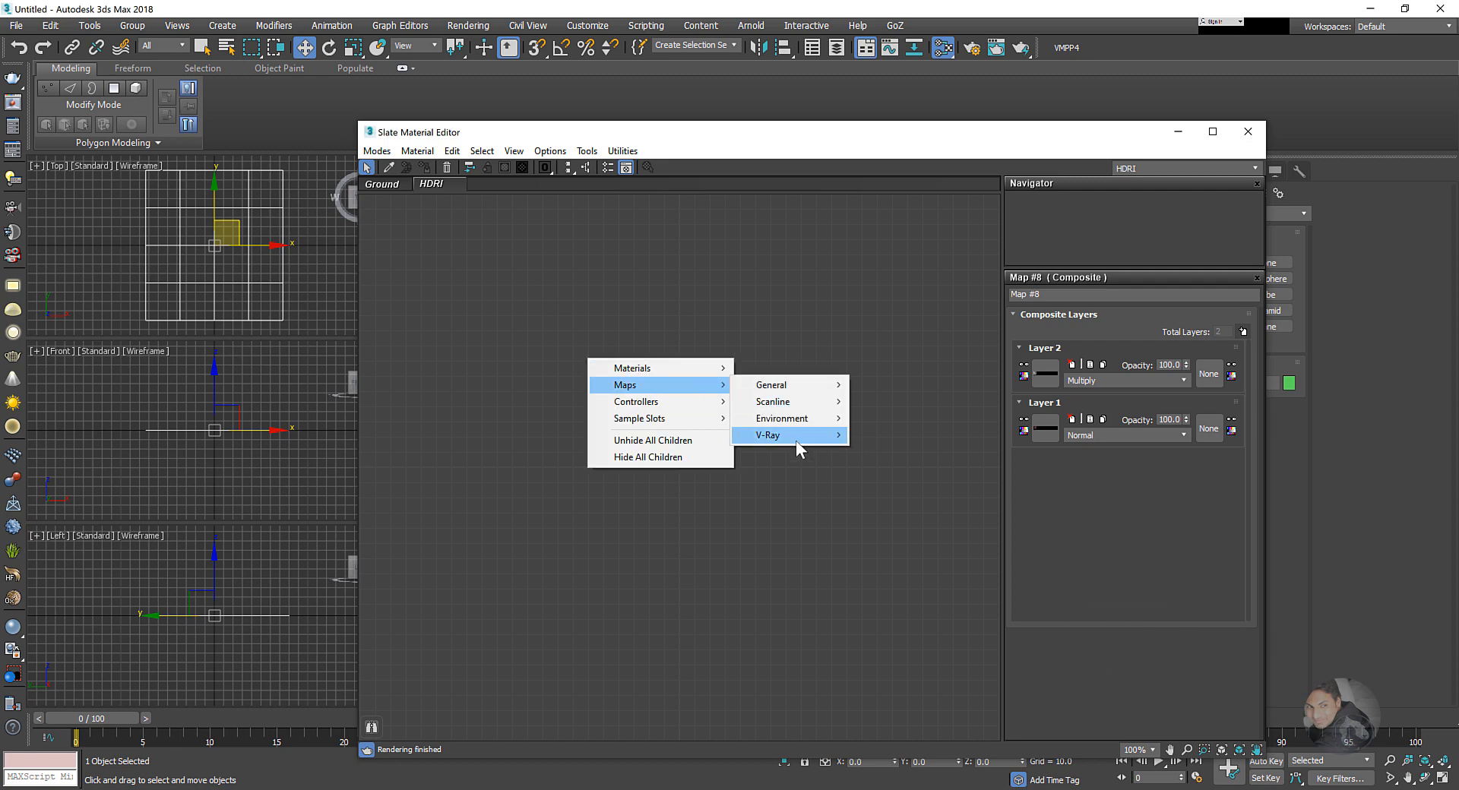
mouse_move(821, 440)
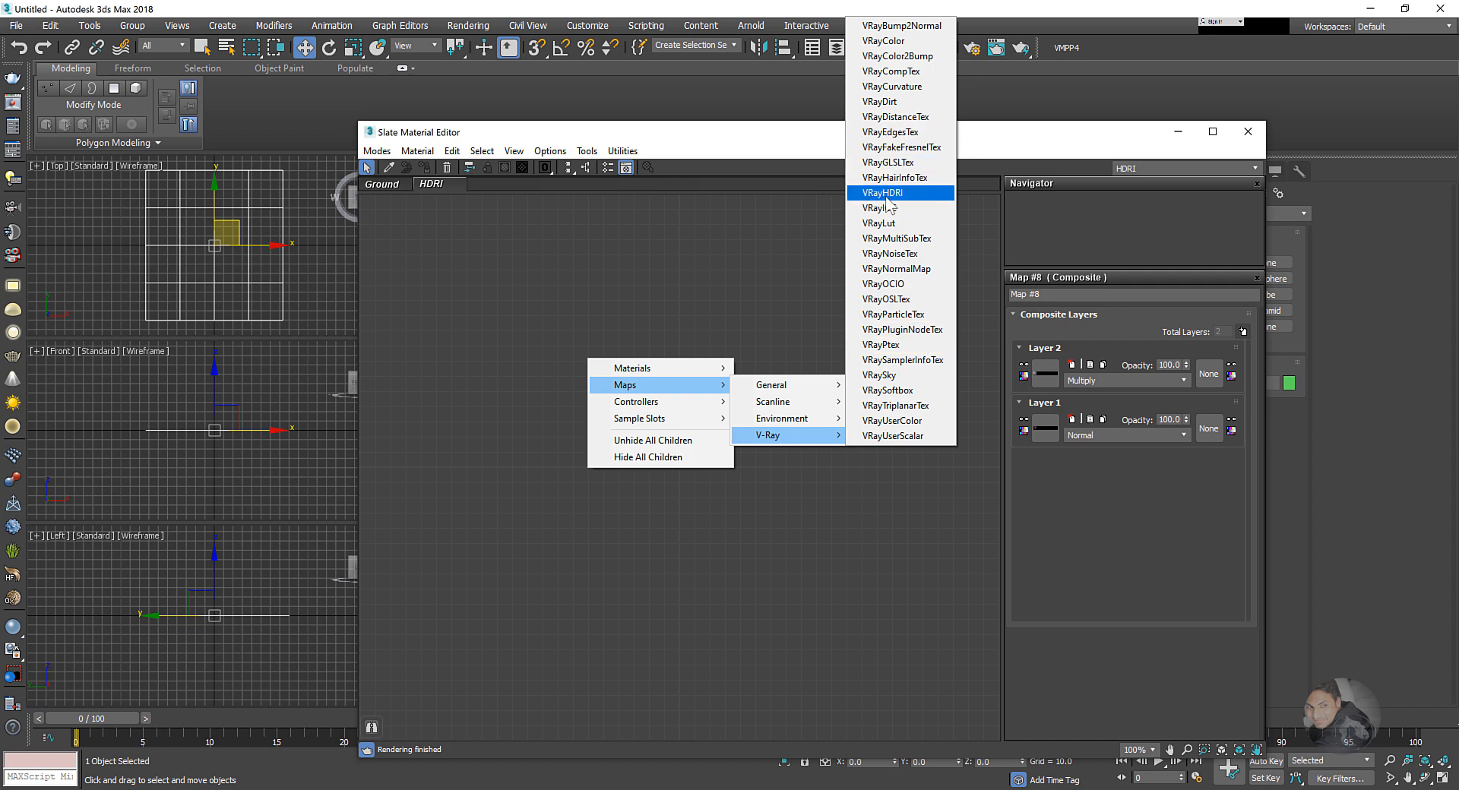
left_click(895, 193)
left_click_drag(596, 365, 642, 380)
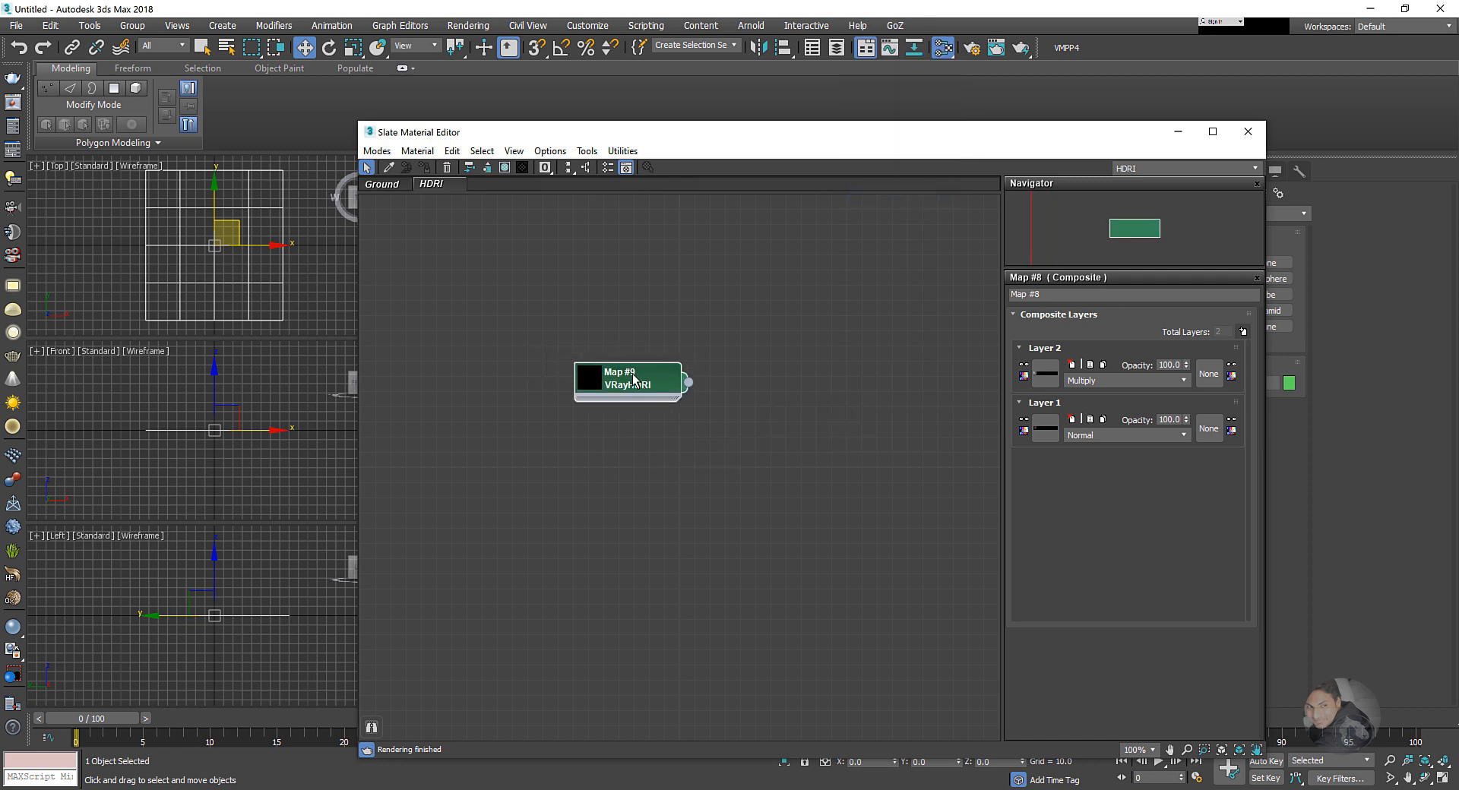
double_click(633, 376)
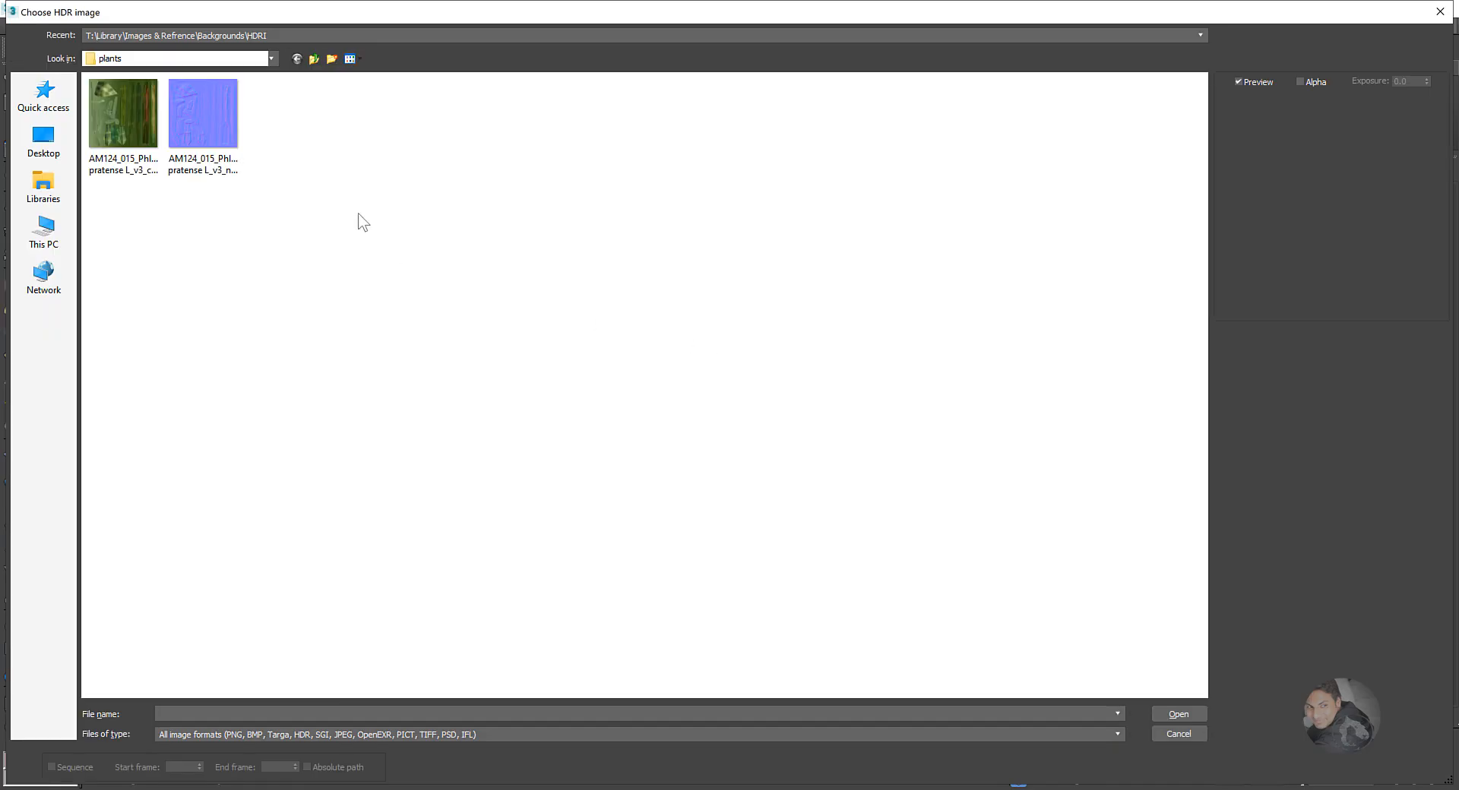
- Load Praia_Sol_01.hdr from the WIP\Test\HDRI folder as the VRayHDRI bitmap
left_click(314, 58)
left_click(314, 58)
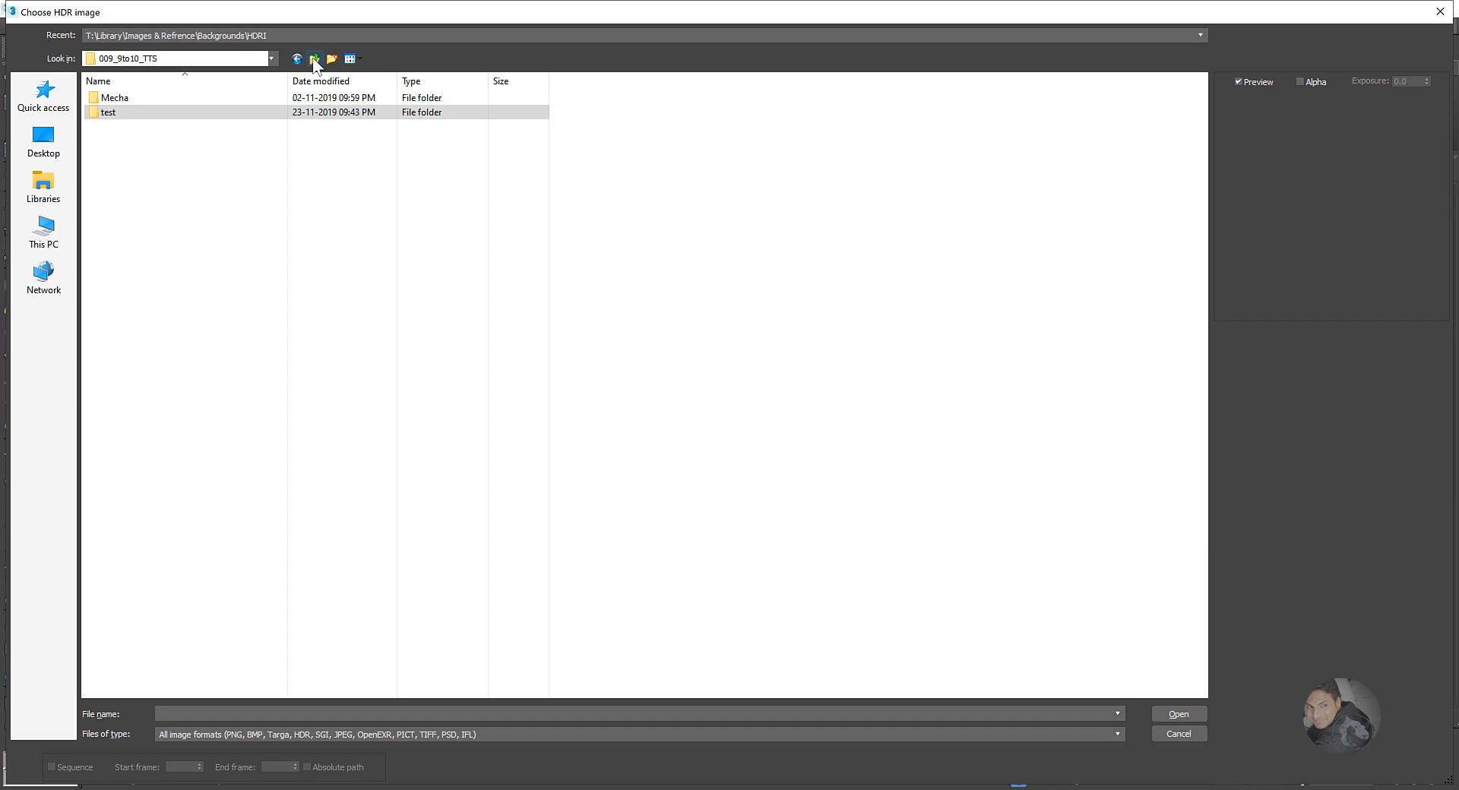
left_click(313, 59)
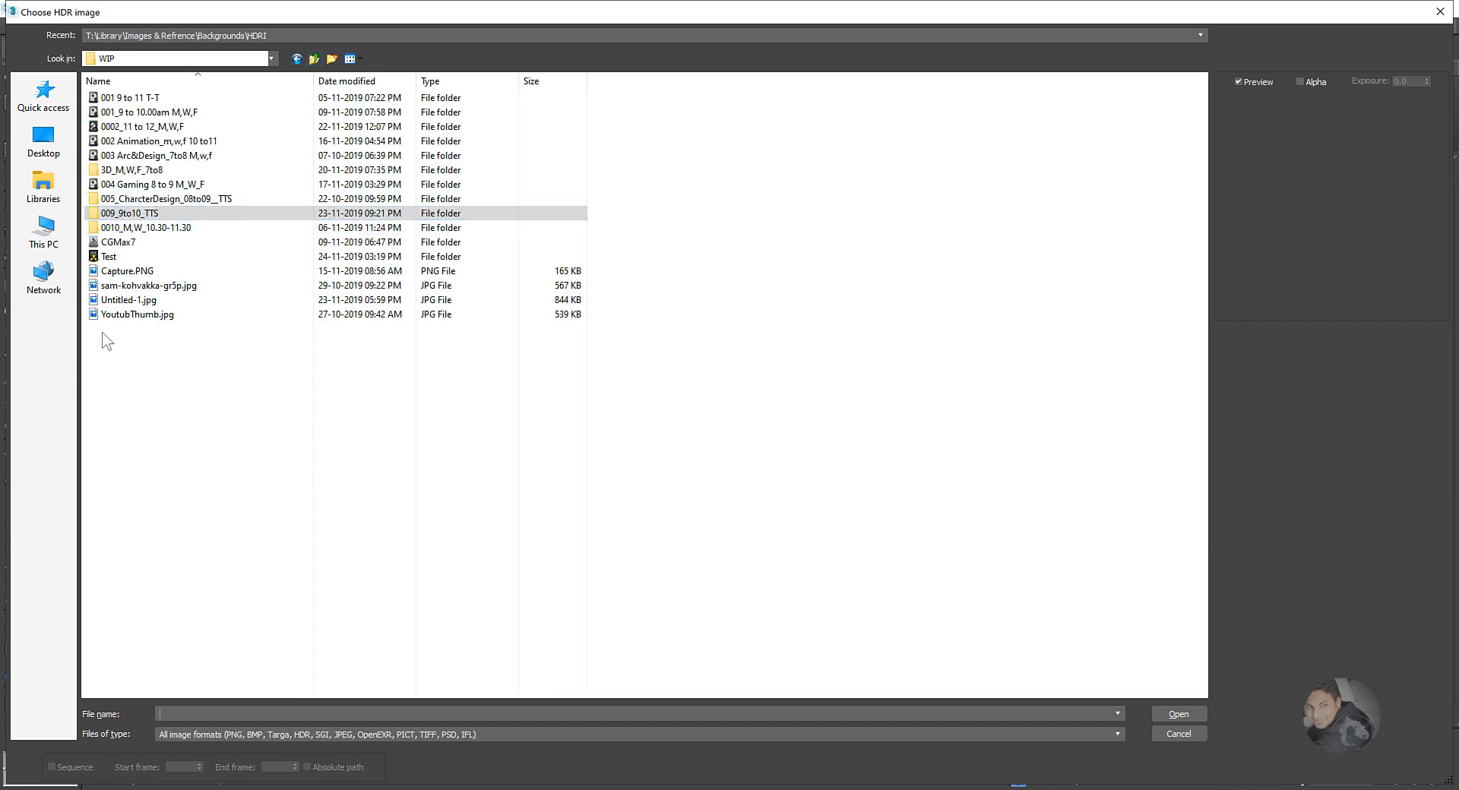
double_click(114, 256)
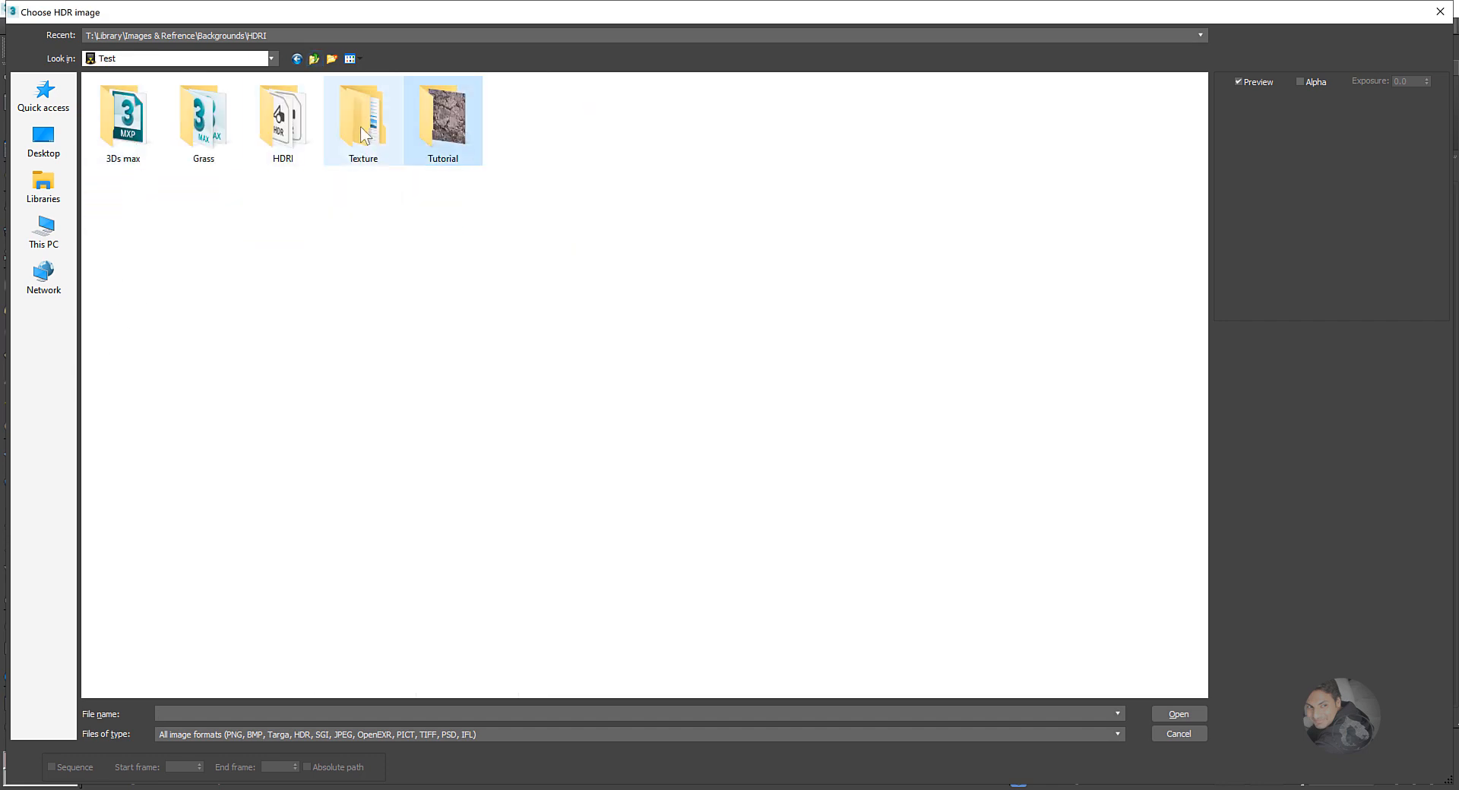
double_click(283, 122)
left_click(134, 140)
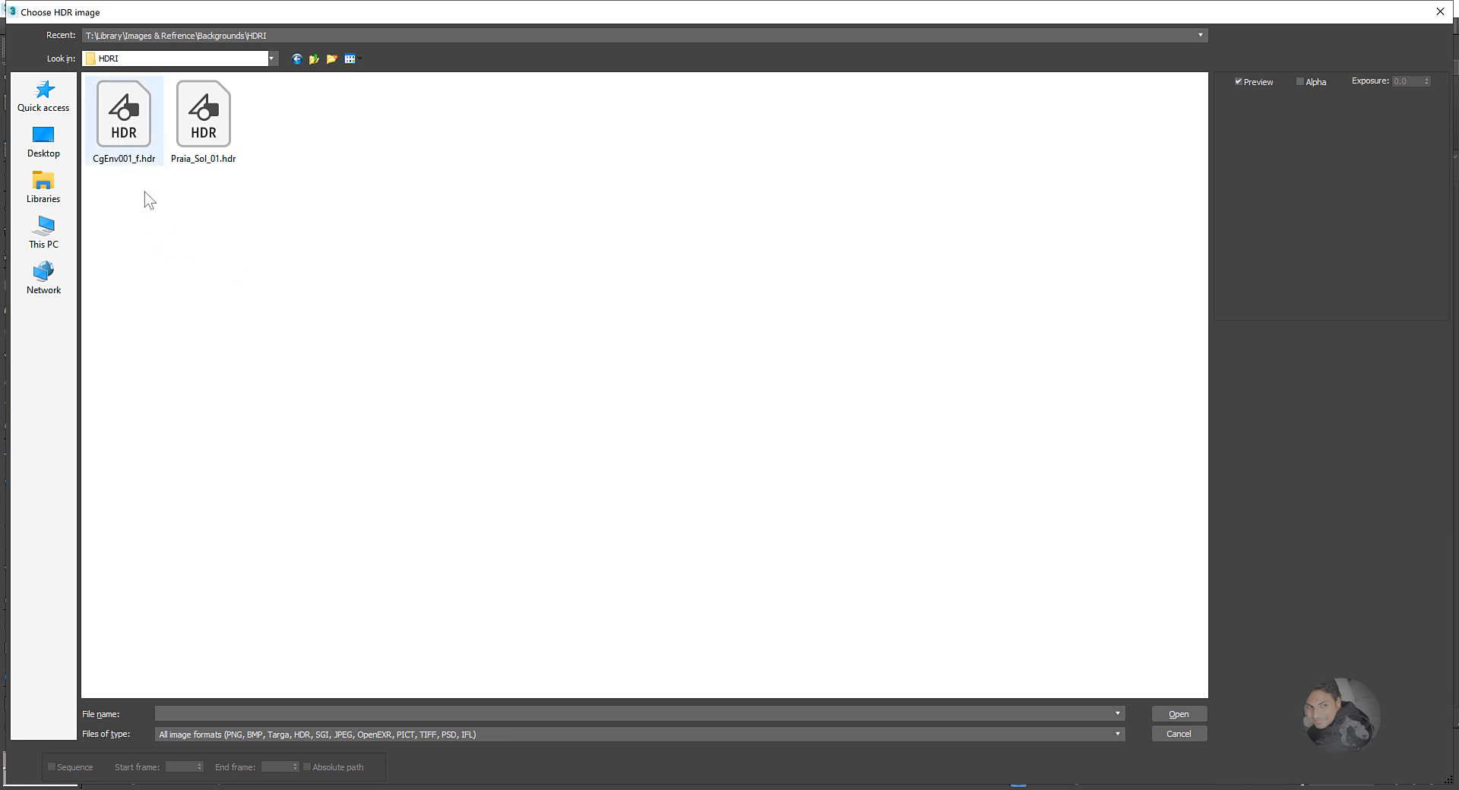
left_click(225, 141)
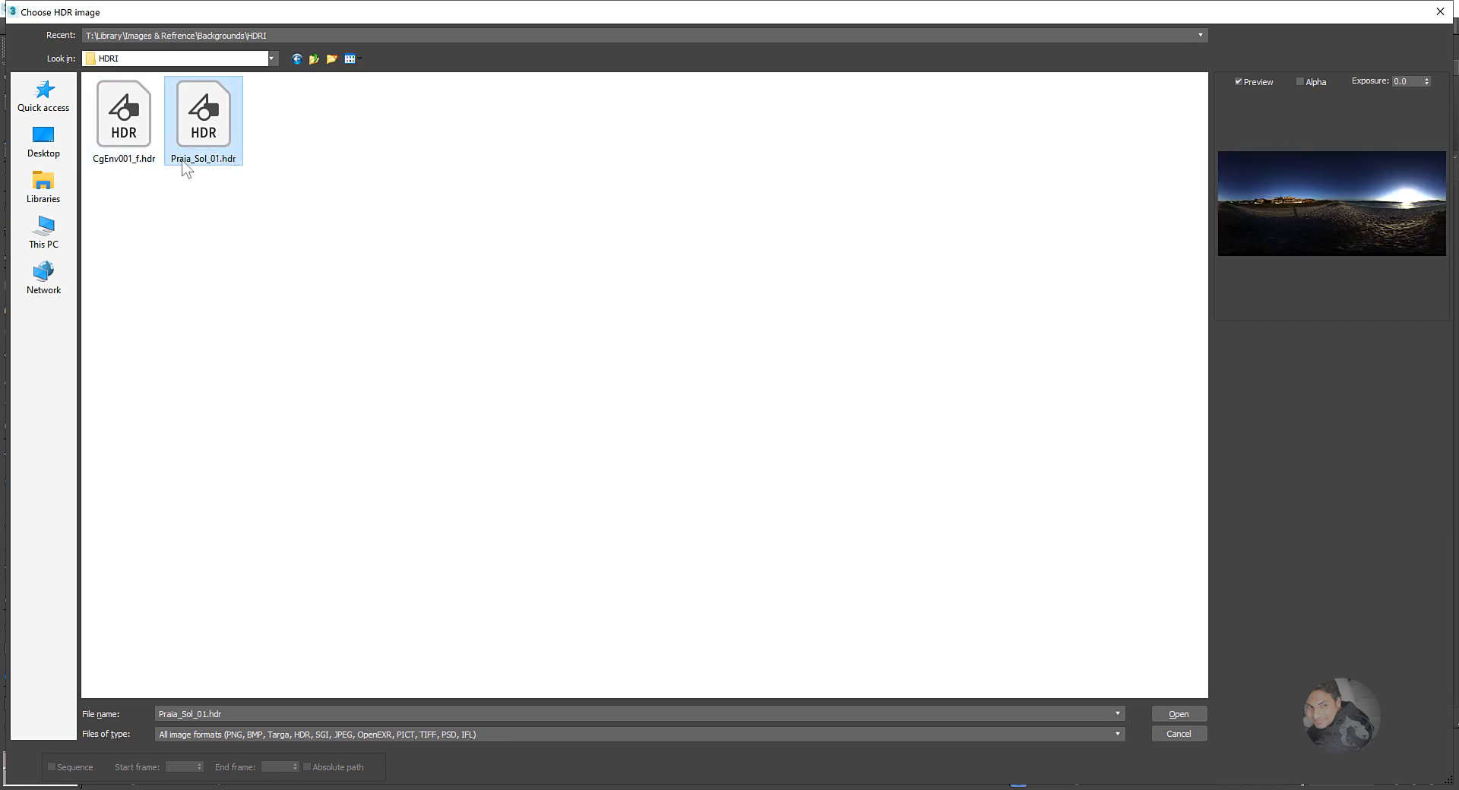
left_click(1178, 715)
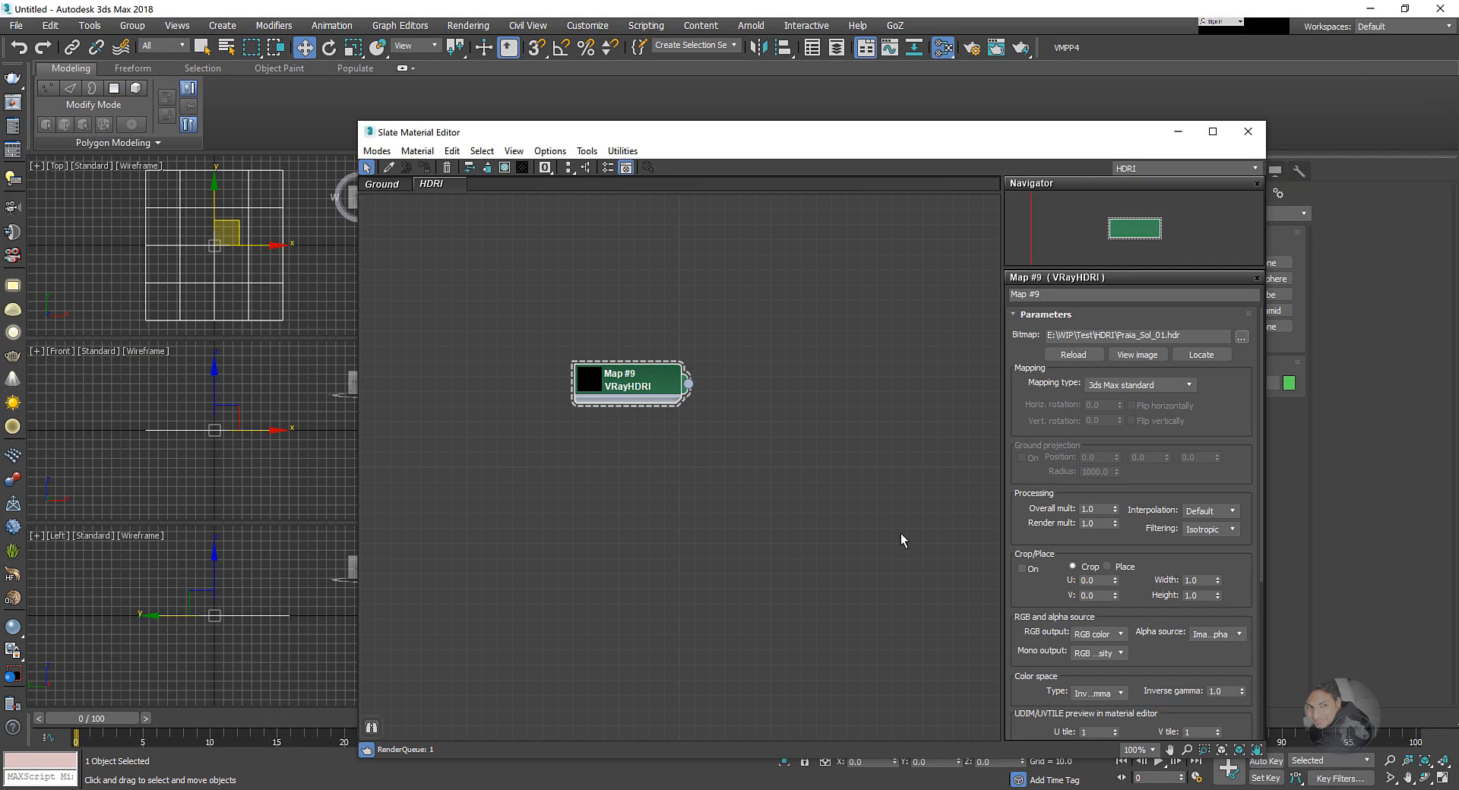
- Enlarge the VRayHDRI node's preview and set its mapping type to Spherical
double_click(591, 380)
mouse_move(618, 385)
left_mouse_down()
mouse_move(639, 355)
mouse_move(634, 368)
left_mouse_up()
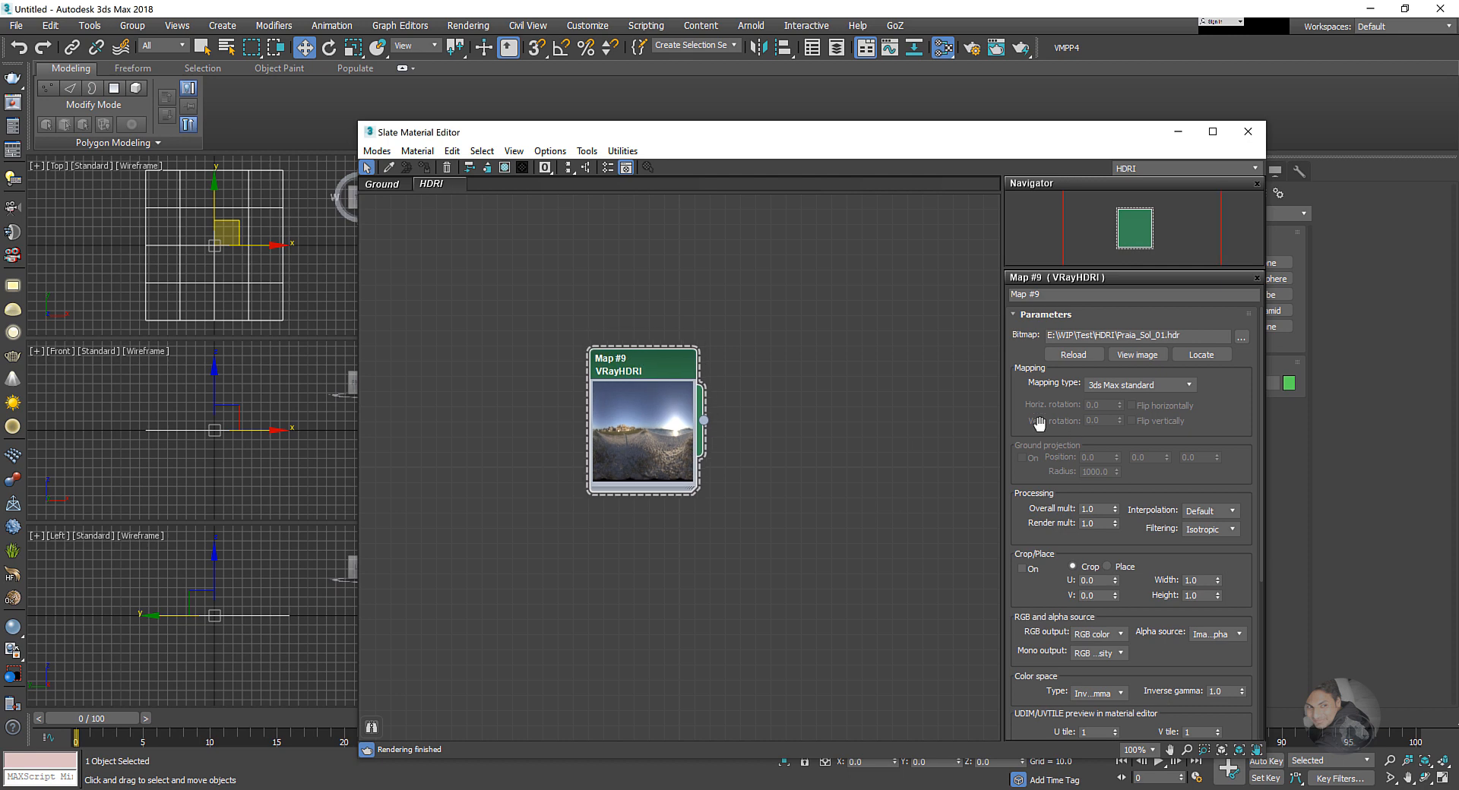
scroll(650, 430, "up", 4)
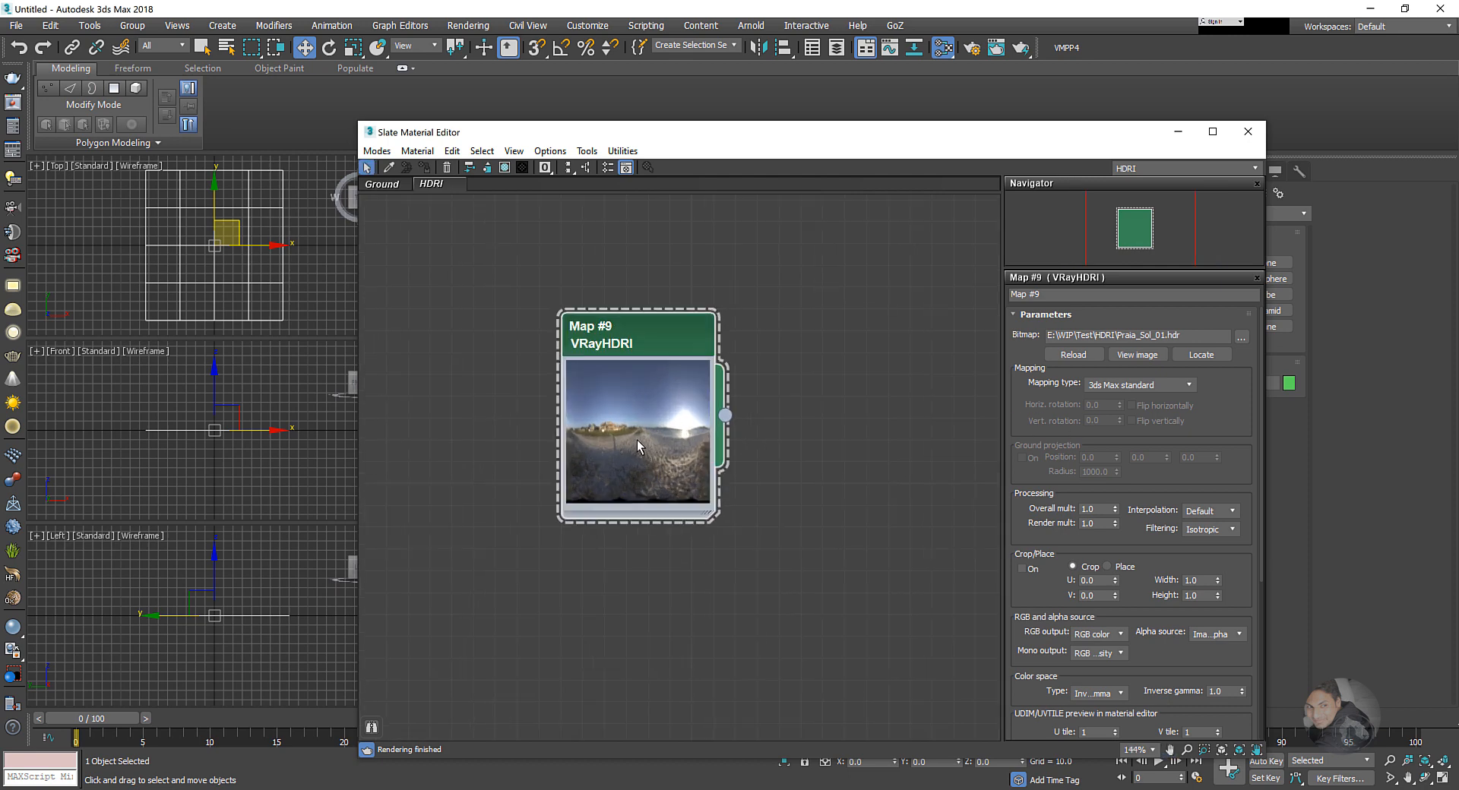
left_click(1126, 385)
left_click(1116, 418)
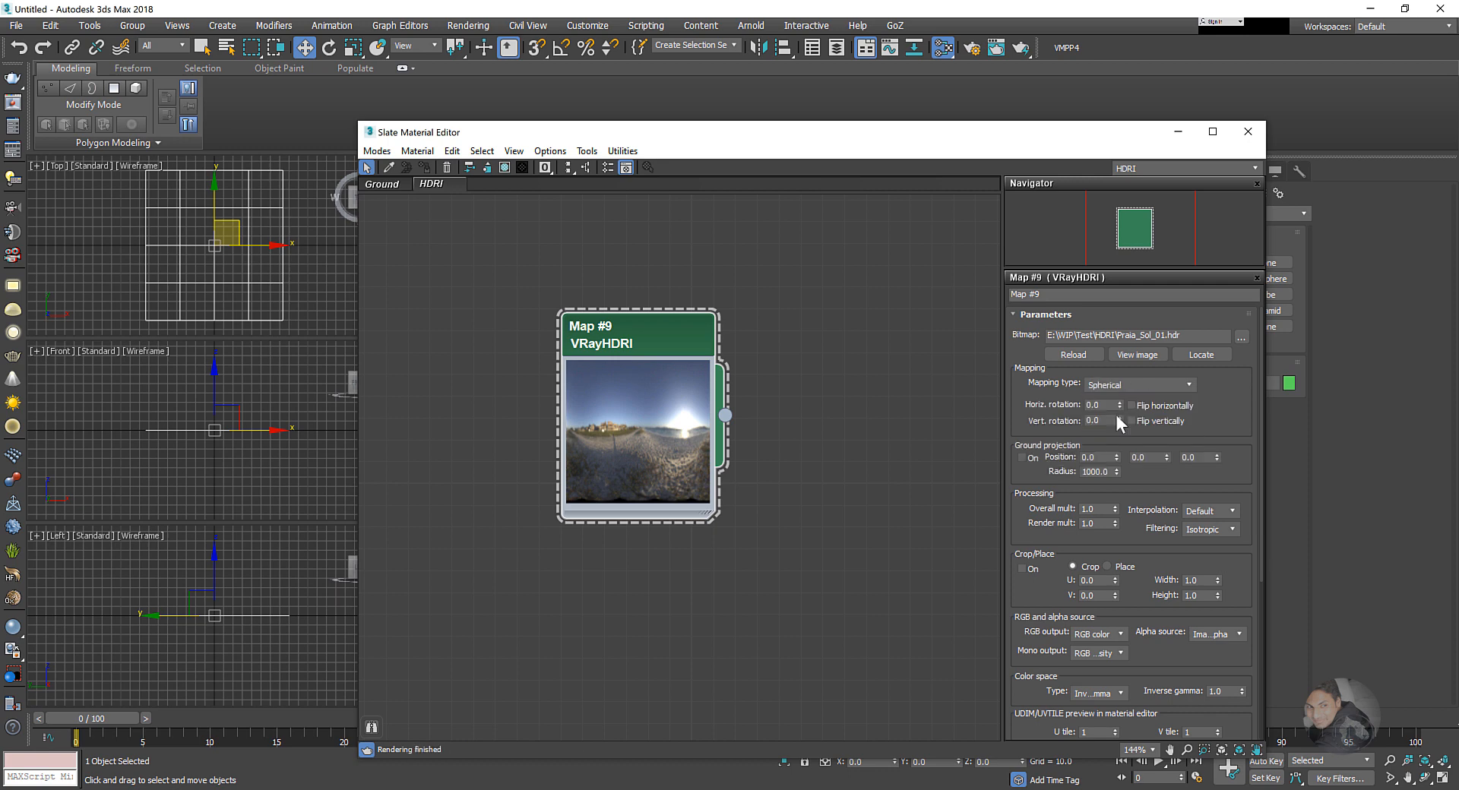
scroll(836, 517, "down", 2)
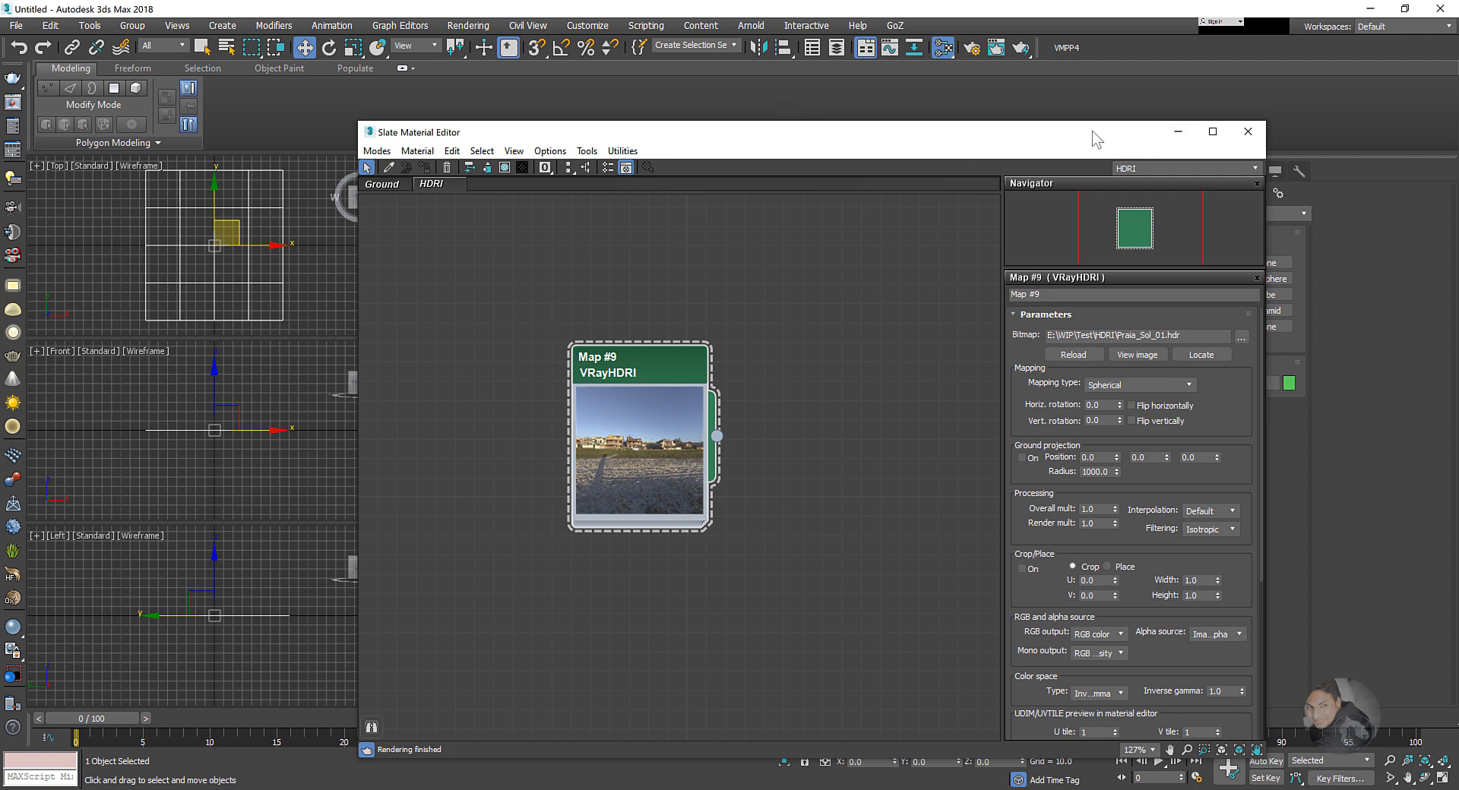
- Move the material editor aside and place a V-Ray dome light beside the textured plane in the Perspective viewport
left_click_drag(1091, 130, 1373, 139)
middle_click_drag(507, 456, 372, 455)
scroll(570, 443, "down", 5)
middle_click_drag(570, 443, 524, 443)
scroll(537, 433, "up", 3)
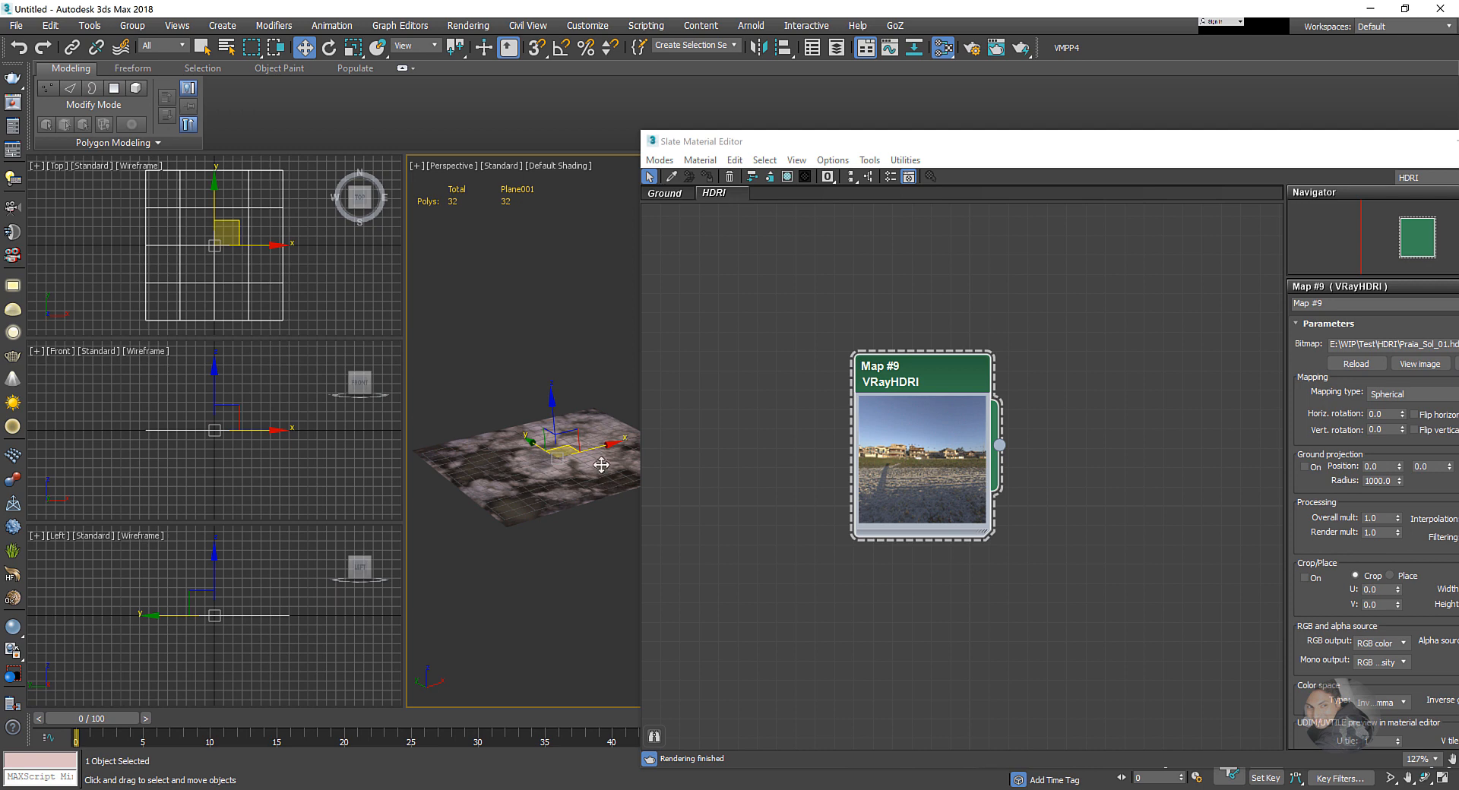
scroll(601, 465, "down", 3)
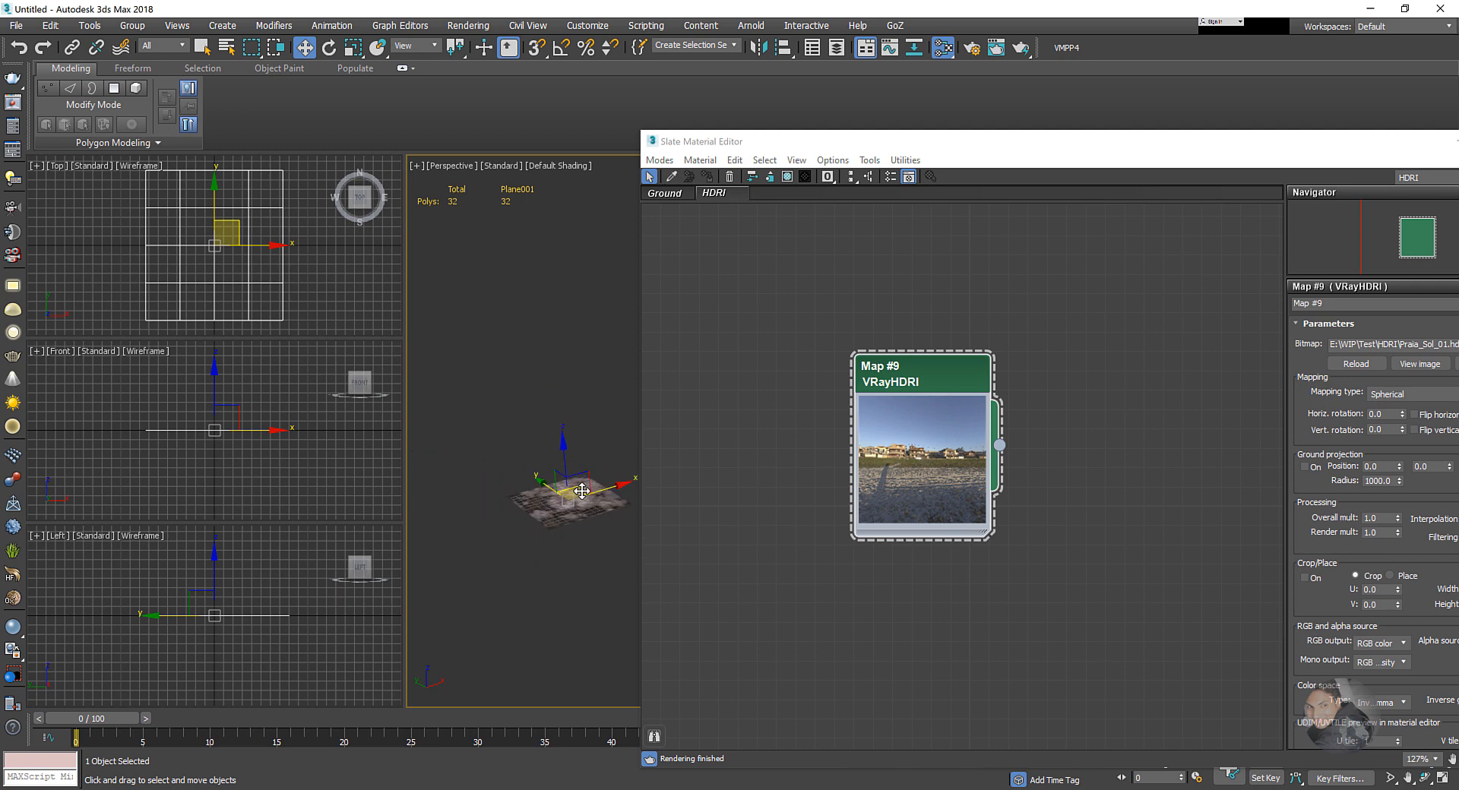
left_click(13, 309)
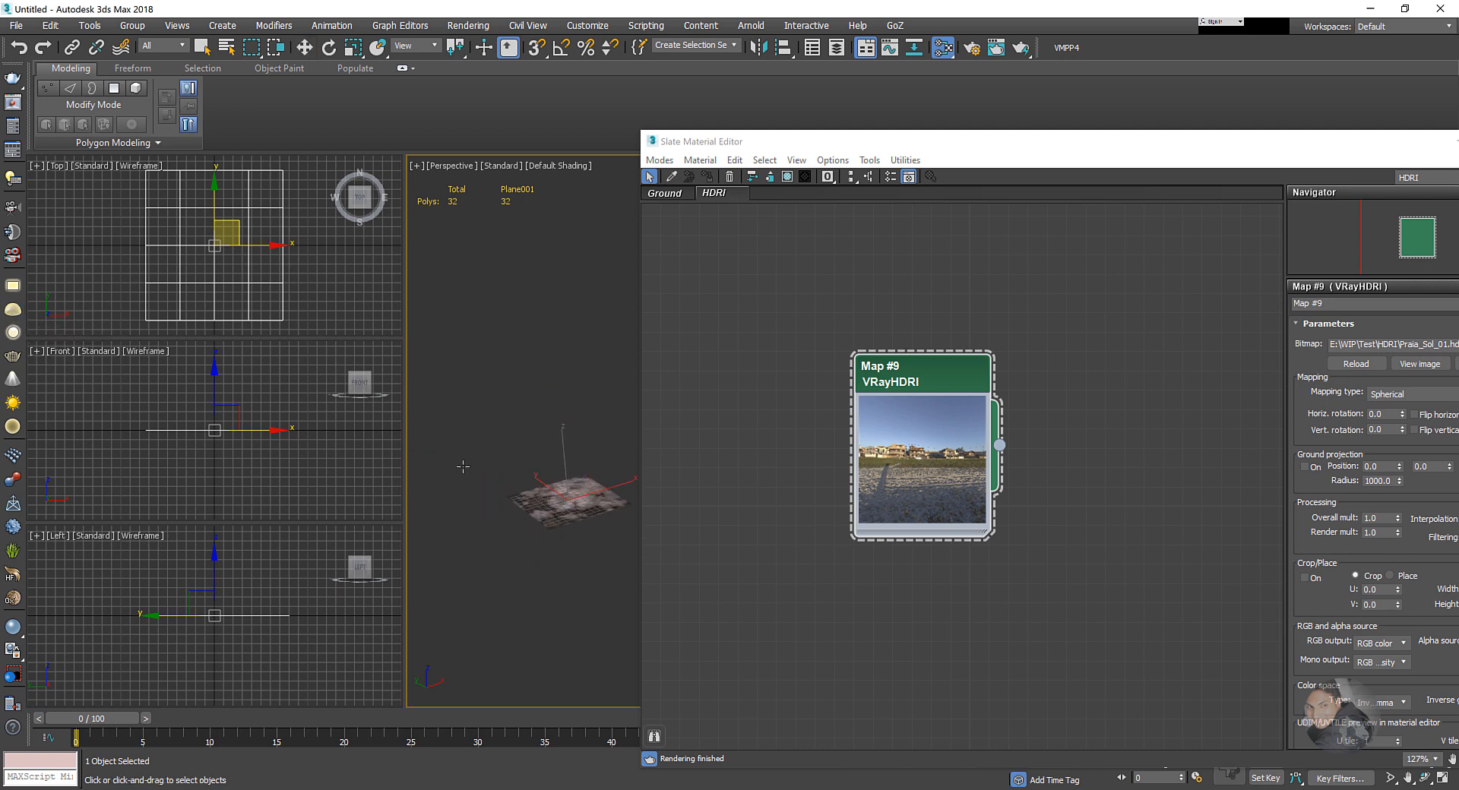
left_click(477, 498)
scroll(560, 585, "down", 2)
key("w")
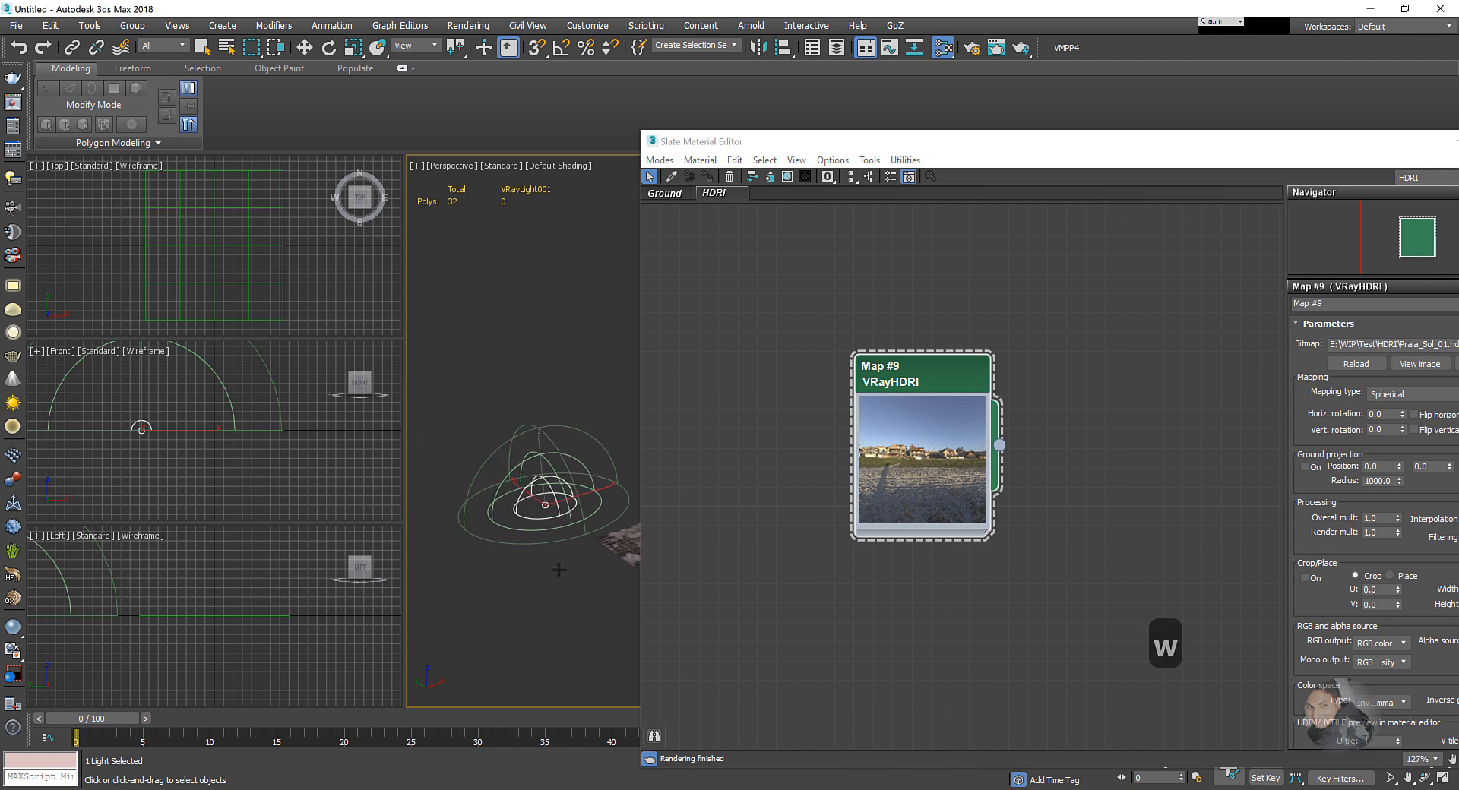
scroll(495, 557, "down", 3)
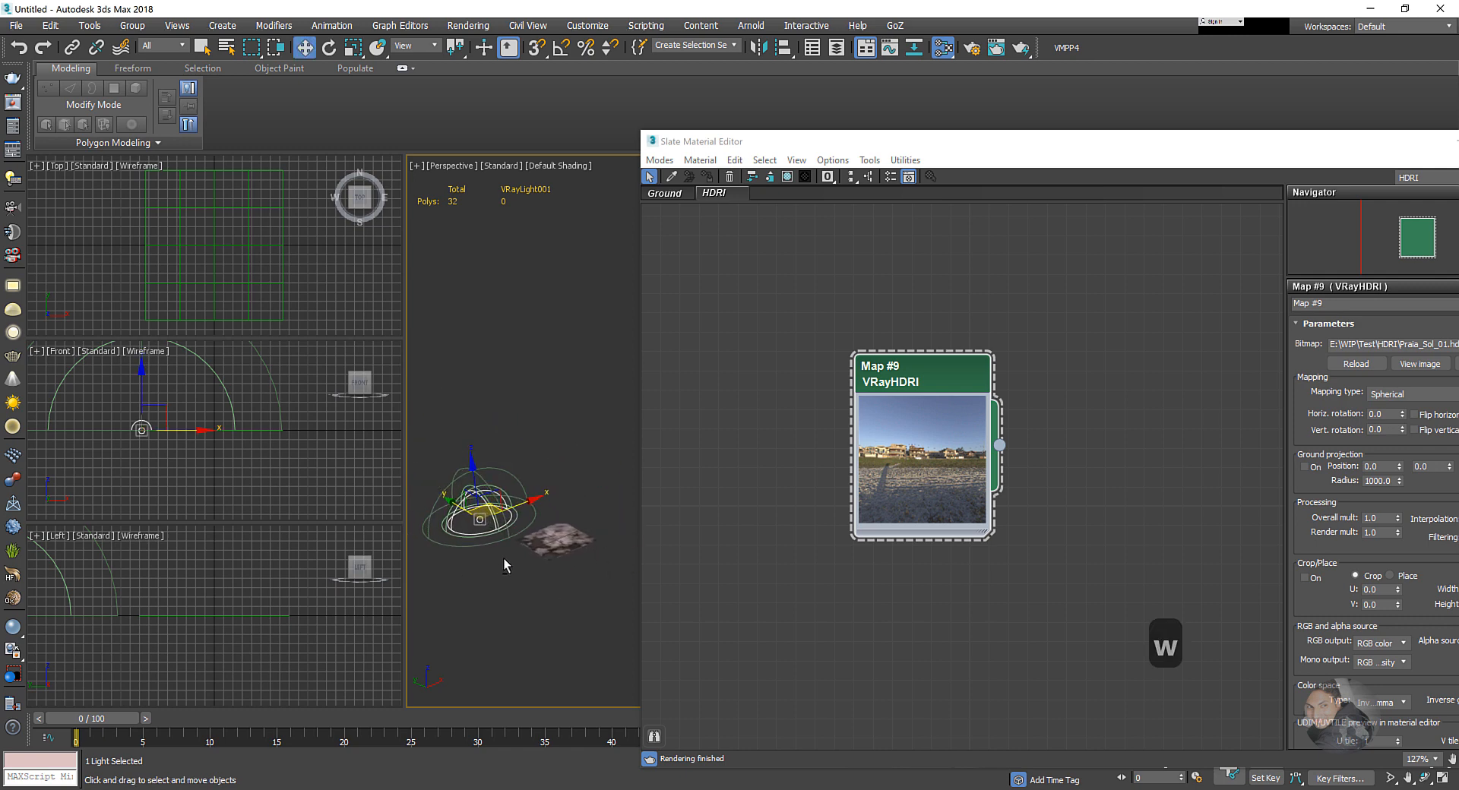
- Move the dome light along its Y axis, farther away from the plane
middle_click_drag(504, 562, 516, 513, "alt")
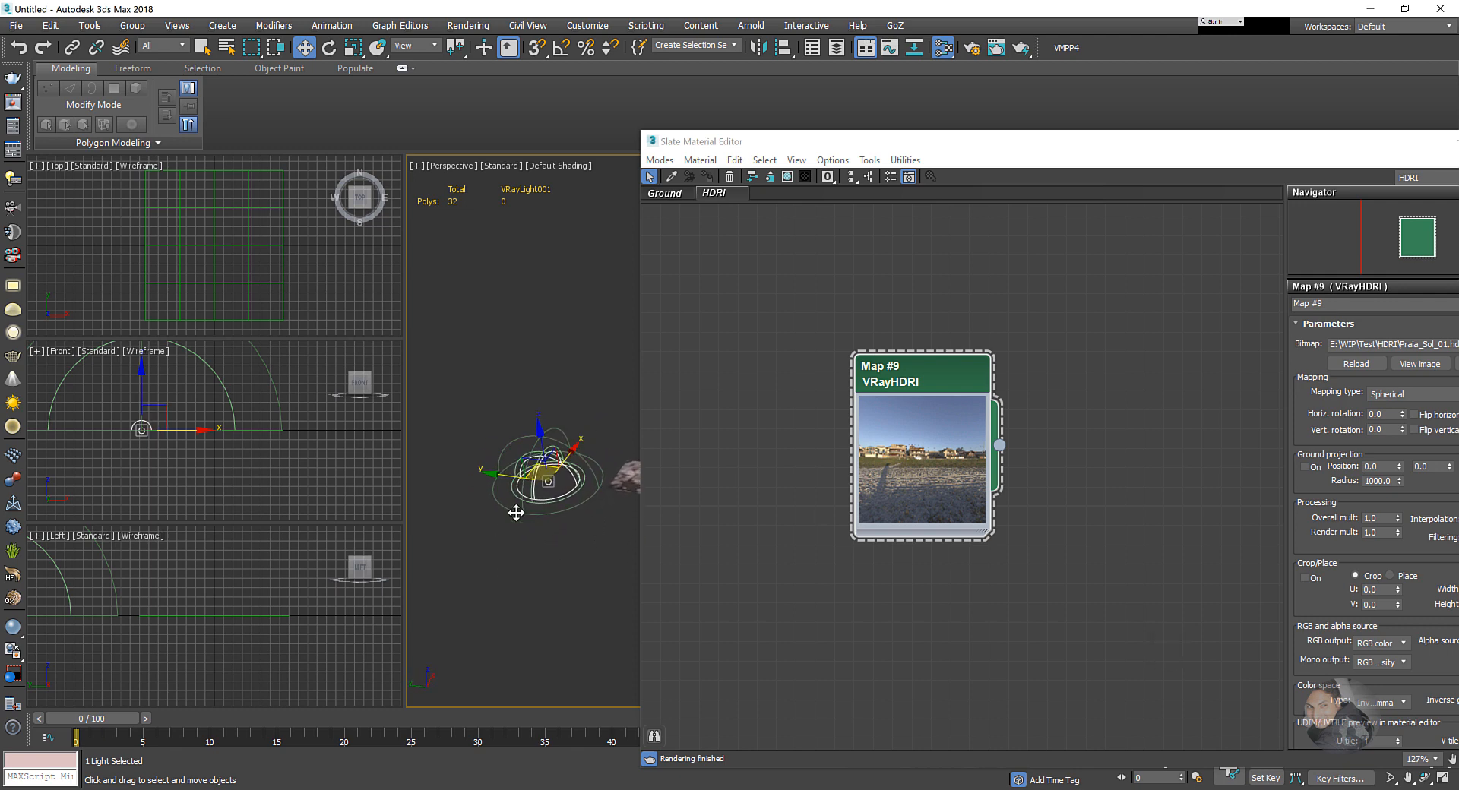
left_click_drag(515, 478, 438, 467)
mouse_move(520, 518)
middle_mouse_down()
mouse_move(582, 535)
mouse_move(525, 521)
mouse_move(536, 539)
middle_mouse_up()
scroll(542, 530, "up", 3)
scroll(524, 520, "up", 2)
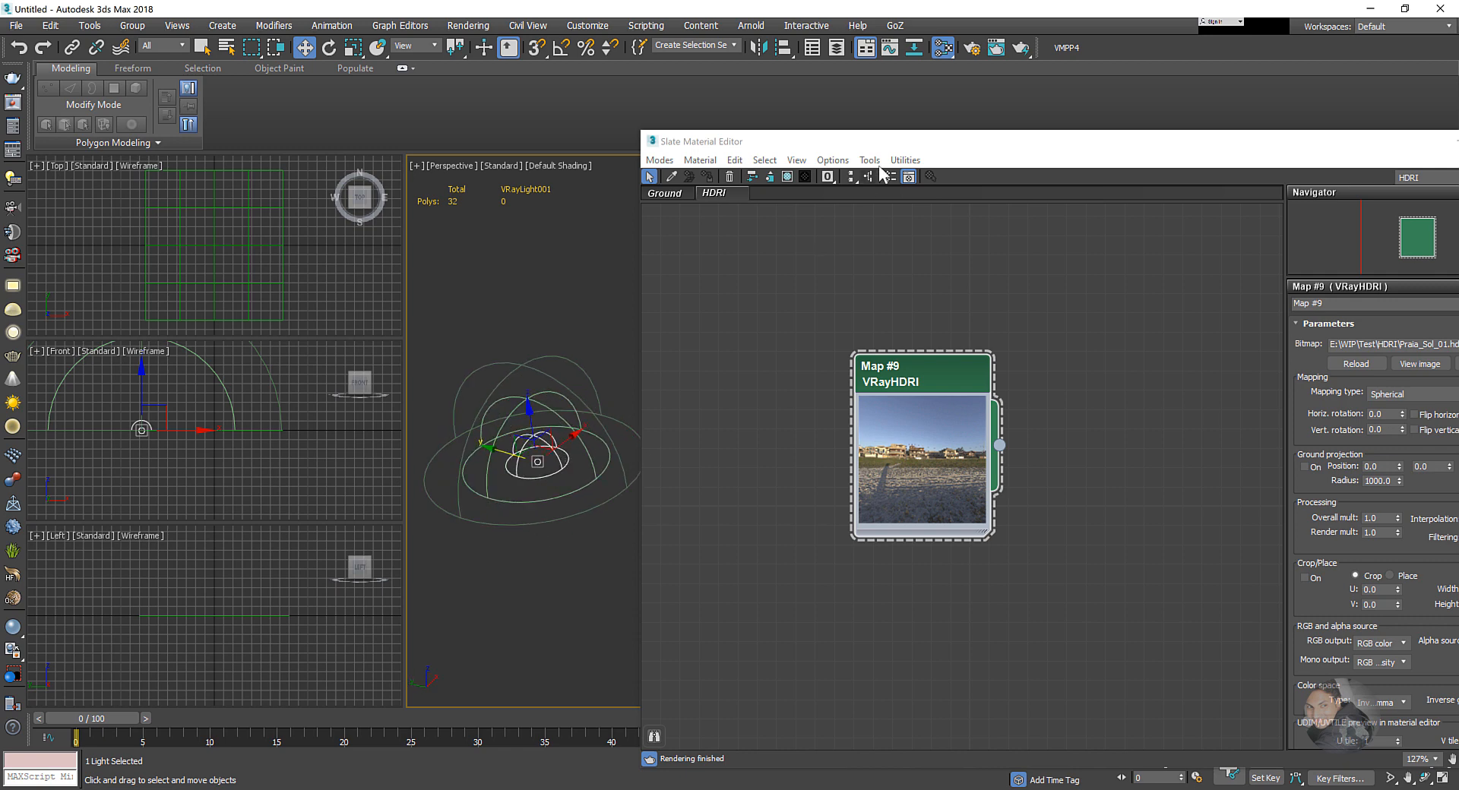
- Connect the VRayHDRI map to the dome light's texture slot as an instance
left_click_drag(1019, 148, 571, 94)
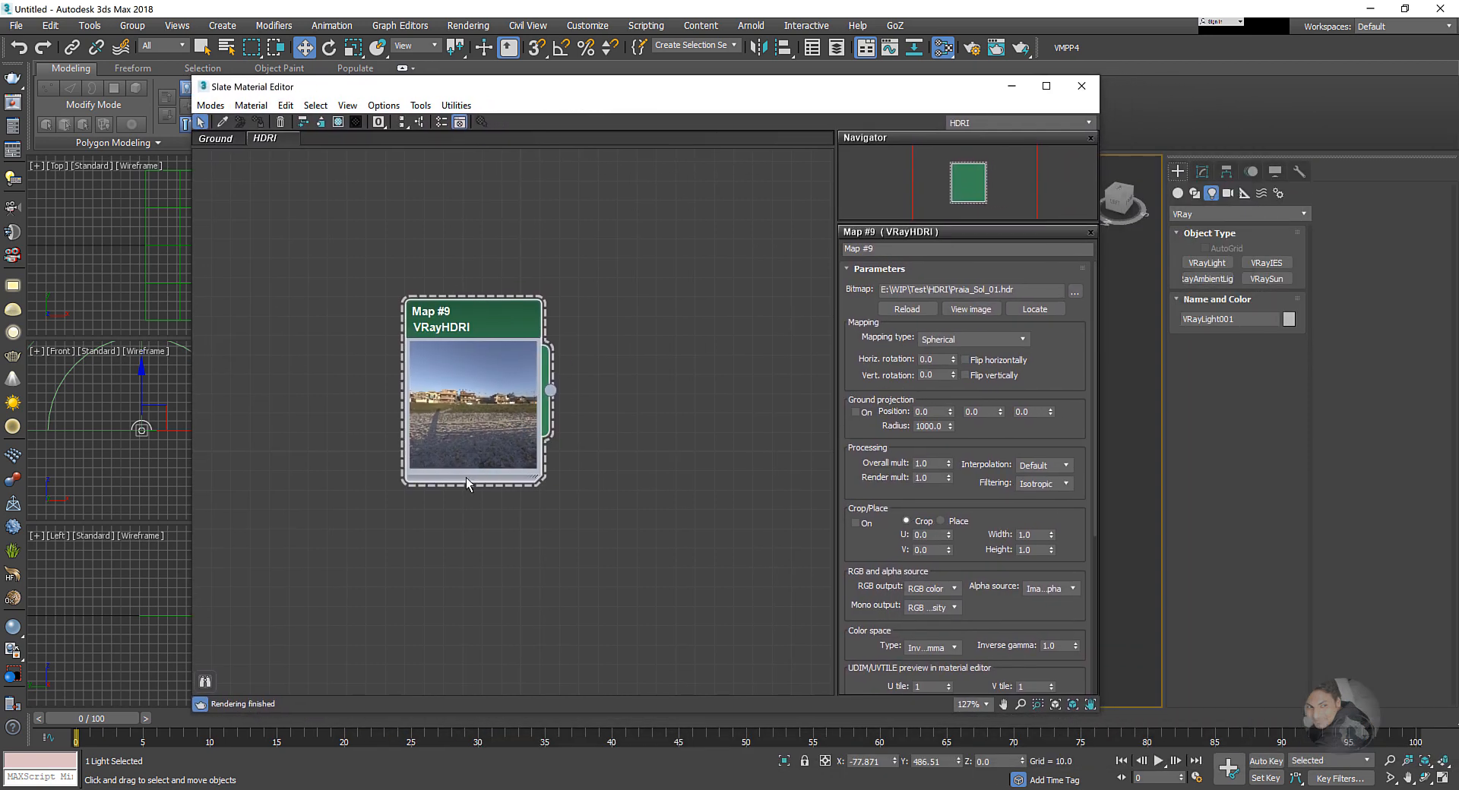
left_click(1207, 172)
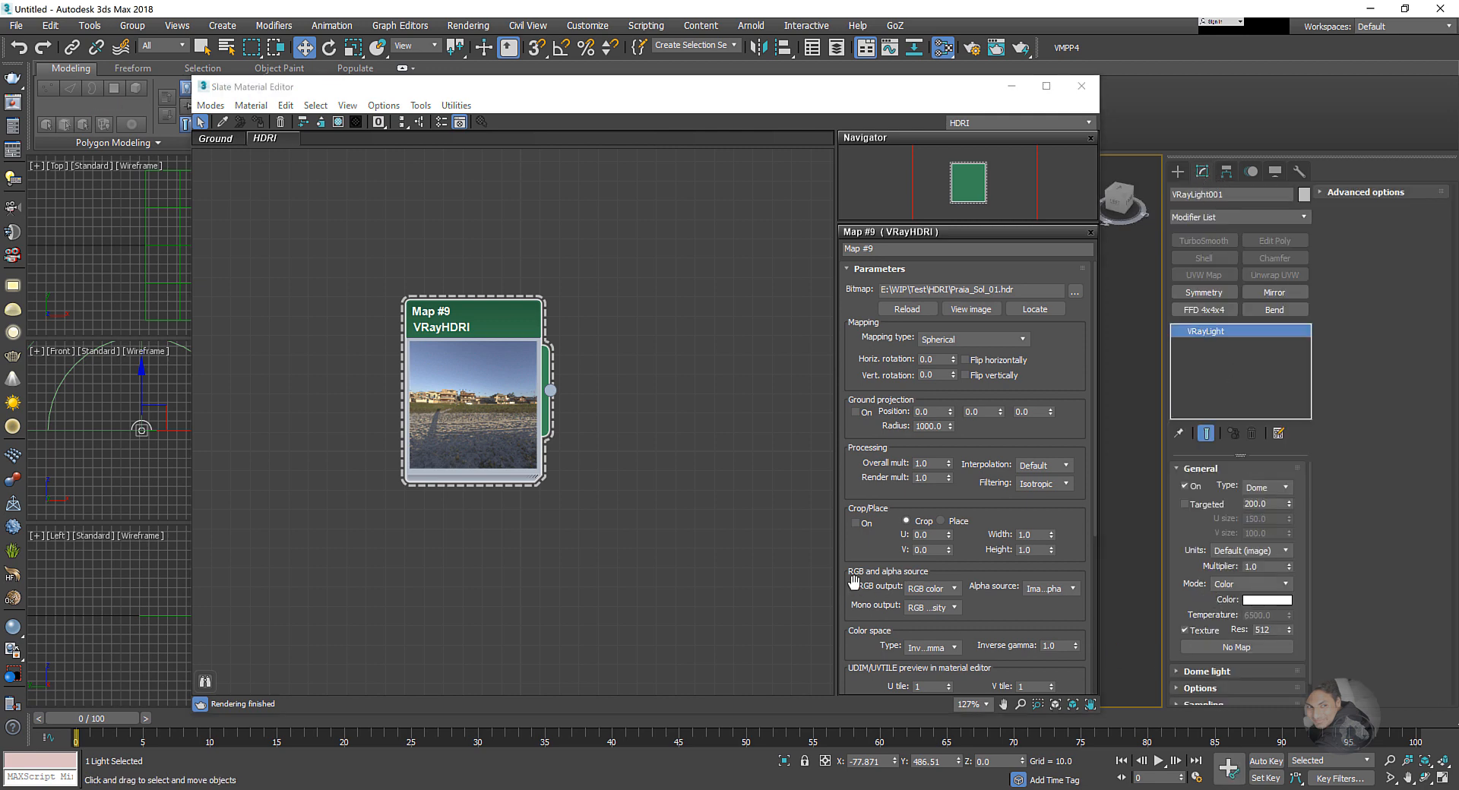
left_click_drag(544, 390, 564, 395)
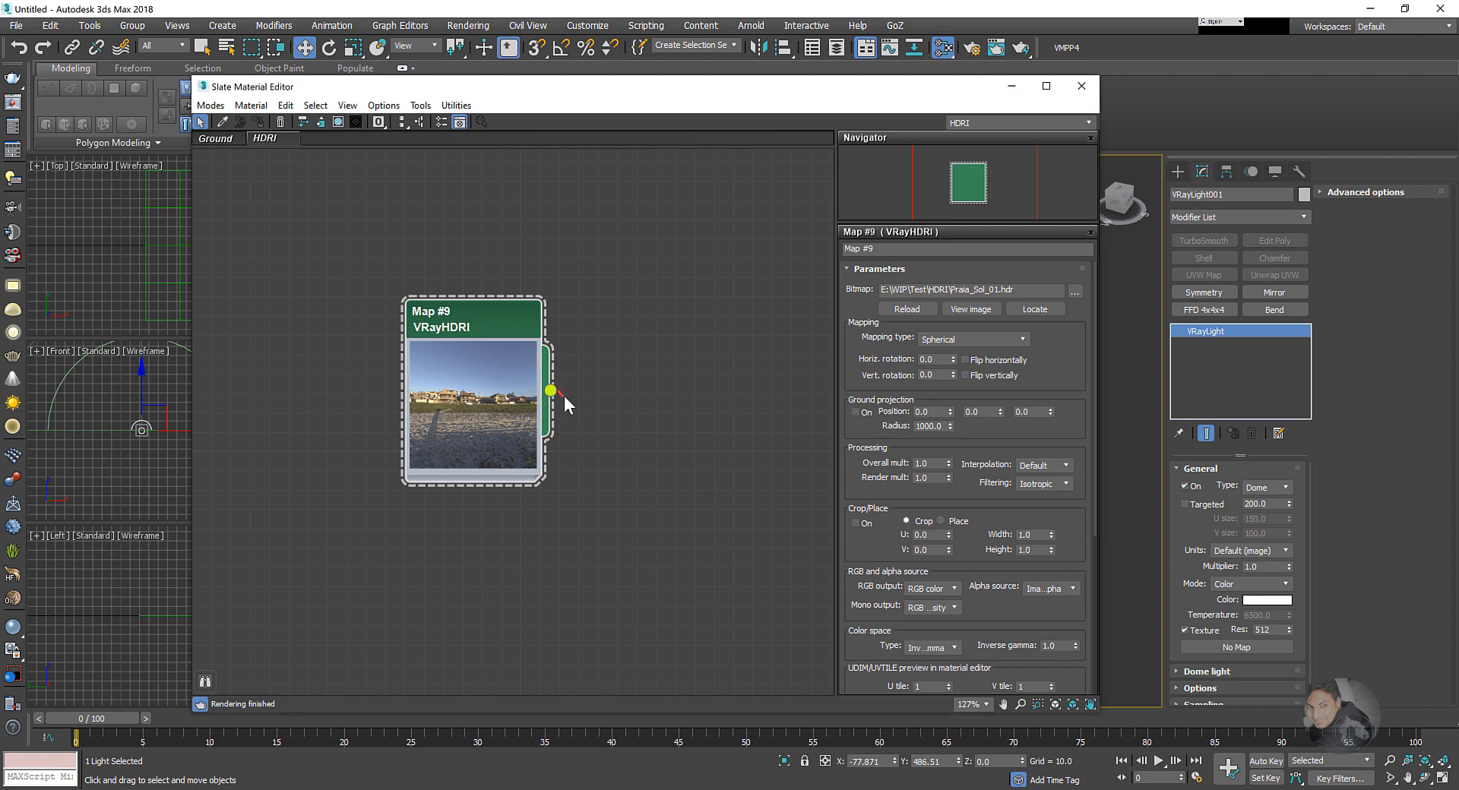
left_click_drag(572, 446, 1239, 652)
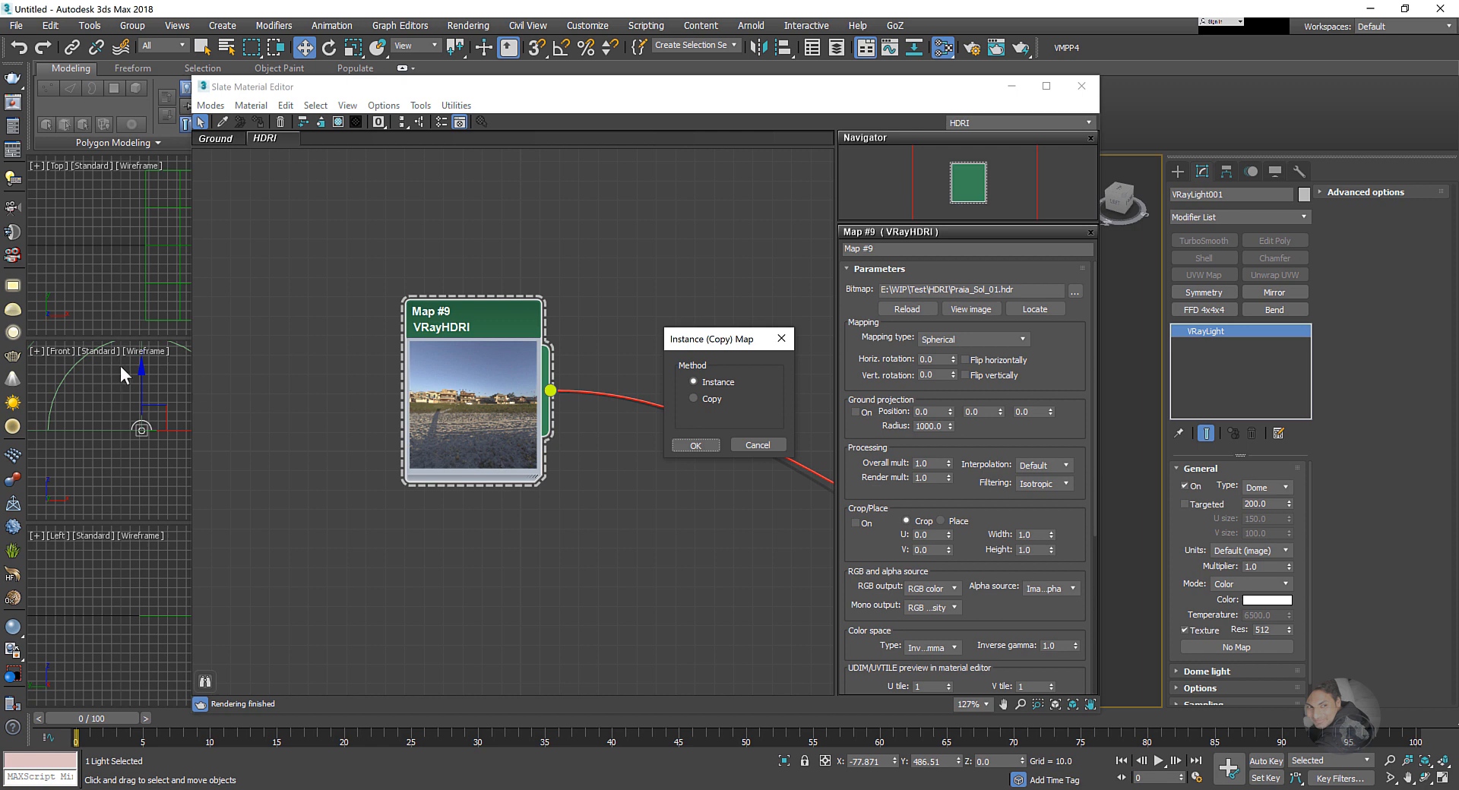
left_click(695, 445)
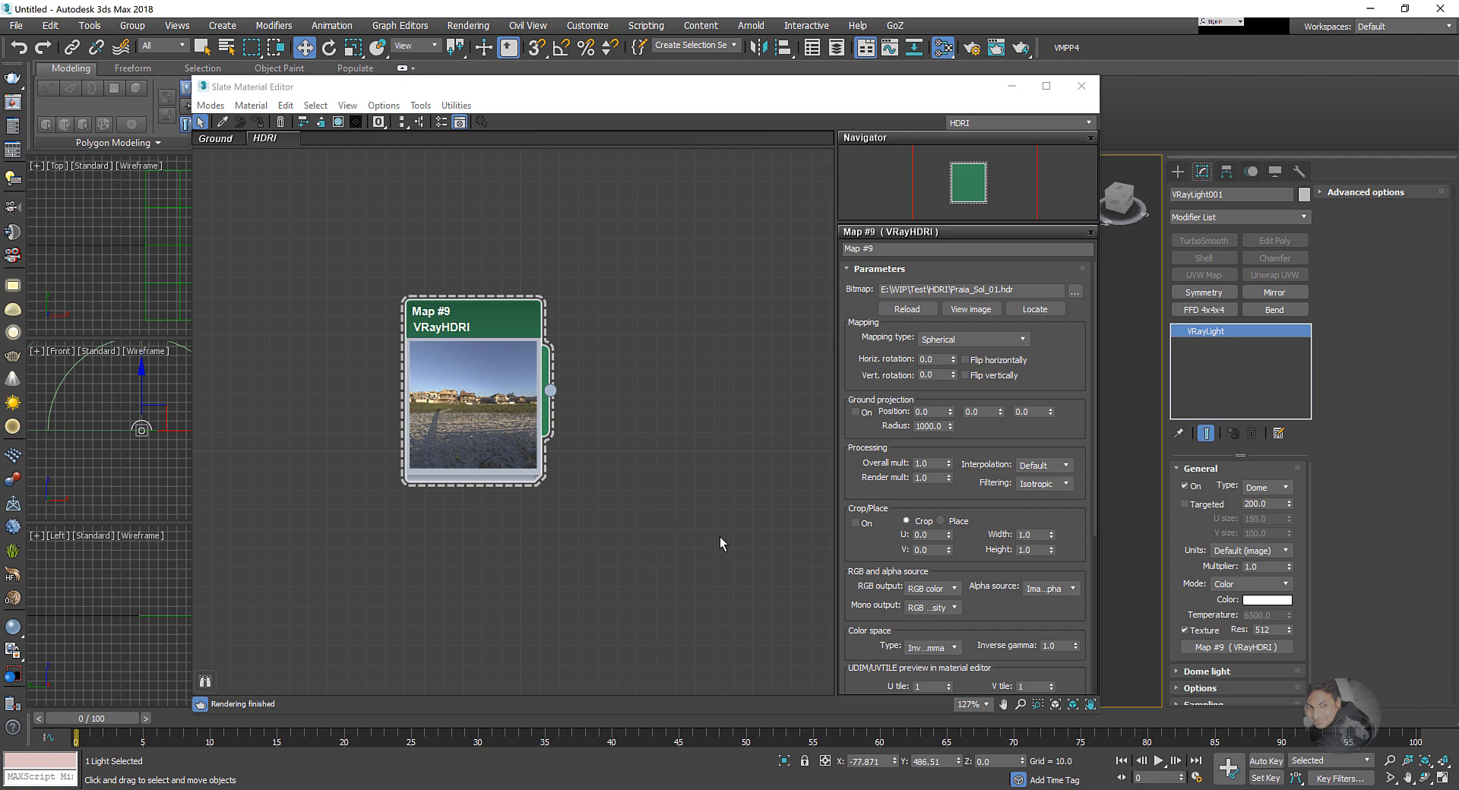
- Narrow the Slate Material Editor, frame the whole textured plane in the Perspective viewport, and close the editor
middle_click_drag(718, 537, 658, 539)
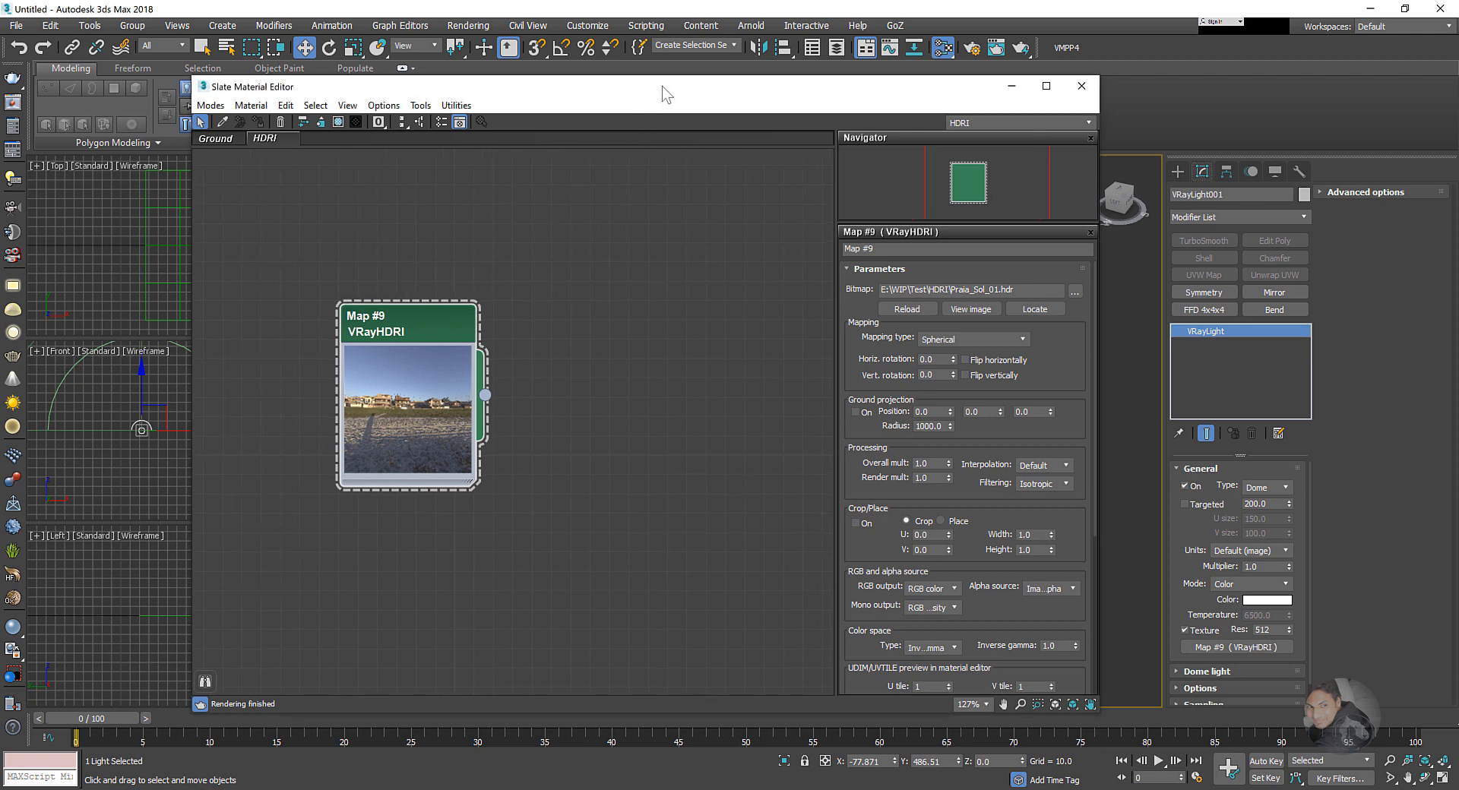
left_click_drag(661, 94, 871, 143)
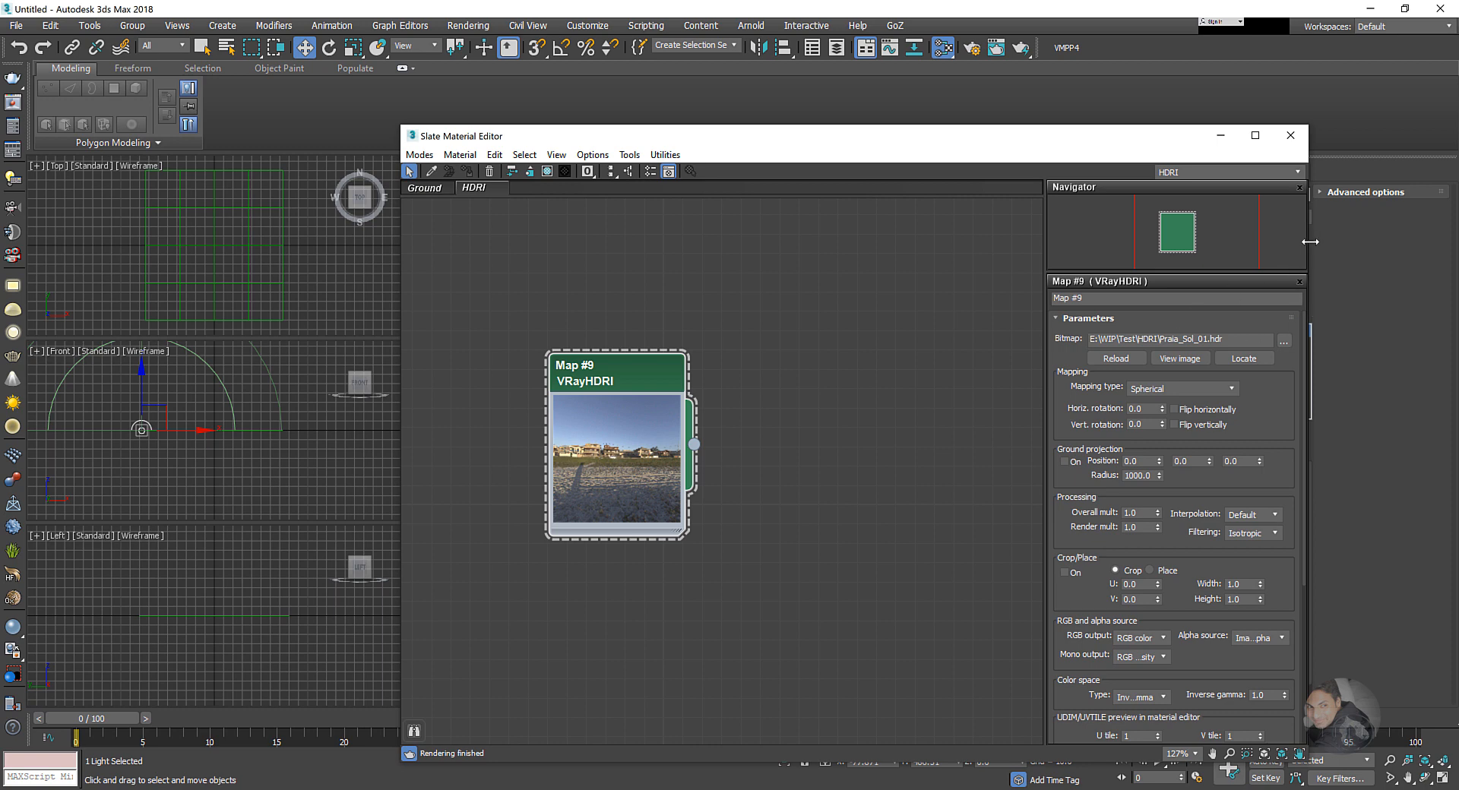
left_click_drag(1308, 242, 954, 261)
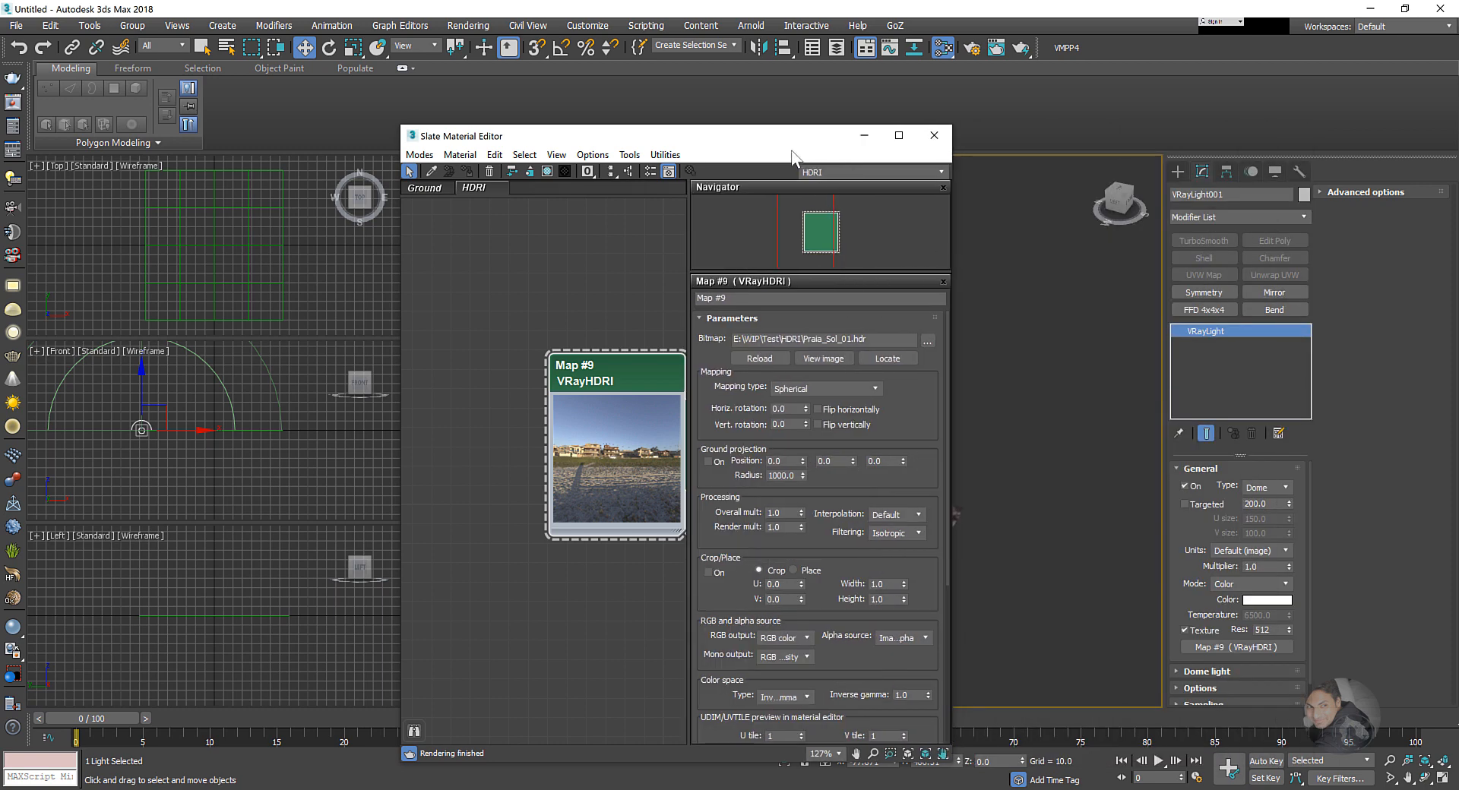
left_click_drag(792, 150, 510, 104)
scroll(884, 441, "up", 5)
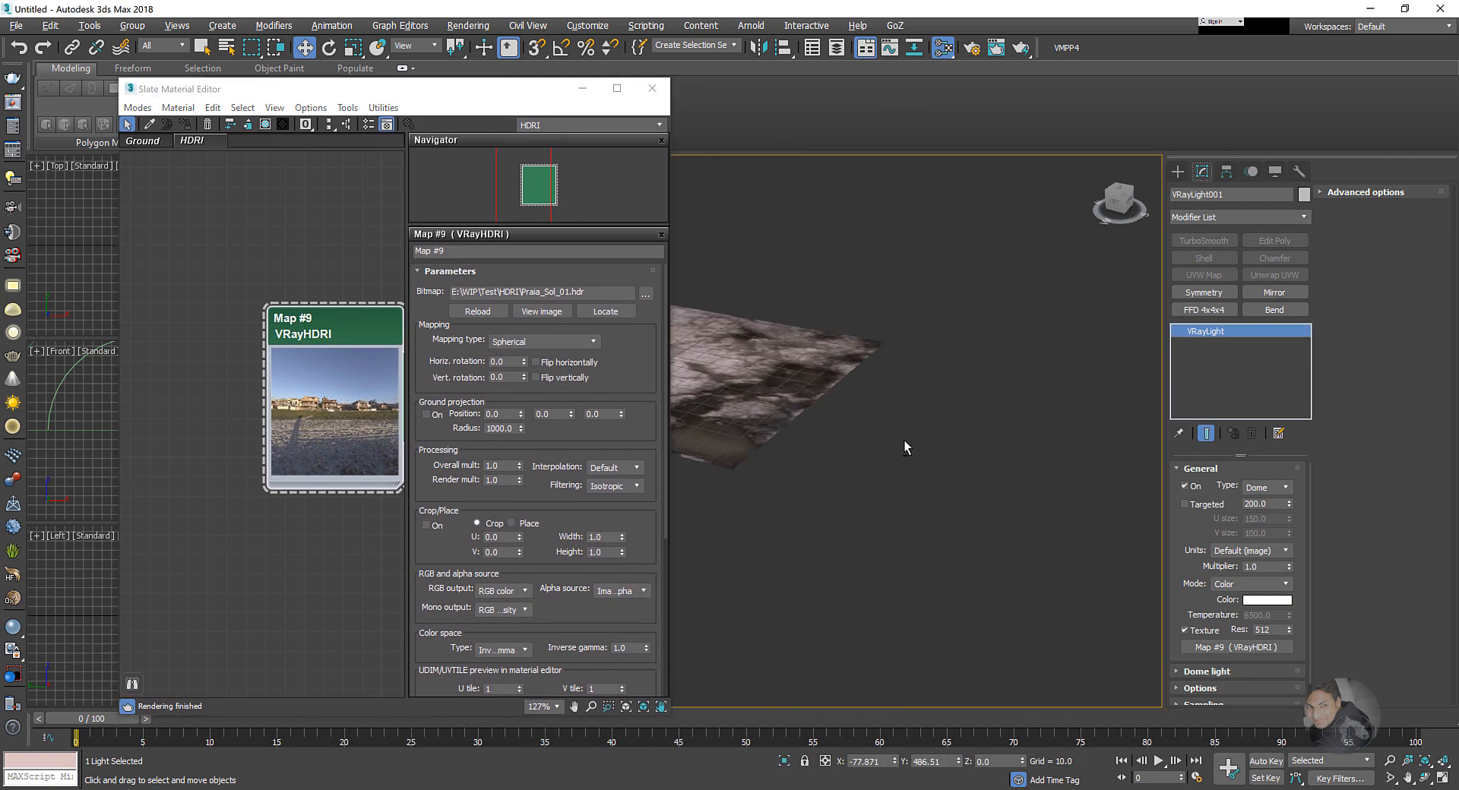
middle_click_drag(904, 441, 986, 513)
scroll(1033, 498, "down", 2)
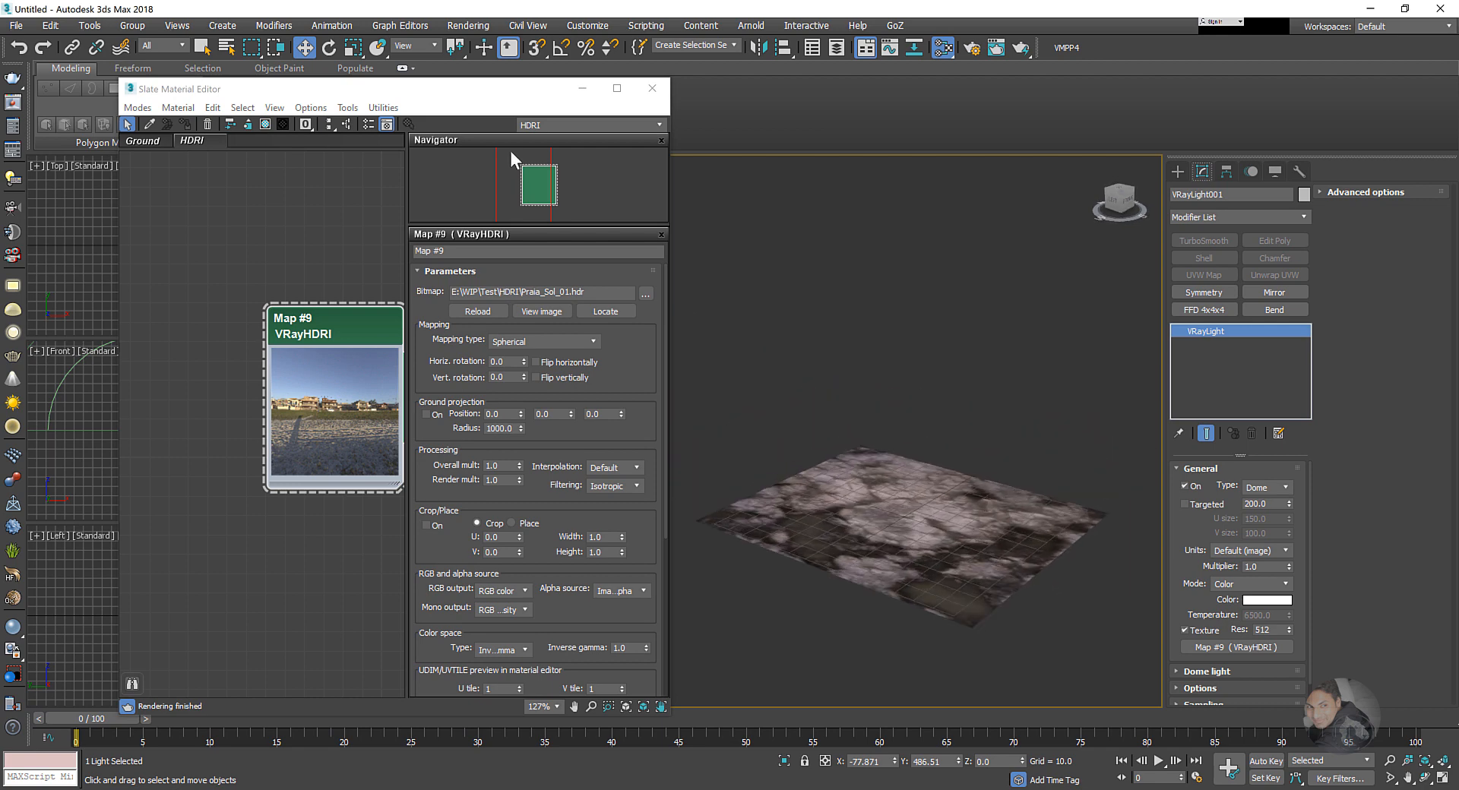
left_click_drag(489, 91, 832, 138)
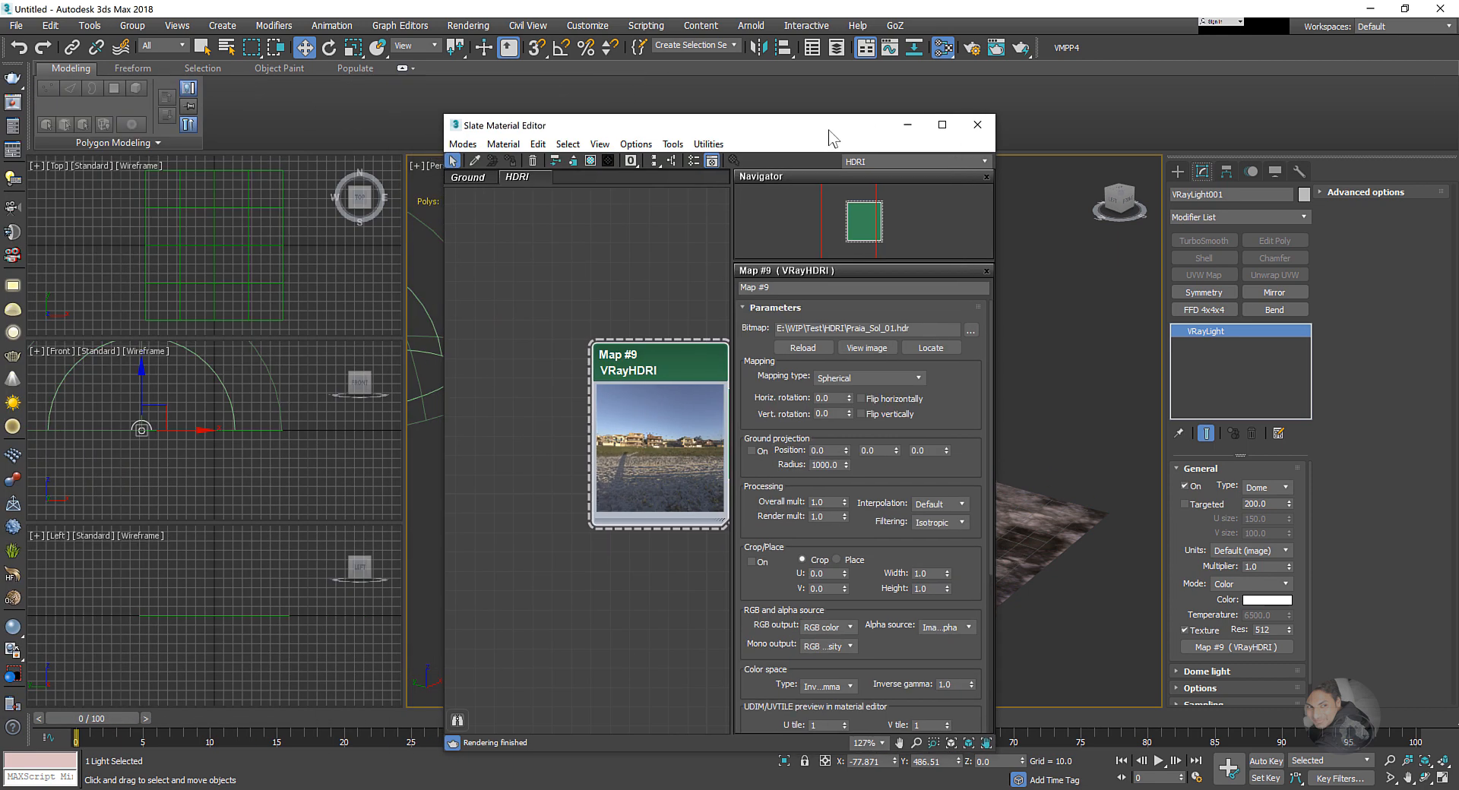
left_click(977, 125)
- Open Render Setup and set the output size to the HDTV (video) preset at 1920 by 1080
left_click(970, 47)
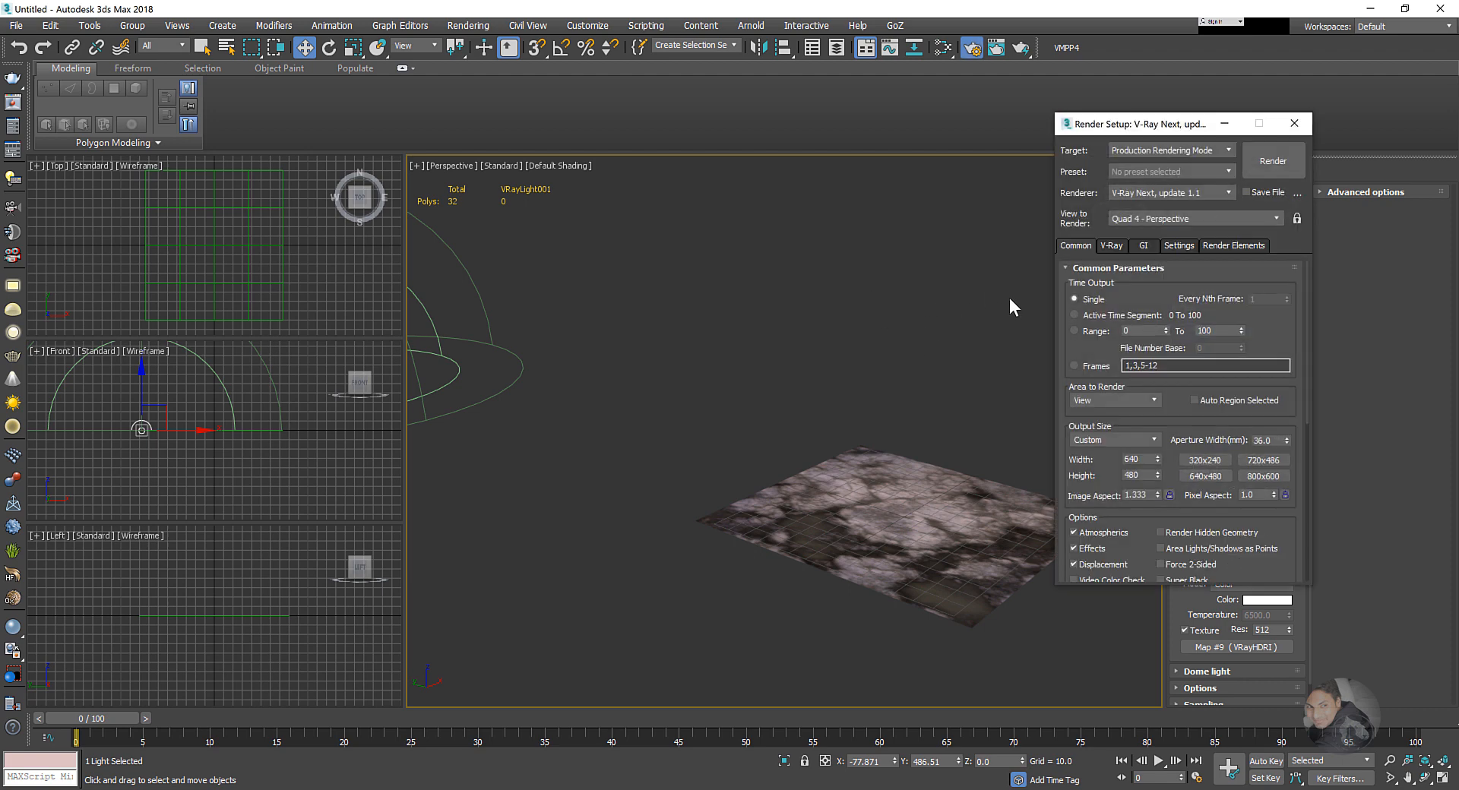
left_click_drag(1119, 133, 888, 100)
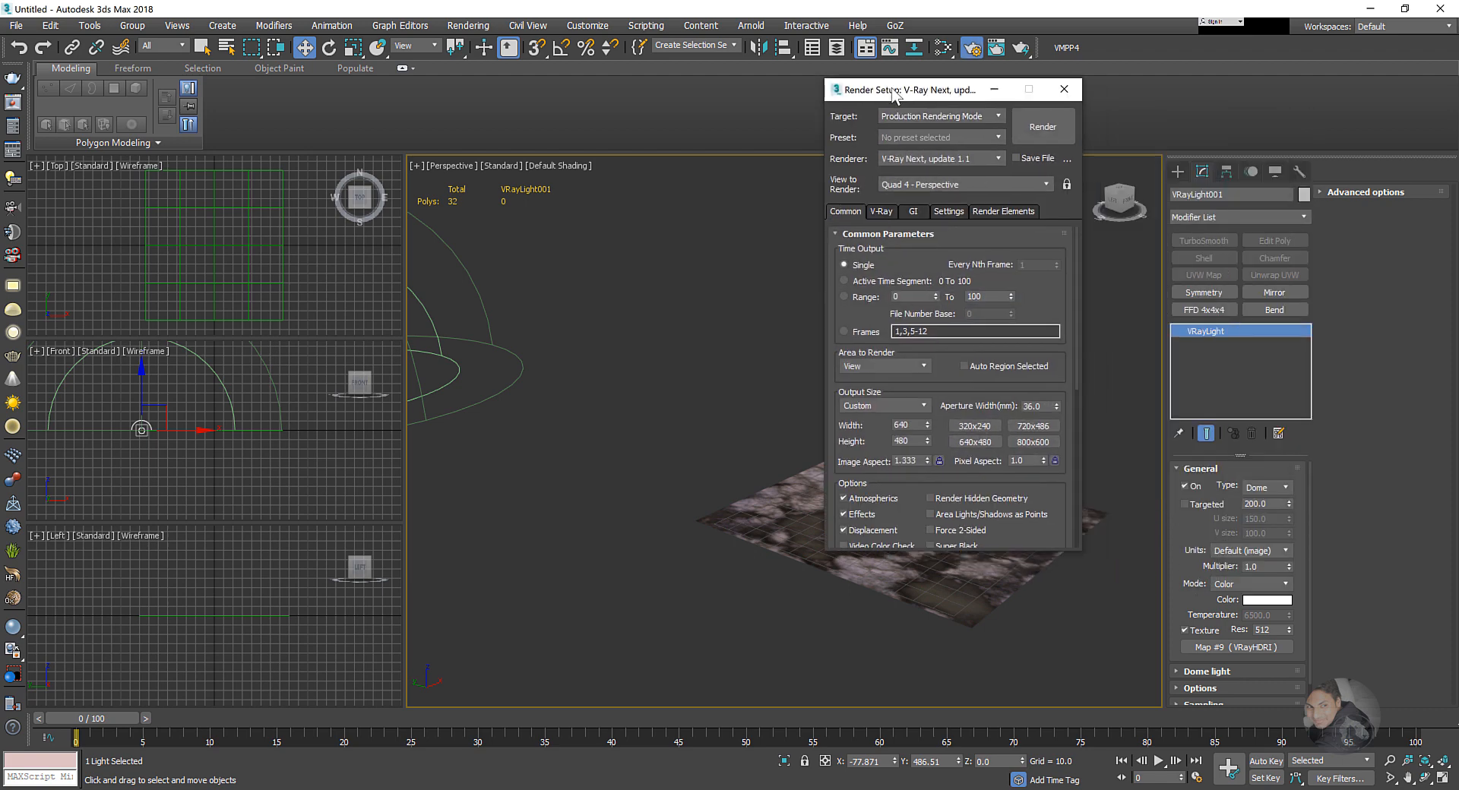
left_click(912, 406)
left_click(858, 589)
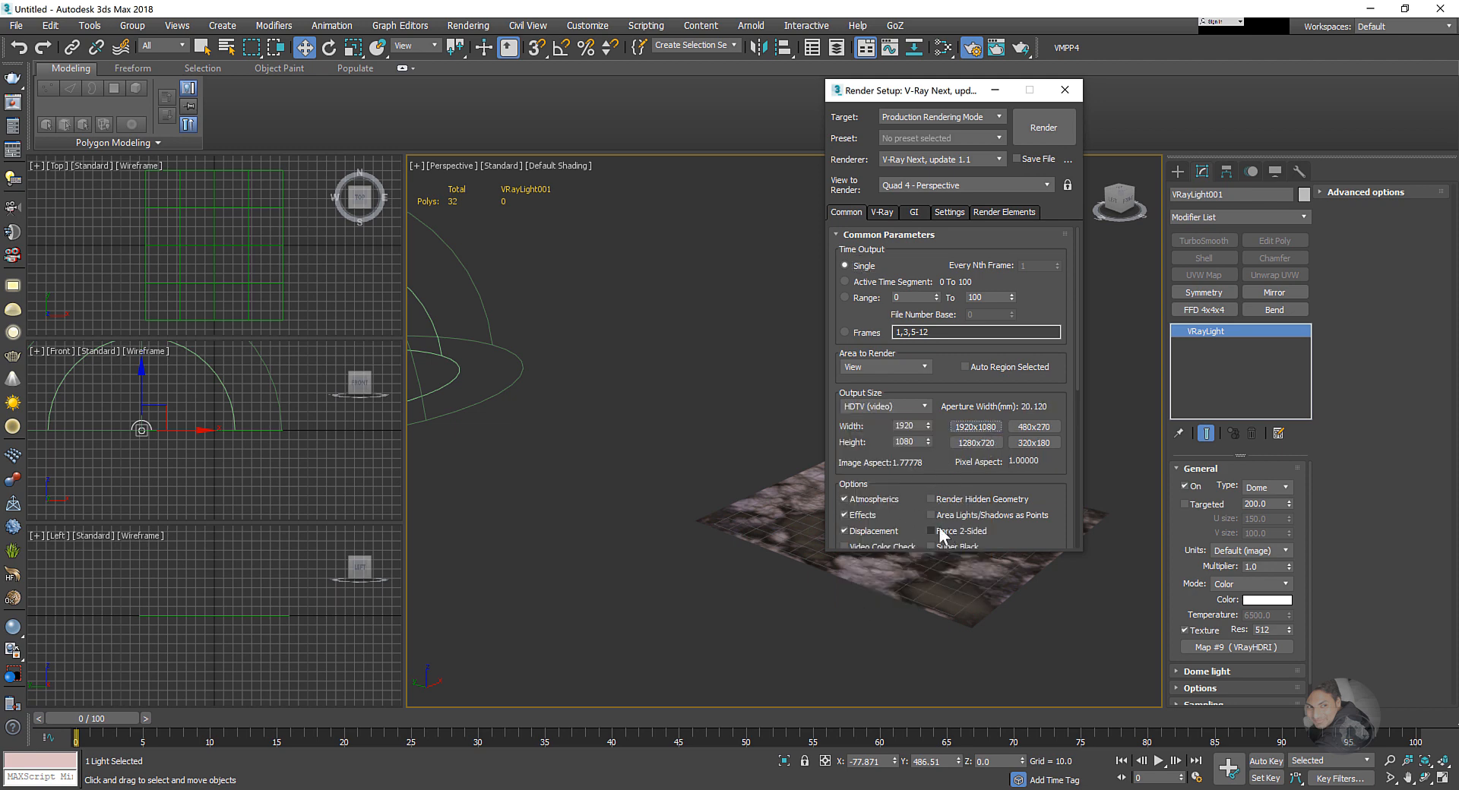
- Switch the Global Illumination settings to Advanced mode and enable ambient occlusion
left_click(914, 211)
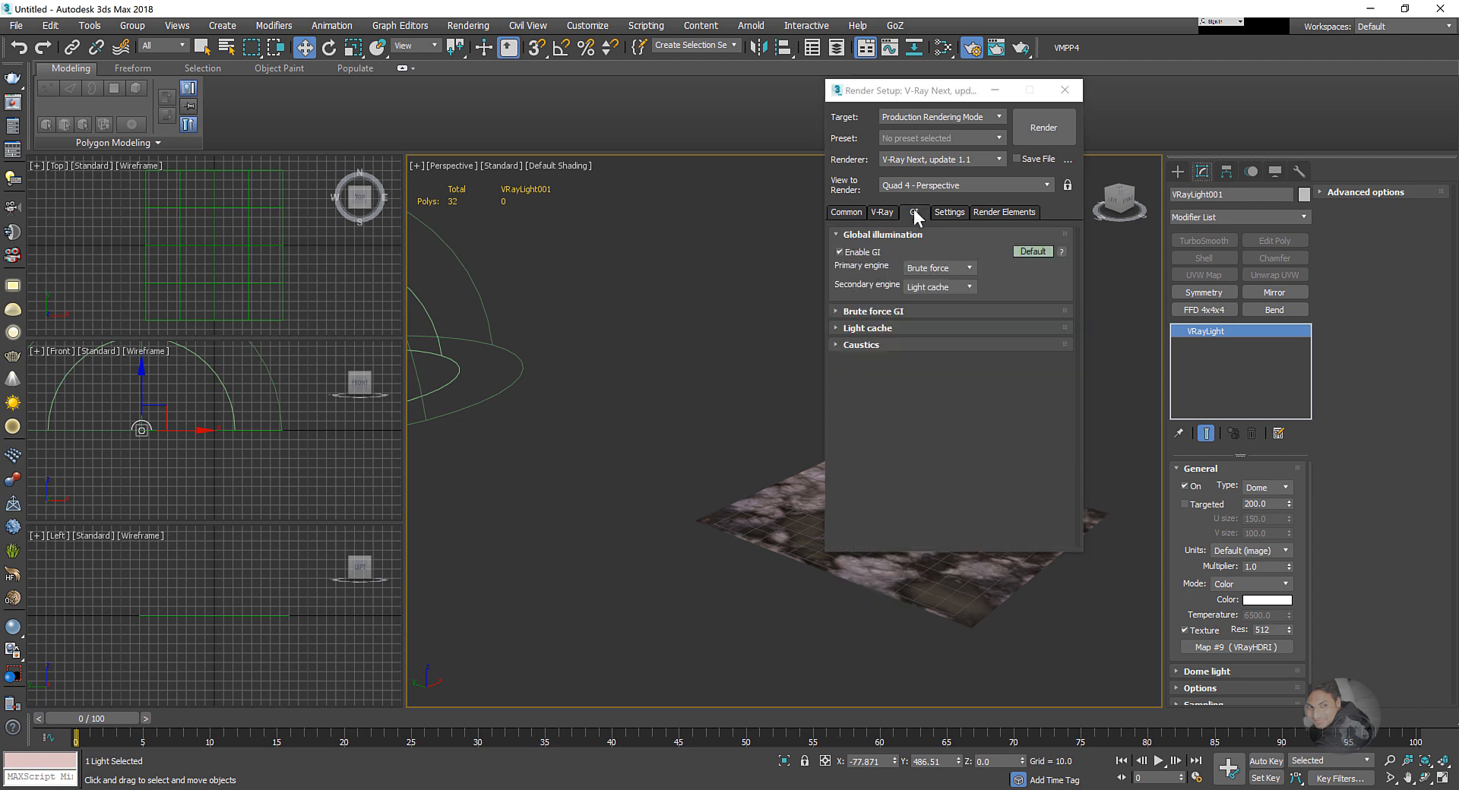
left_click(1033, 252)
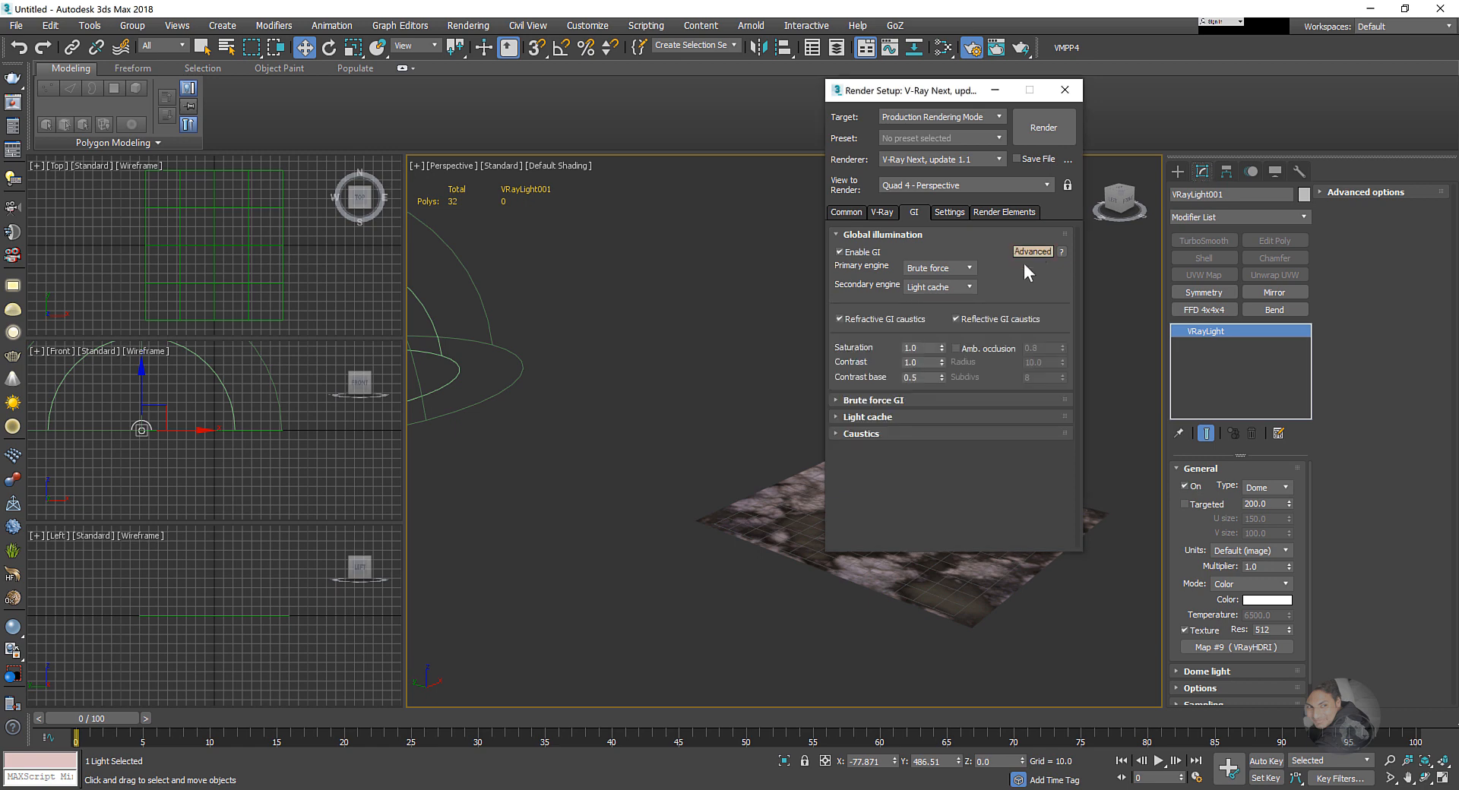
left_click(973, 348)
- Enable Force 2-Sided in the common render options and close Render Setup
left_click(844, 212)
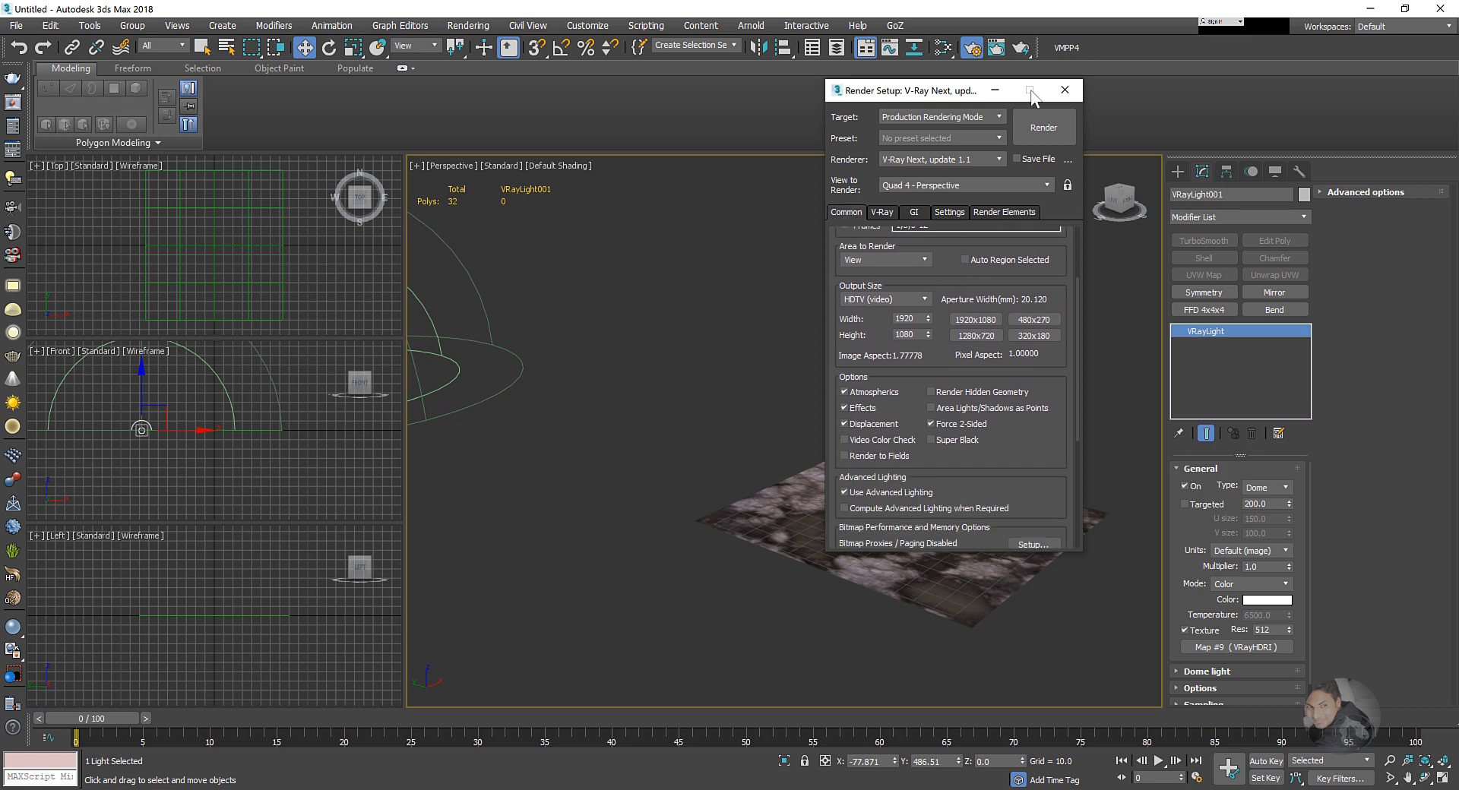
left_click(1064, 93)
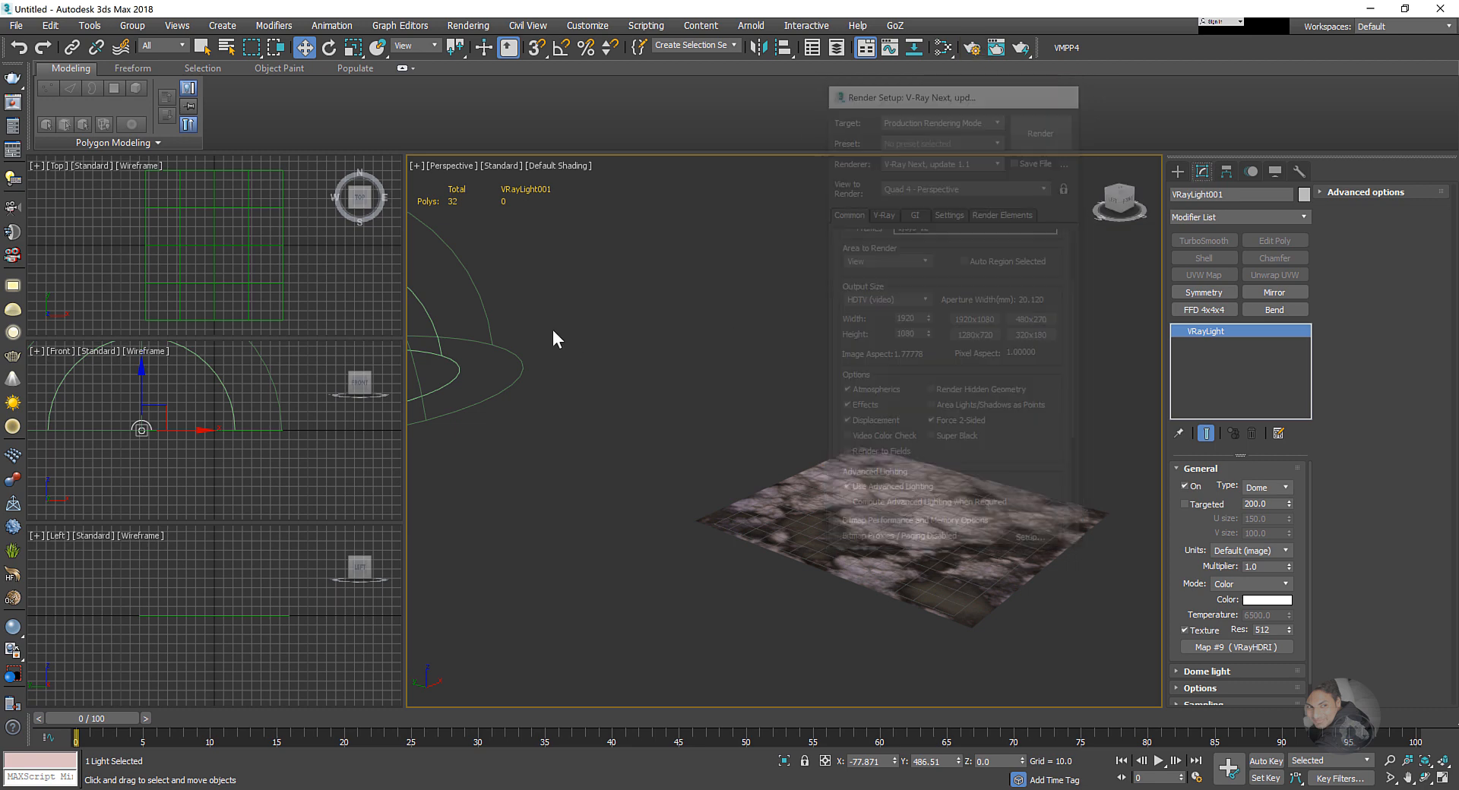
- Apply the ArchViz interior preset in the V-Ray Quick Settings and close them
middle_click_drag(859, 447, 856, 445)
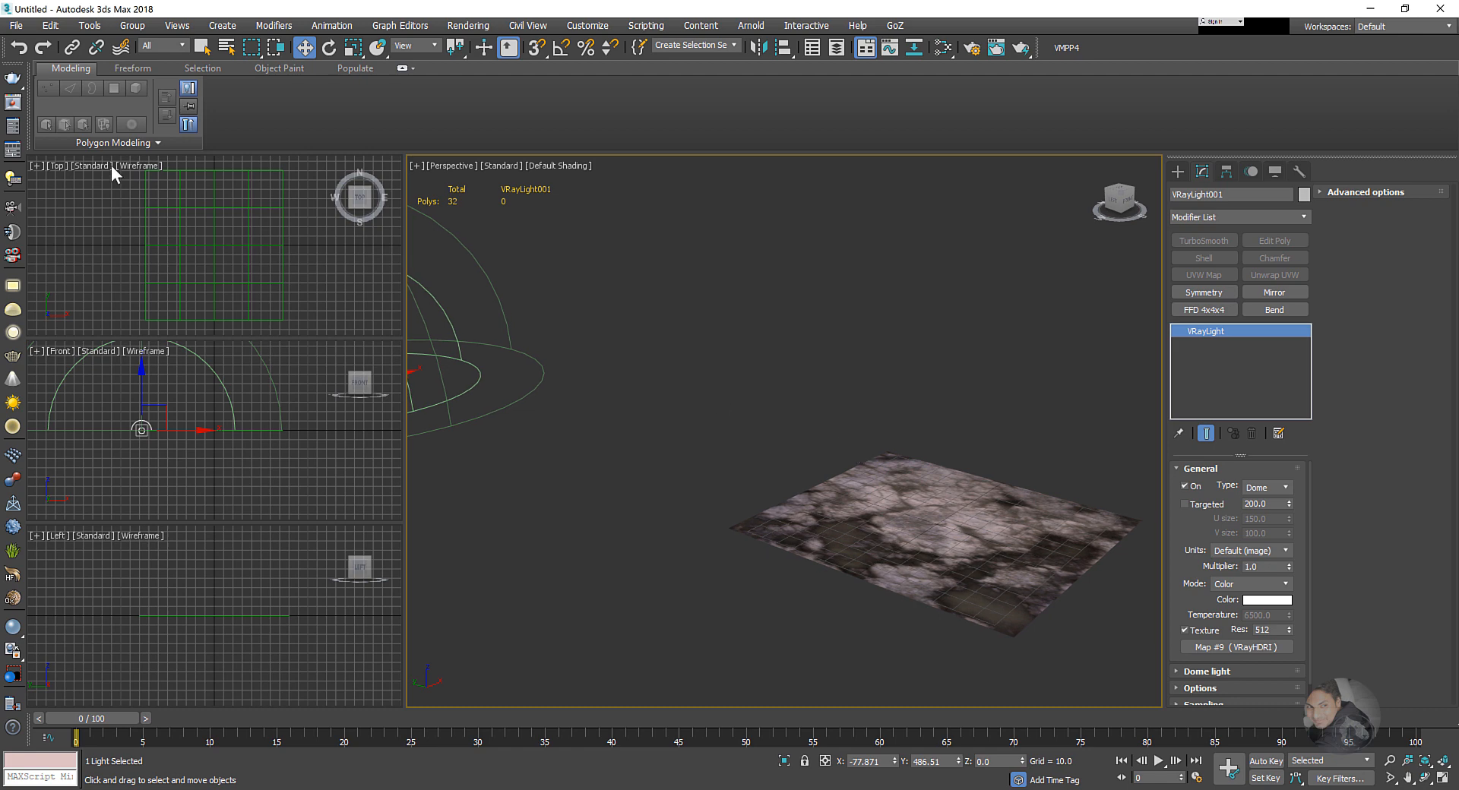
left_click(13, 151)
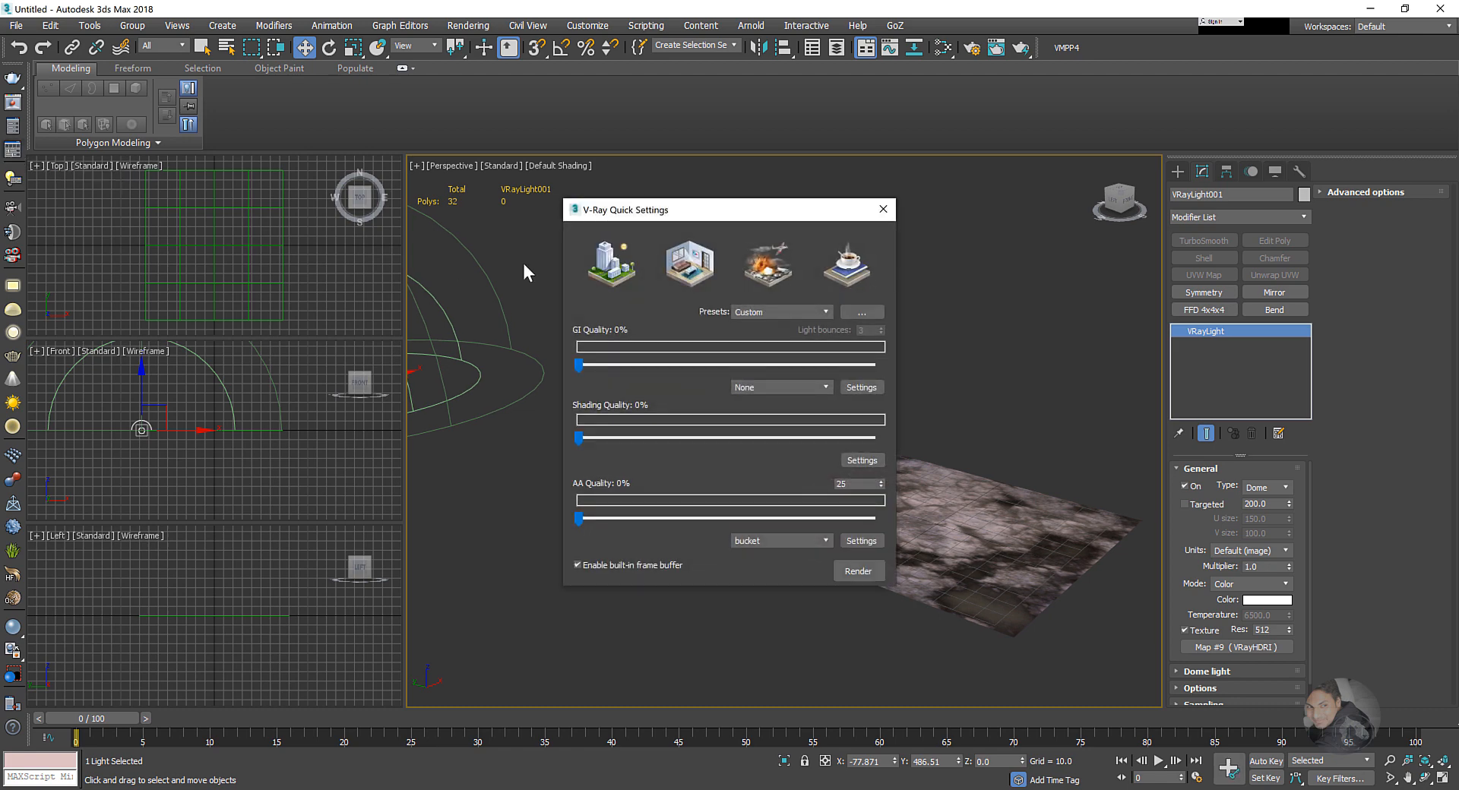
left_click_drag(664, 216, 680, 208)
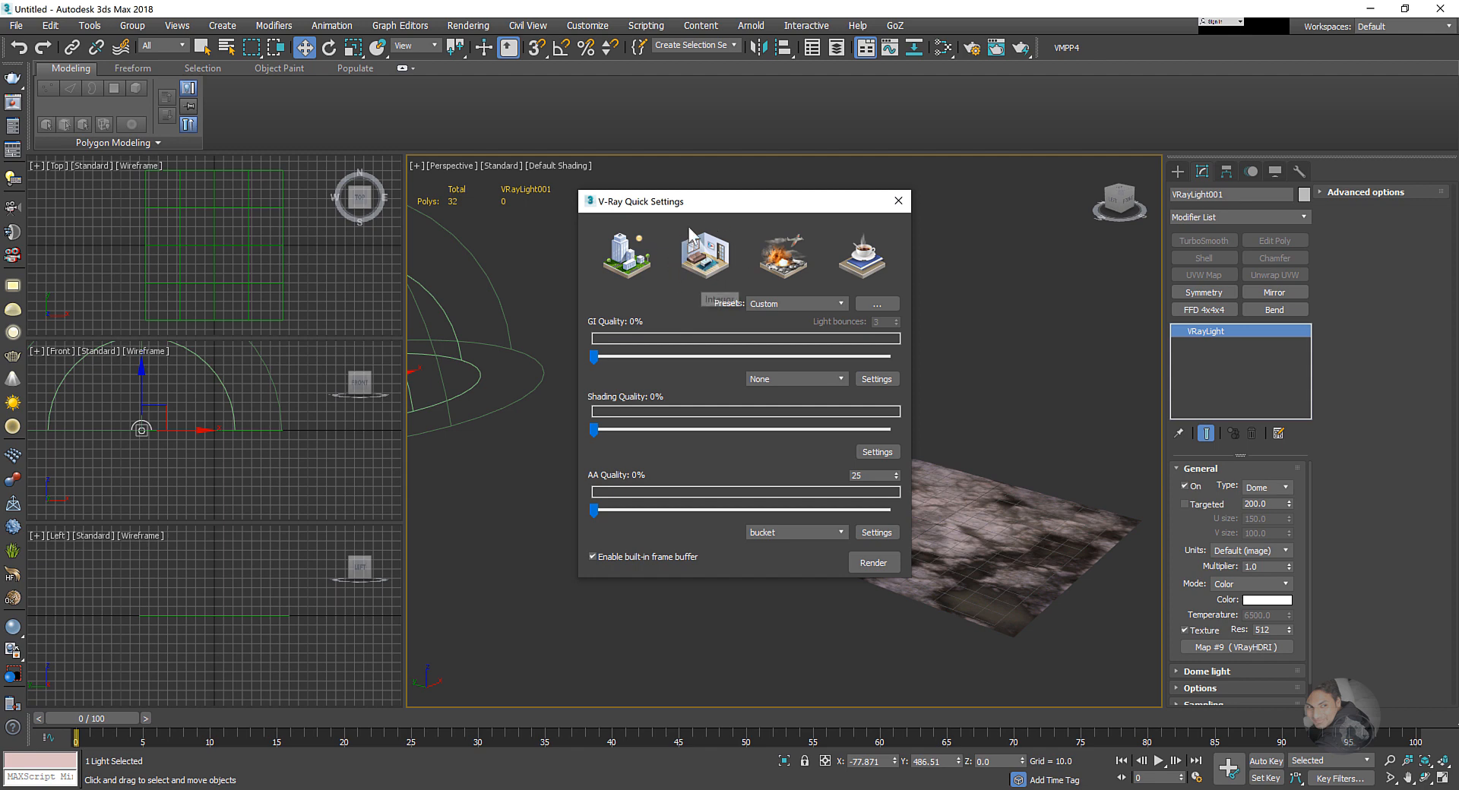
left_click(705, 266)
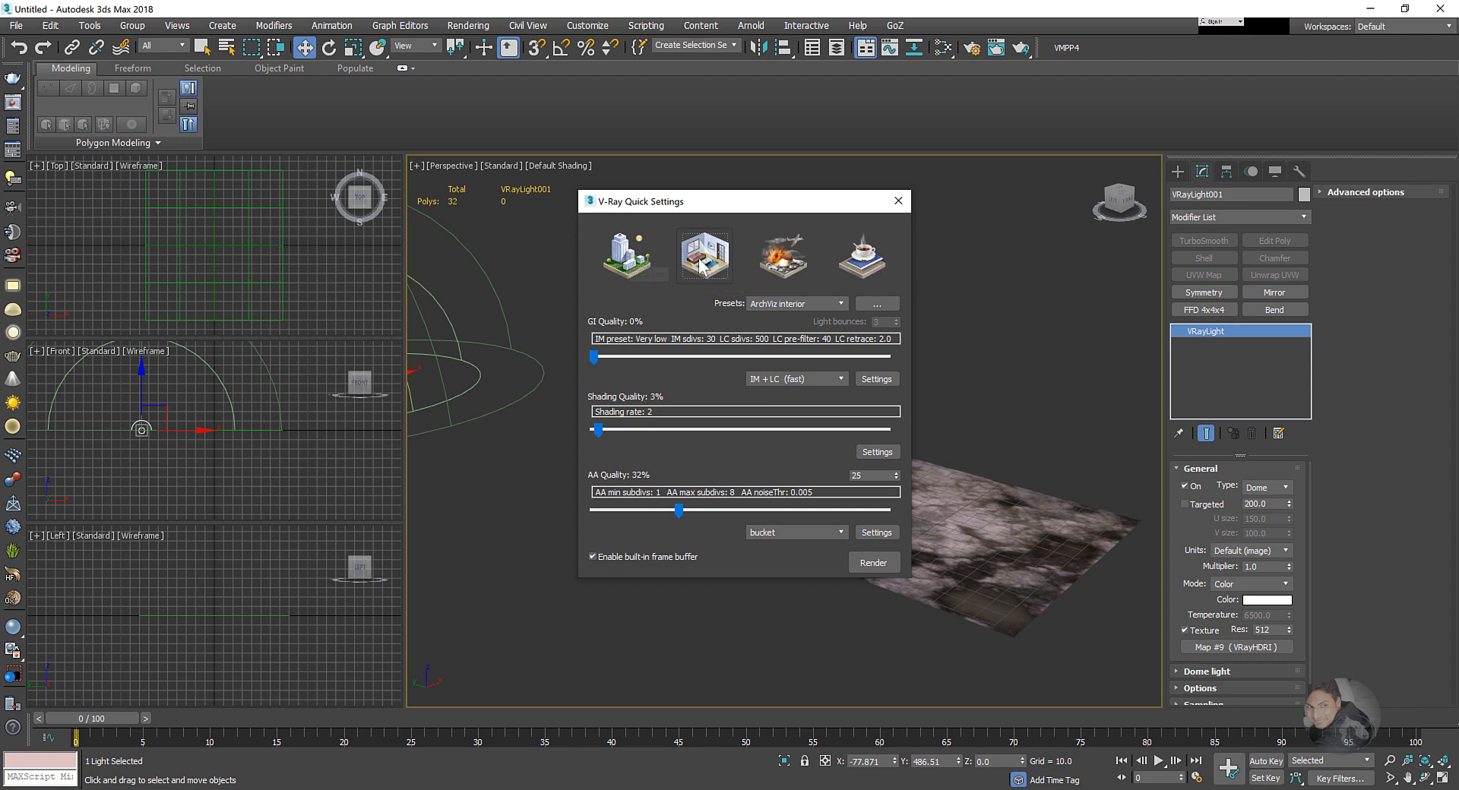
left_click(899, 202)
- Open the environment settings and assign VRay Exposure Control as the scene's exposure control
scroll(945, 383, "down", 4)
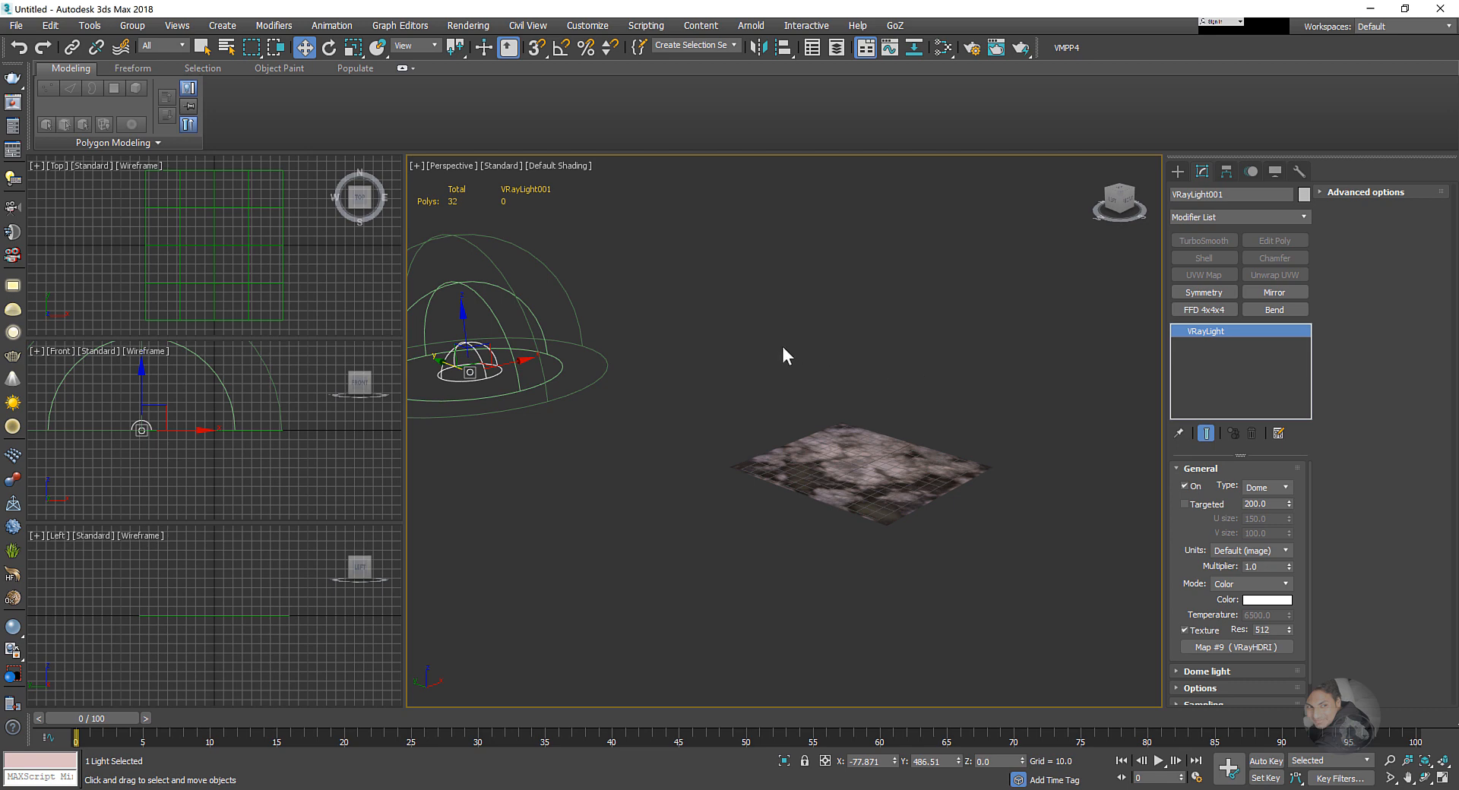
middle_click_drag(754, 325, 763, 326)
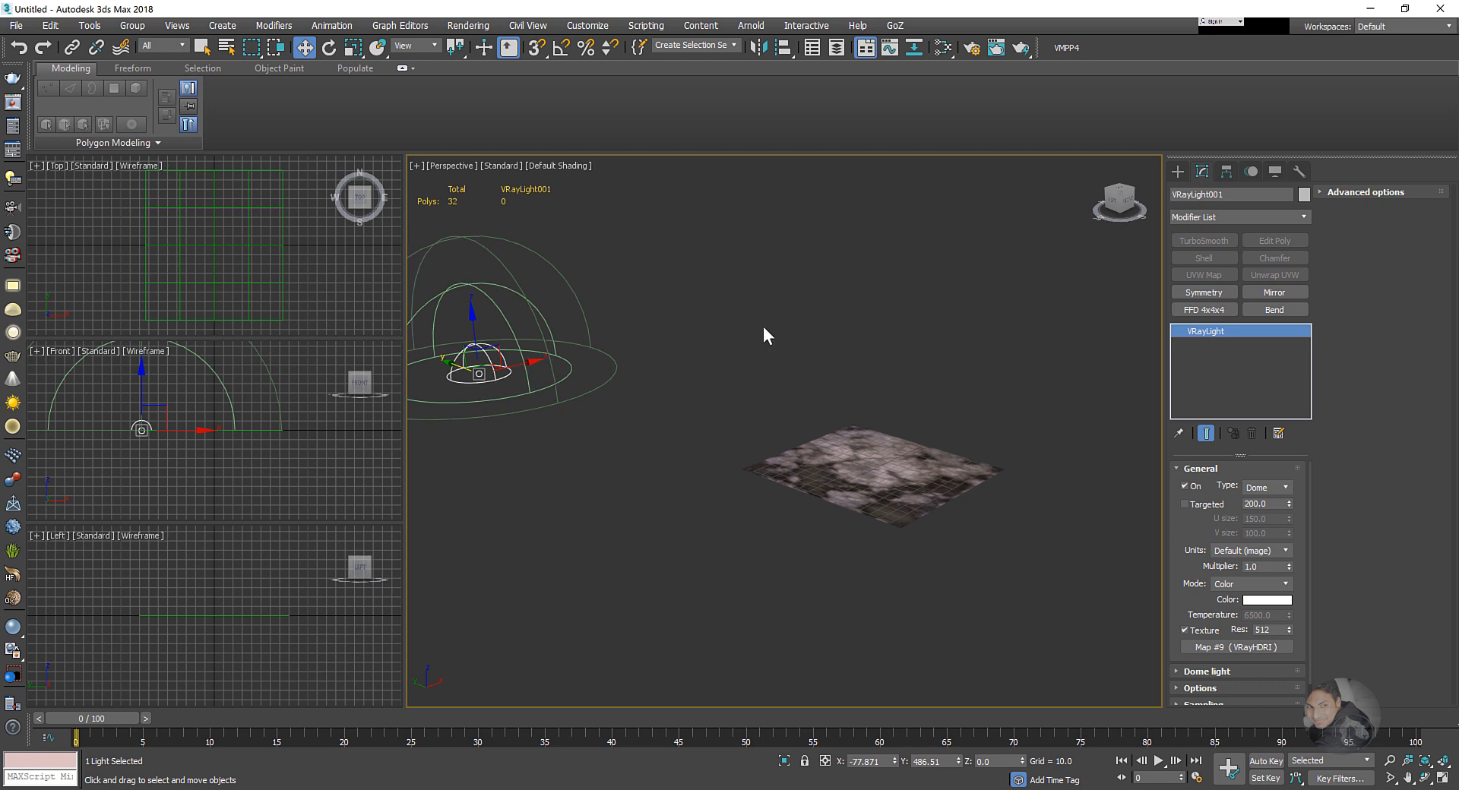
left_click(465, 26)
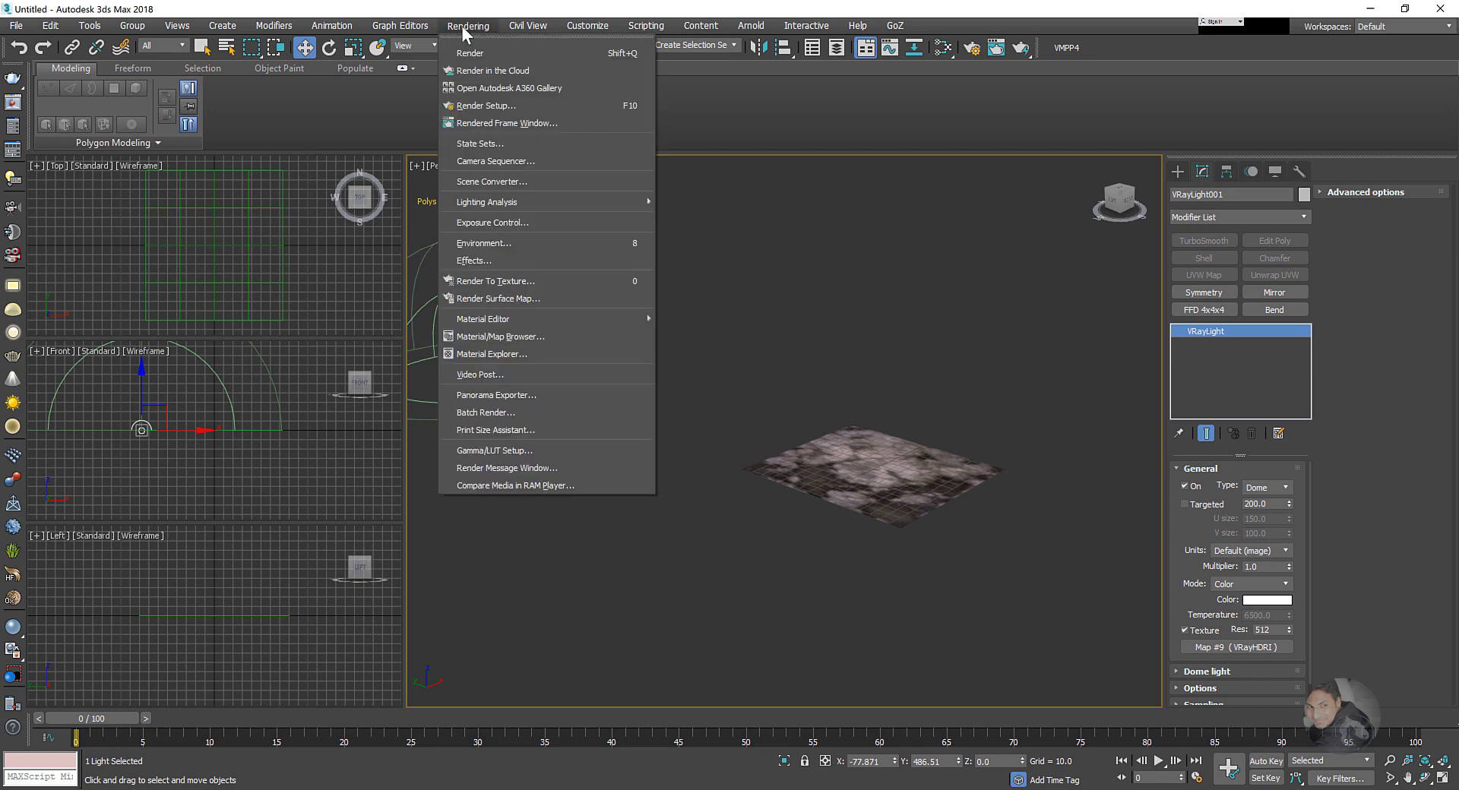
left_click(484, 242)
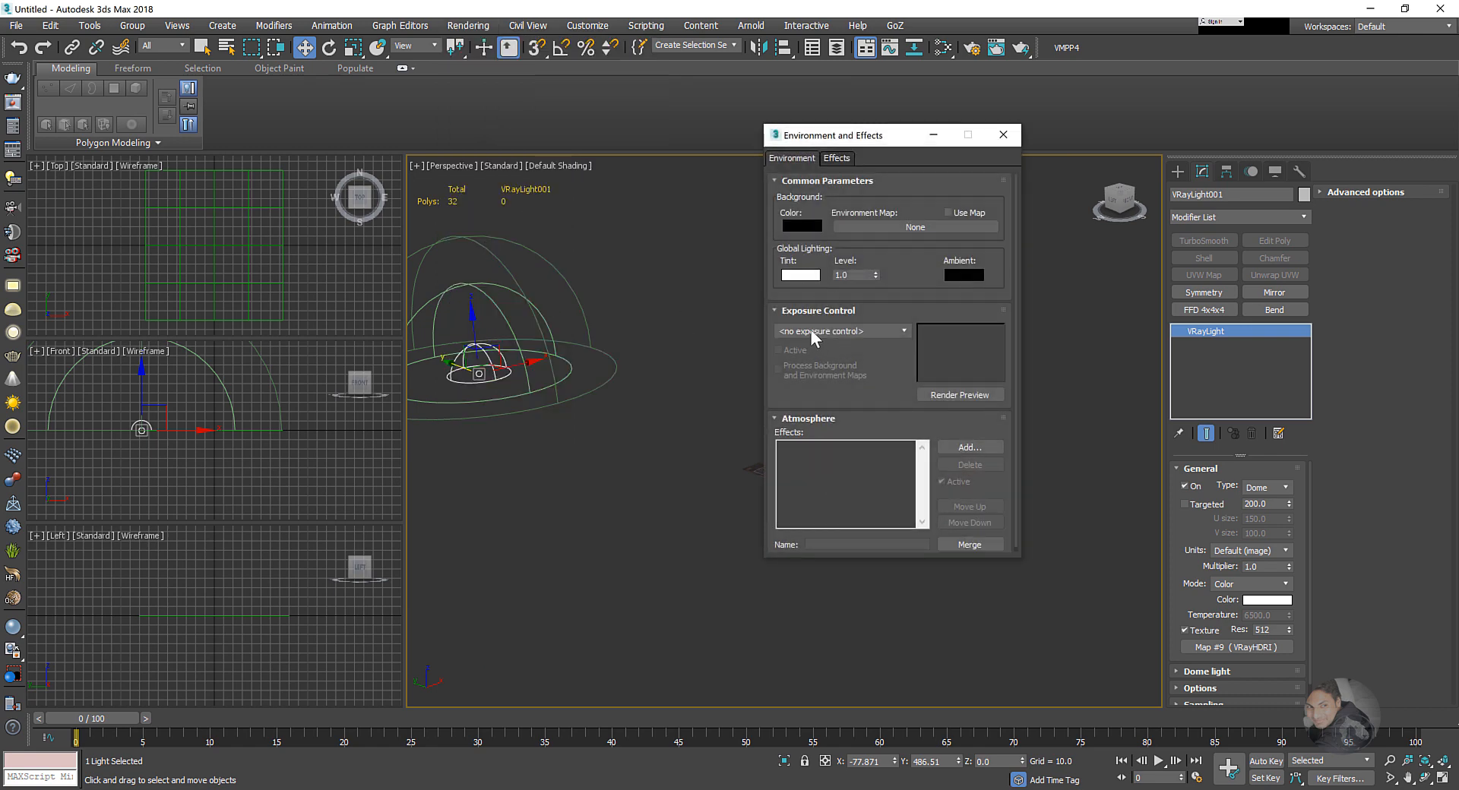
left_click(811, 332)
left_click(812, 405)
- Set the V-Ray exposure mode to From EV parameter and close the environment settings
scroll(853, 380, "down", 3)
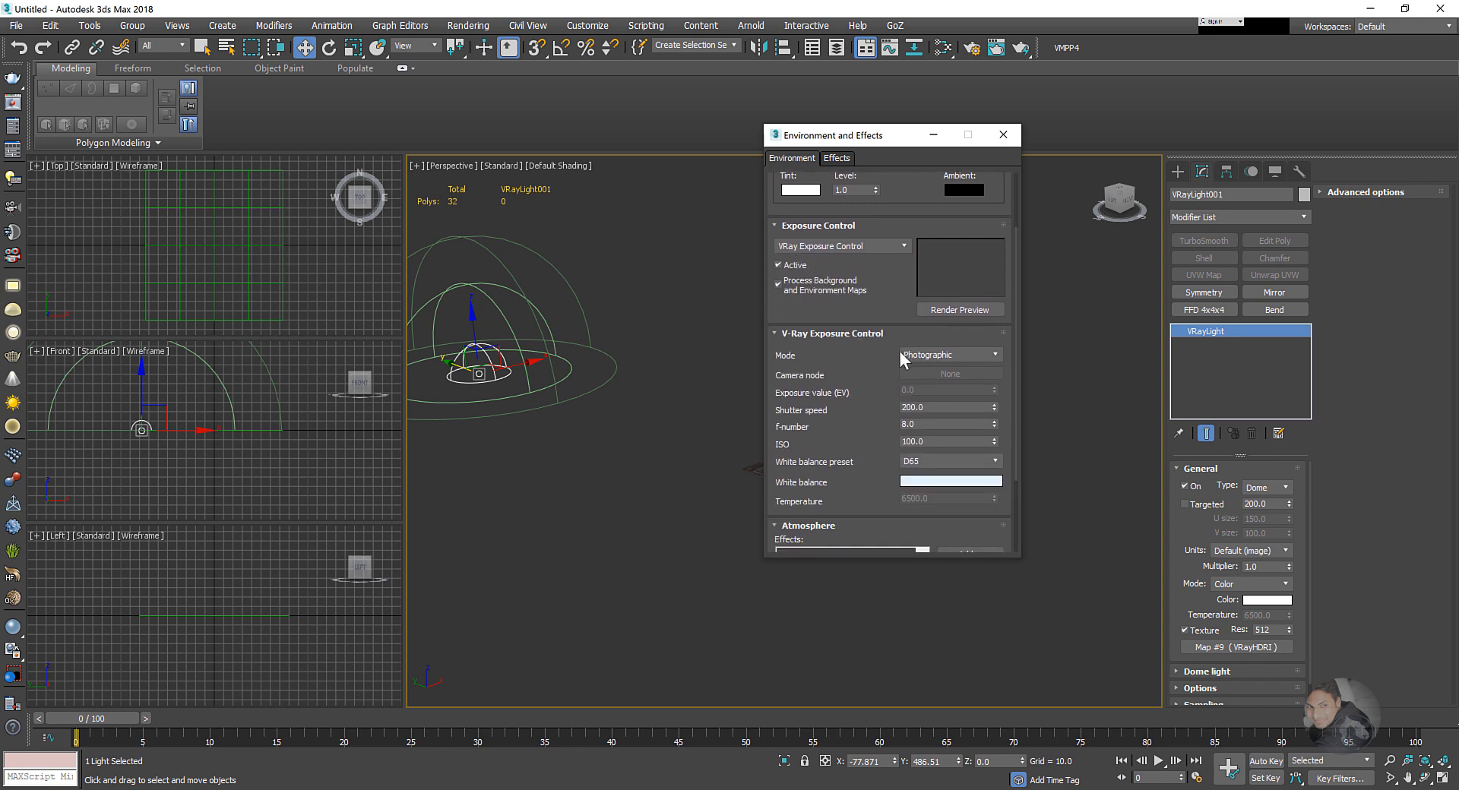
left_click(933, 355)
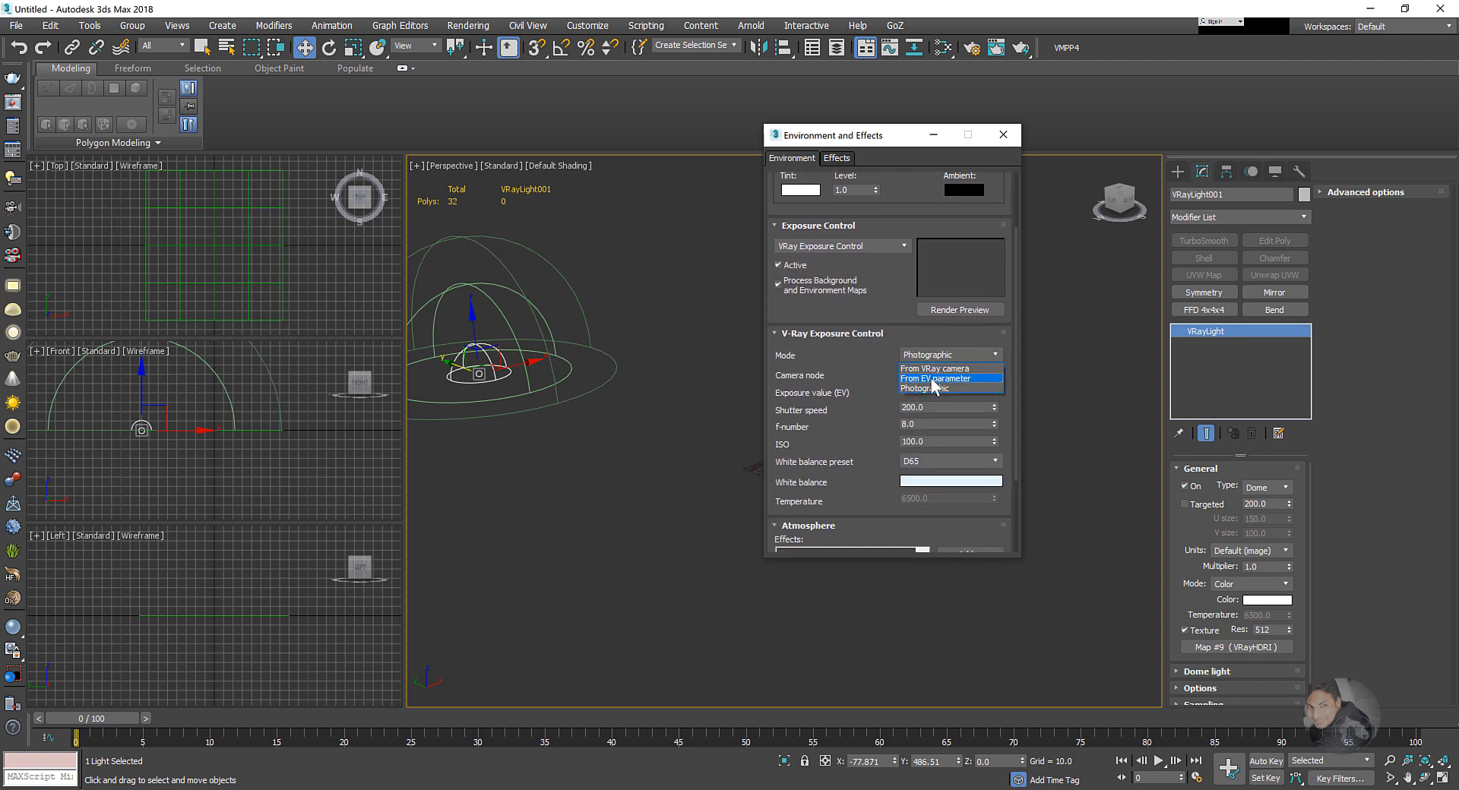
left_click(932, 380)
double_click(920, 389)
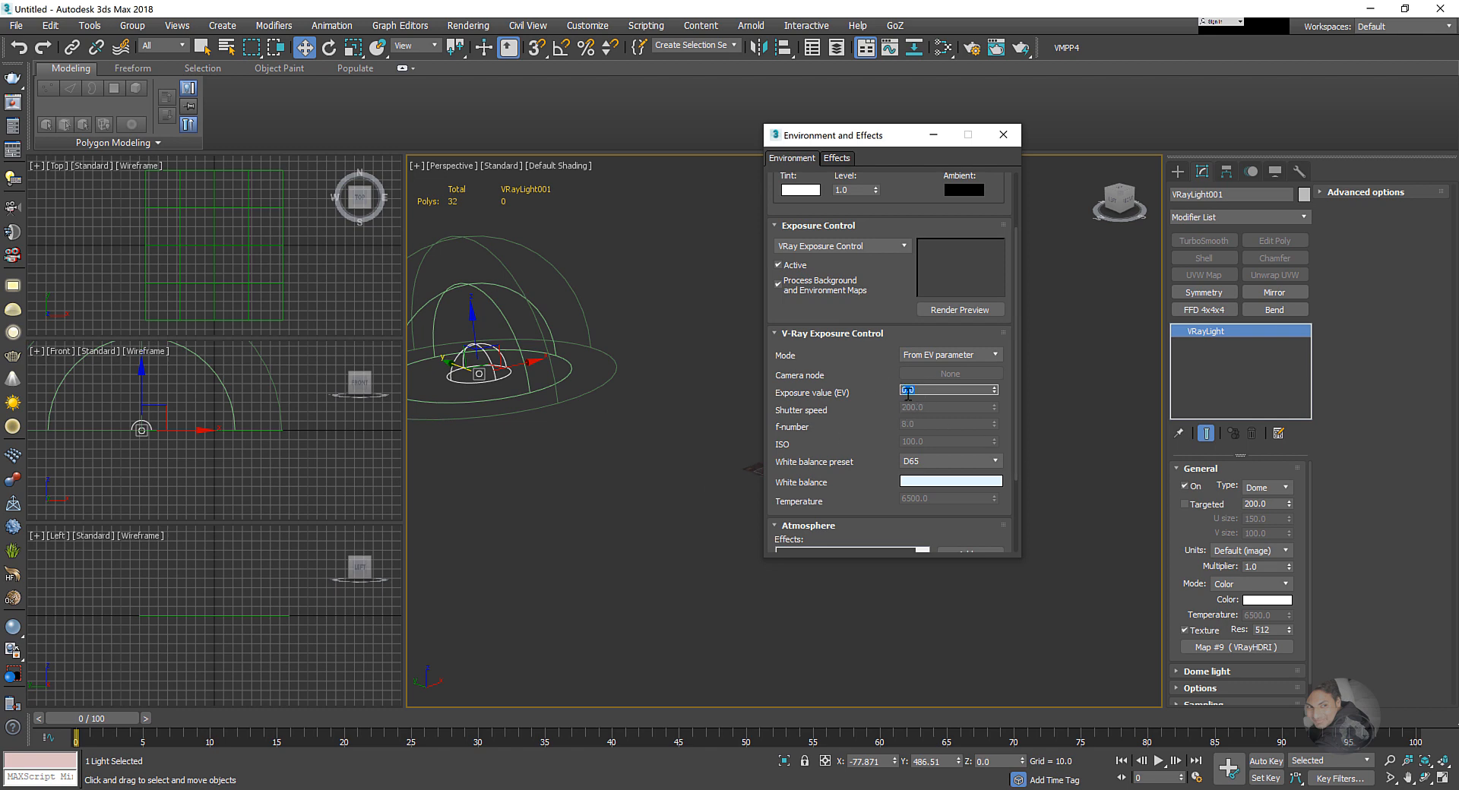
left_click(860, 403)
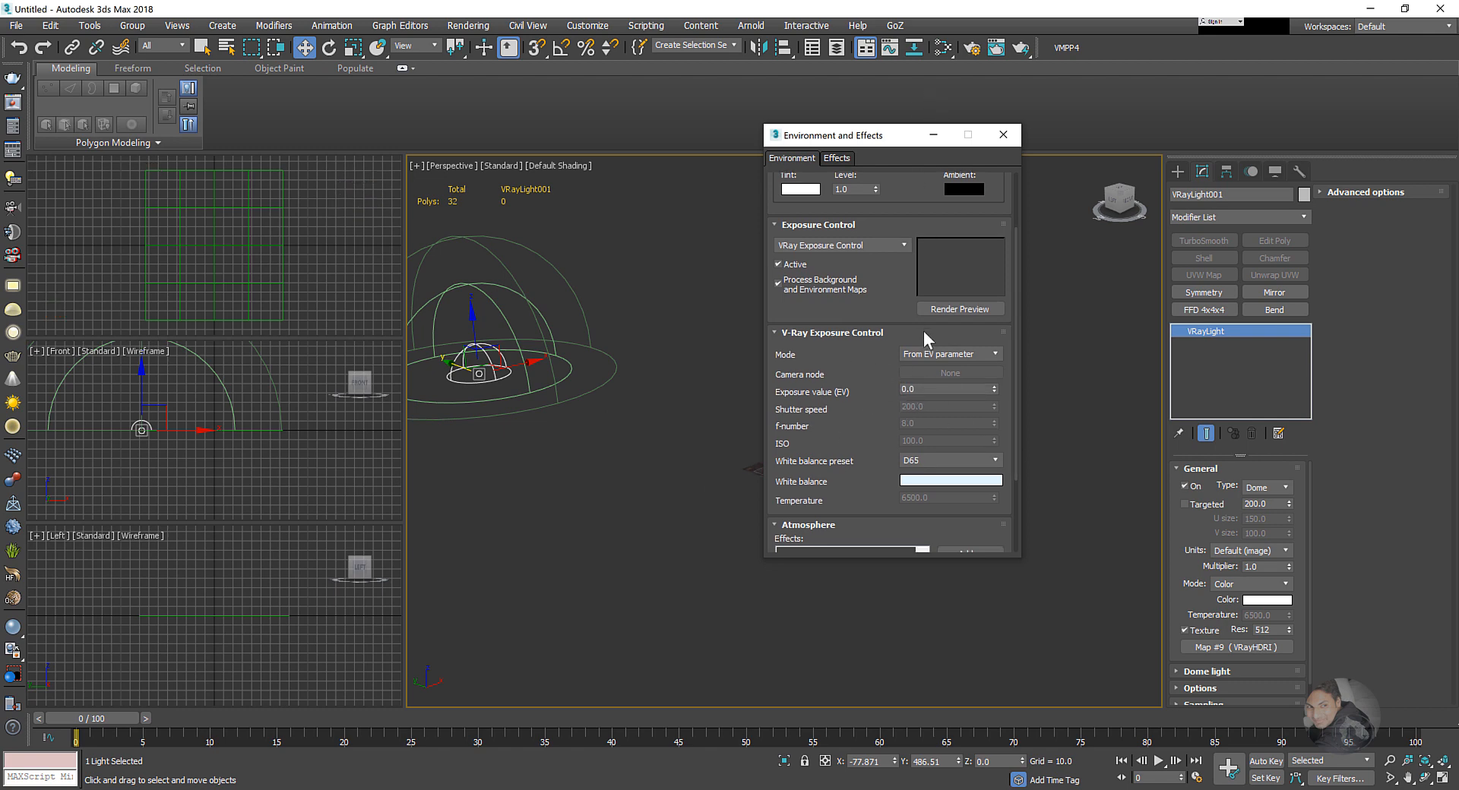
left_click(931, 390)
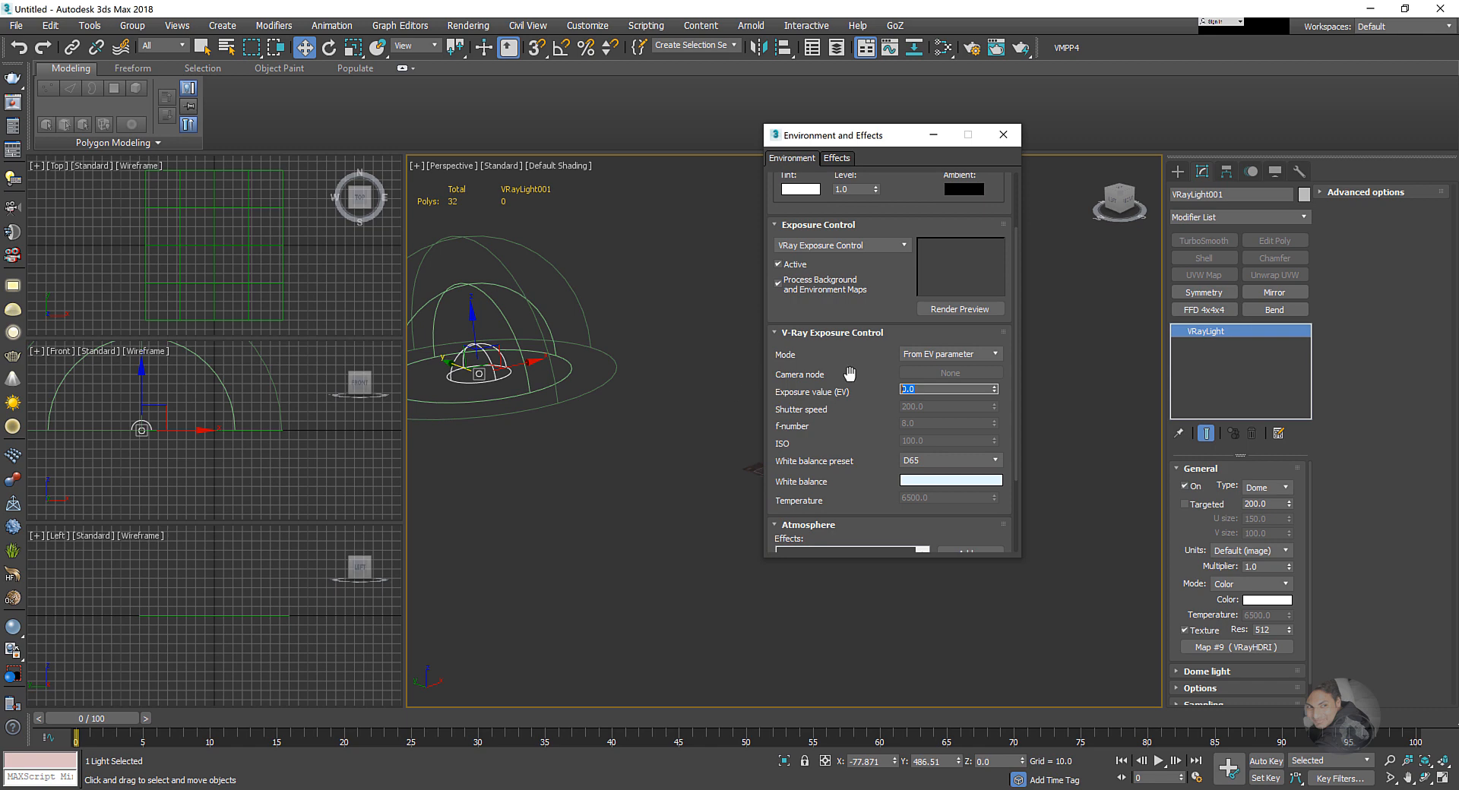
left_click(1003, 135)
- Start V-Ray IPR in the Perspective viewport, examine the displaced ground up close, and dismiss the V-Ray messages
scroll(921, 406, "up", 5)
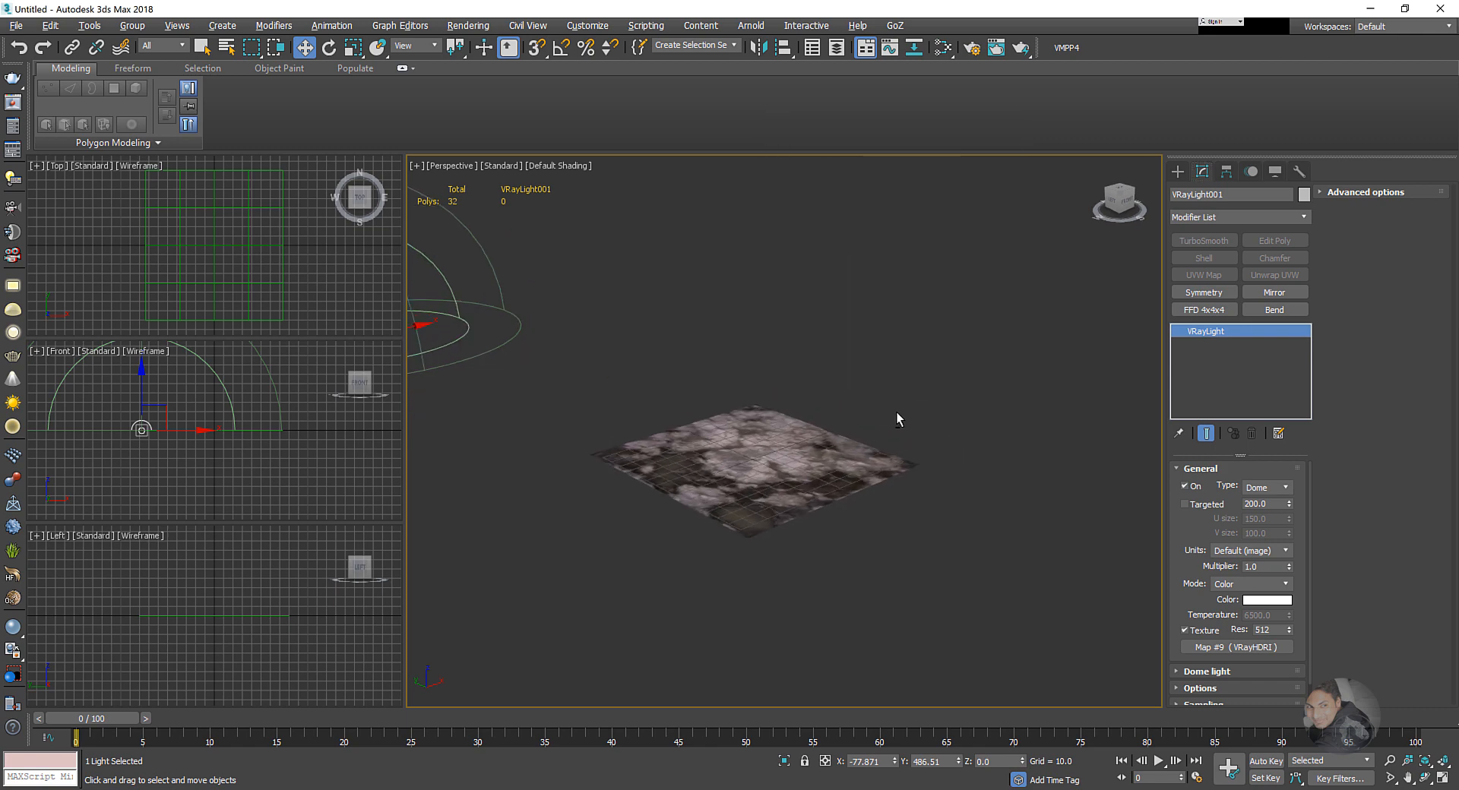
middle_click_drag(845, 380, 805, 354)
left_click(507, 164)
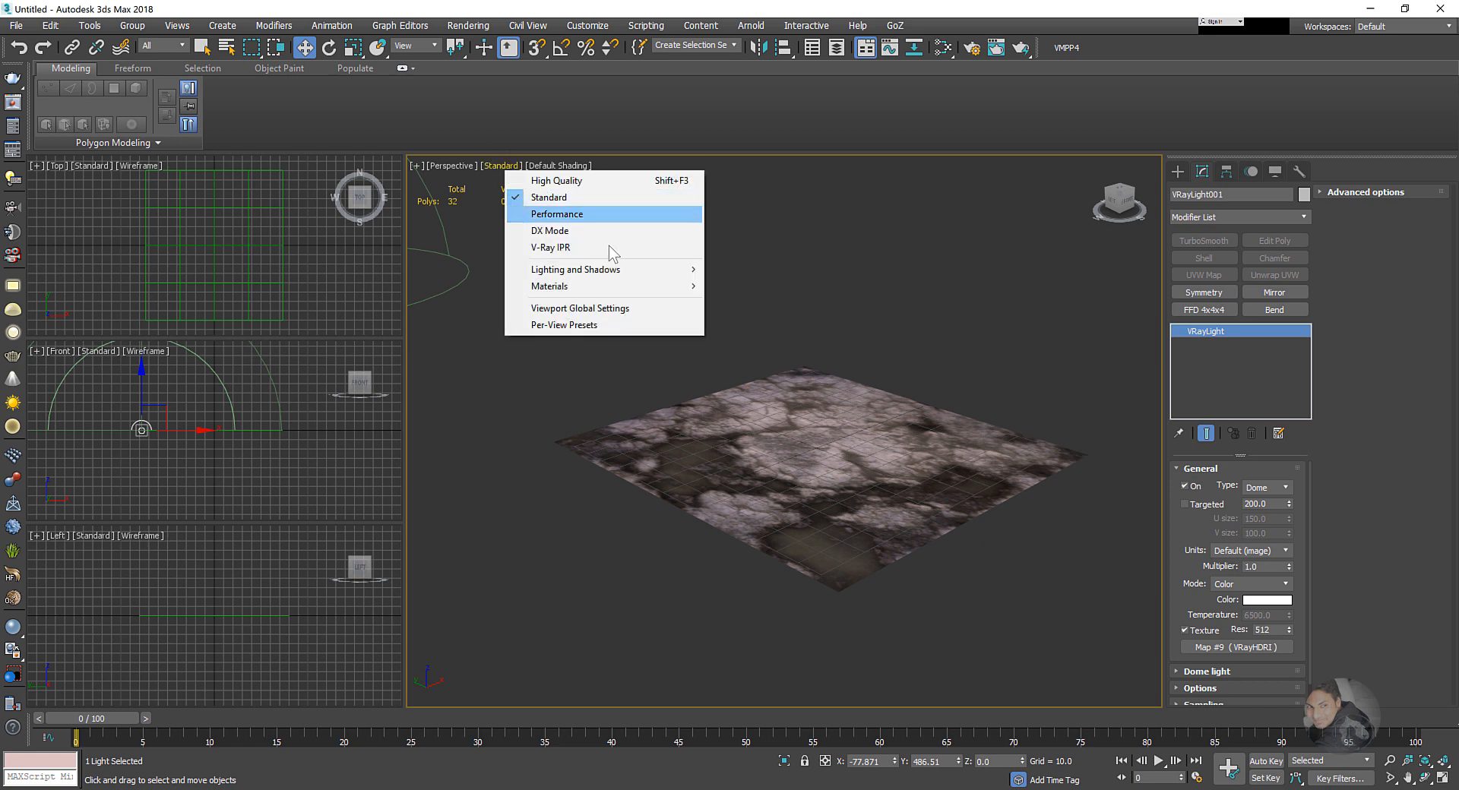
left_click(549, 249)
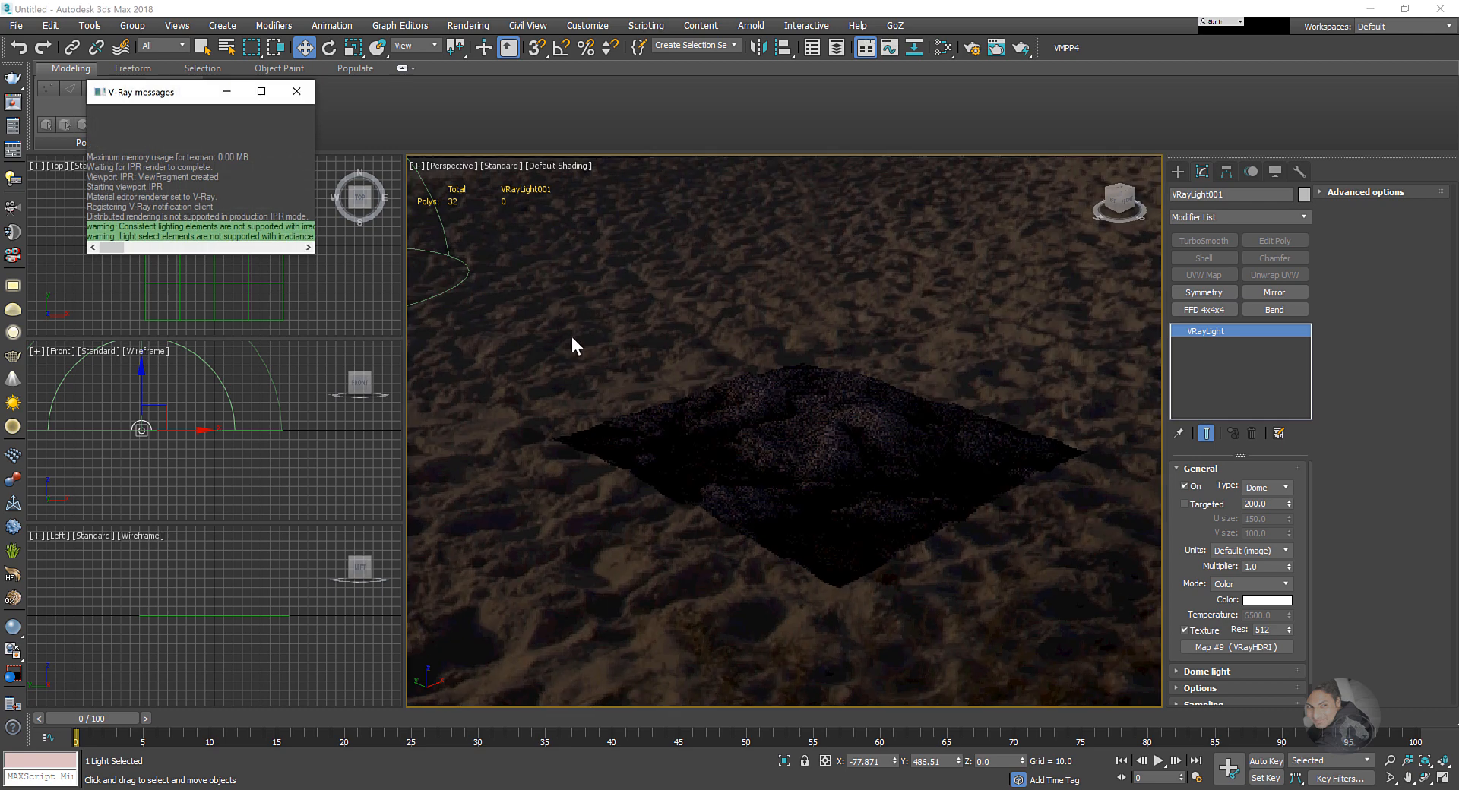
scroll(809, 415, "up", 2)
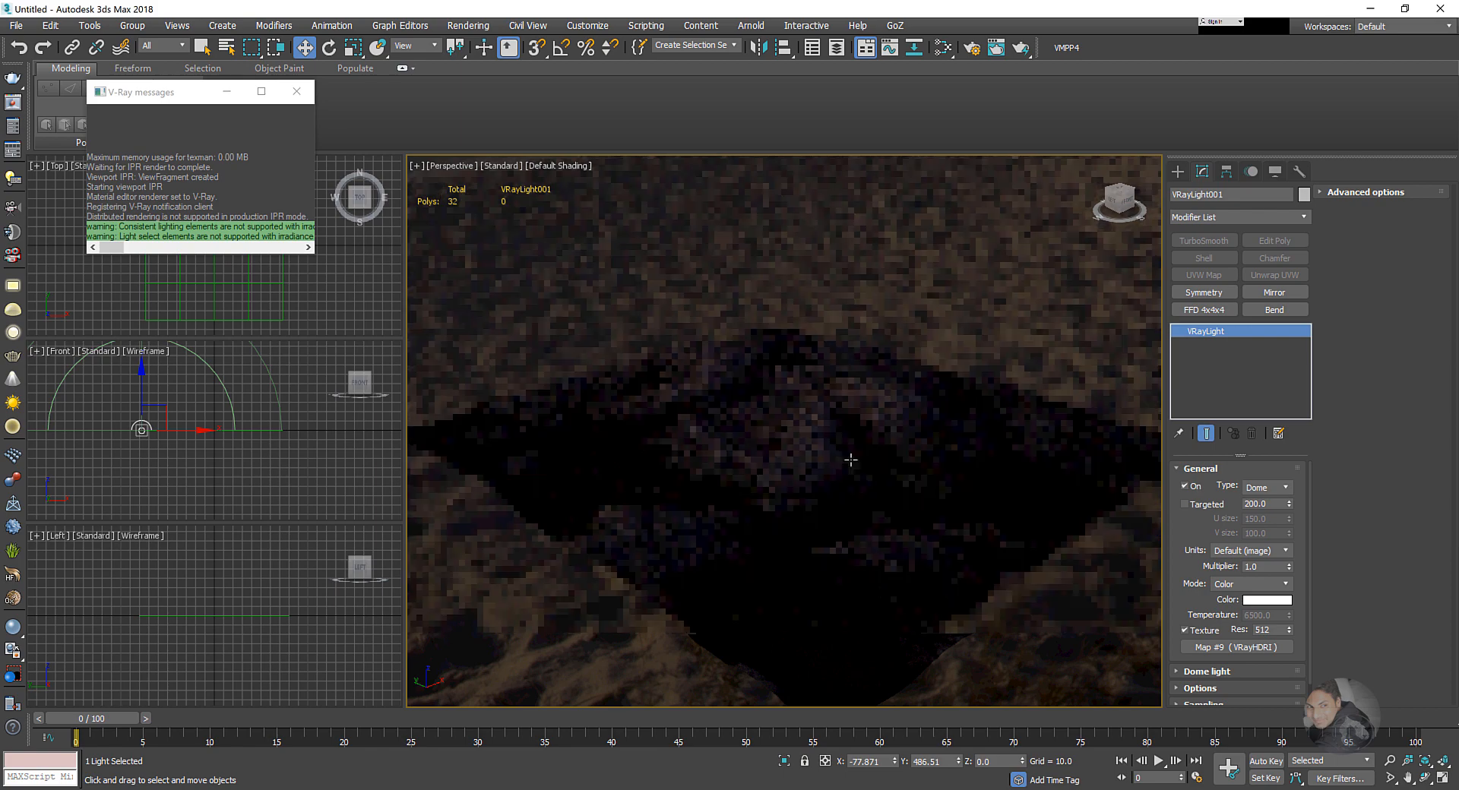
scroll(843, 456, "up", 2)
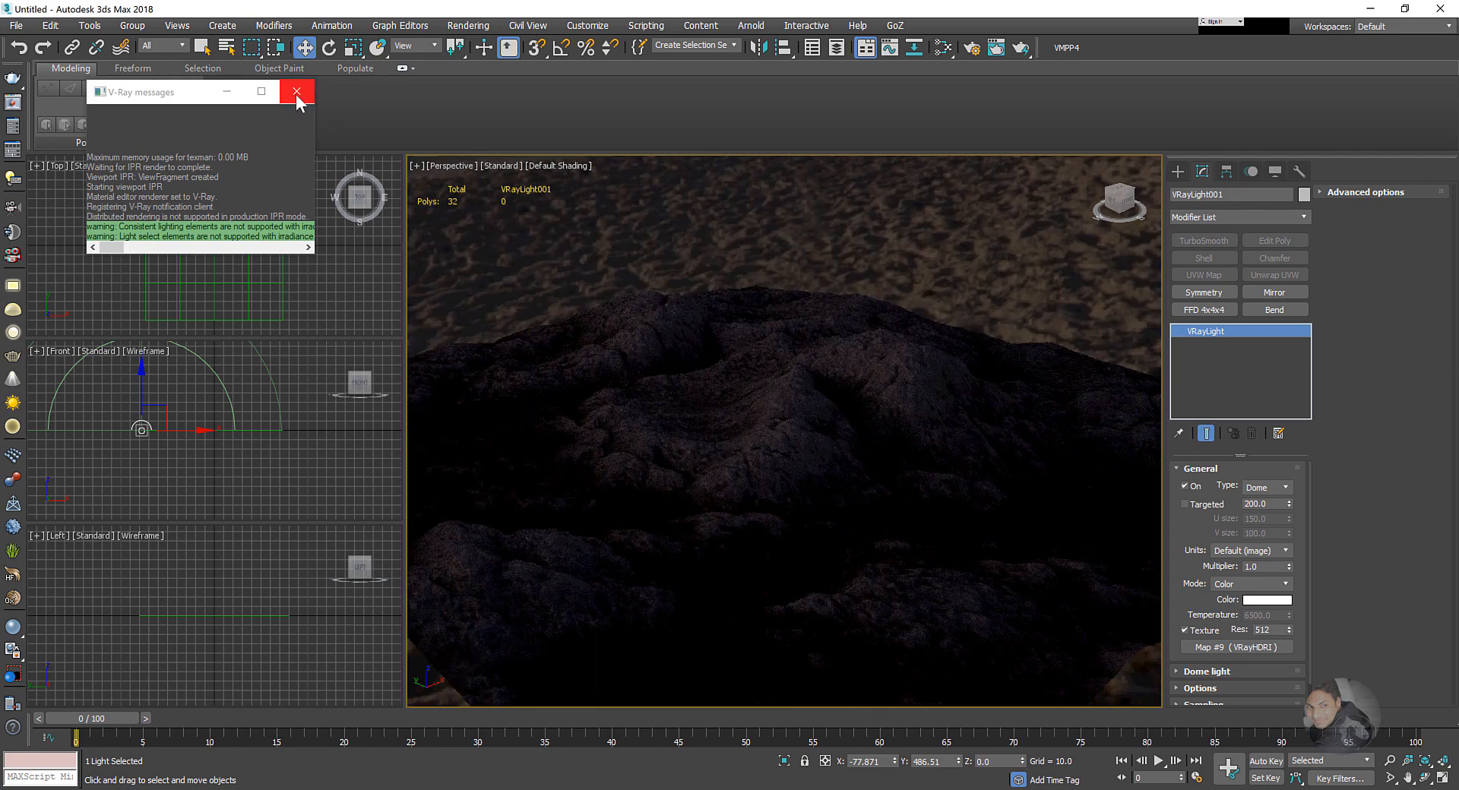
left_click(296, 94)
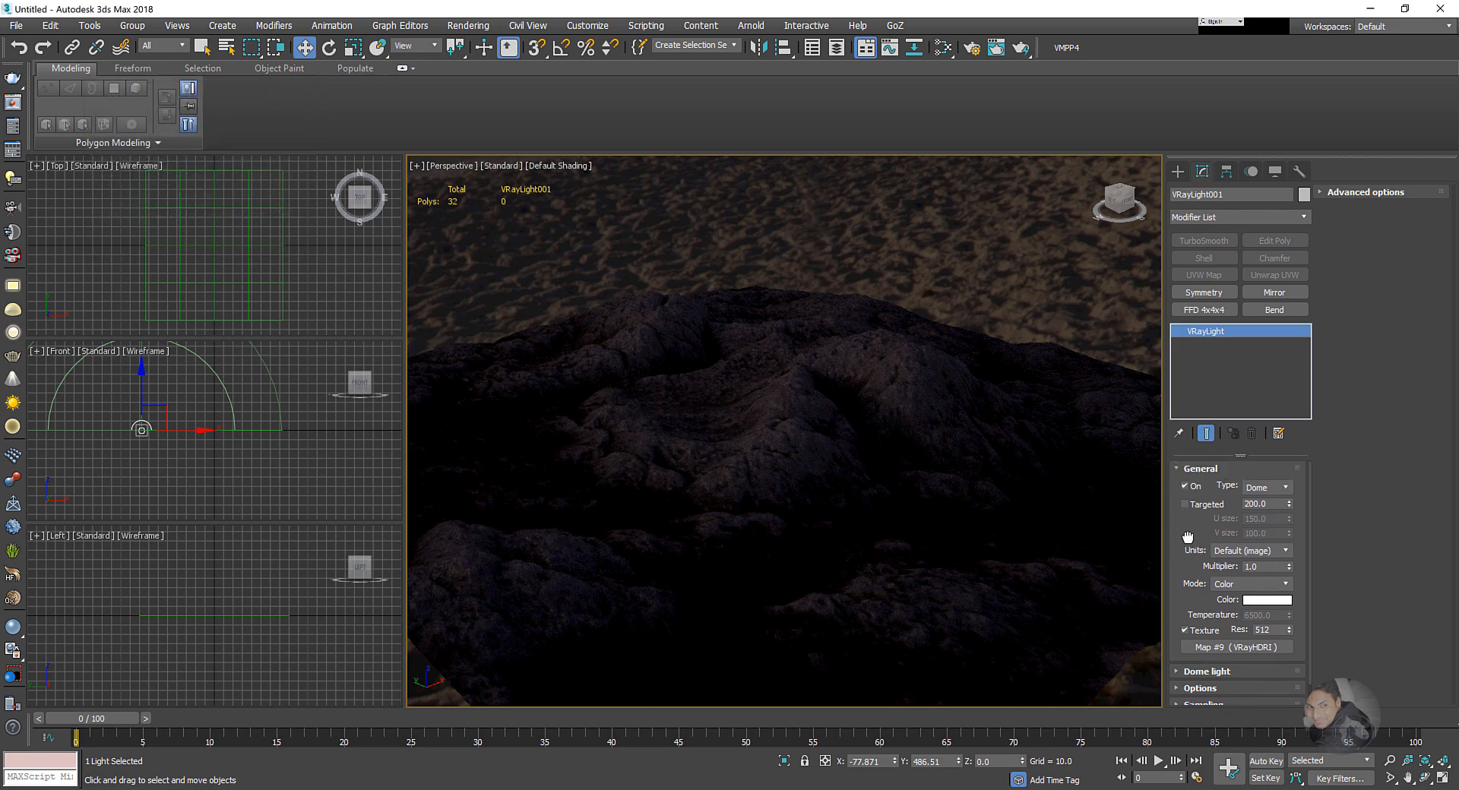
- Open the VRayHDRI map in the Slate Material Editor and set its overall multiplier to 5
left_click_drag(1262, 567, 1224, 566)
left_click(846, 346)
key("m")
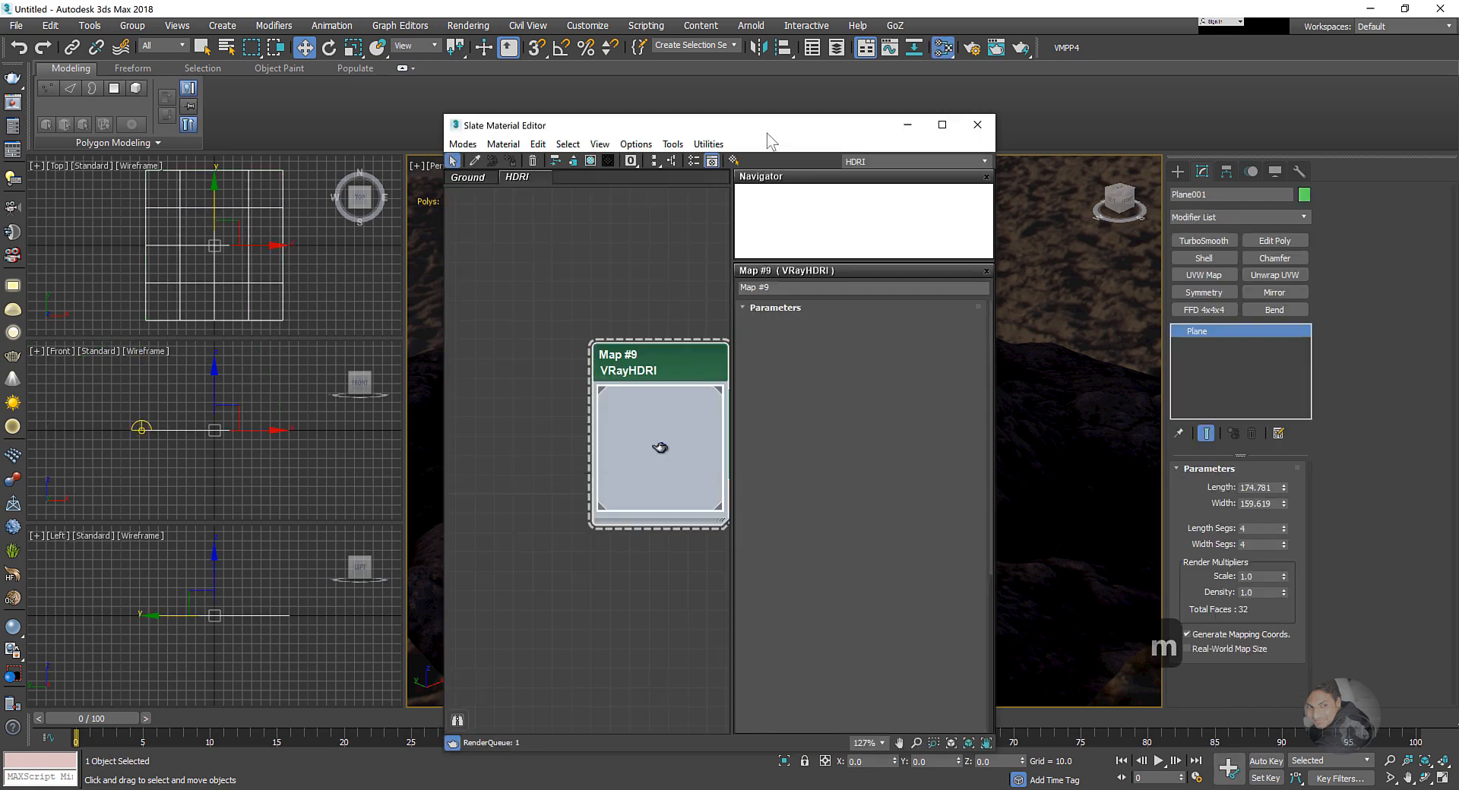
left_click_drag(764, 135, 1199, 97)
left_click_drag(1046, 336, 952, 315)
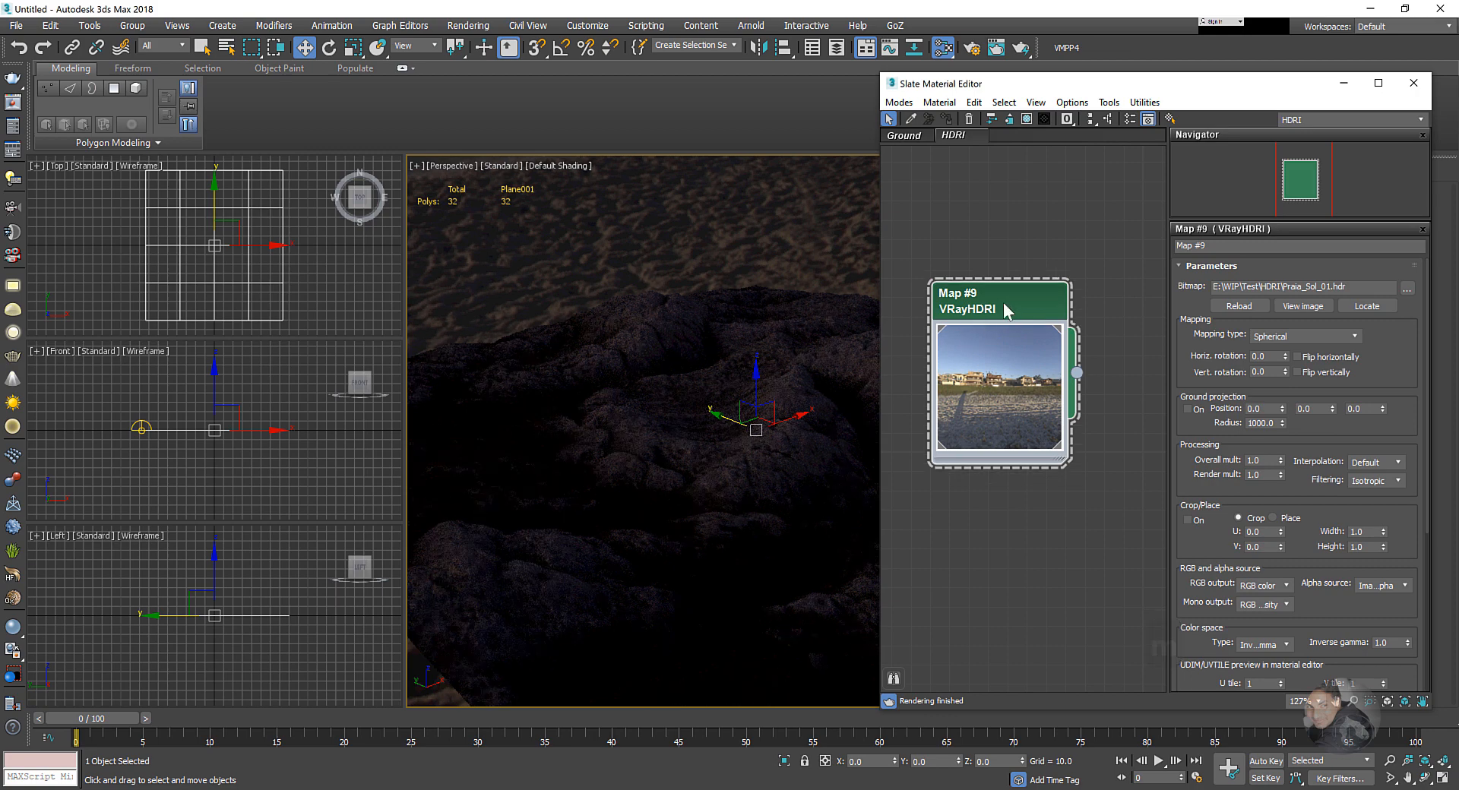
double_click(1265, 461)
type("5")
key("Return")
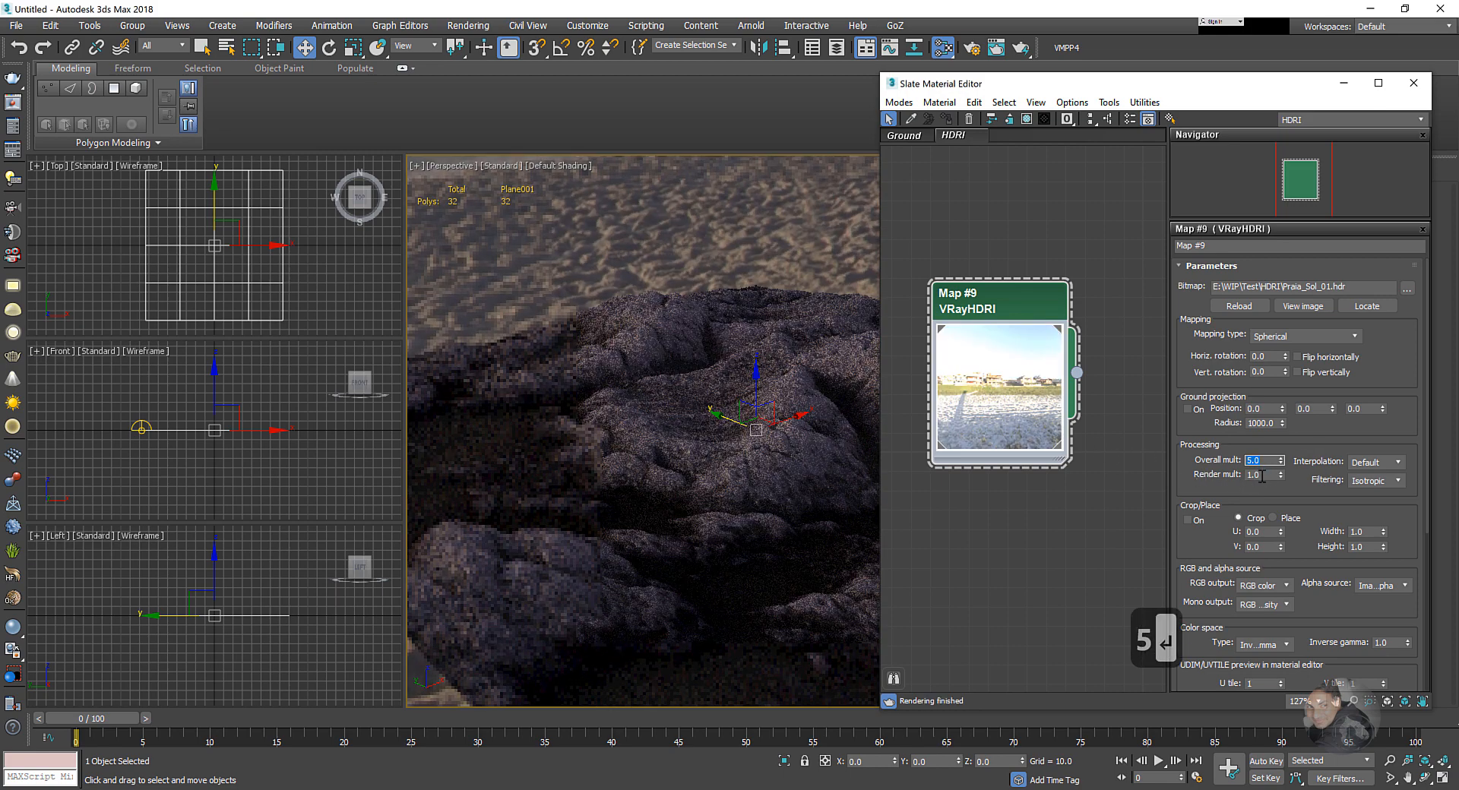
- Set the VRayHDRI map's render multiplier to 5 and close the Slate Material Editor
double_click(1261, 475)
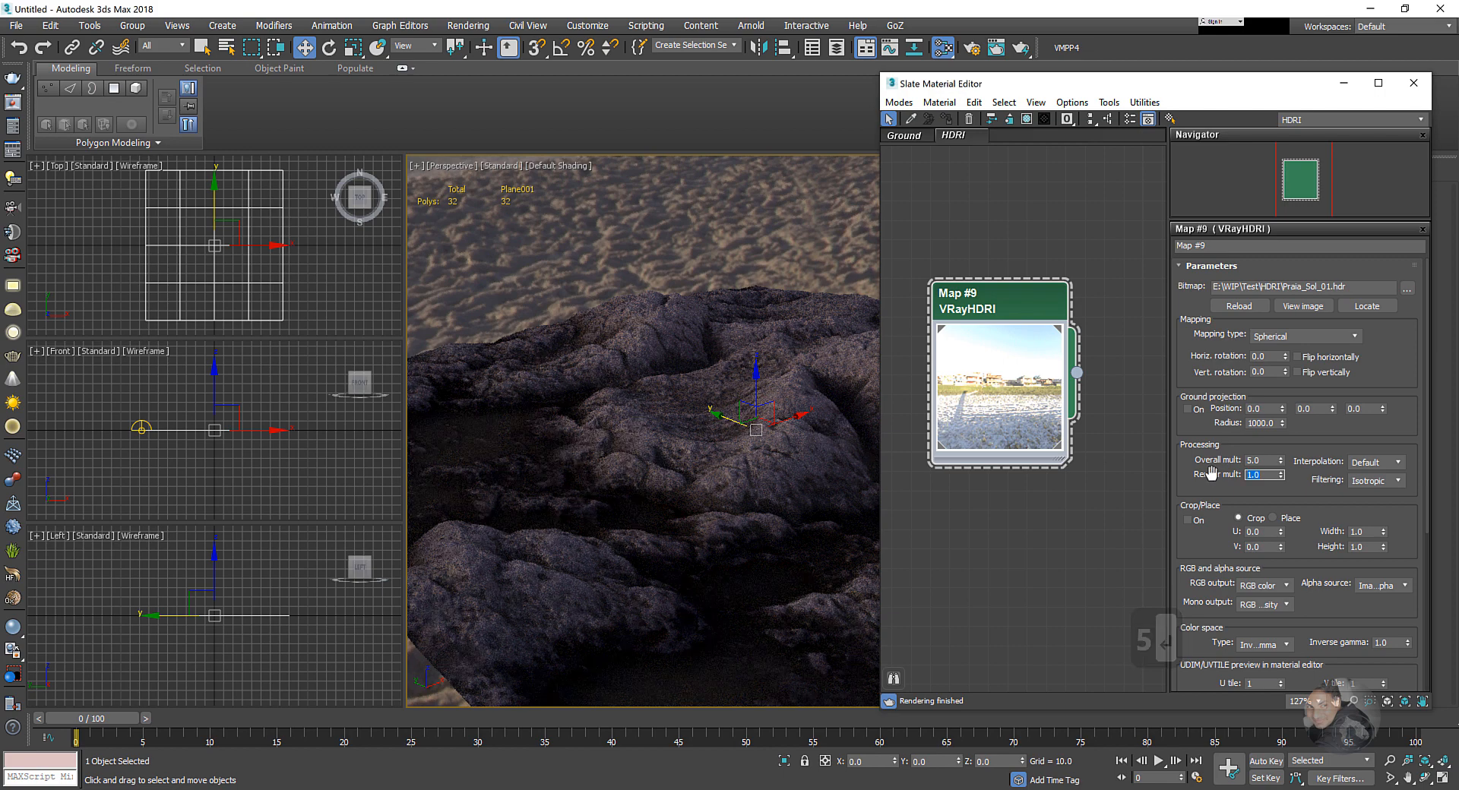
type("5")
key("Return")
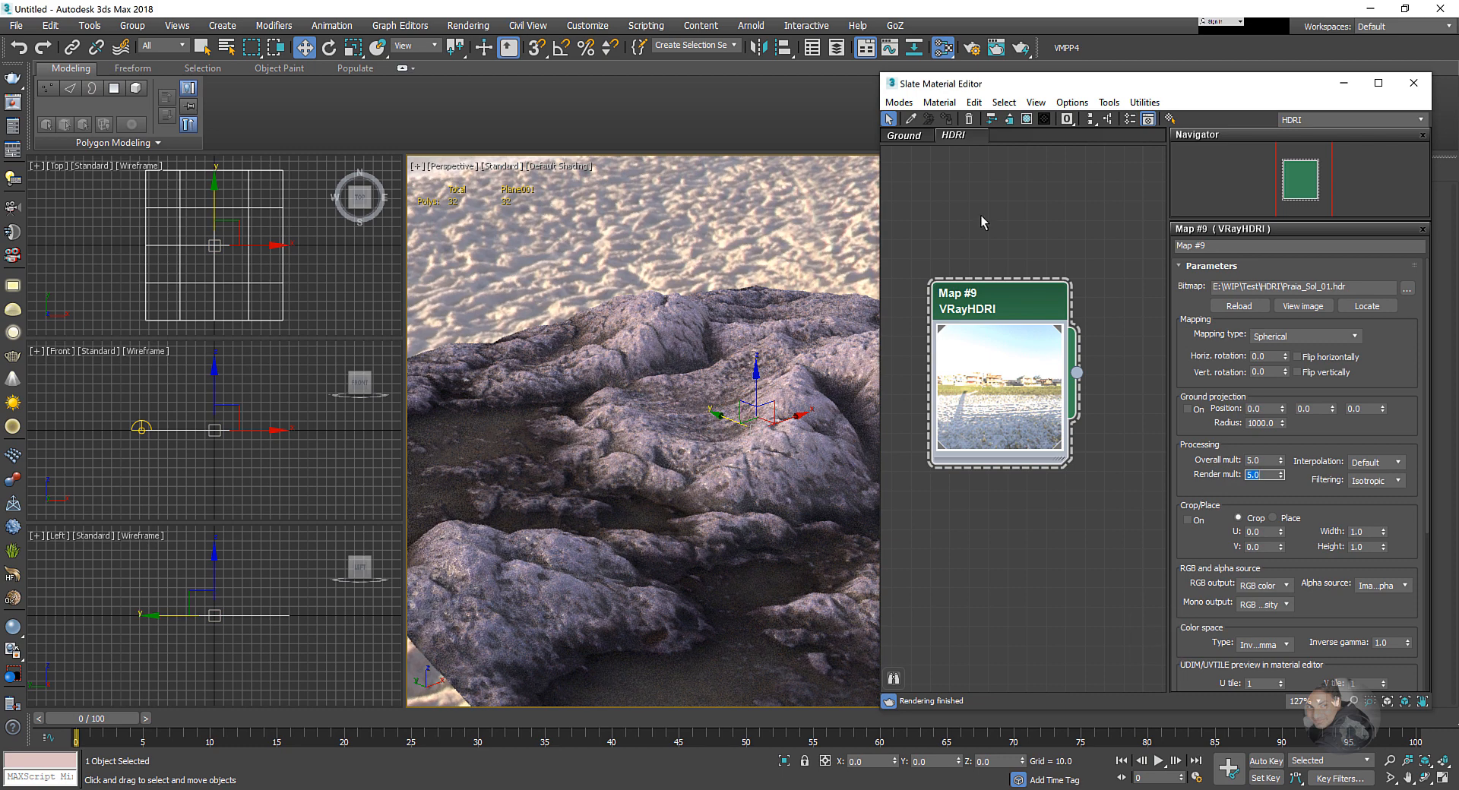
left_click_drag(1217, 92, 1143, 82)
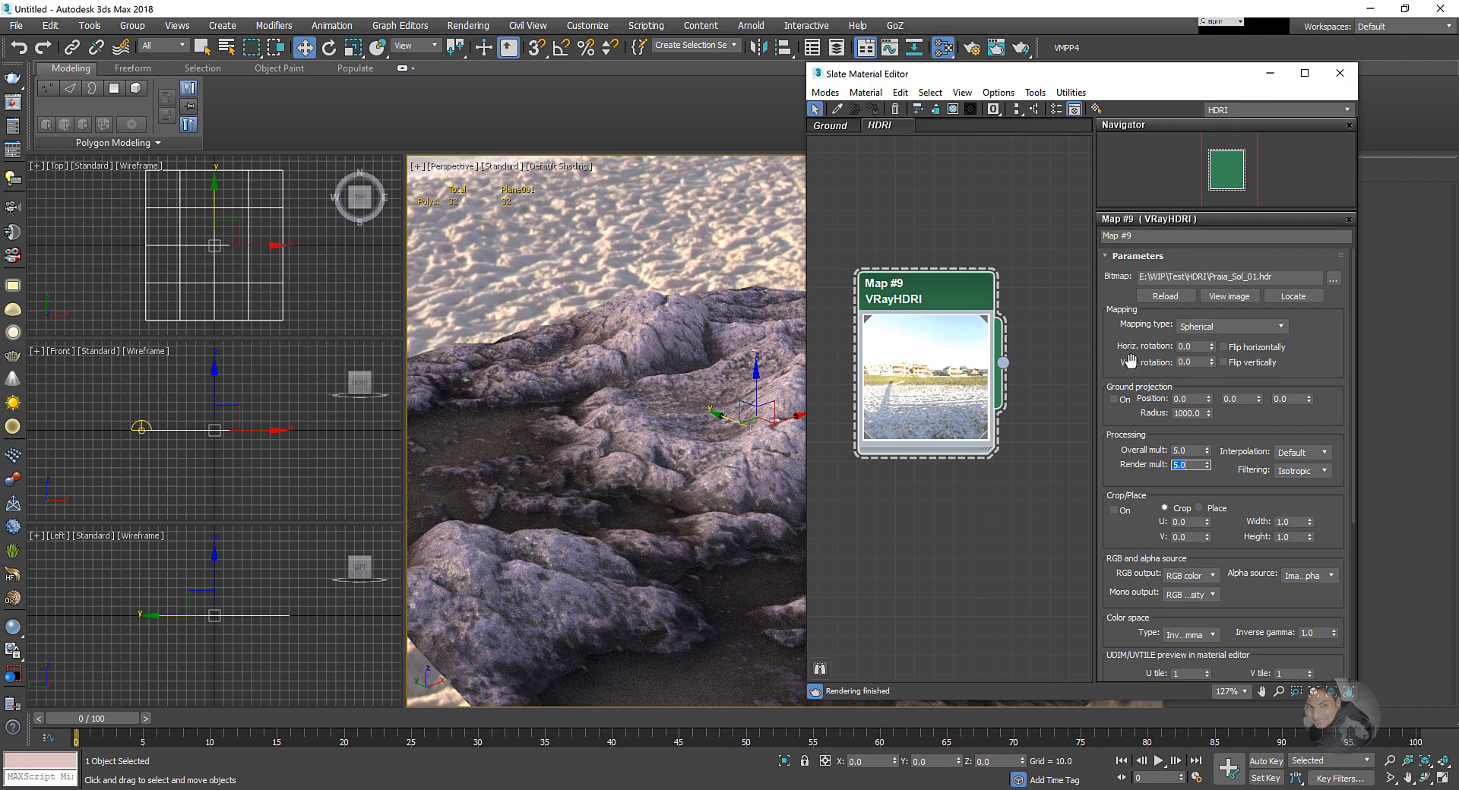
left_click(1339, 73)
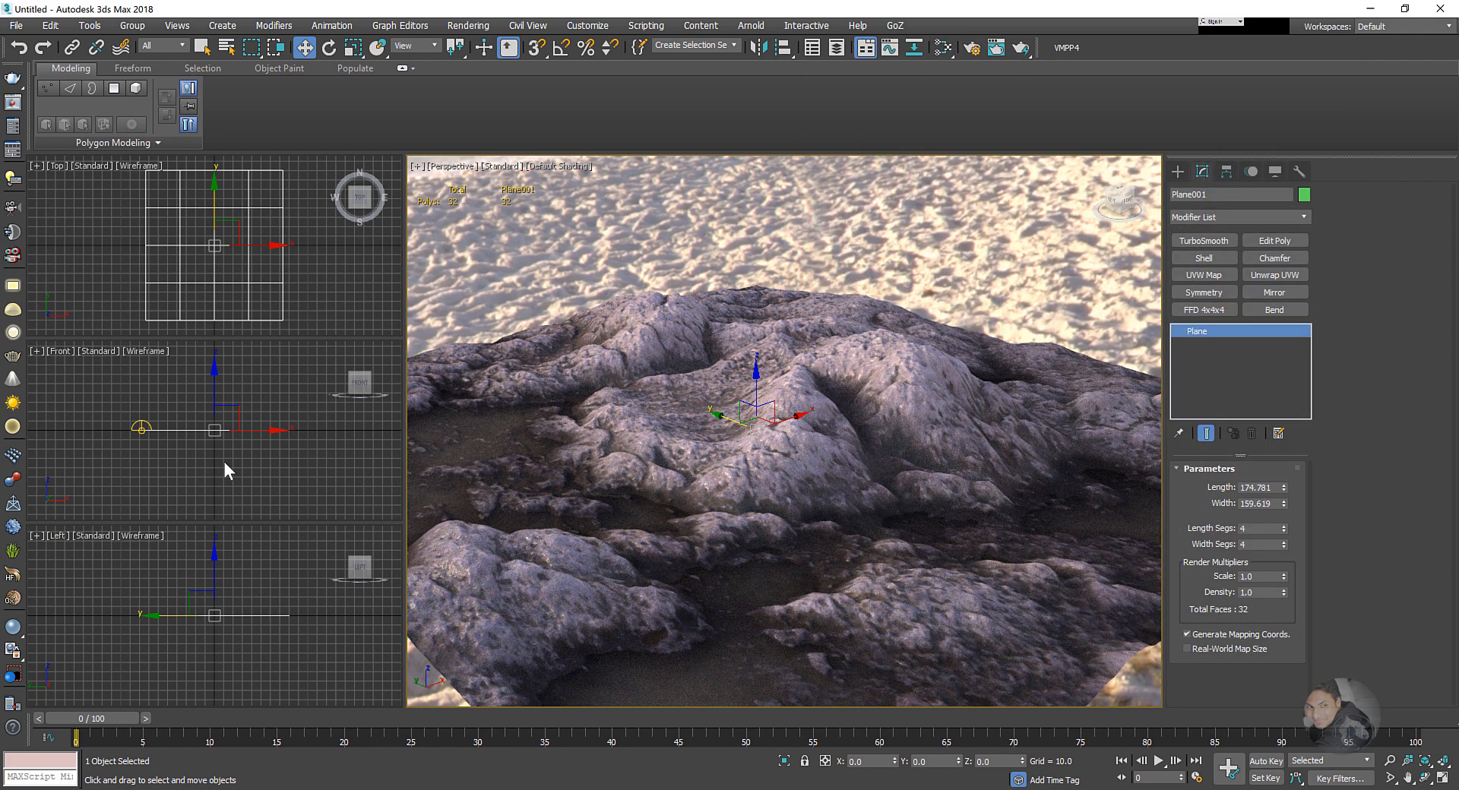
- Select the V-Ray dome light and make it invisible in its options
left_click(141, 424)
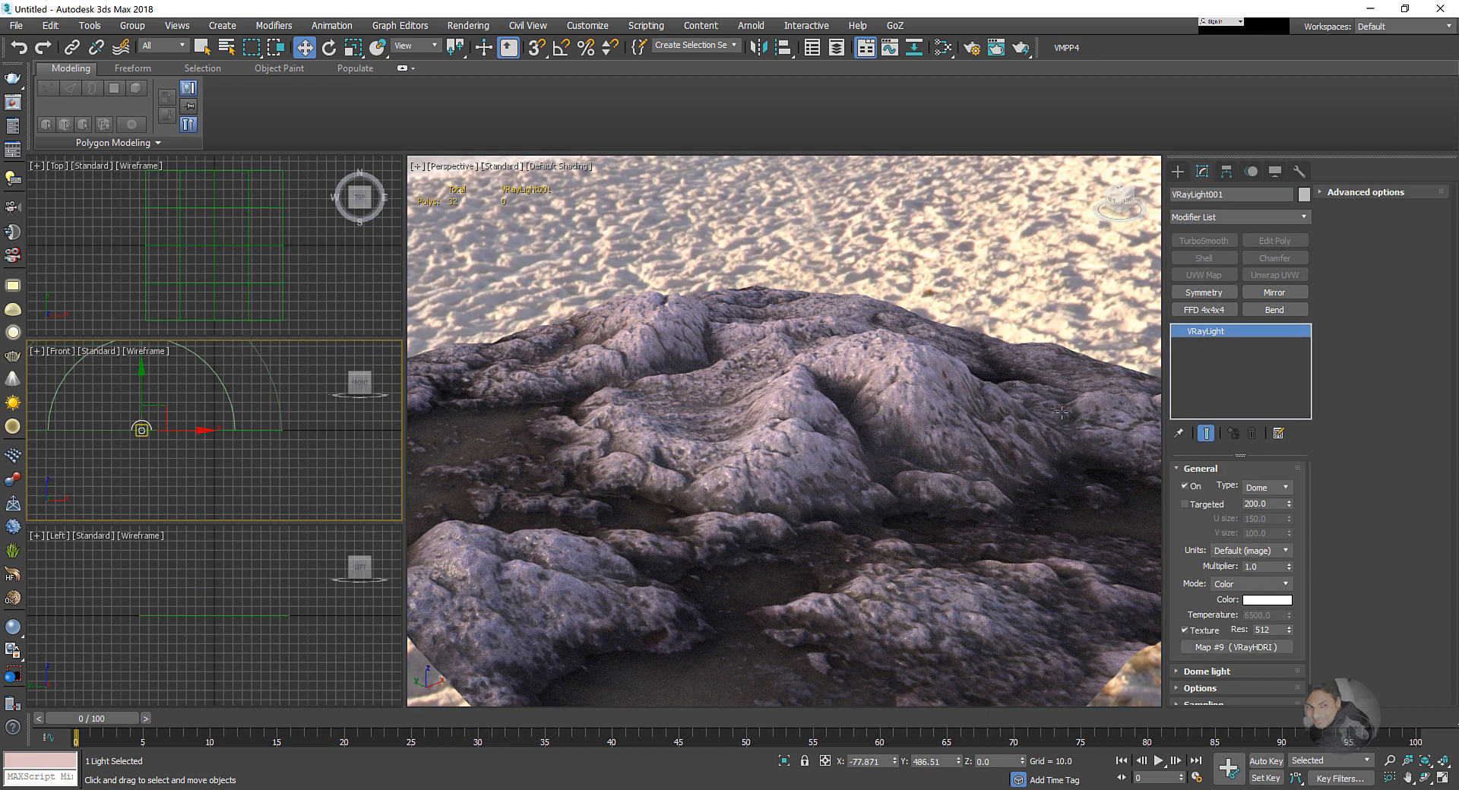
scroll(1171, 484, "down", 2)
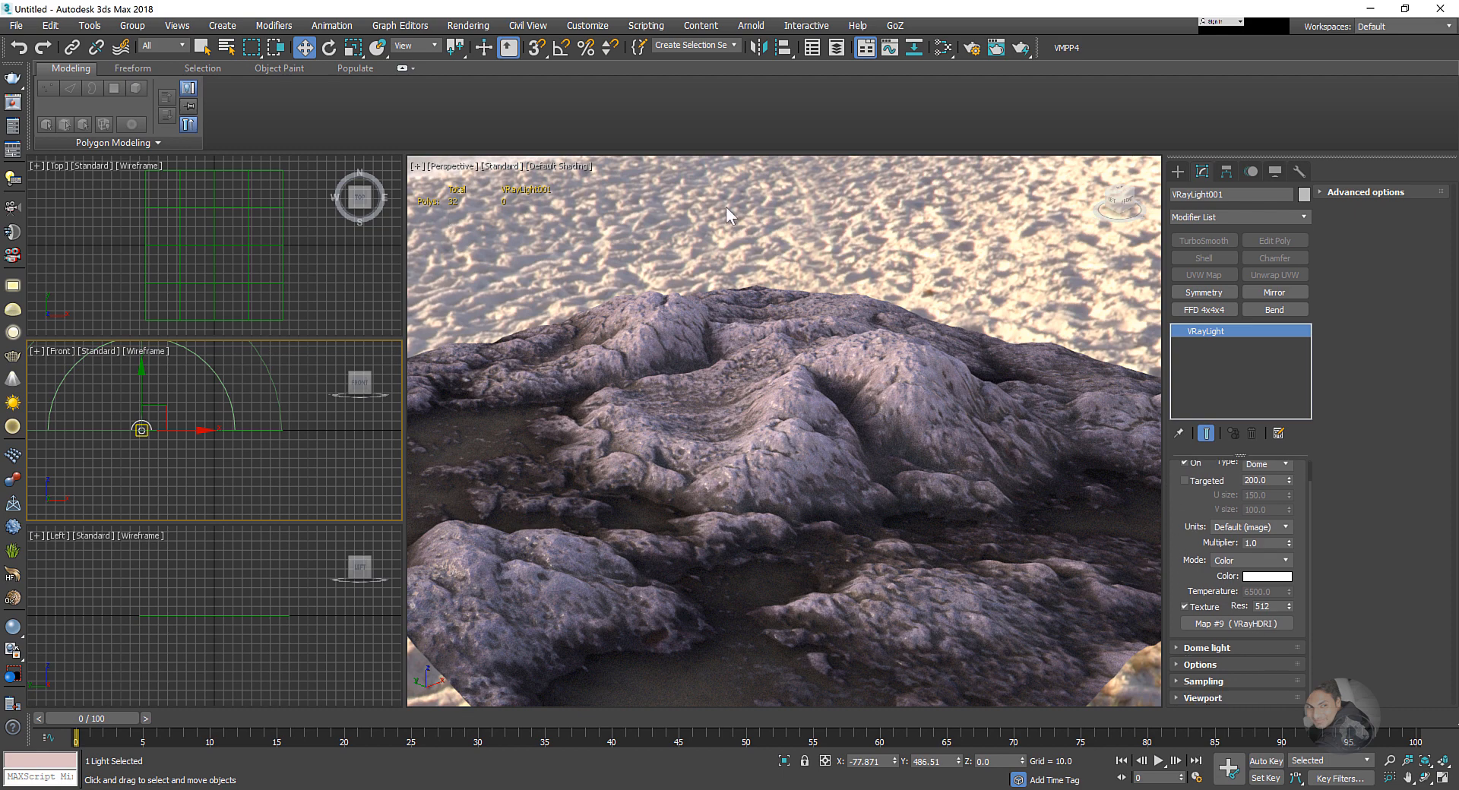
left_click(1200, 664)
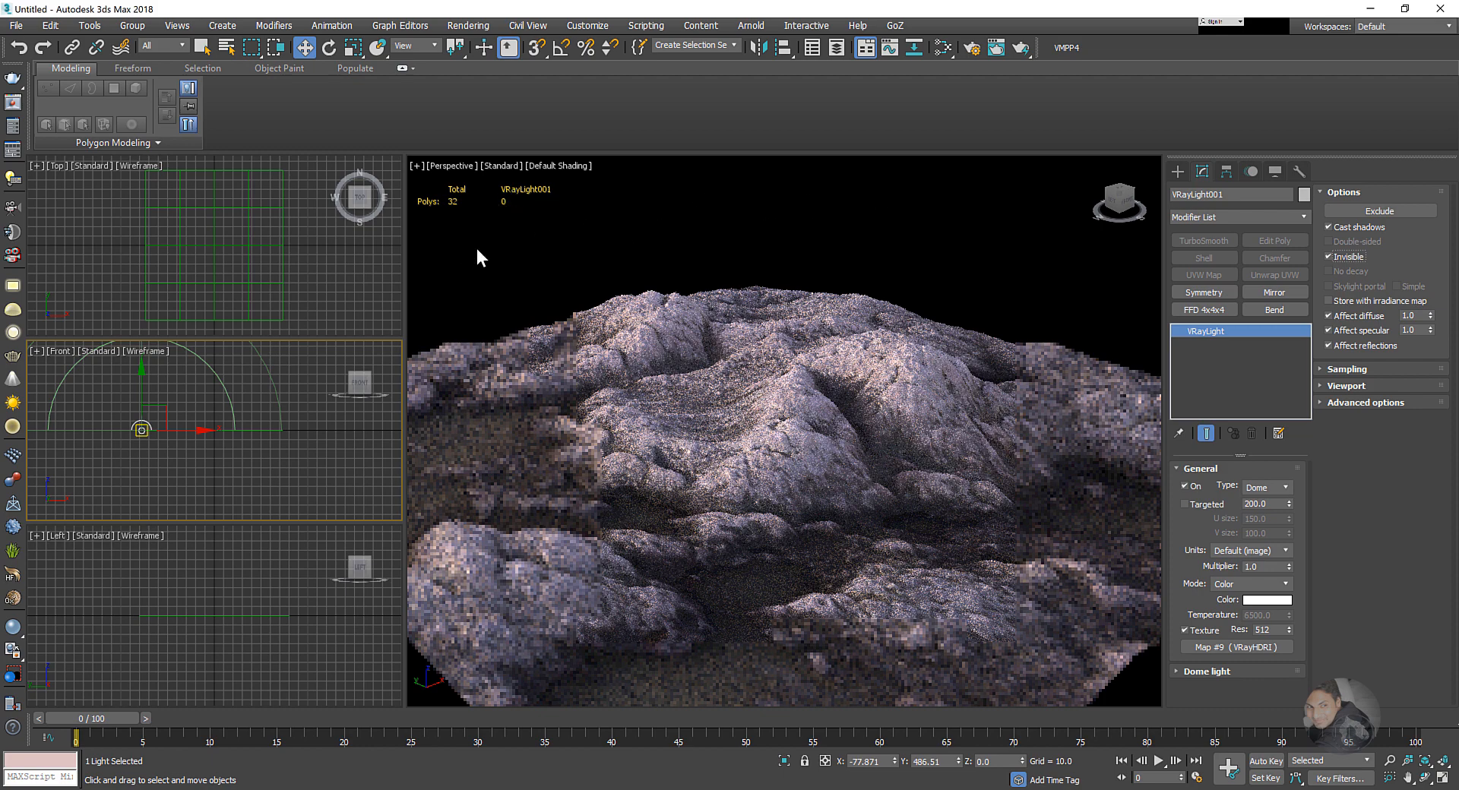
- Turn off V-Ray IPR in the Perspective viewport, reframe the whole ground plane, and dismiss the V-Ray messages
scroll(853, 425, "down", 3)
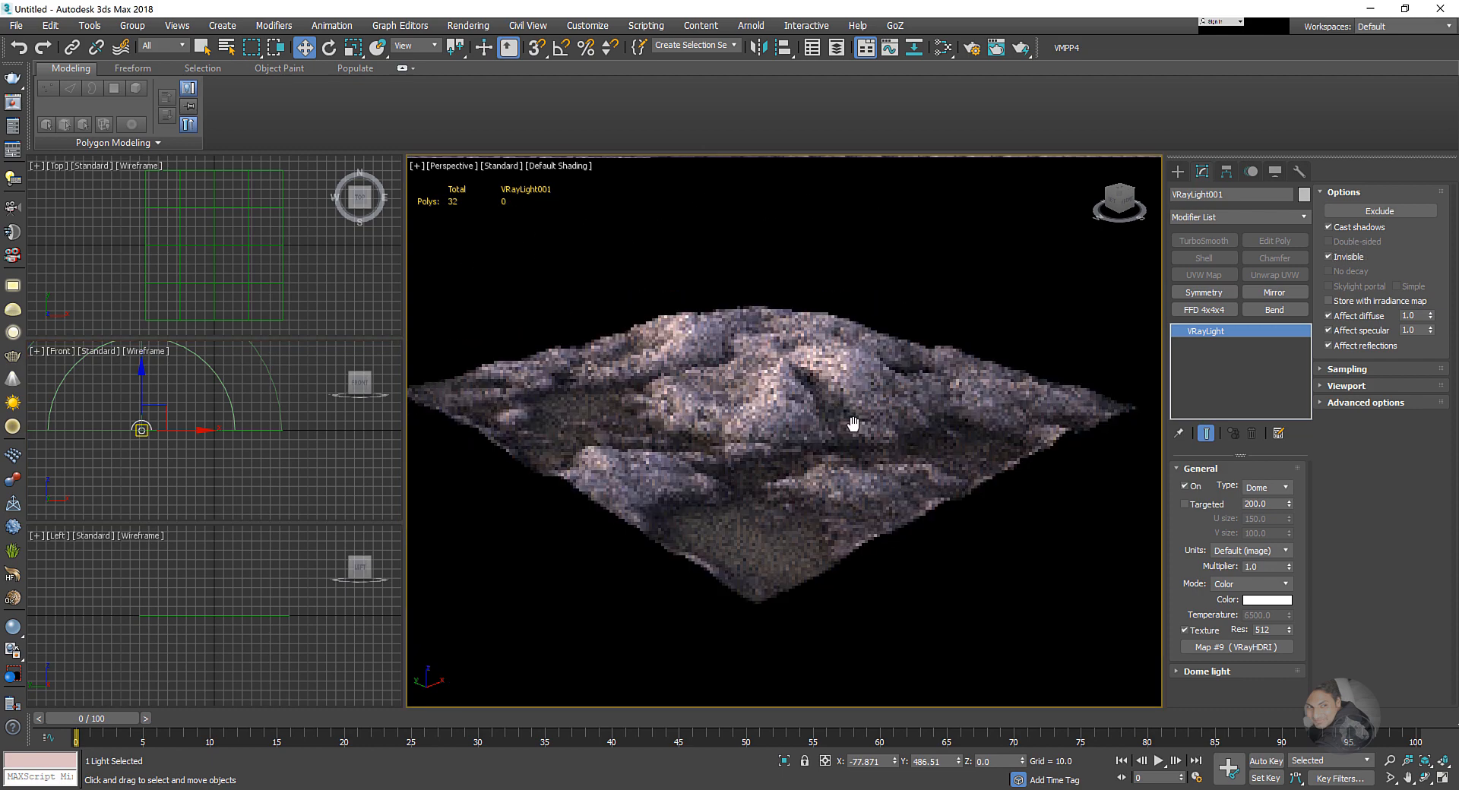
left_click(498, 166)
left_click(541, 248)
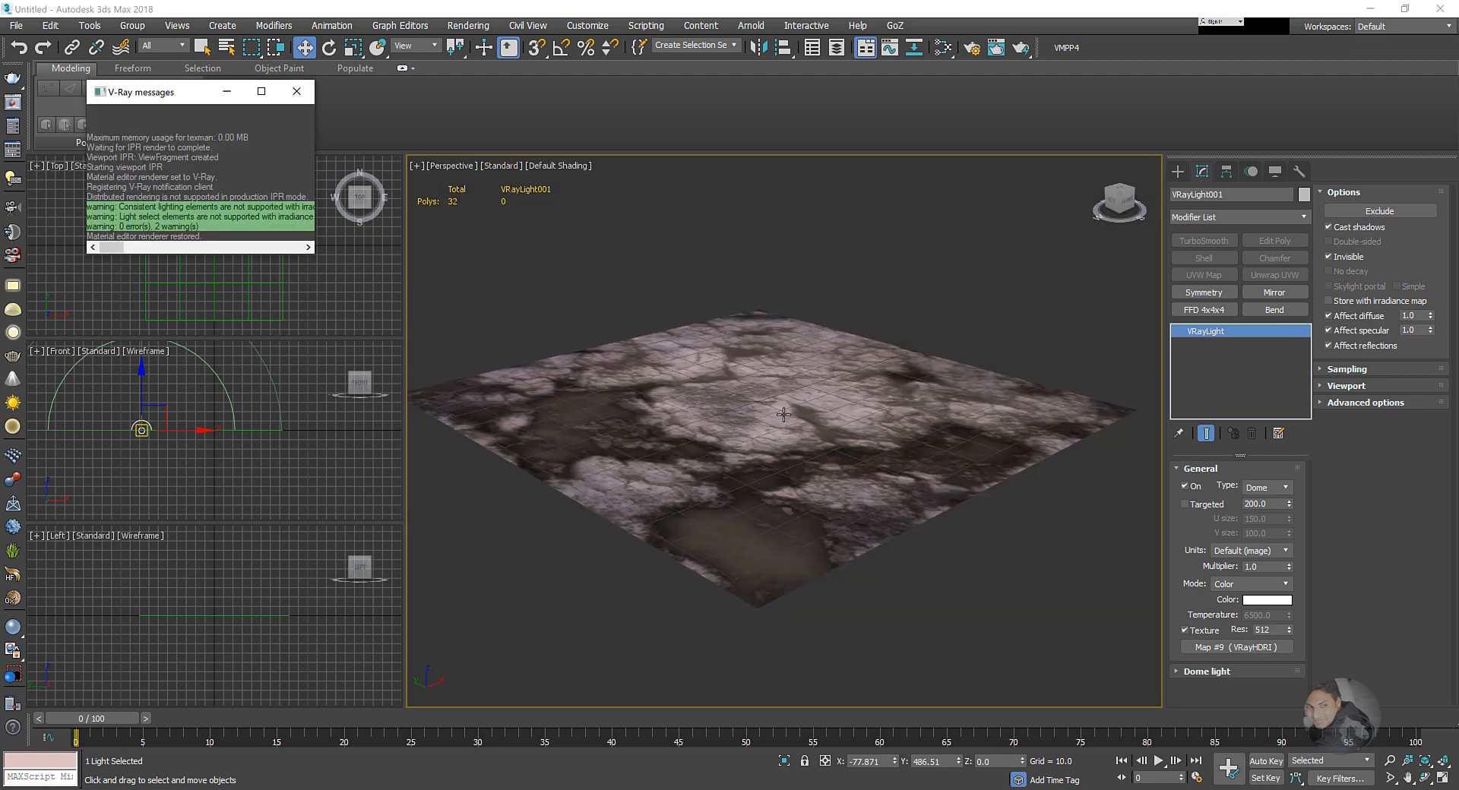
middle_click_drag(783, 415, 783, 430, "alt")
middle_click_drag(770, 492, 771, 451)
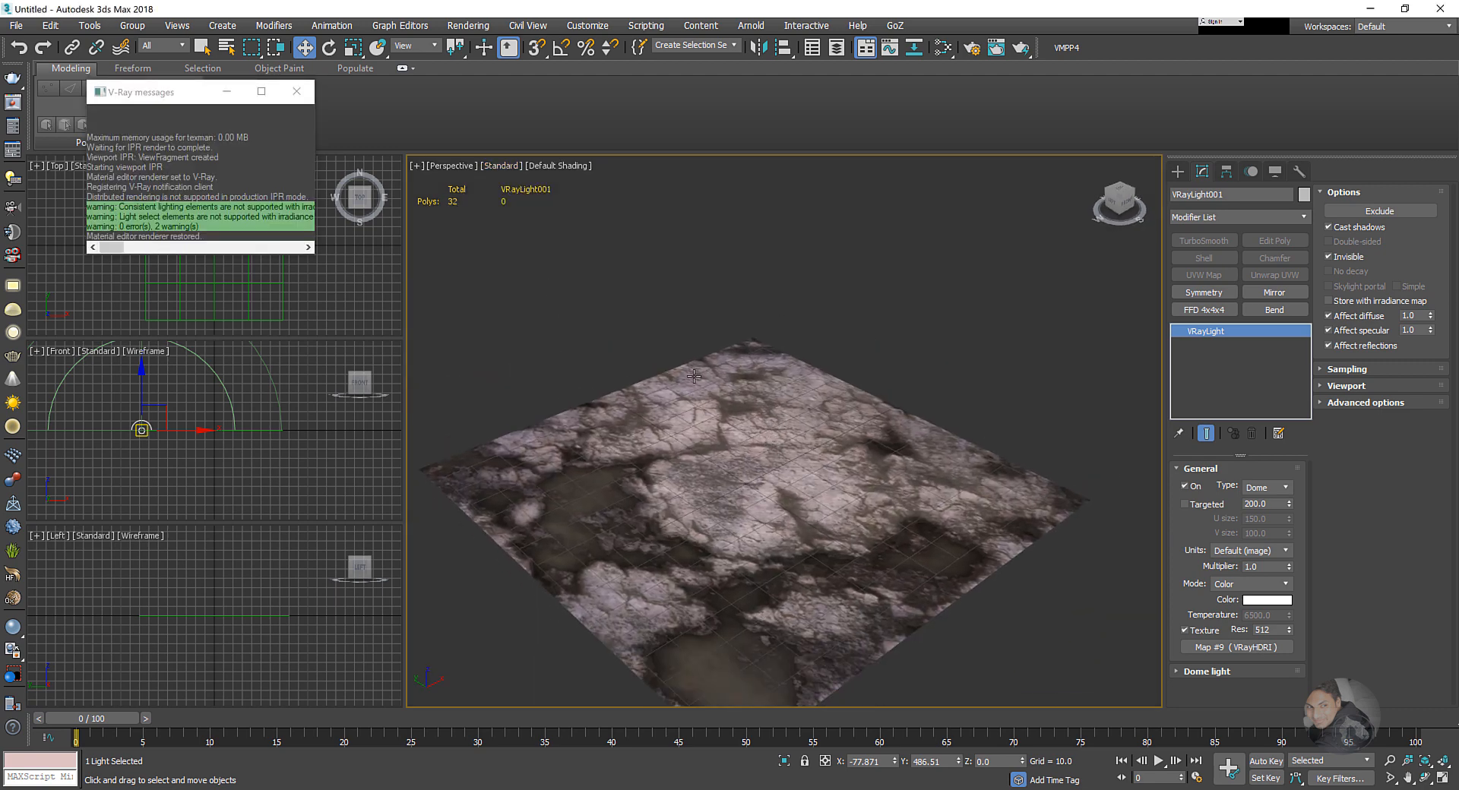
middle_click_drag(766, 577, 756, 511)
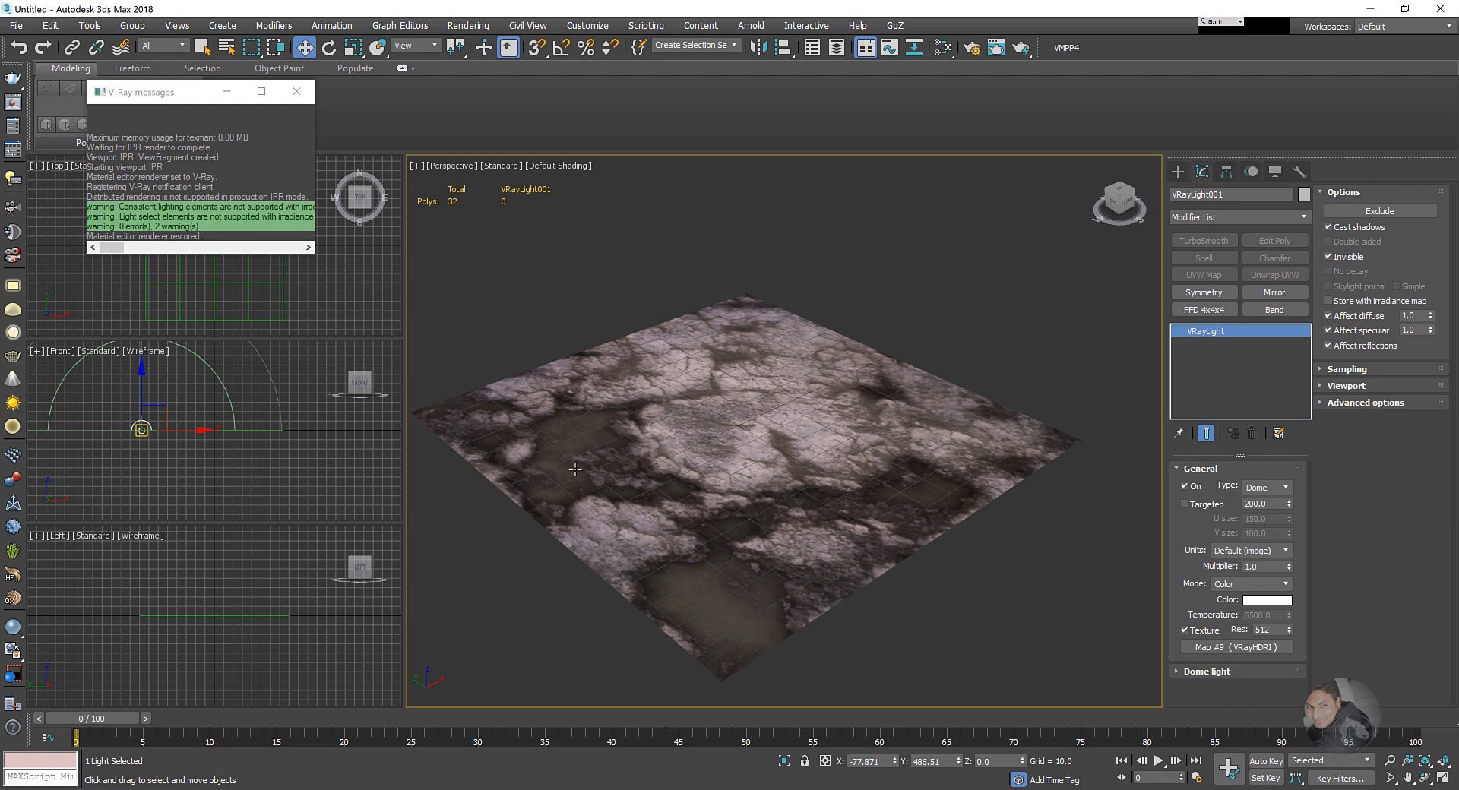
left_click(296, 92)
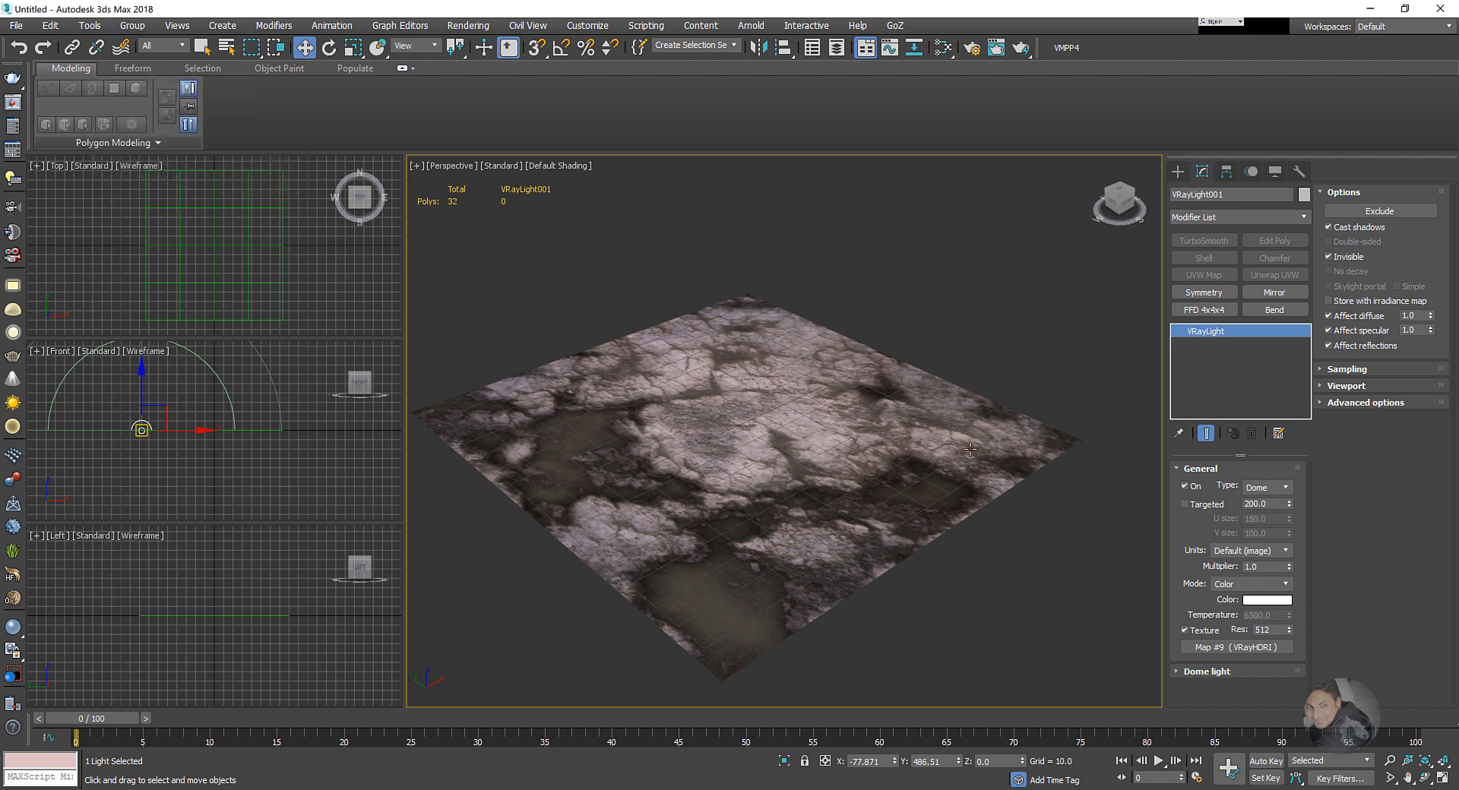
- Select the ground plane and add a UVW Map modifier to it
left_click(1178, 172)
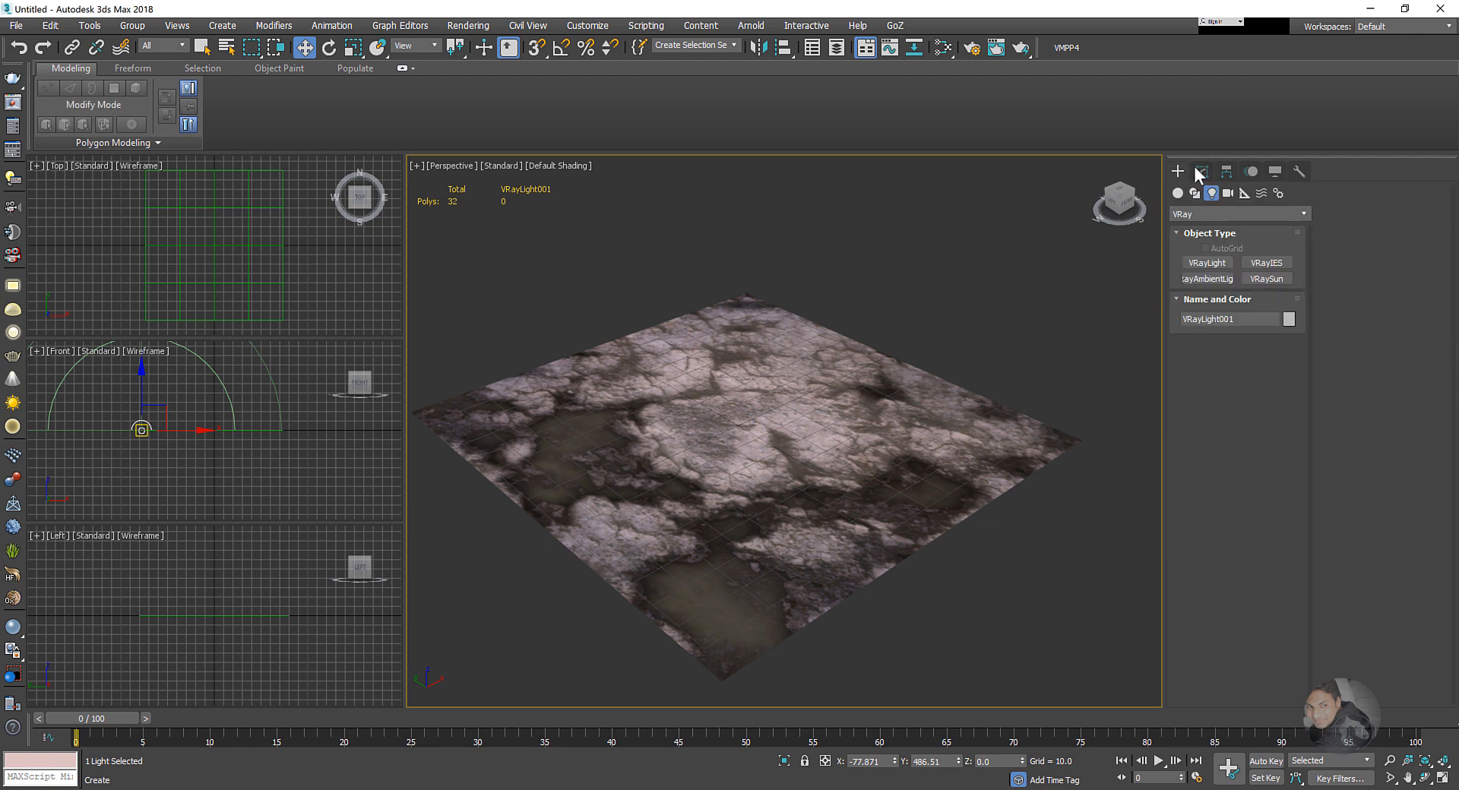
left_click(1202, 172)
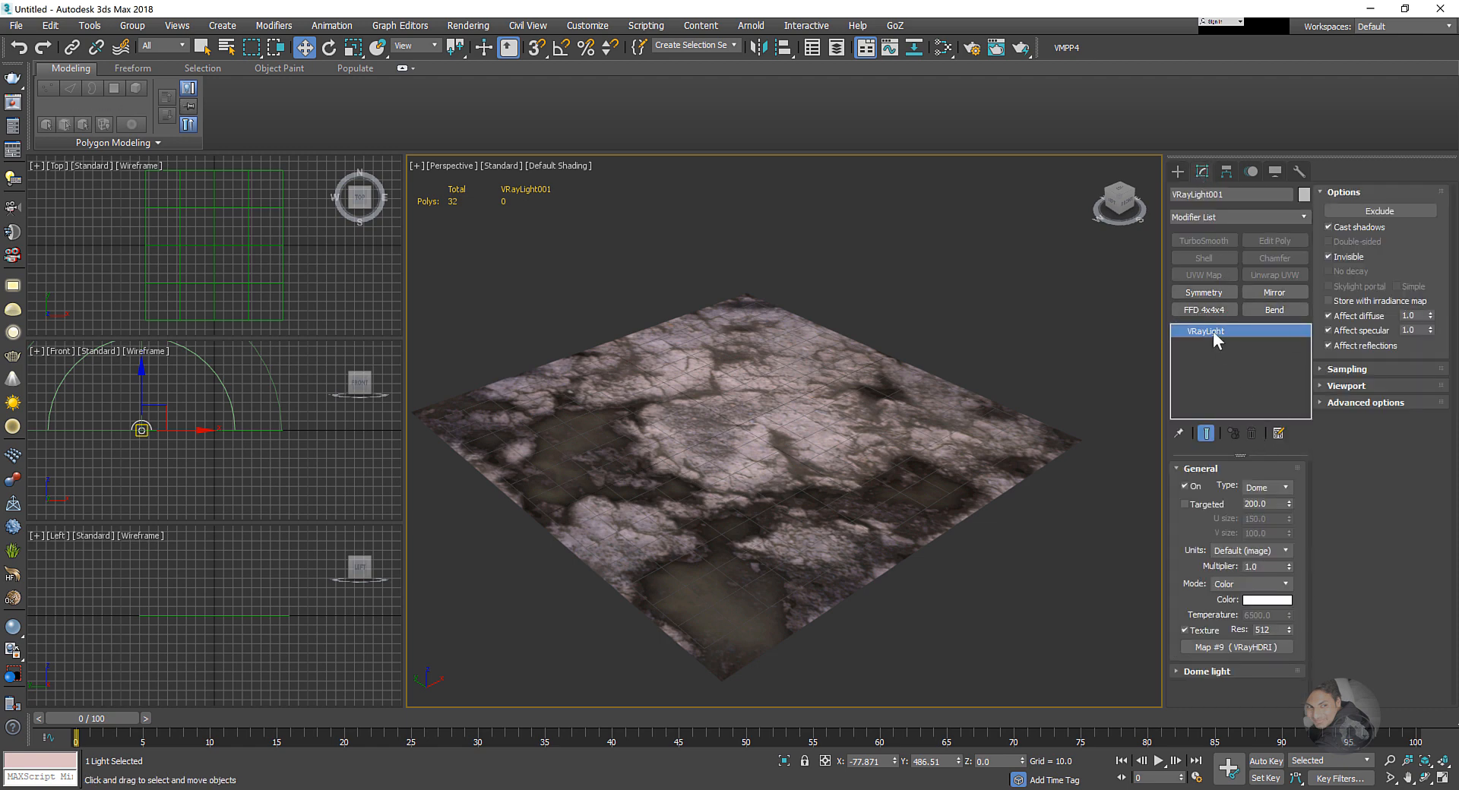
left_click(783, 427)
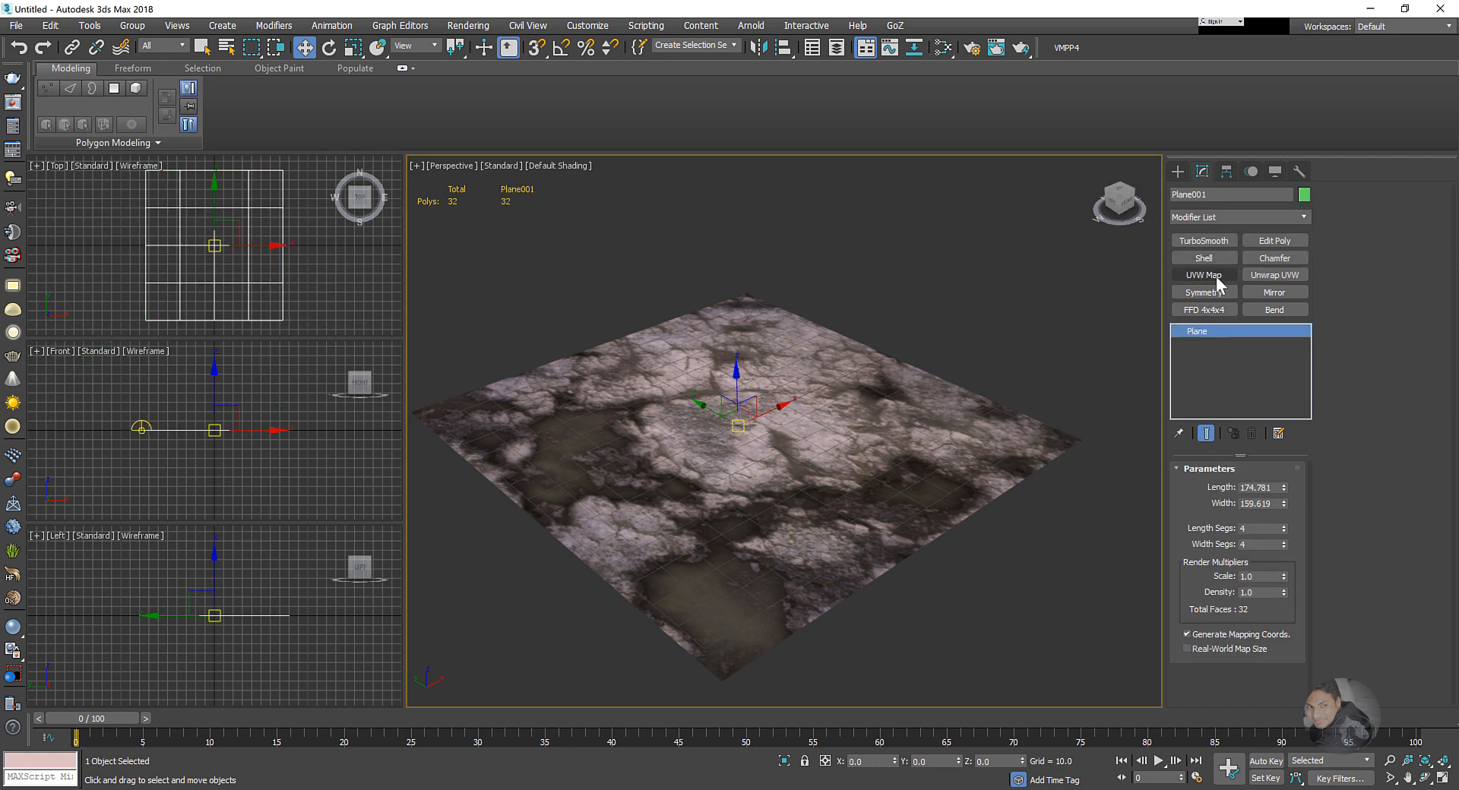
left_click(1208, 276)
- Fit the UVW Map mapping to the bitmap New tree_baseColor.png from E:\WIP\Test\Texture\New tree
scroll(1219, 608, "down", 5)
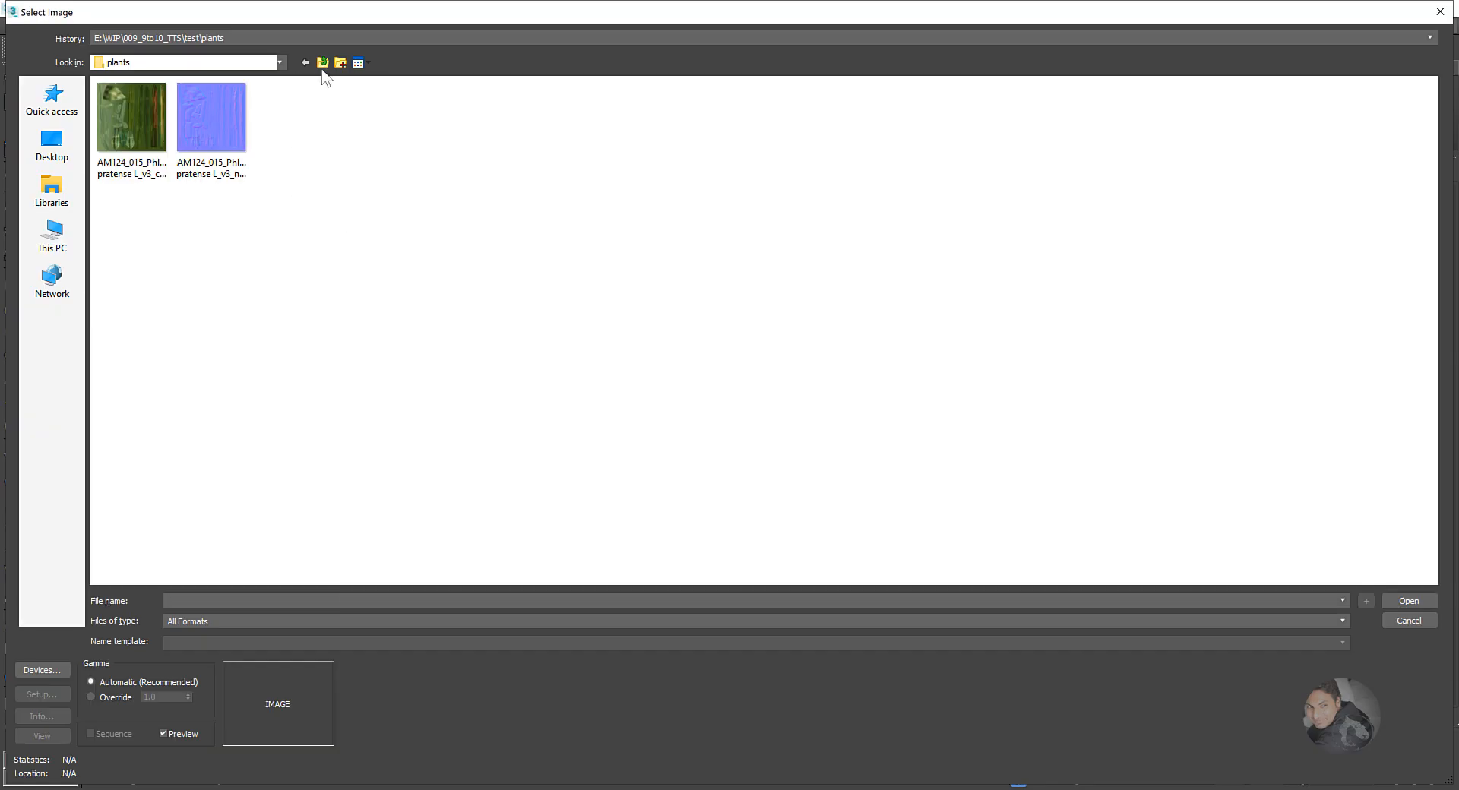
left_click(323, 63)
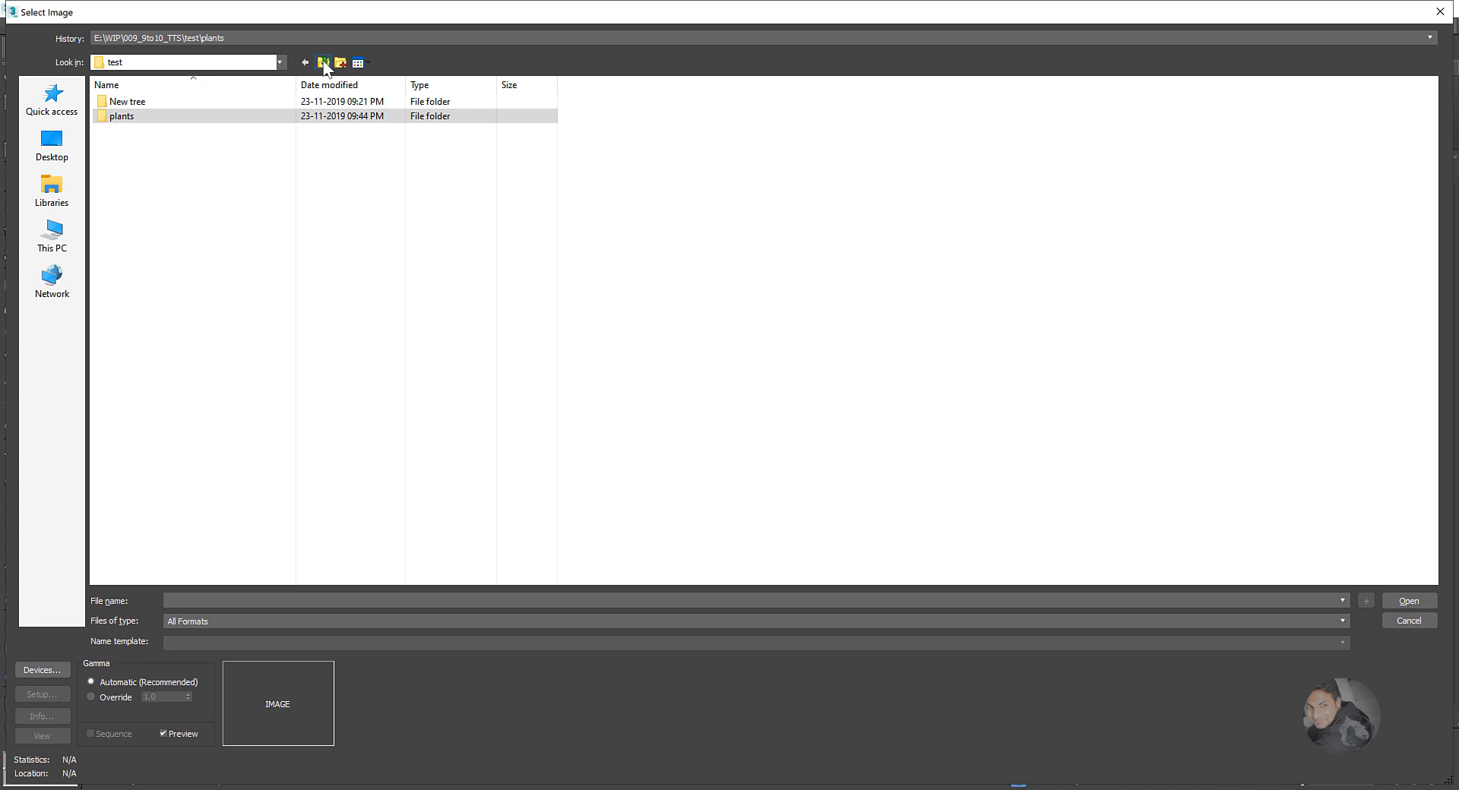
left_click(324, 63)
left_click(323, 62)
left_click(324, 62)
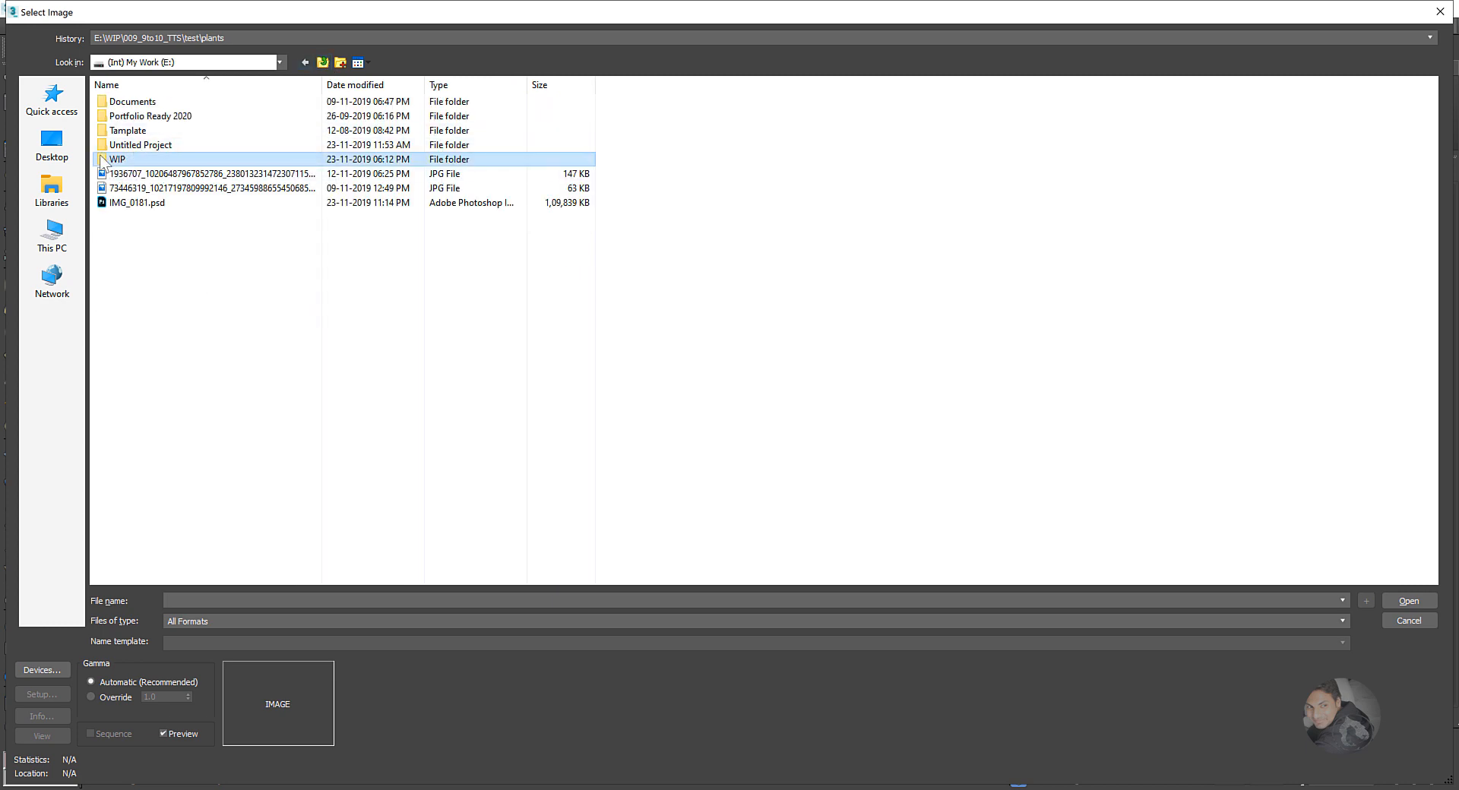
double_click(101, 161)
double_click(120, 262)
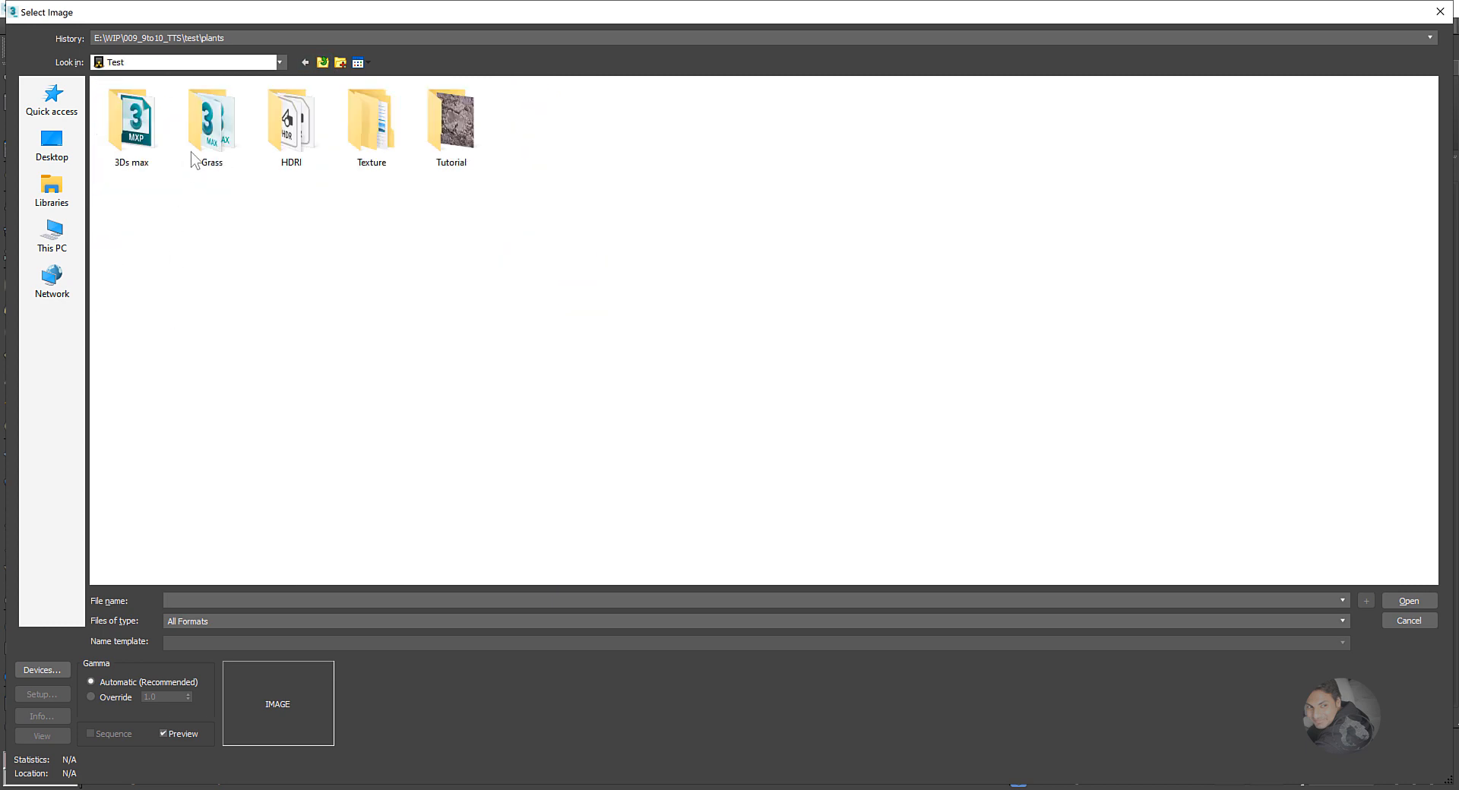
left_click(400, 131)
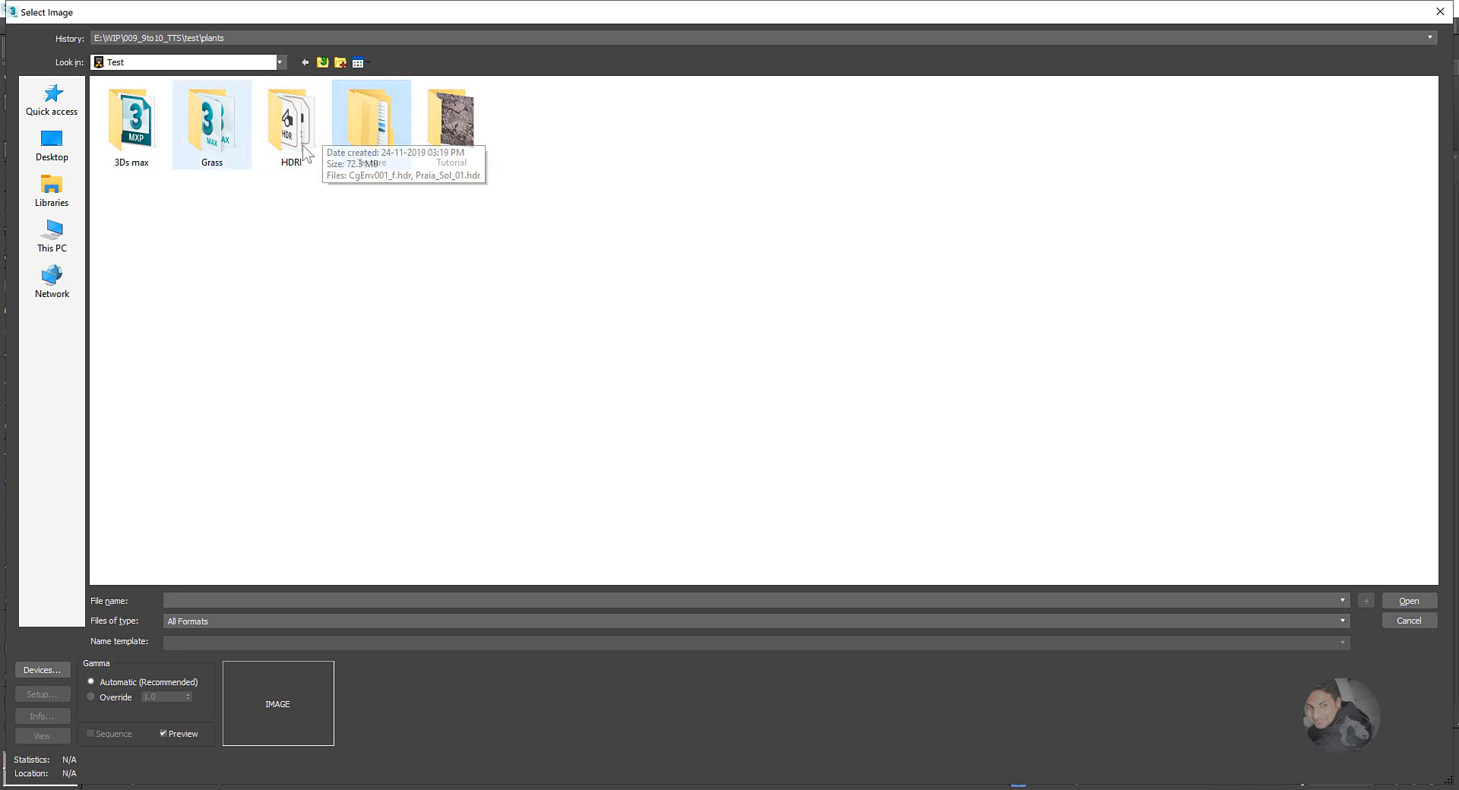
double_click(366, 152)
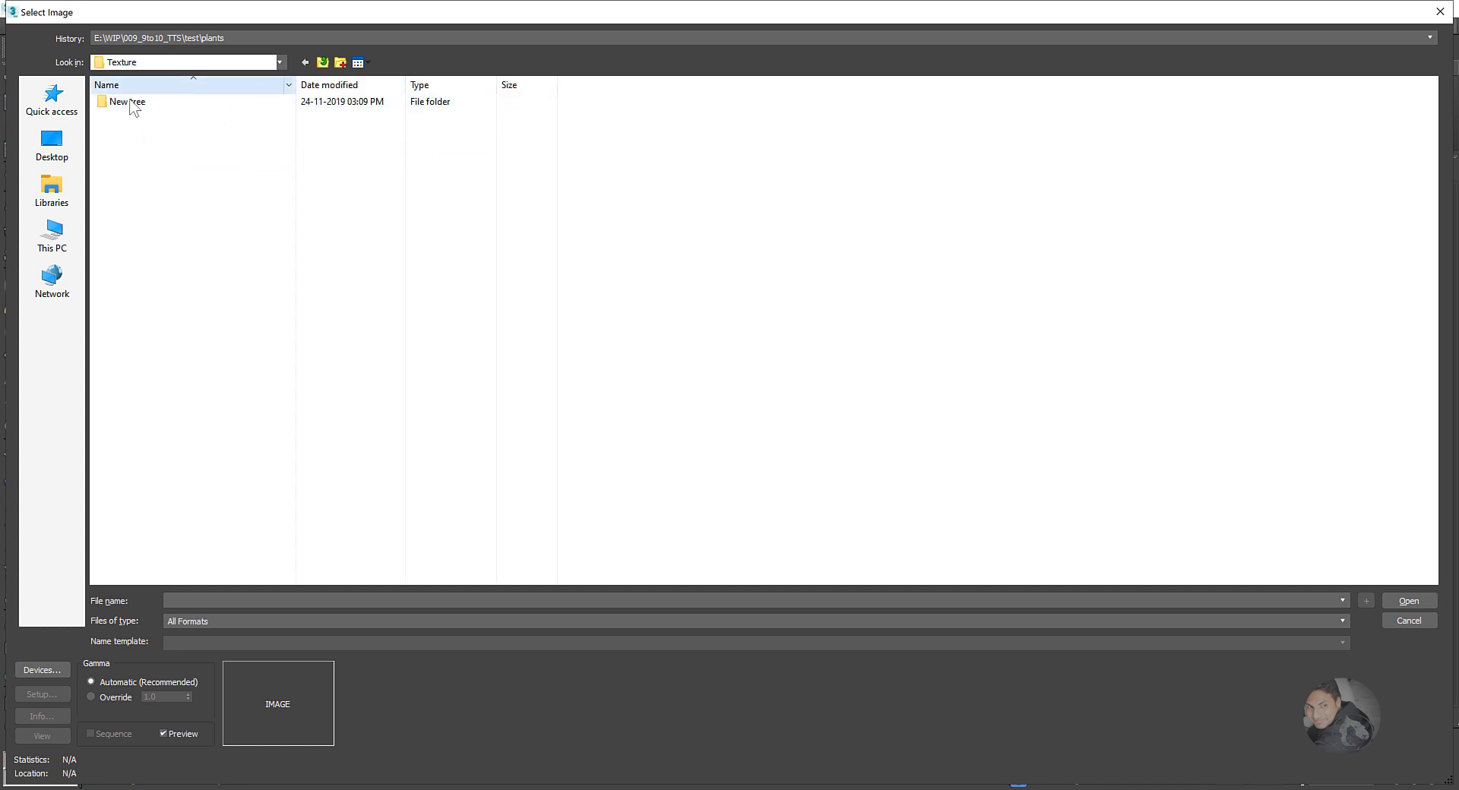
double_click(130, 102)
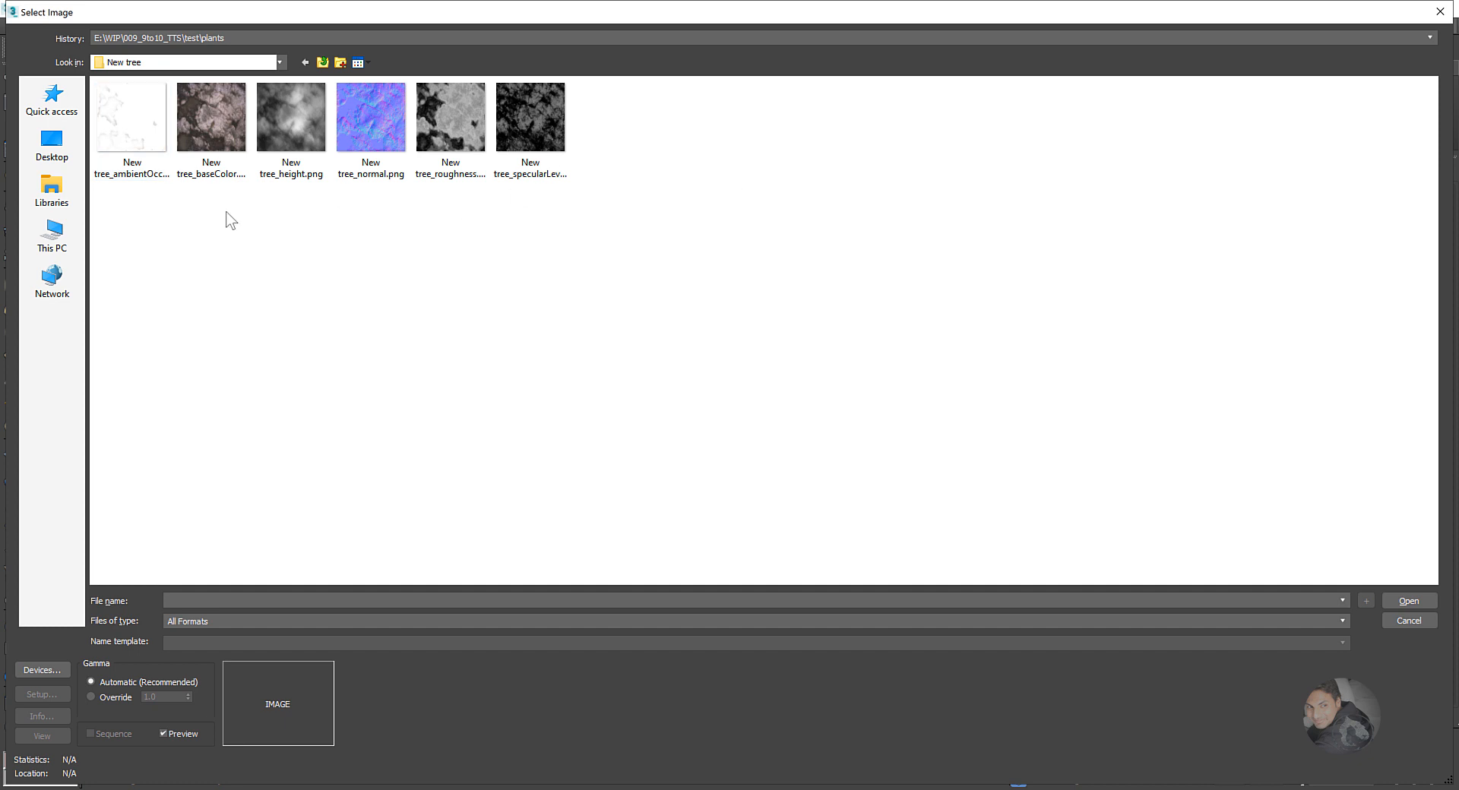
left_click(211, 130)
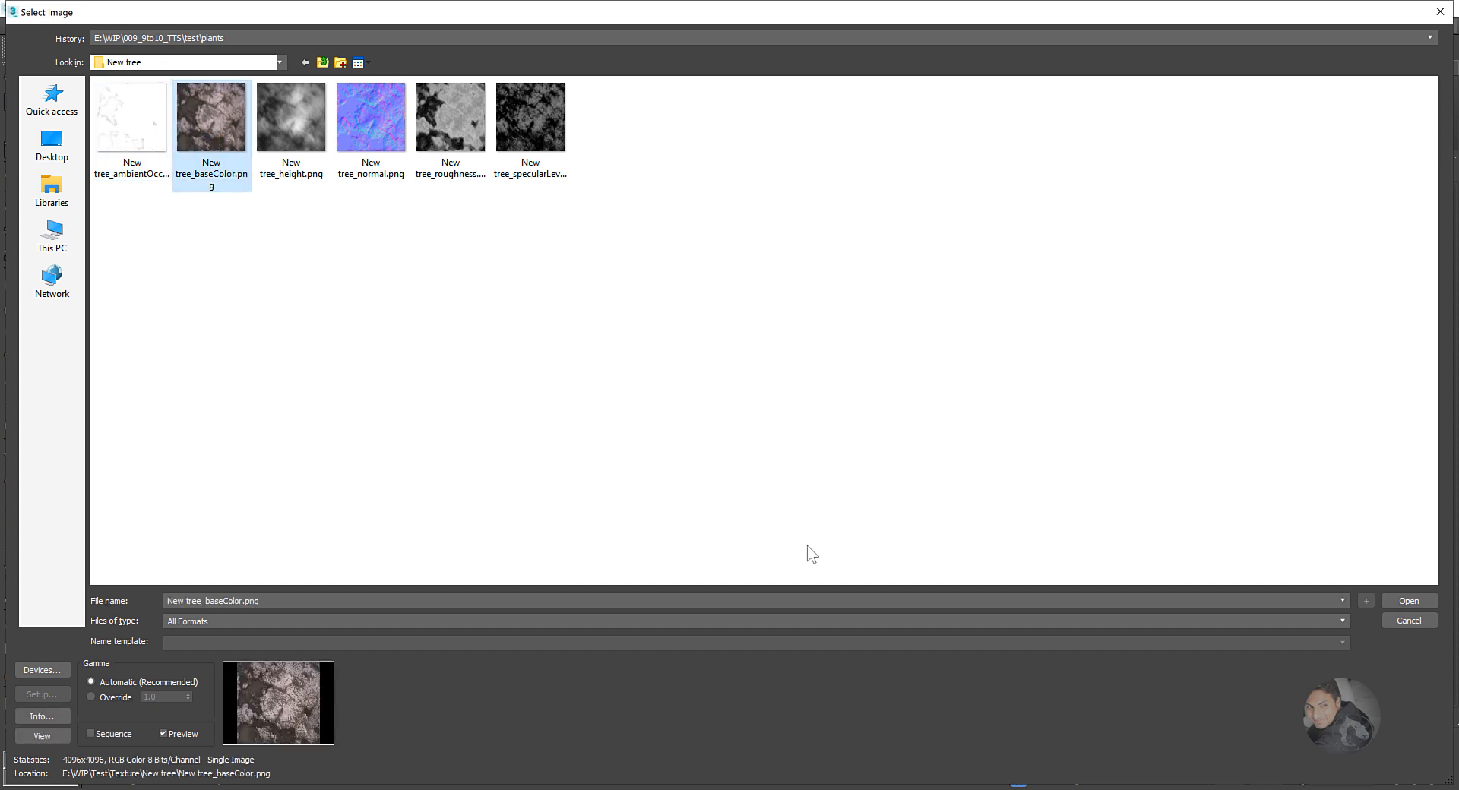
left_click(1398, 600)
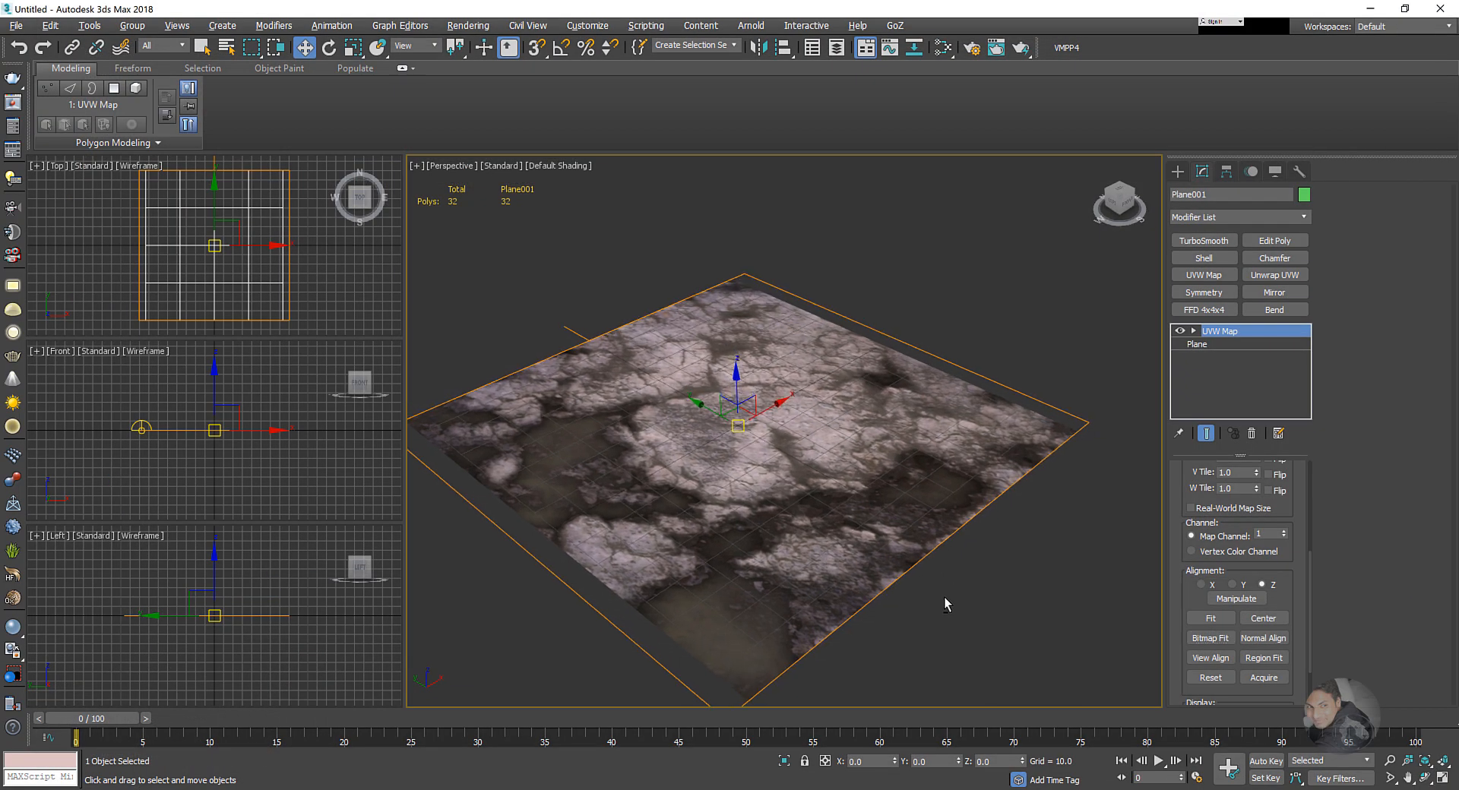
- Compare the plane's texture proportions with and without the UVW Map modifier's end result
middle_click_drag(943, 596, 471, 301, "alt")
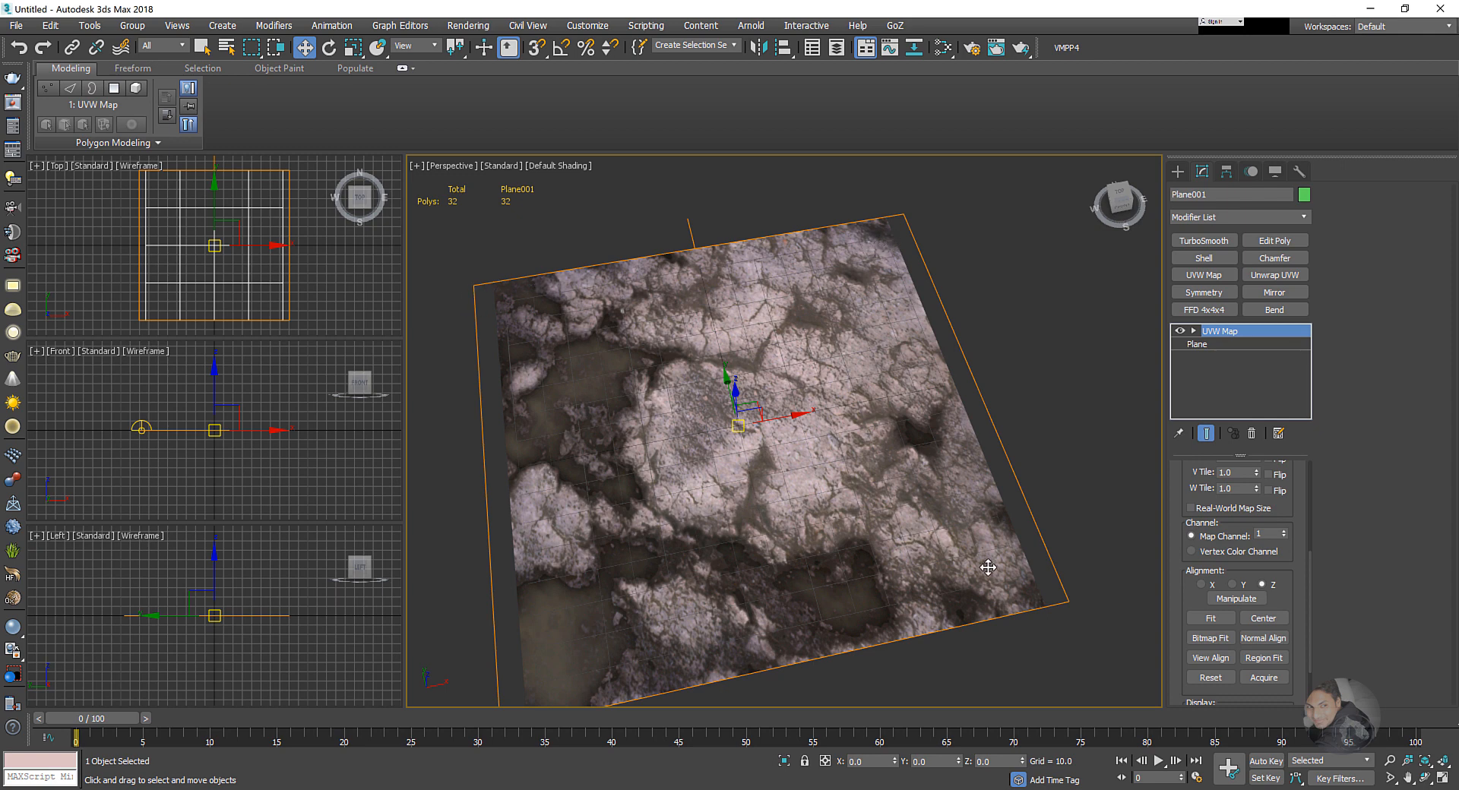
middle_click_drag(781, 628, 791, 597)
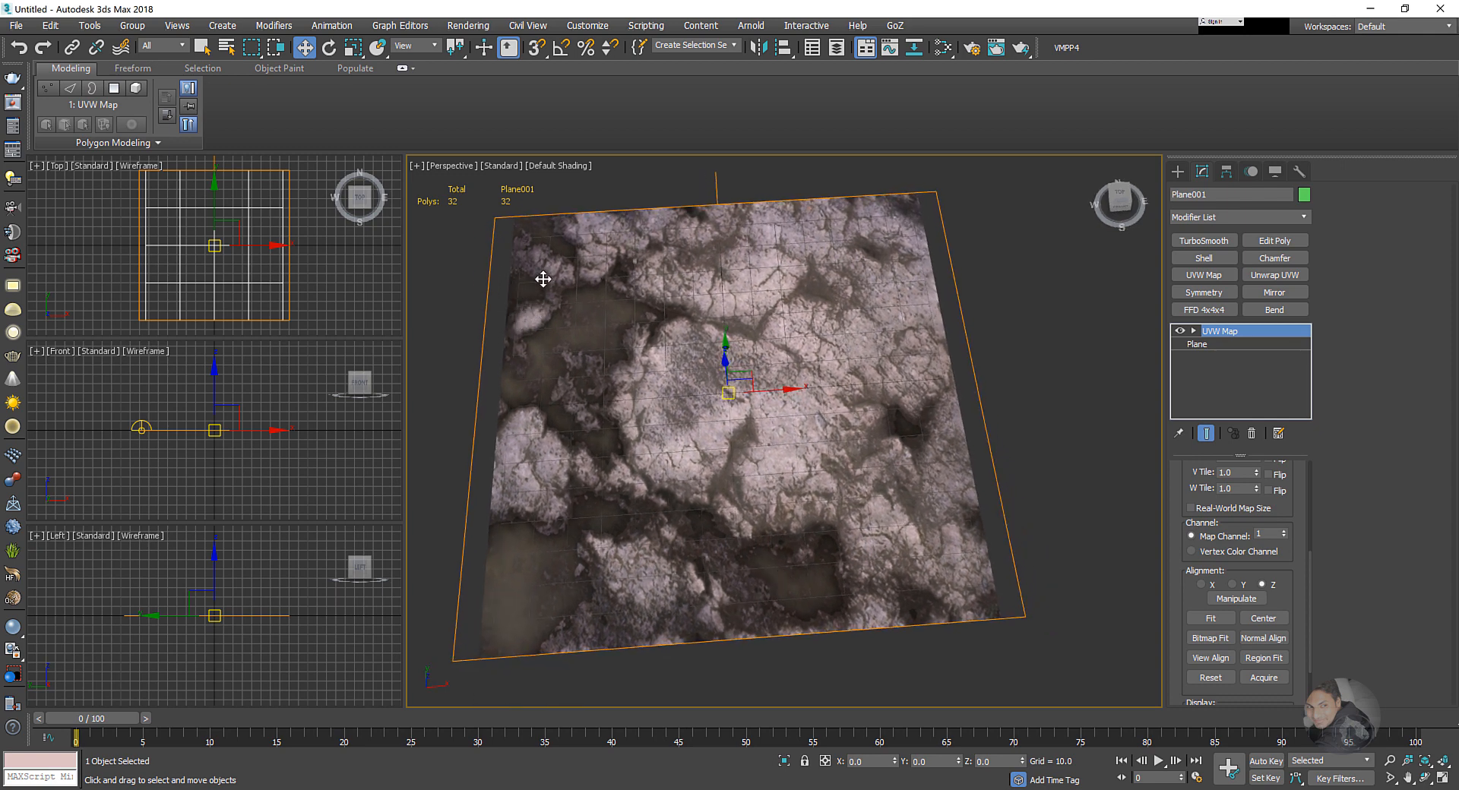
middle_click_drag(838, 497, 822, 498, "alt")
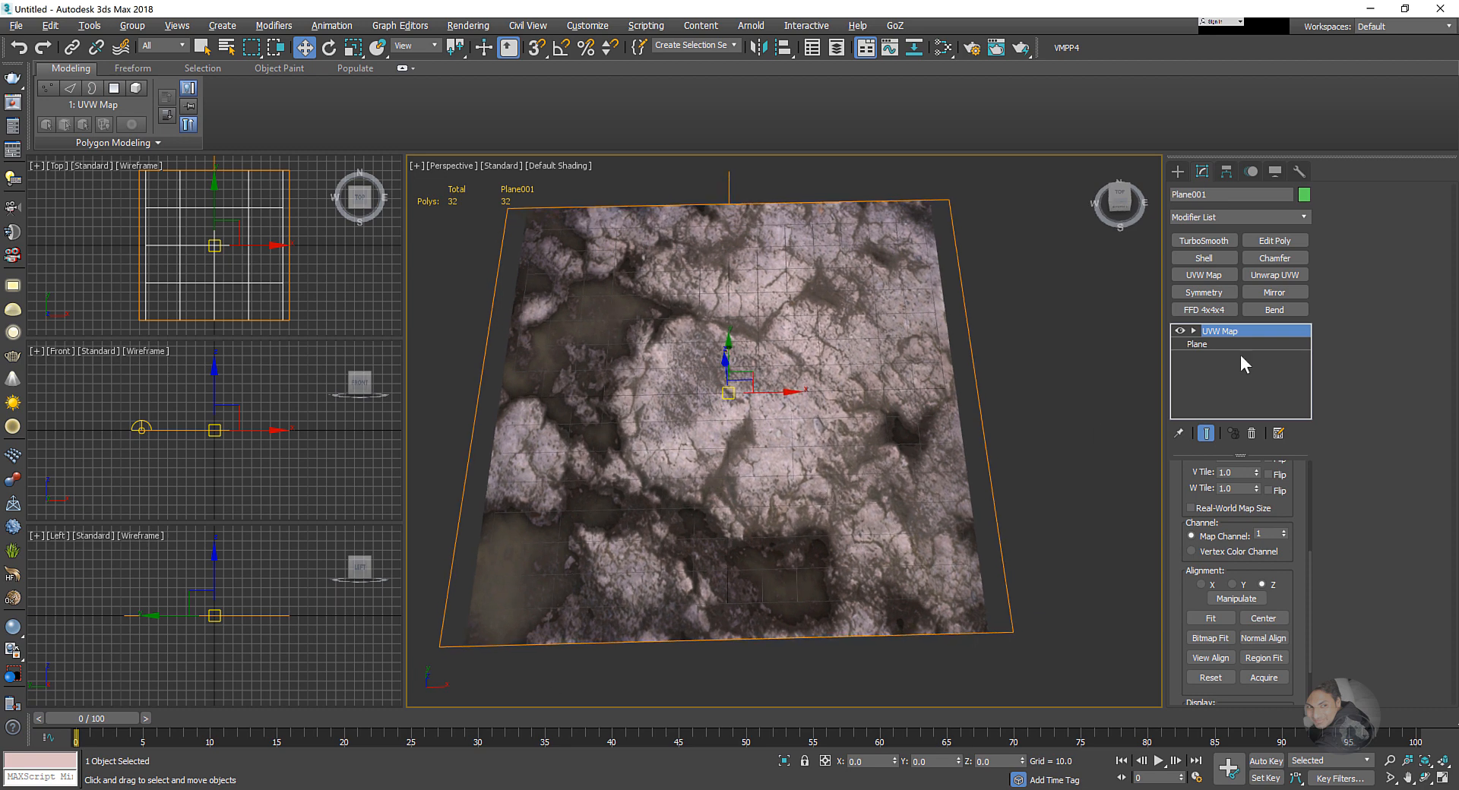
left_click(1197, 345)
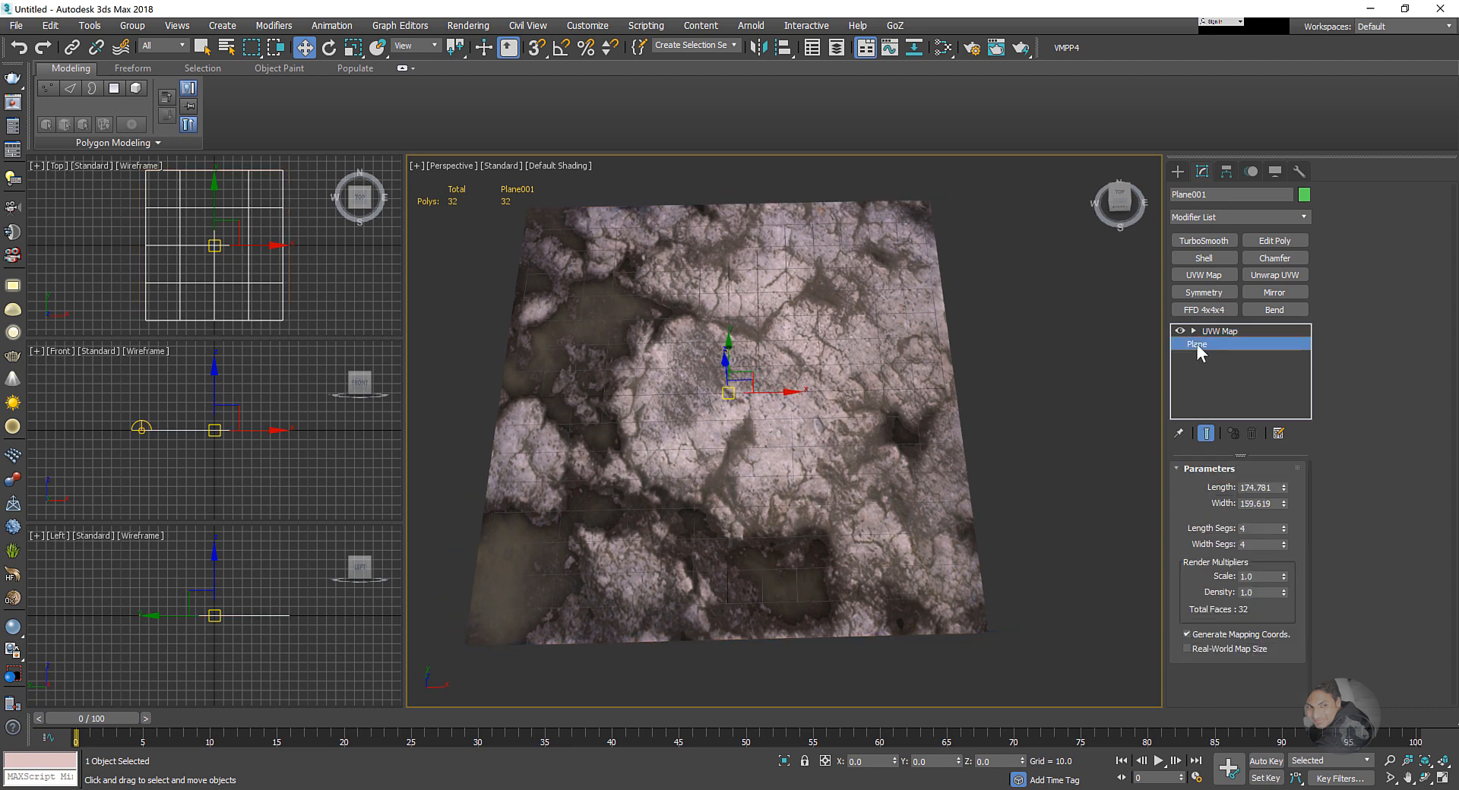
left_click(1206, 438)
left_click(1205, 437)
left_click(1206, 437)
left_click(1207, 437)
left_click(1206, 435)
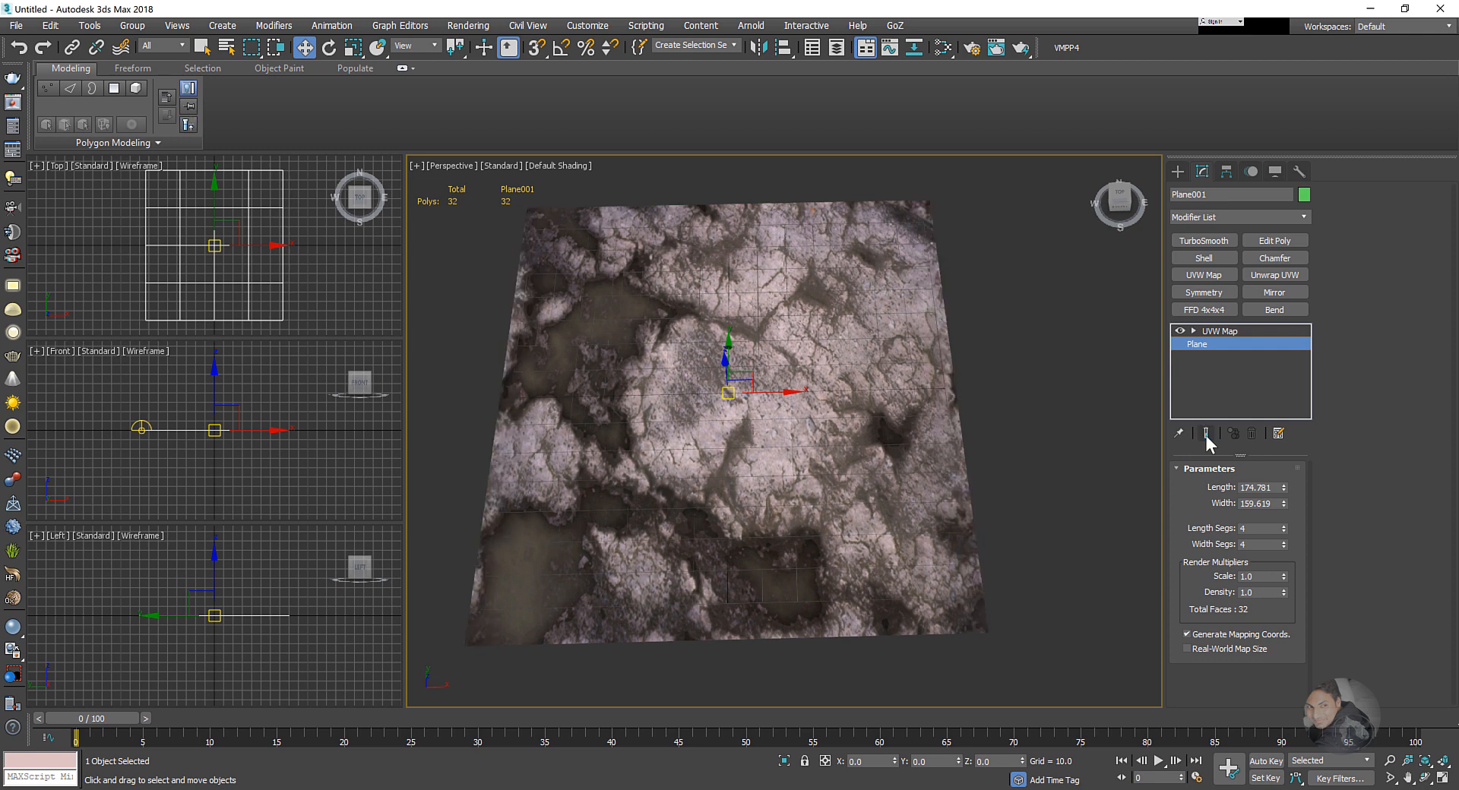
middle_click_drag(932, 497, 951, 485, "alt")
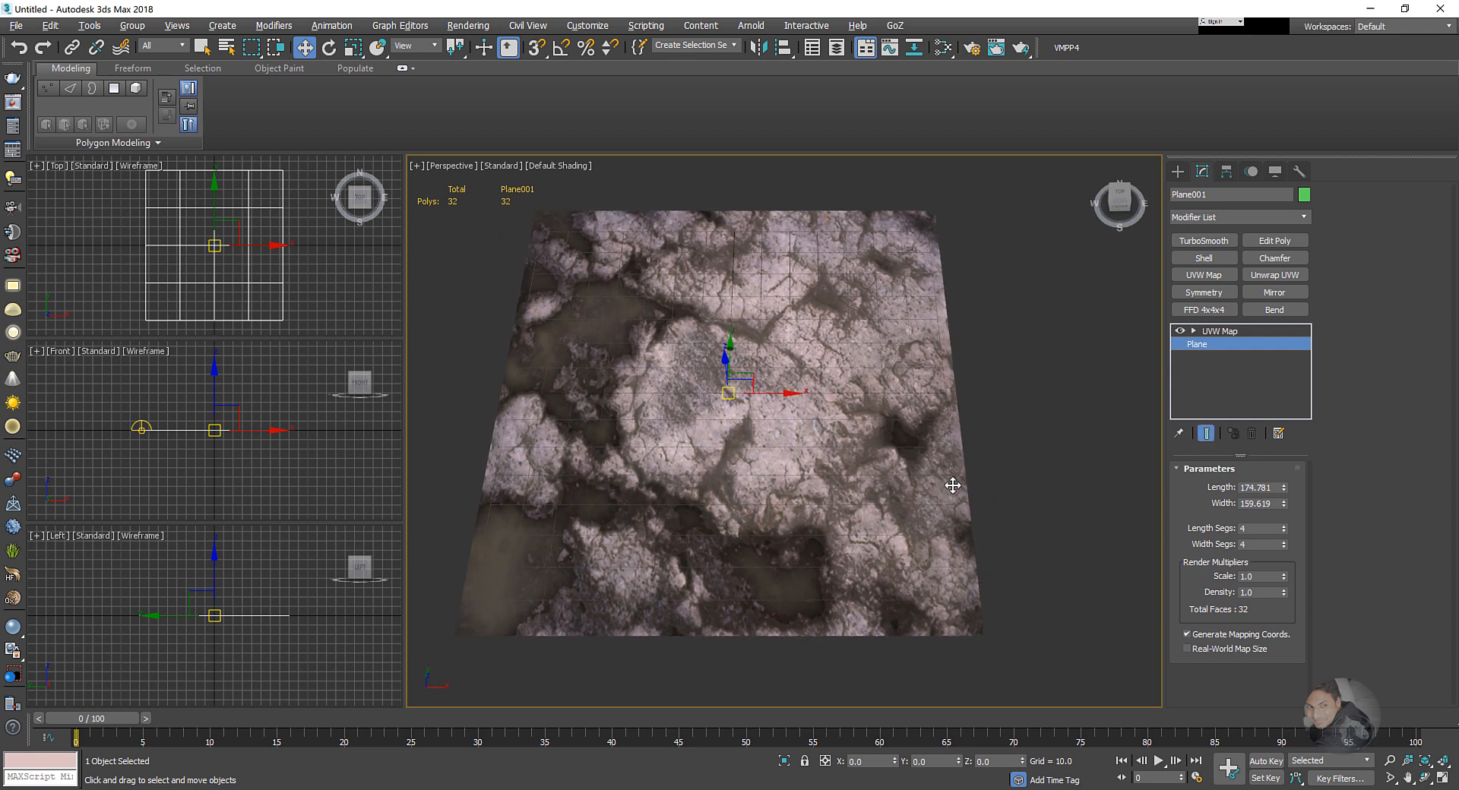
- Enlarge the base plane to a length of 180.077 and a width of 194.736
left_click(1283, 485)
left_click(1284, 487)
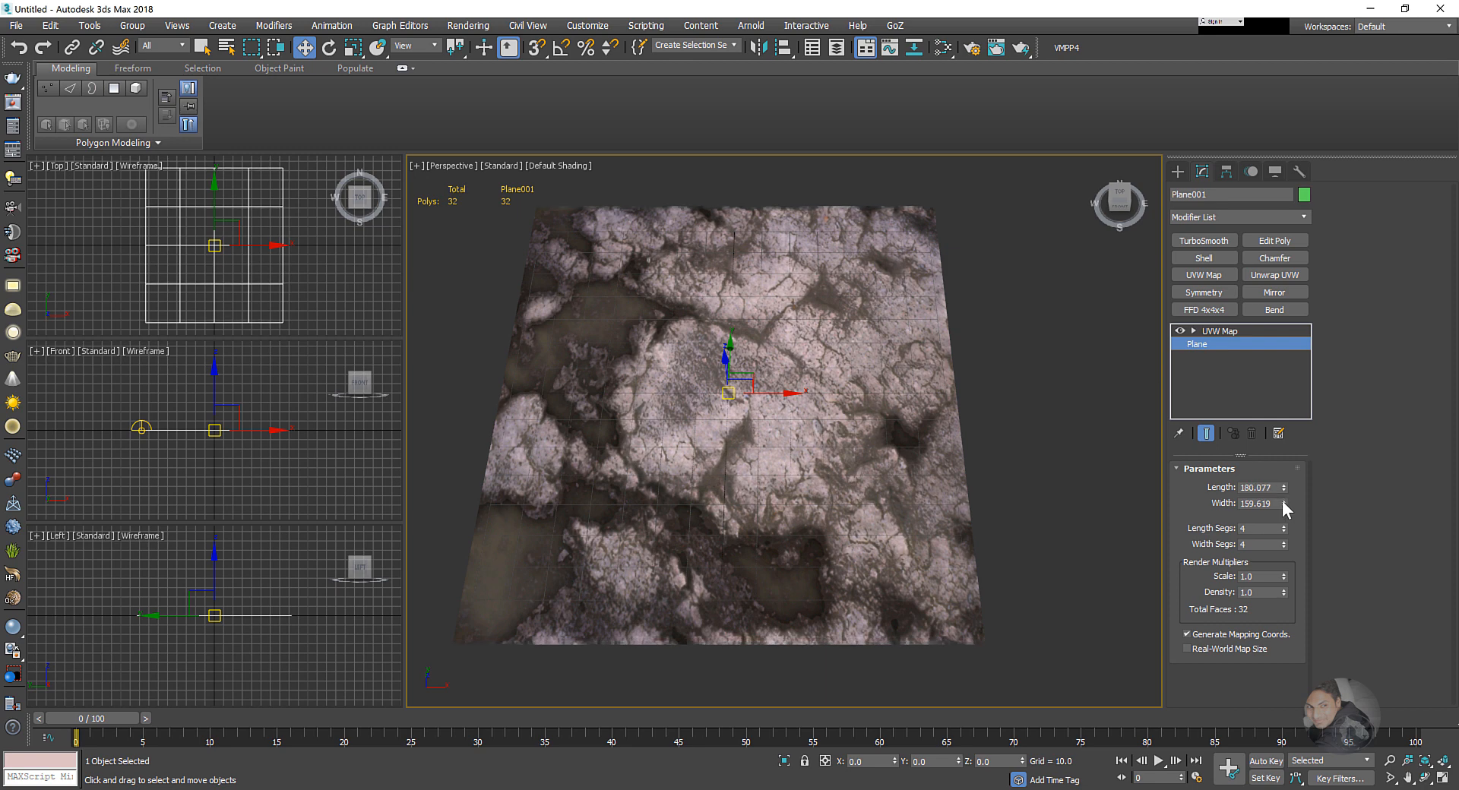
left_click_drag(1284, 504, 1281, 484)
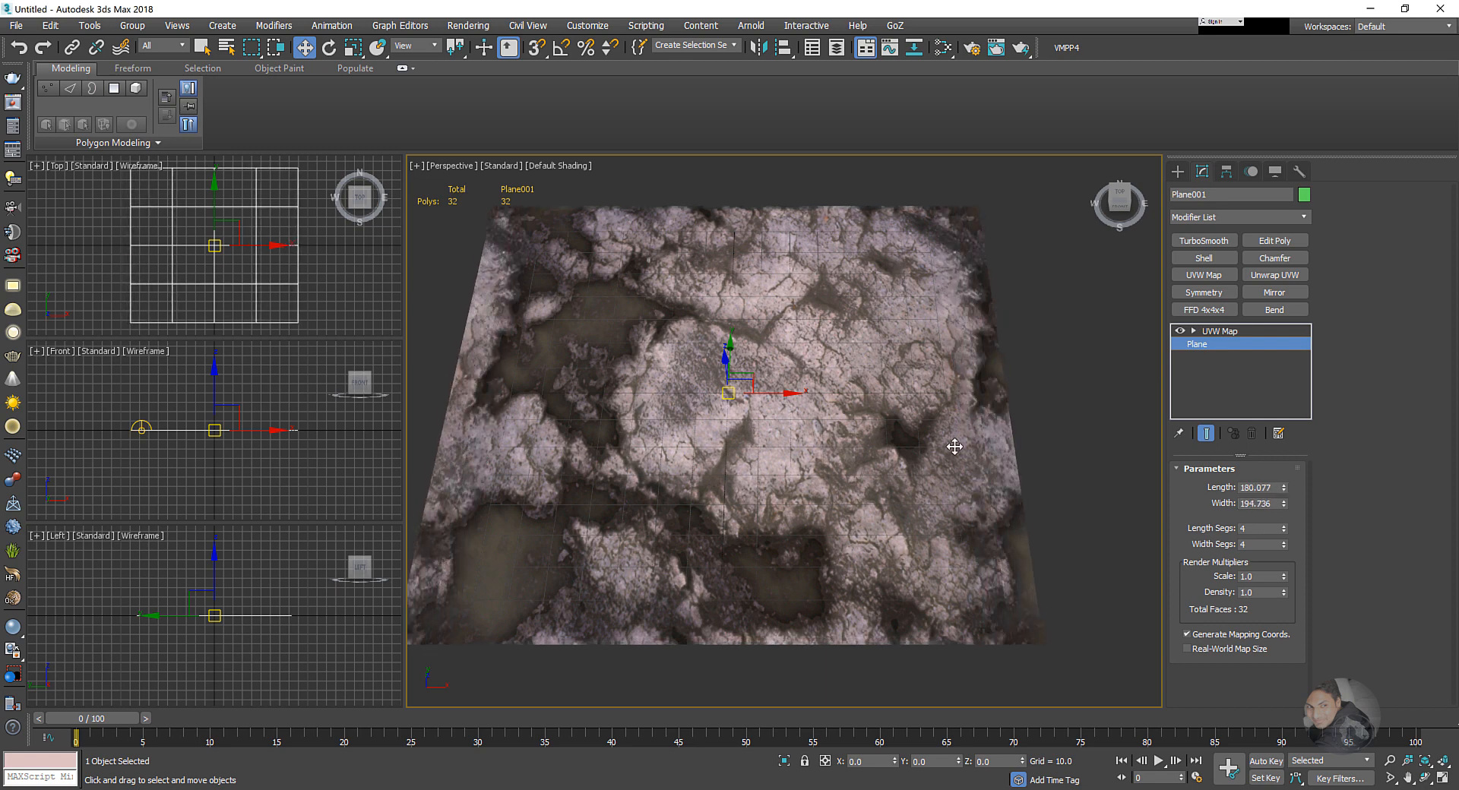
- Show edged faces in the Perspective viewport and reduce the plane's length and width segments to 1
key("F4")
middle_click_drag(529, 376, 561, 381)
middle_click_drag(718, 448, 740, 447, "alt")
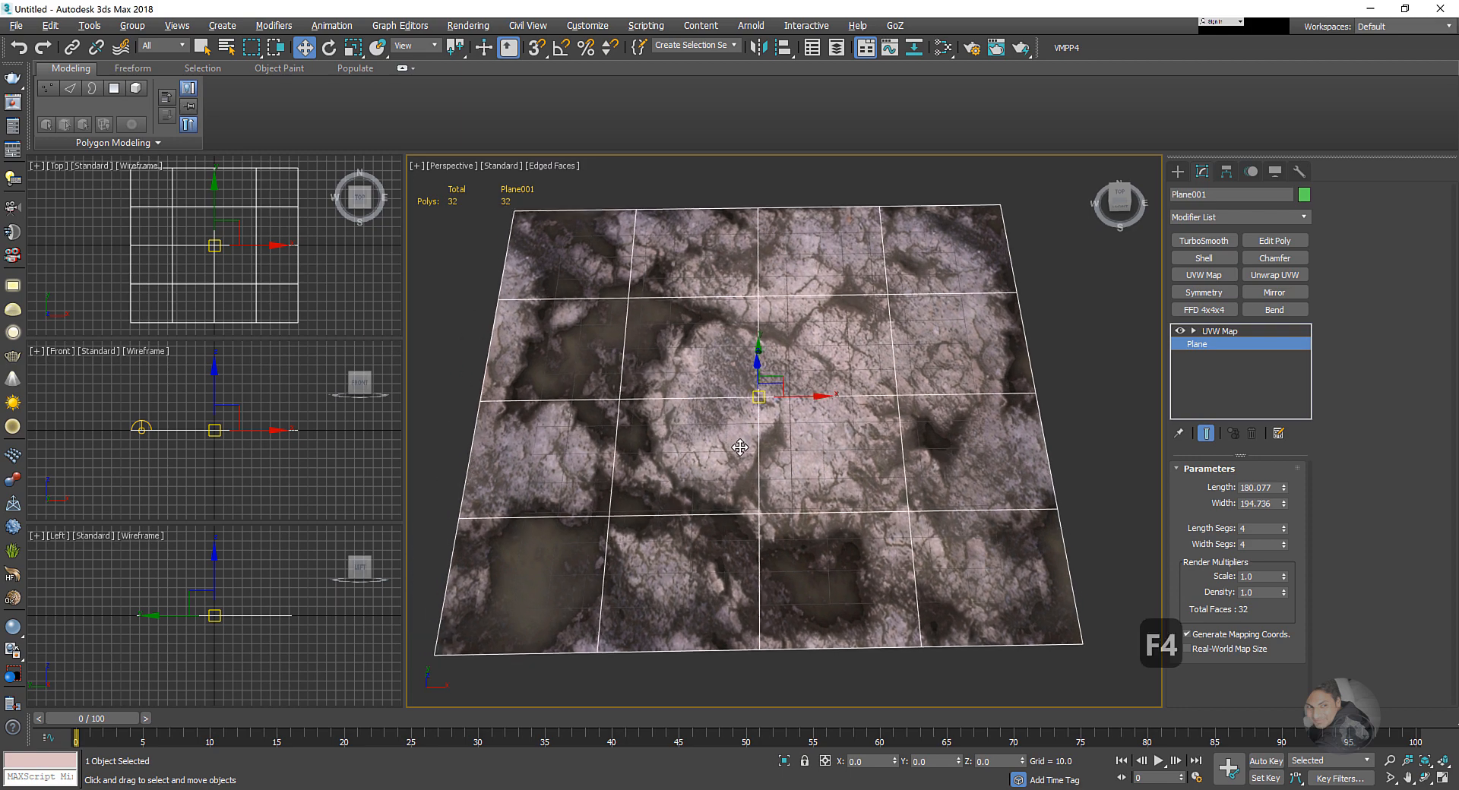
right_click(1283, 531)
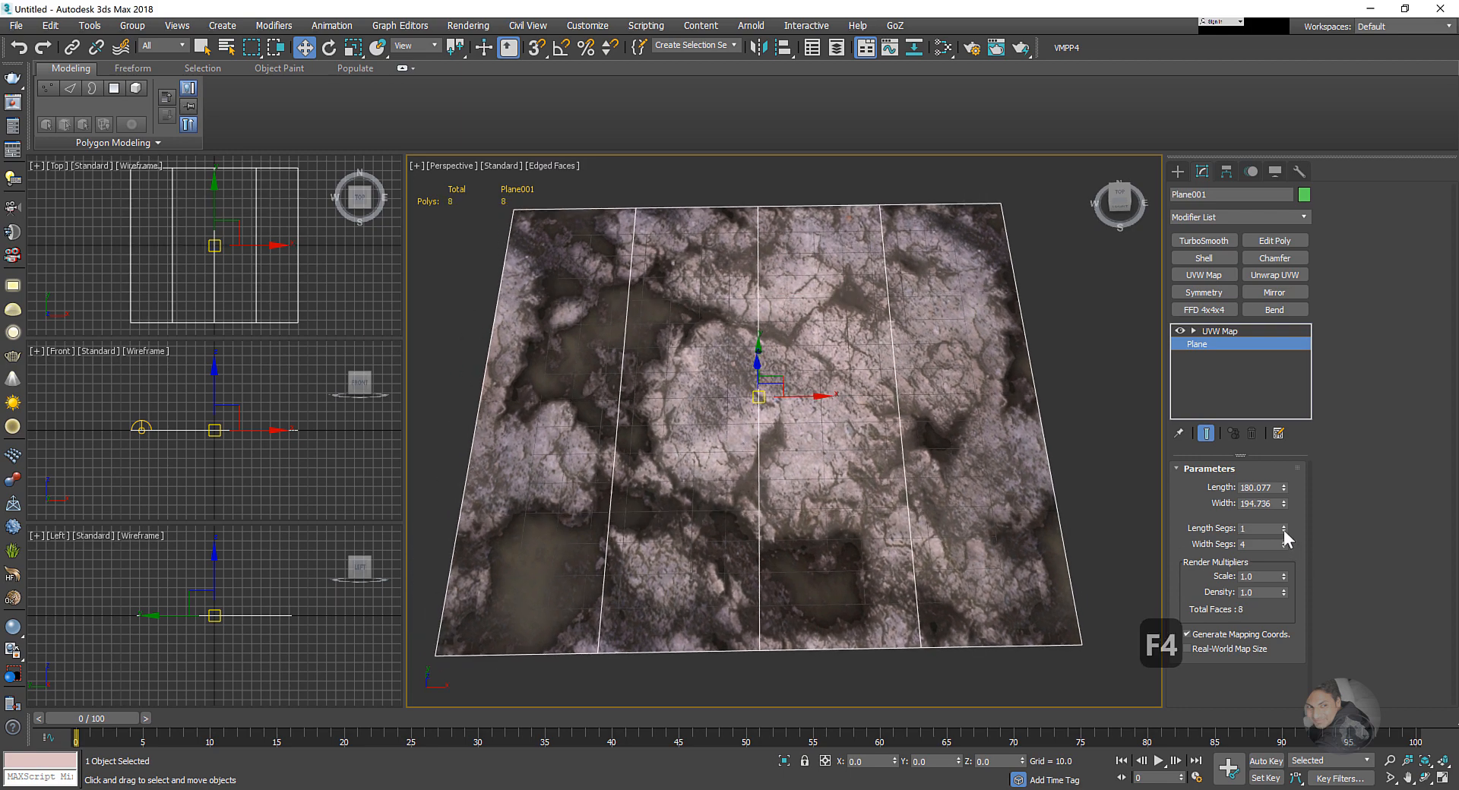
right_click(1283, 547)
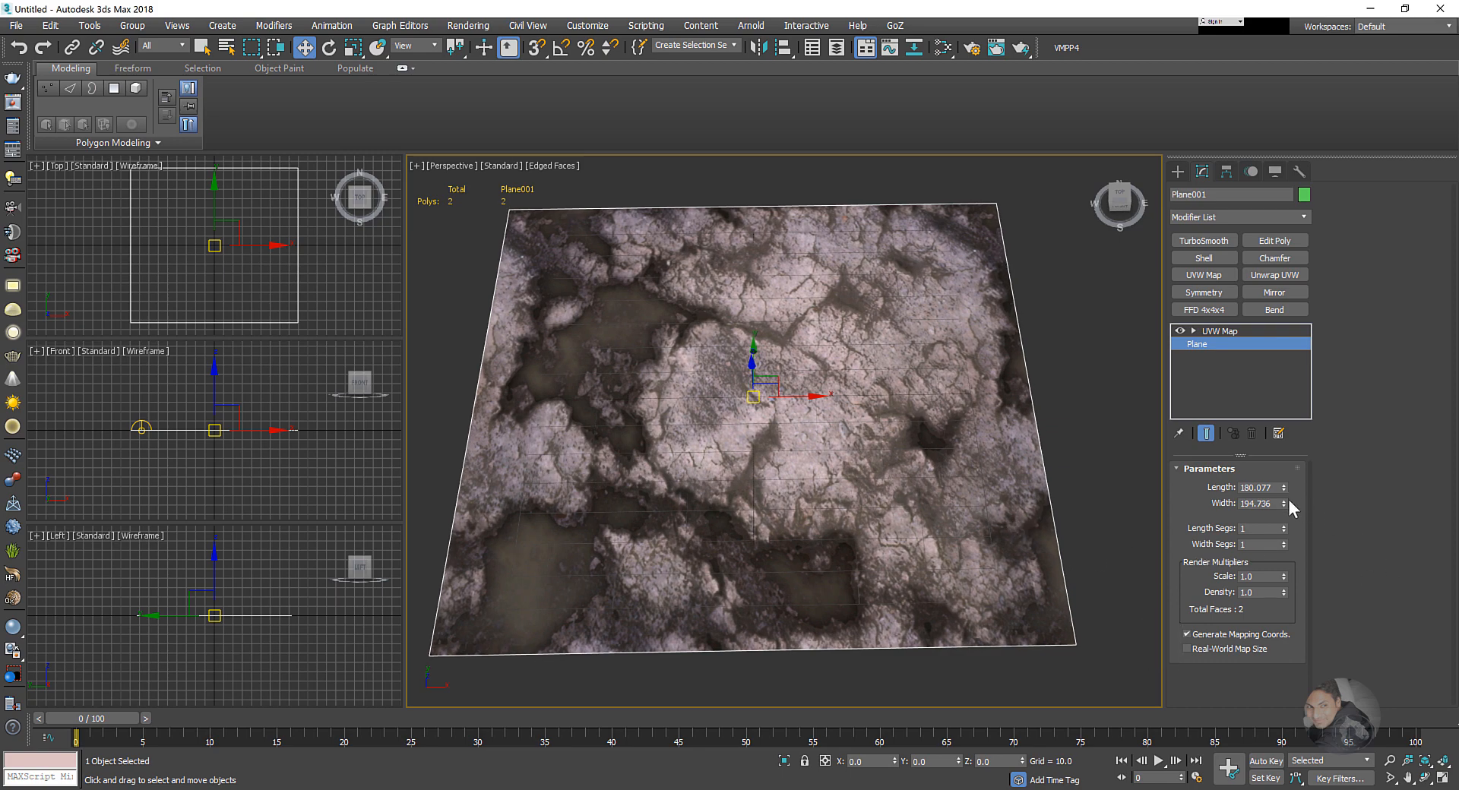
- Test the texture tiling by stretching the plane's width to 490.11, and narrow it back to 151.934
left_click_drag(1283, 507, 1285, 500)
middle_click_drag(939, 477, 901, 481)
scroll(916, 480, "down", 6)
scroll(895, 487, "up", 2)
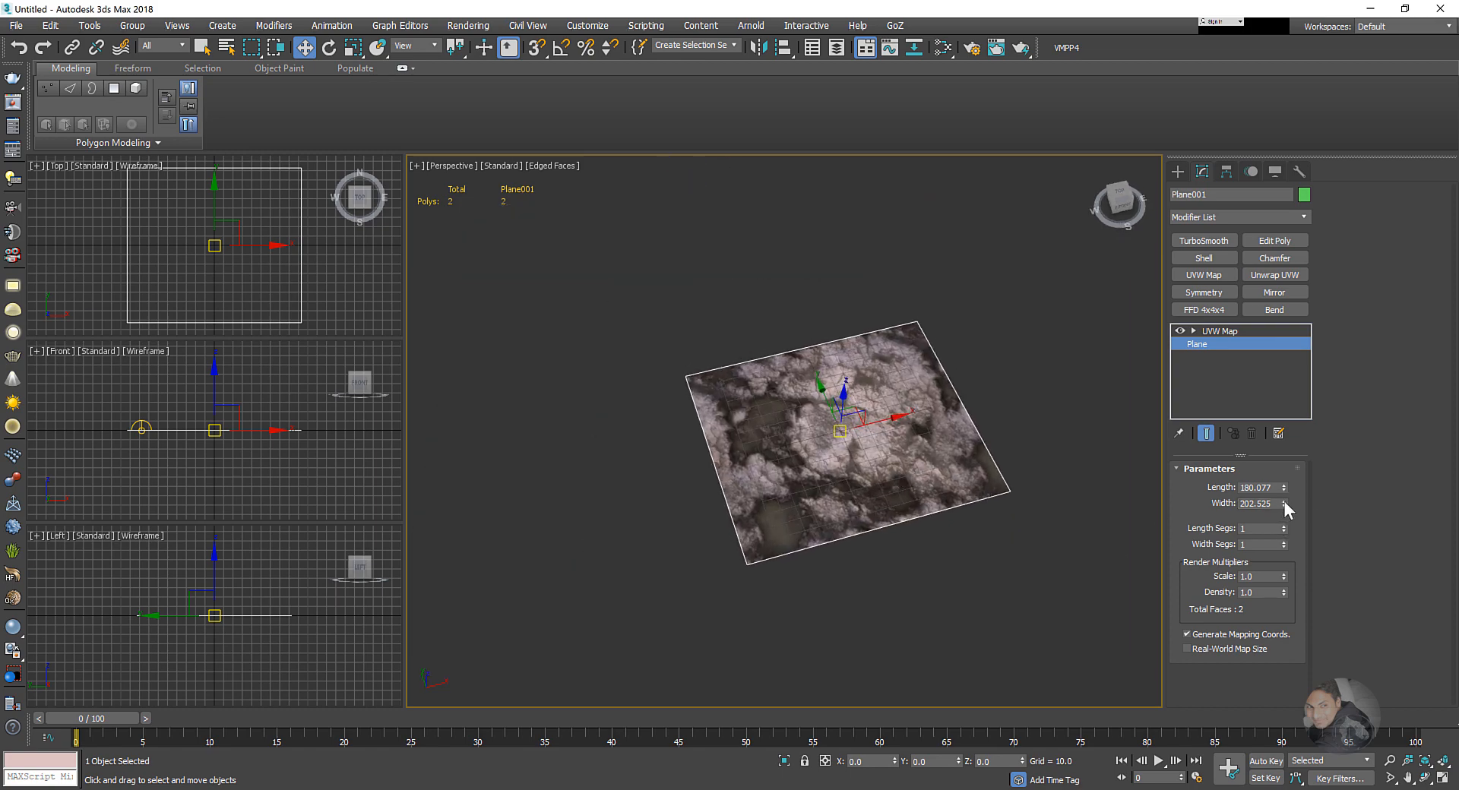
left_click_drag(1284, 500, 1286, 386)
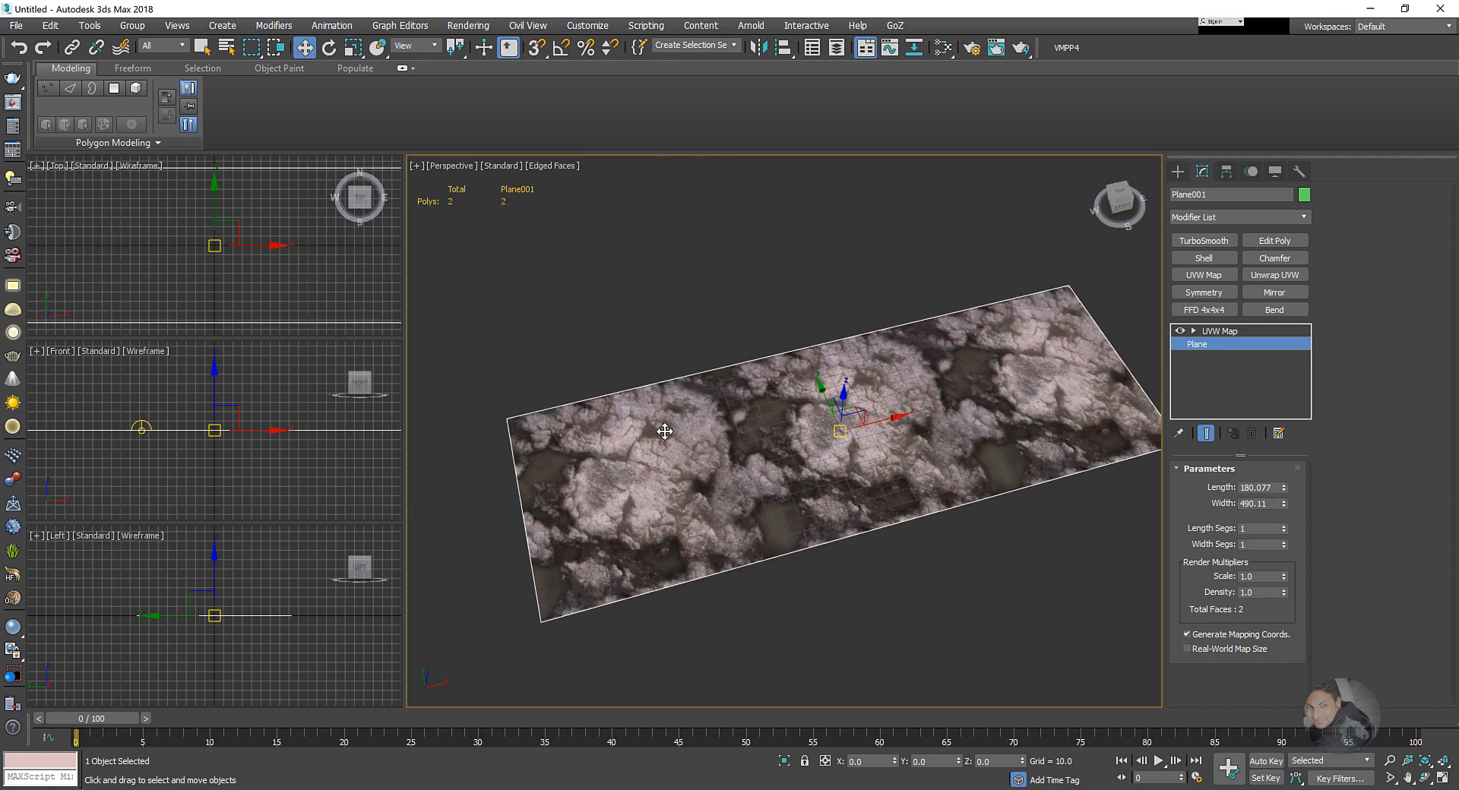
middle_click_drag(1022, 414, 1038, 472, "alt")
left_click_drag(1283, 503, 1281, 561)
scroll(987, 540, "up", 5)
scroll(949, 552, "down", 4)
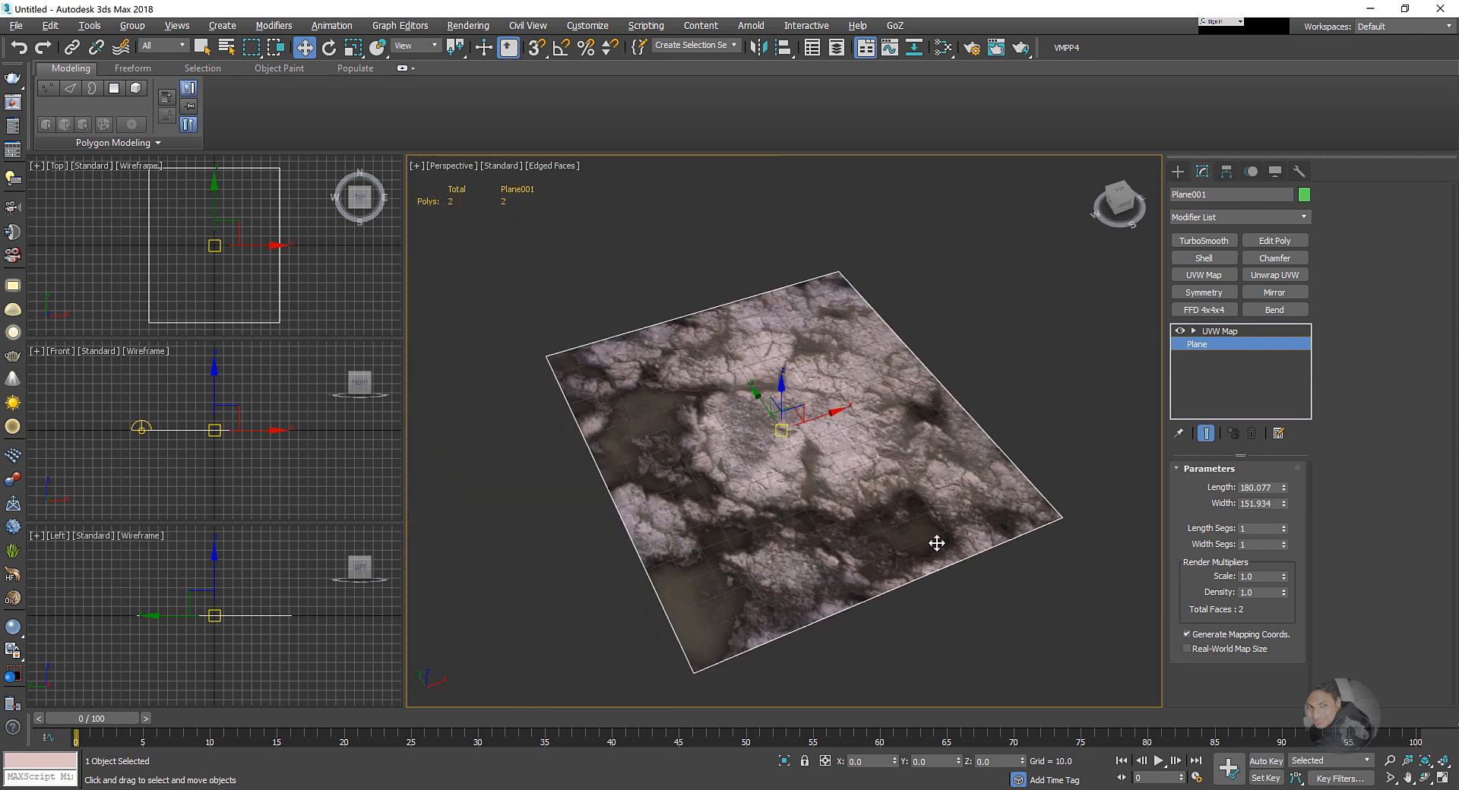
- Check the UVW Map gizmo and resize the base plane to a length of 178.276 and a width of 174.724
left_click(1217, 332)
middle_click_drag(1087, 446, 958, 464, "alt")
left_click(1218, 345)
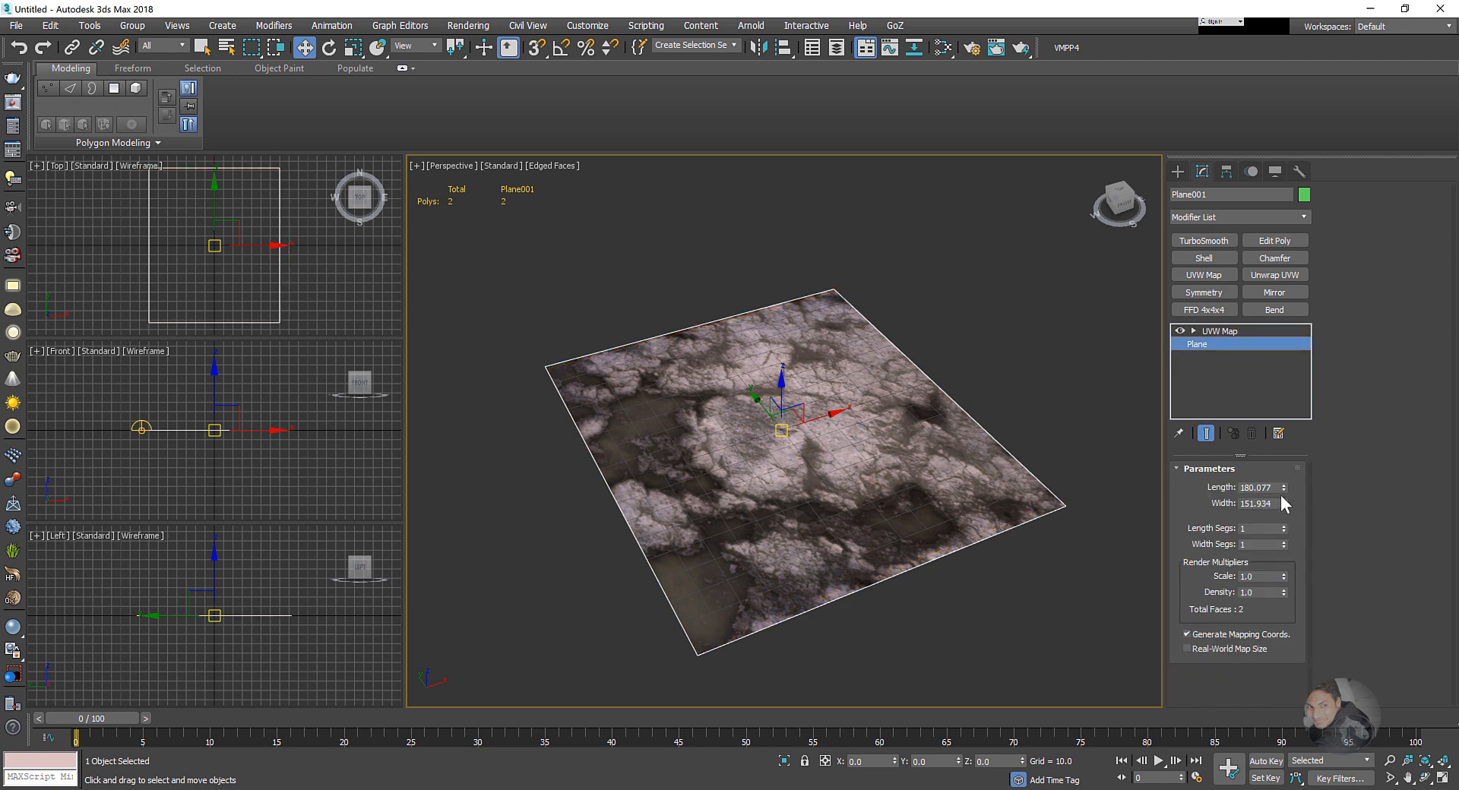
left_click_drag(1283, 487, 1283, 487)
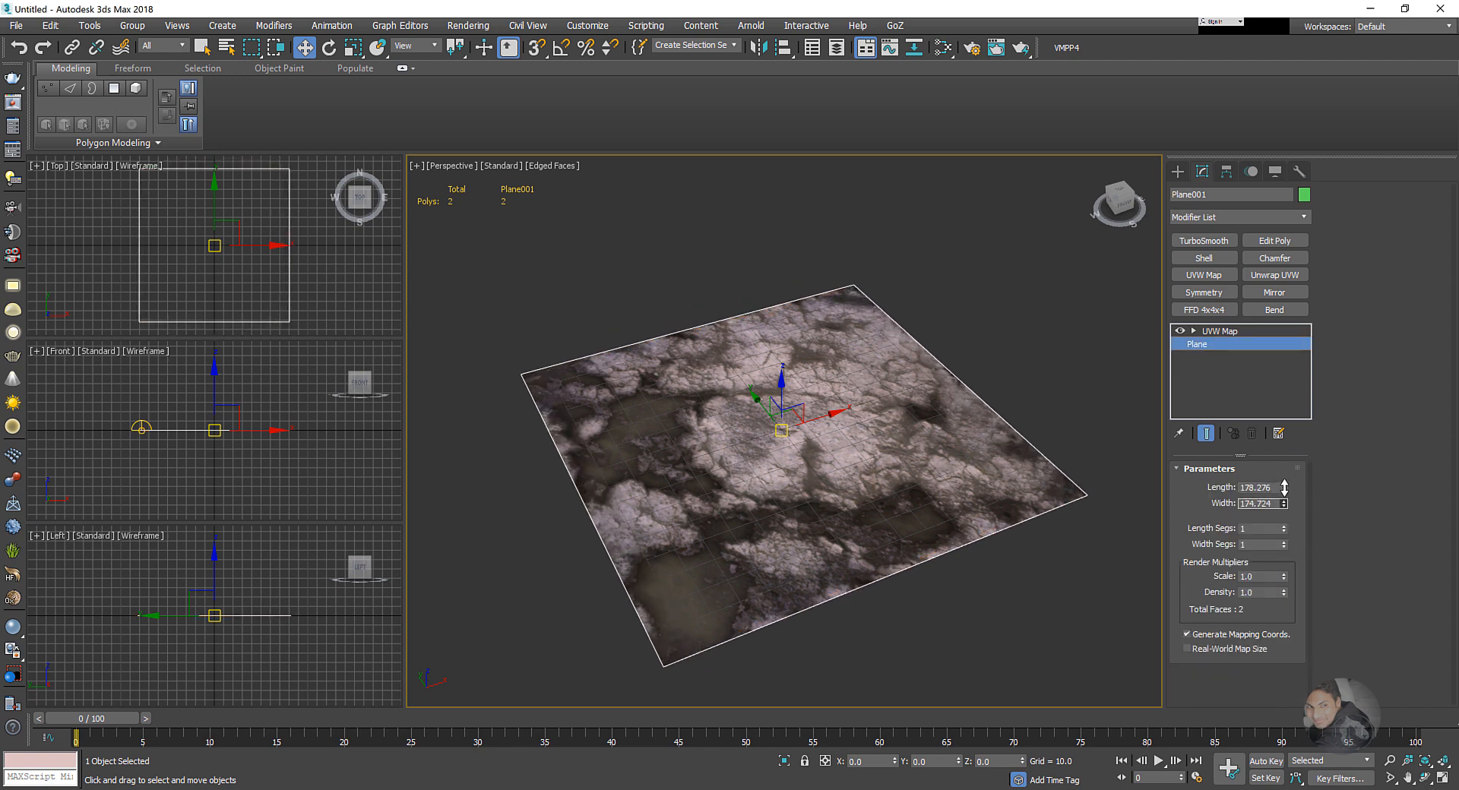
- Compare the plane's edges with the UVW Map gizmo and fine-tune the plane's length to match it
left_click(1215, 332)
middle_click_drag(967, 443, 816, 407, "alt")
middle_click_drag(966, 555, 818, 568, "alt")
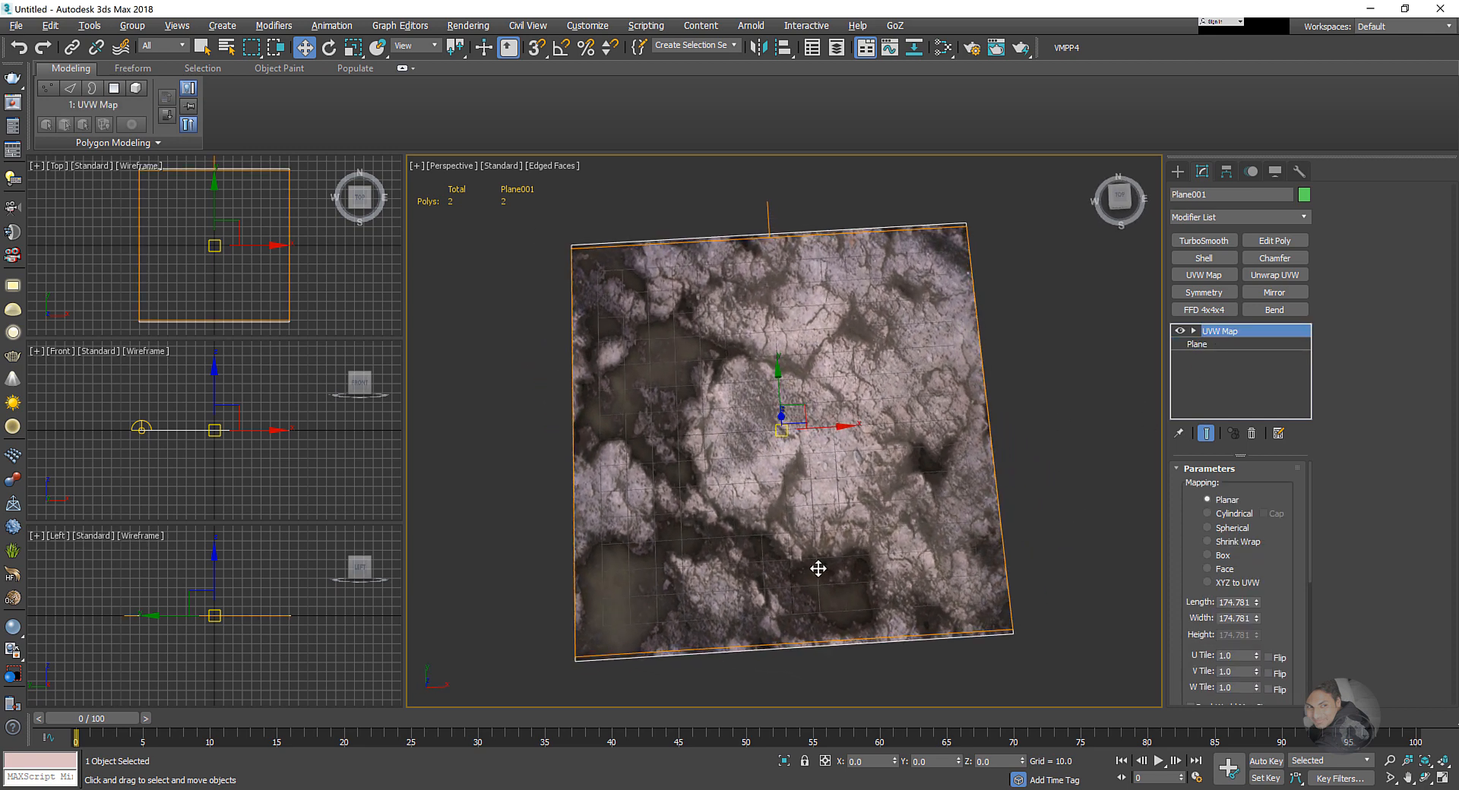
left_click(1208, 344)
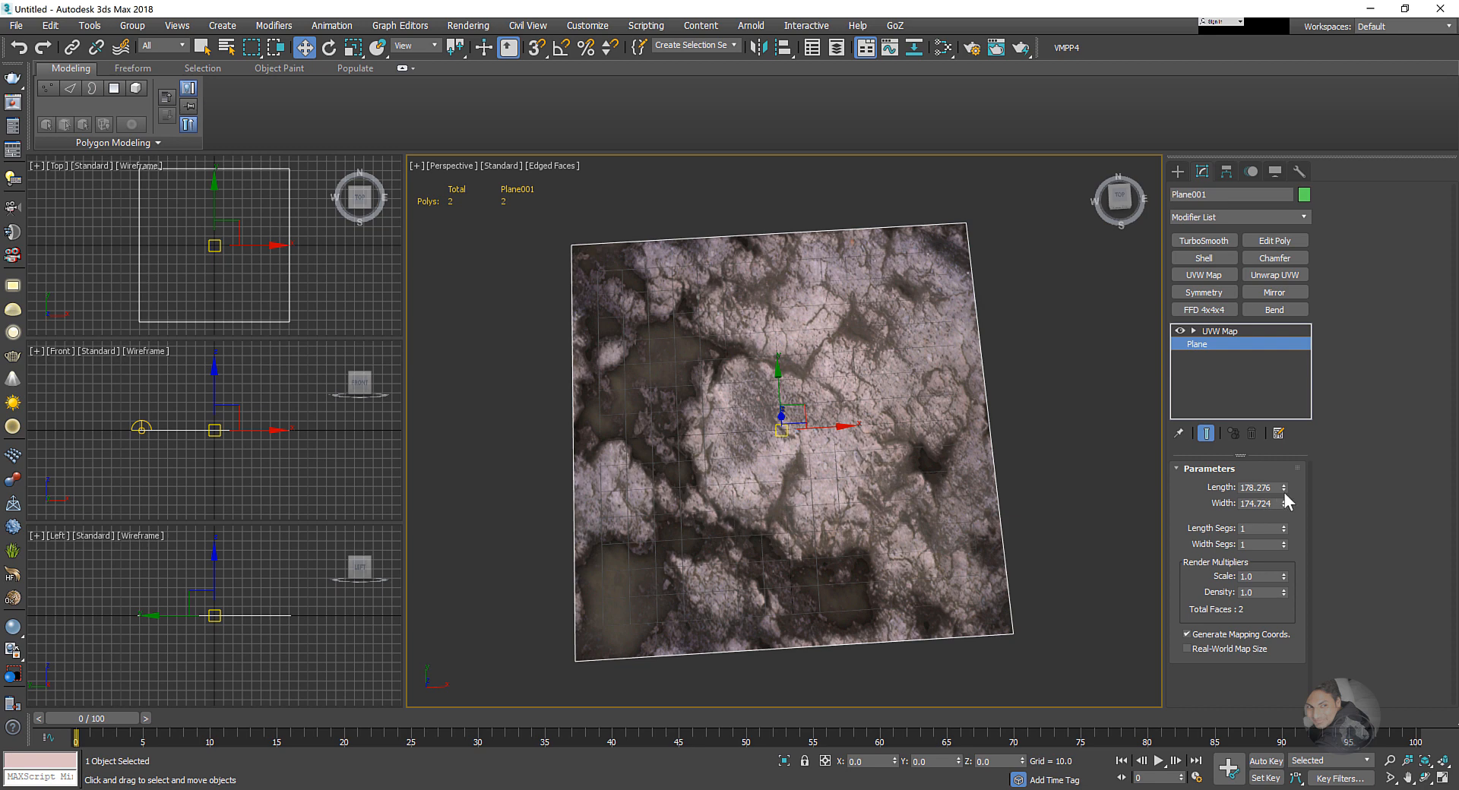
left_click_drag(1285, 486, 1283, 489)
left_click(1228, 332)
middle_click_drag(927, 429, 970, 376, "alt")
- Deselect the plane and hide the grid in the Perspective viewport
left_click(1068, 422)
middle_click_drag(1068, 422, 836, 453, "alt")
key("g")
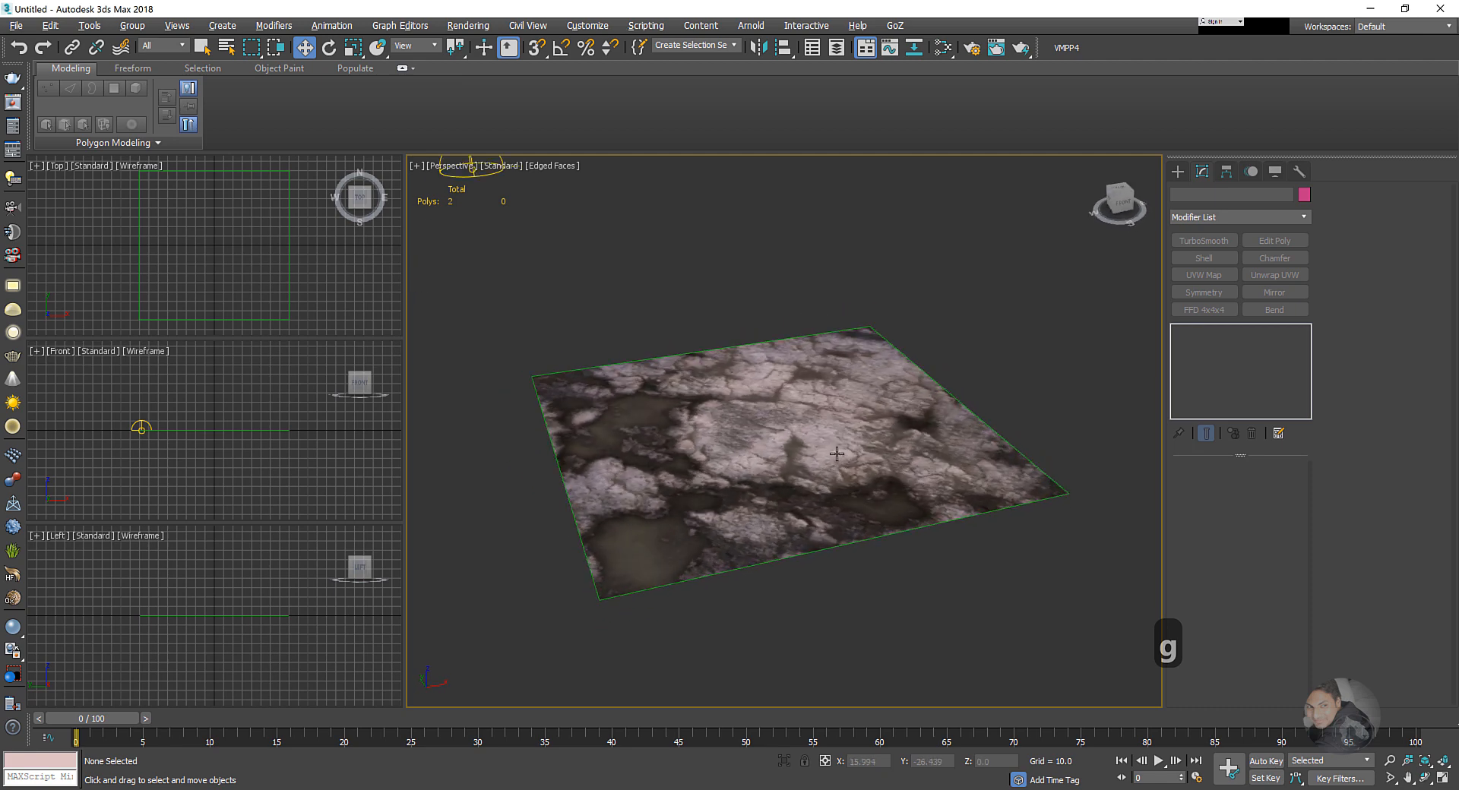
- Preview the displaced plane with V-Ray IPR in the Perspective viewport and dismiss the V-Ray messages
scroll(836, 454, "up", 3)
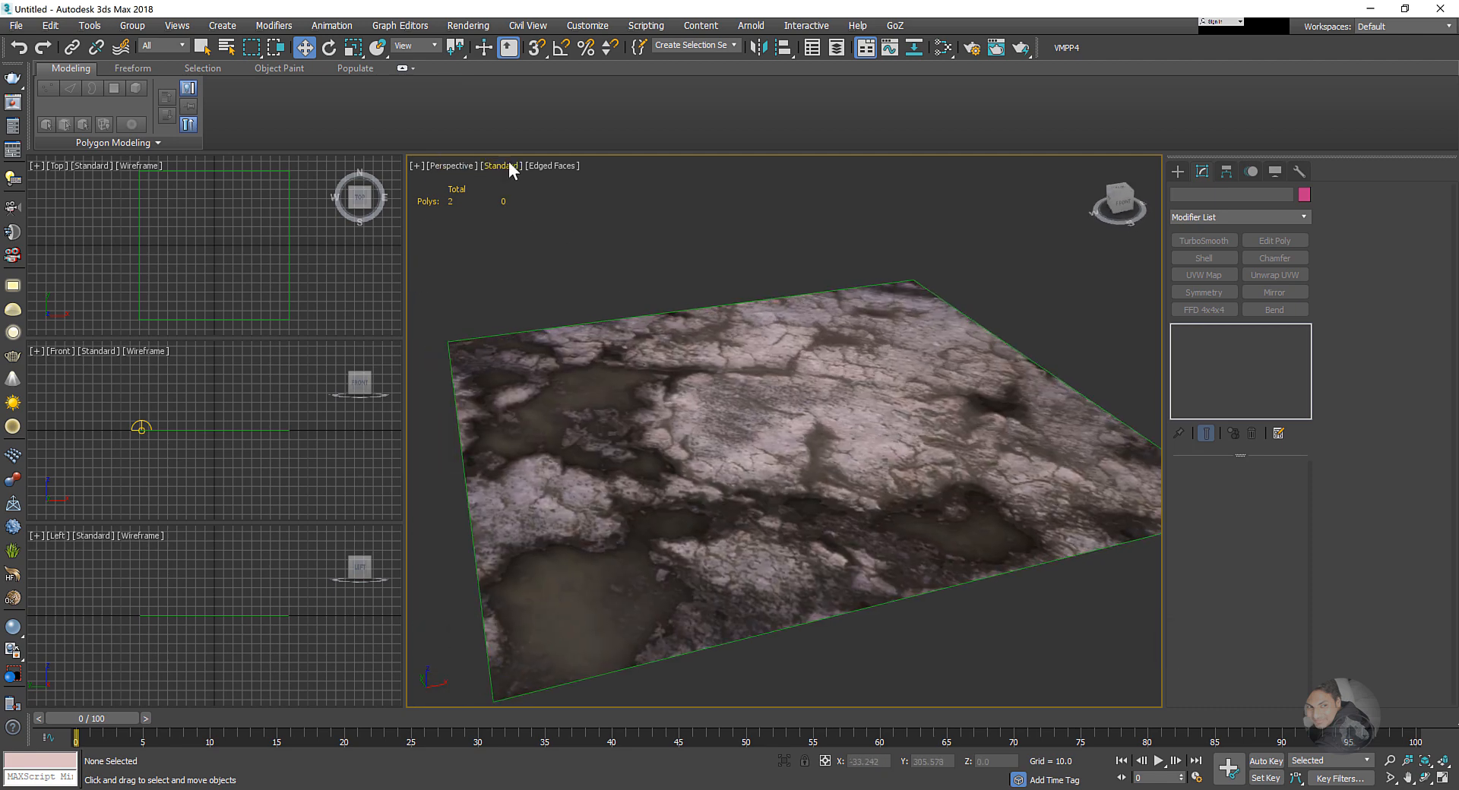
left_click(508, 161)
left_click(532, 247)
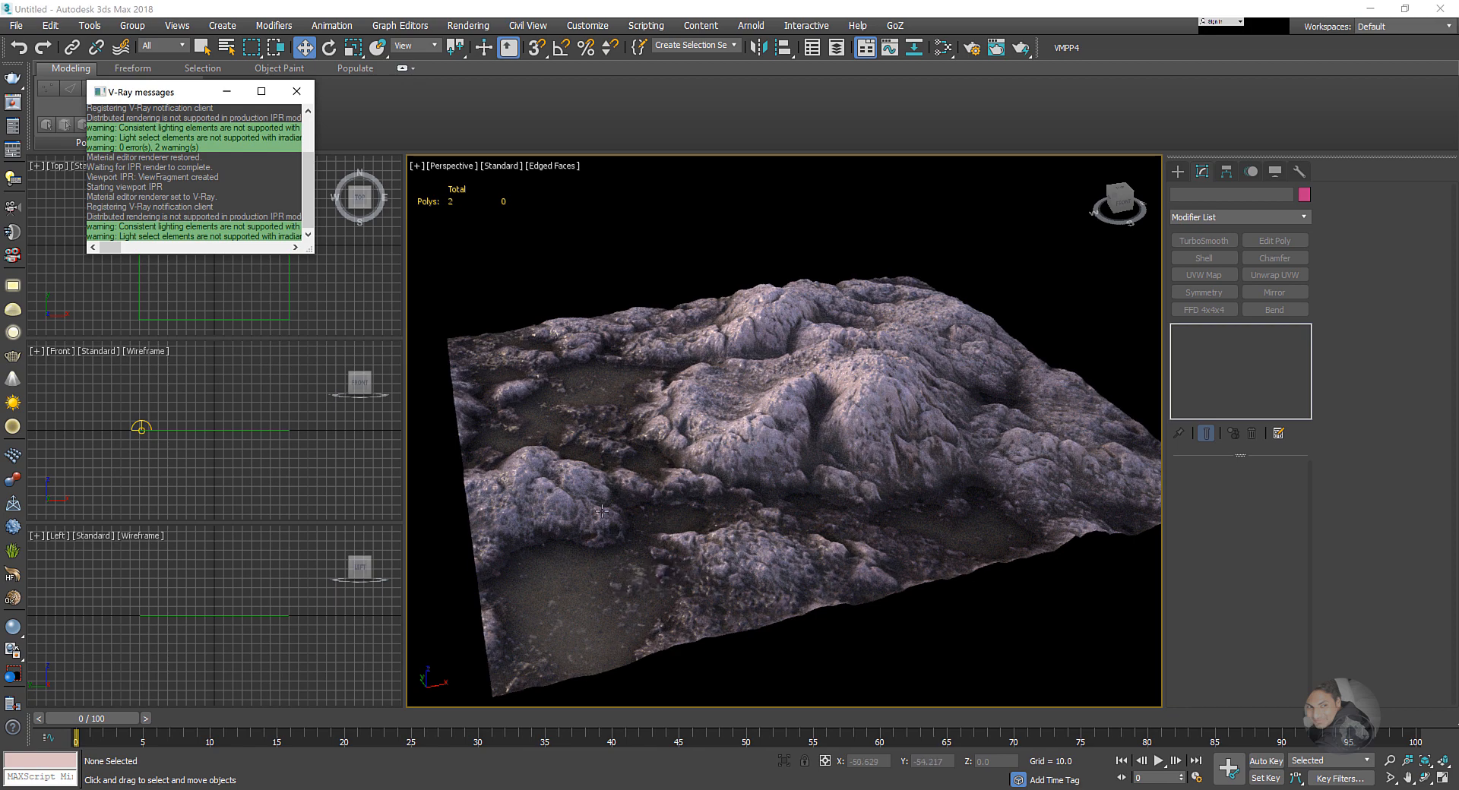
left_click(294, 95)
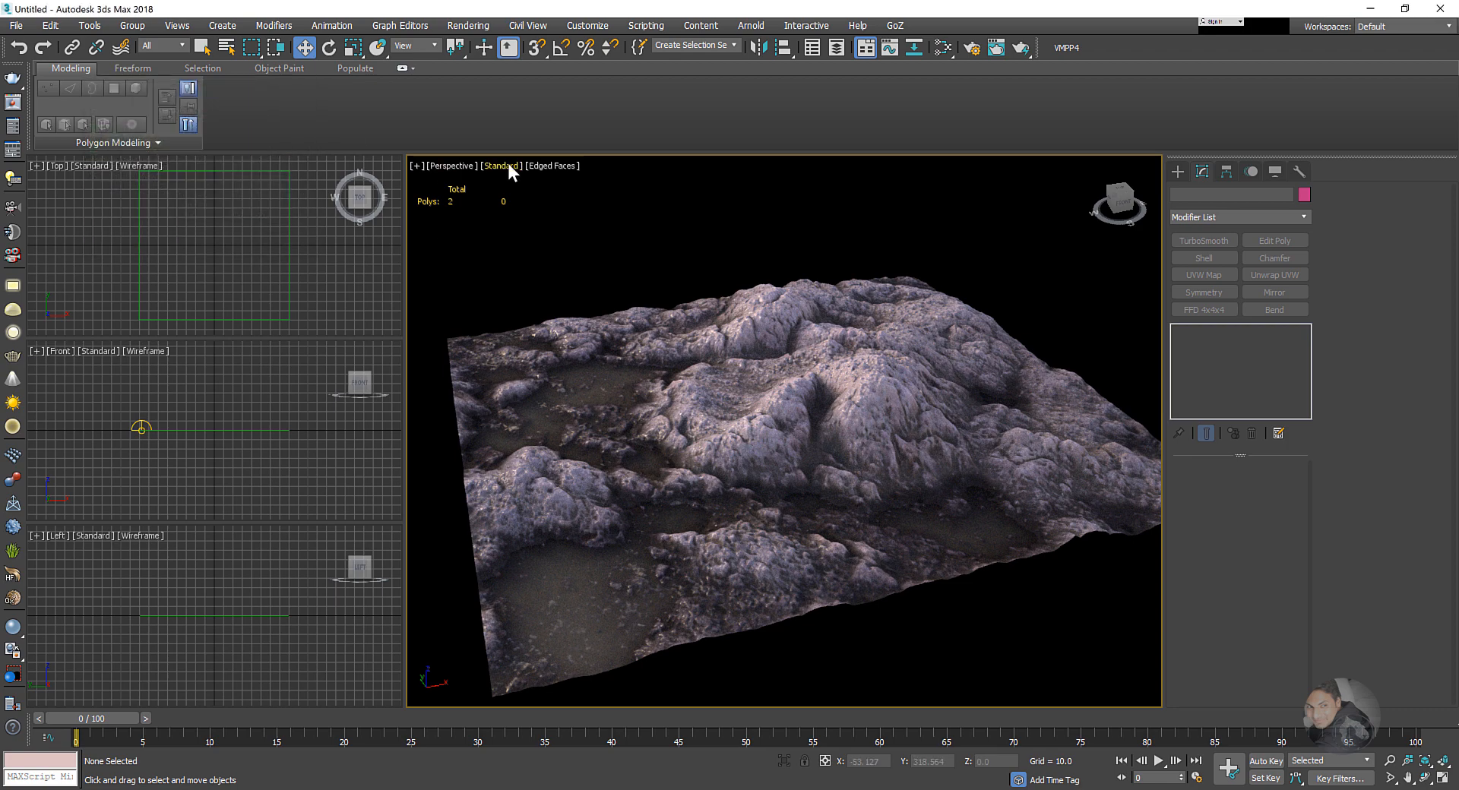
- Turn off V-Ray IPR and return the Perspective viewport to standard shading
left_click(509, 163)
left_click(544, 248)
left_click(543, 247)
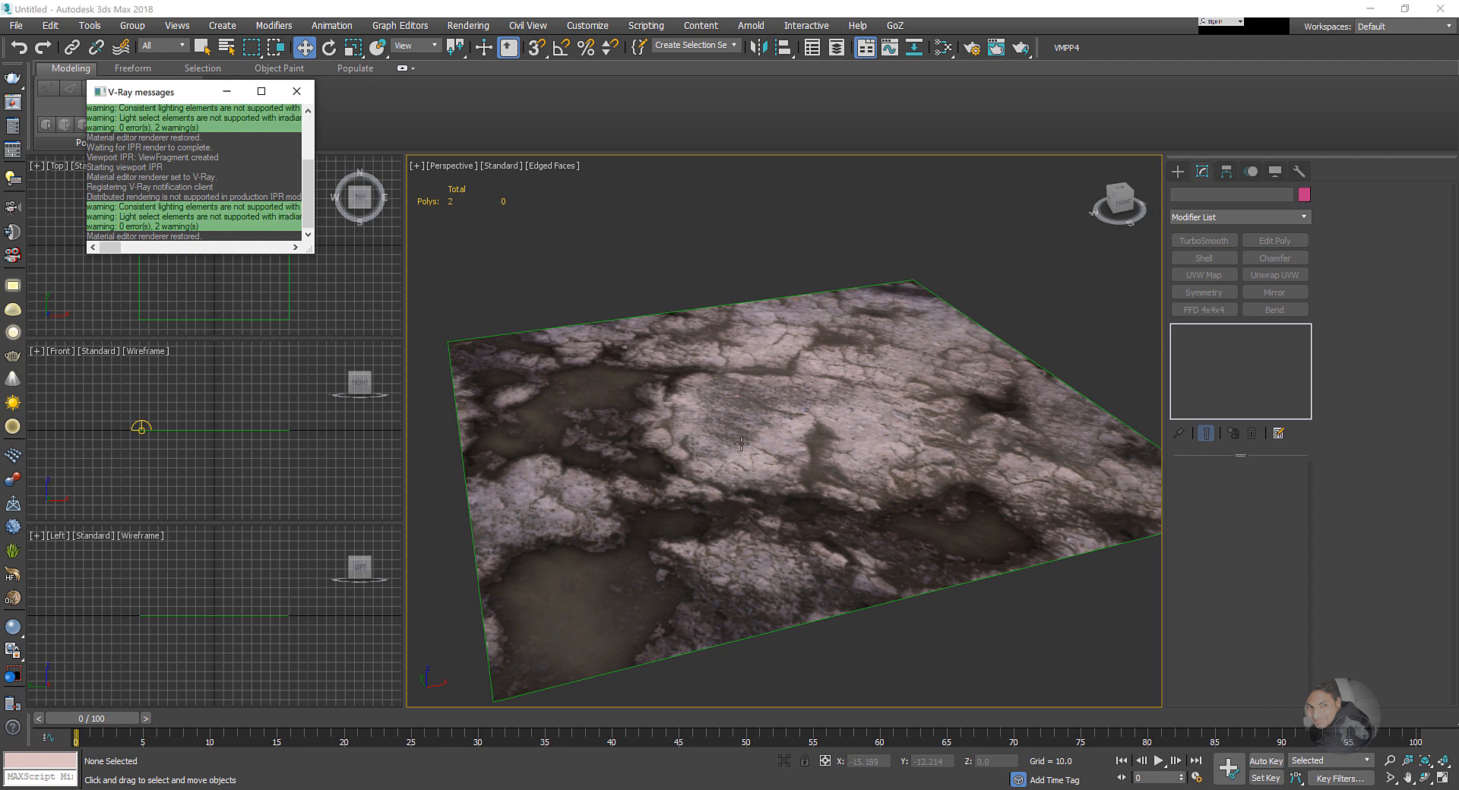
- Select the ground plane and open the Ground view in the Slate Material Editor
key("m")
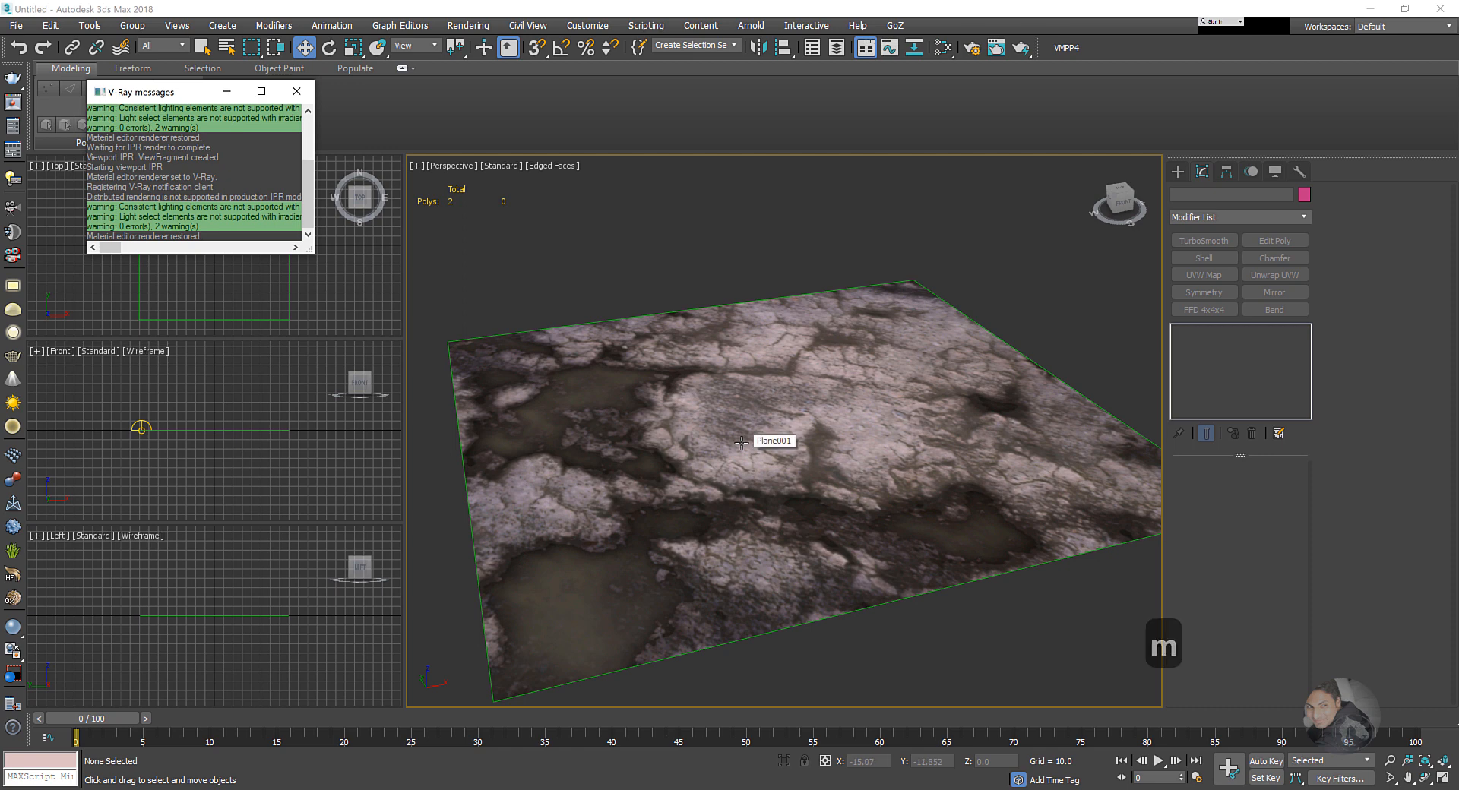
left_click(915, 518)
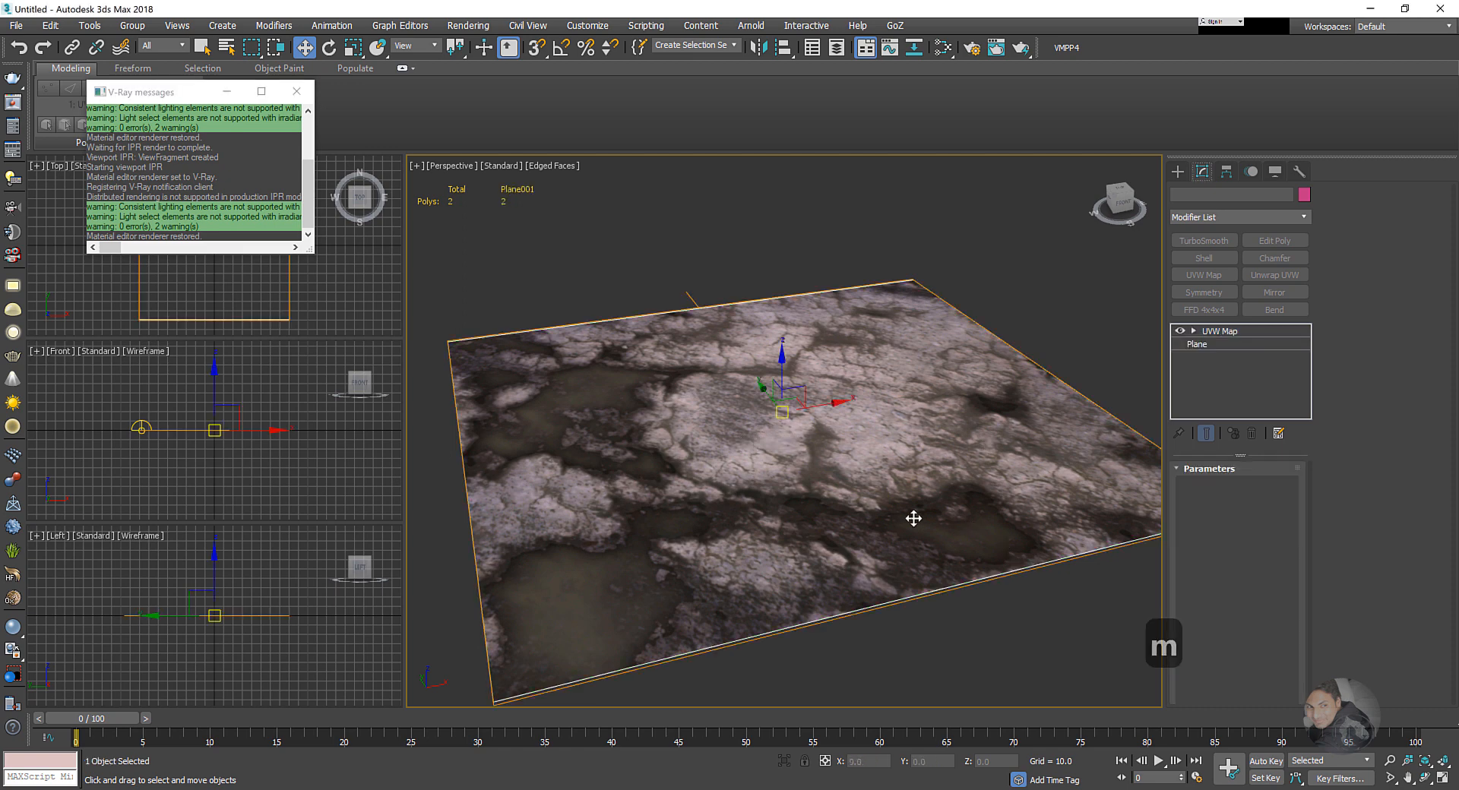
key("m")
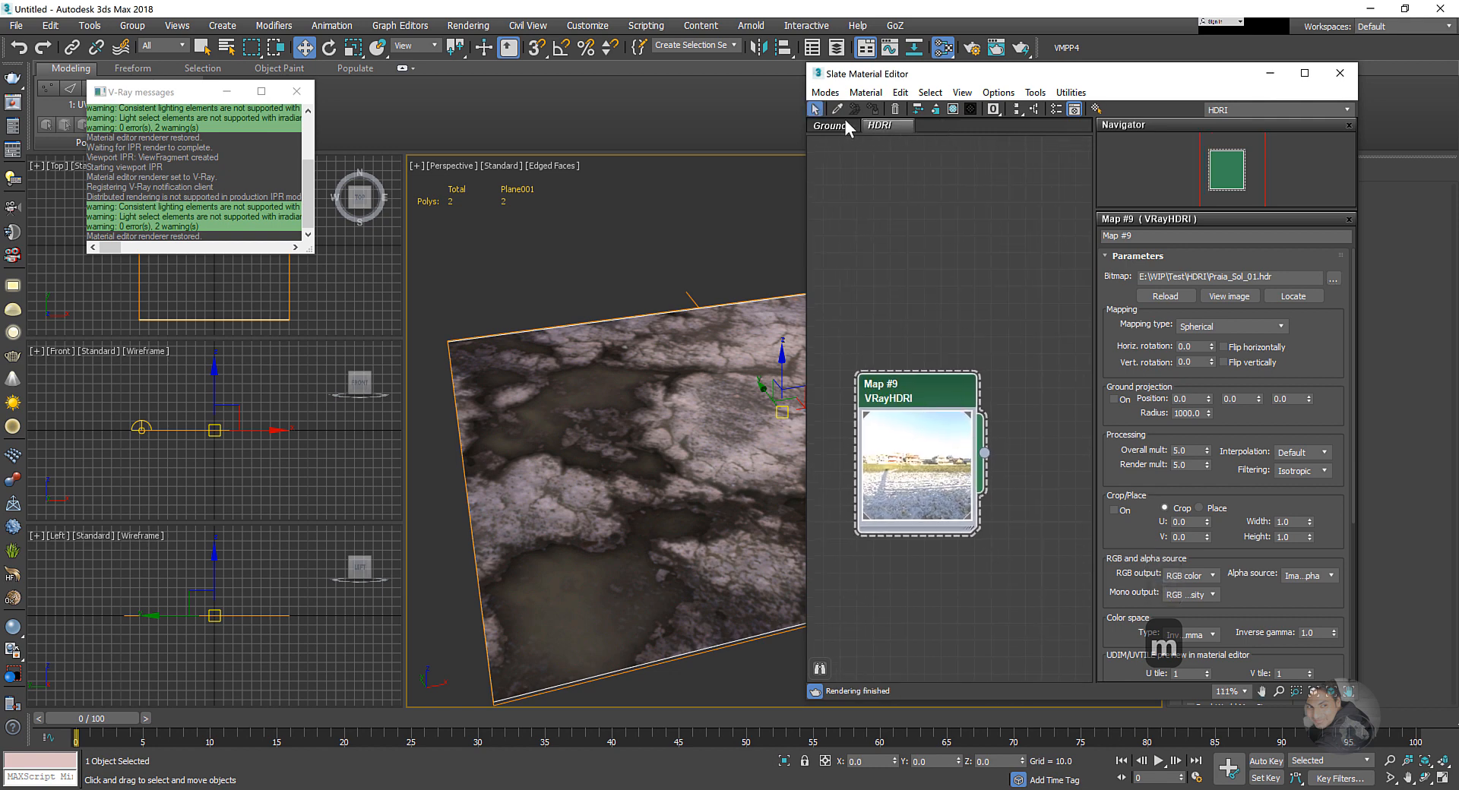
left_click(830, 126)
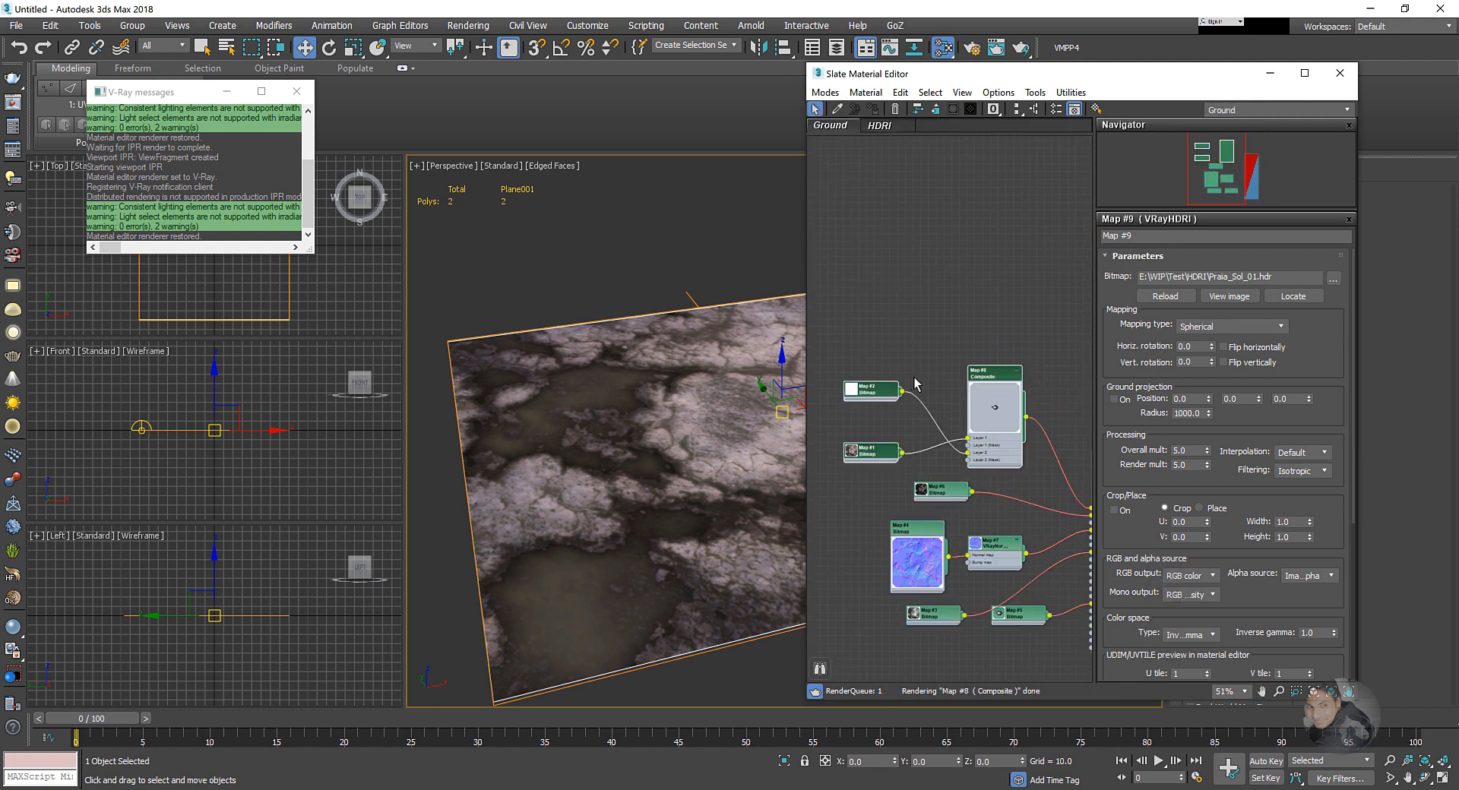
- Add a VRayMtl material in the empty area above the existing ground material nodes
scroll(917, 386, "down", 2)
middle_click_drag(934, 399, 930, 483)
scroll(937, 426, "up", 1)
middle_click_drag(939, 368, 939, 439)
right_click(907, 293)
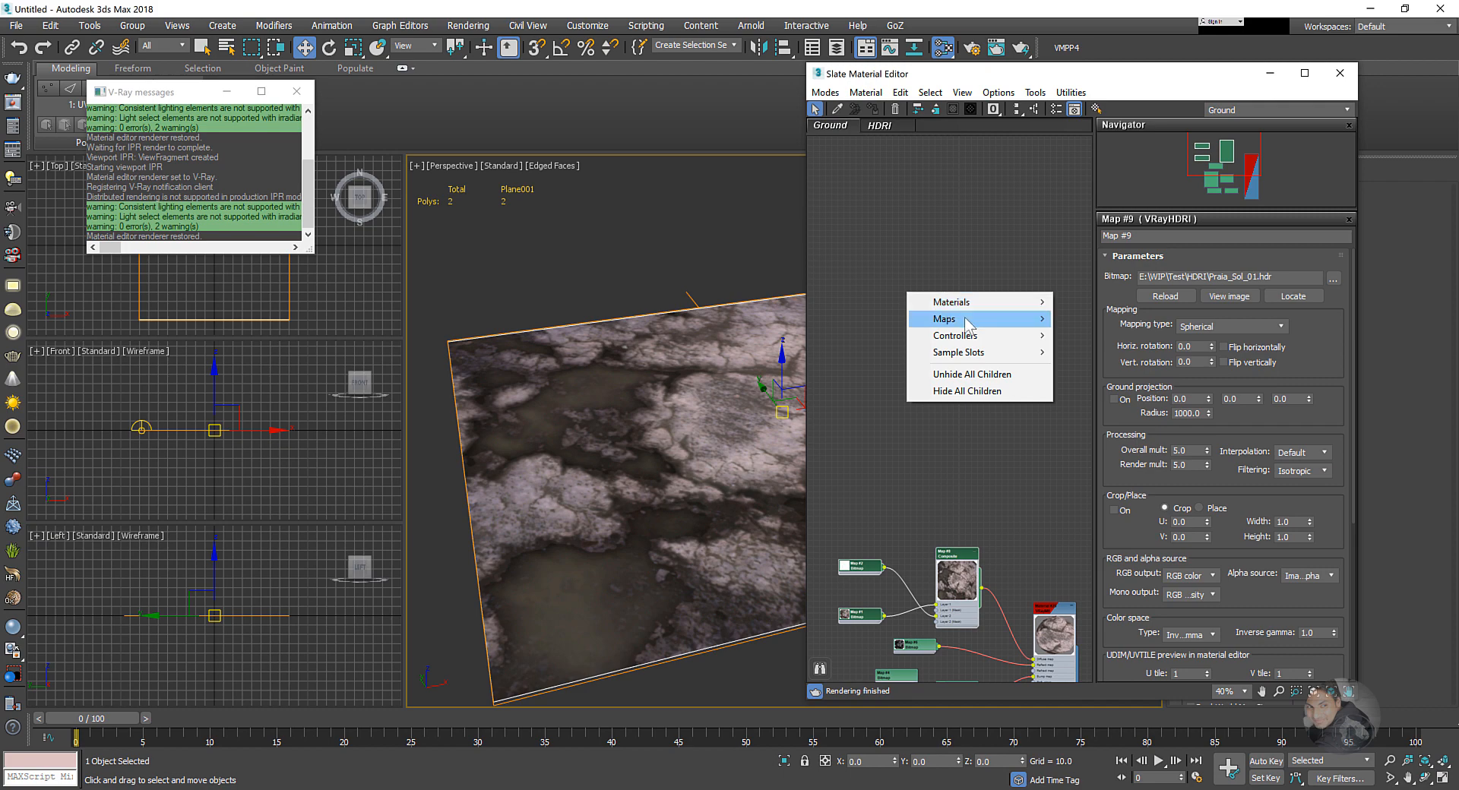
mouse_move(965, 318)
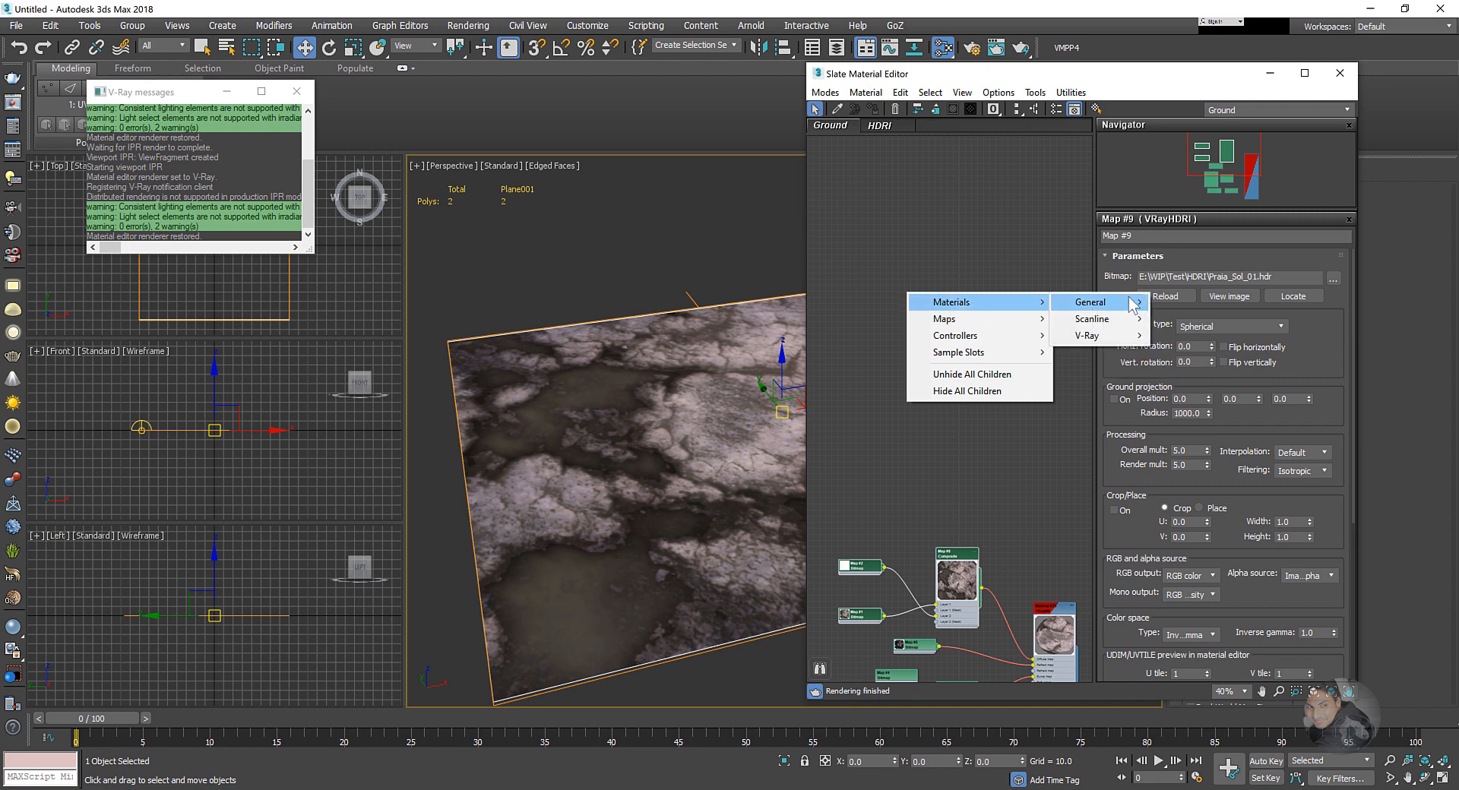
mouse_move(1094, 335)
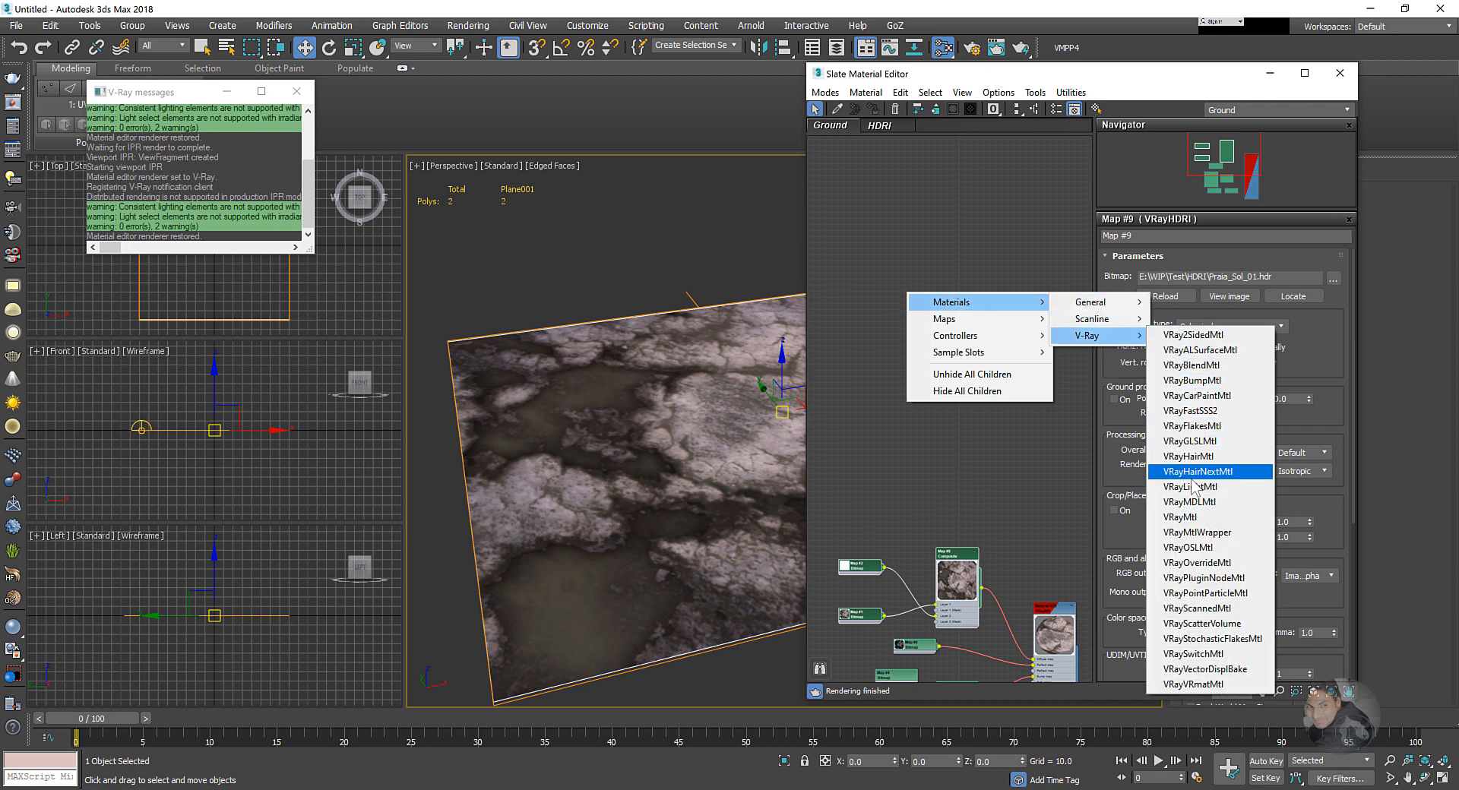
left_click(1179, 517)
scroll(990, 383, "up", 5)
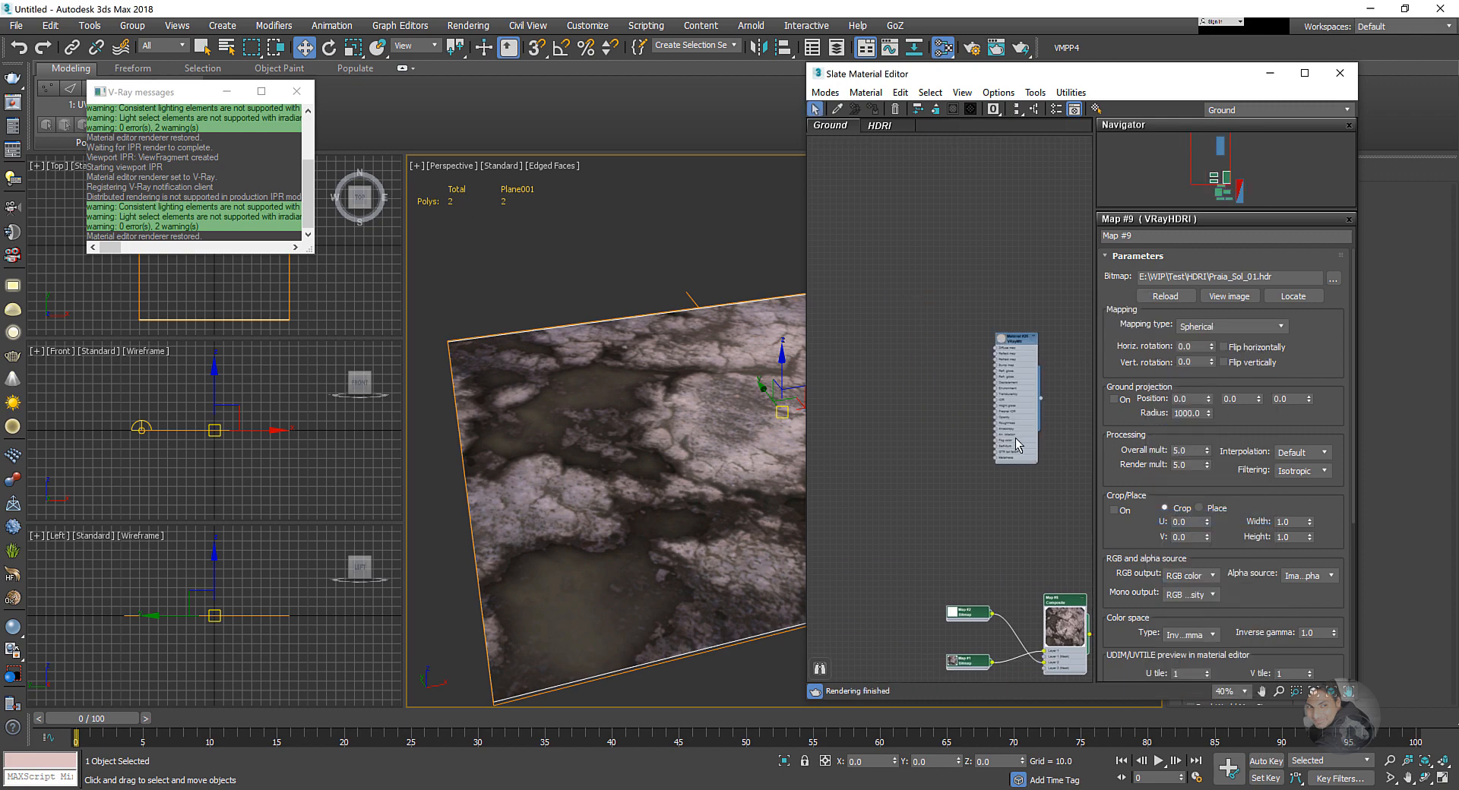
scroll(990, 384, "up", 3)
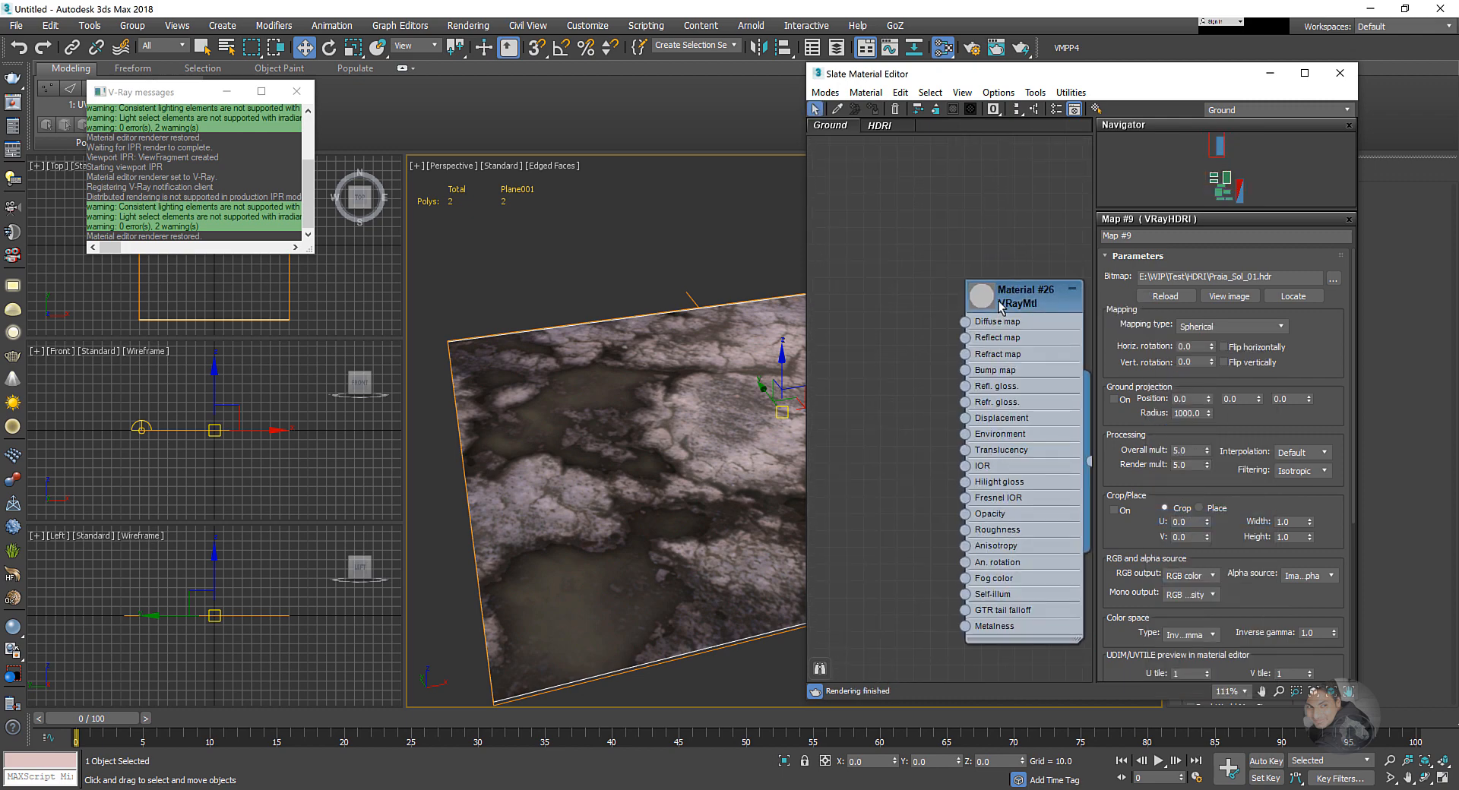
- Set the new VRayMtl's diffuse colour to a dark grey of value 8 and enlarge the node's preview
double_click(1010, 373)
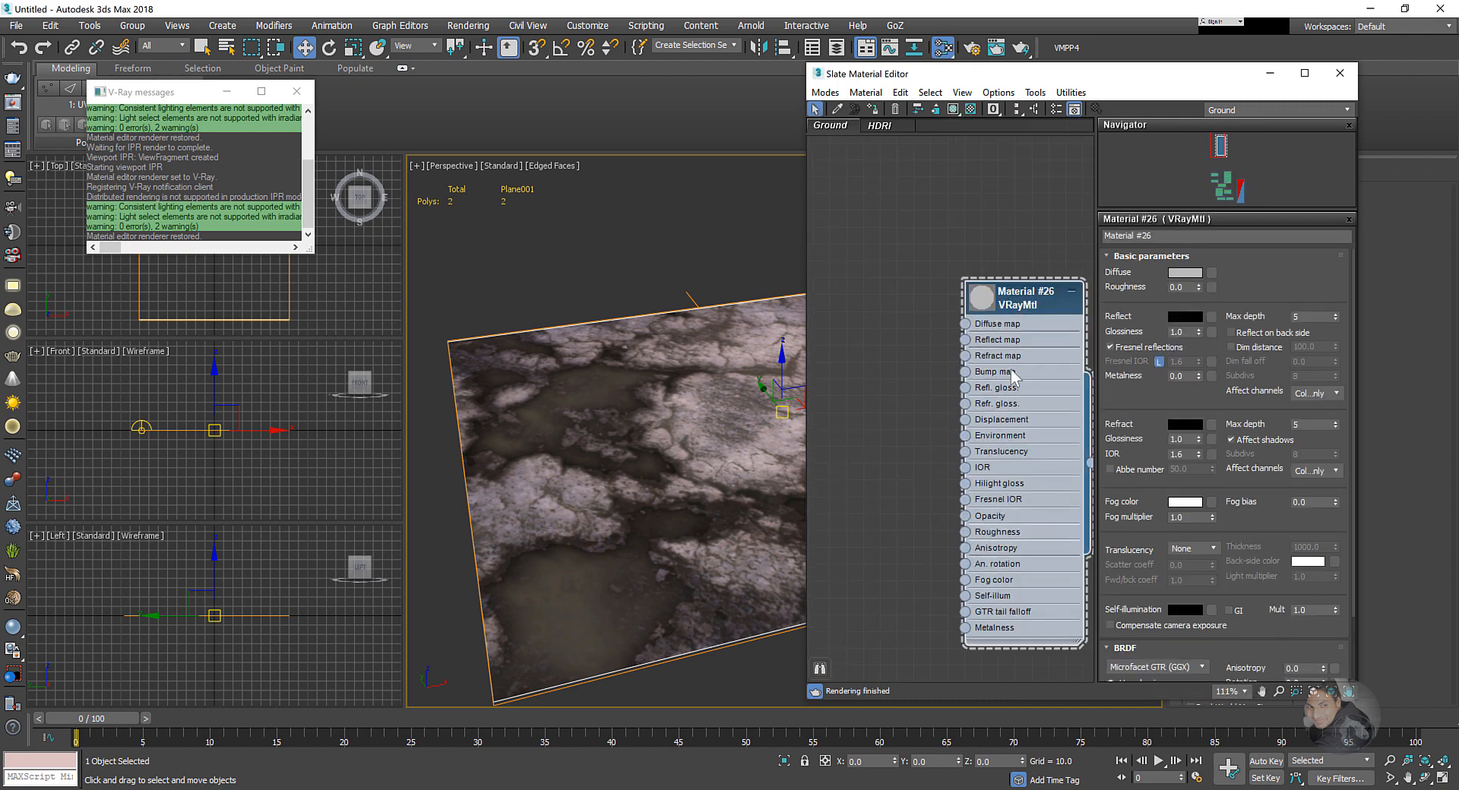
left_click(1184, 273)
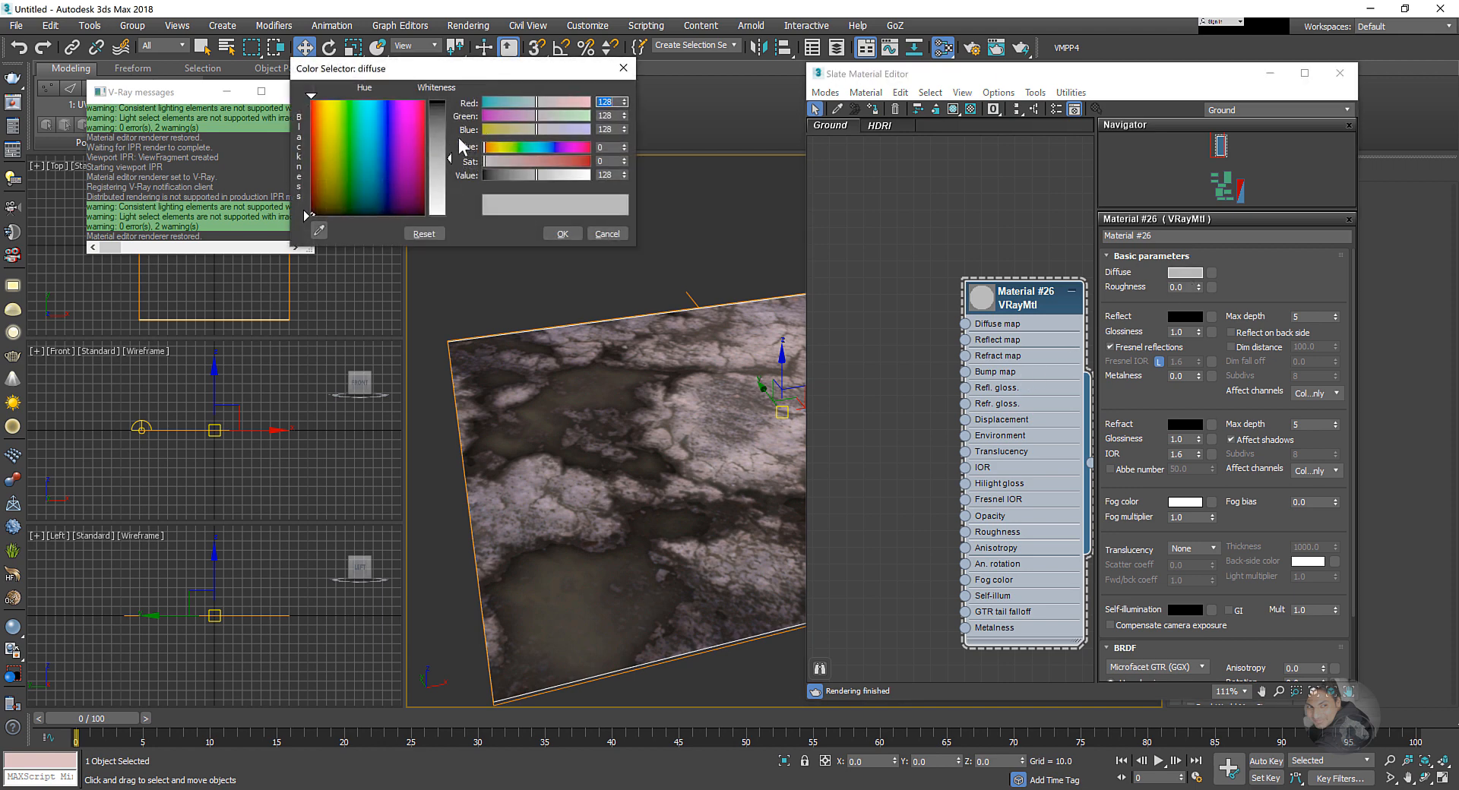
left_click_drag(448, 125, 448, 103)
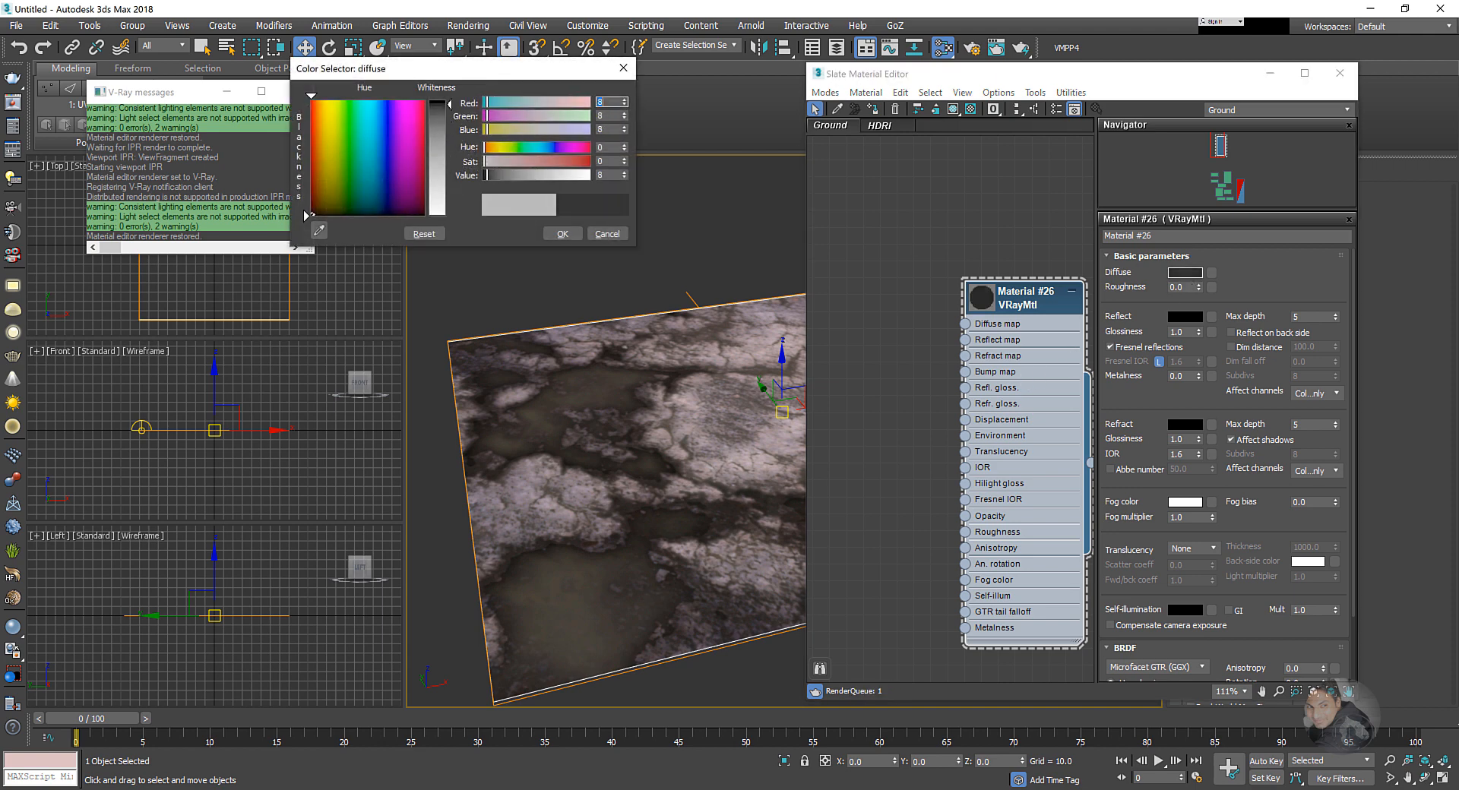
left_click(563, 233)
middle_click_drag(990, 344, 971, 319)
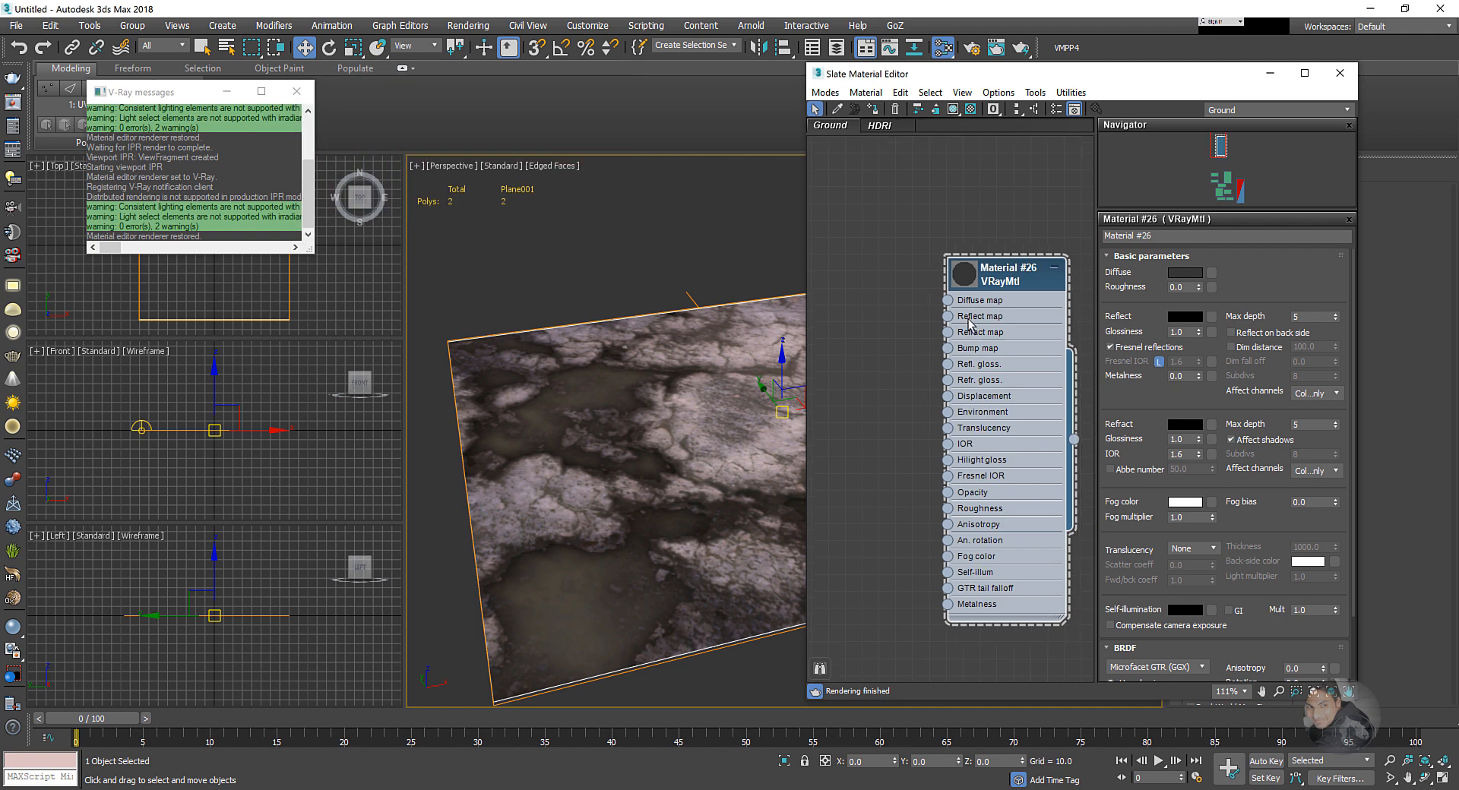
scroll(969, 316, "up", 1)
double_click(965, 276)
scroll(975, 351, "down", 2)
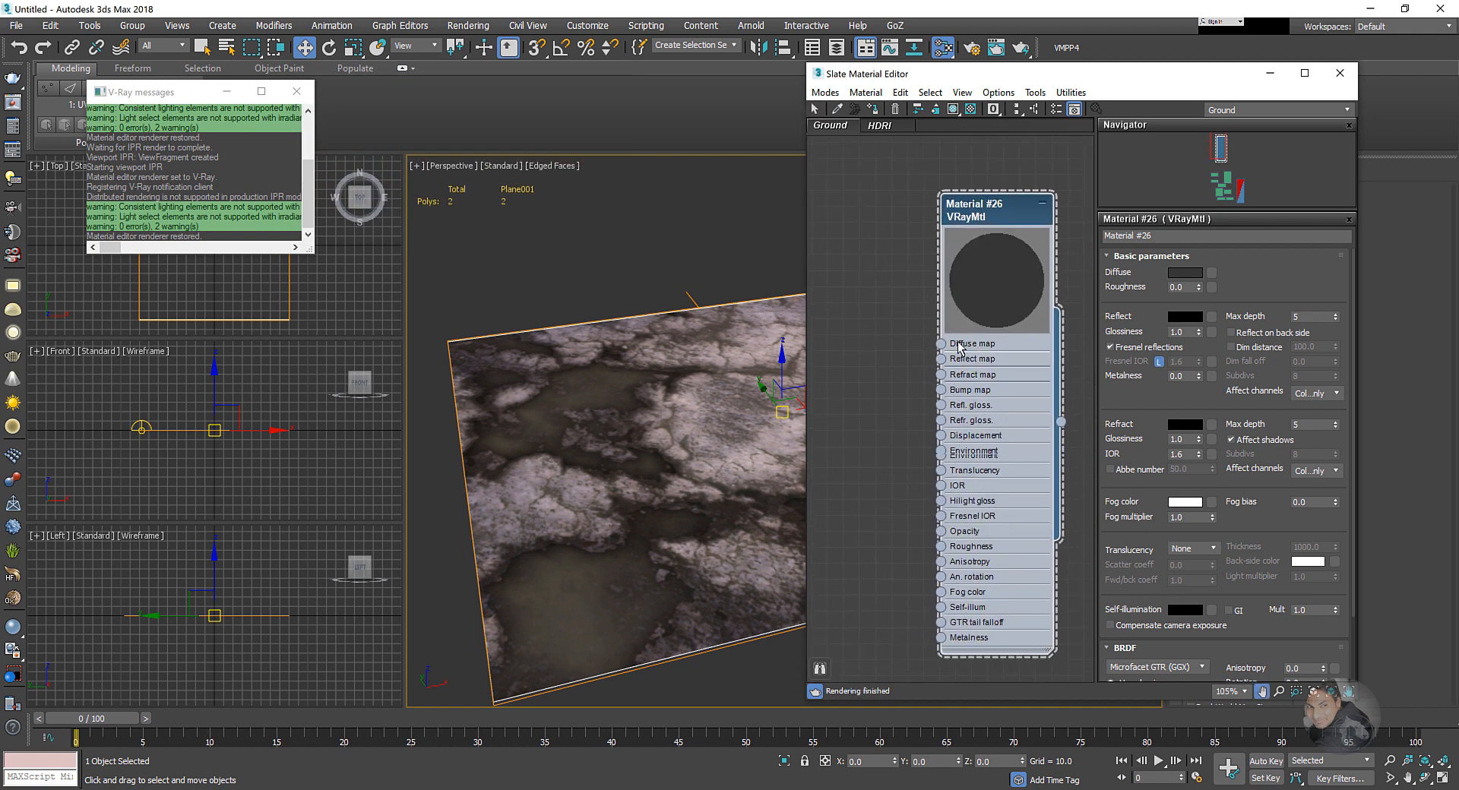
- Set the new material's reflection colour to a near-white of value 252
left_click(1184, 316)
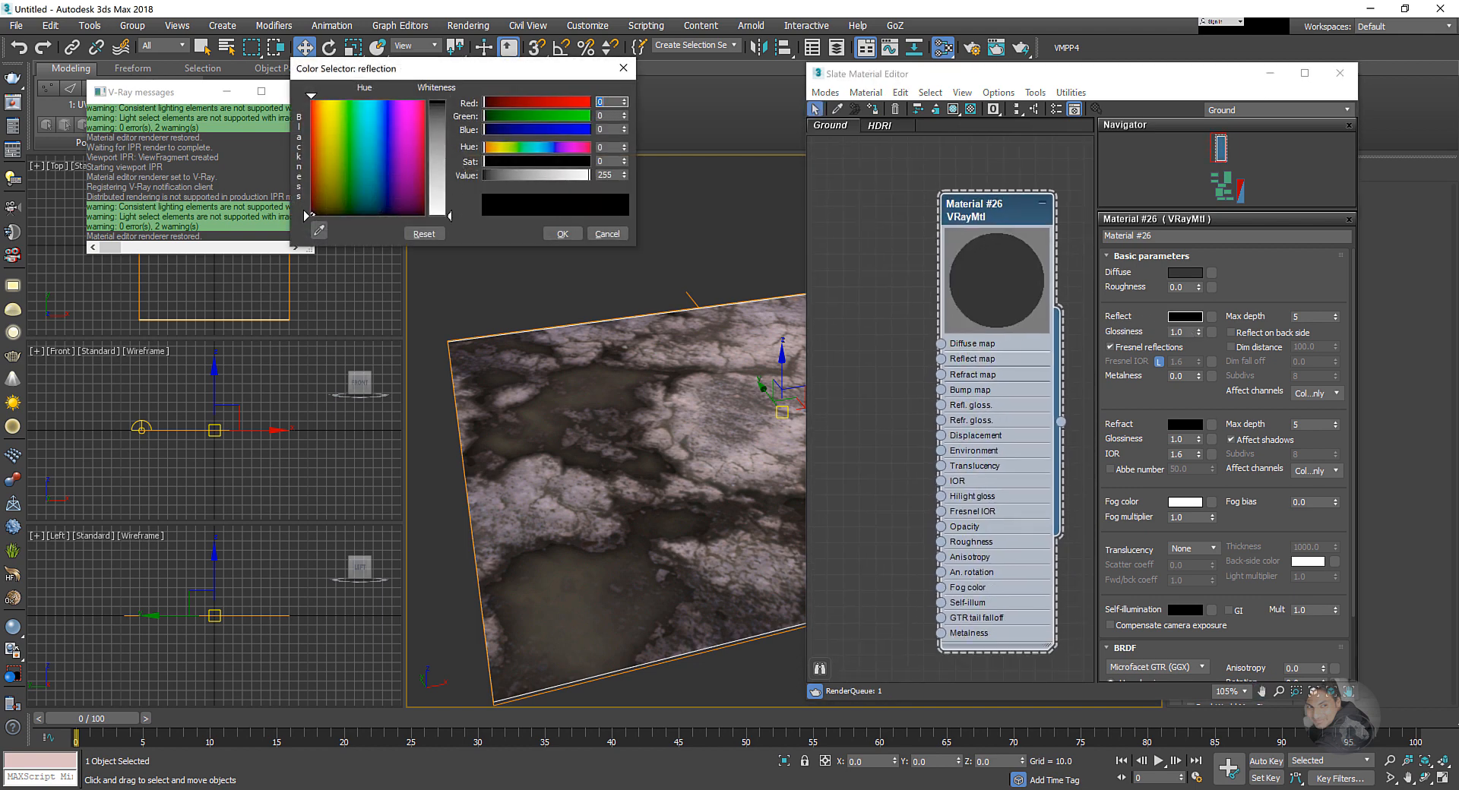
left_click(569, 234)
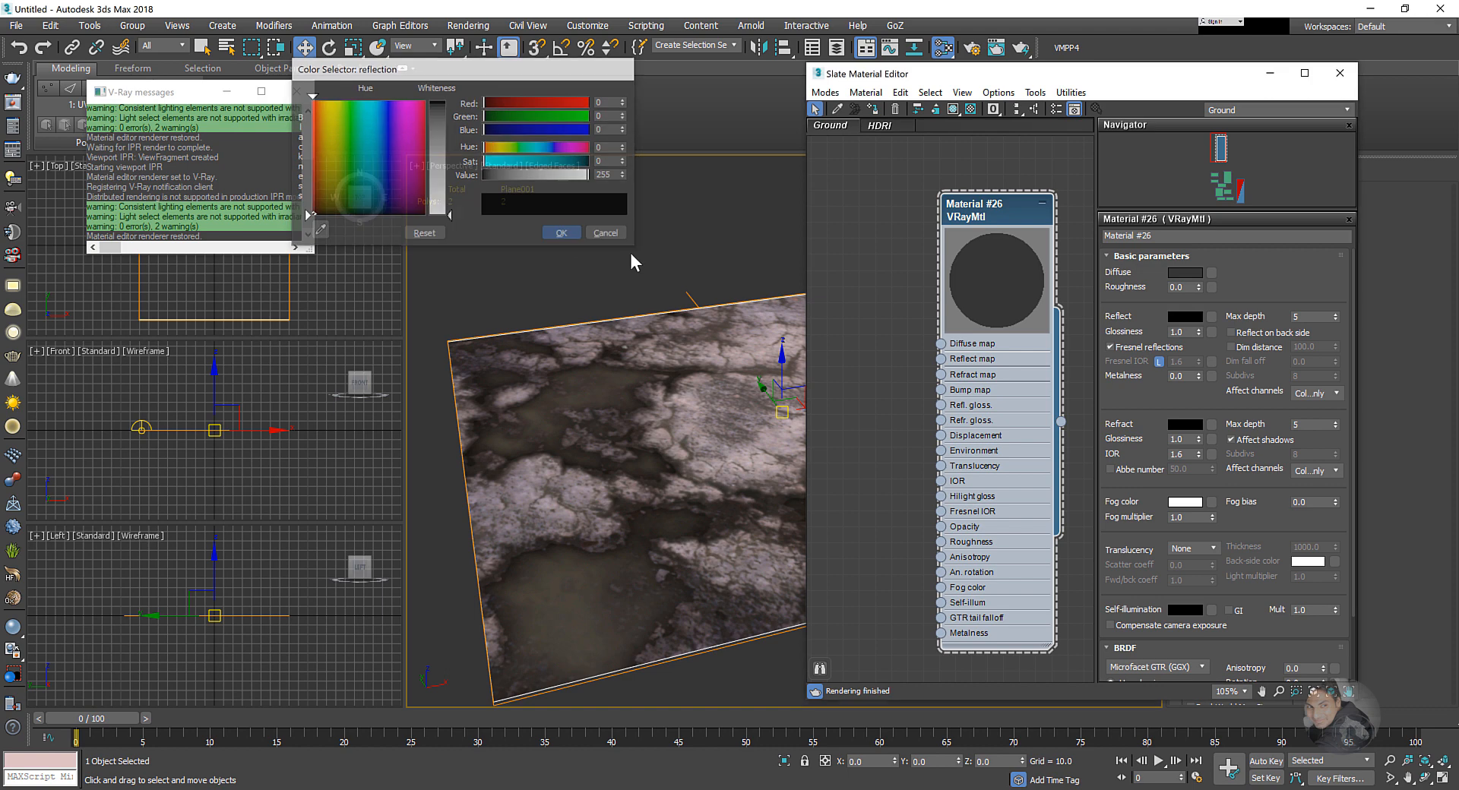
left_click(1182, 320)
left_click_drag(444, 181, 443, 214)
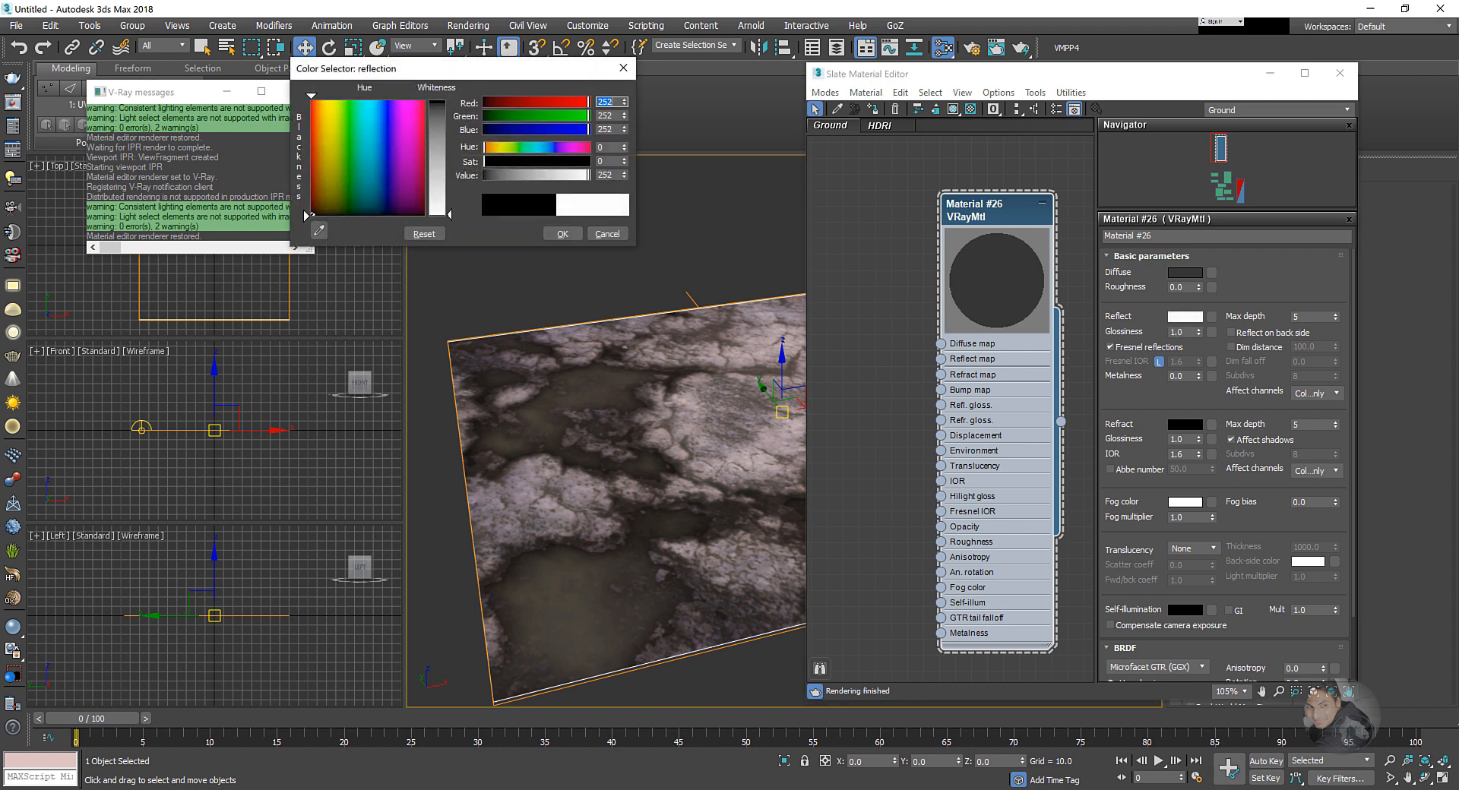
left_click(563, 235)
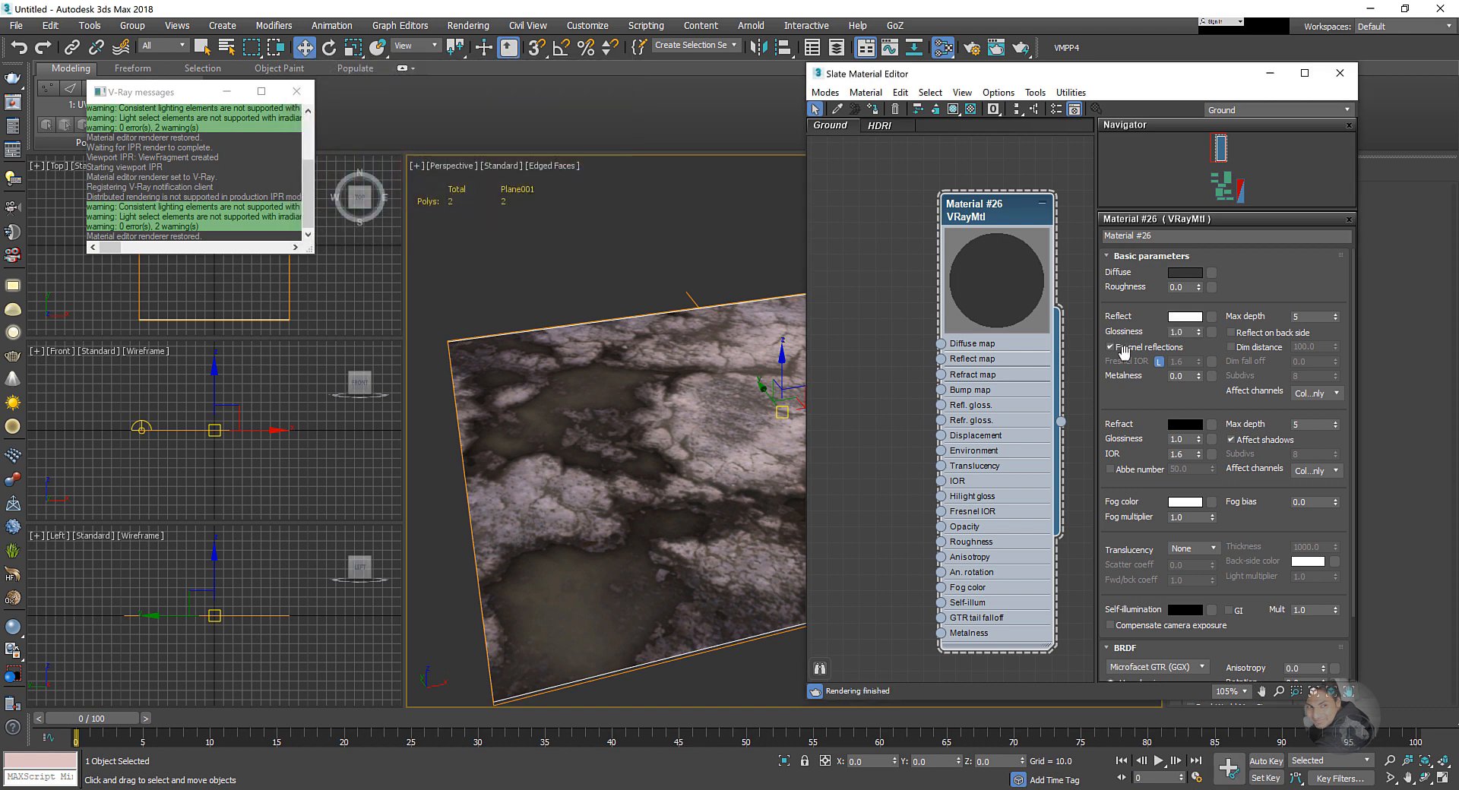
- Set the refraction colour to a near-white of value 242 and show the checkered background in the material preview
left_click(1182, 427)
left_click_drag(438, 149, 440, 210)
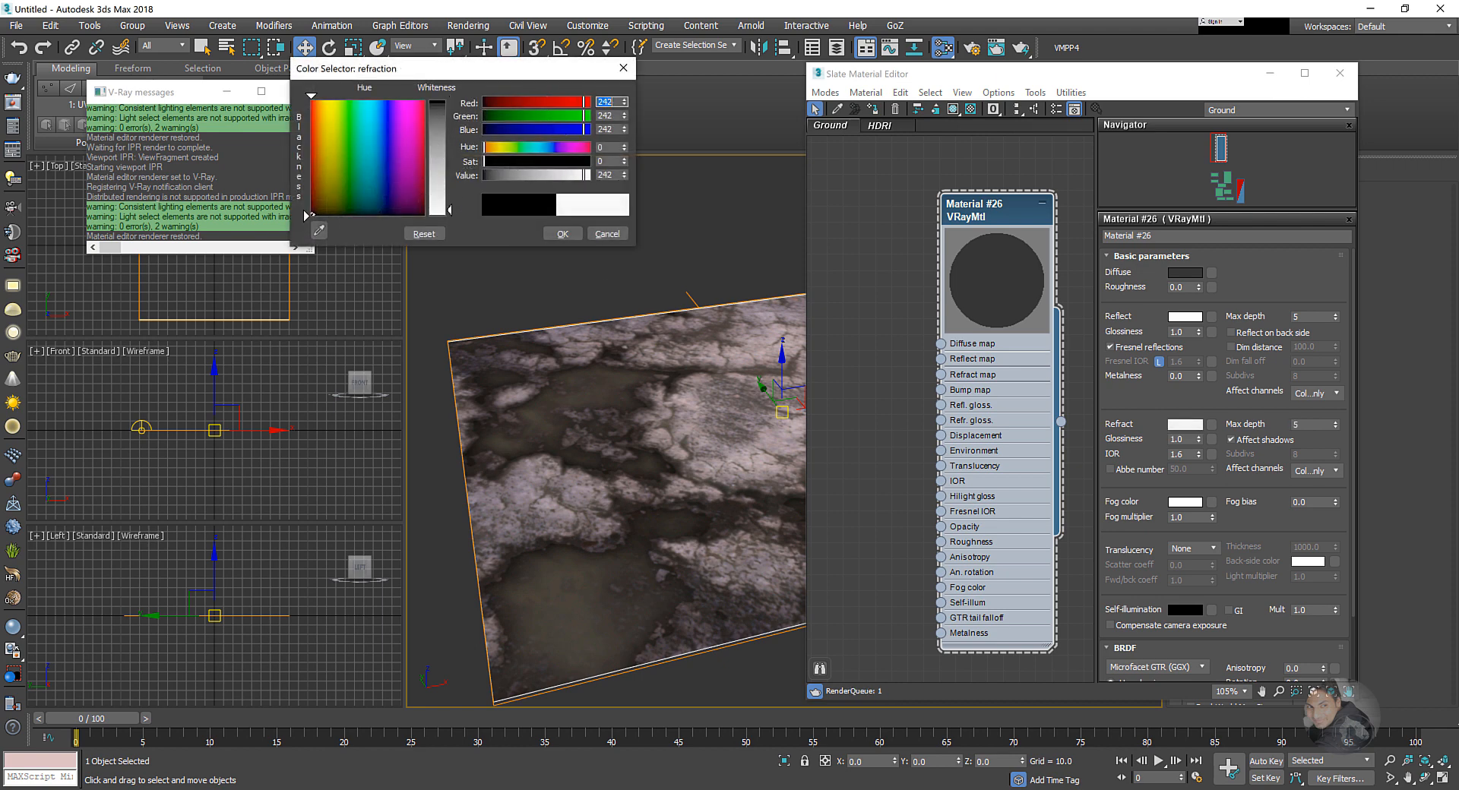
left_click(562, 234)
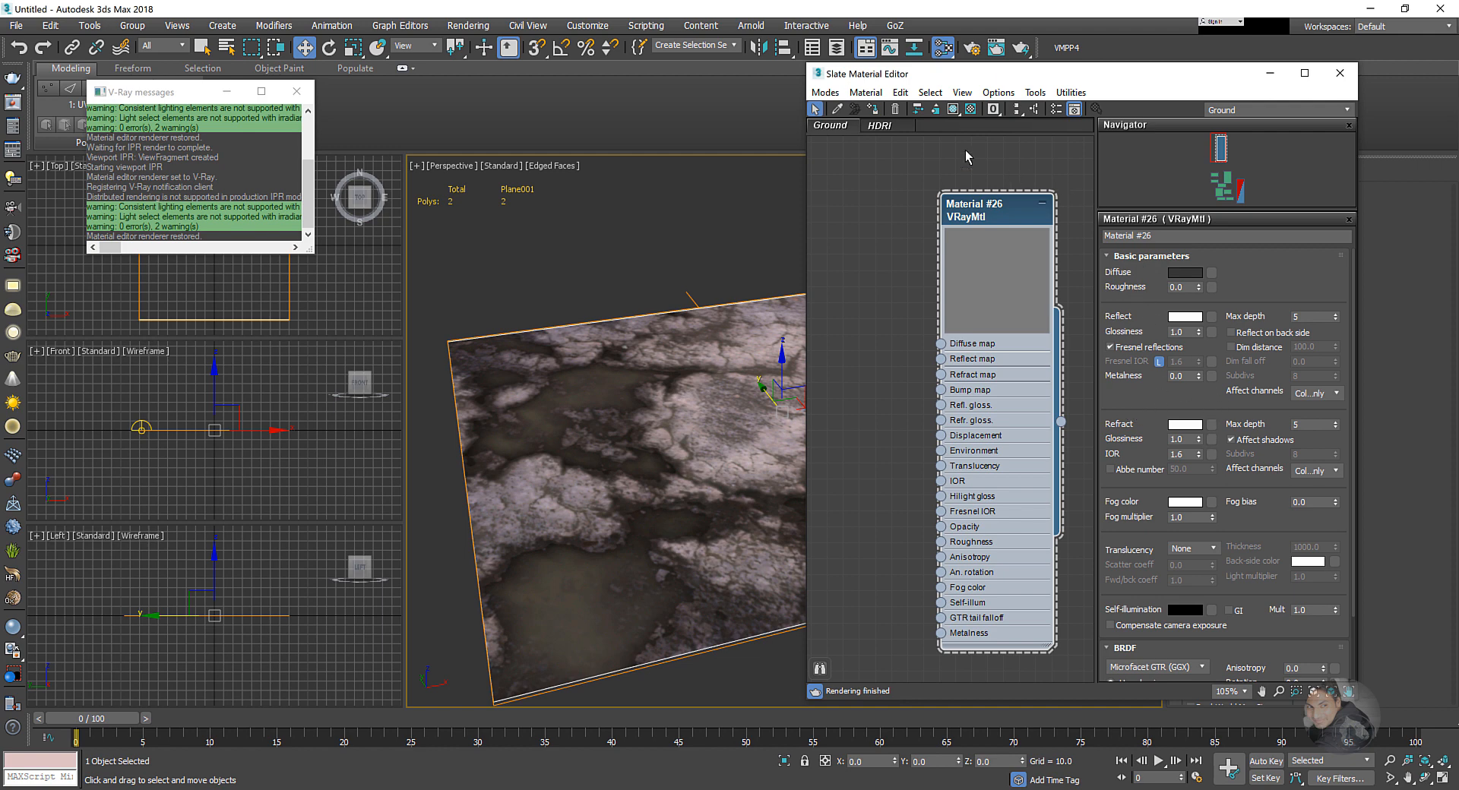
left_click(971, 110)
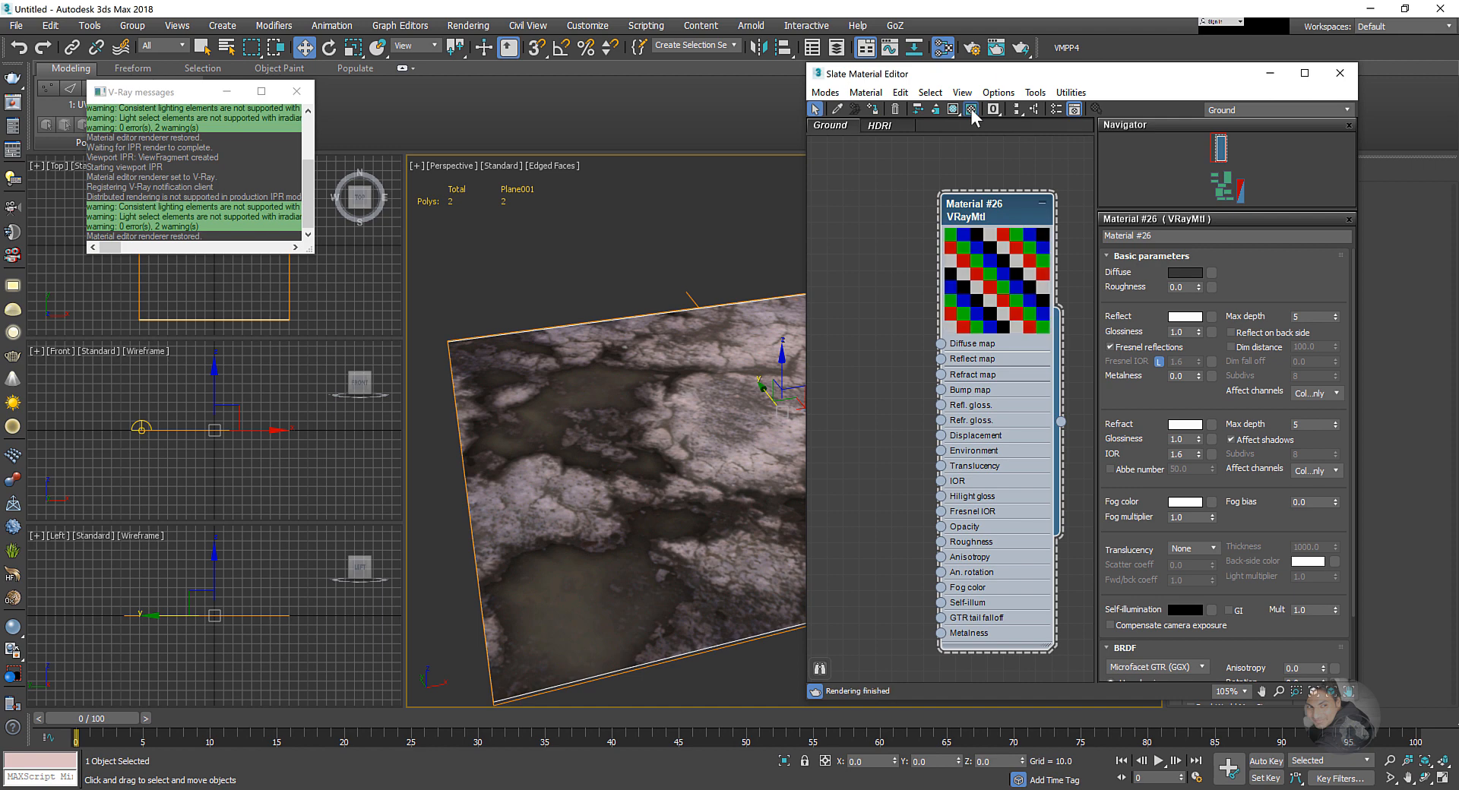
scroll(741, 386, "down", 5)
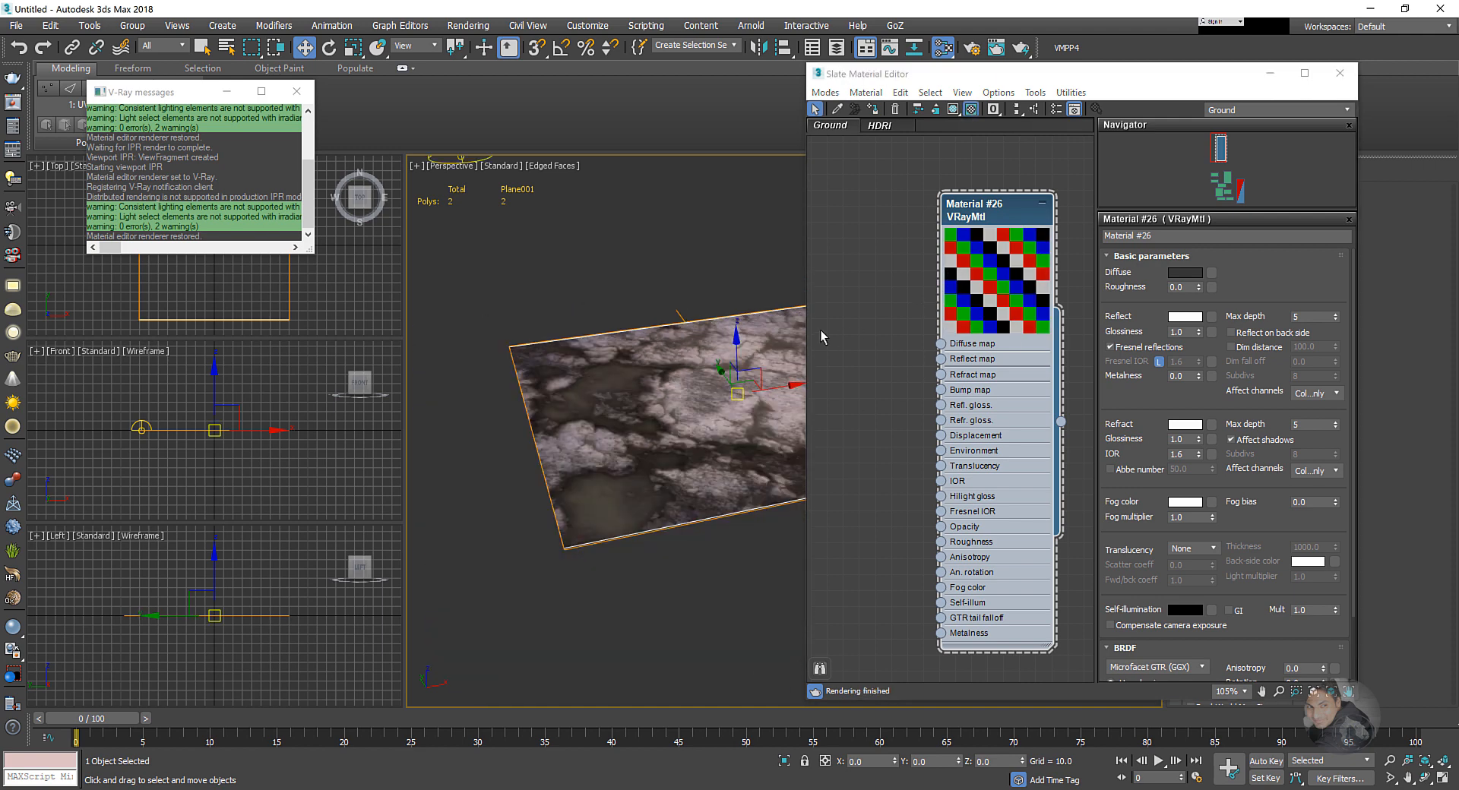
scroll(820, 337, "up", 1)
scroll(713, 357, "up", 4)
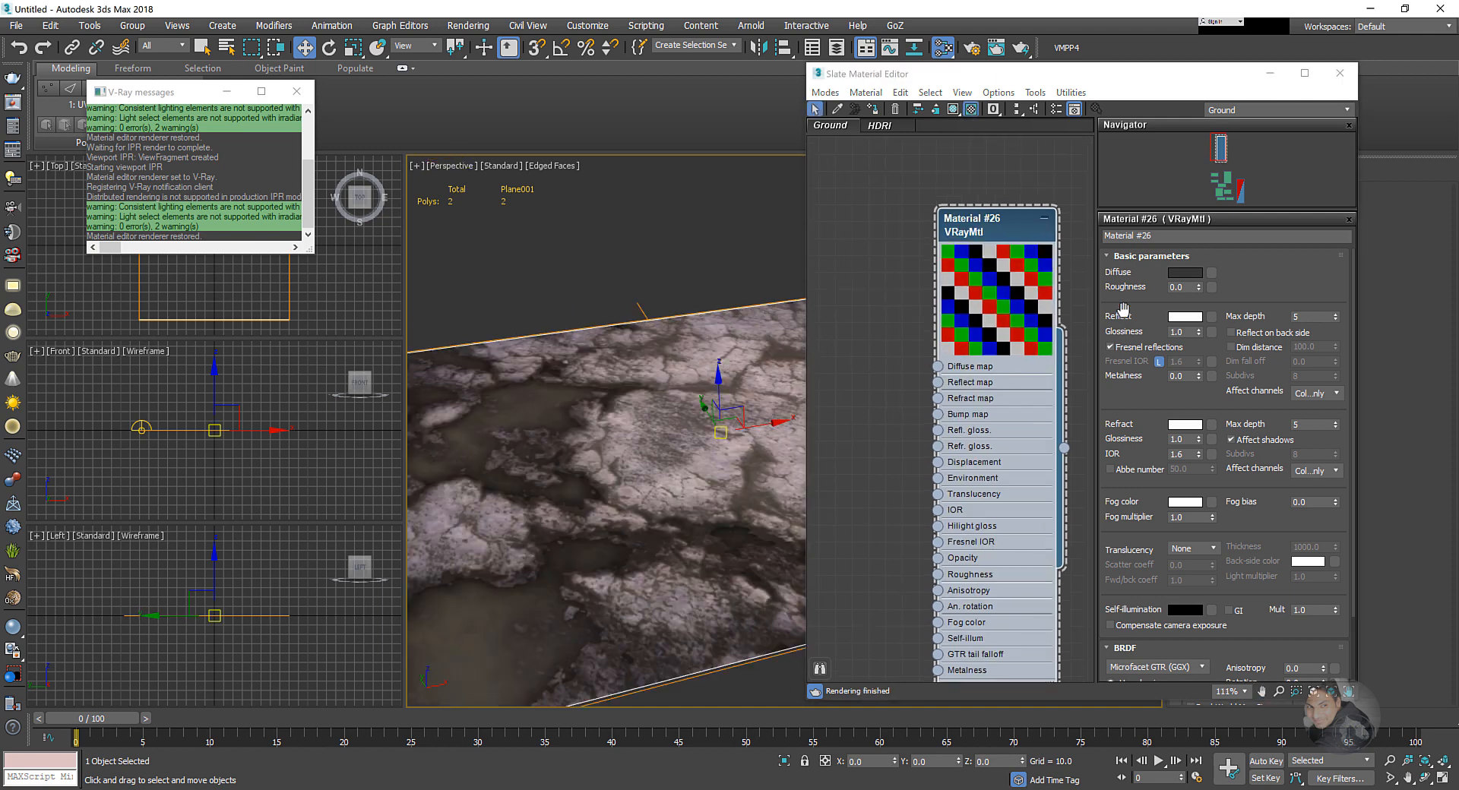
- Check the reflection colour and set the material's reflection glossiness to 0.5
left_click(1184, 316)
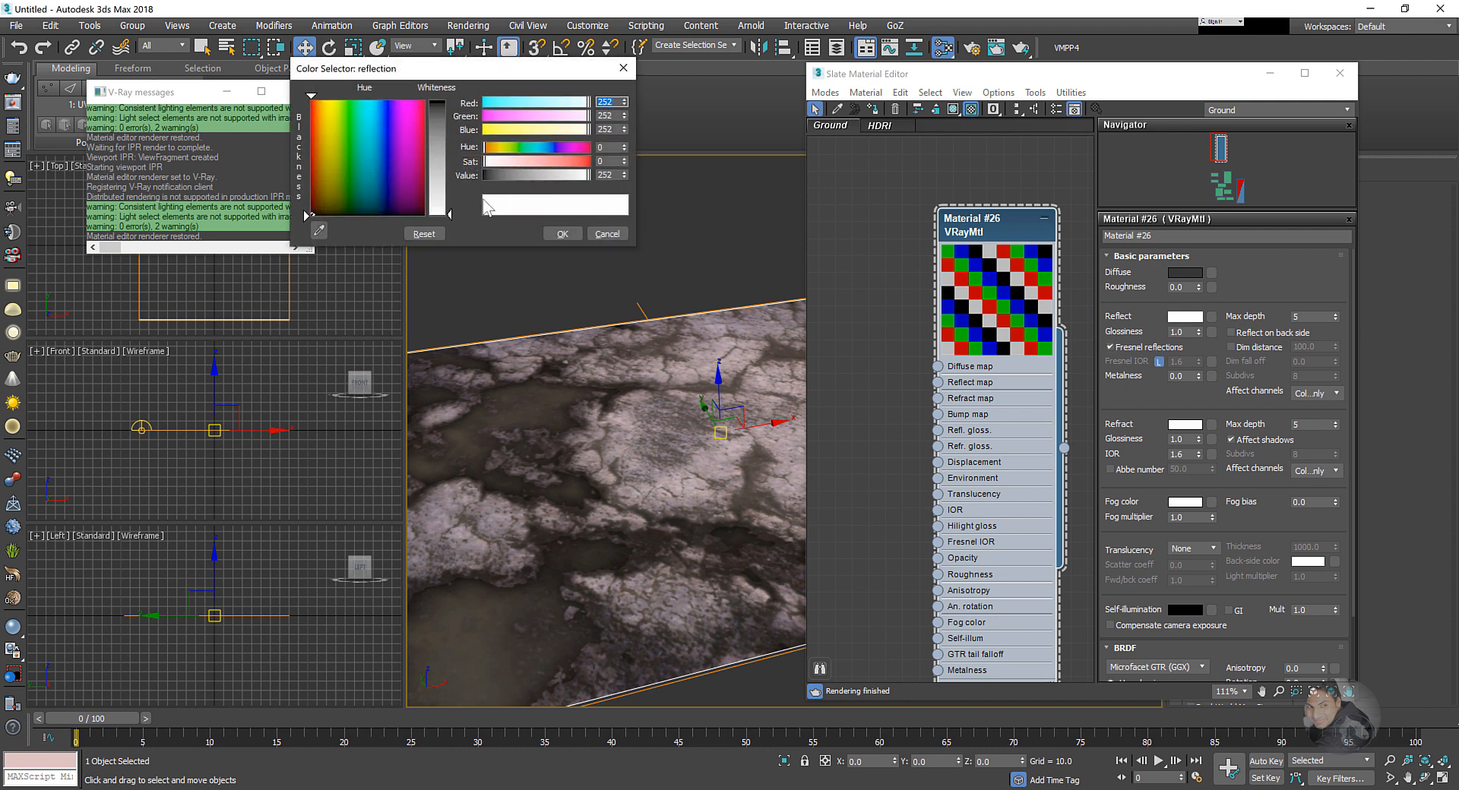
left_click(562, 234)
left_click(1186, 332)
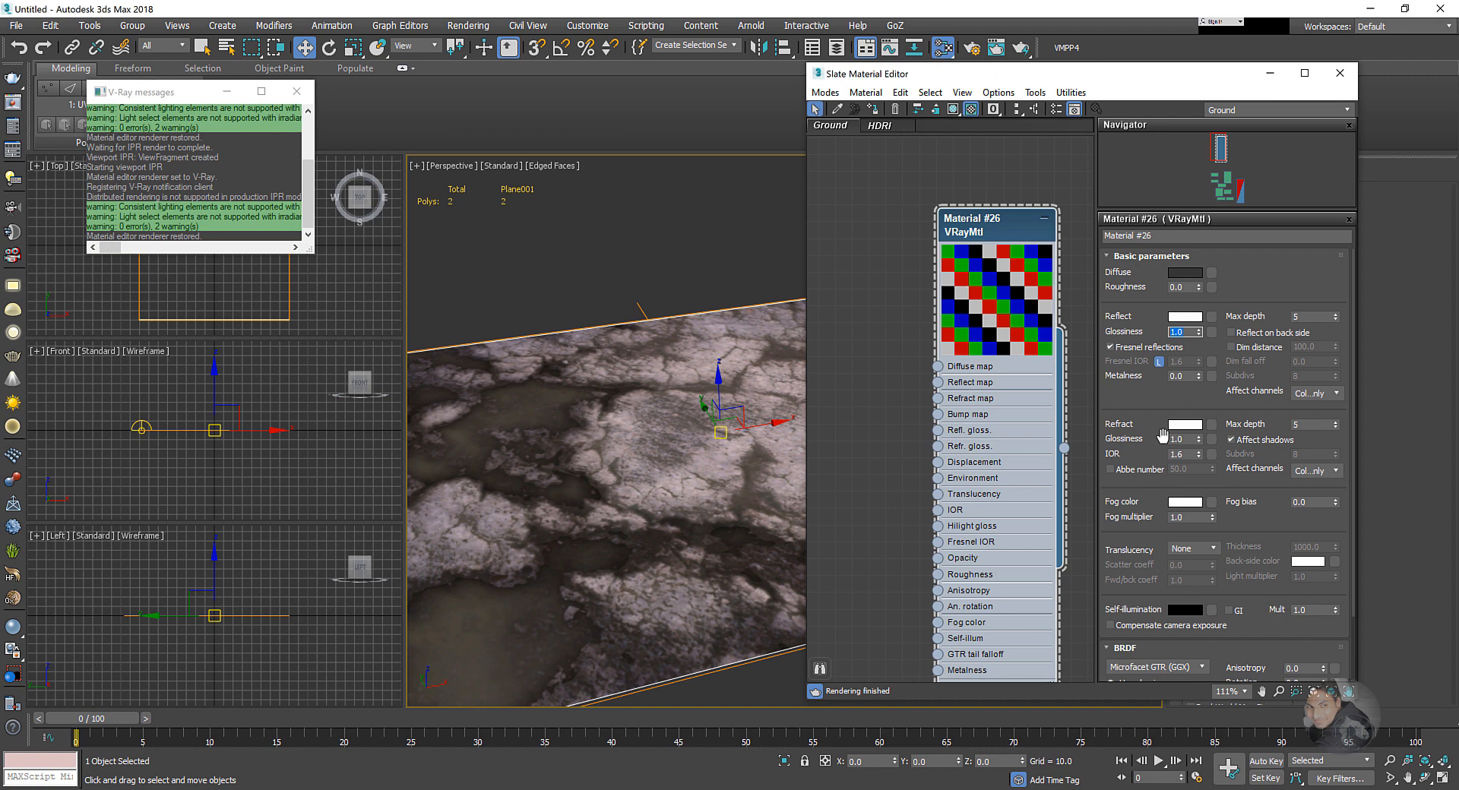
type("0.5")
key("Return")
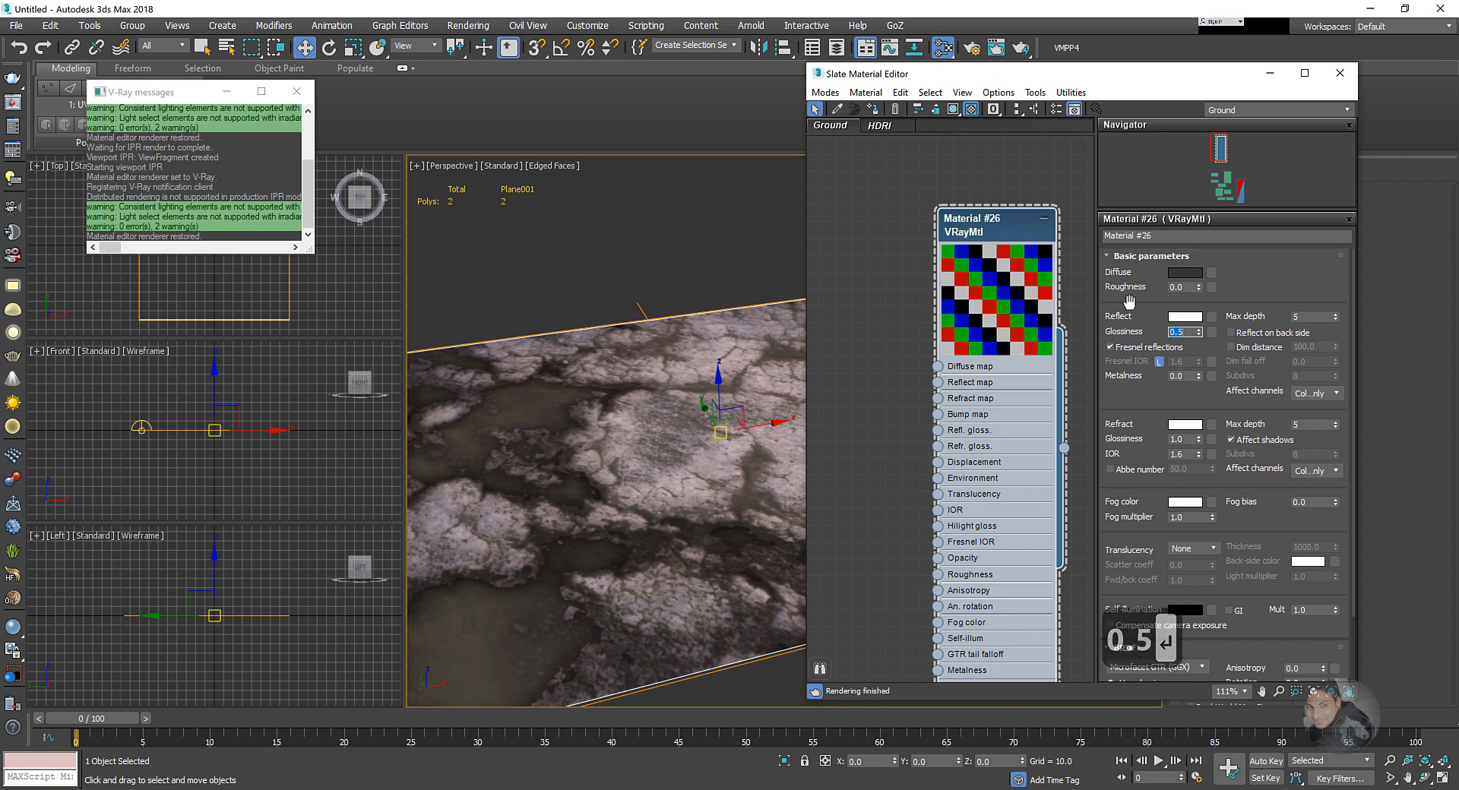
scroll(956, 265, "up", 3)
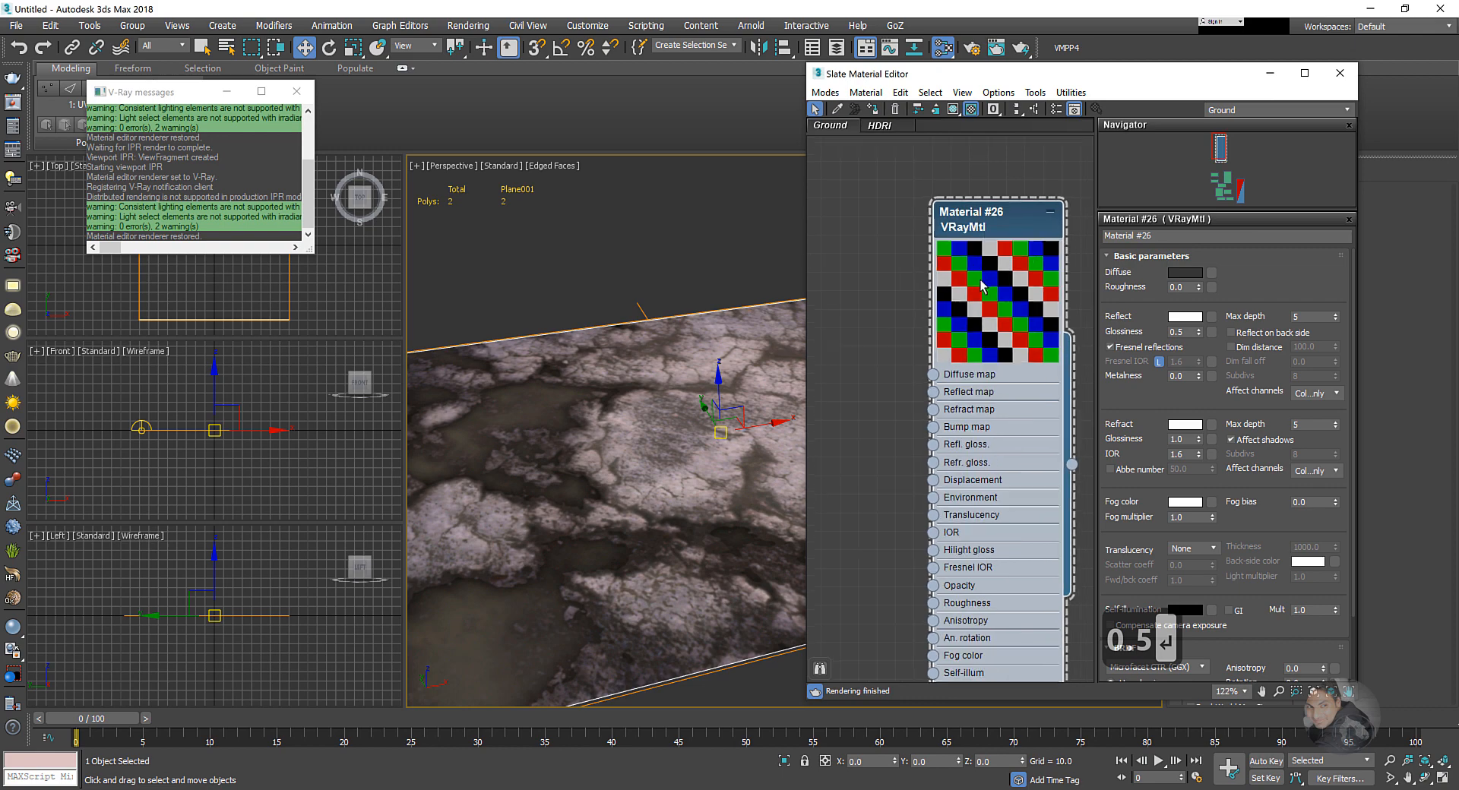
scroll(983, 290, "down", 2)
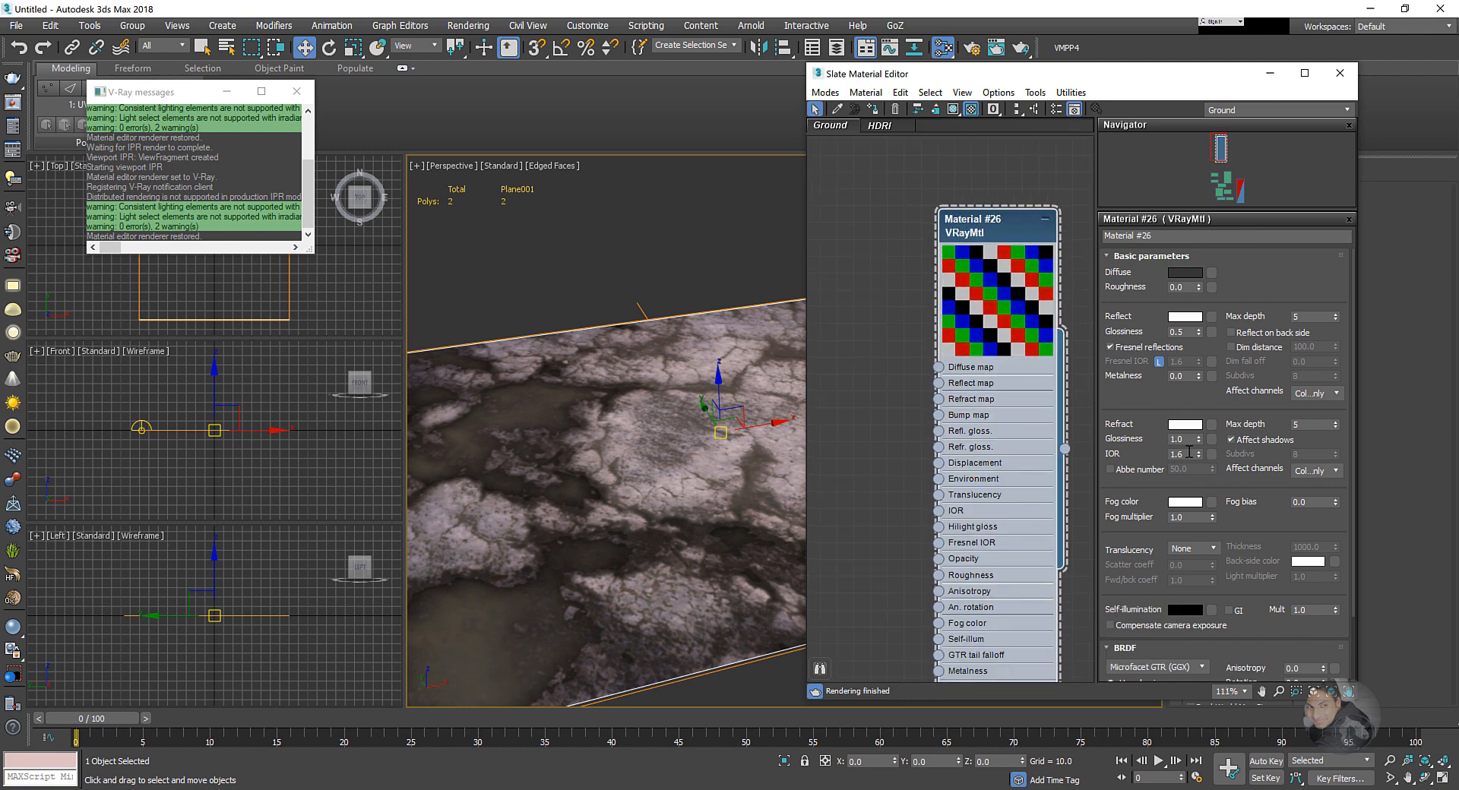
- Set the material's refraction IOR to 1.381
double_click(1186, 458)
type("1.")
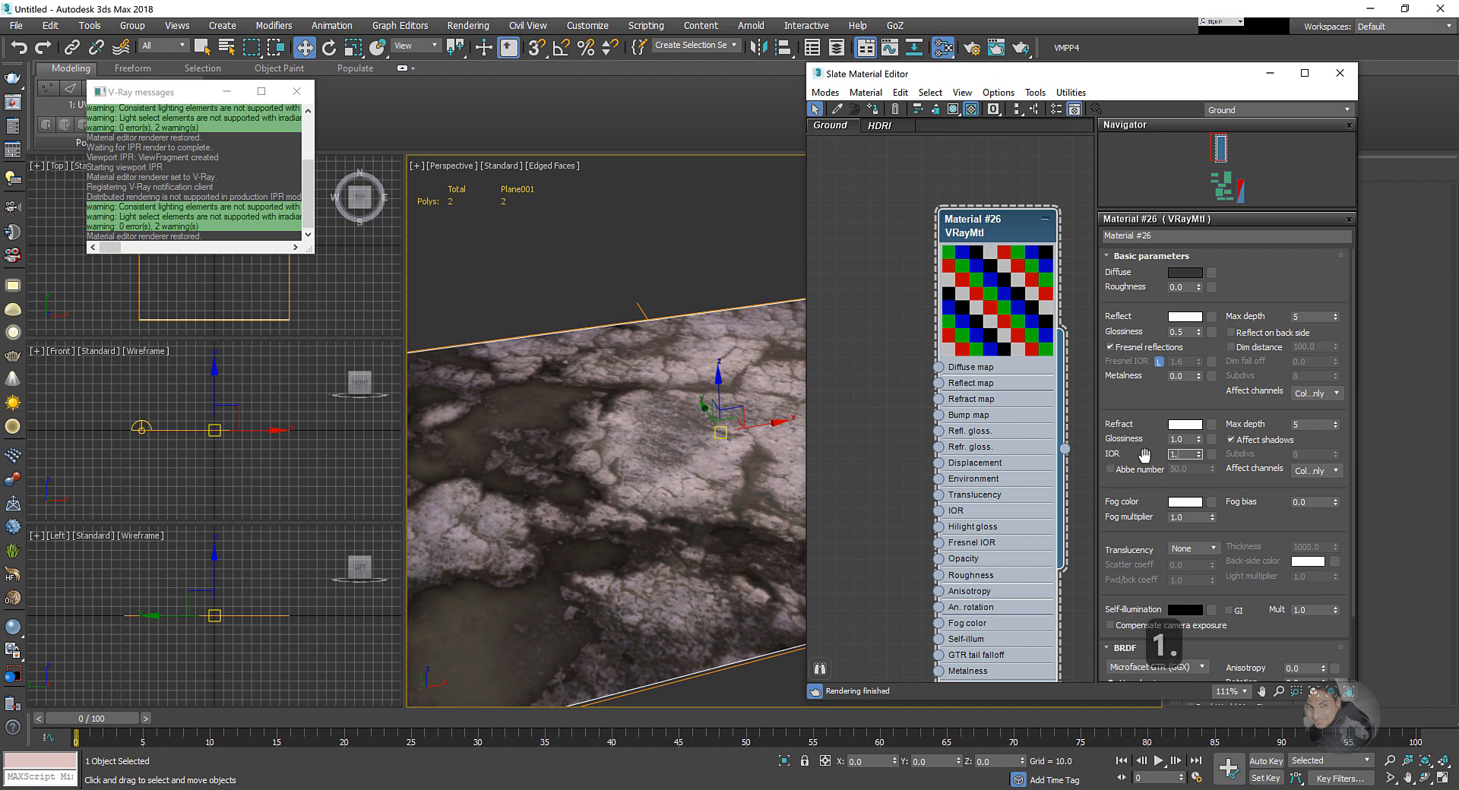
type("3")
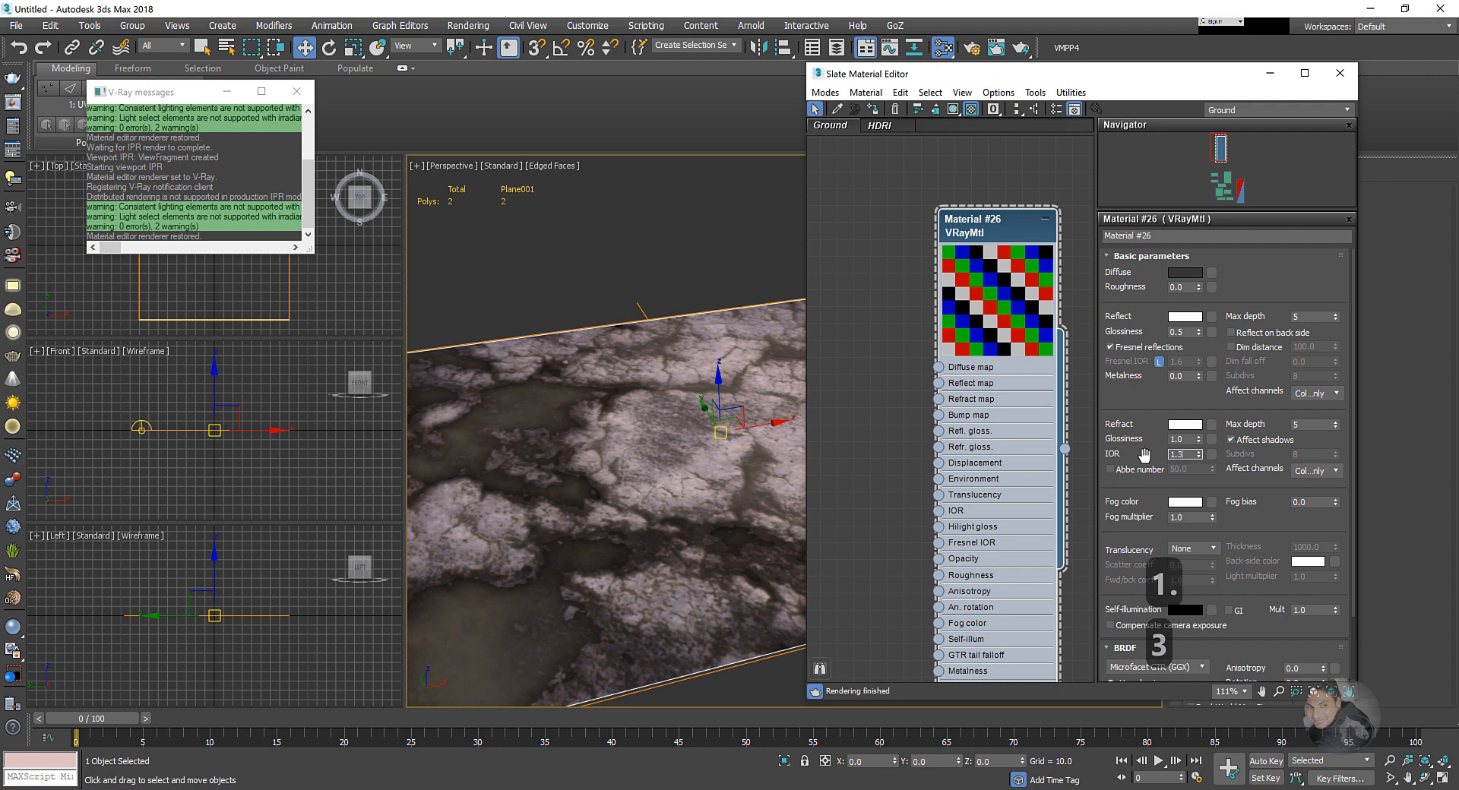
key("BackSpace")
type("381")
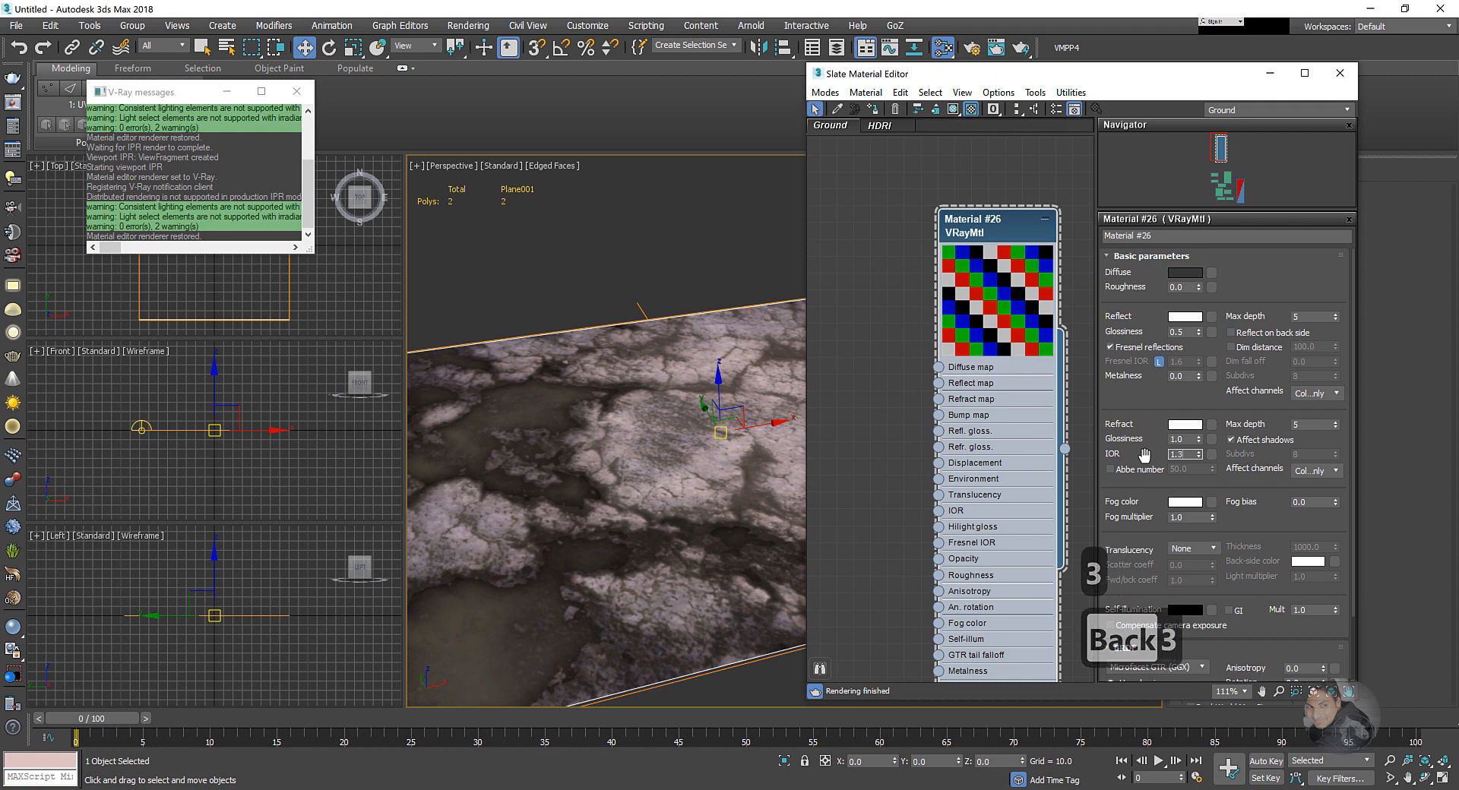
key("Return")
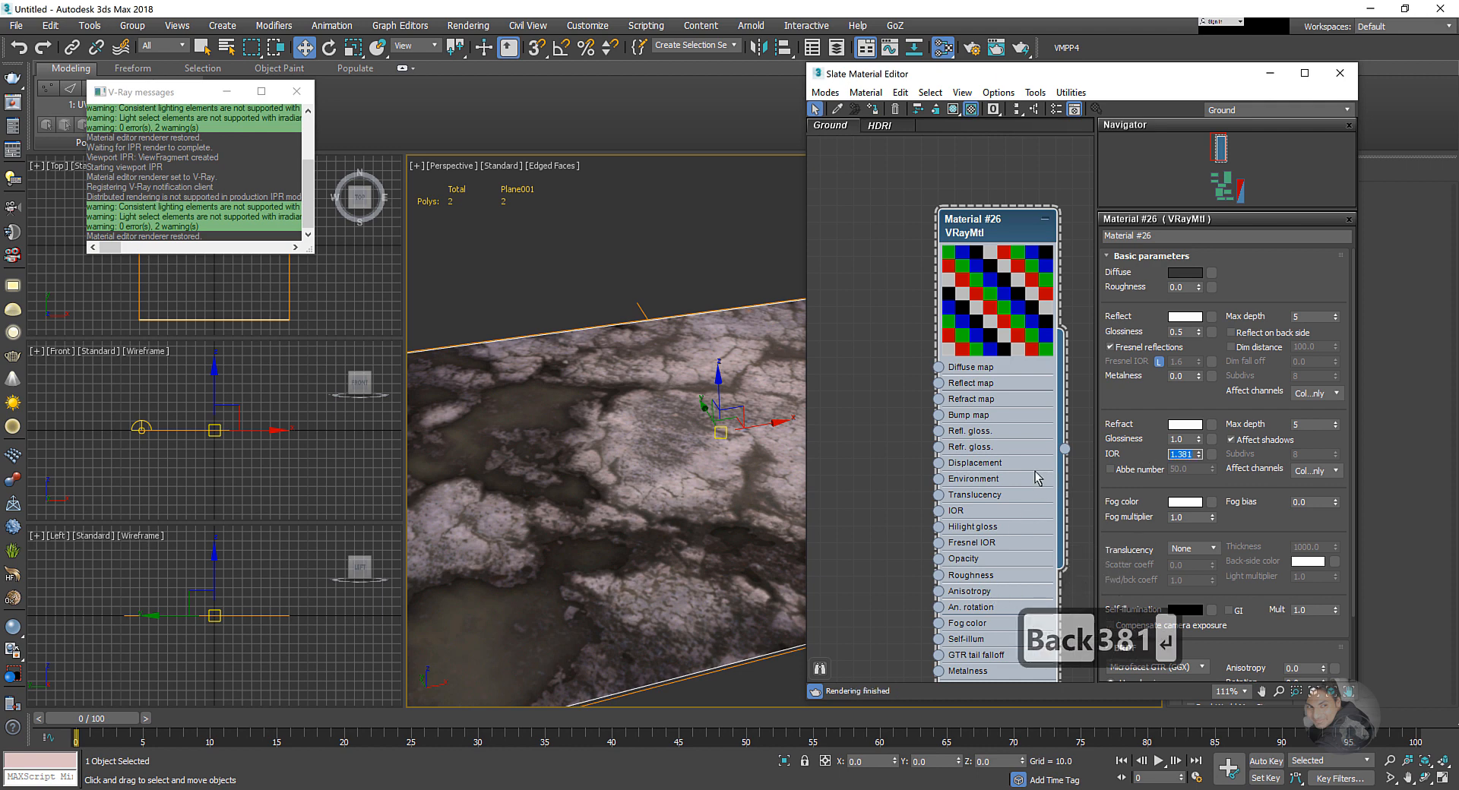
left_click_drag(1191, 455, 1148, 458)
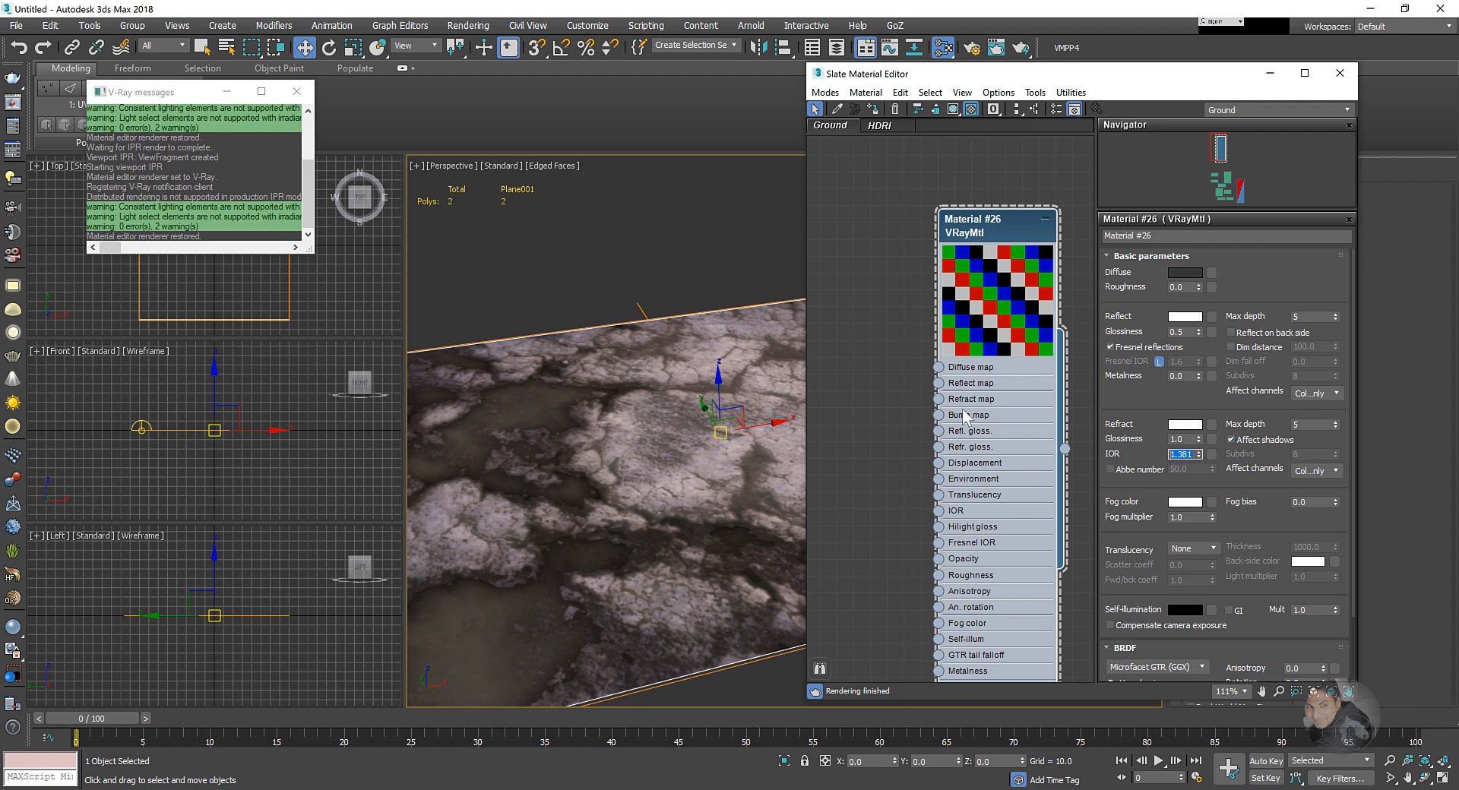
- Set the new material's diffuse colour to pure black
middle_click_drag(963, 363, 961, 389)
left_click(1185, 273)
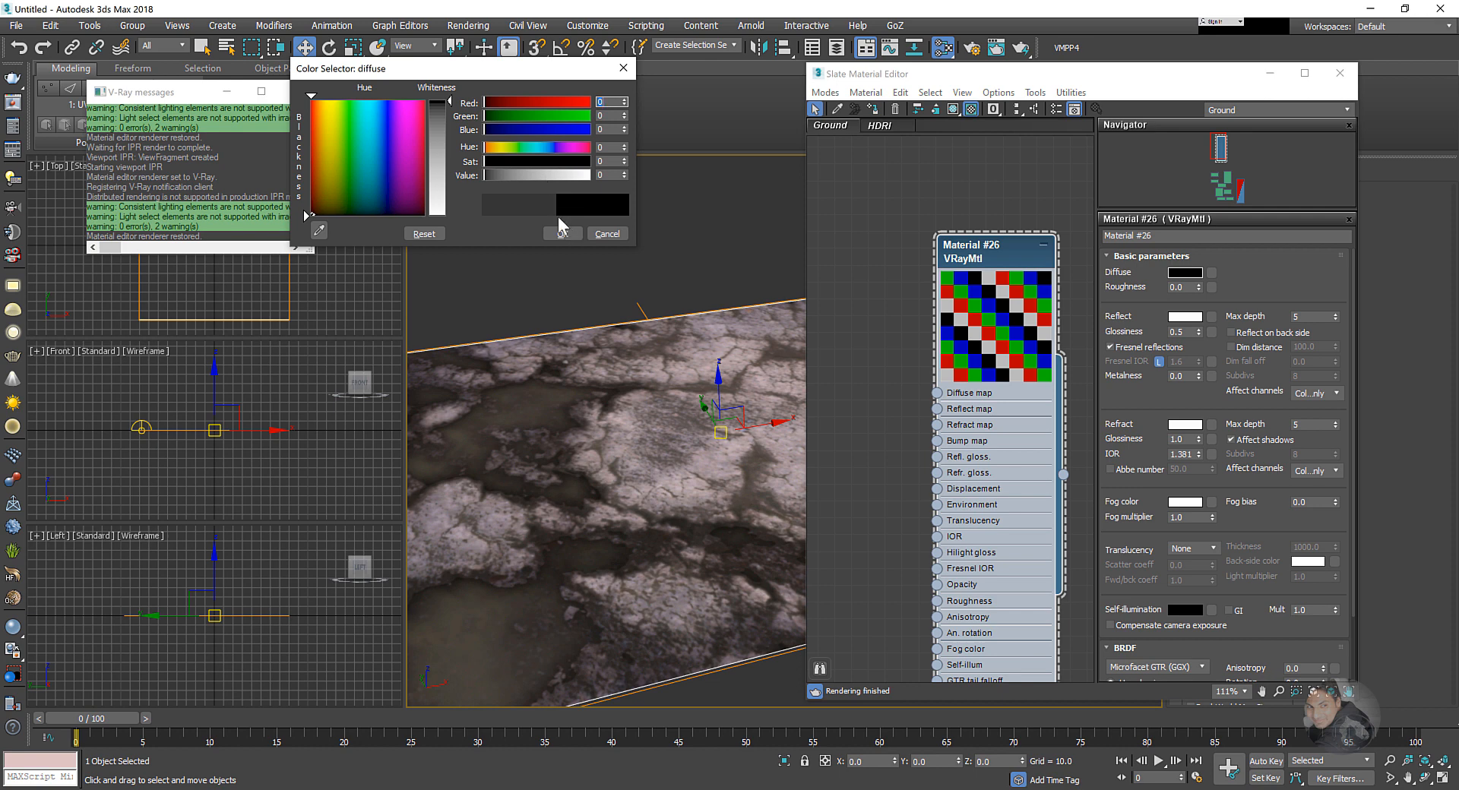
mouse_move(448, 155)
left_mouse_down()
mouse_move(446, 216)
mouse_move(447, 94)
left_mouse_up()
left_click(561, 233)
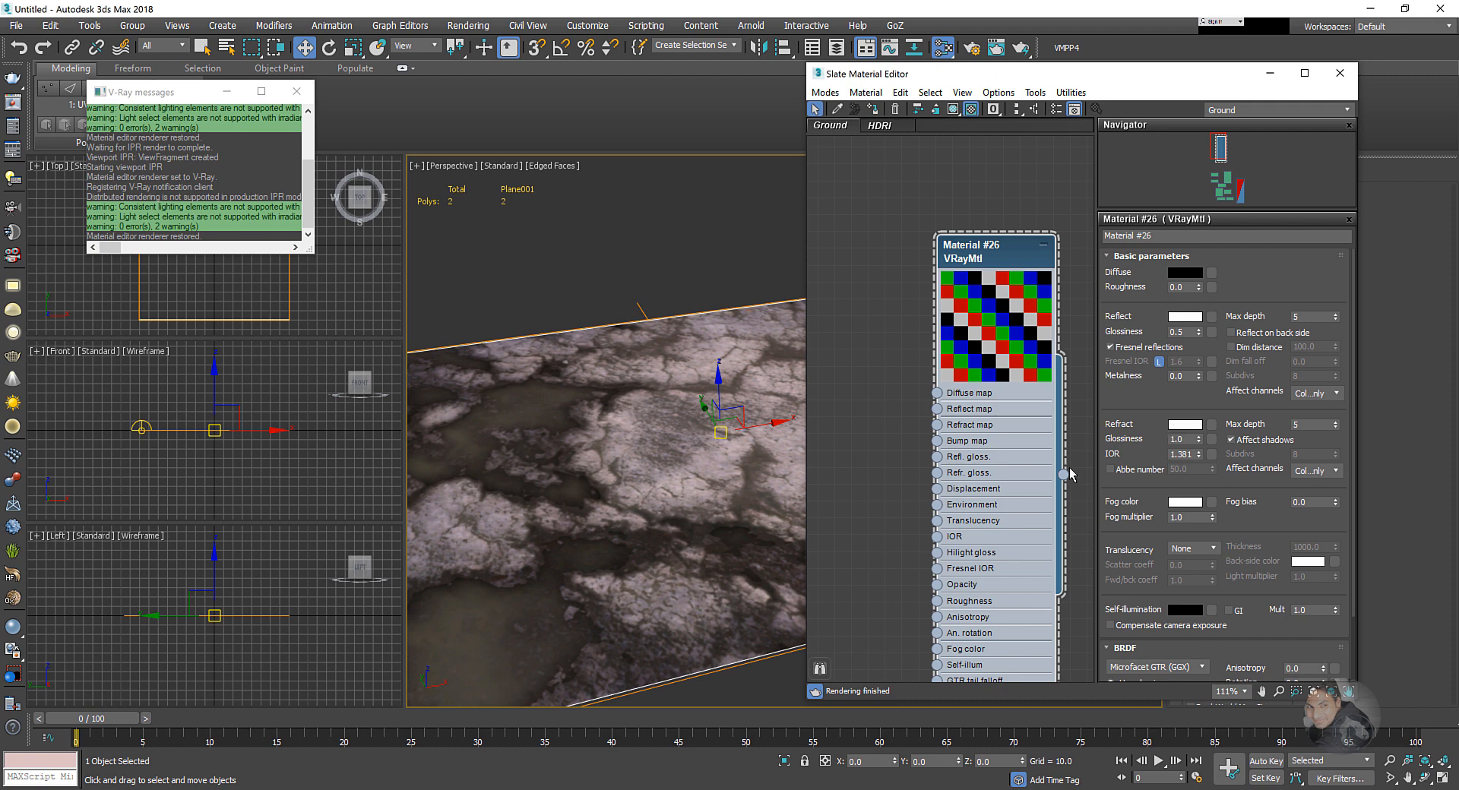
- Close the V-Ray messages window and create a second plane covering the full extent of the ground plane
scroll(698, 461, "down", 5)
scroll(688, 438, "up", 3)
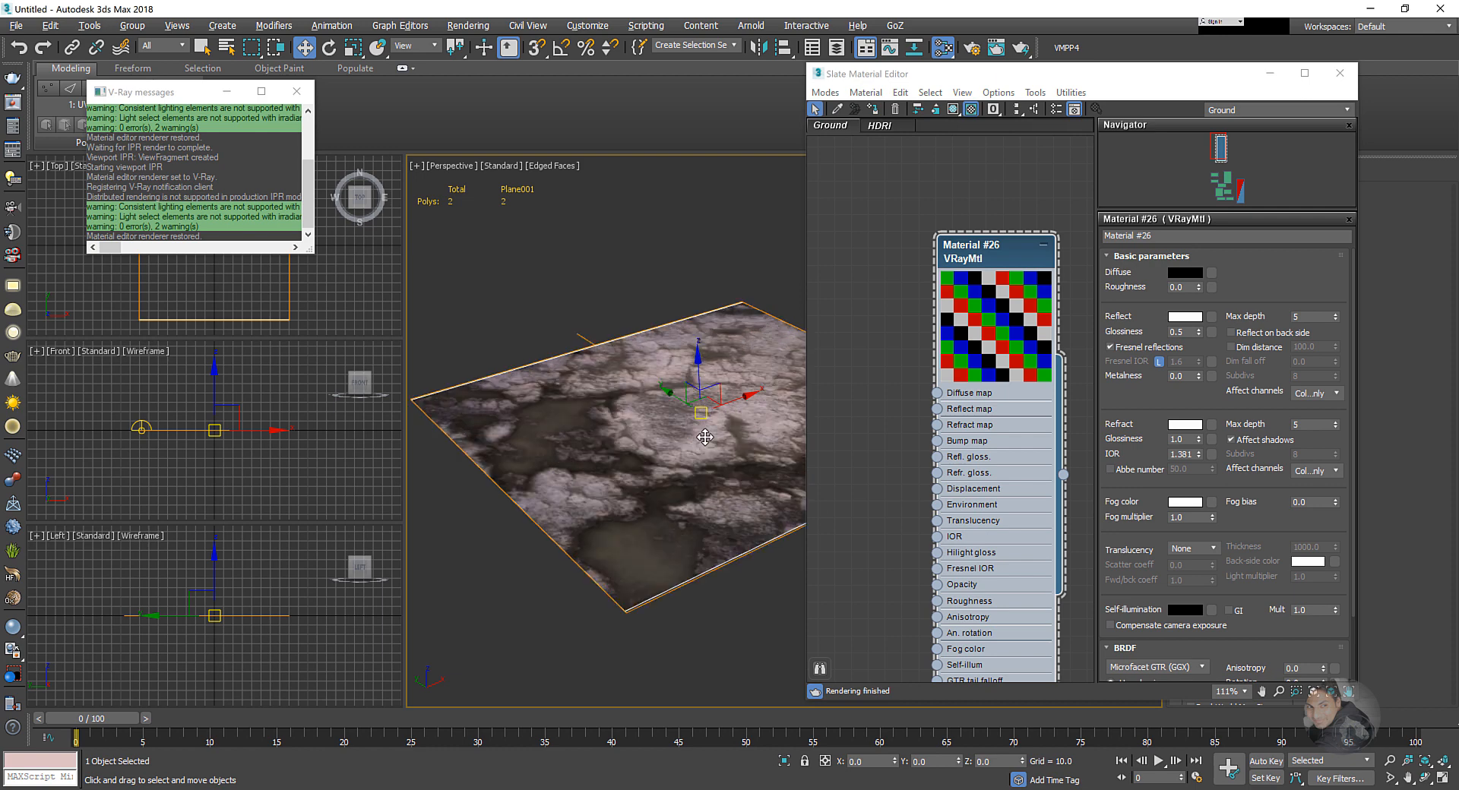
scroll(687, 437, "down", 2)
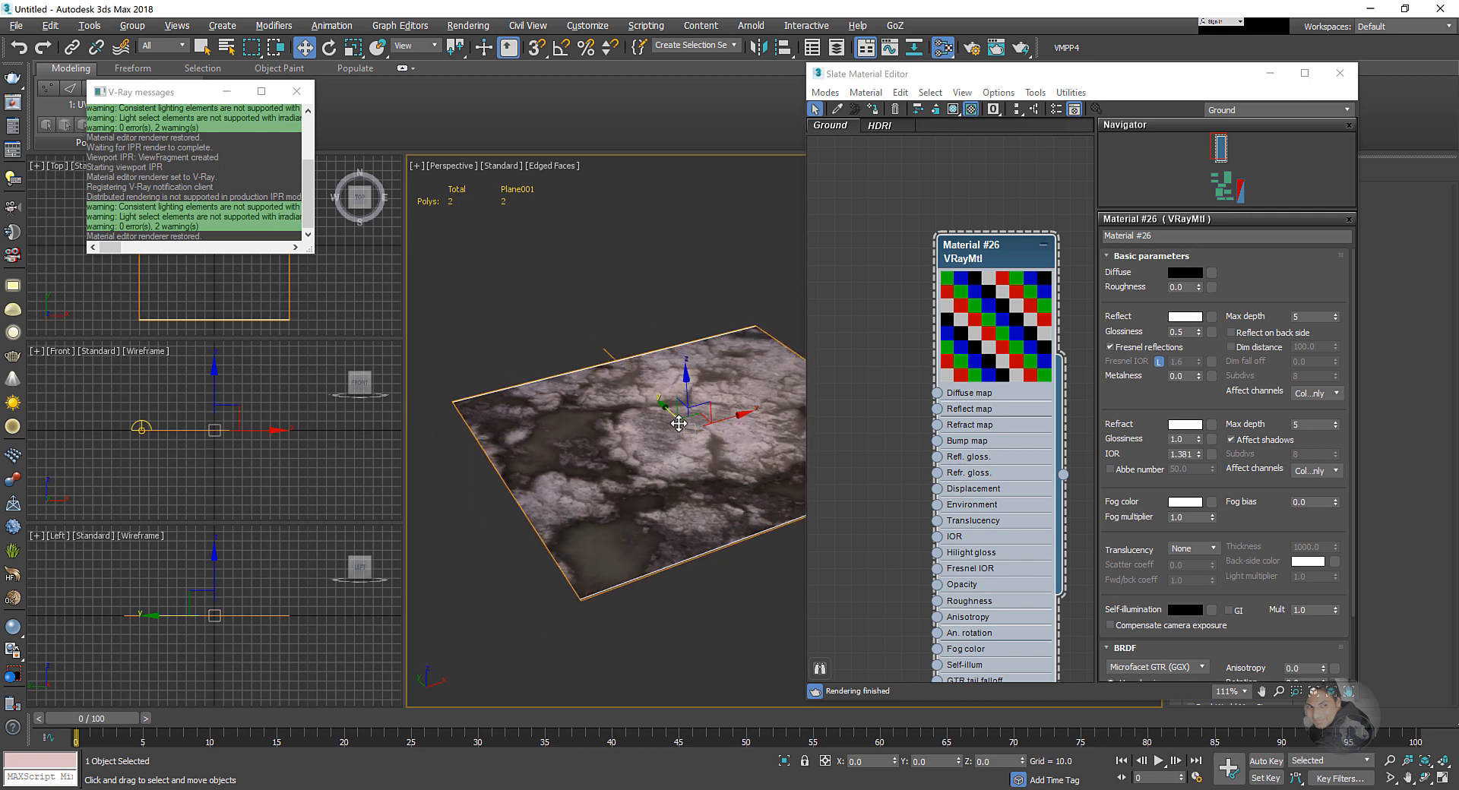
left_click(296, 91)
left_click(654, 309)
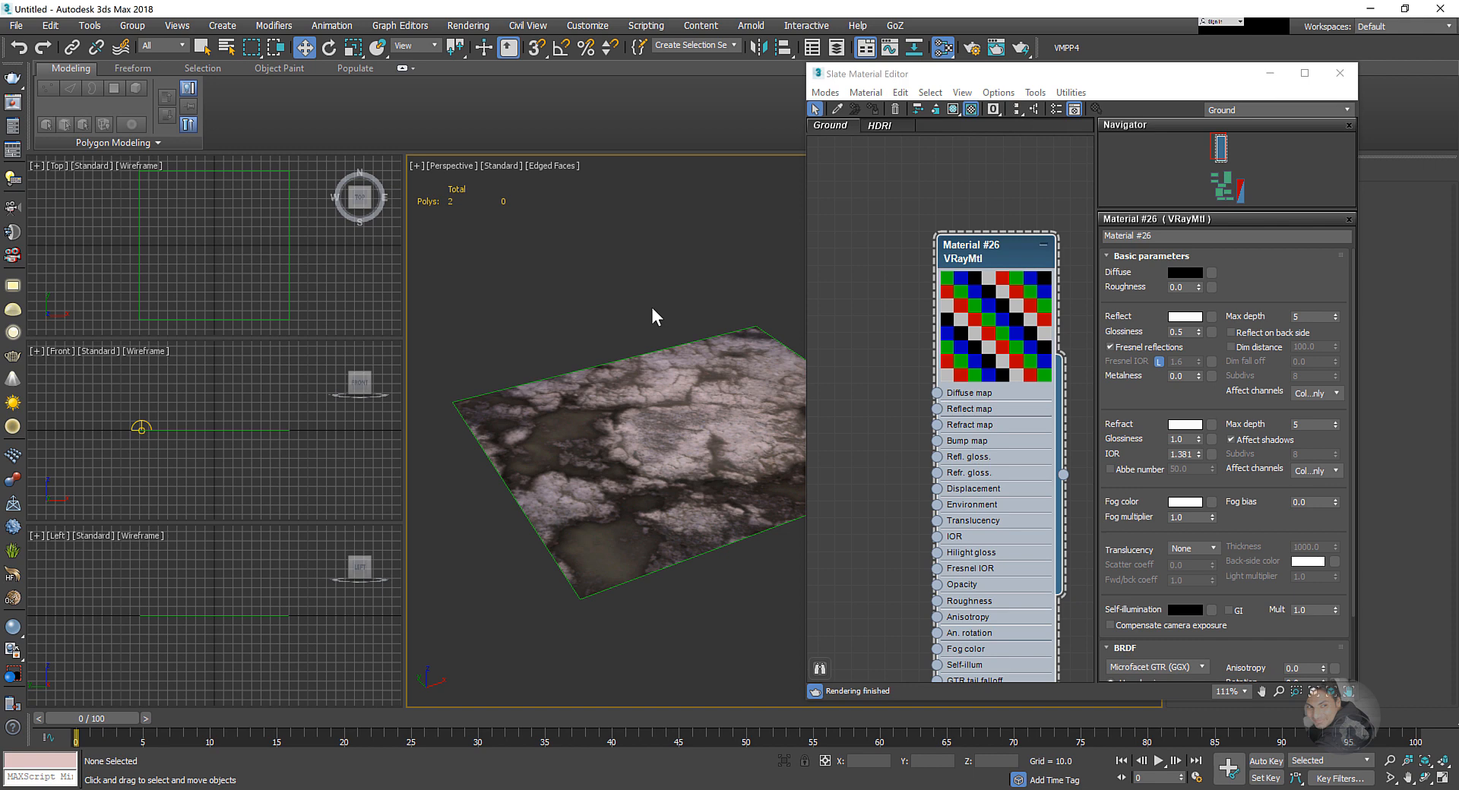
right_click(650, 304)
left_click(666, 271)
left_click_drag(454, 402, 949, 459)
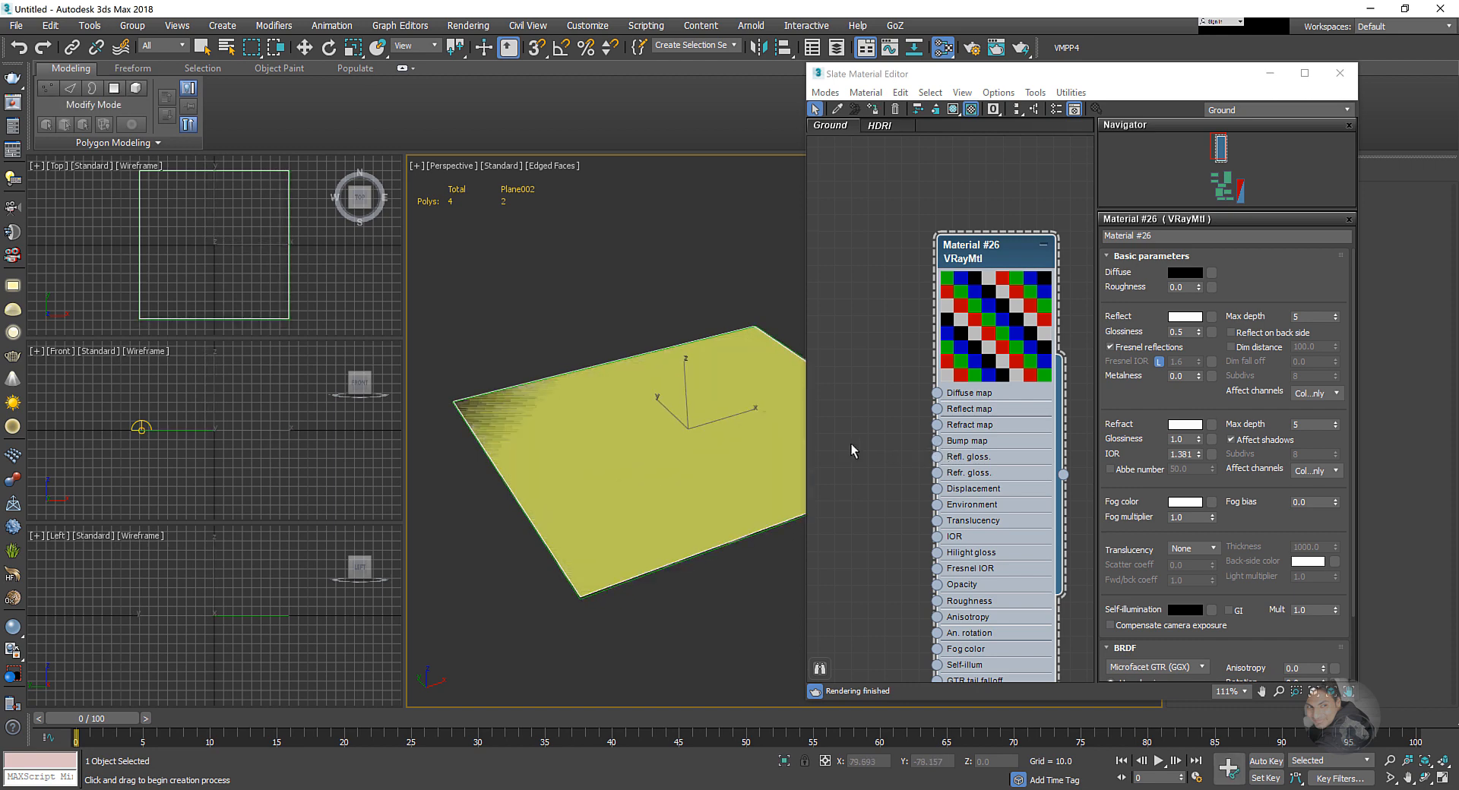
- Raise the new plane to about Z 2.342 and assign Material #26 to it
key("w")
scroll(661, 436, "up", 5)
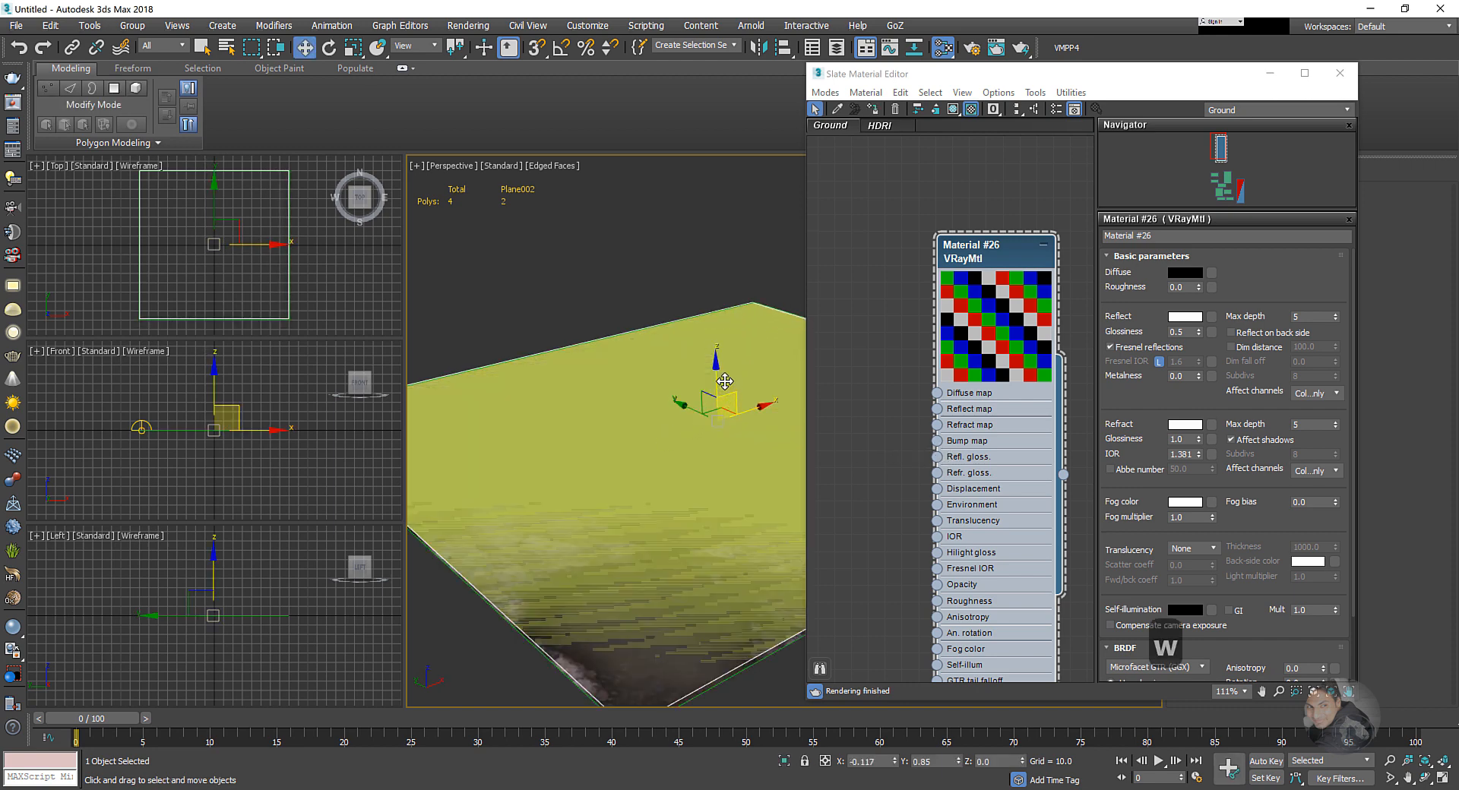
left_click_drag(724, 381, 716, 366)
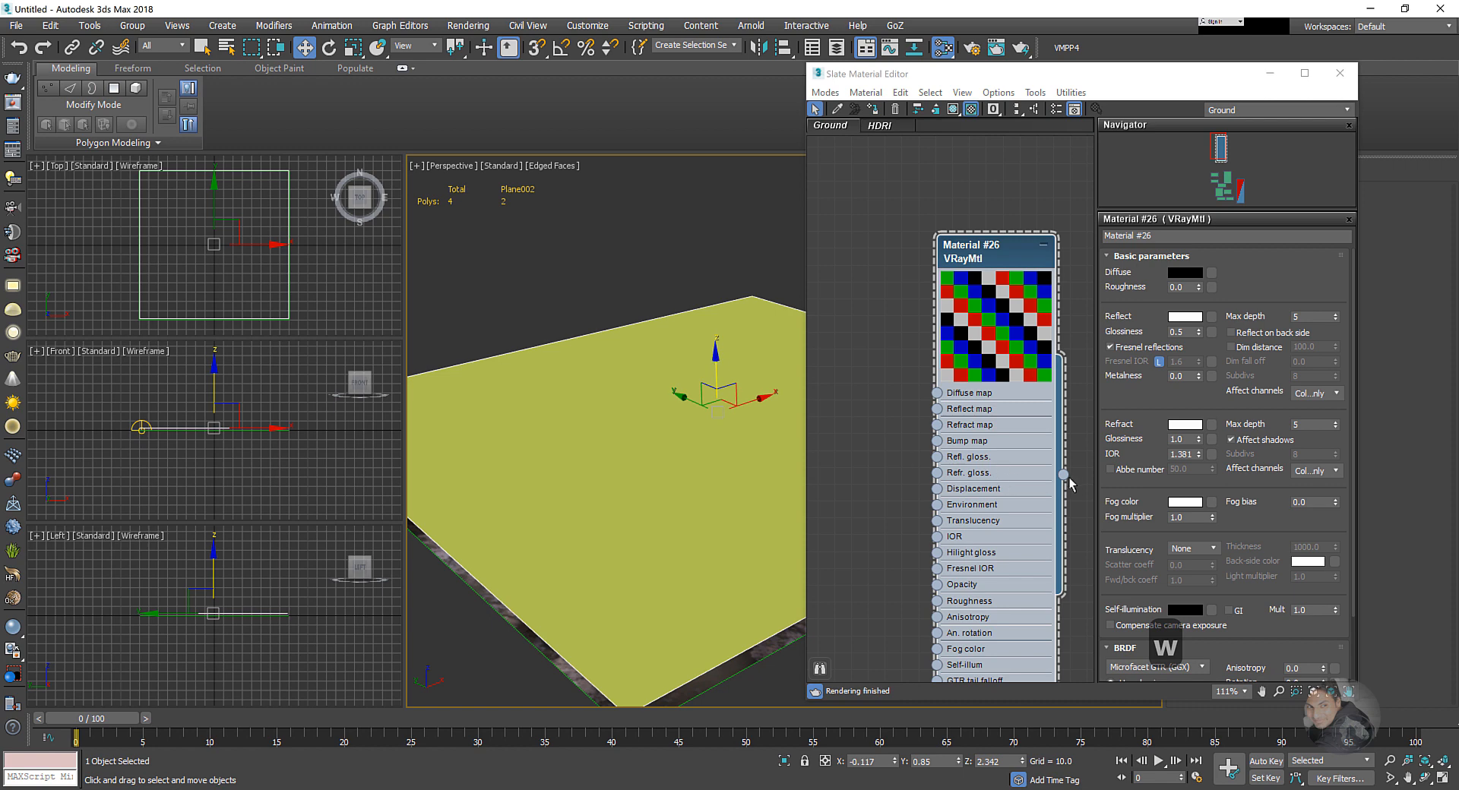
left_click_drag(1062, 475, 695, 482)
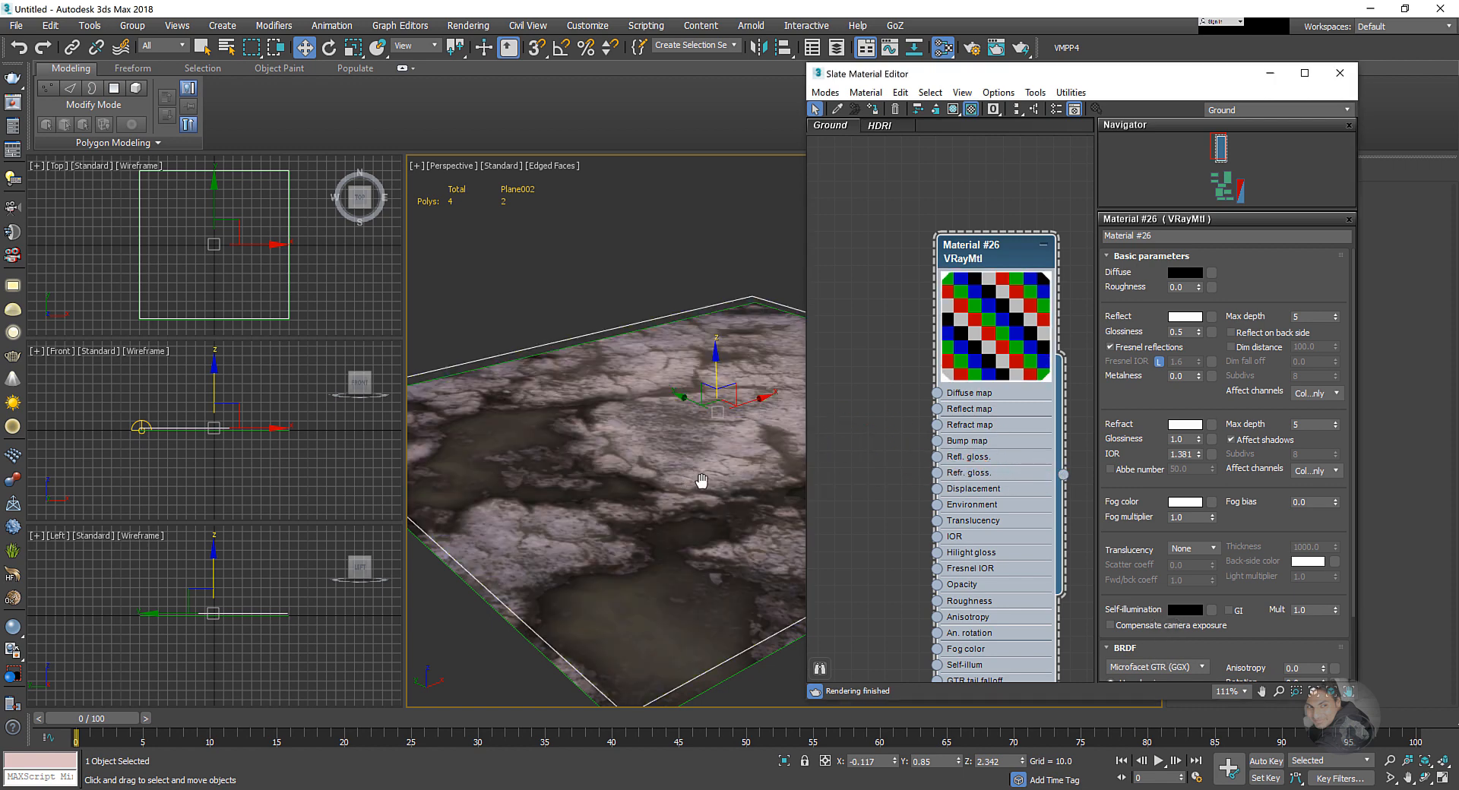
- Select all scene objects and set their object colour to black, keeping the material editor clear of the perspective view
scroll(739, 483, "down", 4)
middle_click_drag(739, 483, 724, 485, "alt")
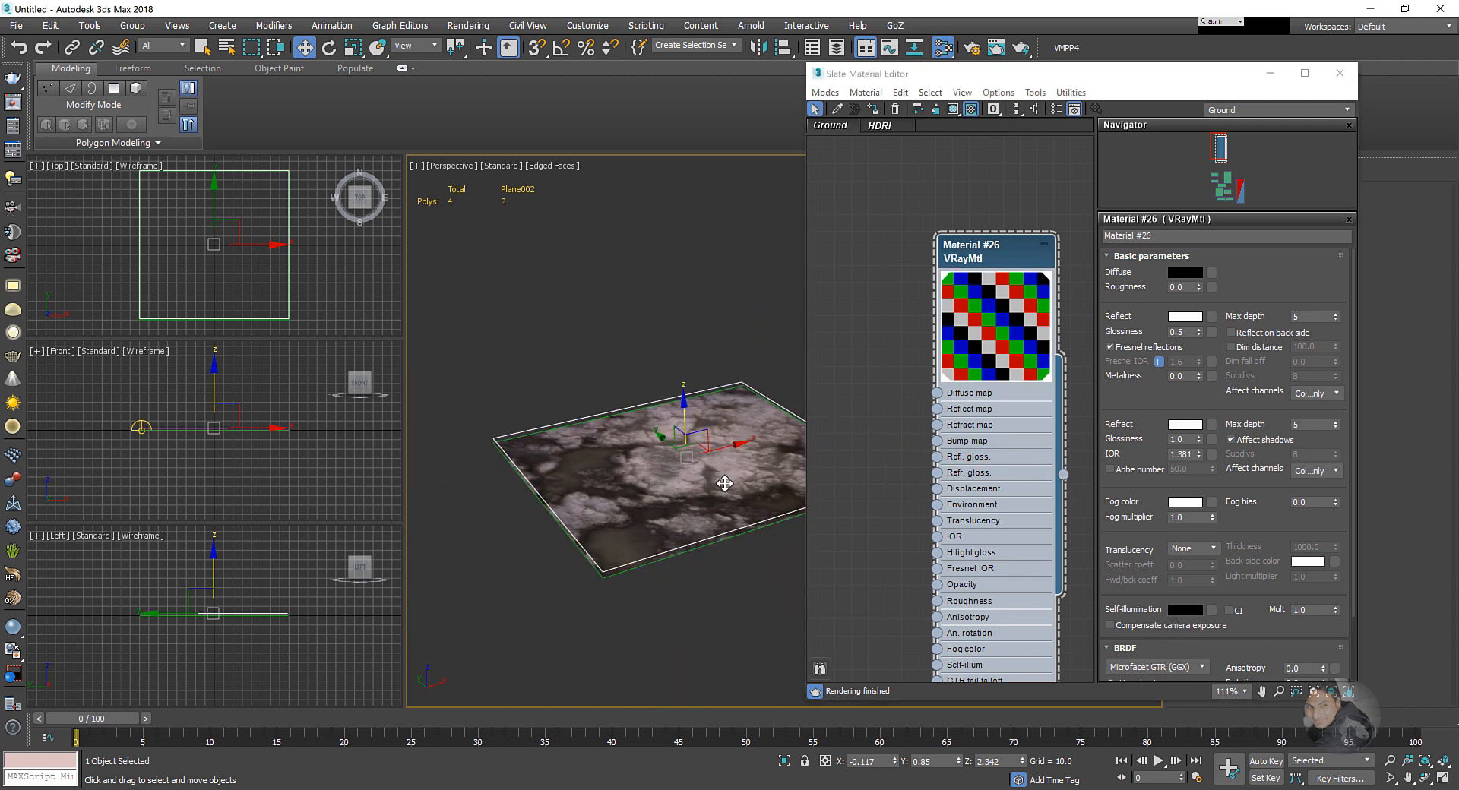
key("ctrl+a")
left_click_drag(1023, 76, 679, 106)
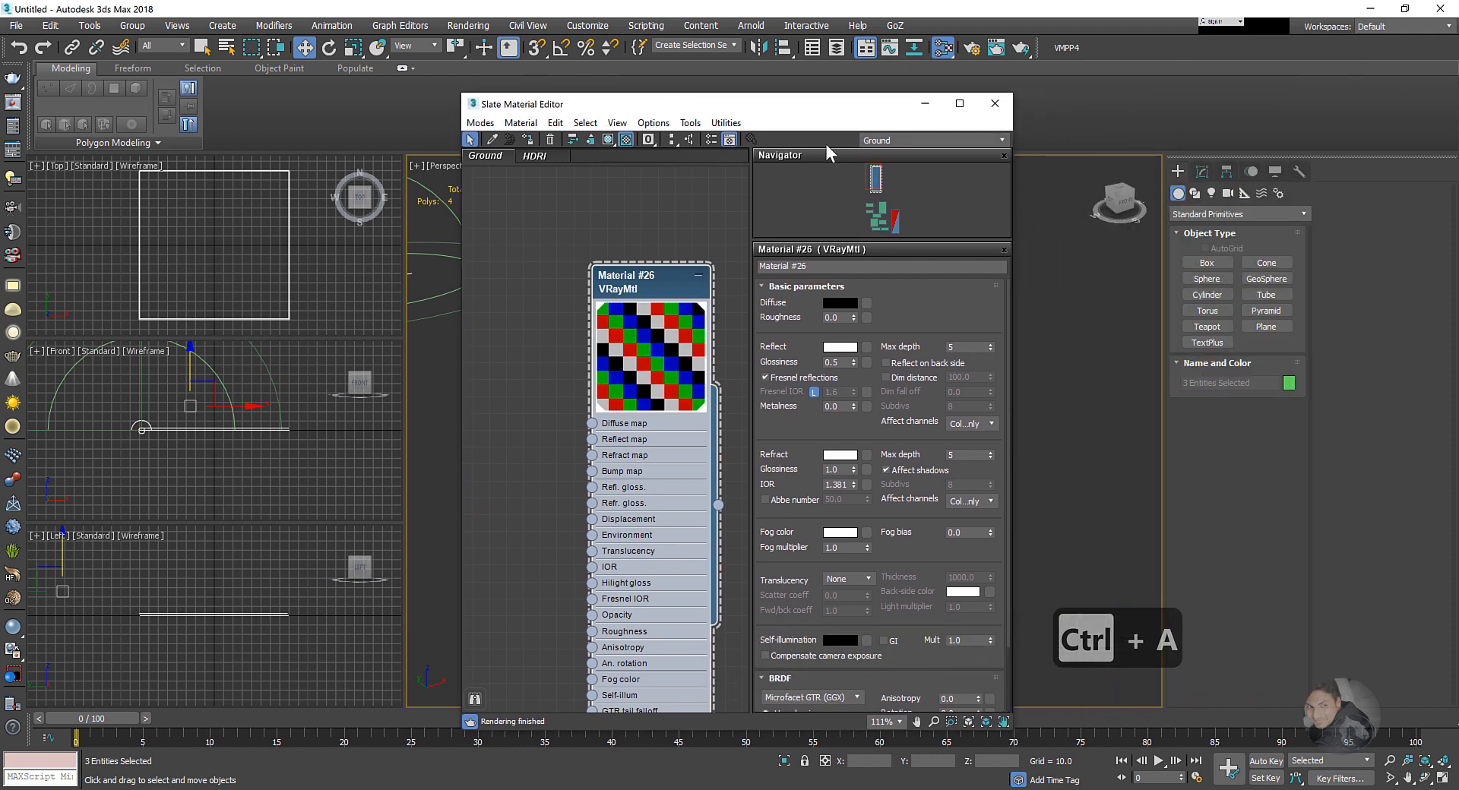
left_click(1288, 383)
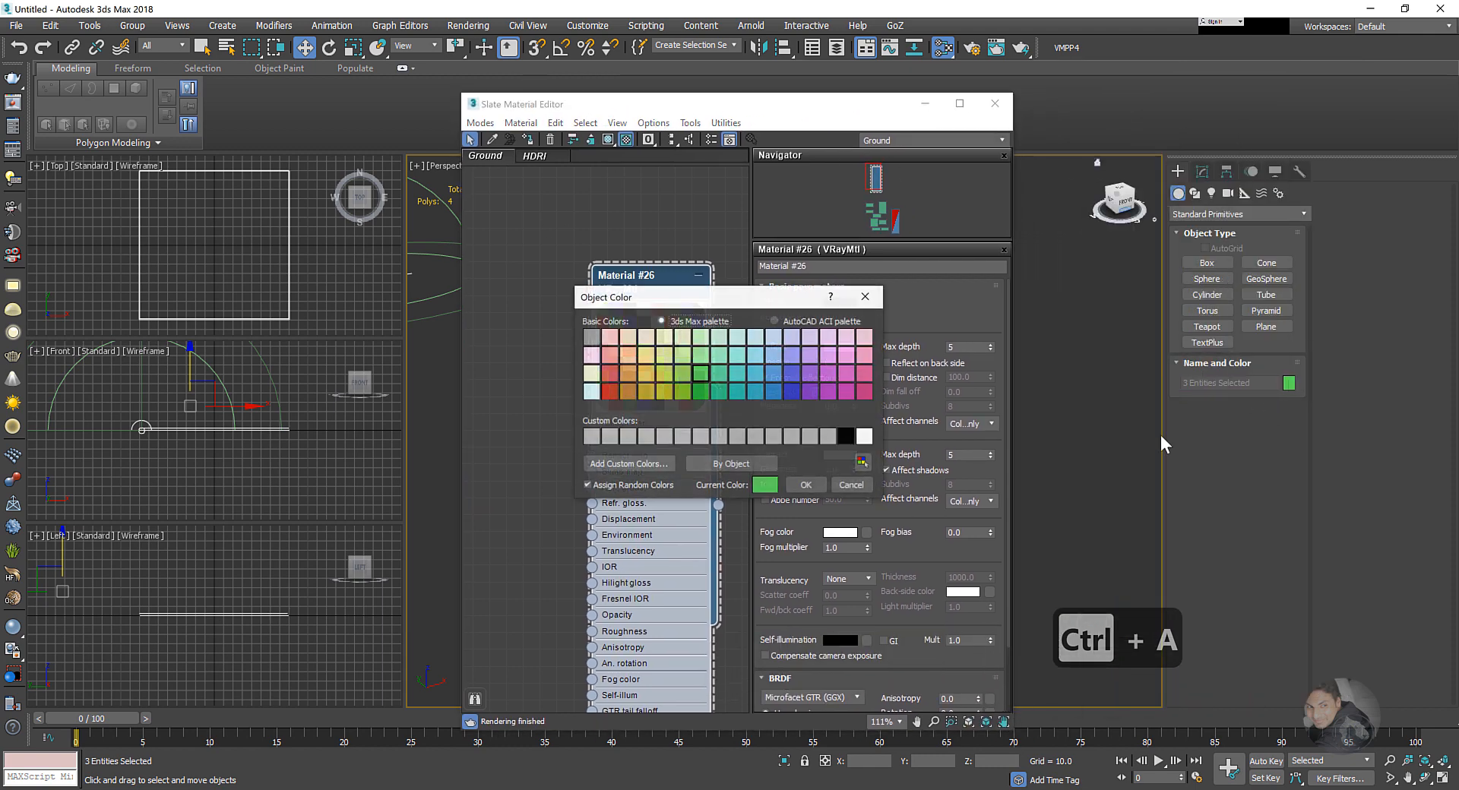
left_click(844, 435)
left_click(805, 484)
left_click_drag(735, 114, 1156, 115)
- Clear the selection and switch the perspective viewport to V-Ray IPR rendering
scroll(757, 391, "up", 3)
middle_click_drag(753, 360, 560, 368, "alt")
left_click(647, 275)
middle_click_drag(545, 524, 559, 523, "alt")
left_click(504, 169)
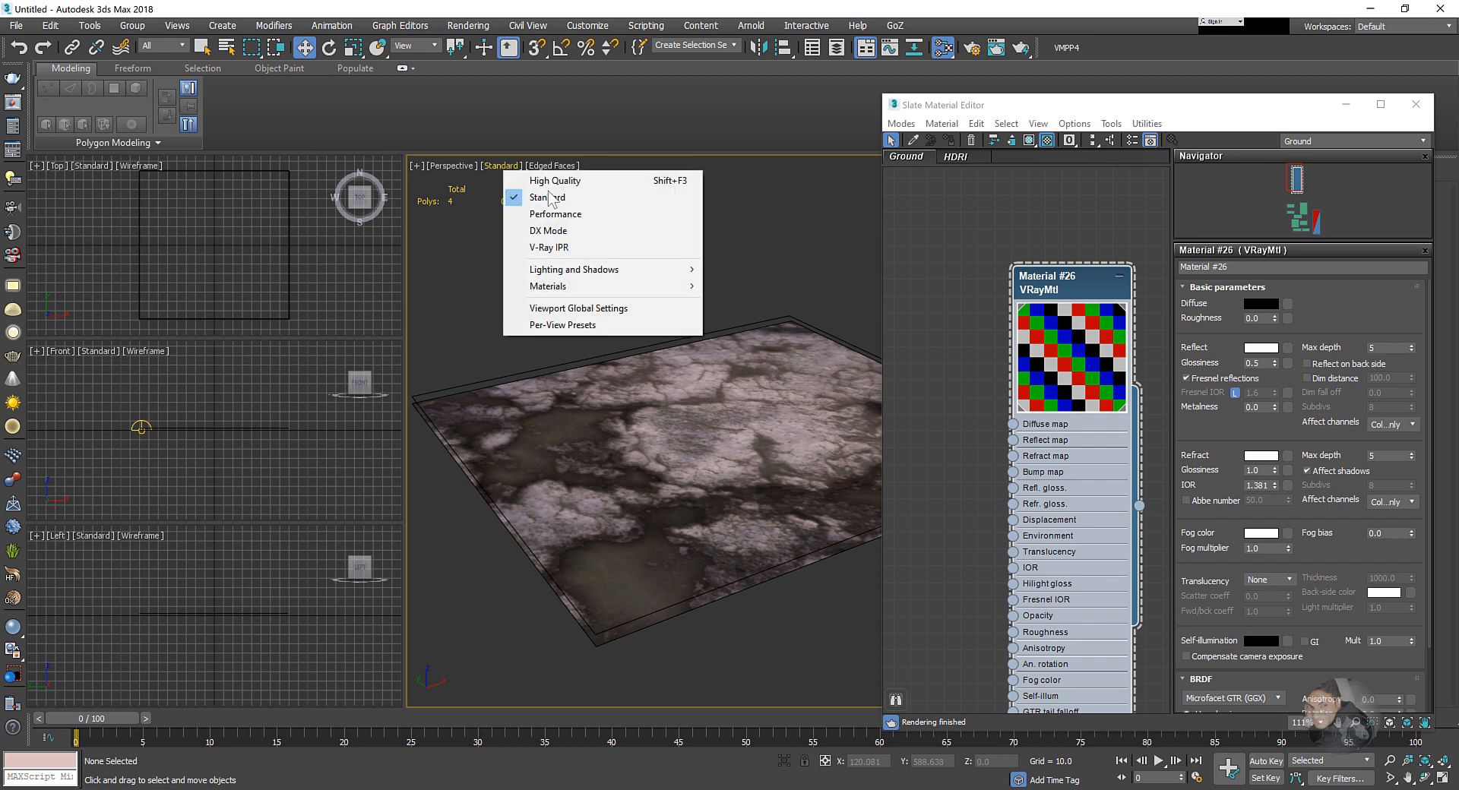
left_click(553, 246)
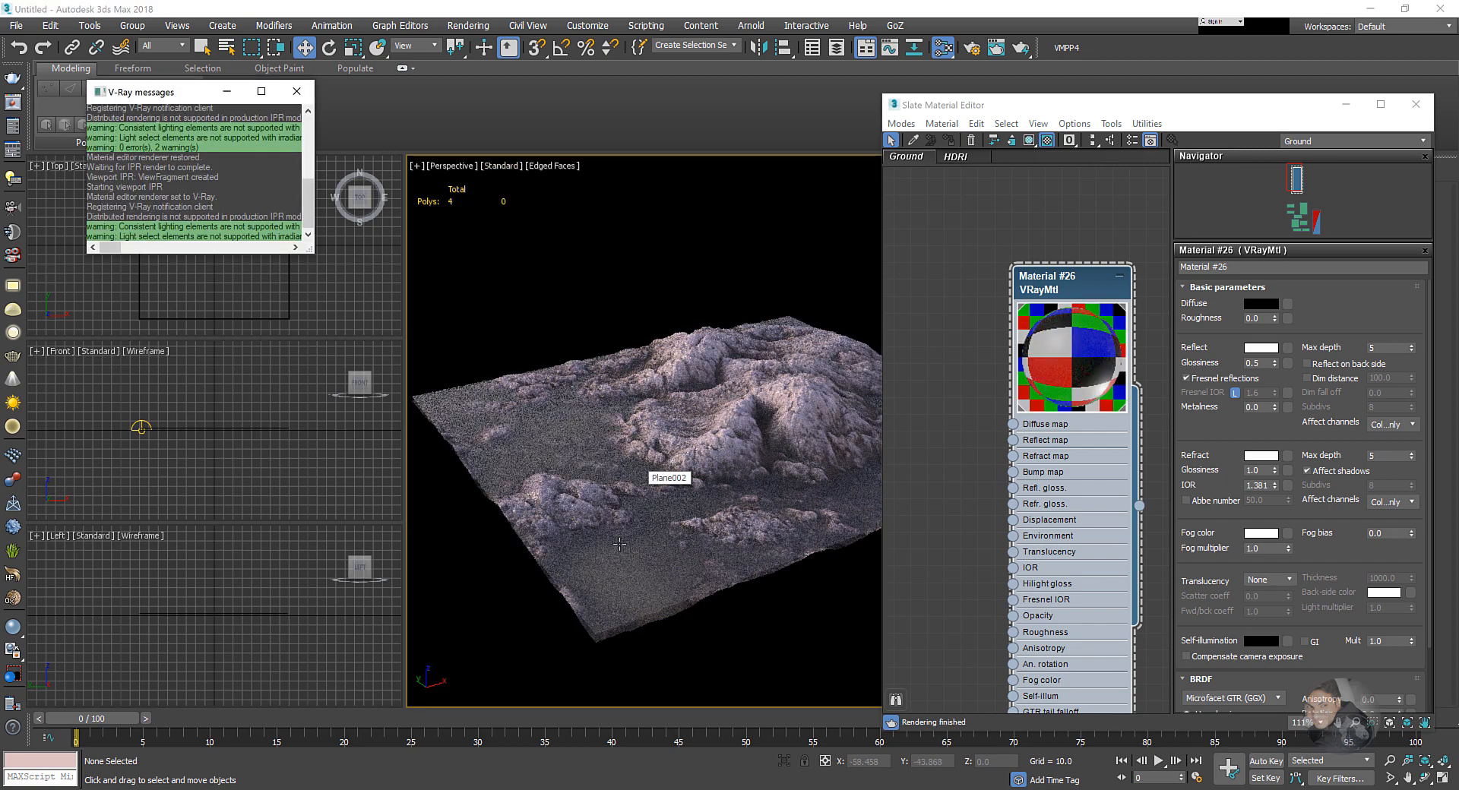
- Select the upper plane and lower it to about Z 1.657 so more of the rocks emerge
scroll(672, 524, "up", 5)
middle_click_drag(700, 508, 676, 500, "alt")
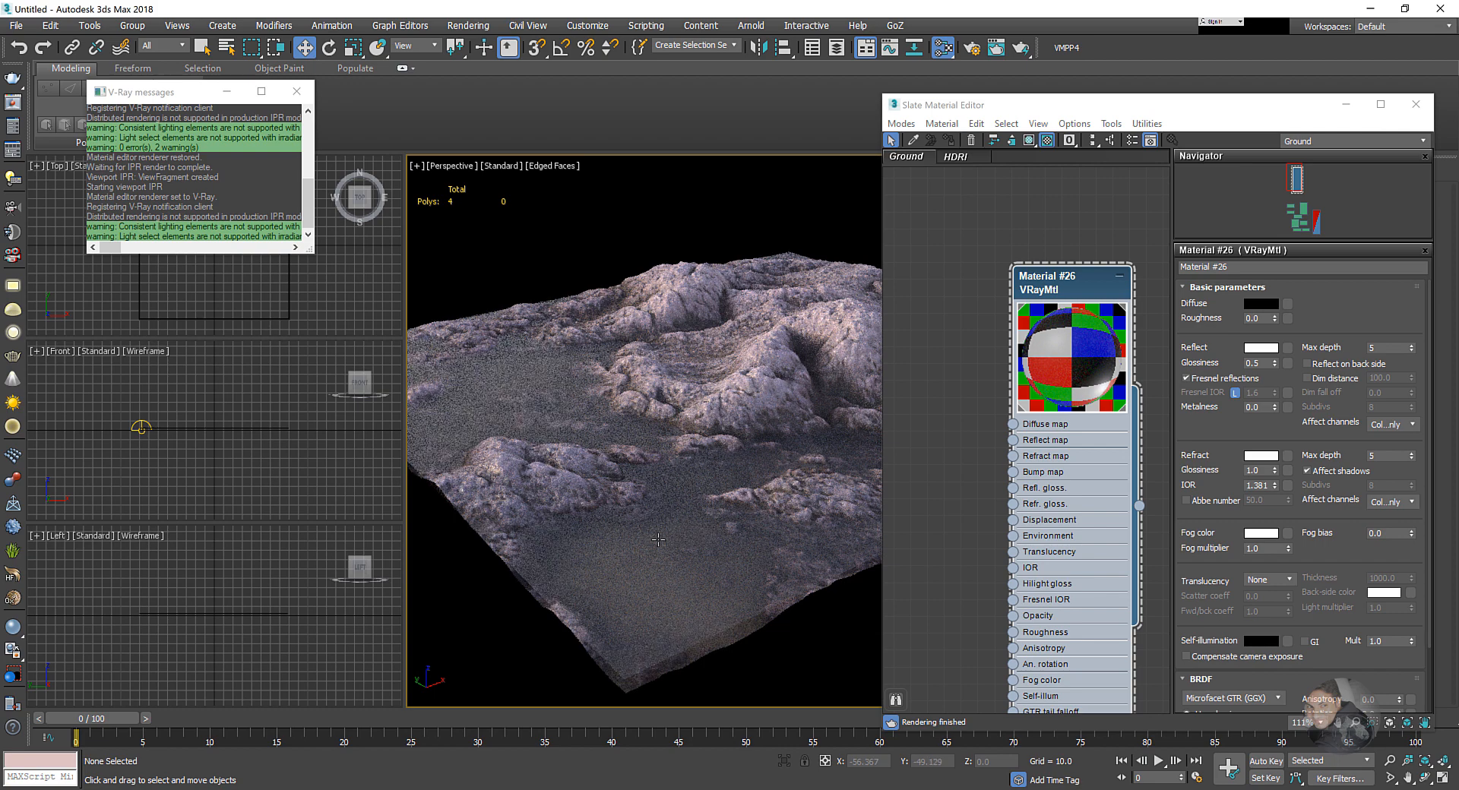
left_click(692, 538)
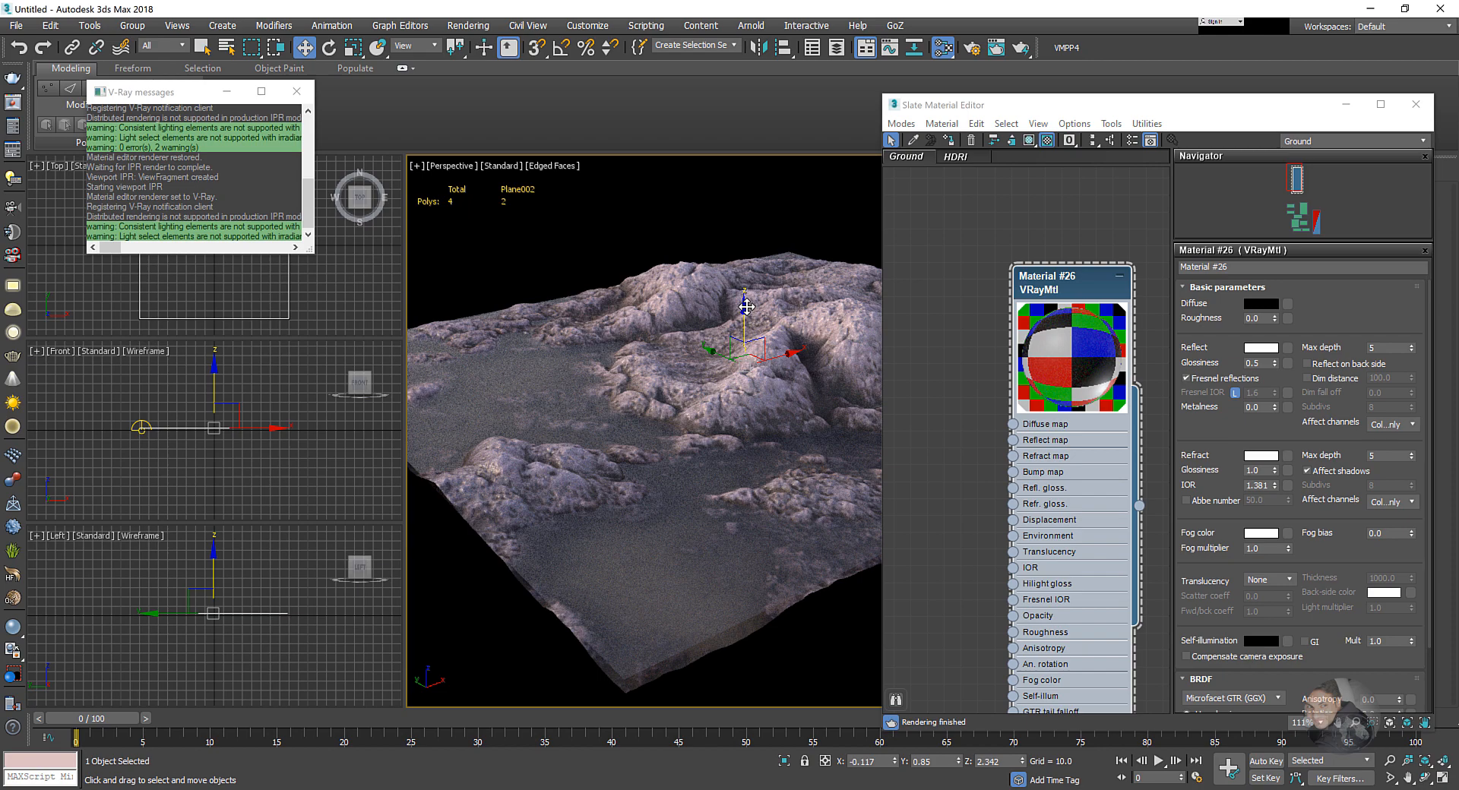
left_click_drag(746, 306, 674, 501)
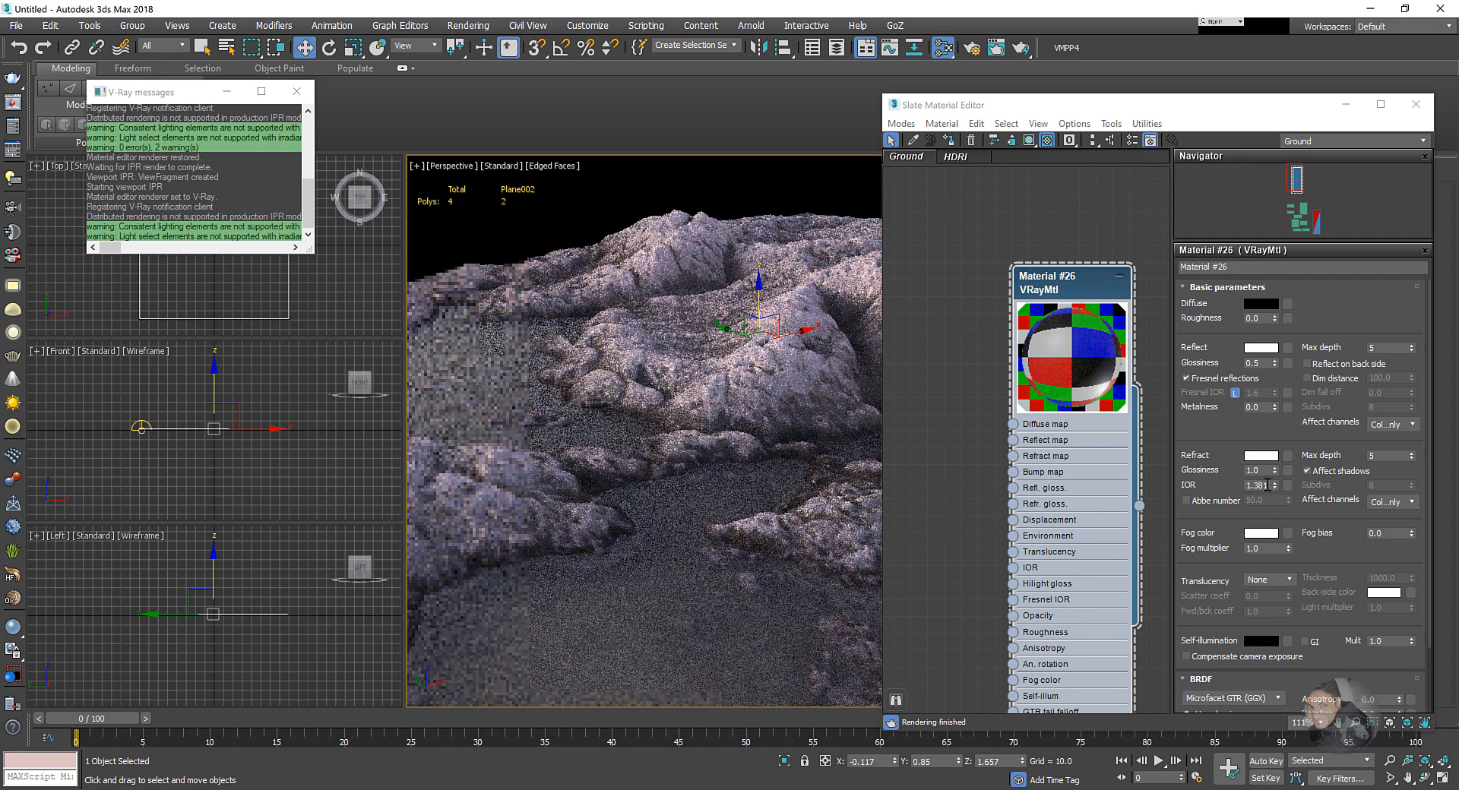
- Set the refraction IOR of Material #26 to 1.831
left_click(1266, 484)
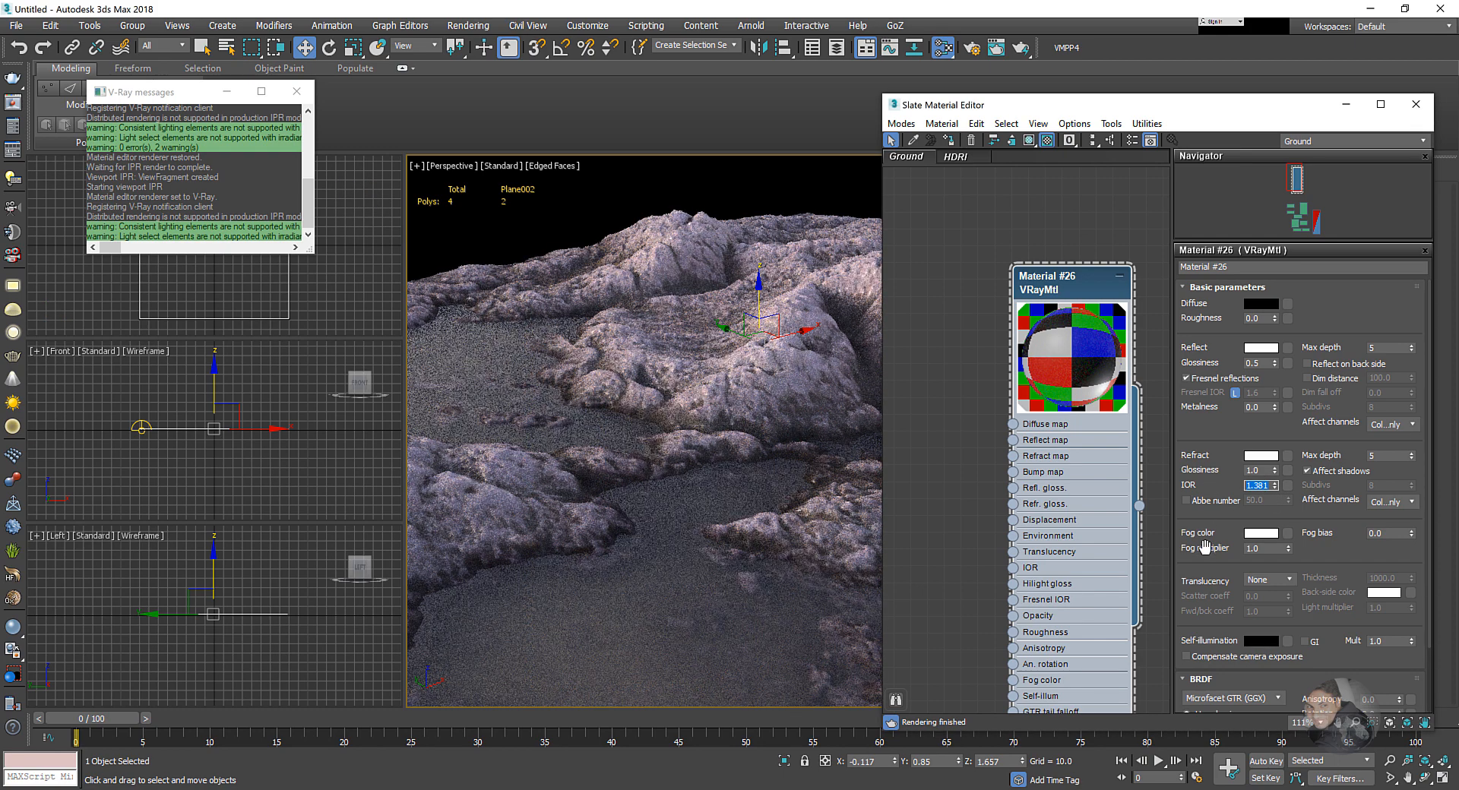
type("1.8")
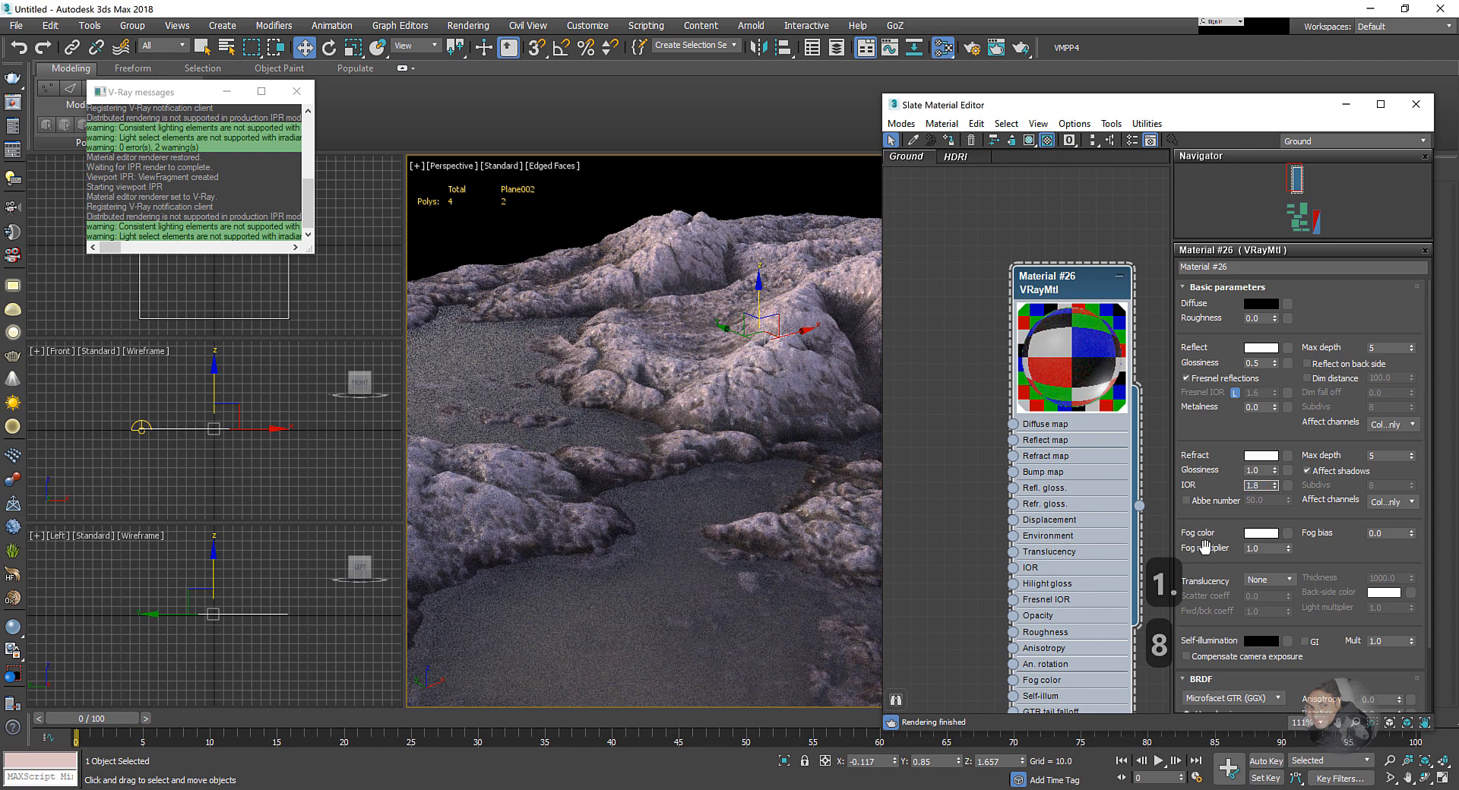
type("31")
key("Return")
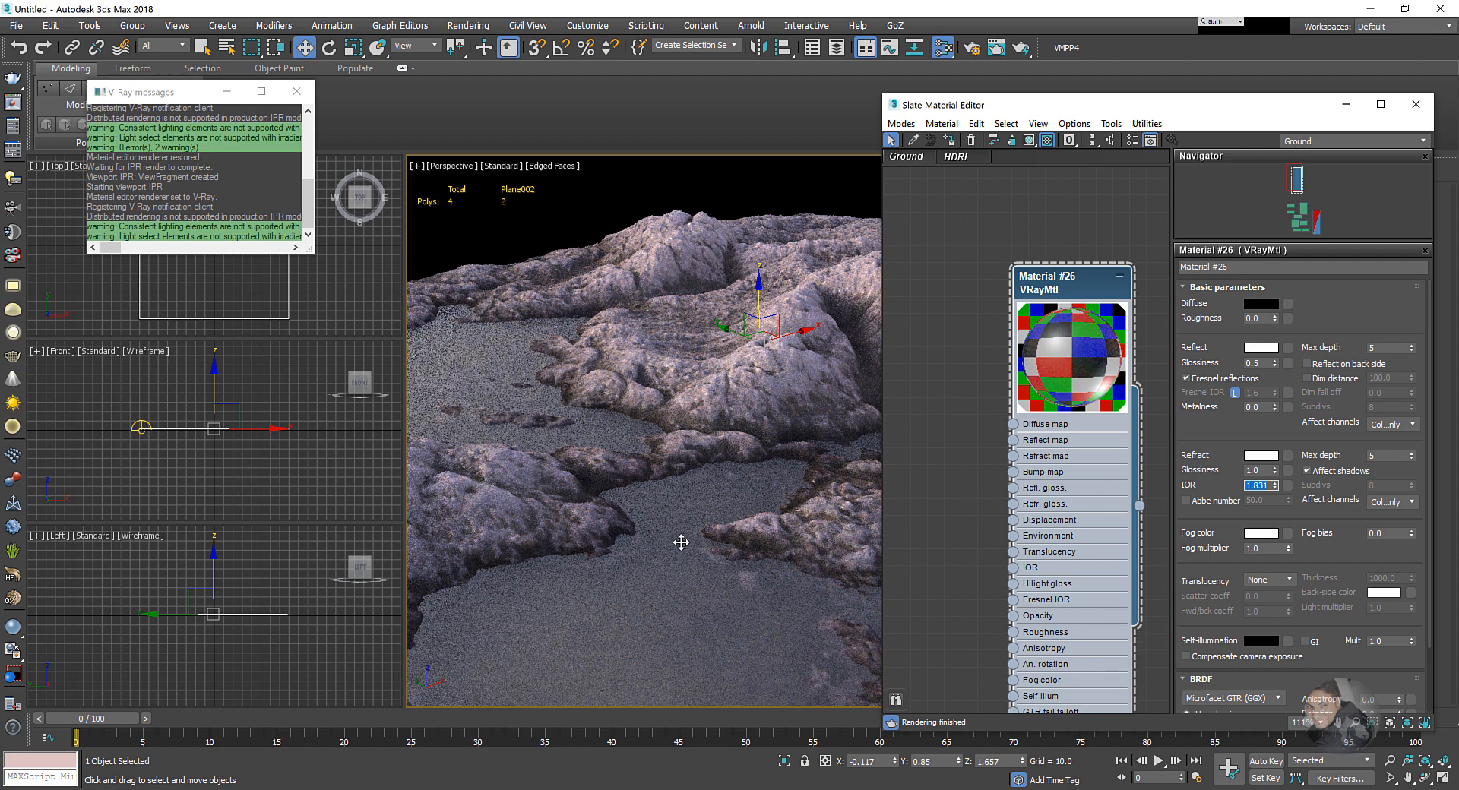
scroll(683, 554, "down", 4)
scroll(684, 554, "up", 4)
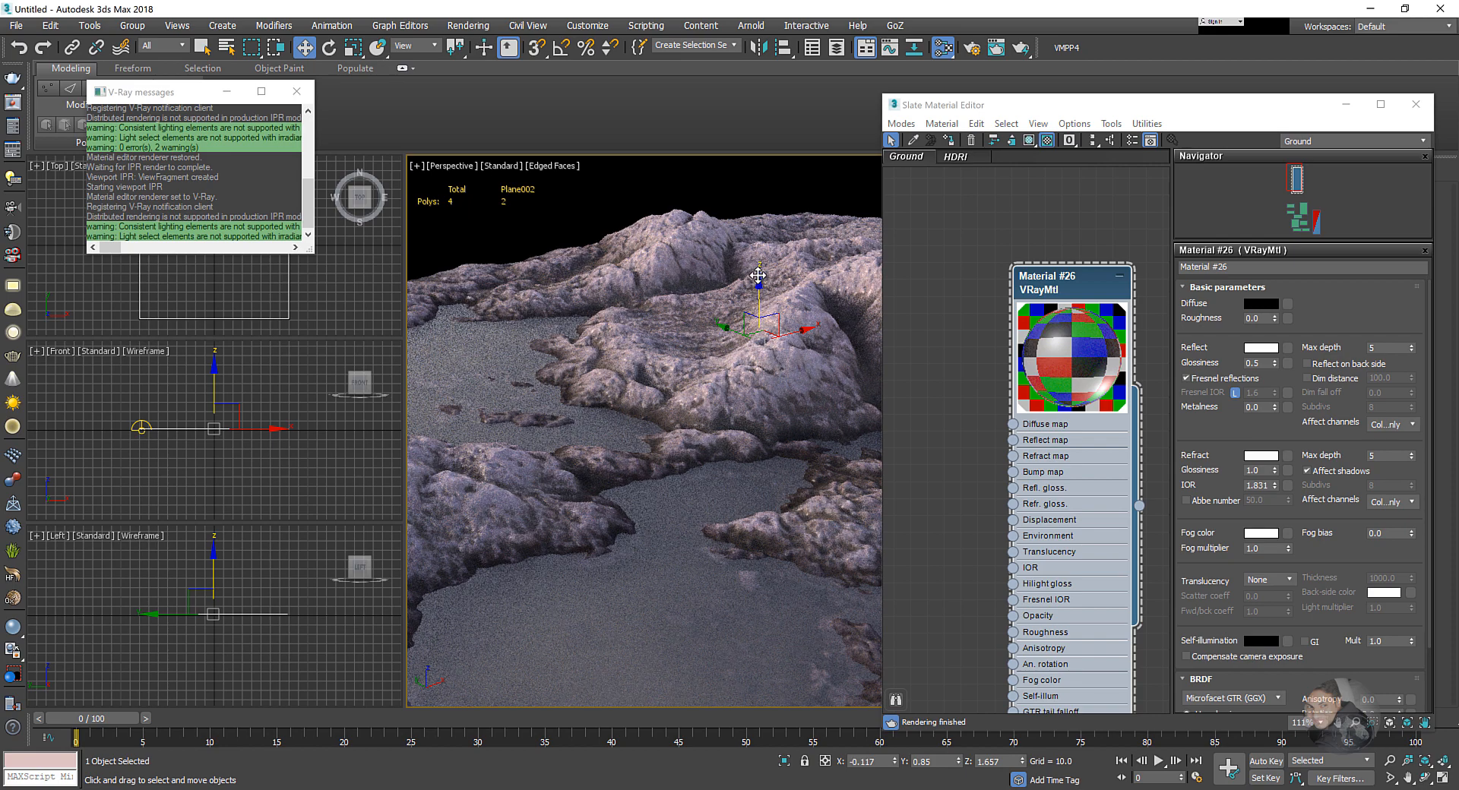
- Fine-tune the upper plane's height to about Z 1.506 and inspect the rocks and water in the live render
scroll(759, 277, "up", 5)
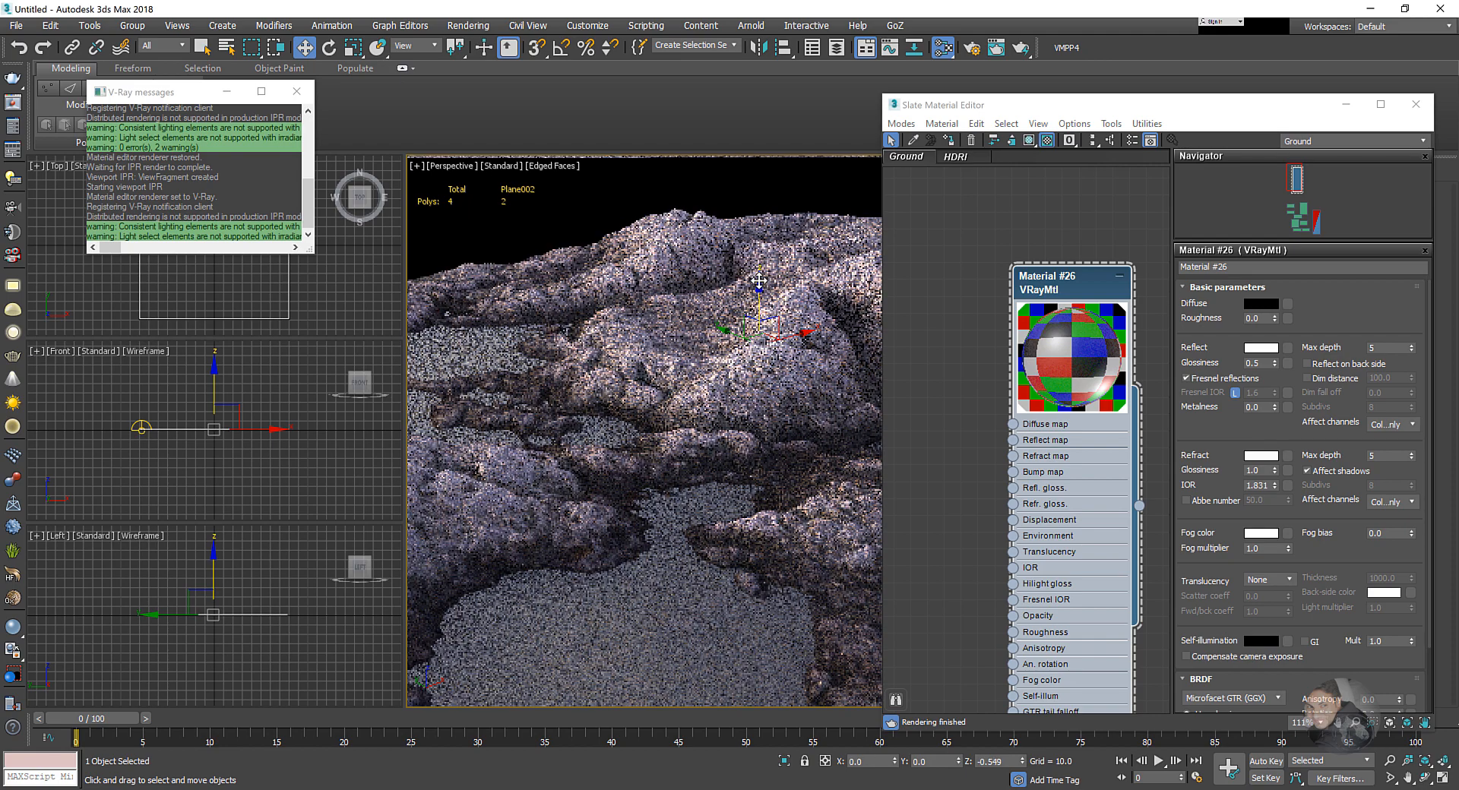
scroll(757, 279, "down", 3)
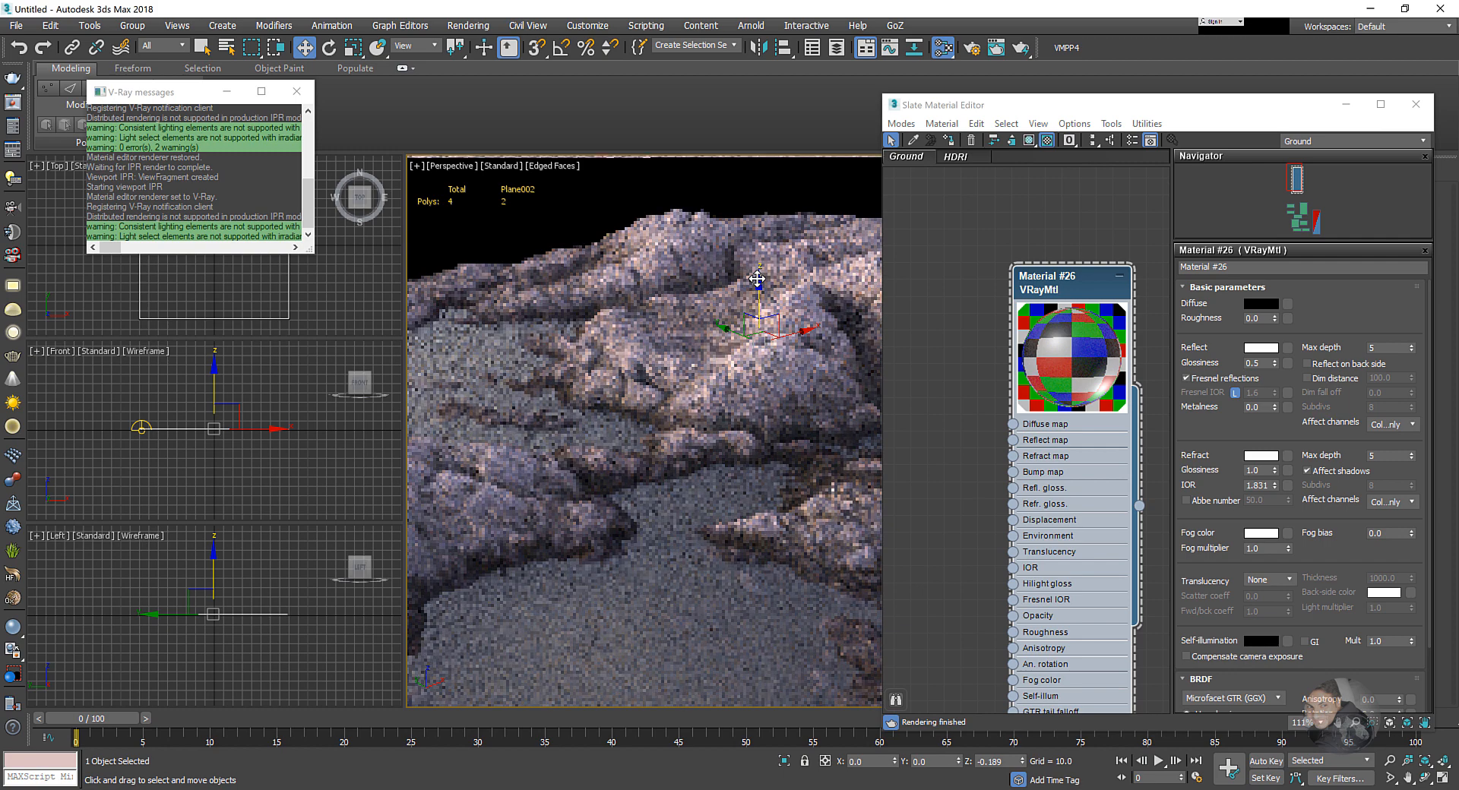
left_click_drag(757, 281, 757, 281)
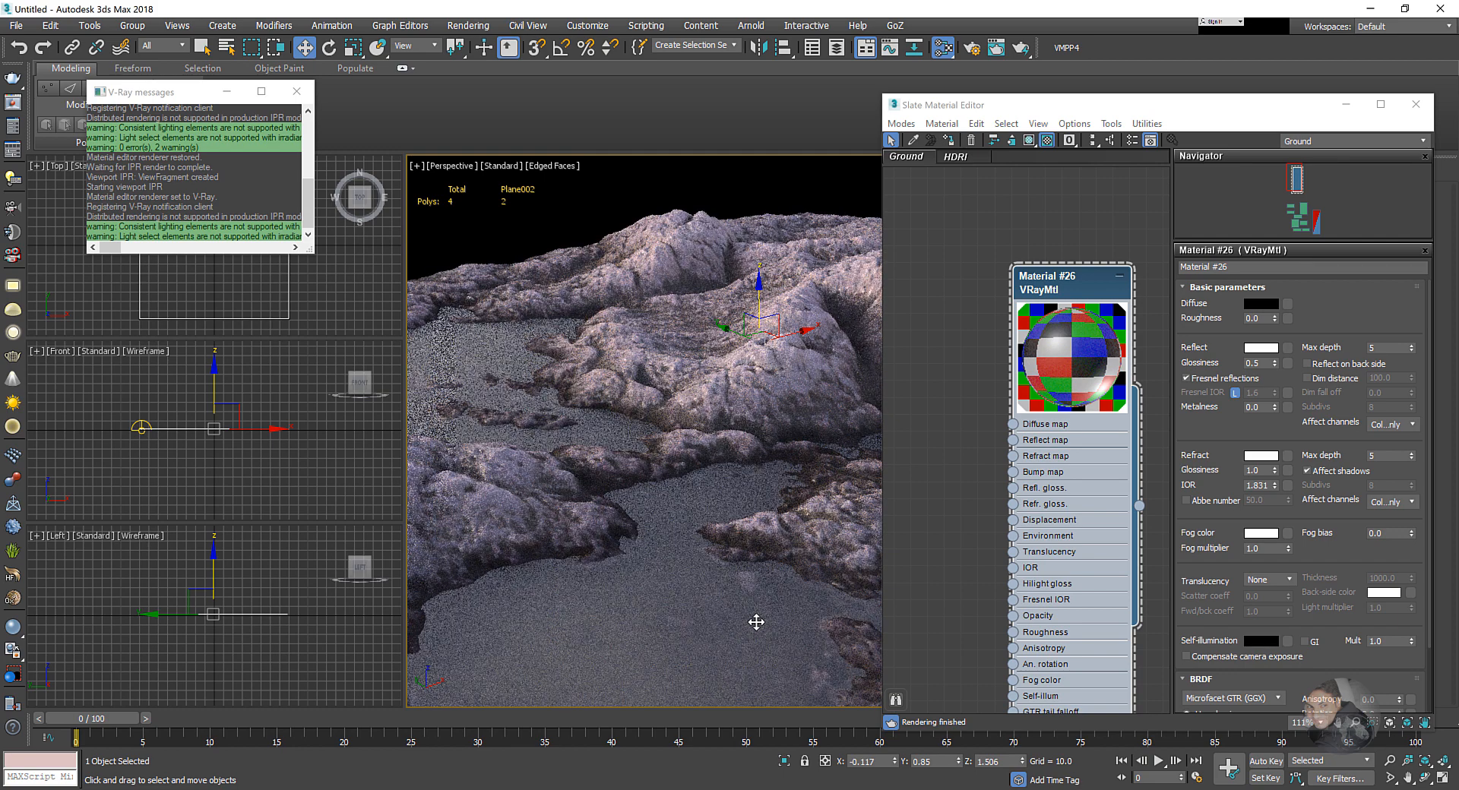
middle_click_drag(765, 535, 742, 554, "alt")
scroll(734, 544, "down", 3)
middle_click_drag(697, 500, 713, 527)
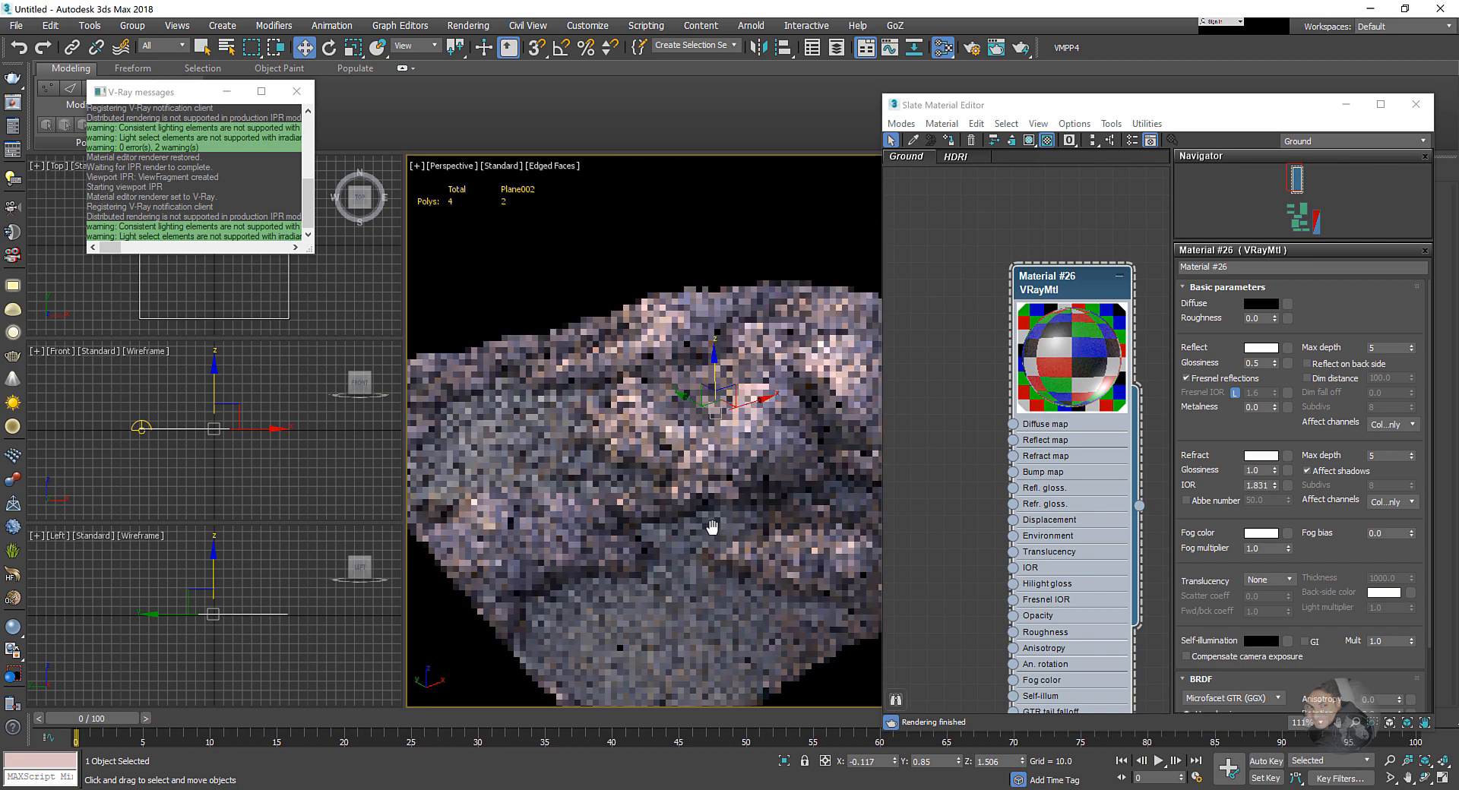
scroll(712, 527, "up", 2)
scroll(660, 516, "up", 3)
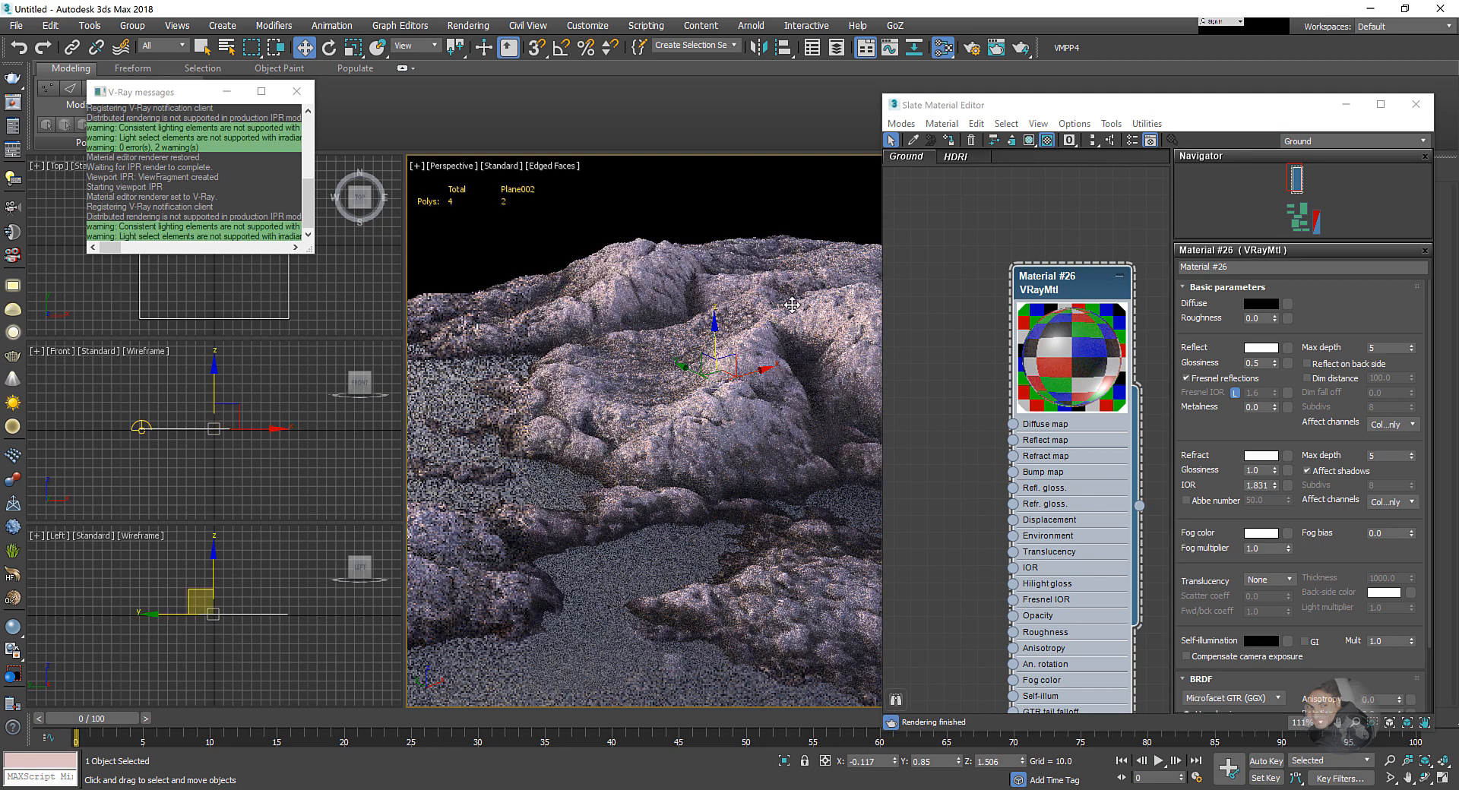
- Try a refraction glossiness of 0.5 on Material #26 and return it to 1
left_click_drag(1199, 106, 1075, 110)
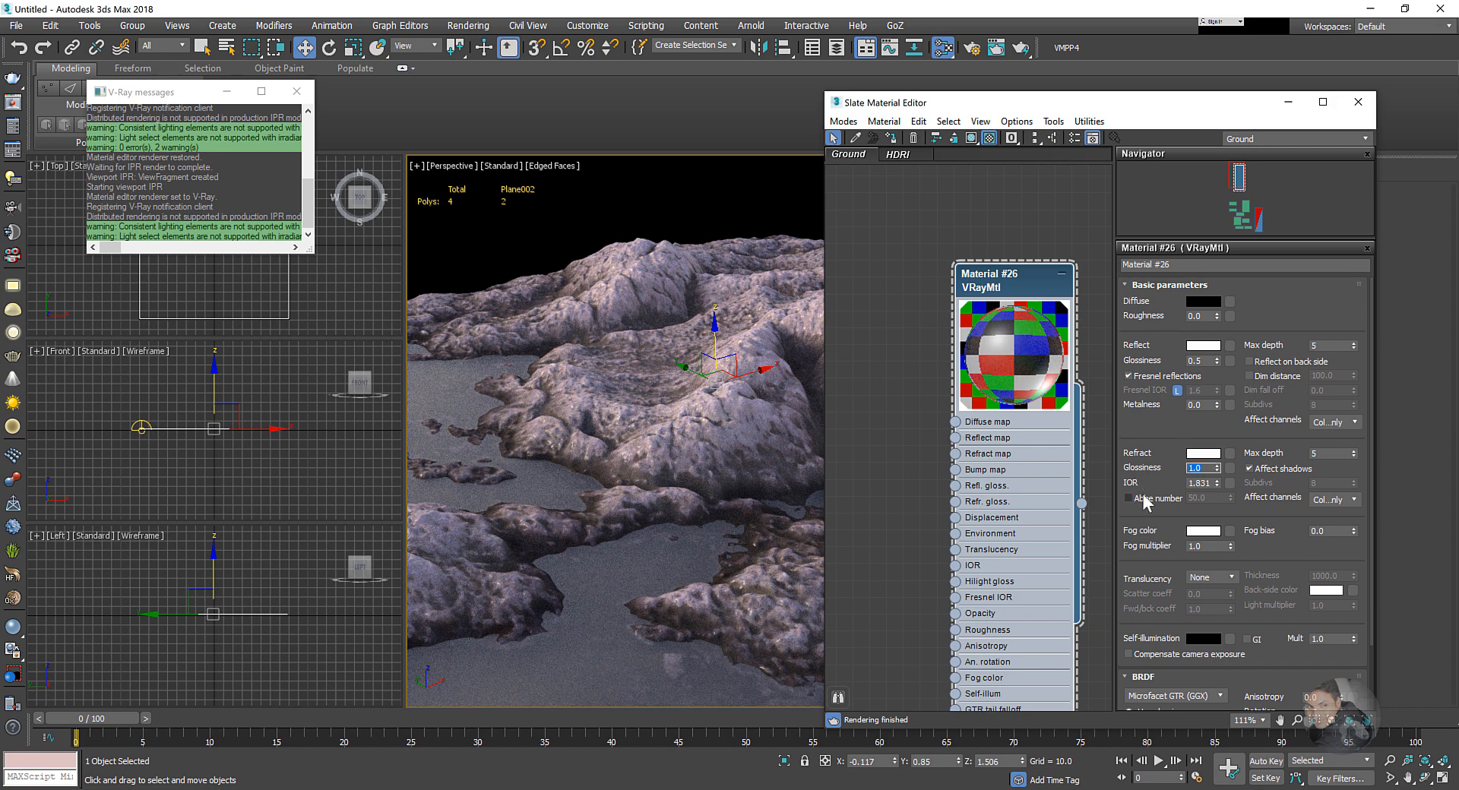
type("0.5")
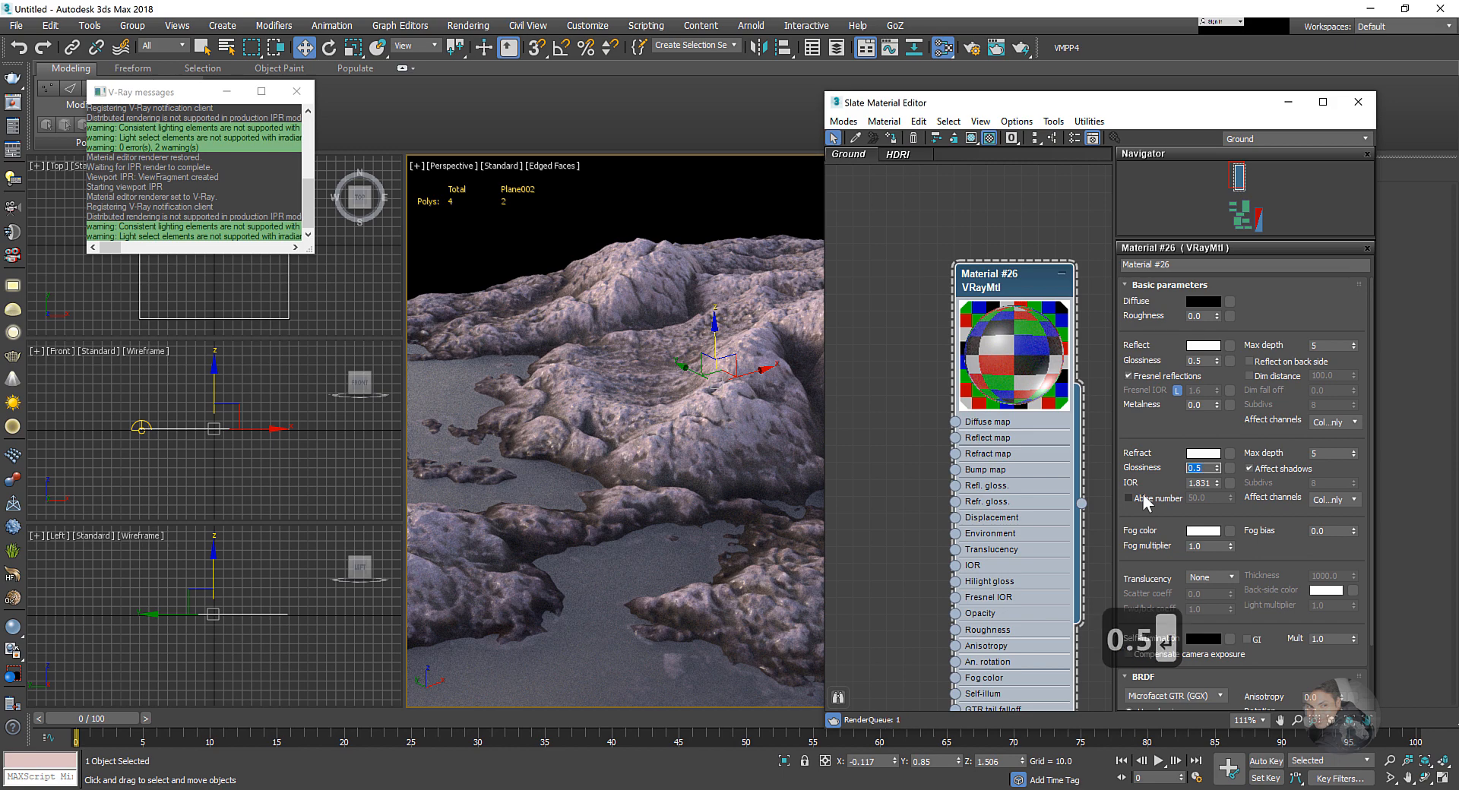
key("Return")
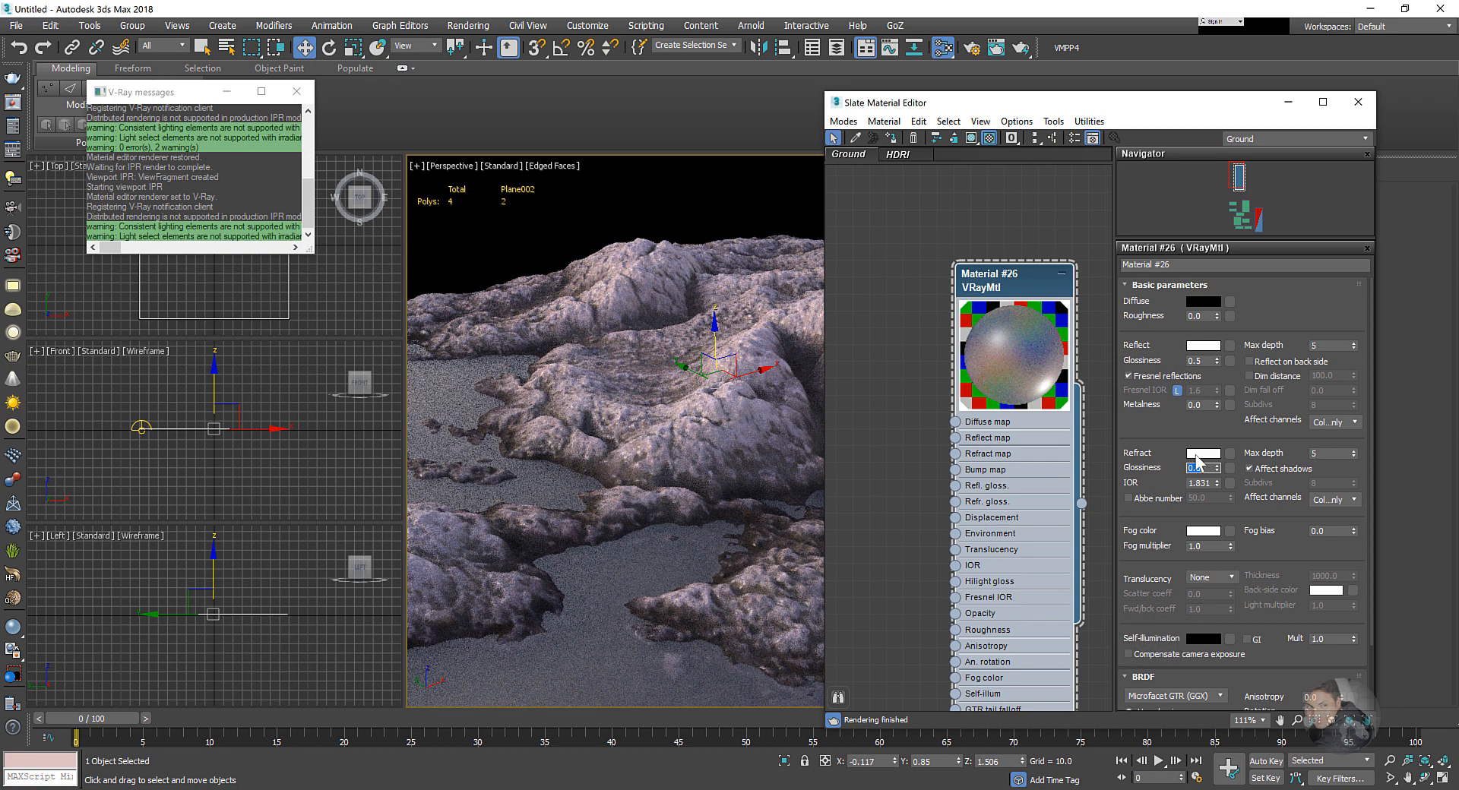
type("1")
key("Return")
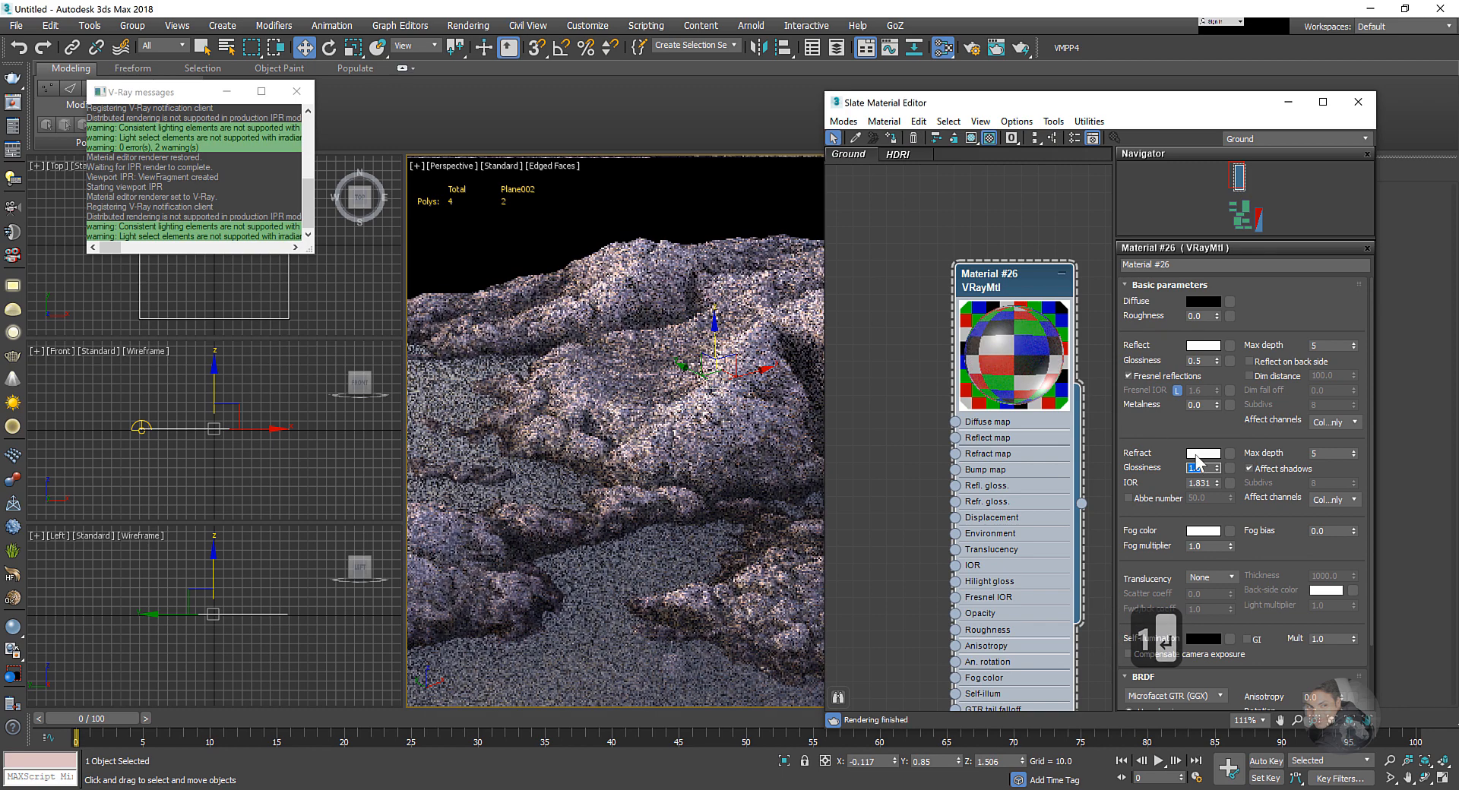
- Try reflection glossiness values of 0.3 and 0.4 on Material #26
left_click(1200, 361)
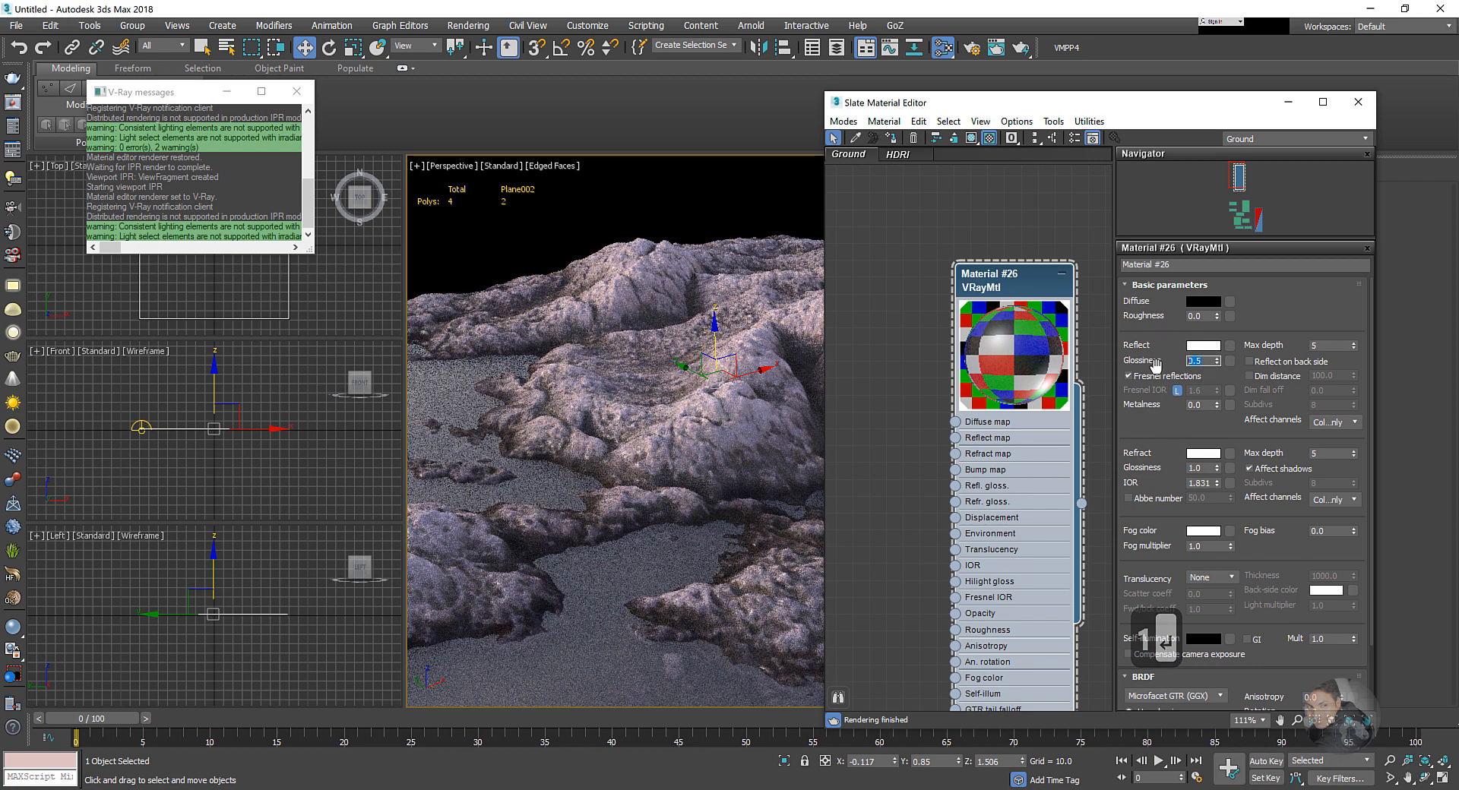
type("0.3")
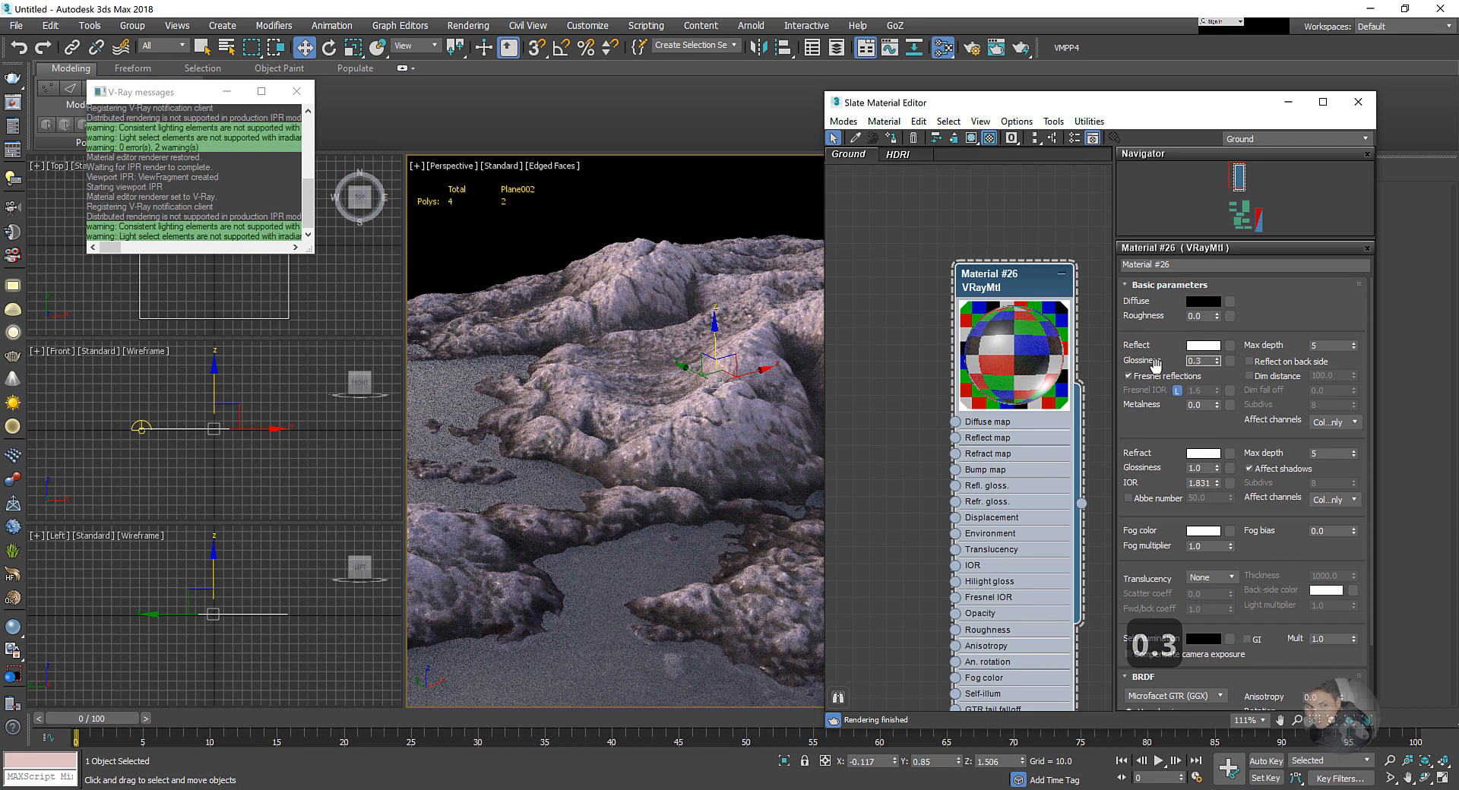
key("Return")
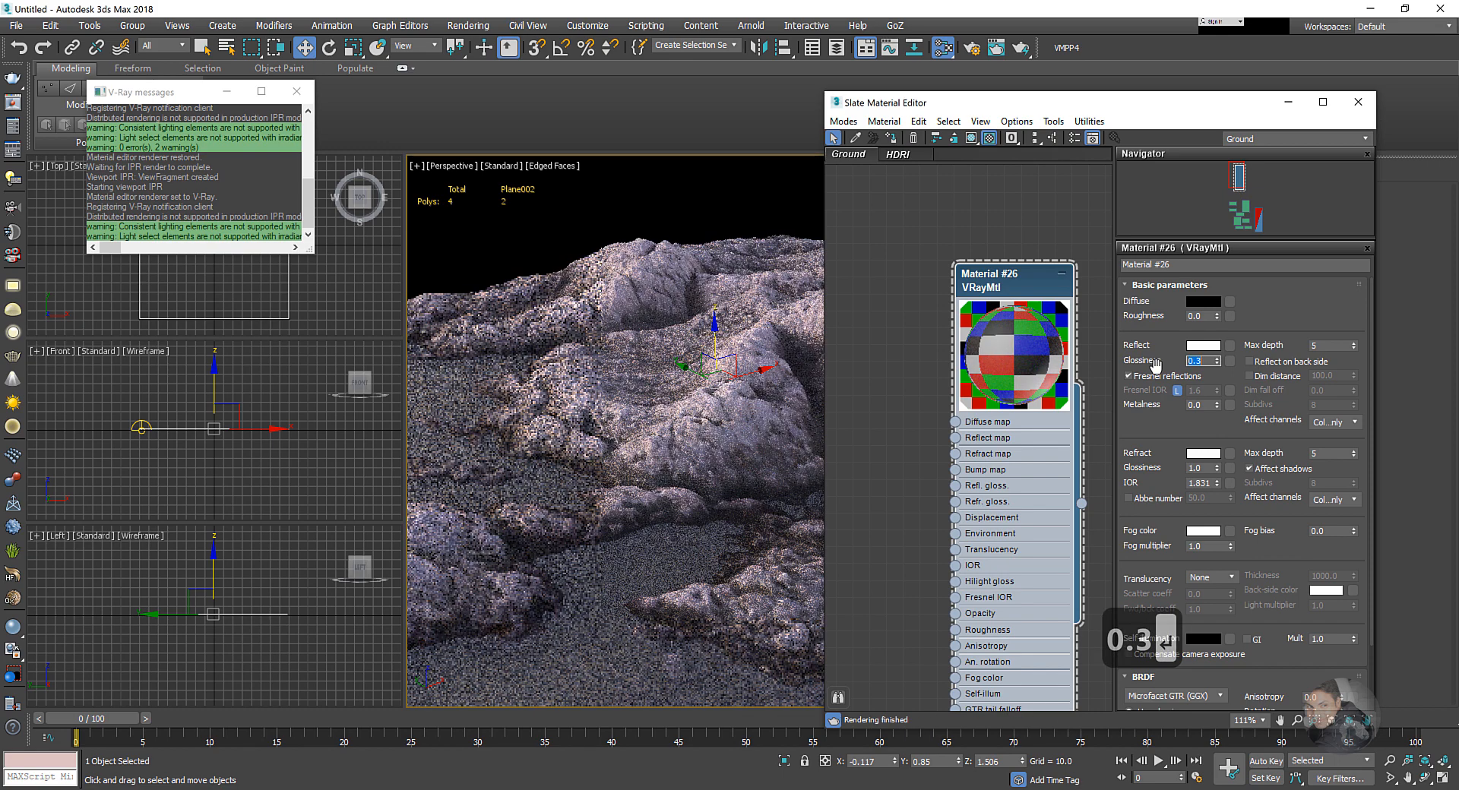
type("0.")
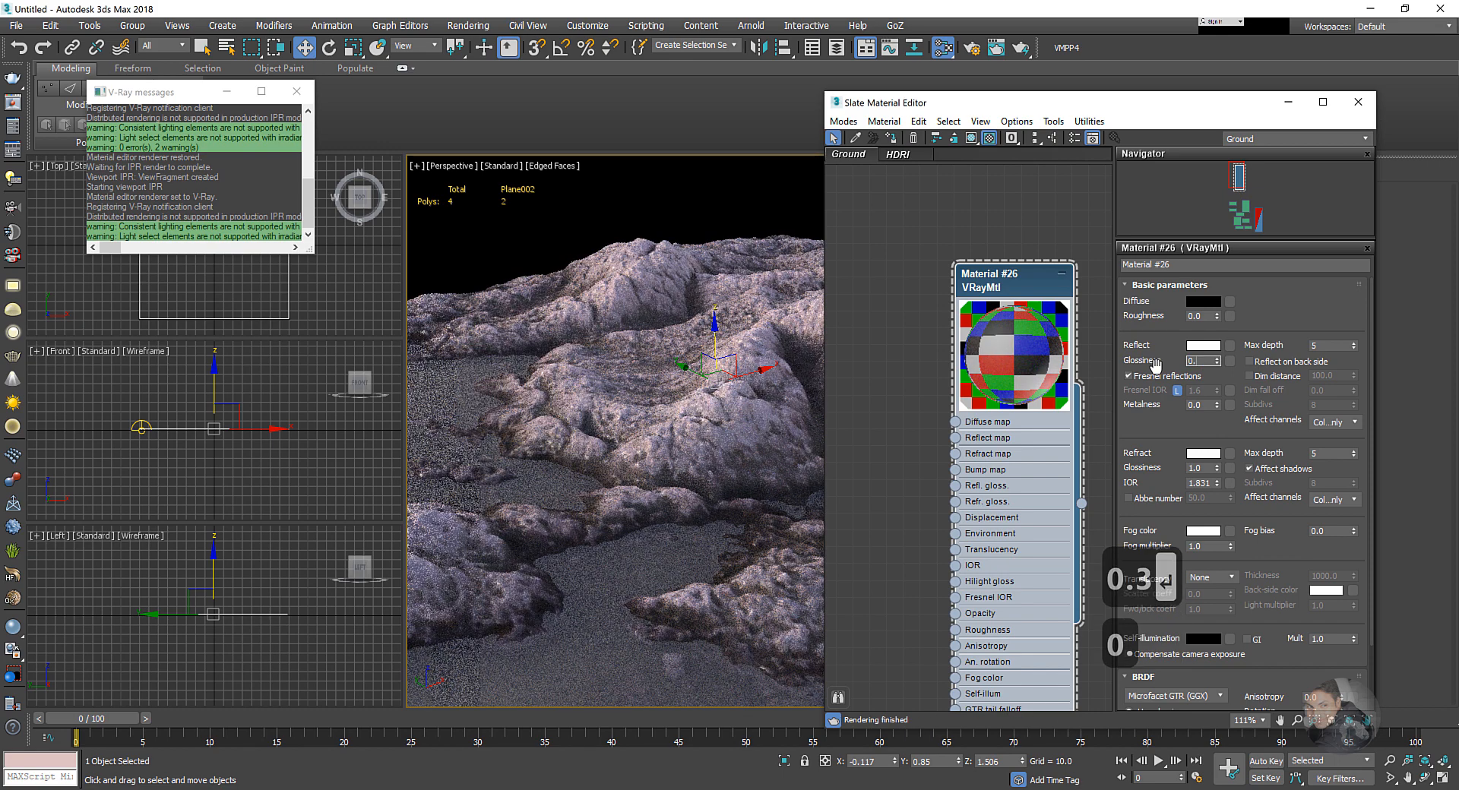
type("4")
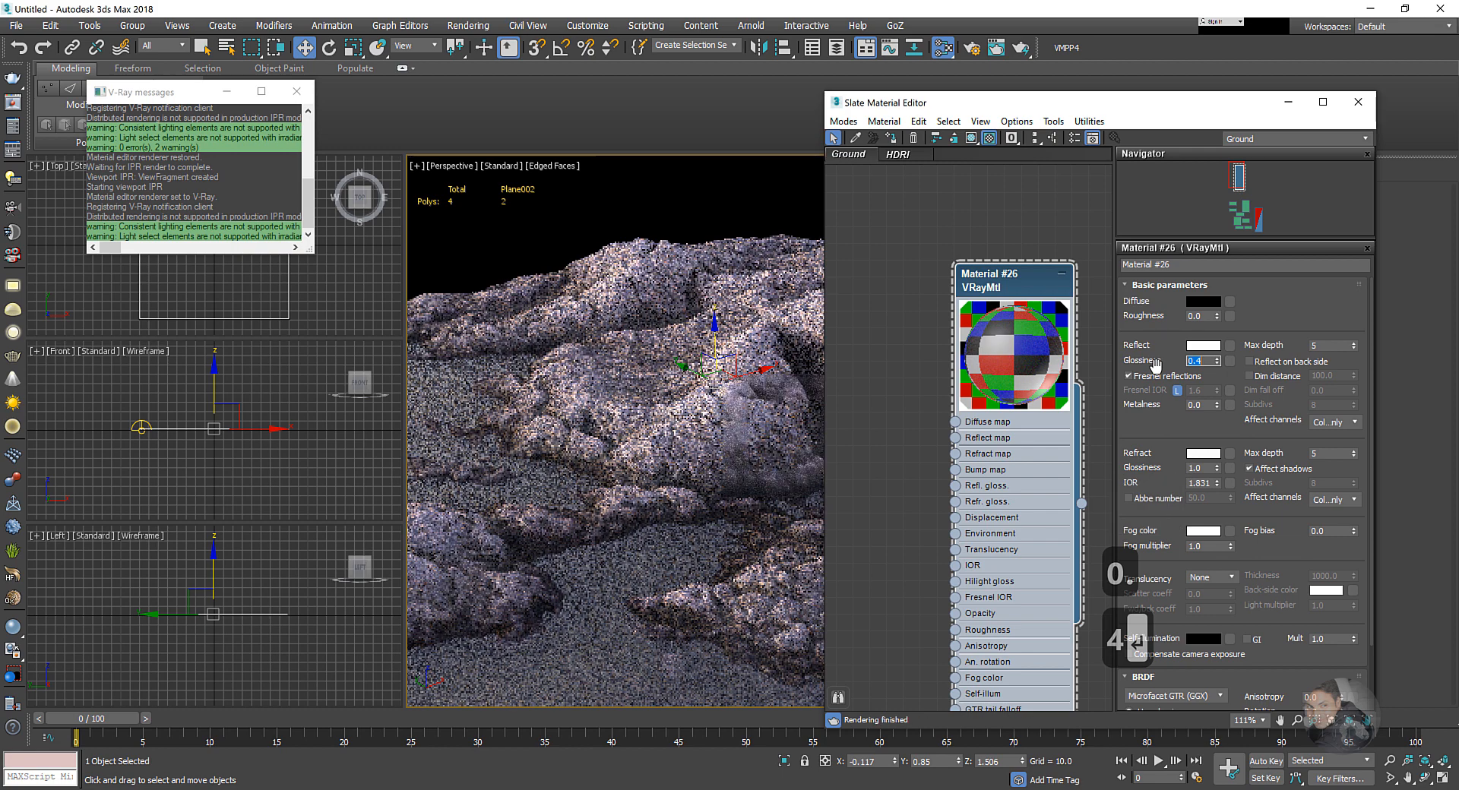
key("Return")
- Set the reflection glossiness of Material #26 to 0.8 and inspect the water surface in the live render
type("0.8")
key("Return")
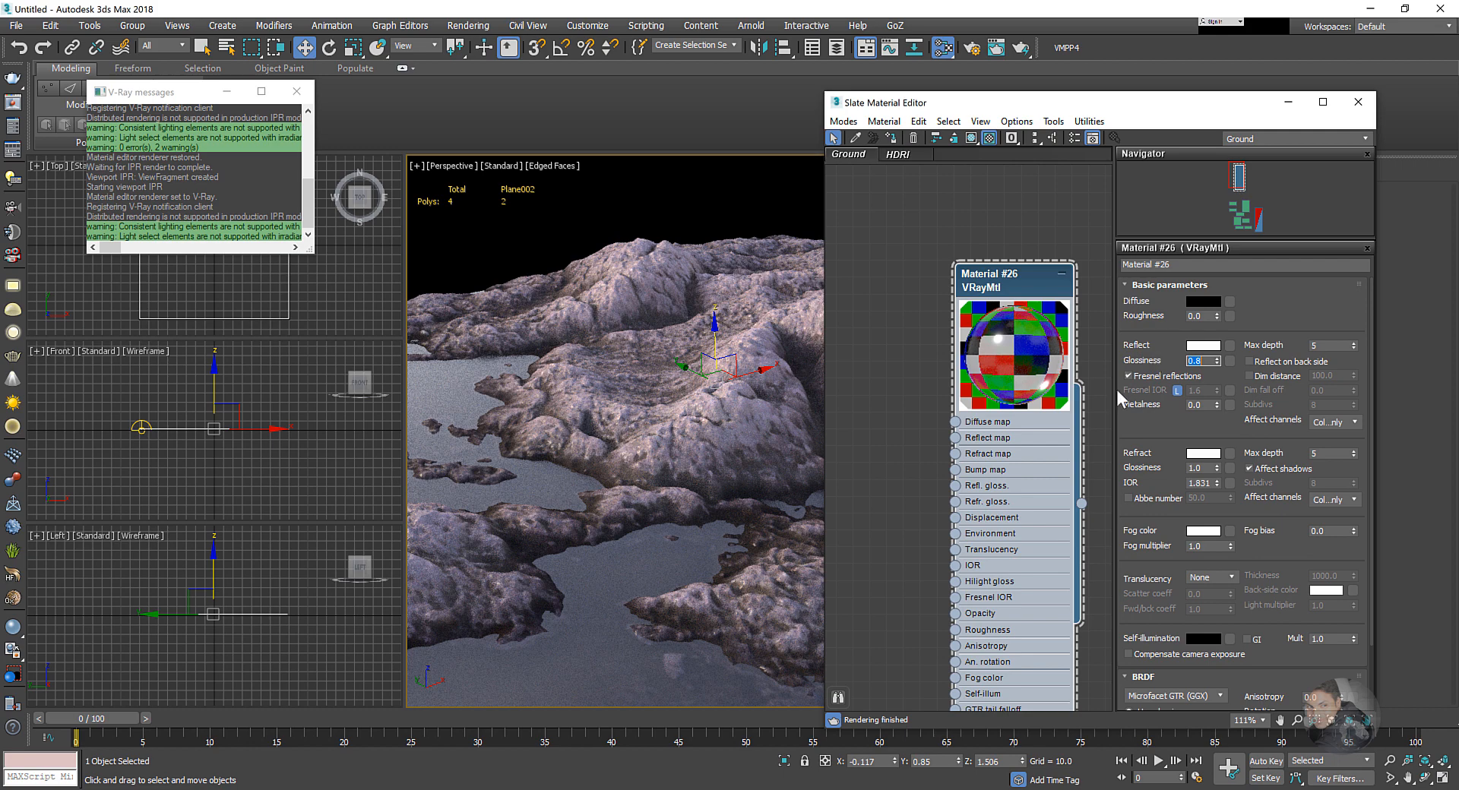
middle_click_drag(740, 501, 709, 515)
scroll(696, 501, "down", 3)
scroll(671, 531, "up", 2)
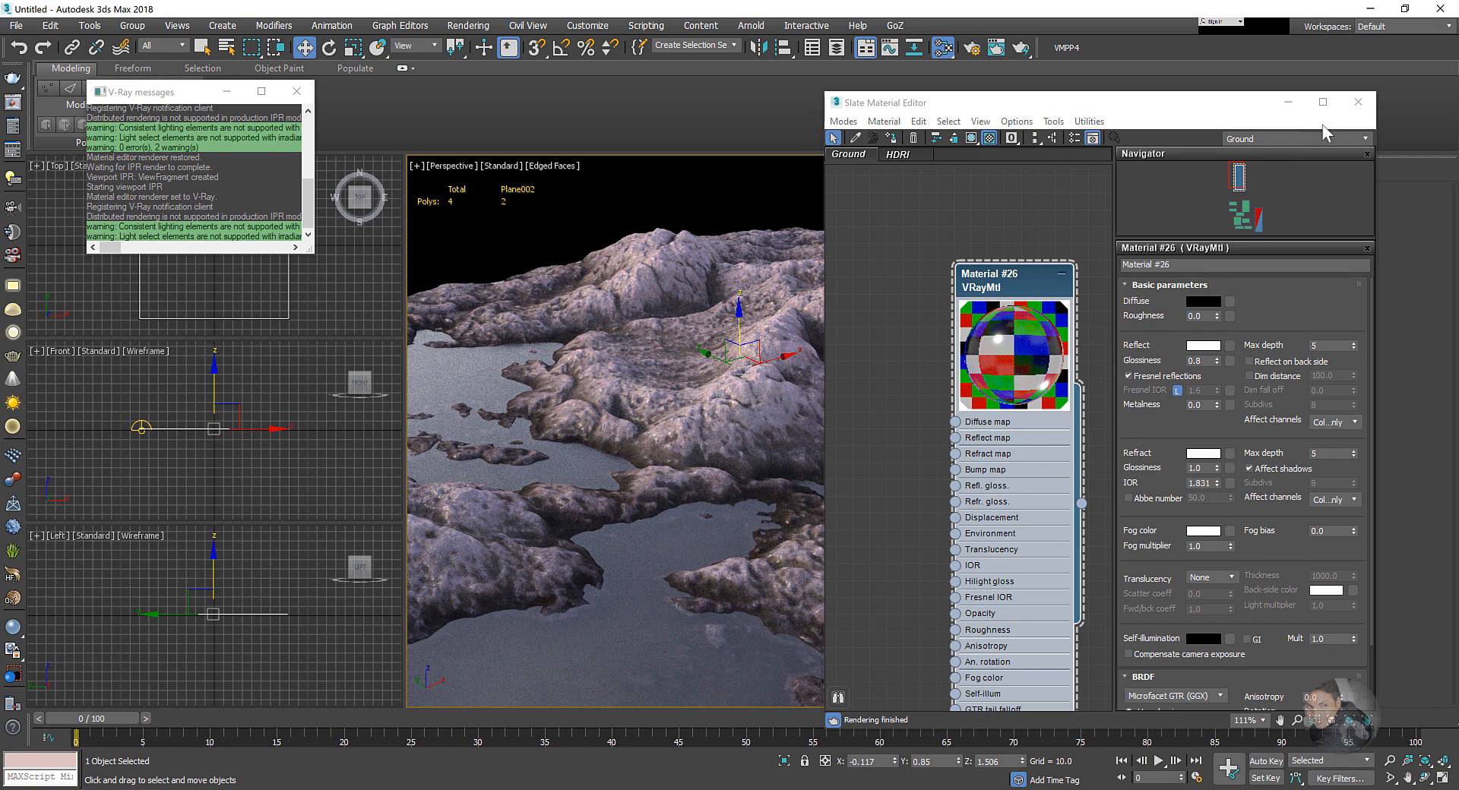
- End the live IPR render in the Perspective viewport and close the V-Ray messages and Slate Material Editor windows
left_click(495, 166)
left_click(545, 249)
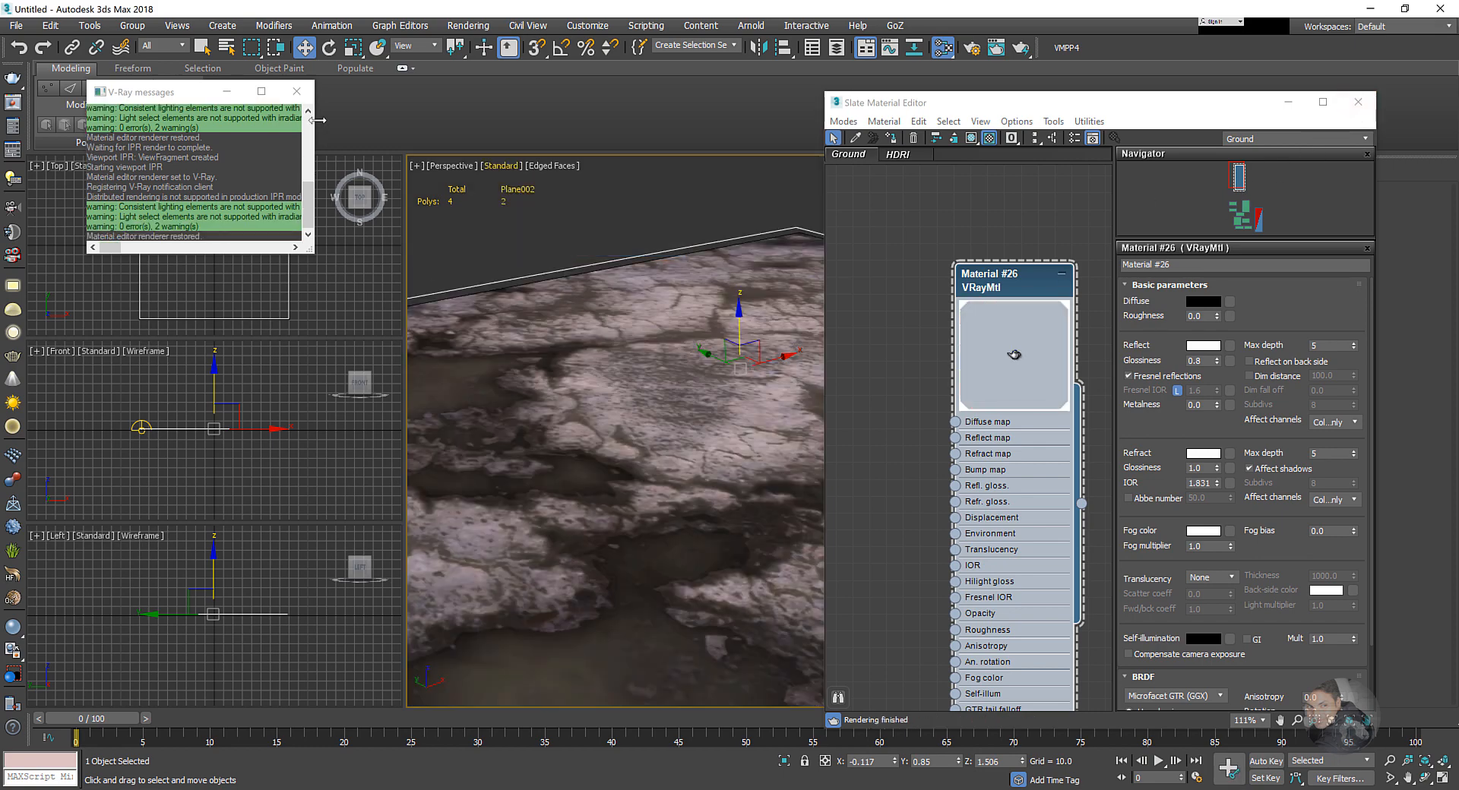
left_click(296, 91)
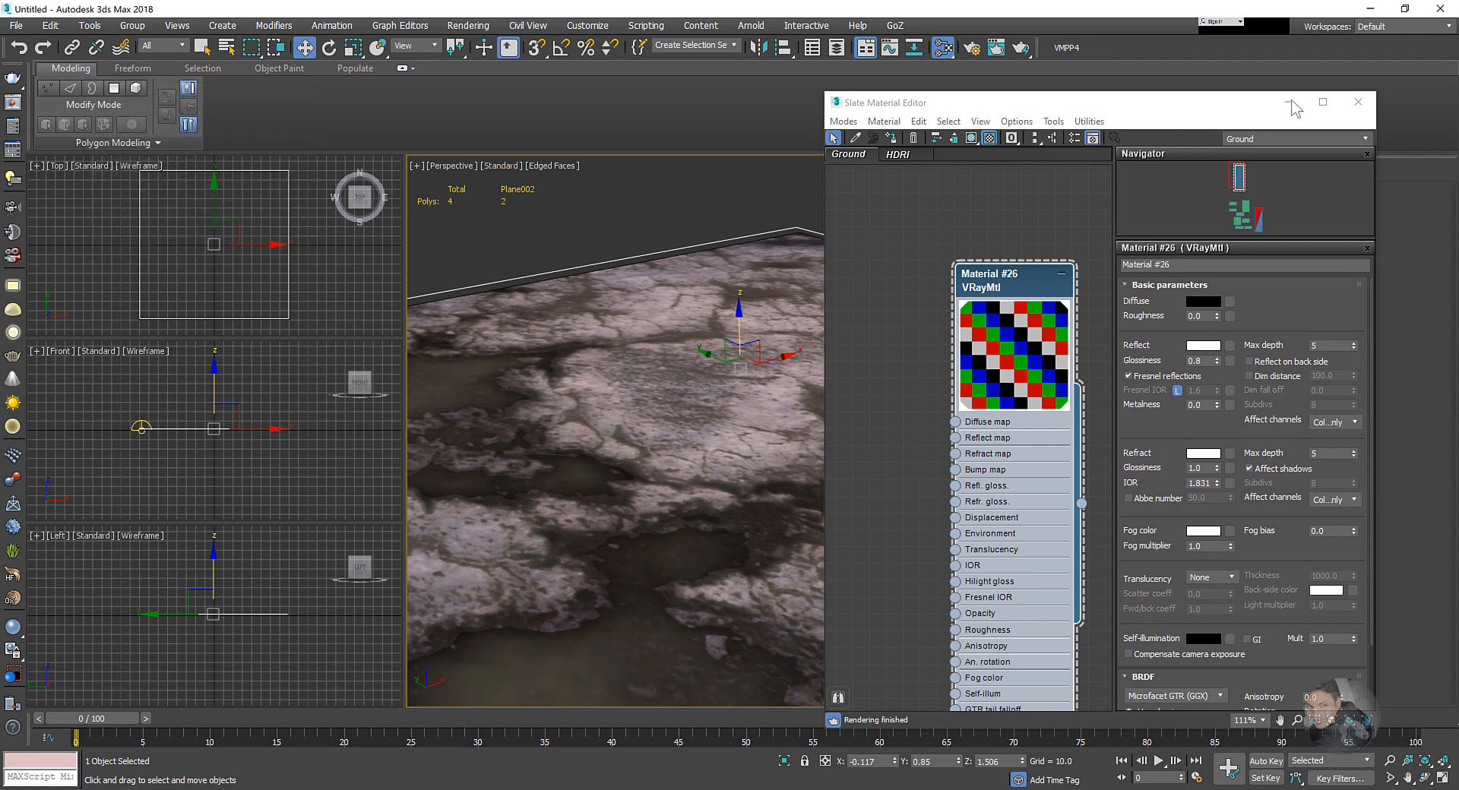
left_click(1358, 102)
- Merge 017_simple_grass_v2_Vray.max from the Test\Grass folder into the scene
scroll(911, 403, "down", 8)
middle_click_drag(934, 401, 786, 507, "alt")
scroll(951, 444, "up", 6)
scroll(884, 491, "up", 1)
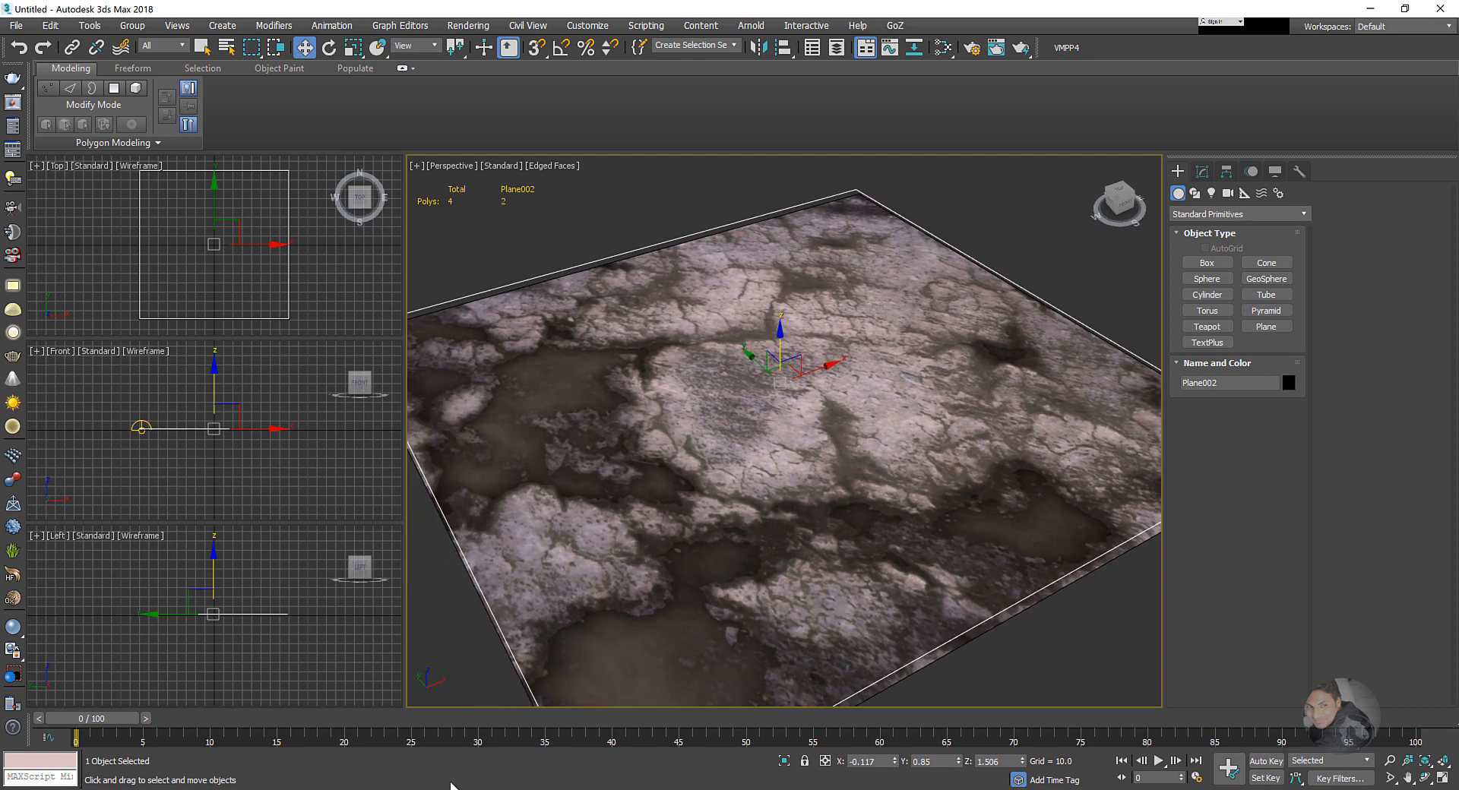
key("alt+Tab")
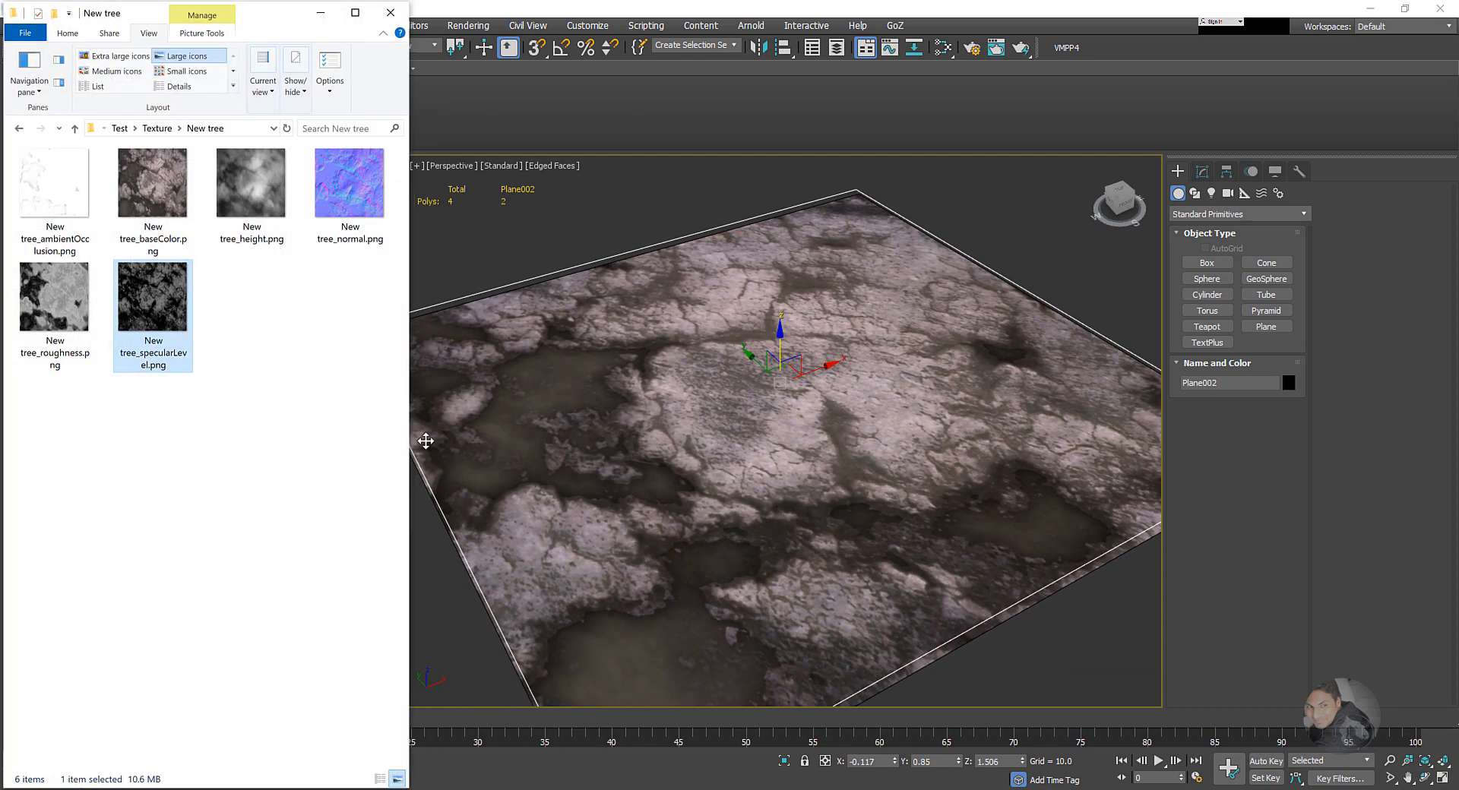
left_click(75, 128)
left_click(74, 128)
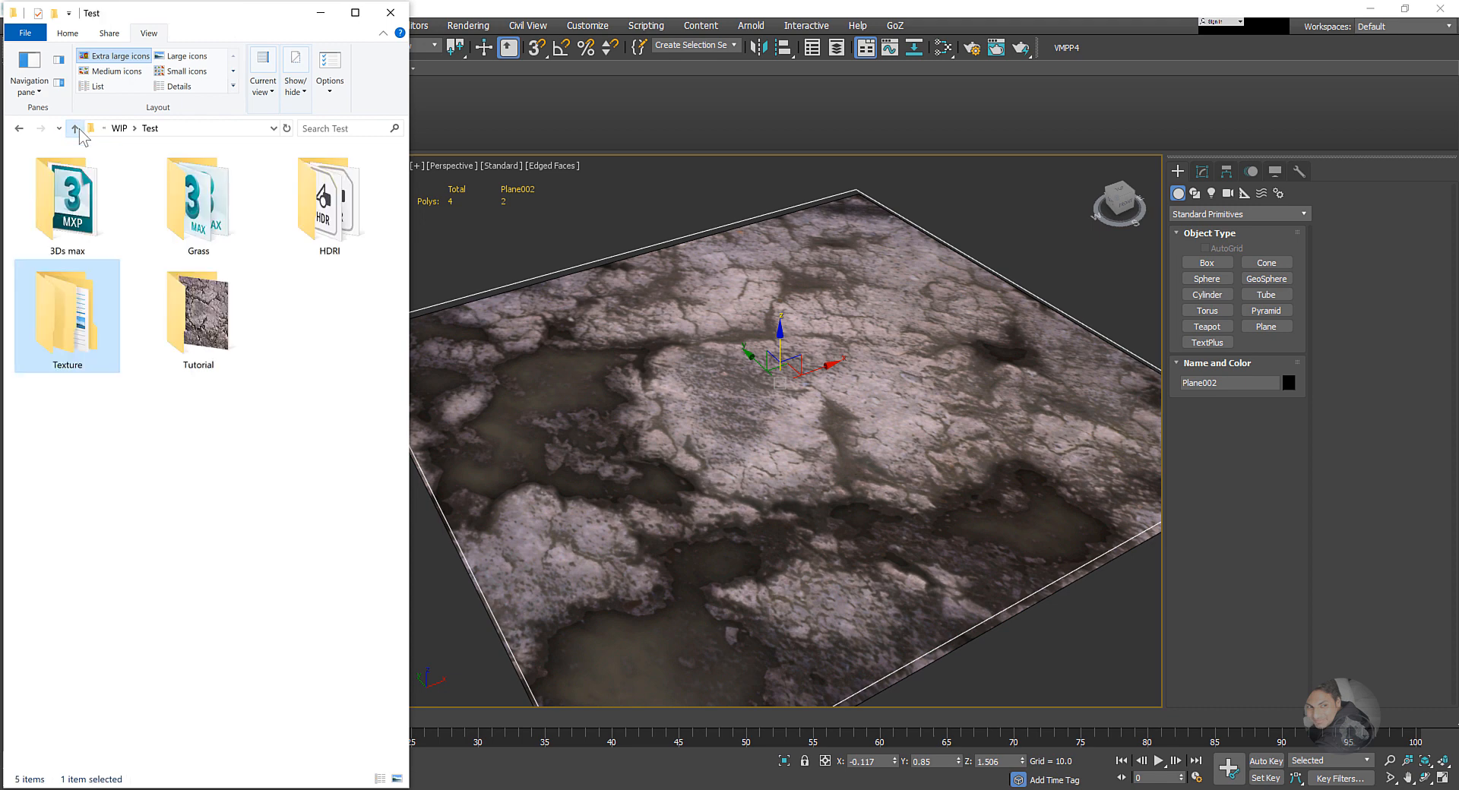
double_click(199, 220)
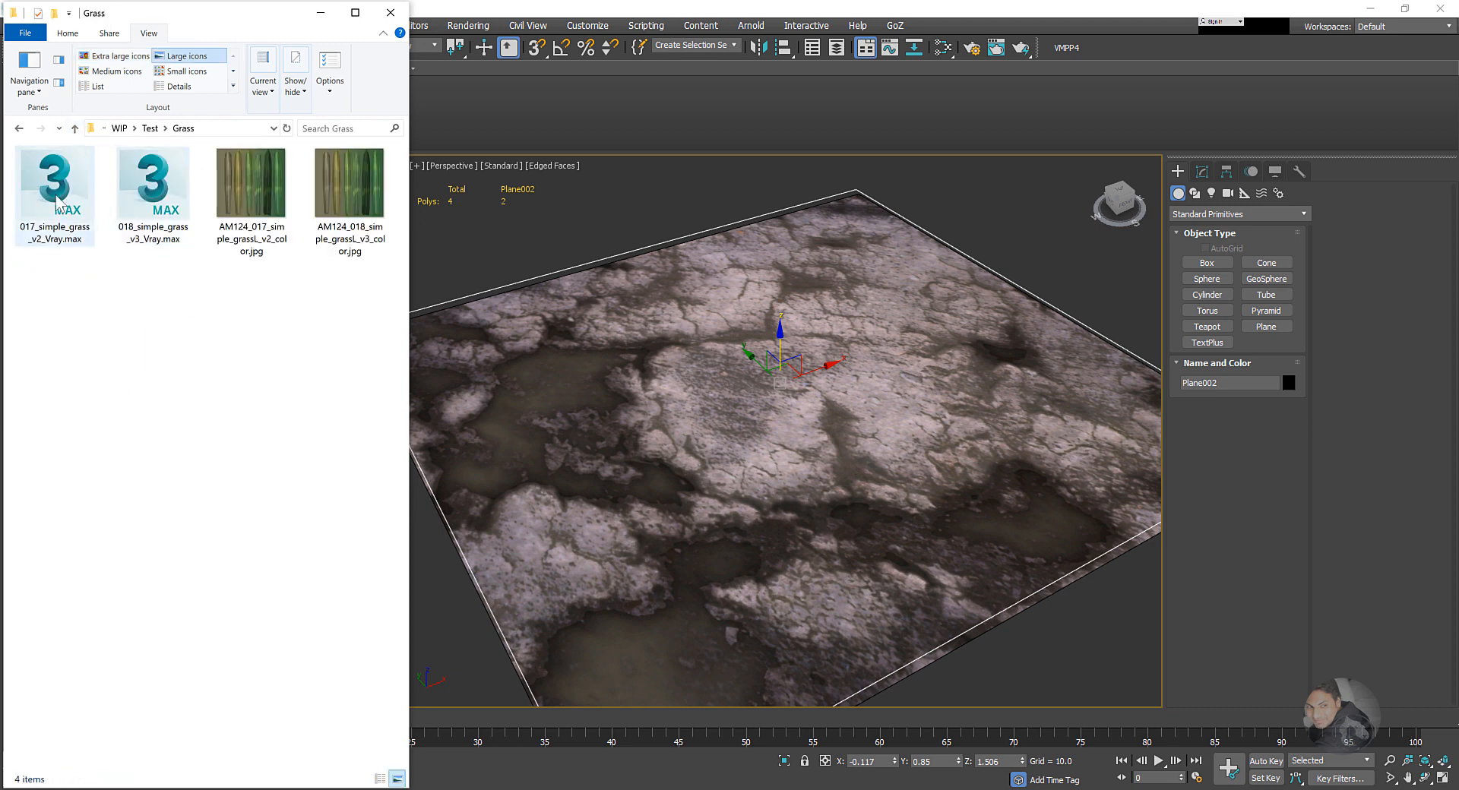
left_click_drag(64, 192, 783, 428)
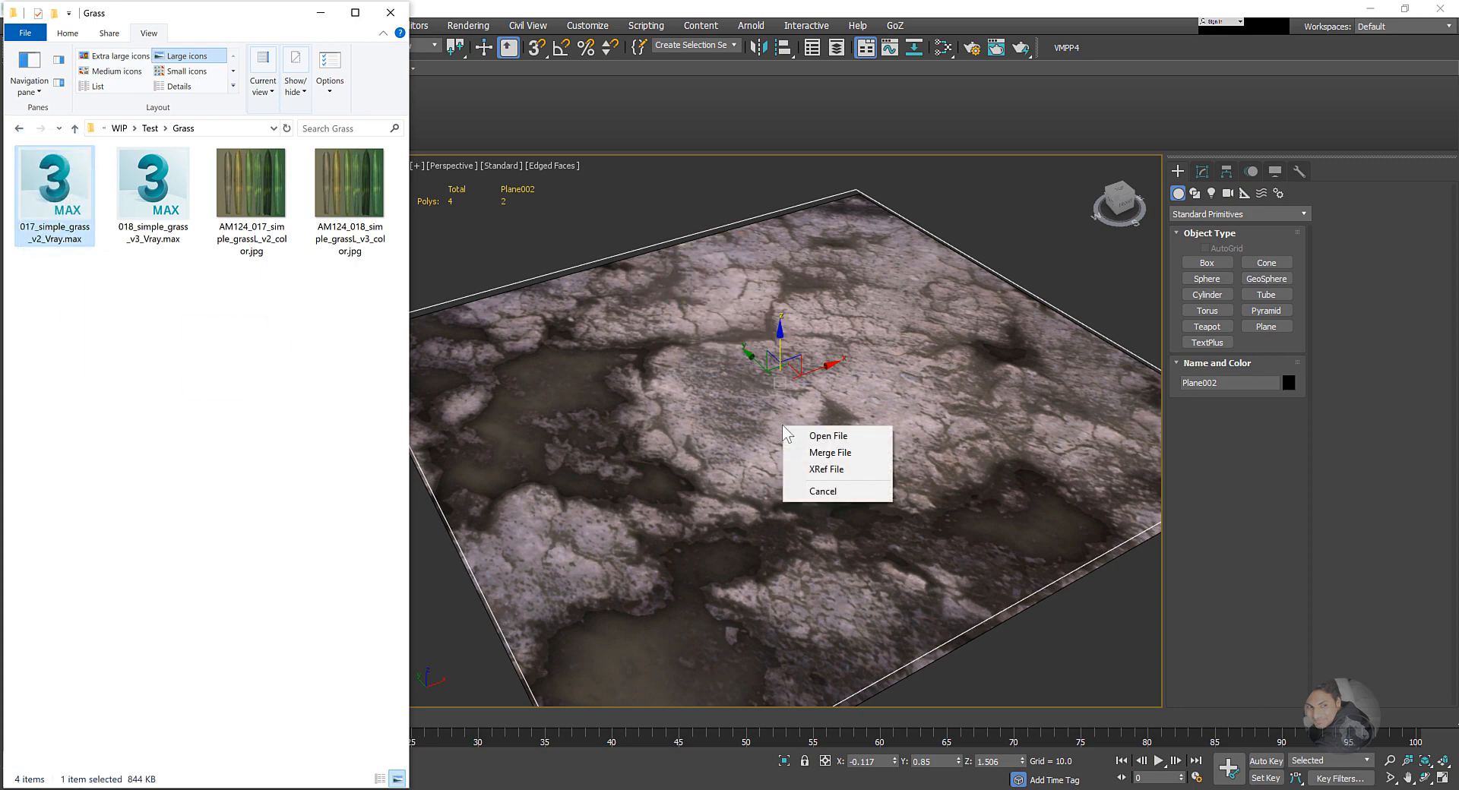
left_click(840, 453)
- Move the merged grass clump off the ground plane along X to about -146
key("w")
scroll(868, 451, "down", 5)
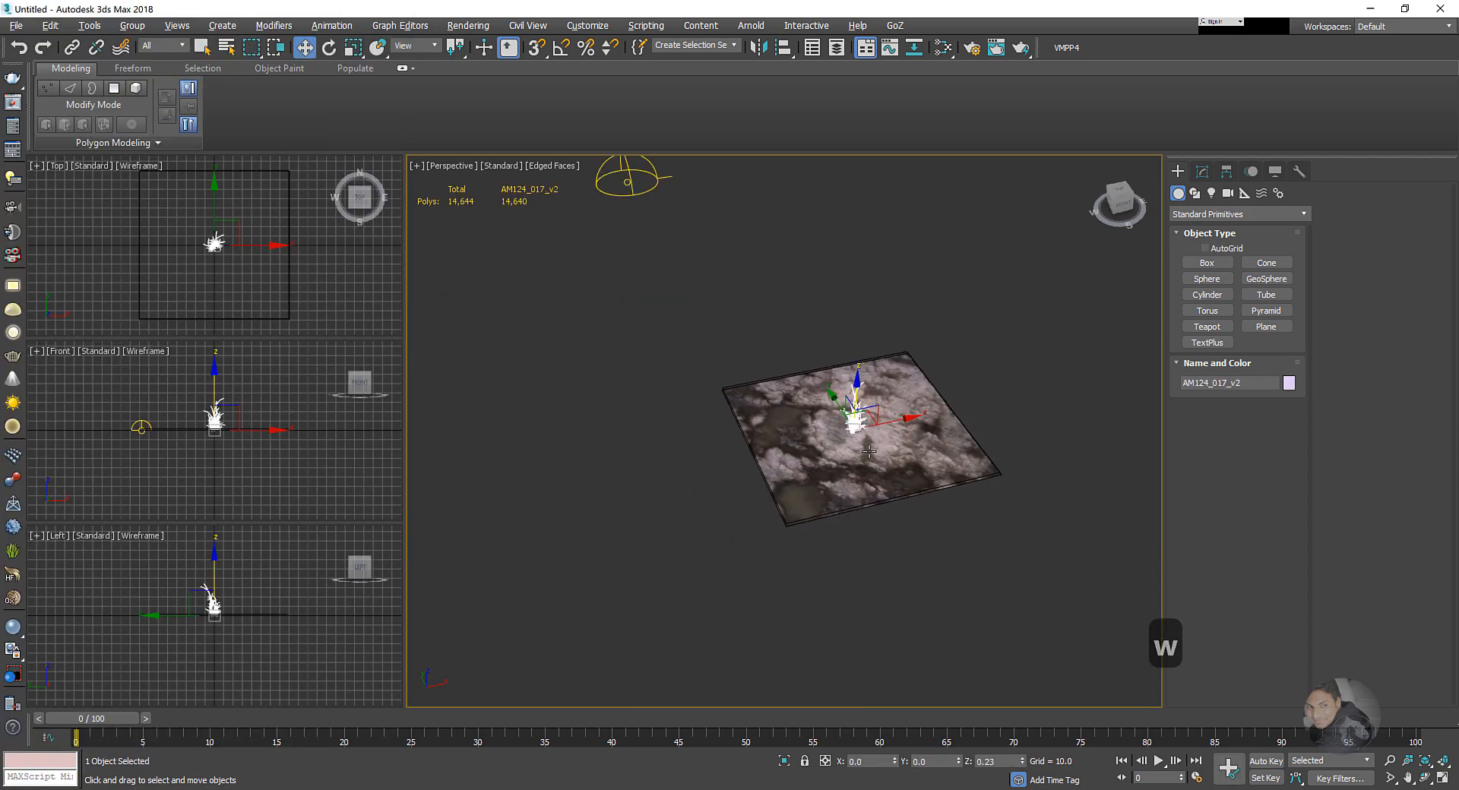
left_click_drag(868, 451, 682, 467)
scroll(796, 471, "up", 3)
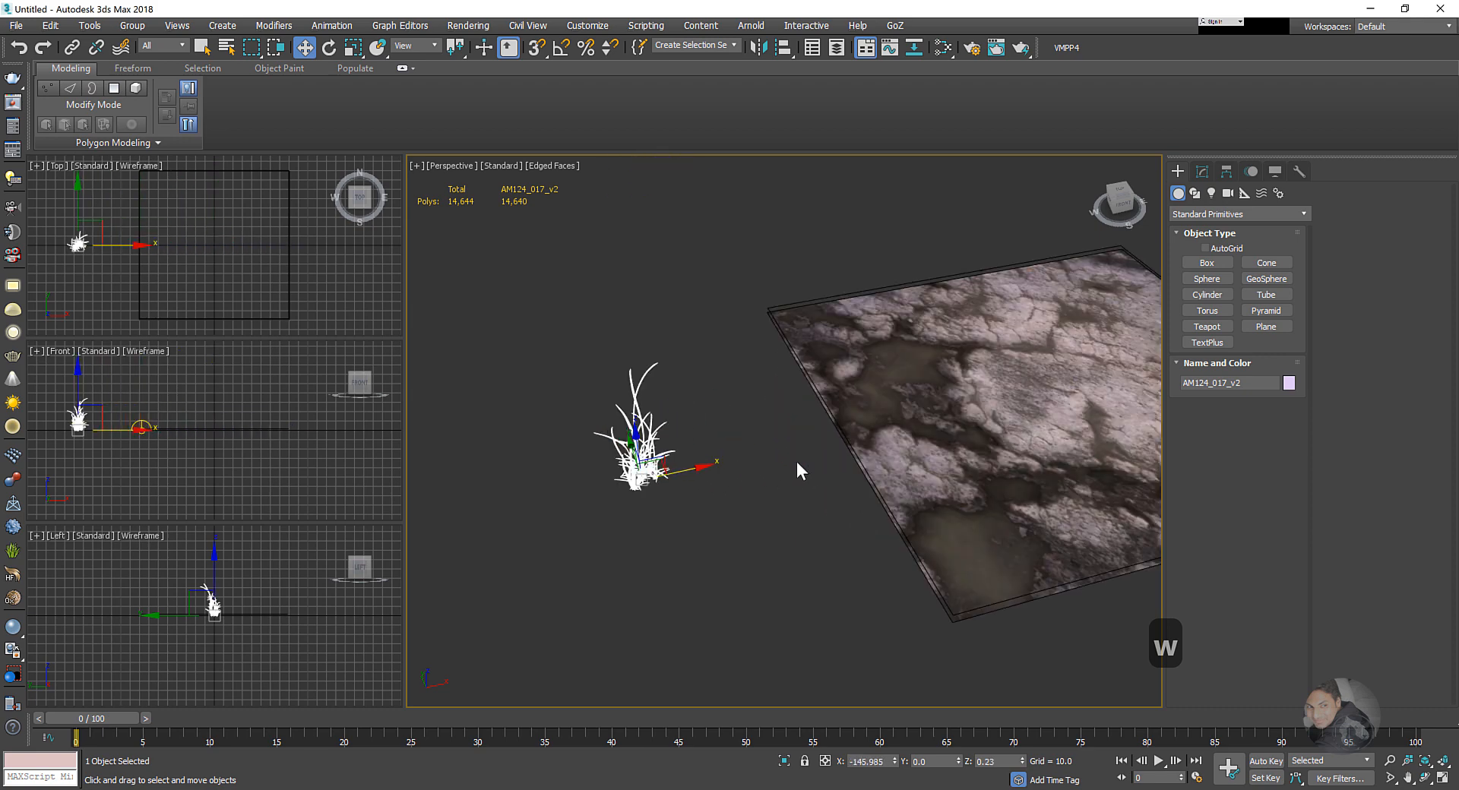
- Group the grass clump under the name Grass
middle_click_drag(796, 462, 583, 314, "alt")
left_click(132, 25)
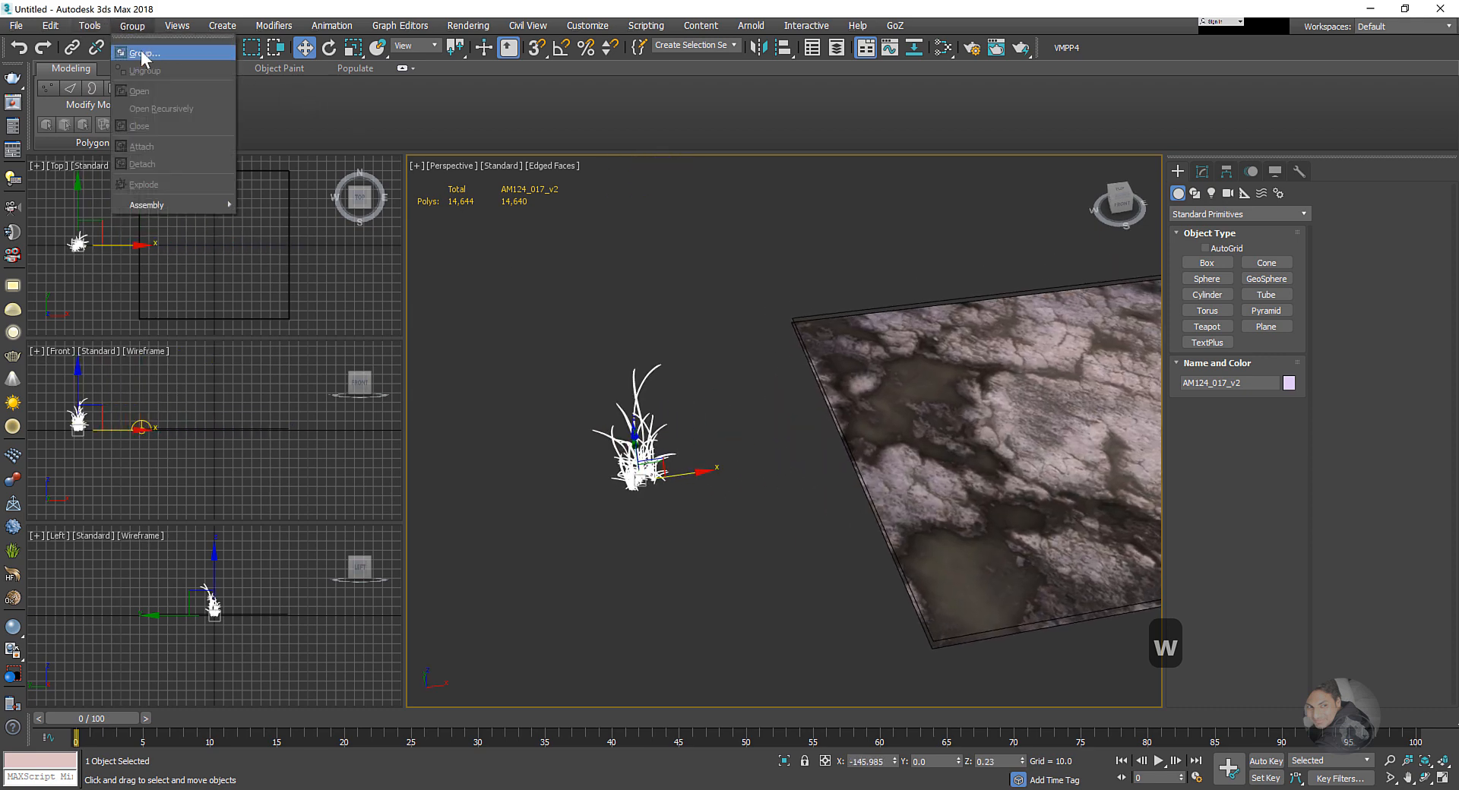
left_click(143, 45)
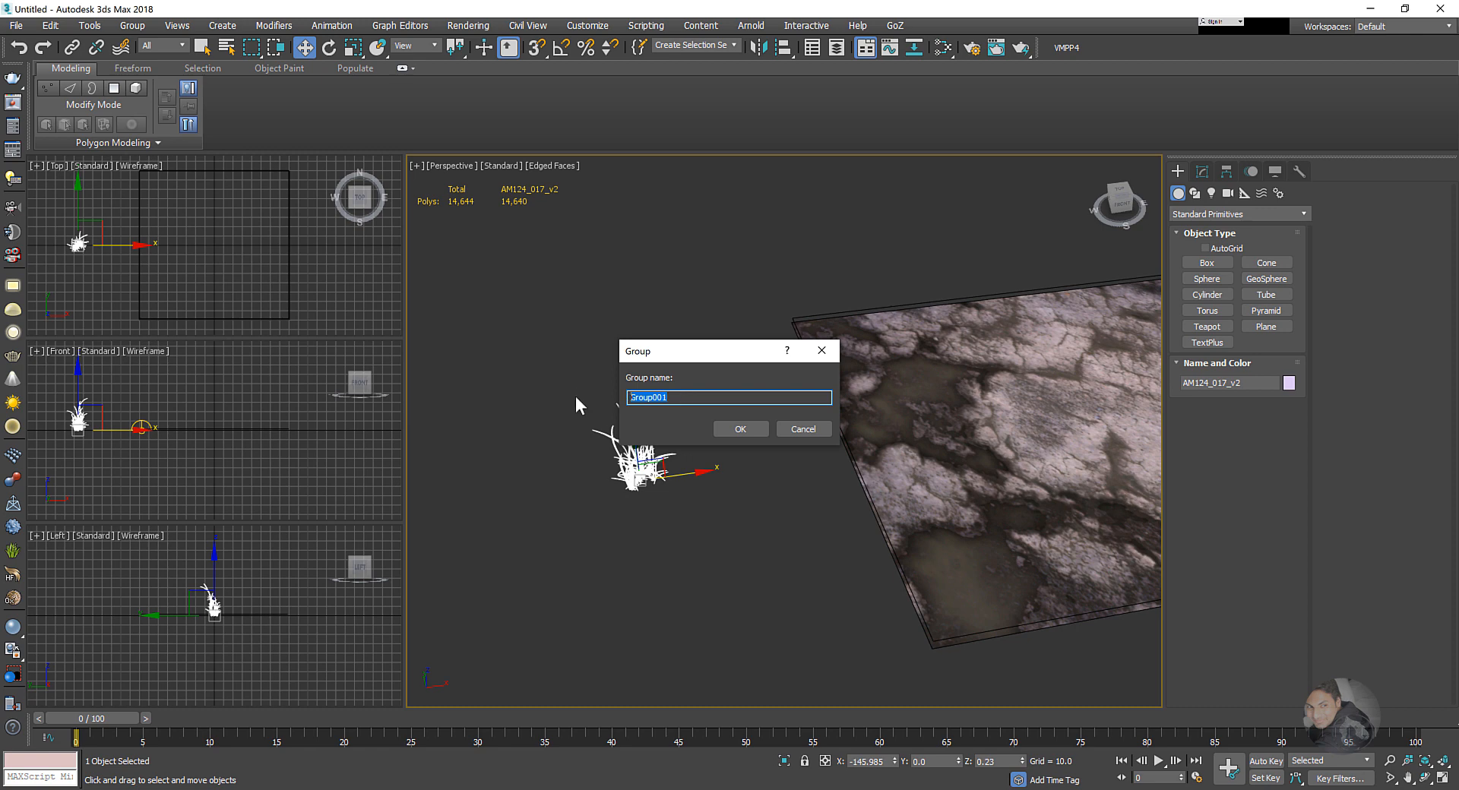
type("Grass")
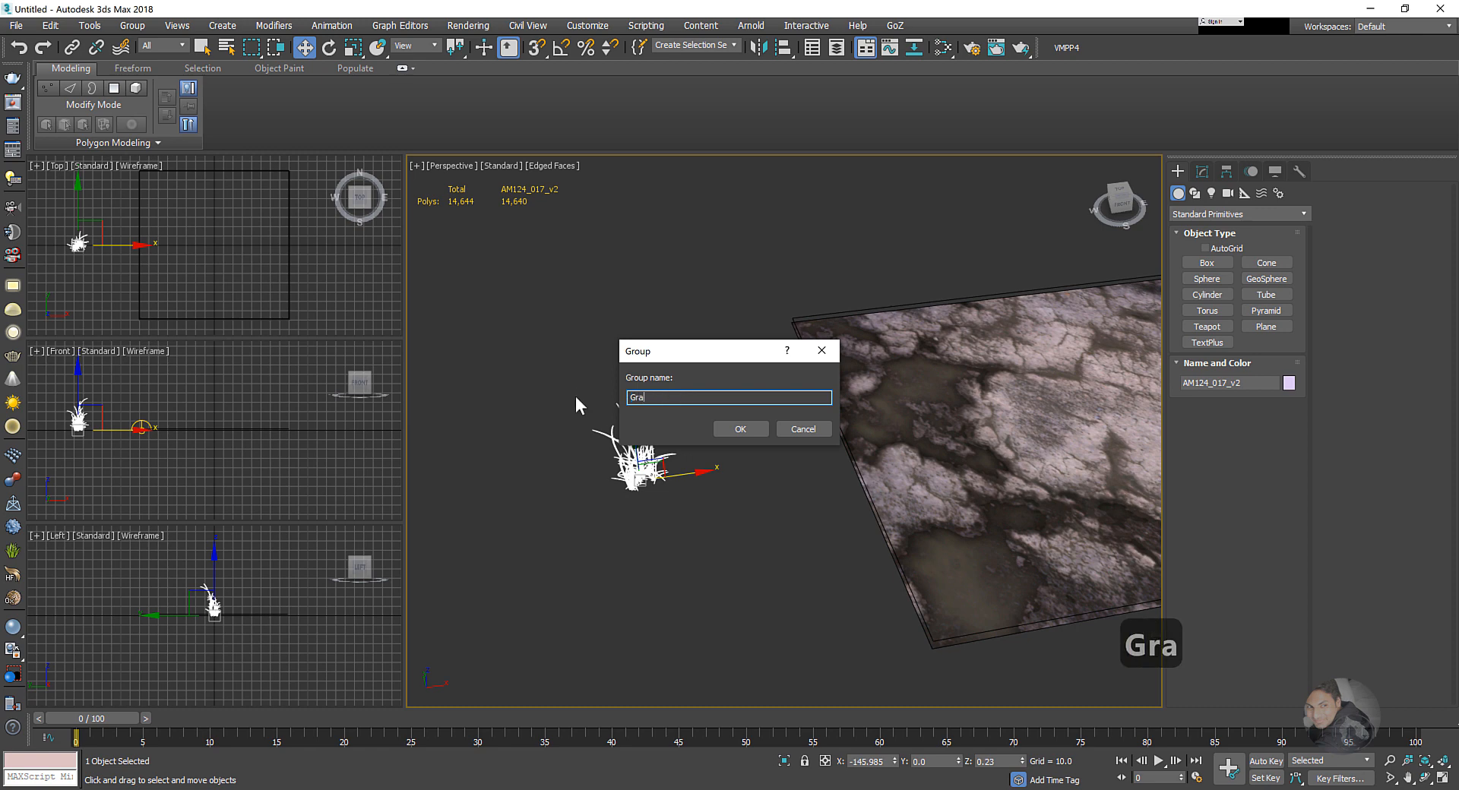
key("Return")
- Create a new material view named Grass in the Slate Material Editor
scroll(831, 469, "up", 5)
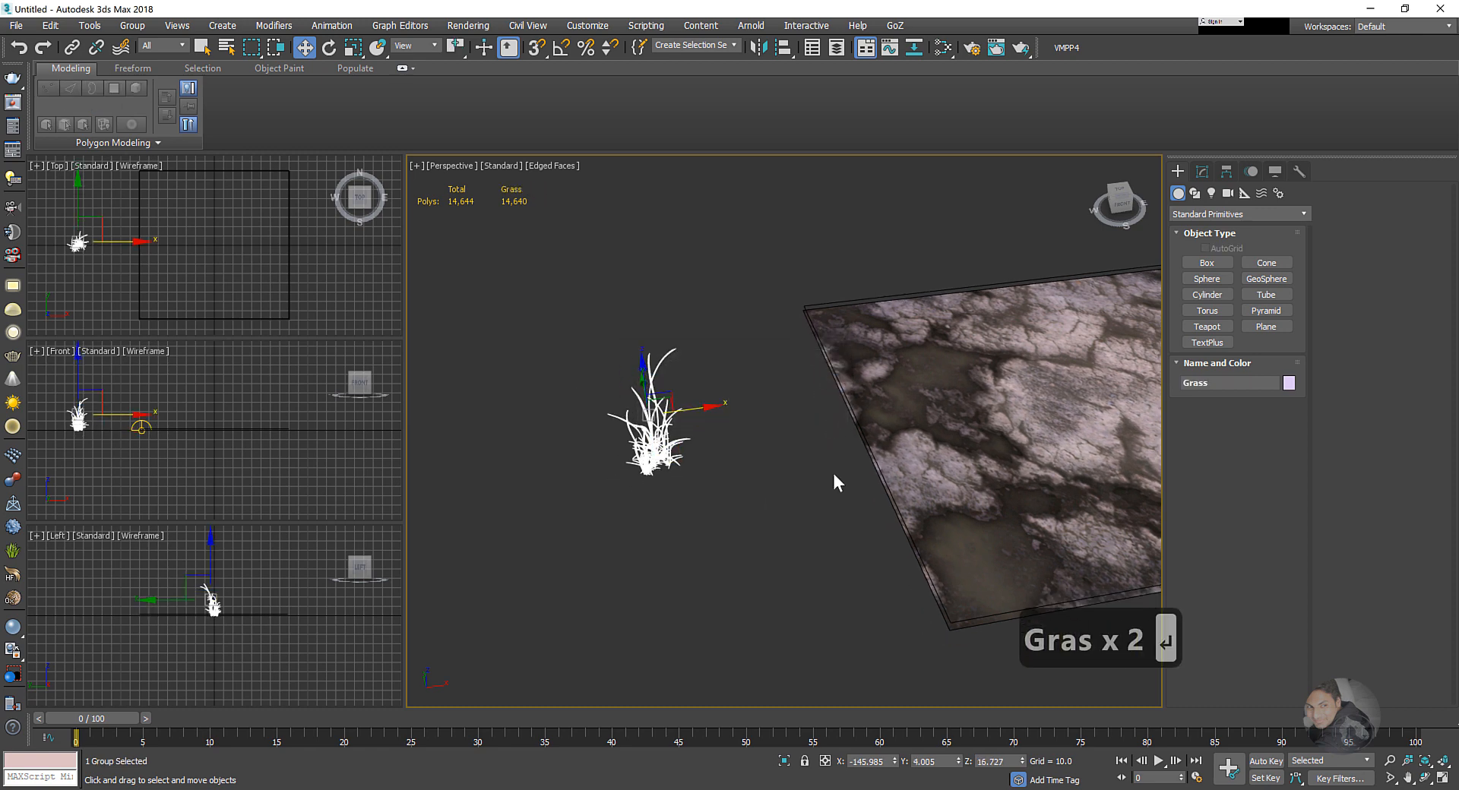
key("z")
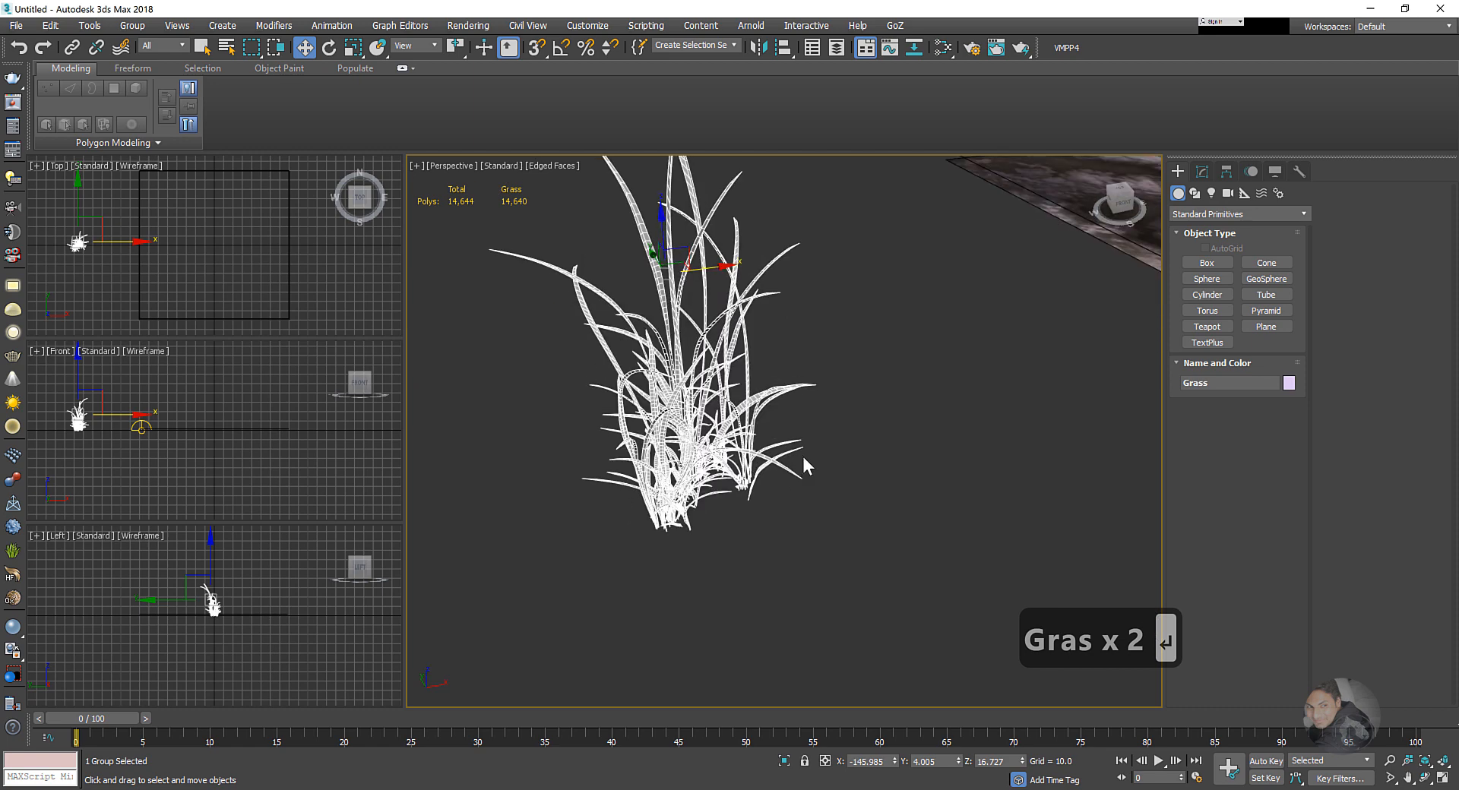
key("m")
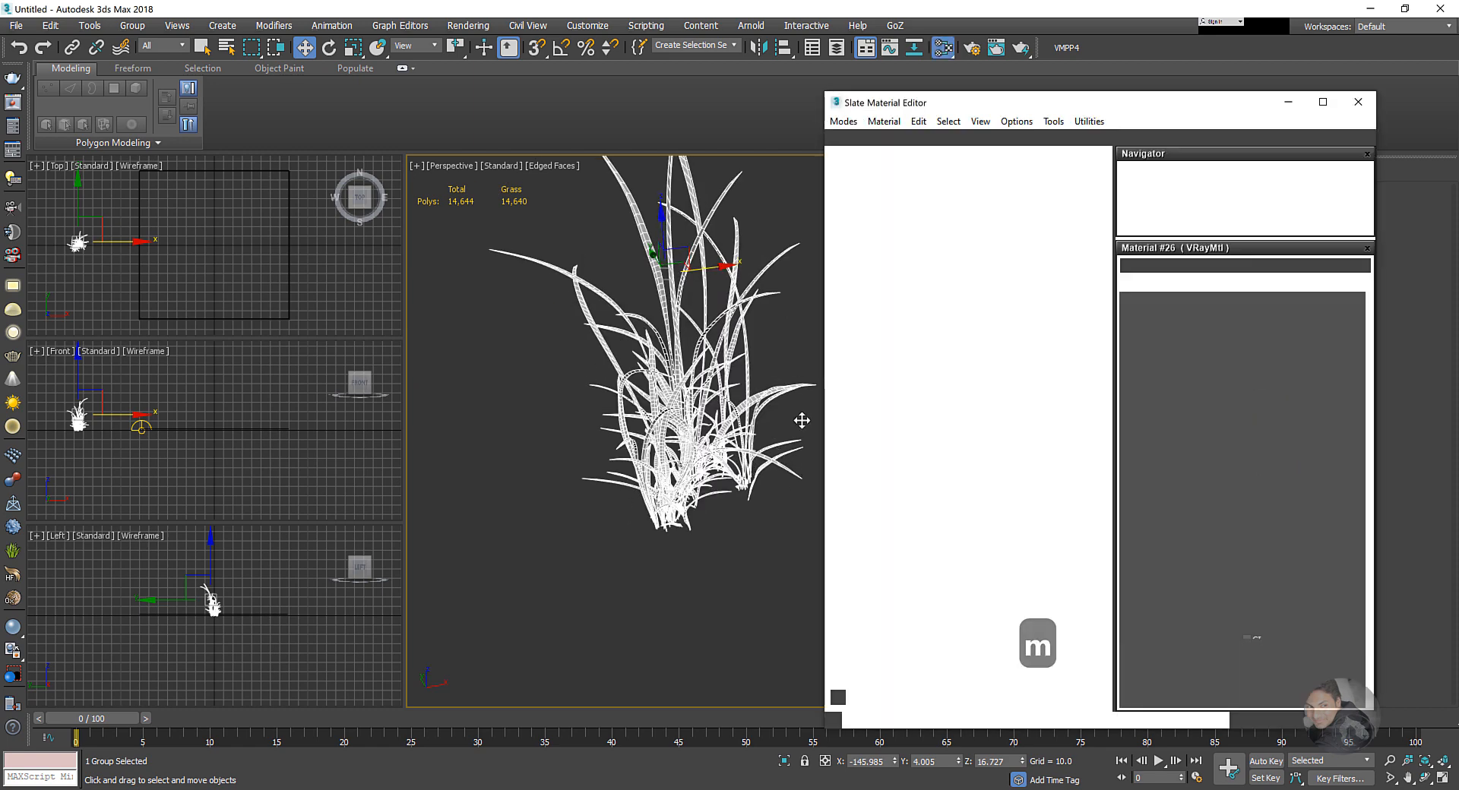
right_click(947, 160)
left_click(984, 168)
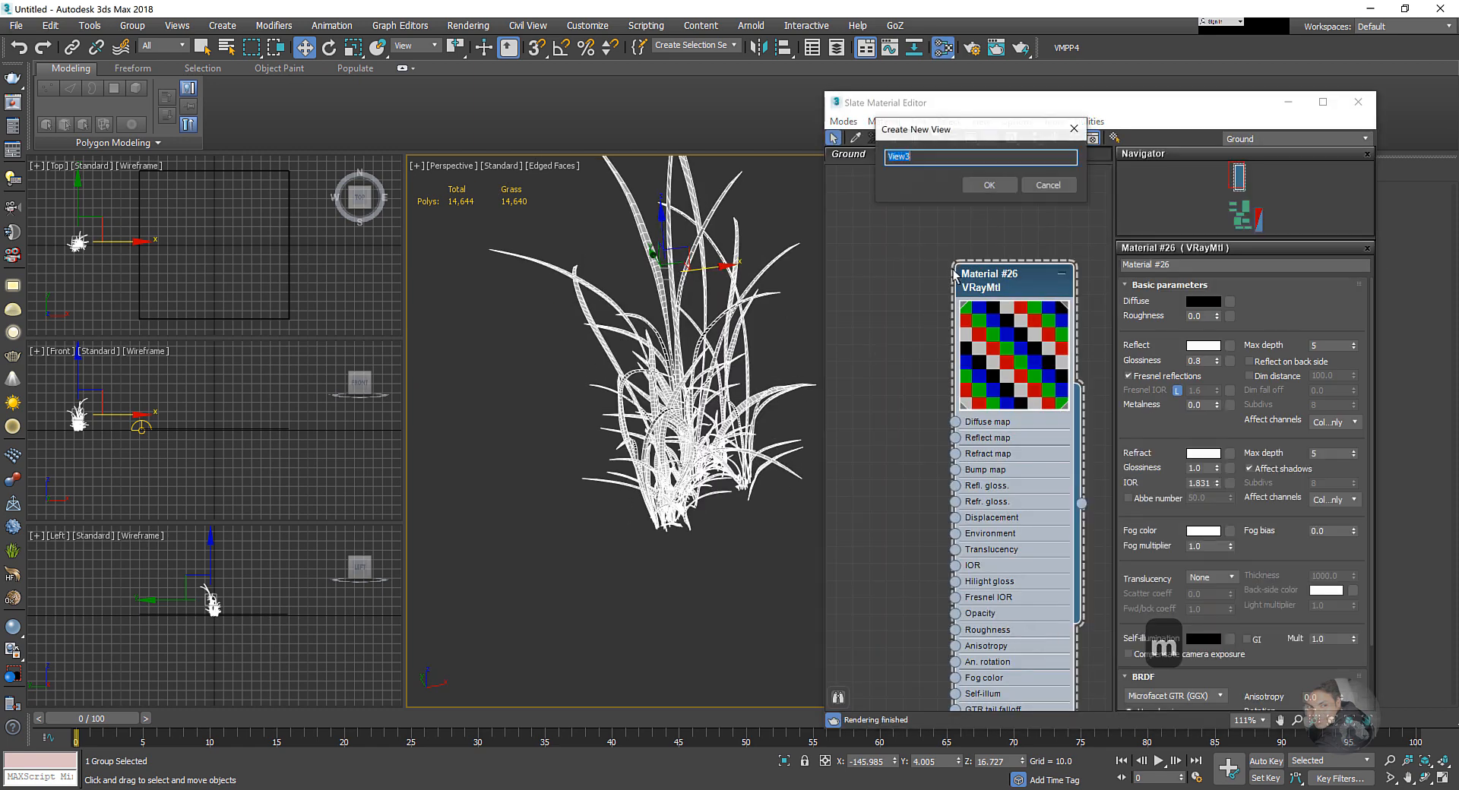
type("Grass")
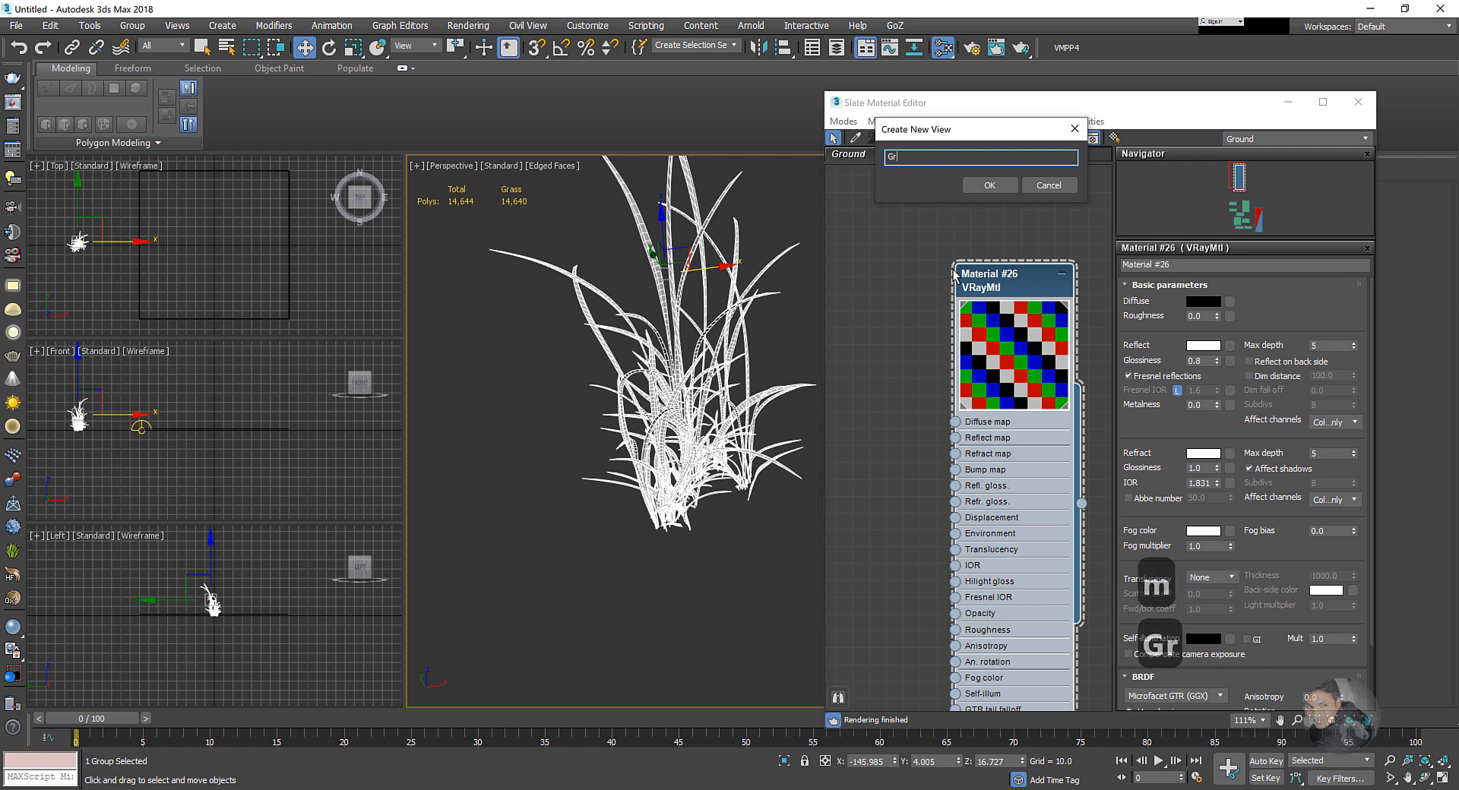
key("Return")
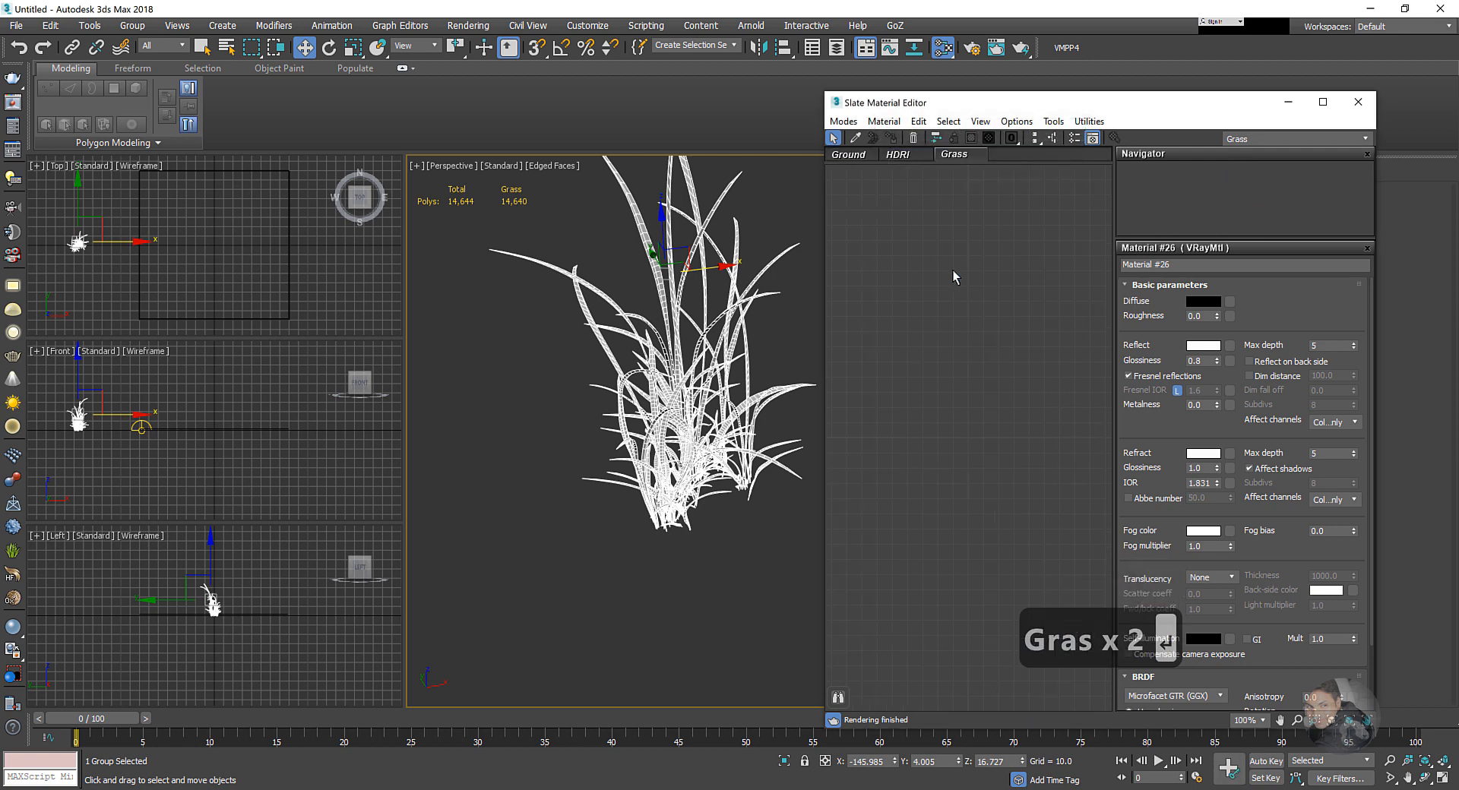
right_click(970, 319)
mouse_move(1018, 328)
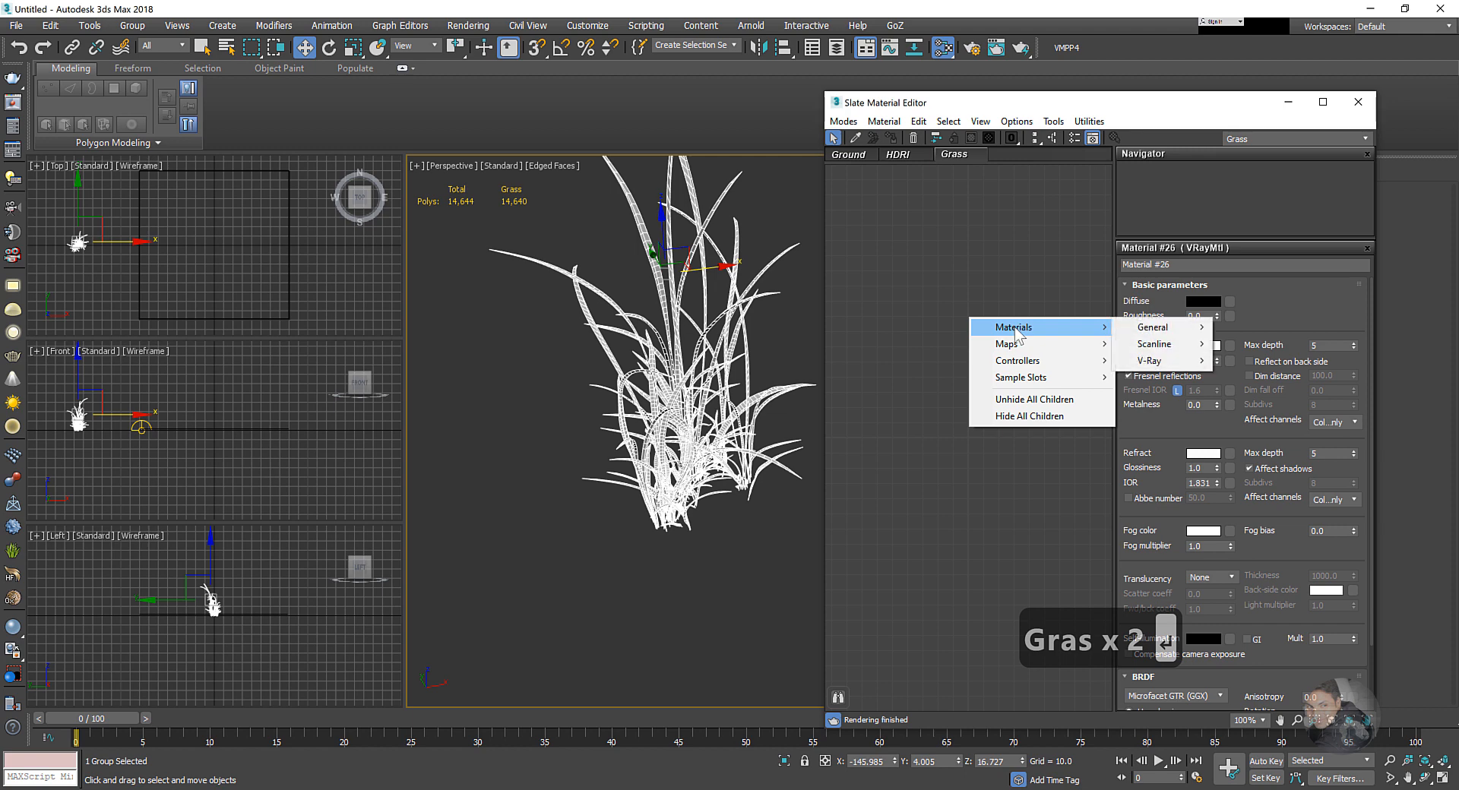
left_click(969, 337)
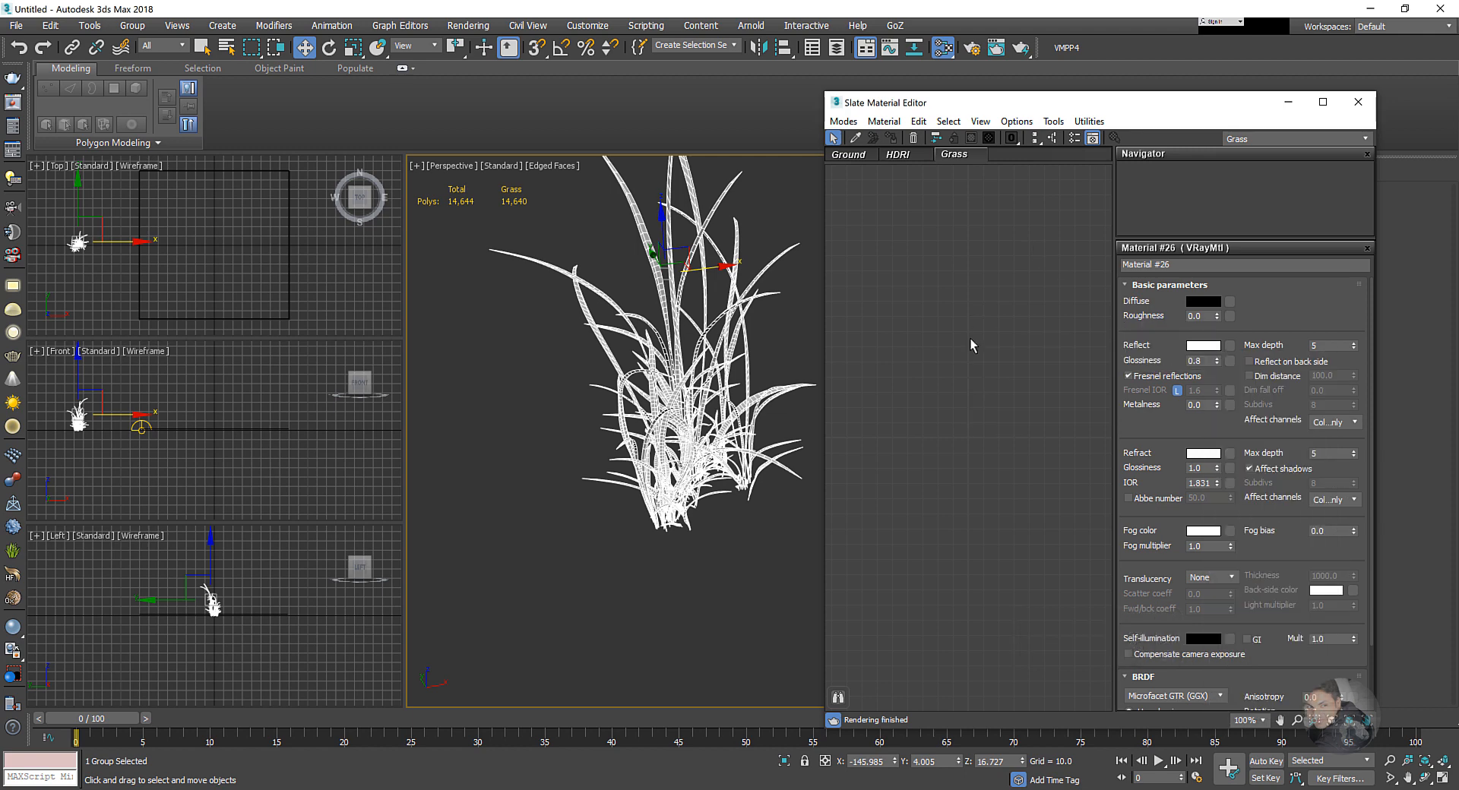
- Sample the grass clump's two-sided V-Ray material from the object into the Grass view
middle_click_drag(775, 204, 677, 433)
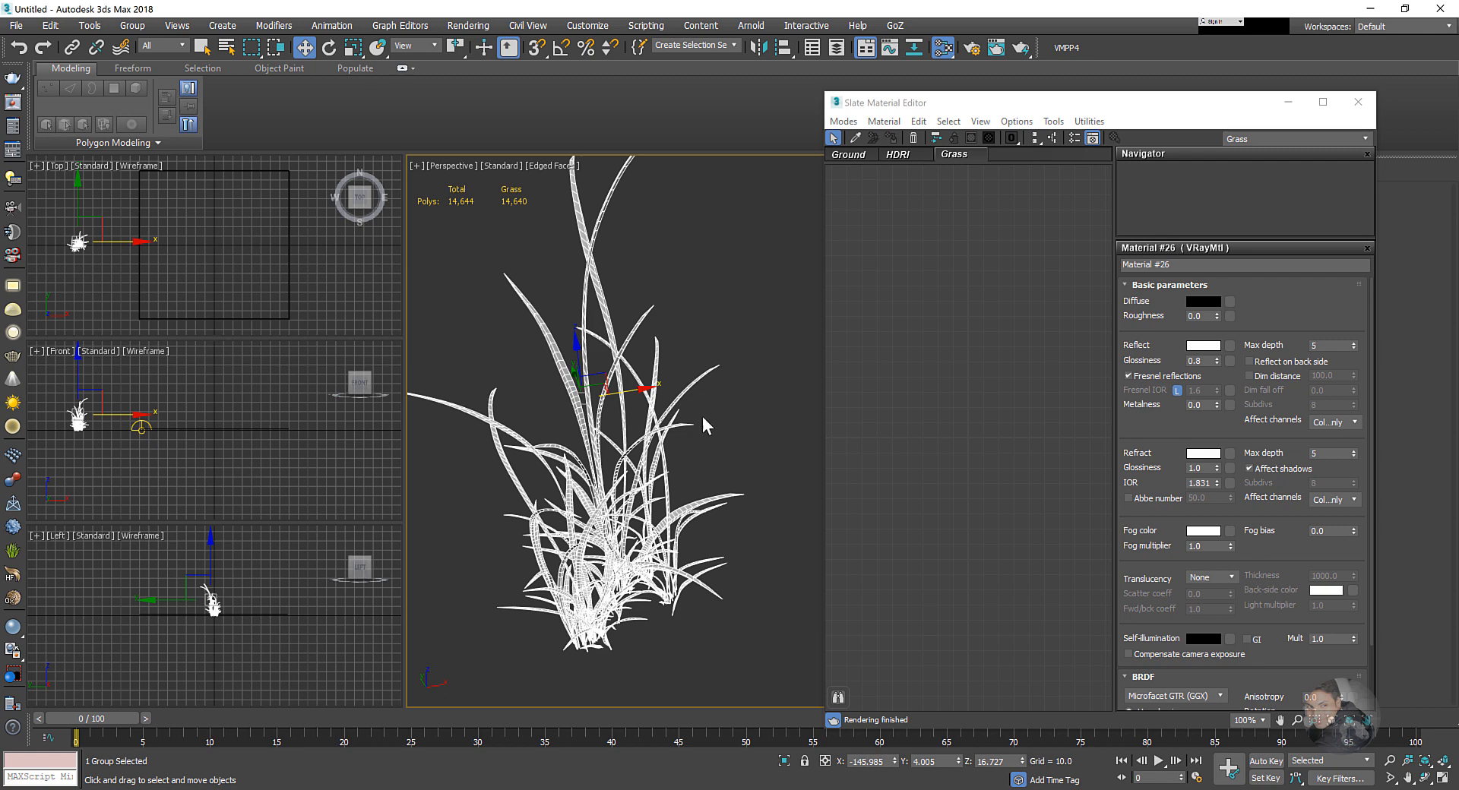
left_click(853, 140)
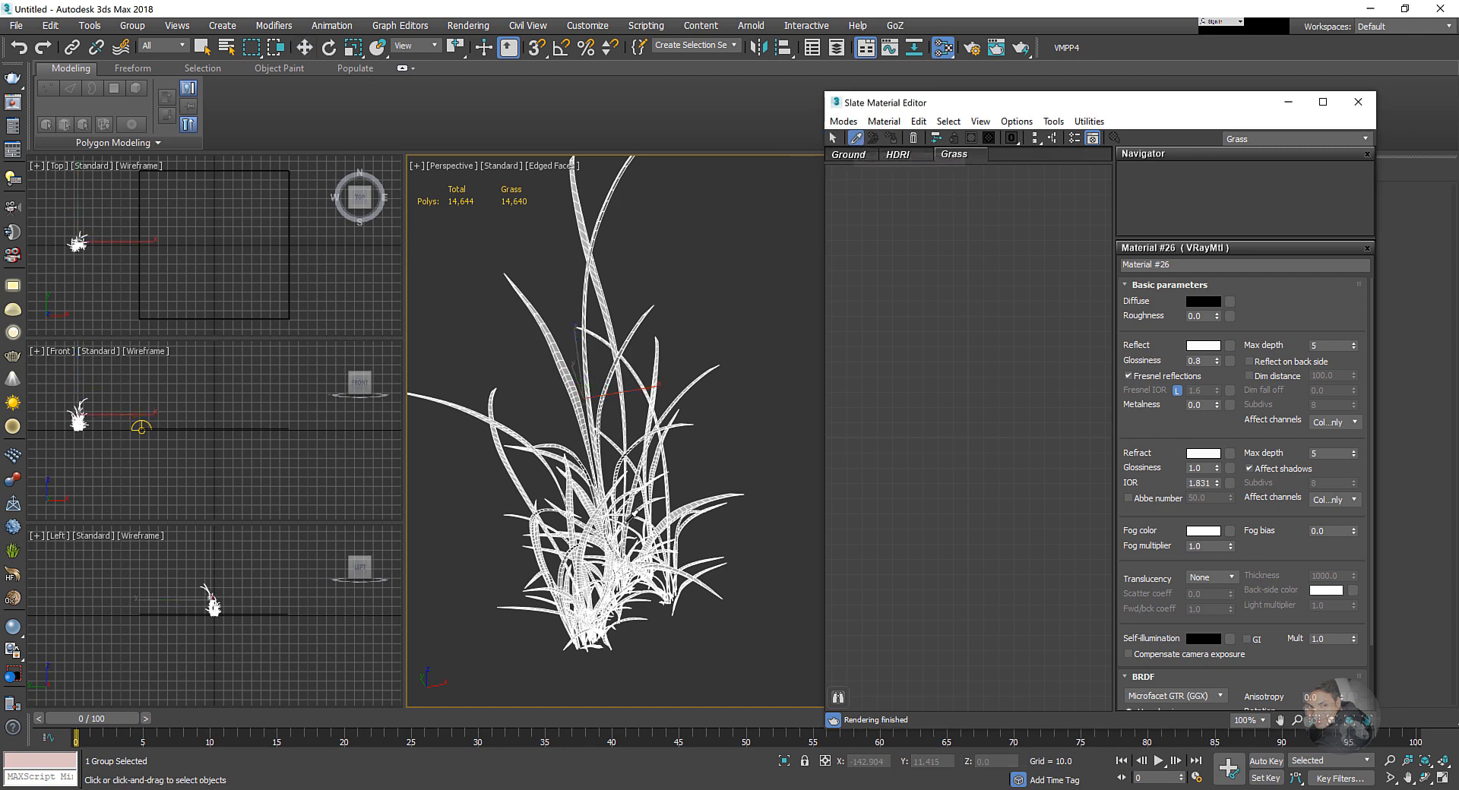
left_click(630, 519)
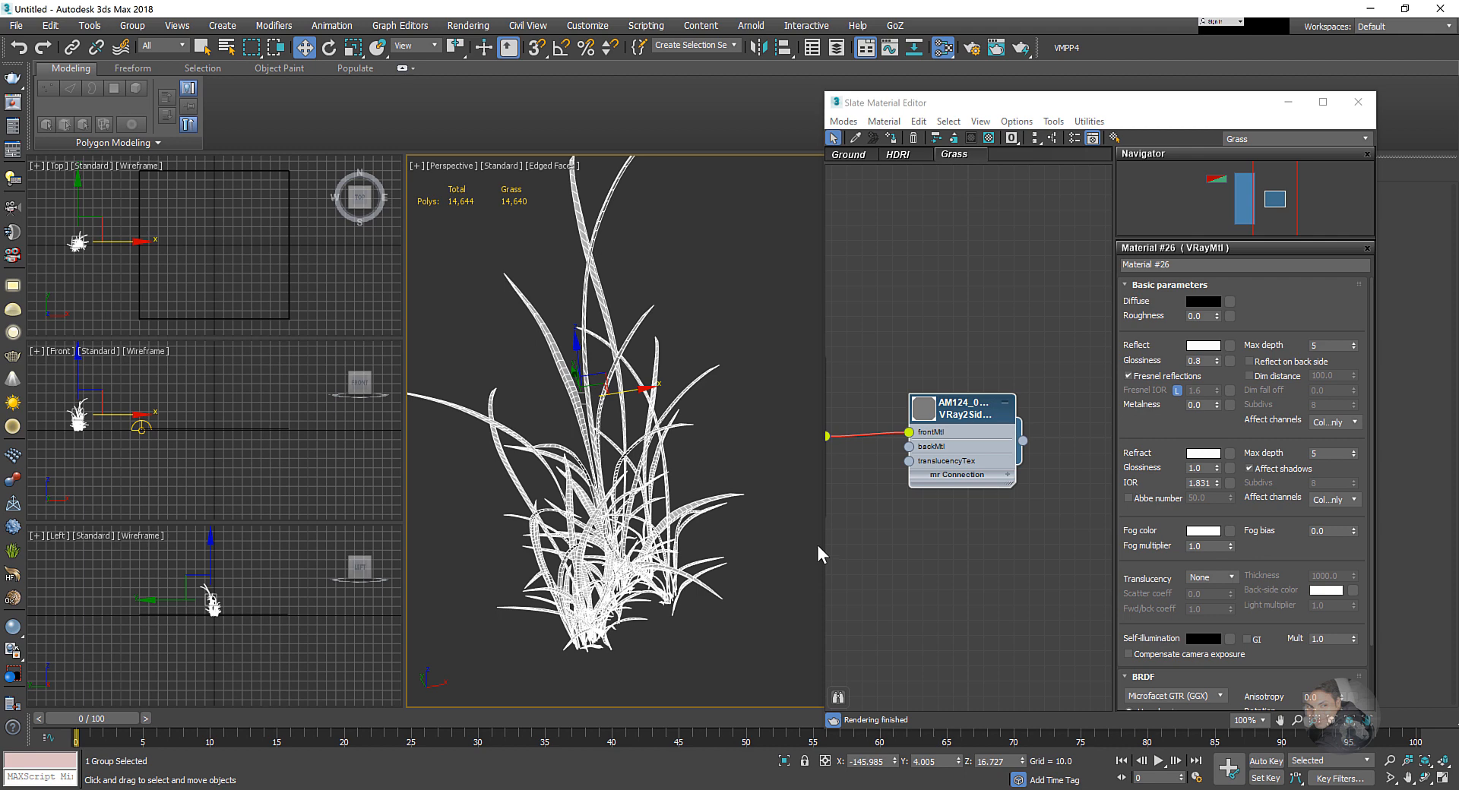
key("F9")
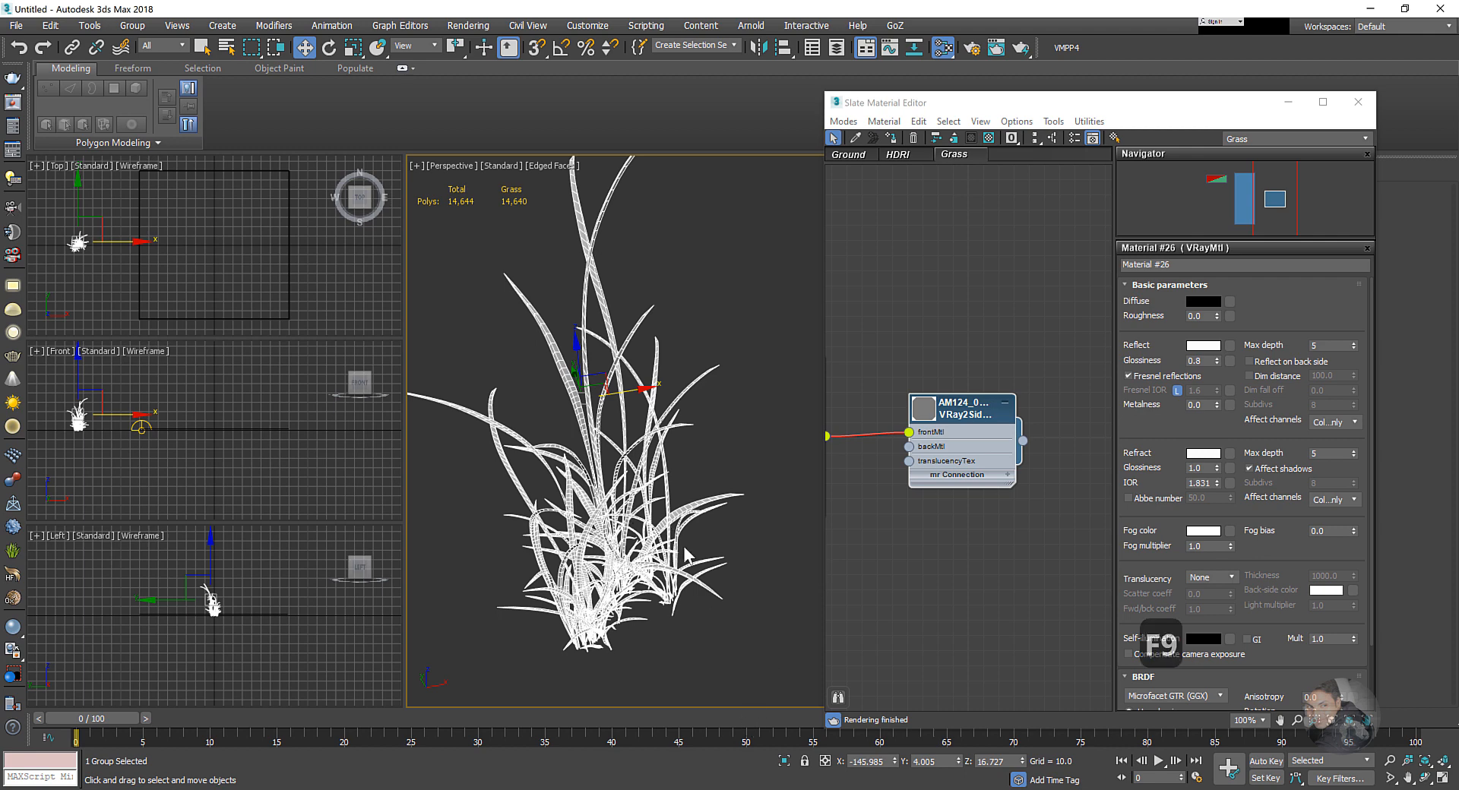
scroll(967, 495, "down", 6)
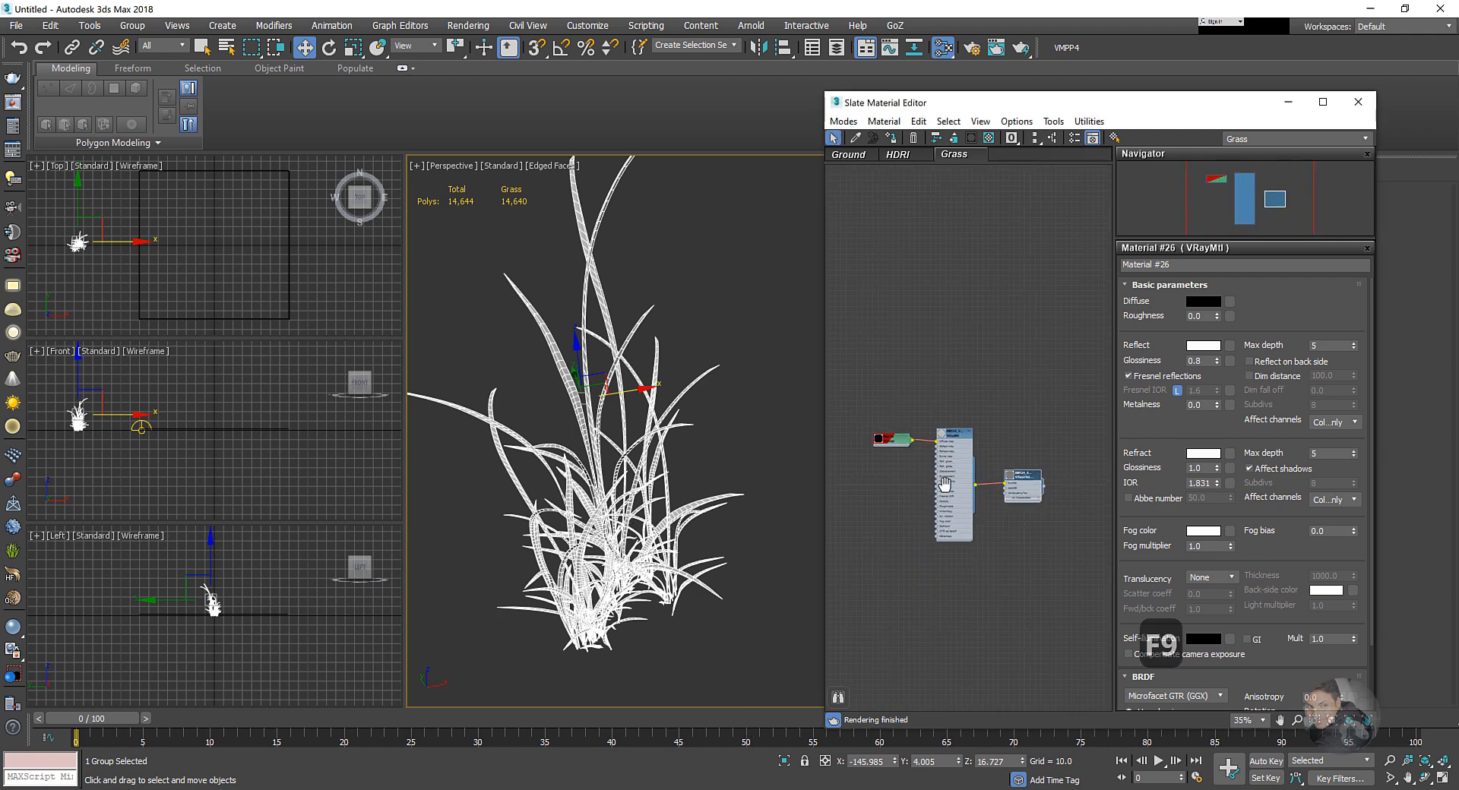
scroll(874, 433, "up", 4)
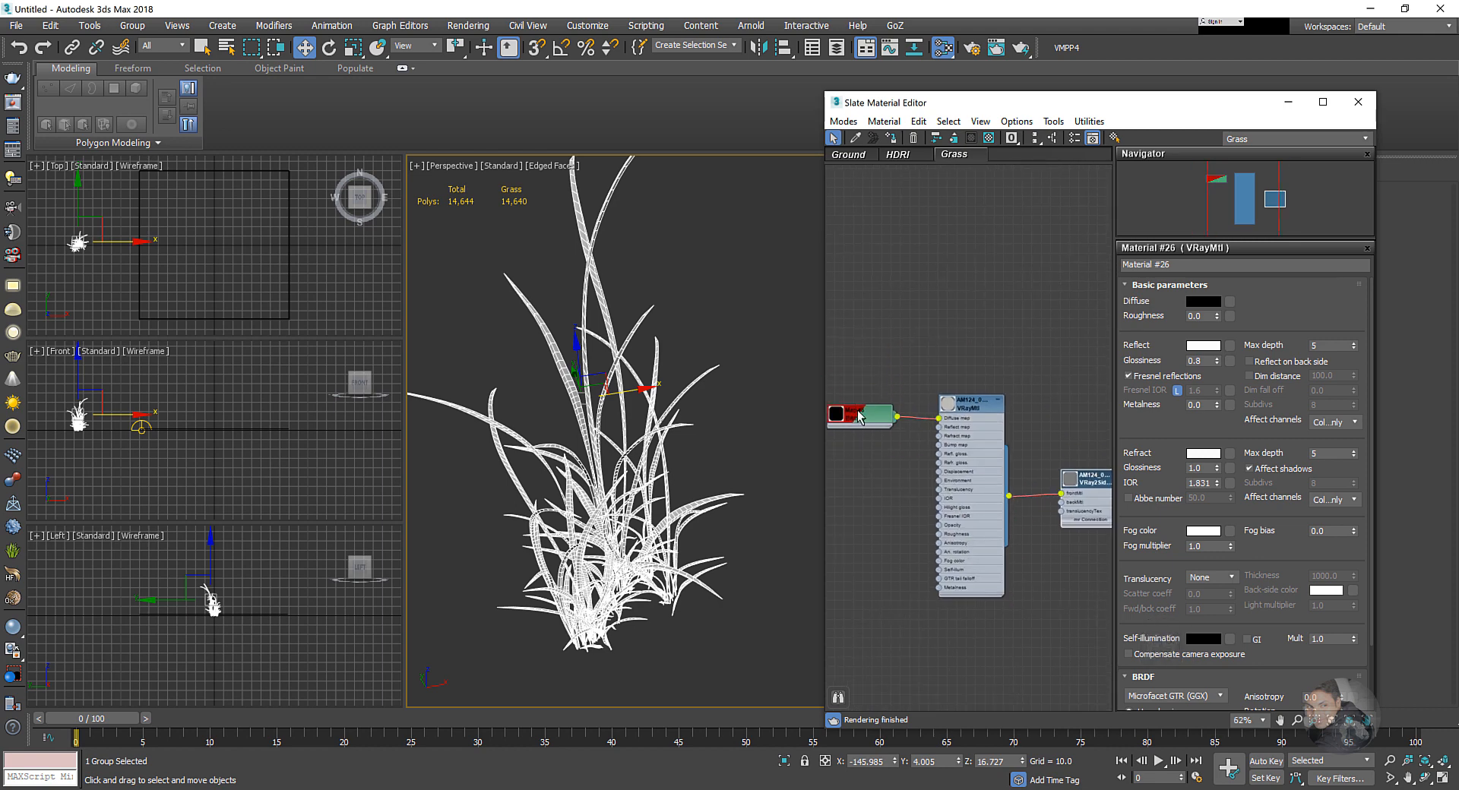
- Inspect the bitmap settings of Map #6 and check its image file location without choosing a replacement
left_click(861, 420)
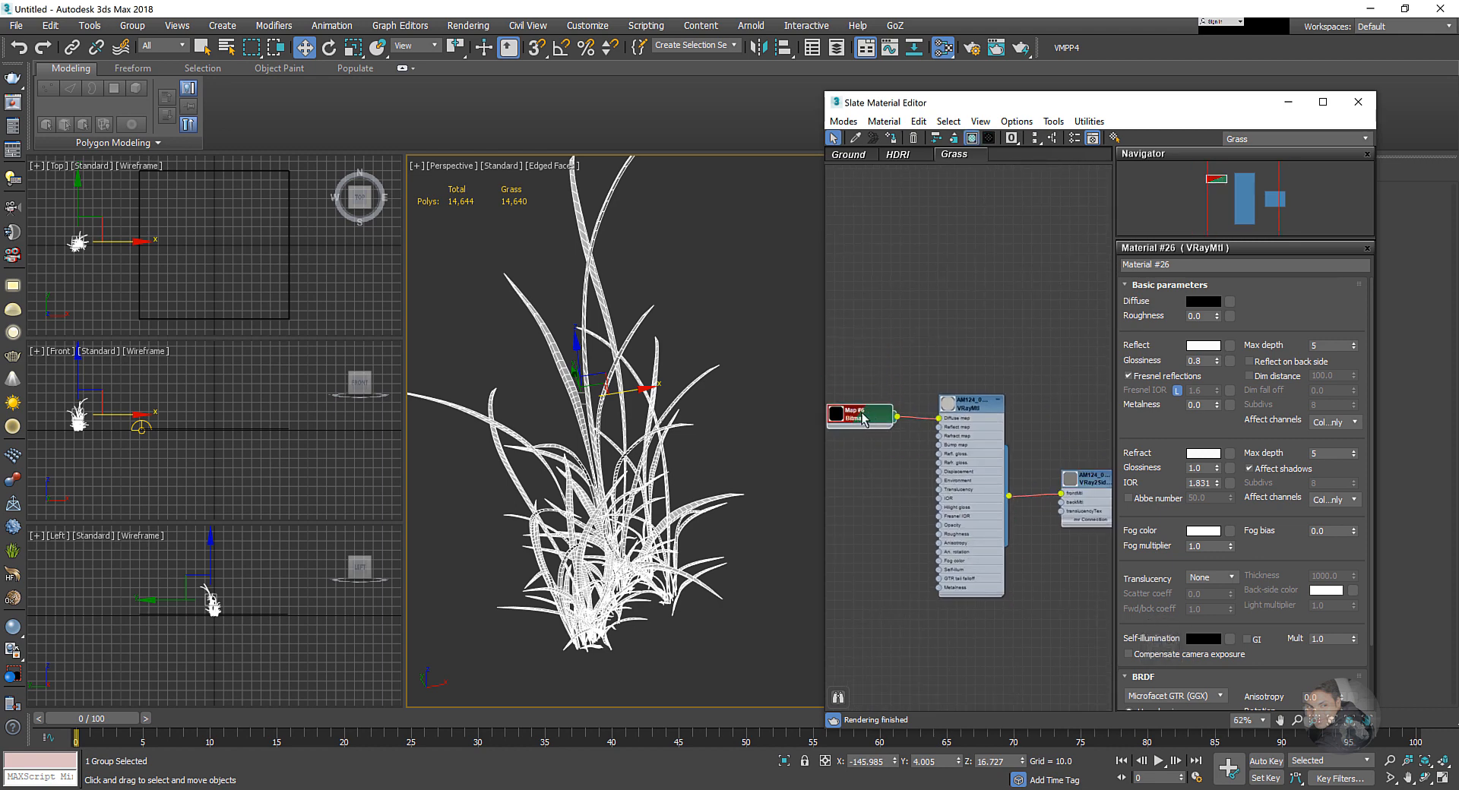
double_click(862, 418)
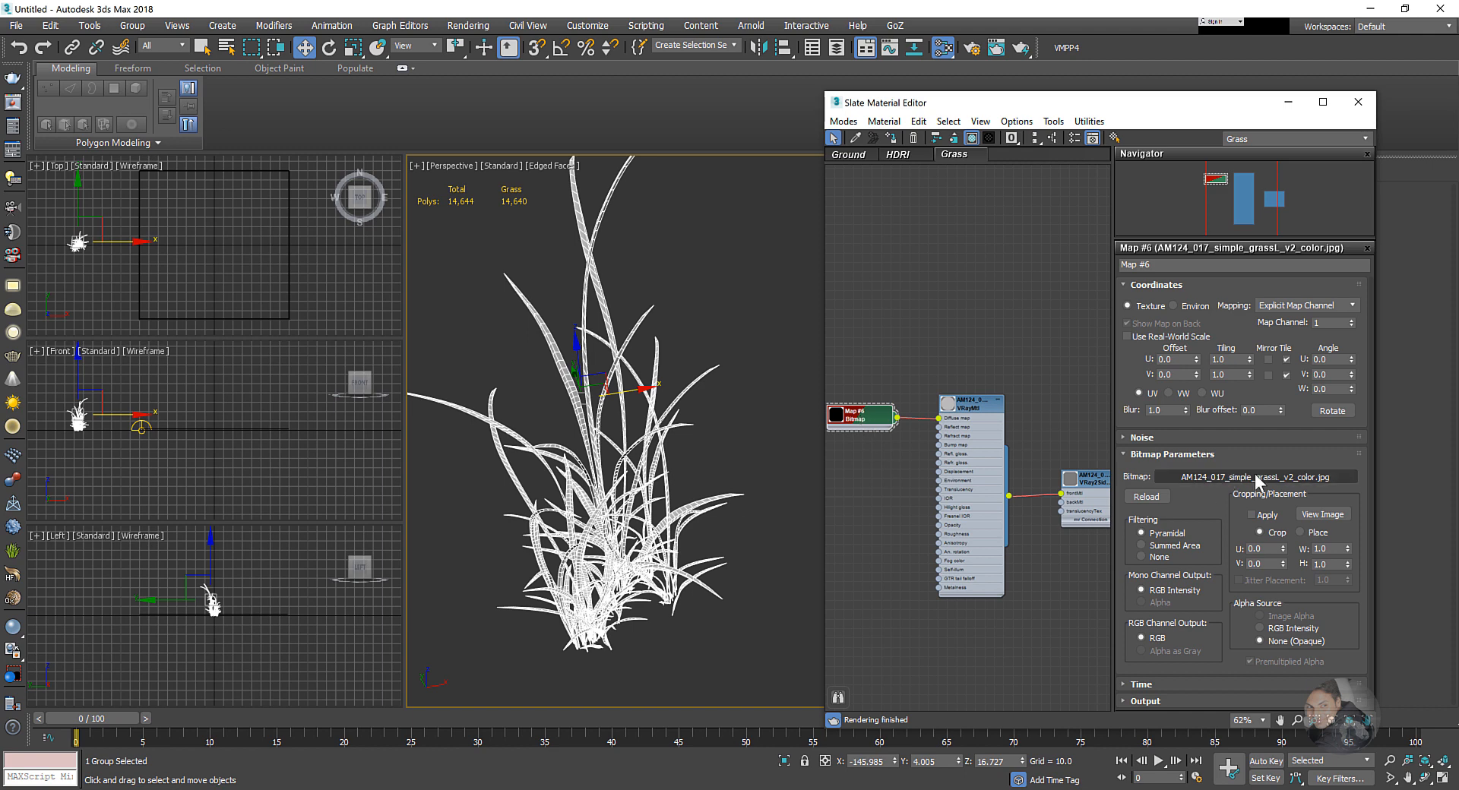
left_click(1250, 477)
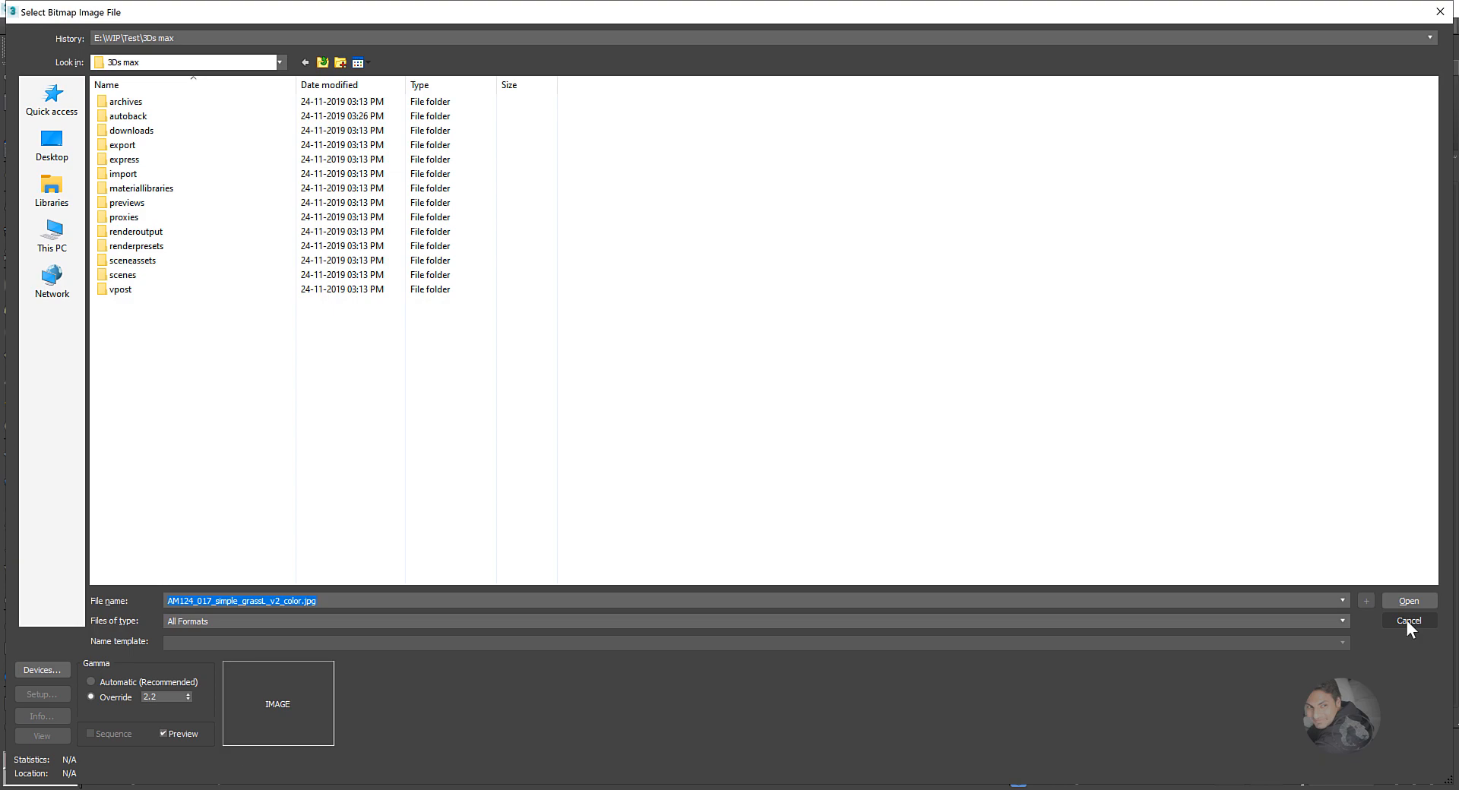
left_click(1408, 621)
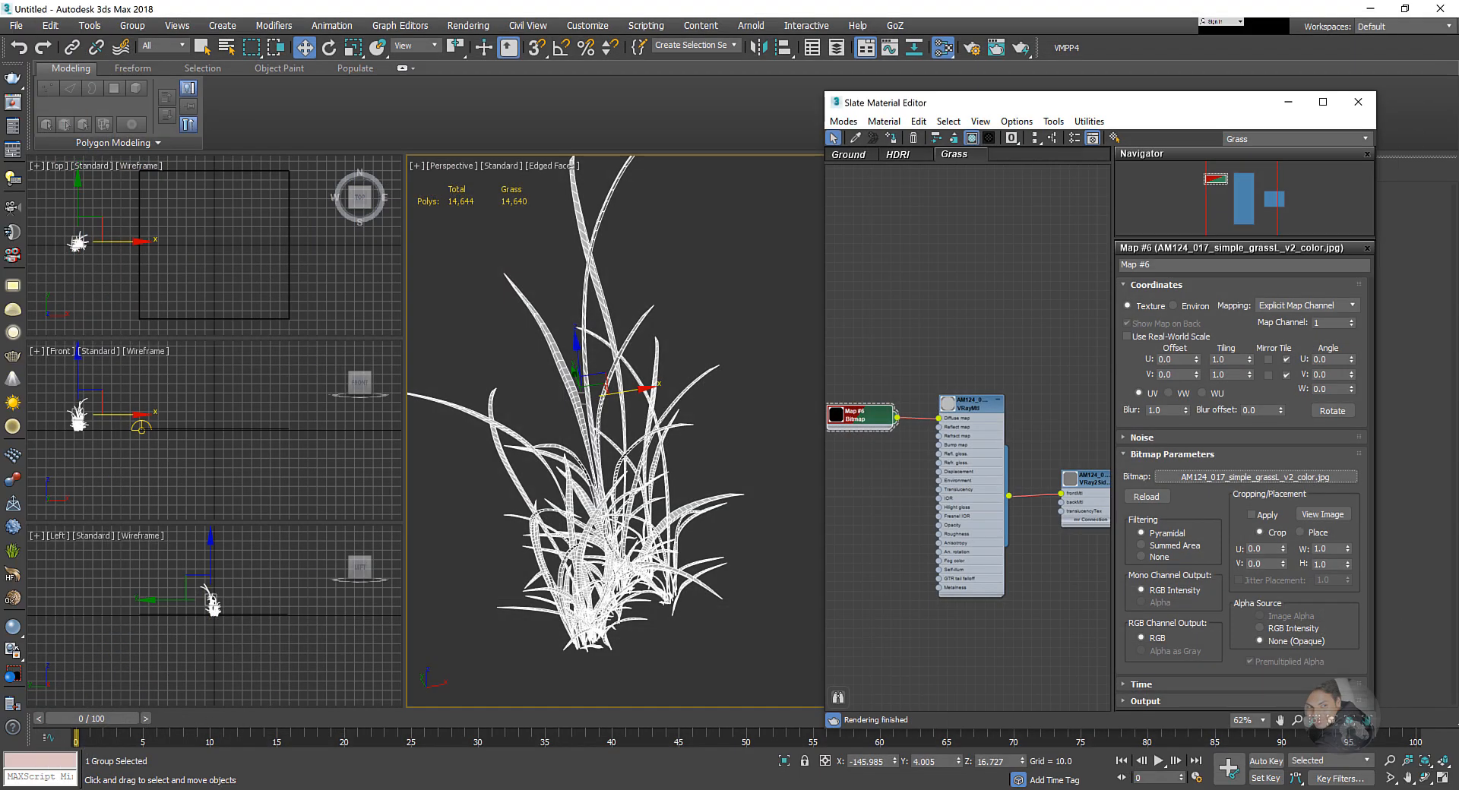
- Add AM124_017_simple_grassL_v2_color.jpg from the Grass folder to the Grass view as a bitmap node
left_click(558, 789)
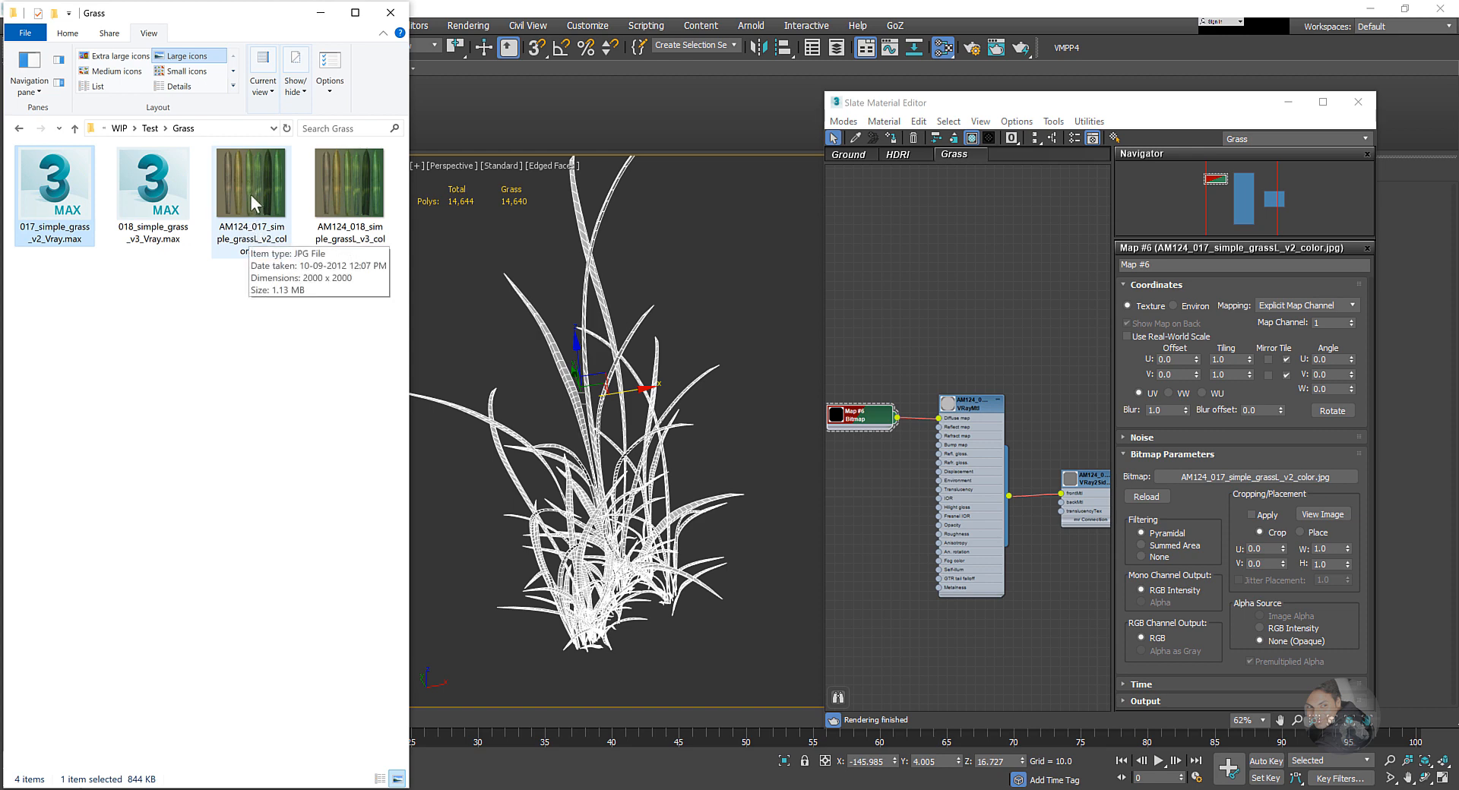
left_click_drag(262, 237, 917, 323)
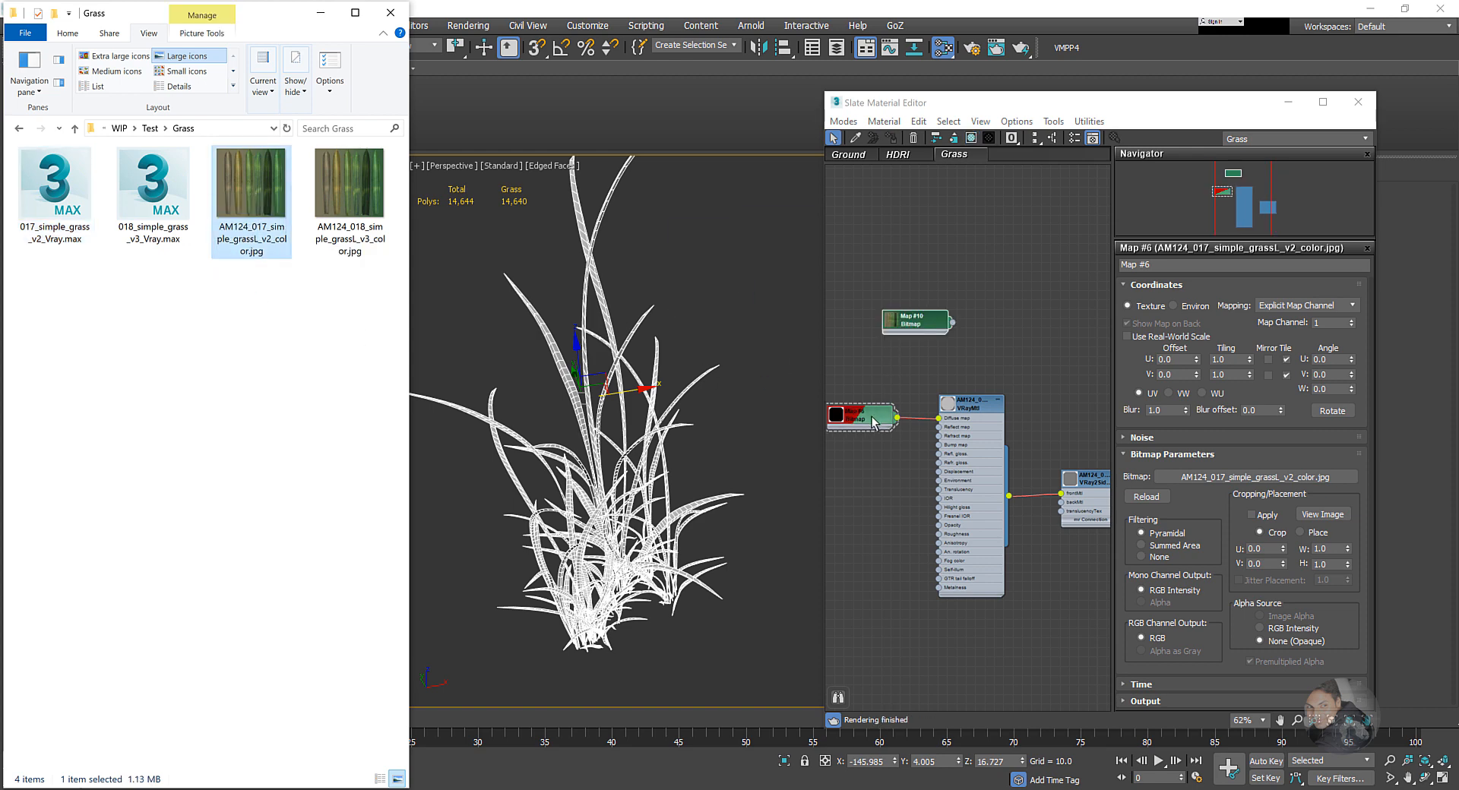
- Try deleting Map #6 and putting the new bitmap node in its place, and undo the deletion
left_click(874, 424)
key("Delete")
left_click_drag(920, 335, 883, 393)
key("ctrl+z")
key("ctrl+z")
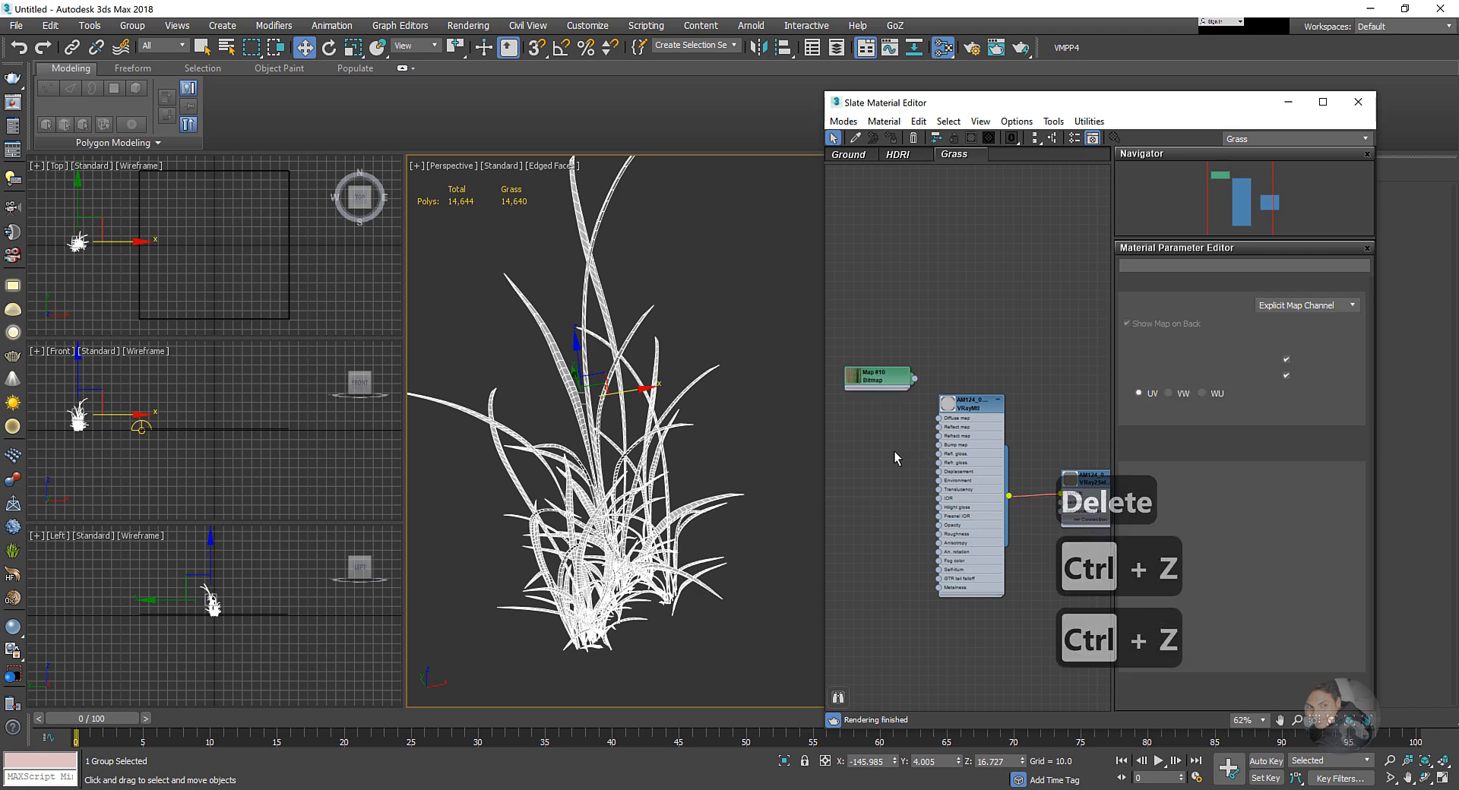
- Connect the new grass color bitmap to the grass VRayMtl's Diffuse map in place of Map #6, and select Map #6
middle_click_drag(921, 449, 973, 468)
scroll(973, 468, "up", 2)
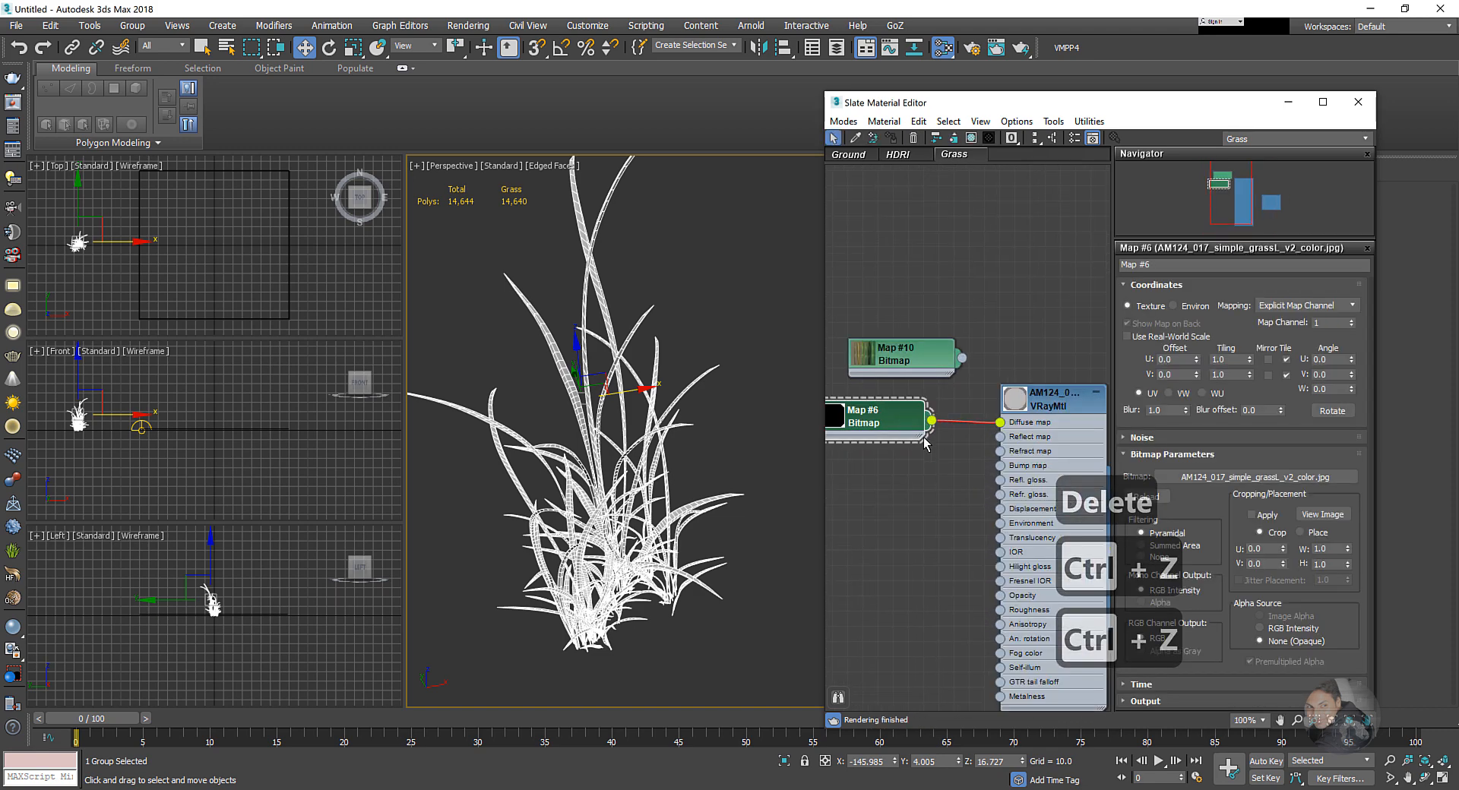
left_click_drag(904, 353, 1000, 422)
left_click(895, 422)
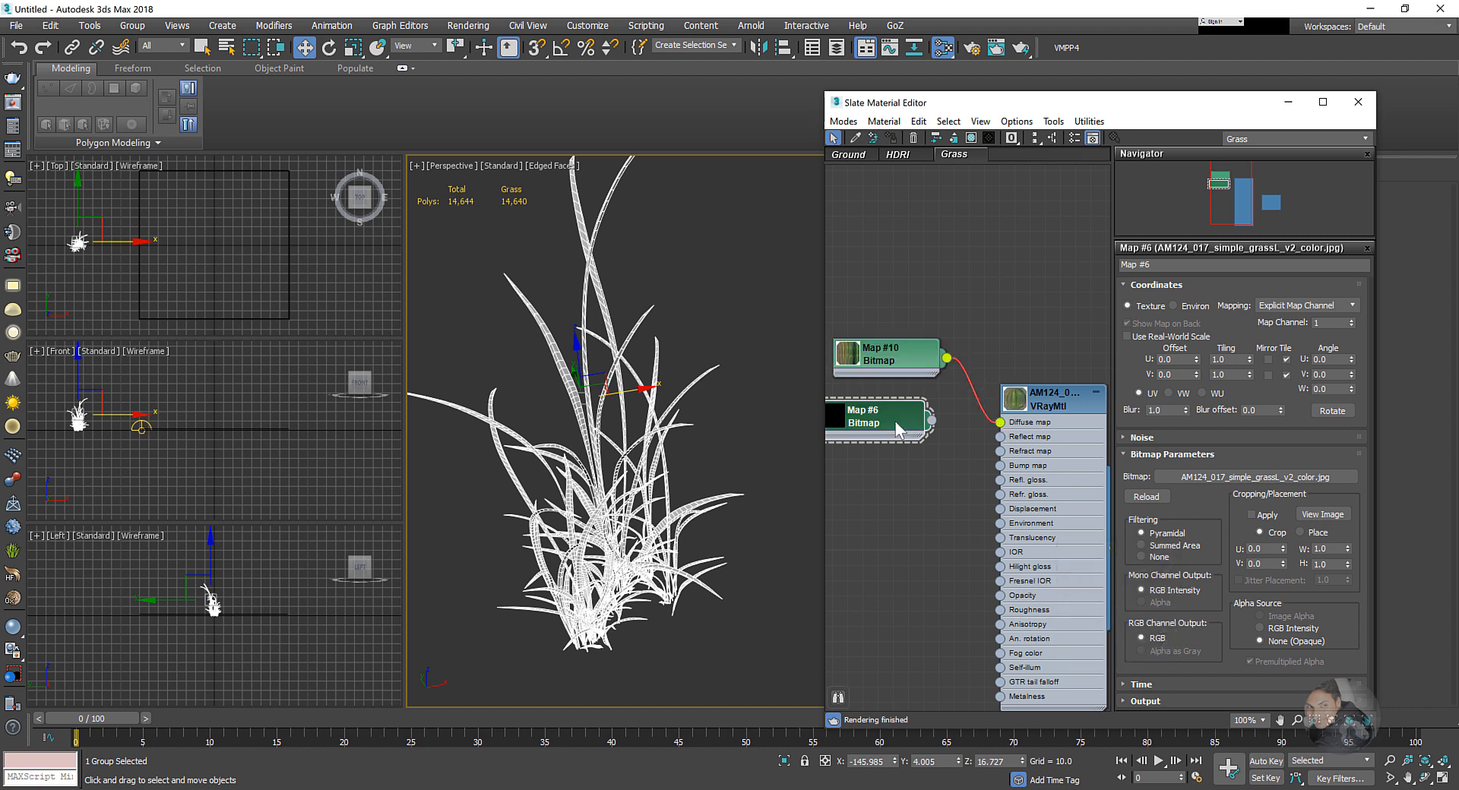
- Delete the disconnected Map #6 node and display the grass VRayMtl's texture on the grass in the viewport
key("Delete")
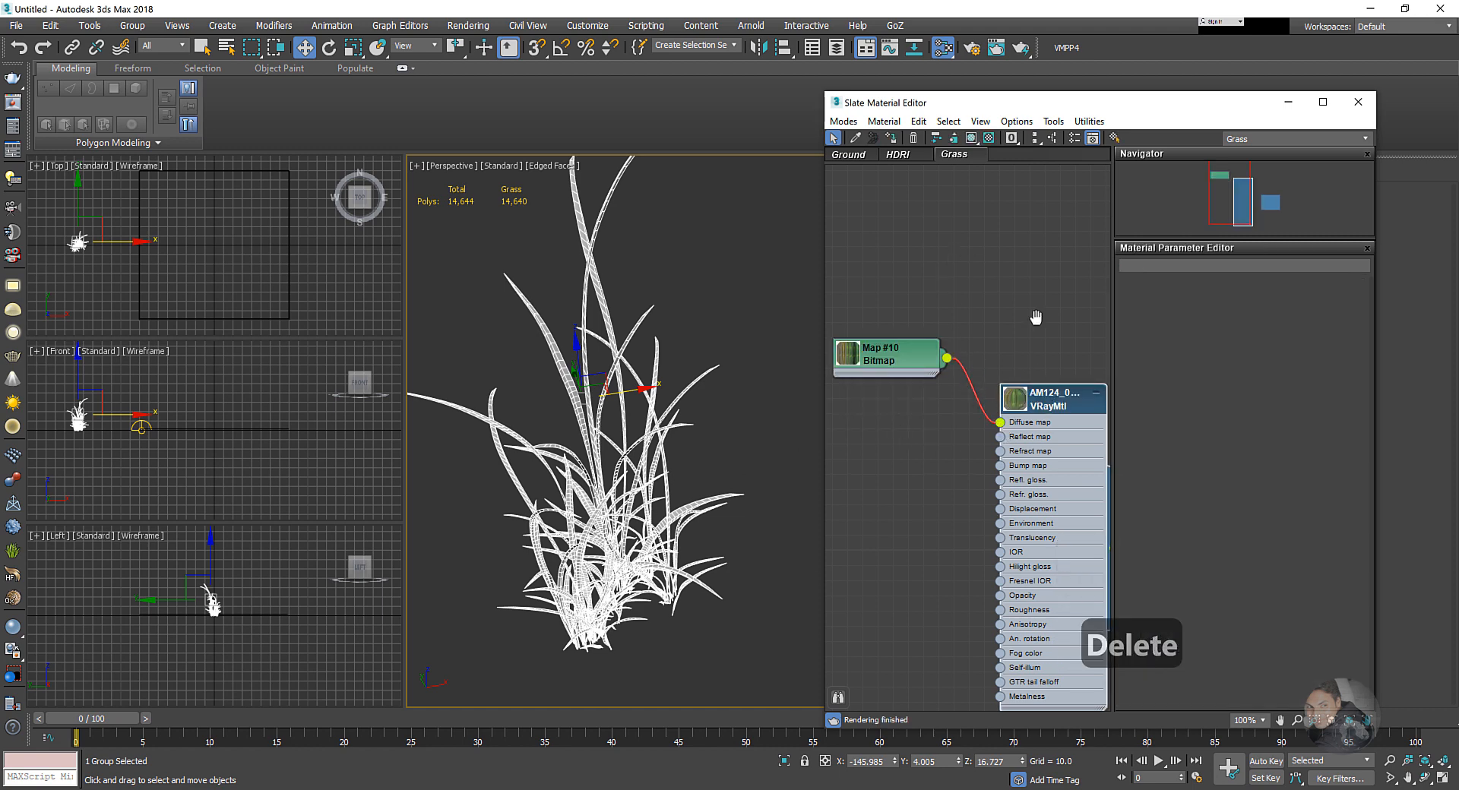
middle_click_drag(1035, 318, 881, 293)
left_click(971, 138)
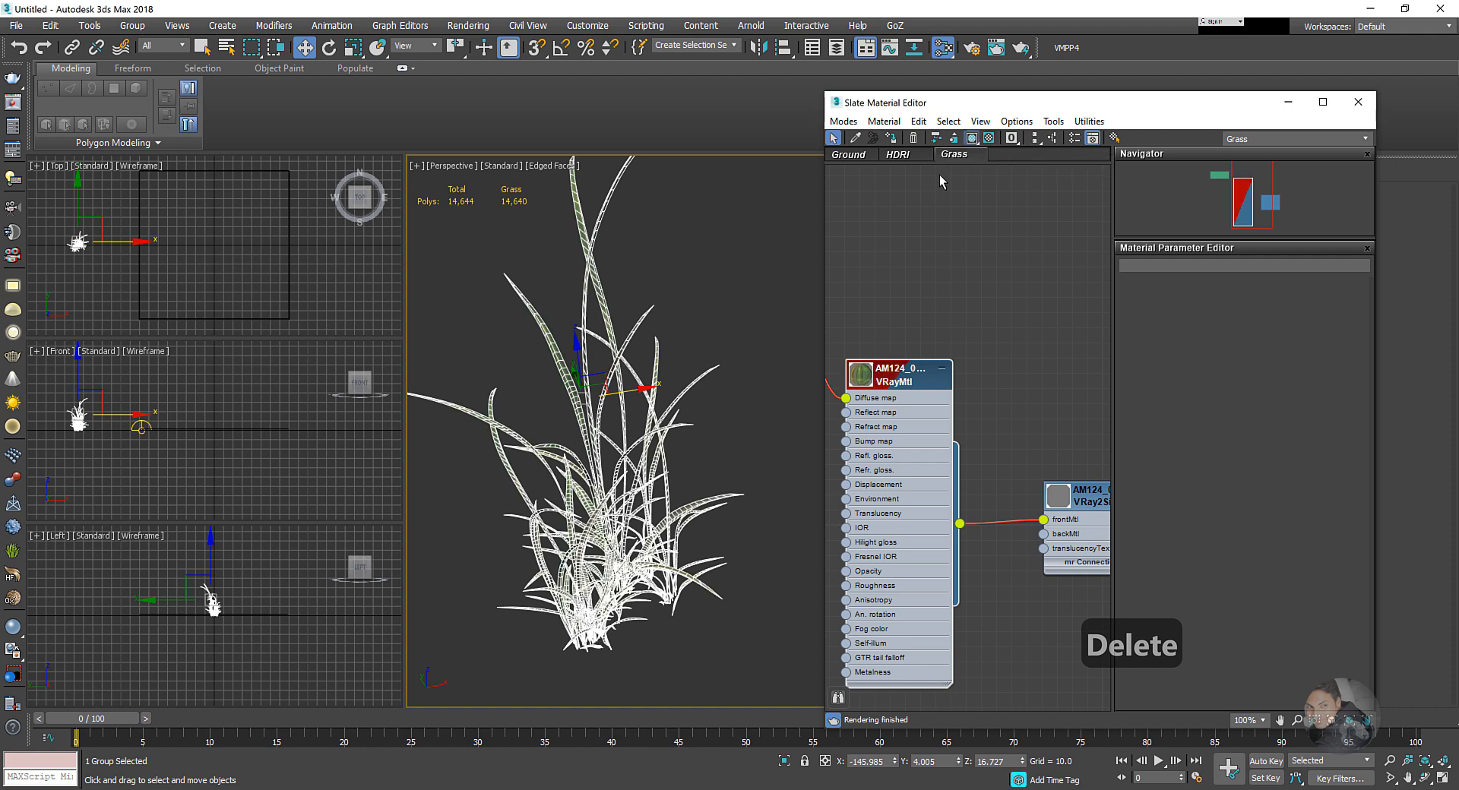
- Turn off edged faces in the Perspective view and check the shaded grass beside the ground
key("F3")
key("F3")
key("F4")
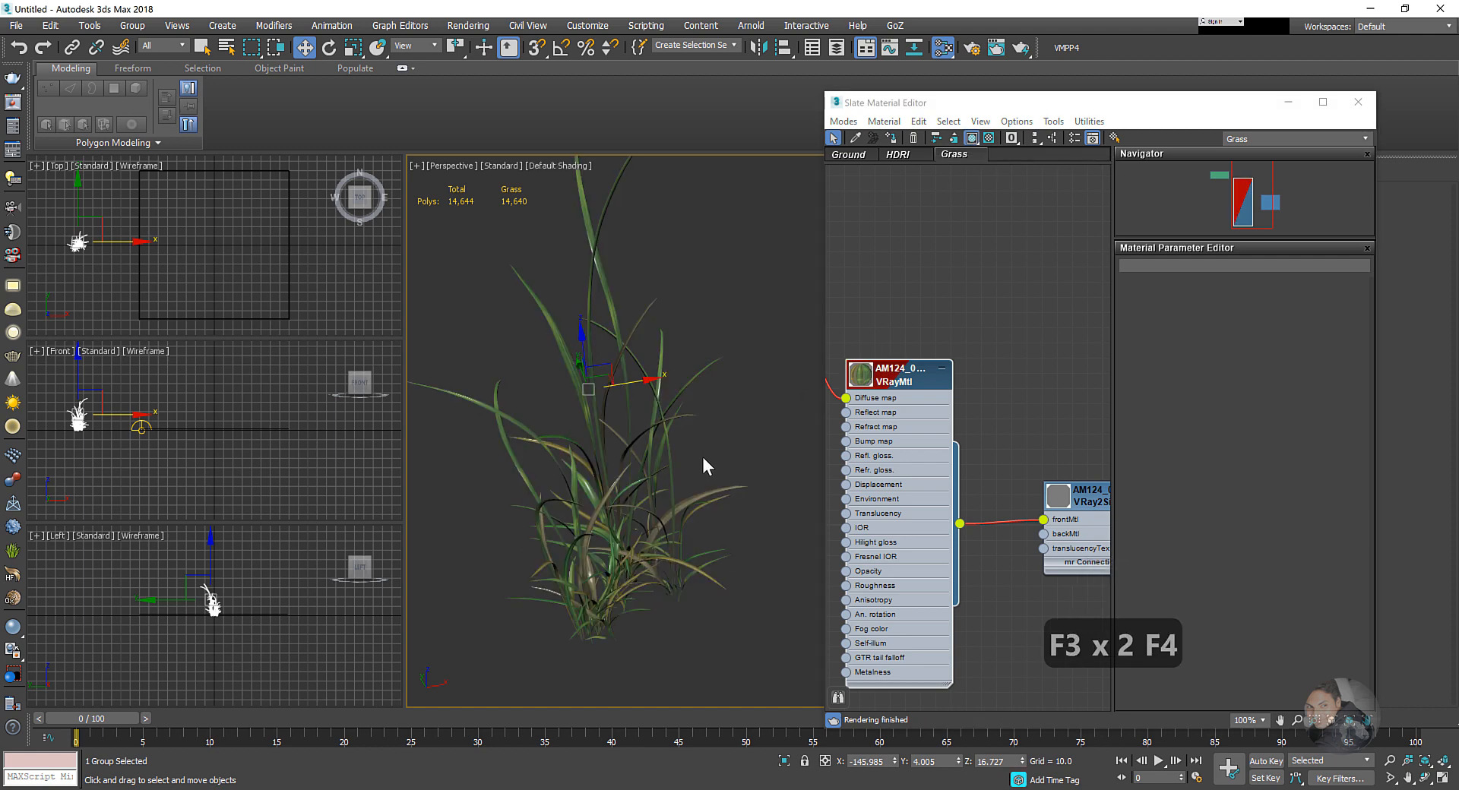
scroll(686, 567, "down", 8)
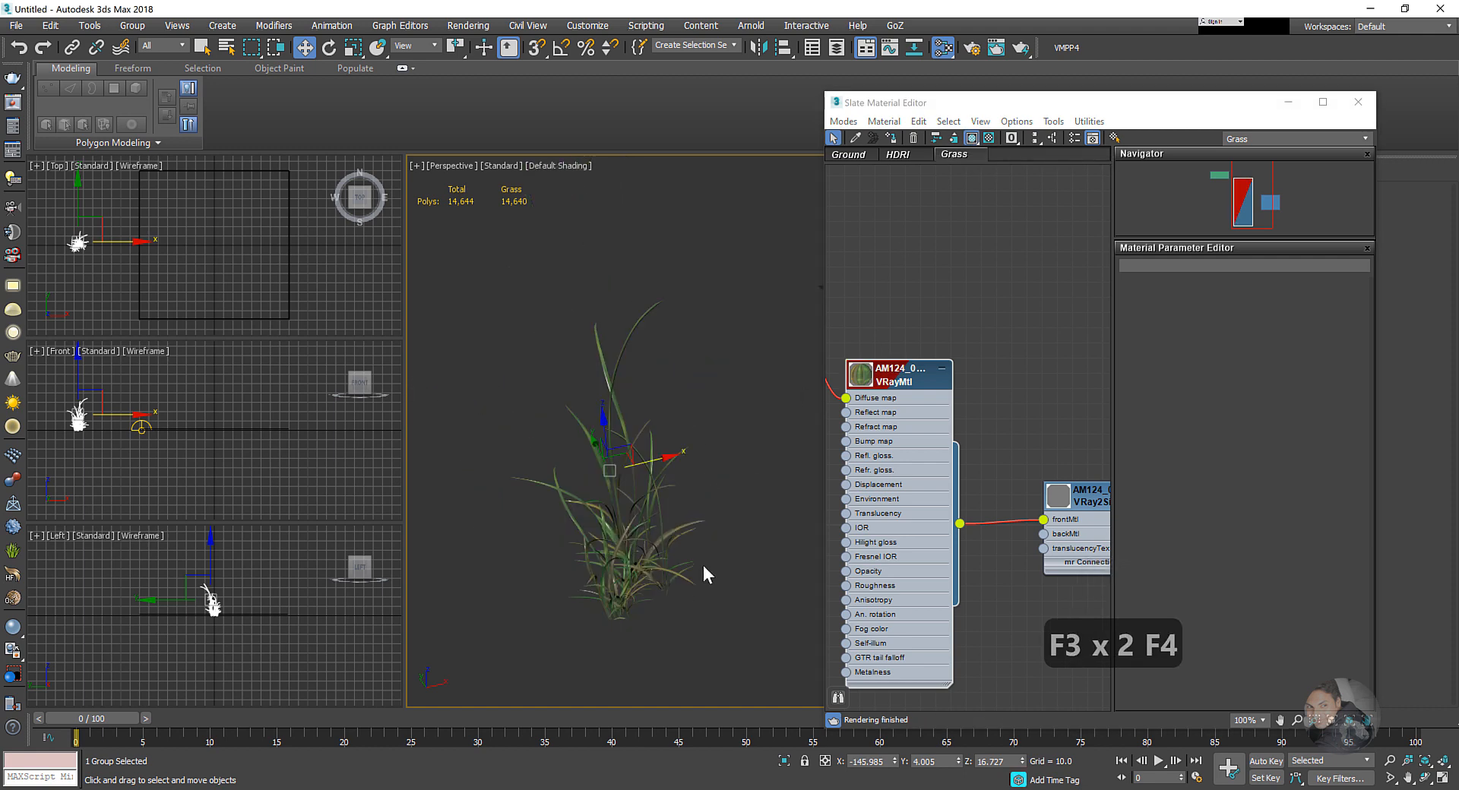
scroll(651, 513, "up", 3)
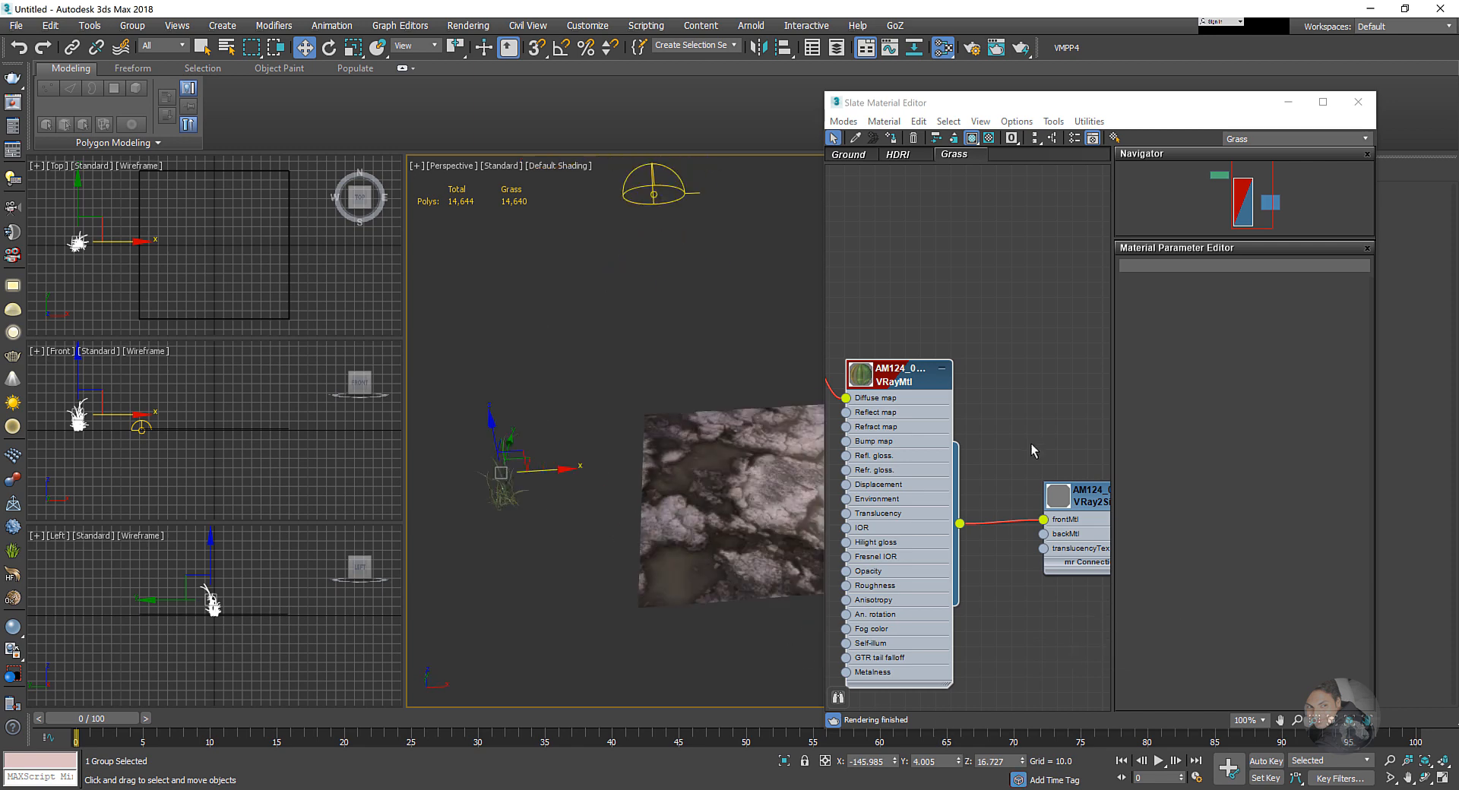
scroll(1029, 454, "down", 3)
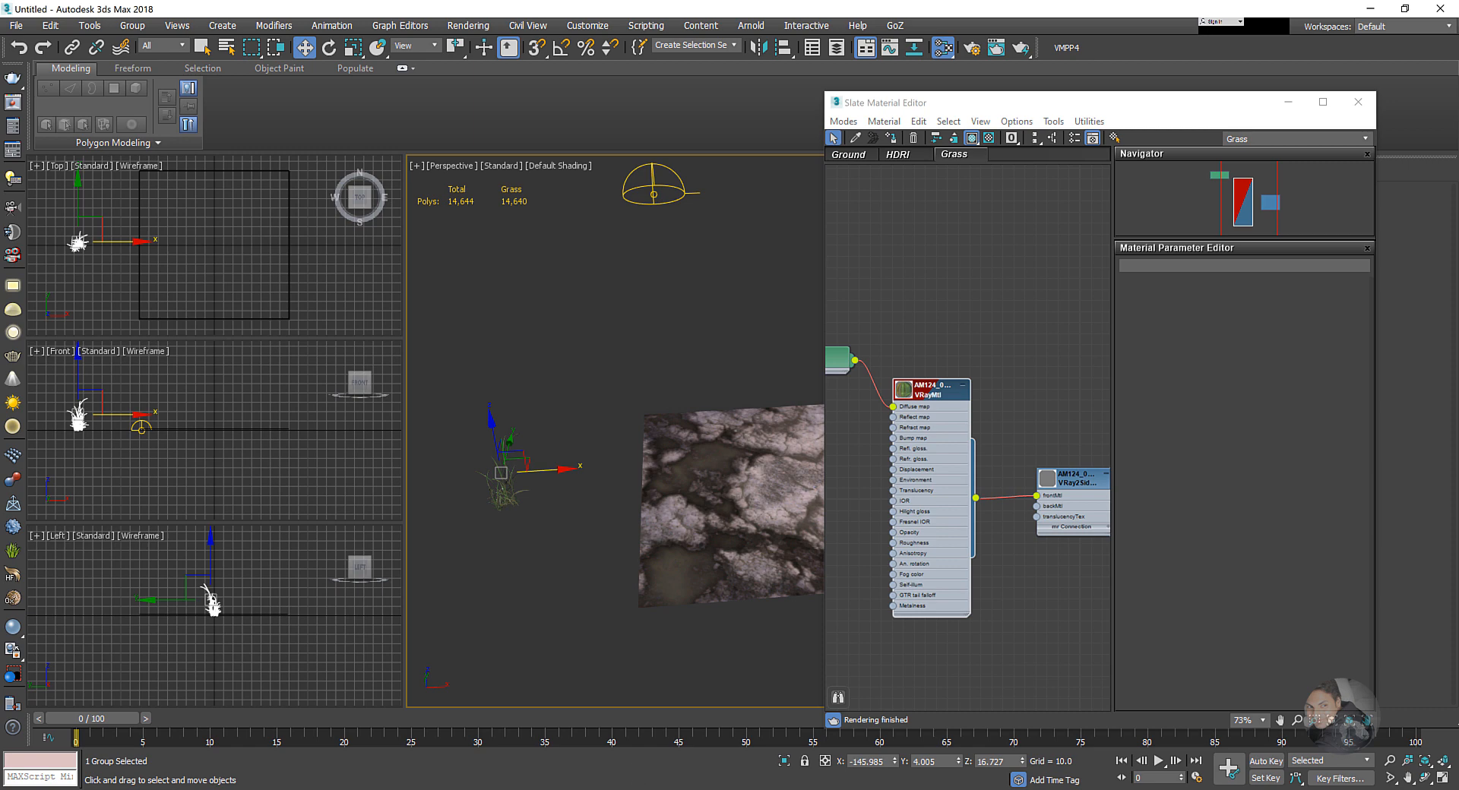
- Merge 018_simple_grass_v3_Vray.max from the Grass folder and move the new clump beside the first grass, at about X -117
left_click(387, 789)
left_click_drag(140, 204, 730, 501)
left_click(774, 521)
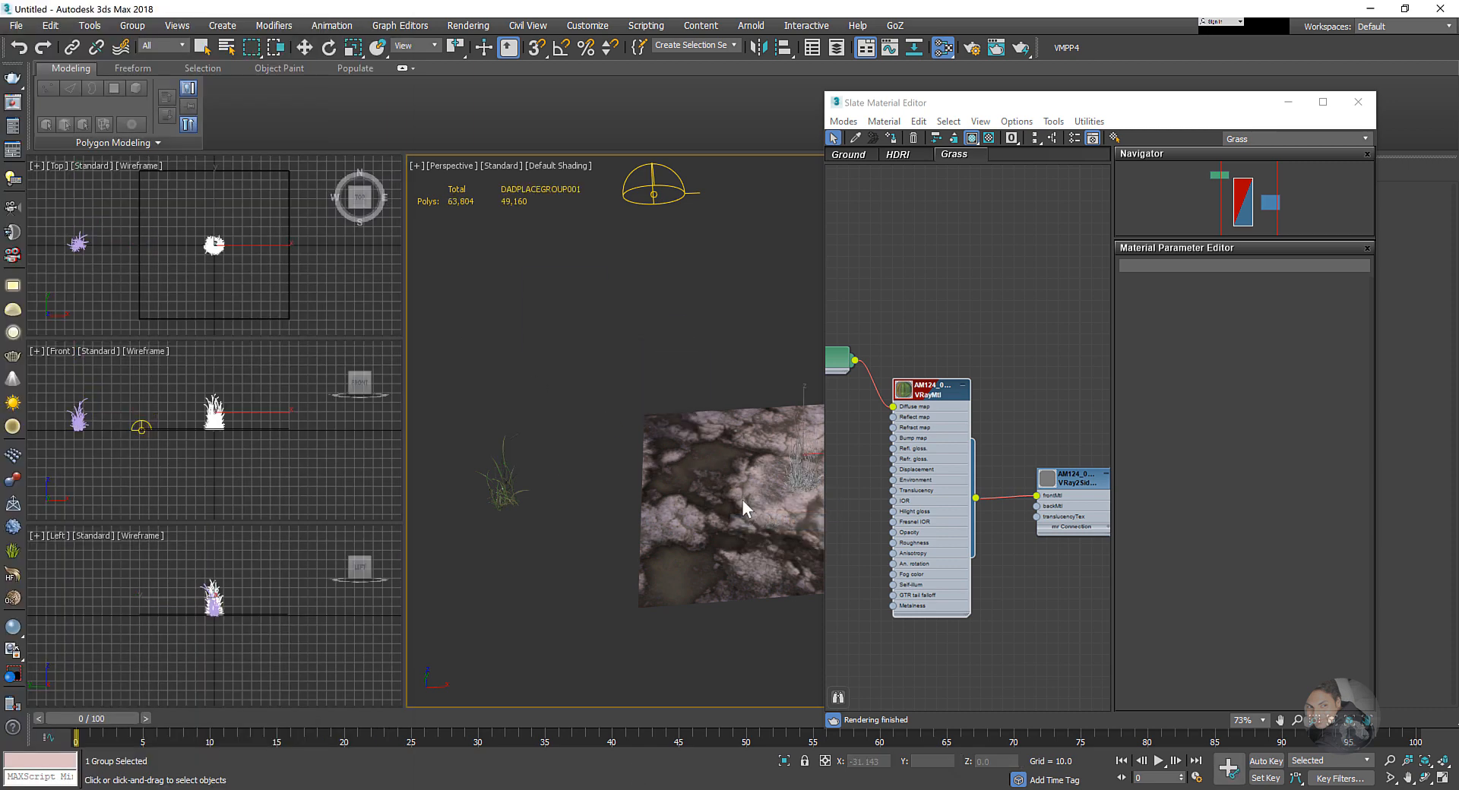
key("w")
middle_click_drag(773, 485, 668, 484)
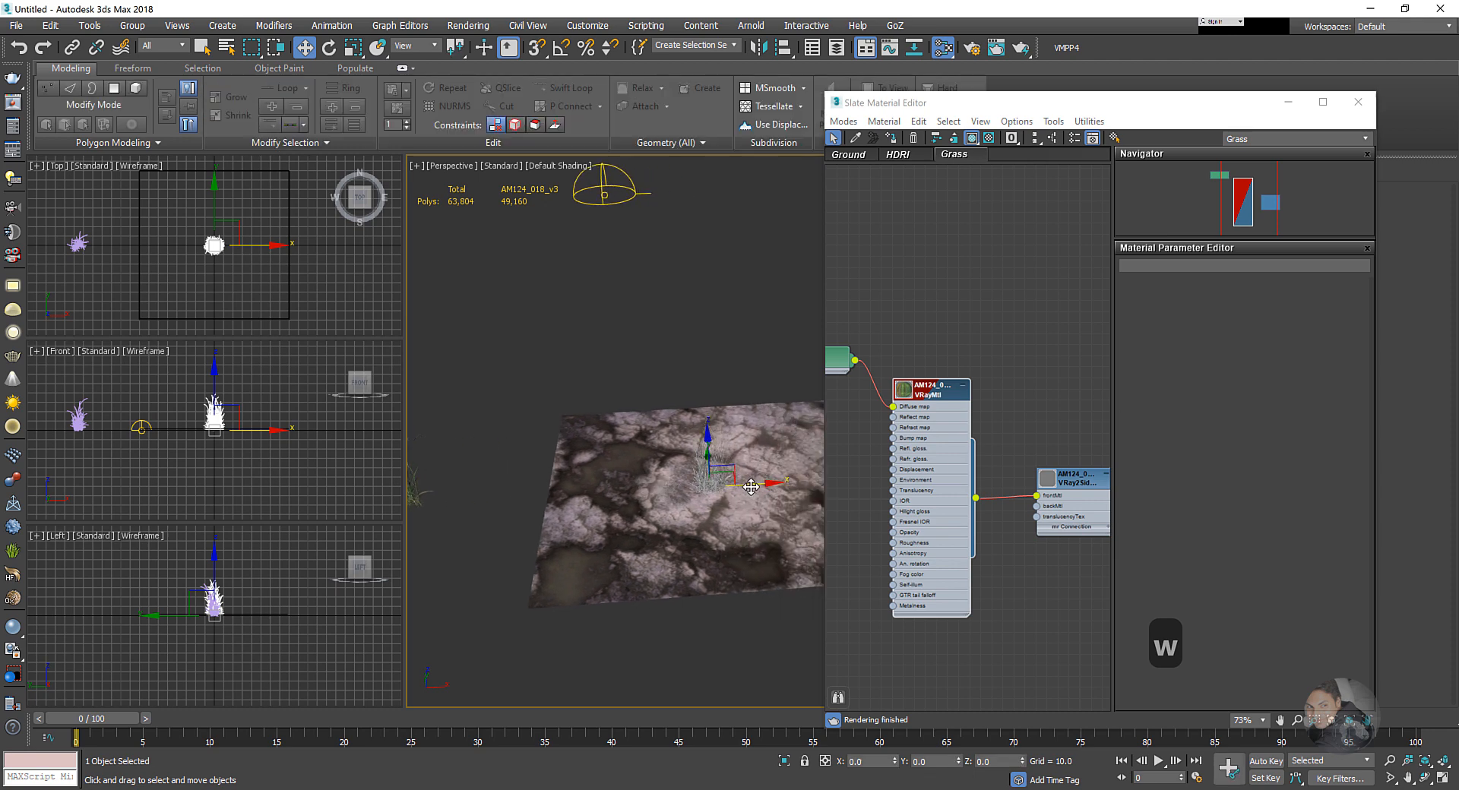
left_click_drag(750, 491, 517, 502)
middle_click_drag(615, 559, 697, 536)
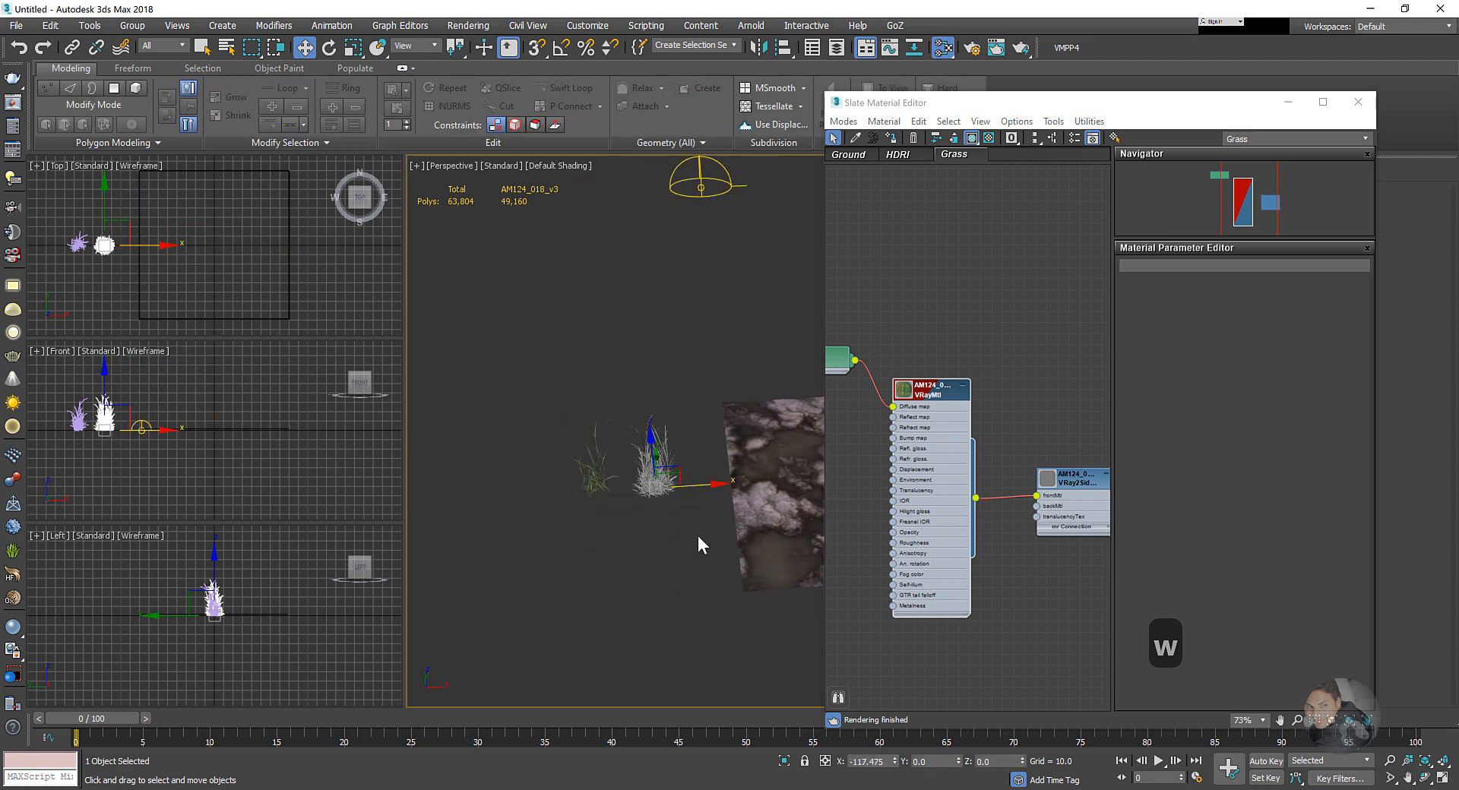
- Sample the second grass clump's material from the Perspective view into the Grass material view
scroll(698, 536, "up", 3)
middle_click_drag(603, 509, 617, 494, "alt")
middle_click_drag(618, 494, 642, 502)
scroll(629, 509, "up", 2)
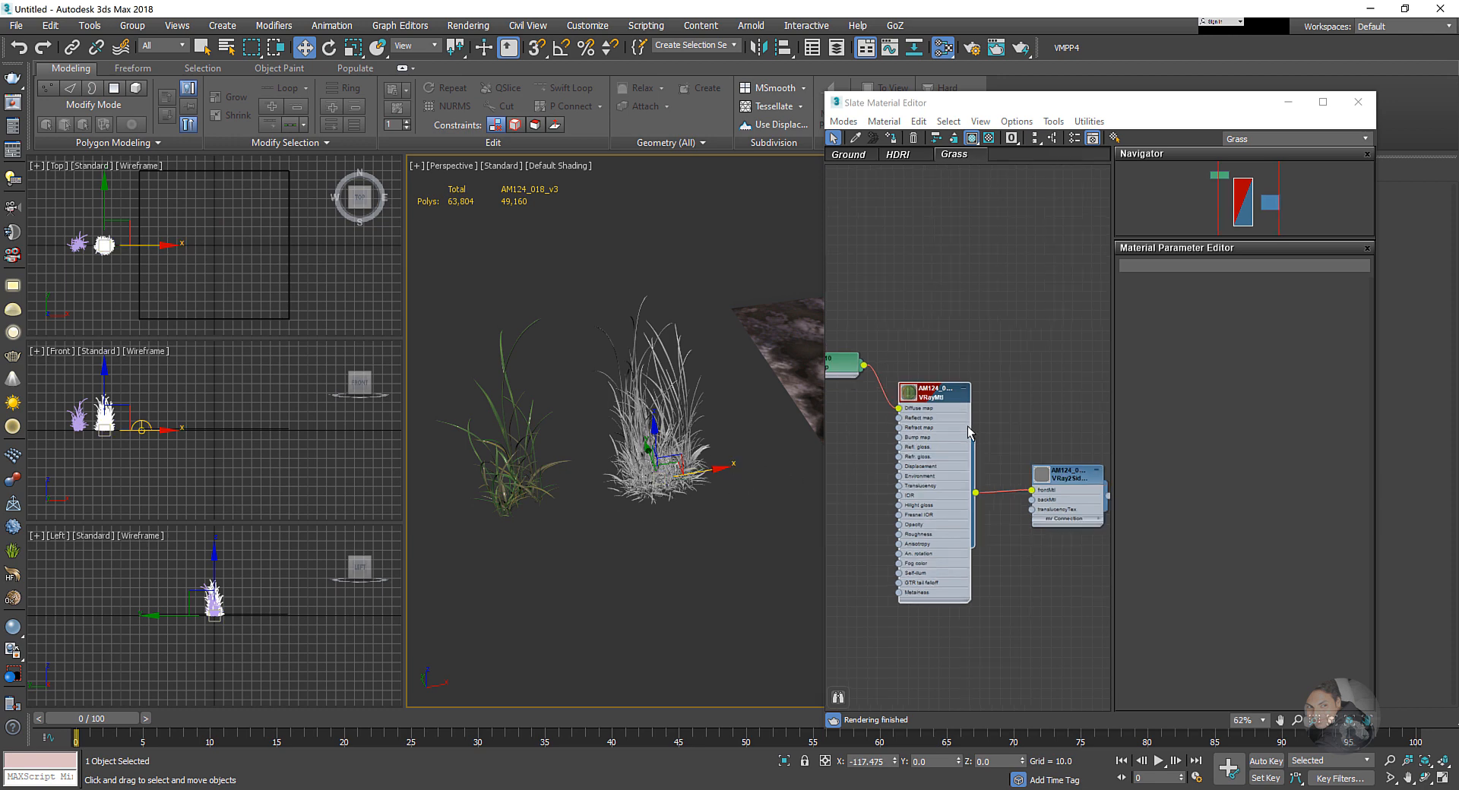
scroll(967, 426, "down", 4)
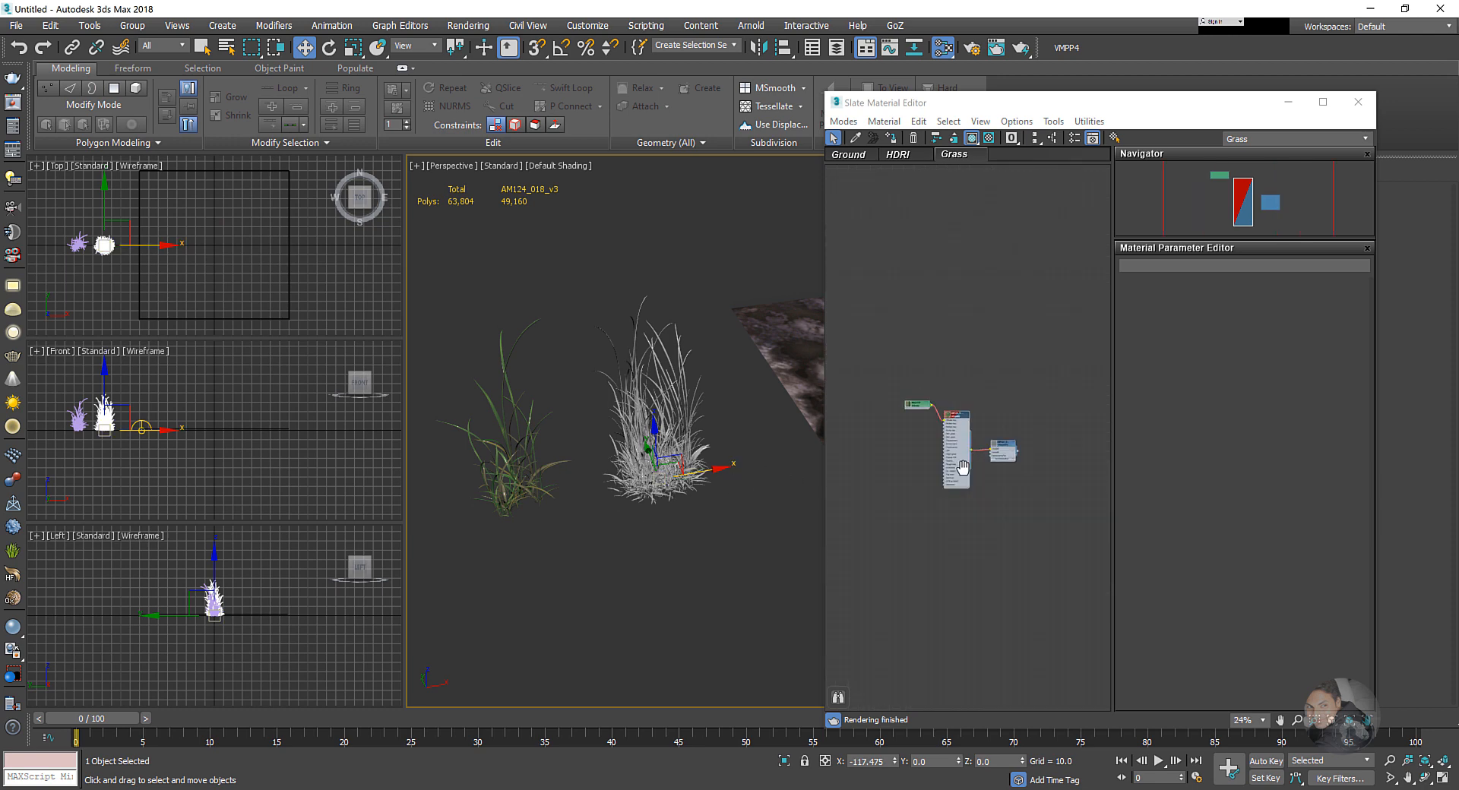
left_click(855, 137)
left_click(675, 434)
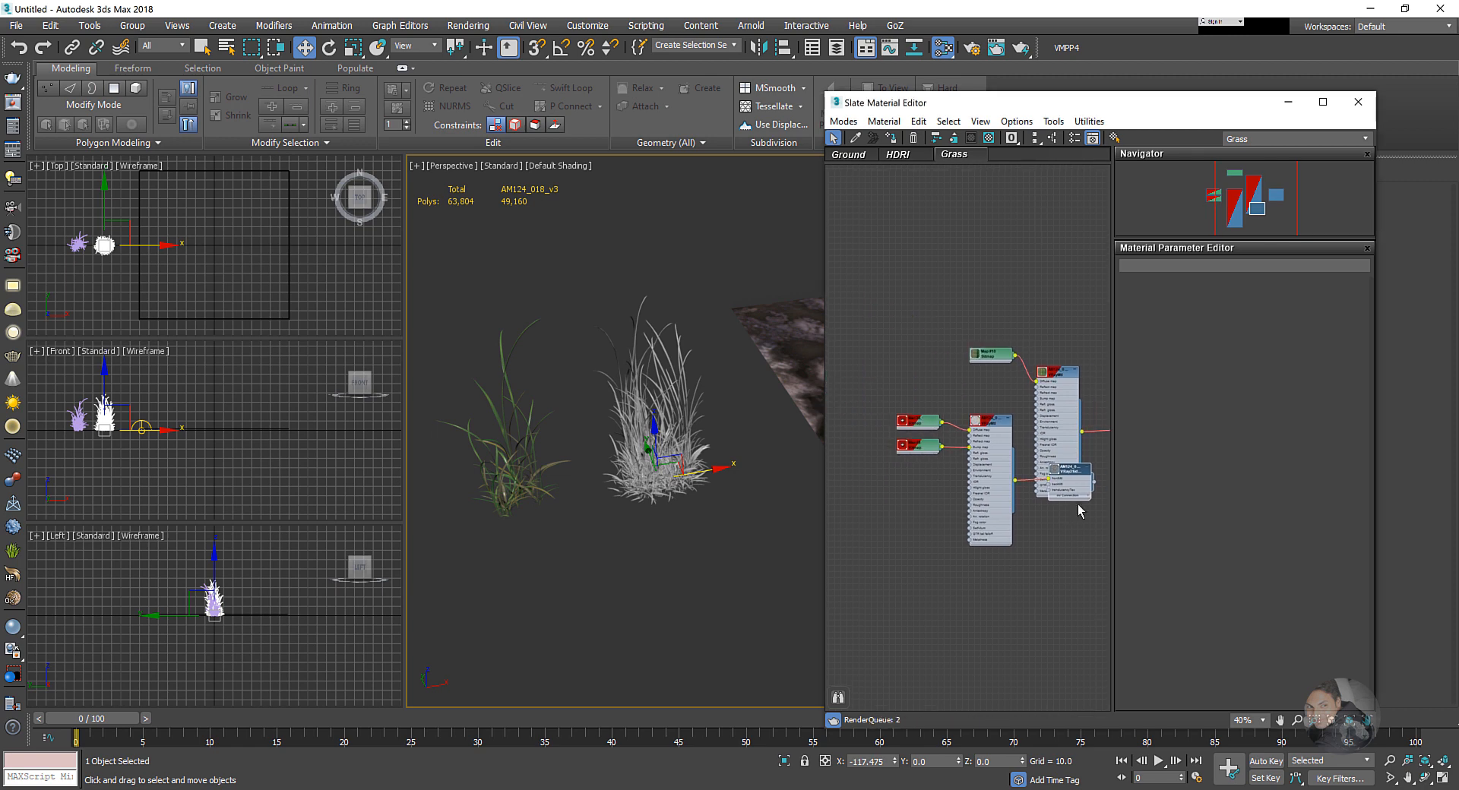
- Move the second grass's two-sided material, VRayMtl and bitmap nodes below the first grass's nodes so they no longer overlap
scroll(1051, 504, "down", 1)
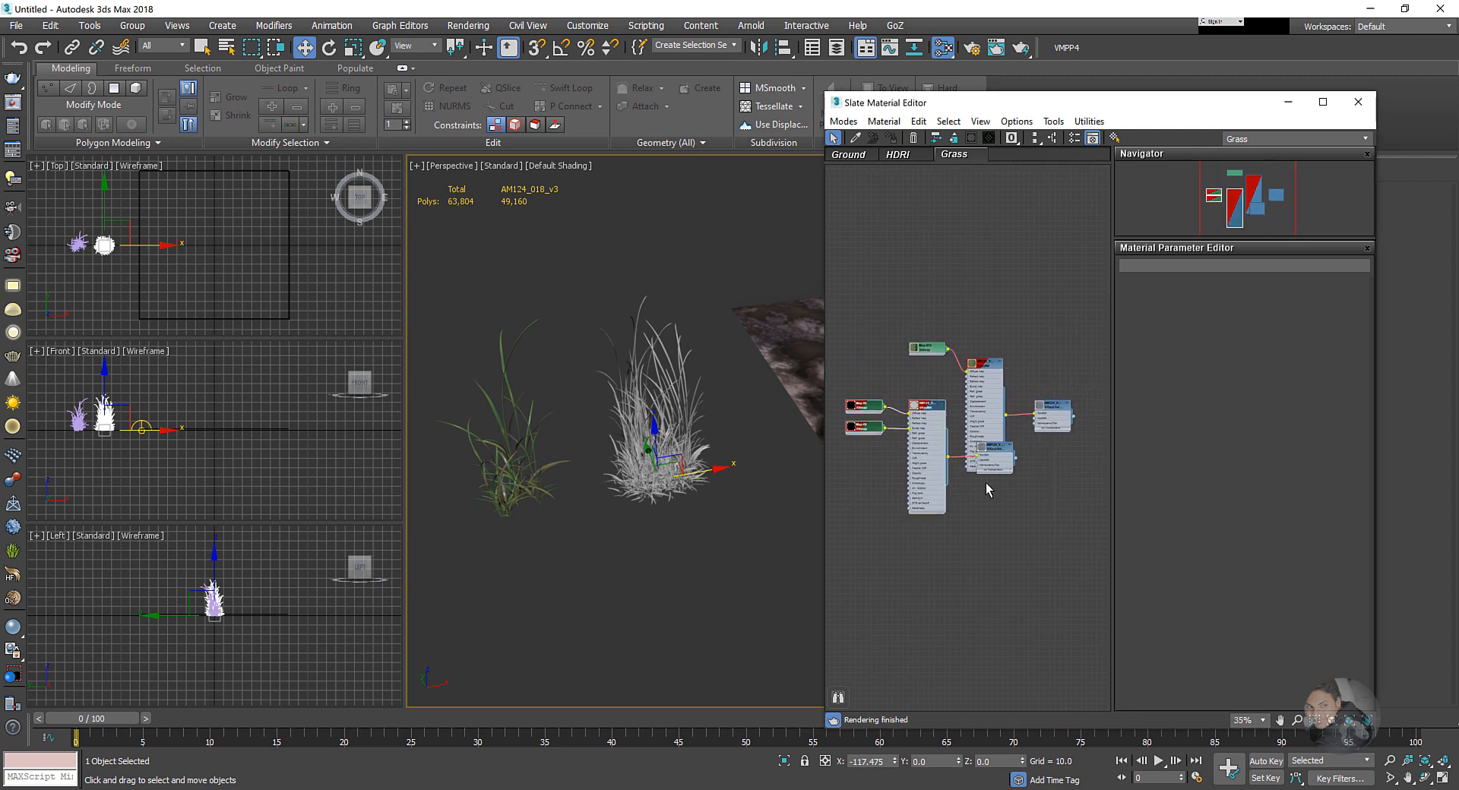
left_click_drag(999, 458, 1025, 568)
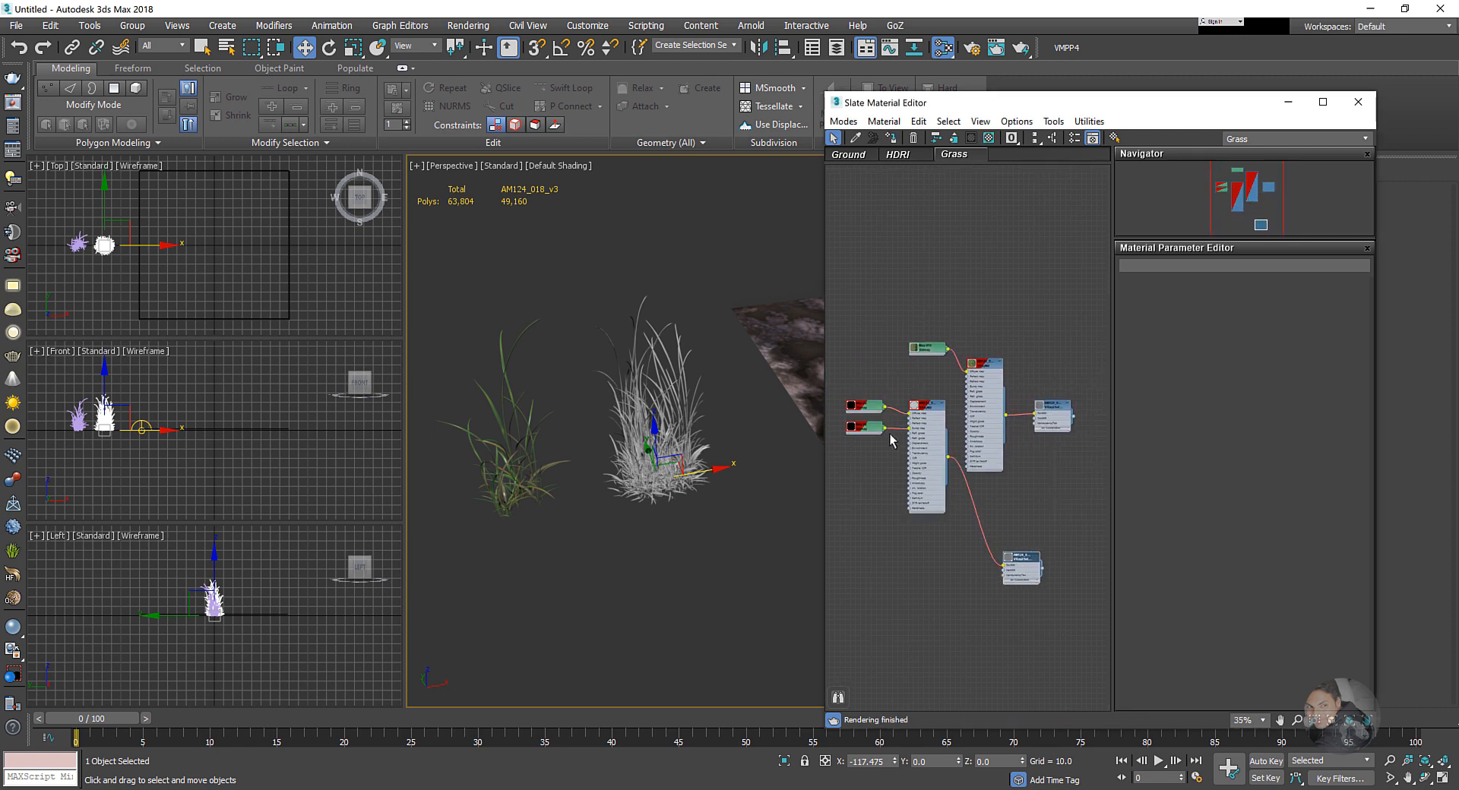
left_click_drag(903, 487, 919, 506)
left_click_drag(920, 408, 940, 524)
middle_click_drag(935, 530, 1027, 444)
scroll(1029, 450, "up", 6)
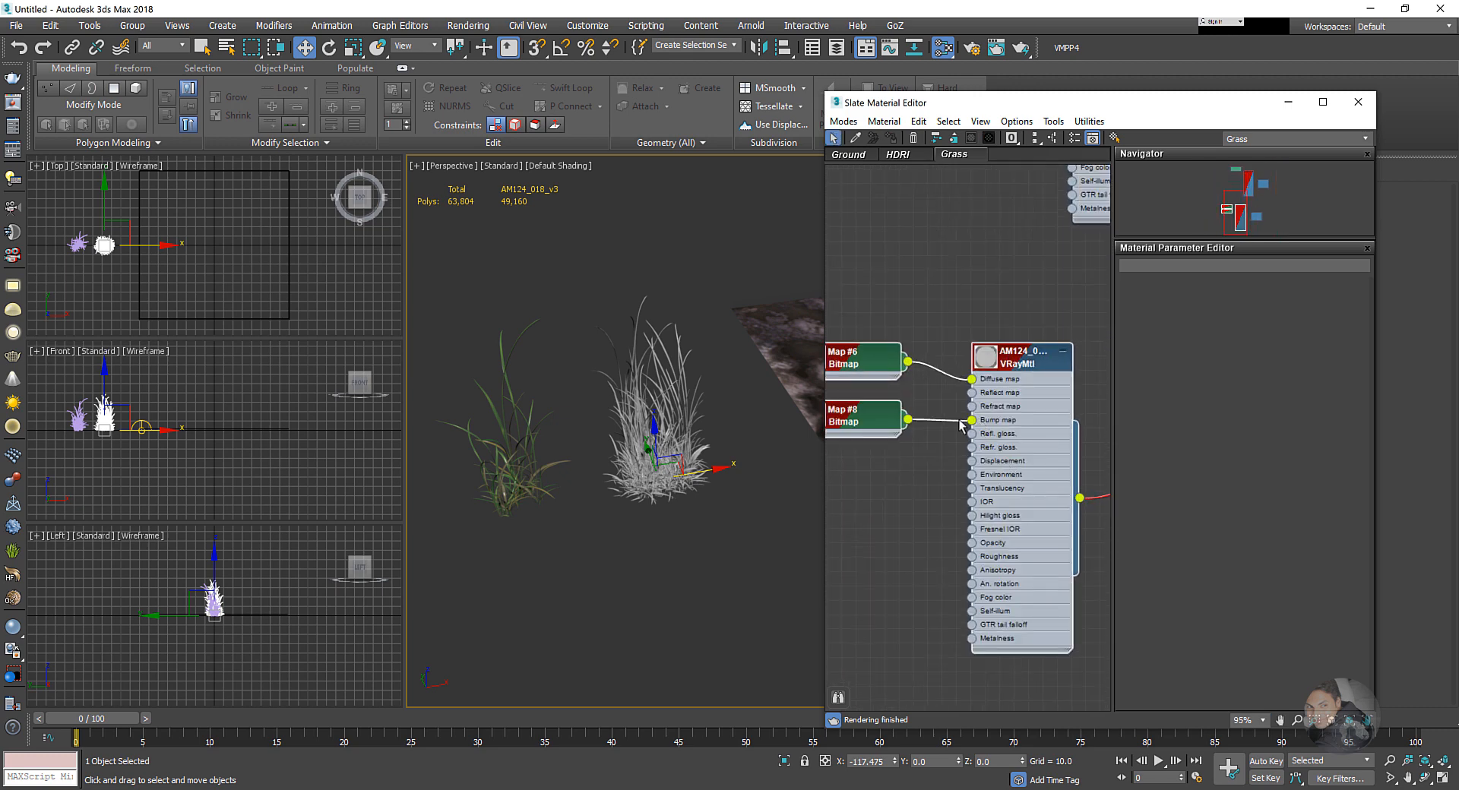
scroll(923, 454, "down", 2)
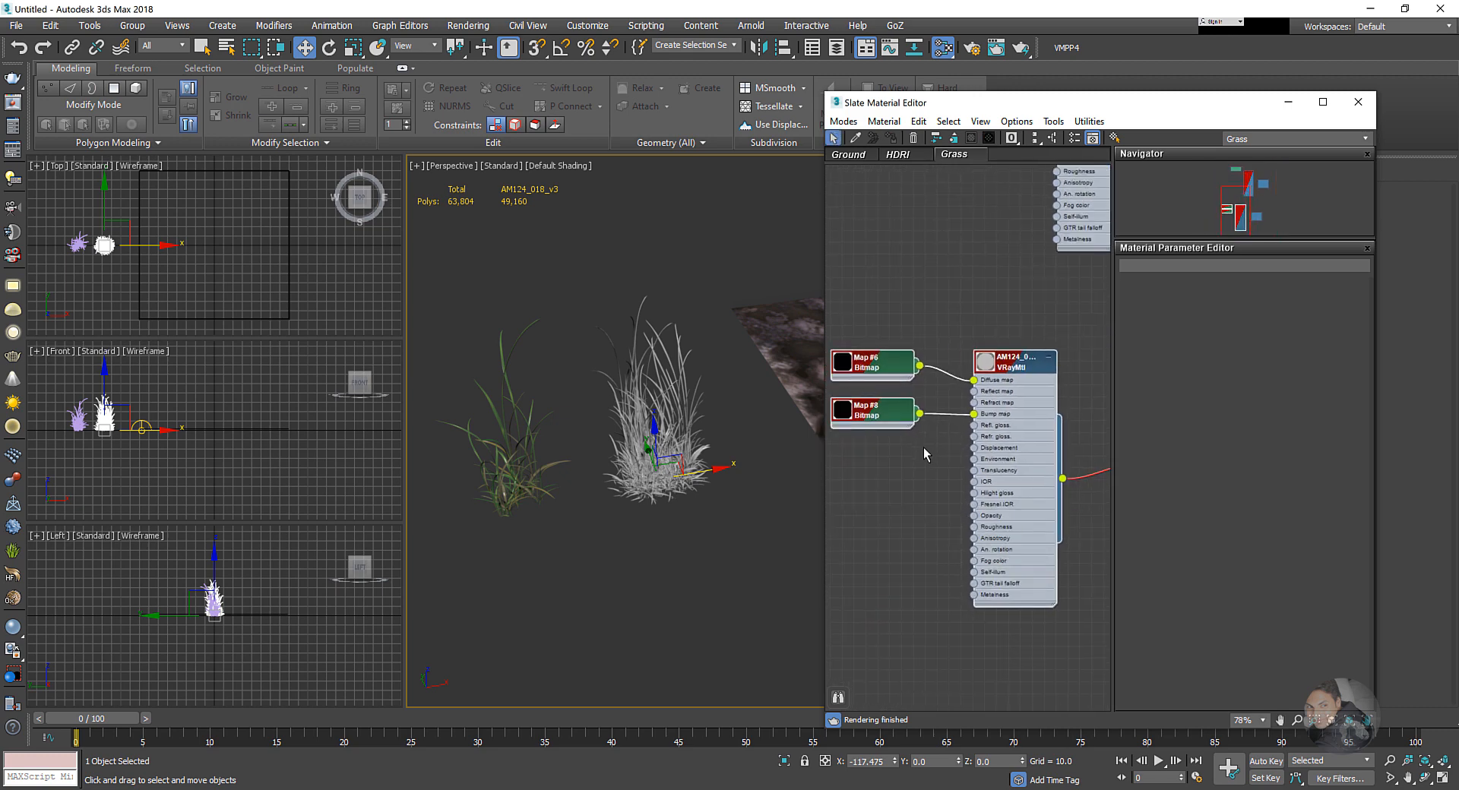
key("Delete")
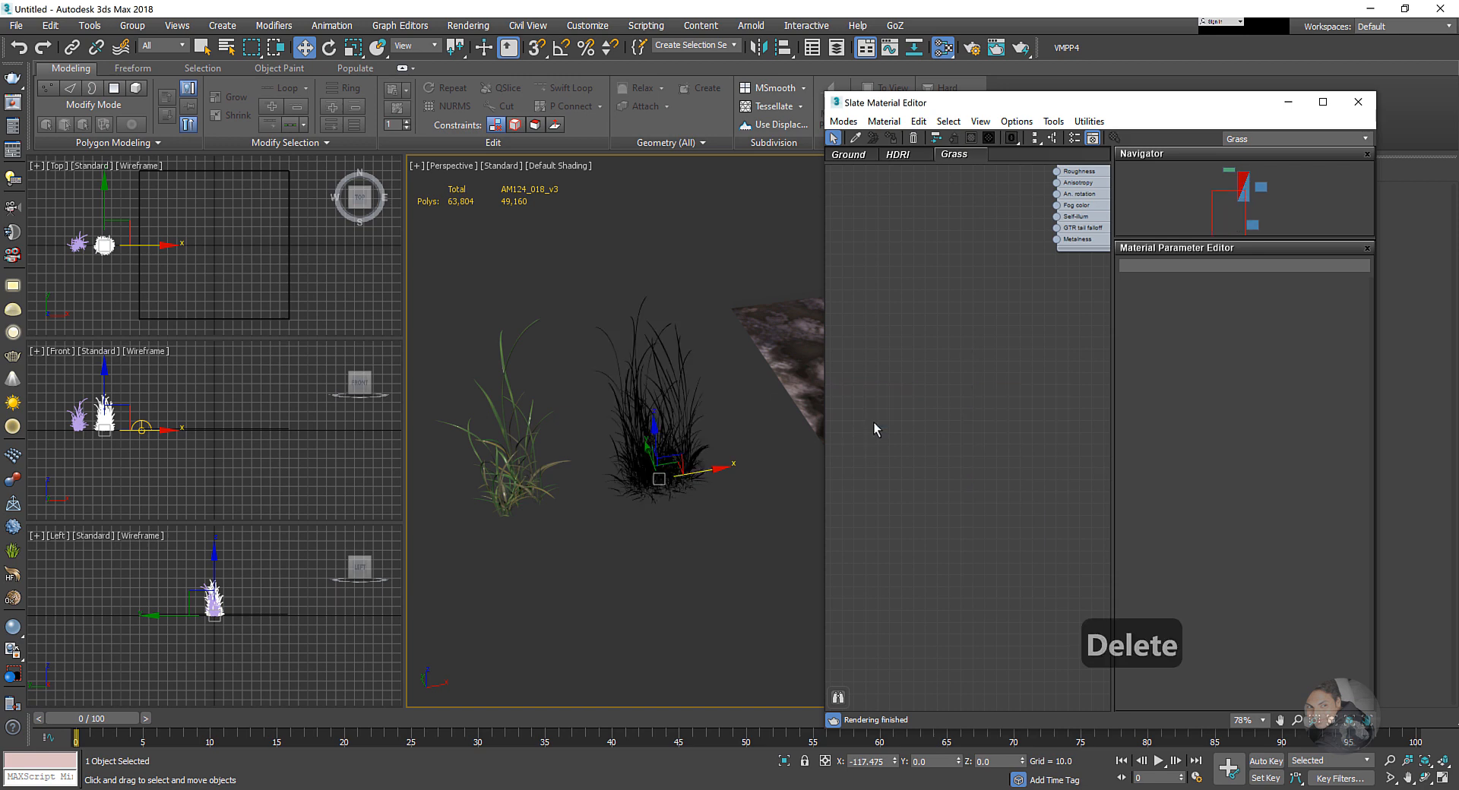
key("ctrl+z")
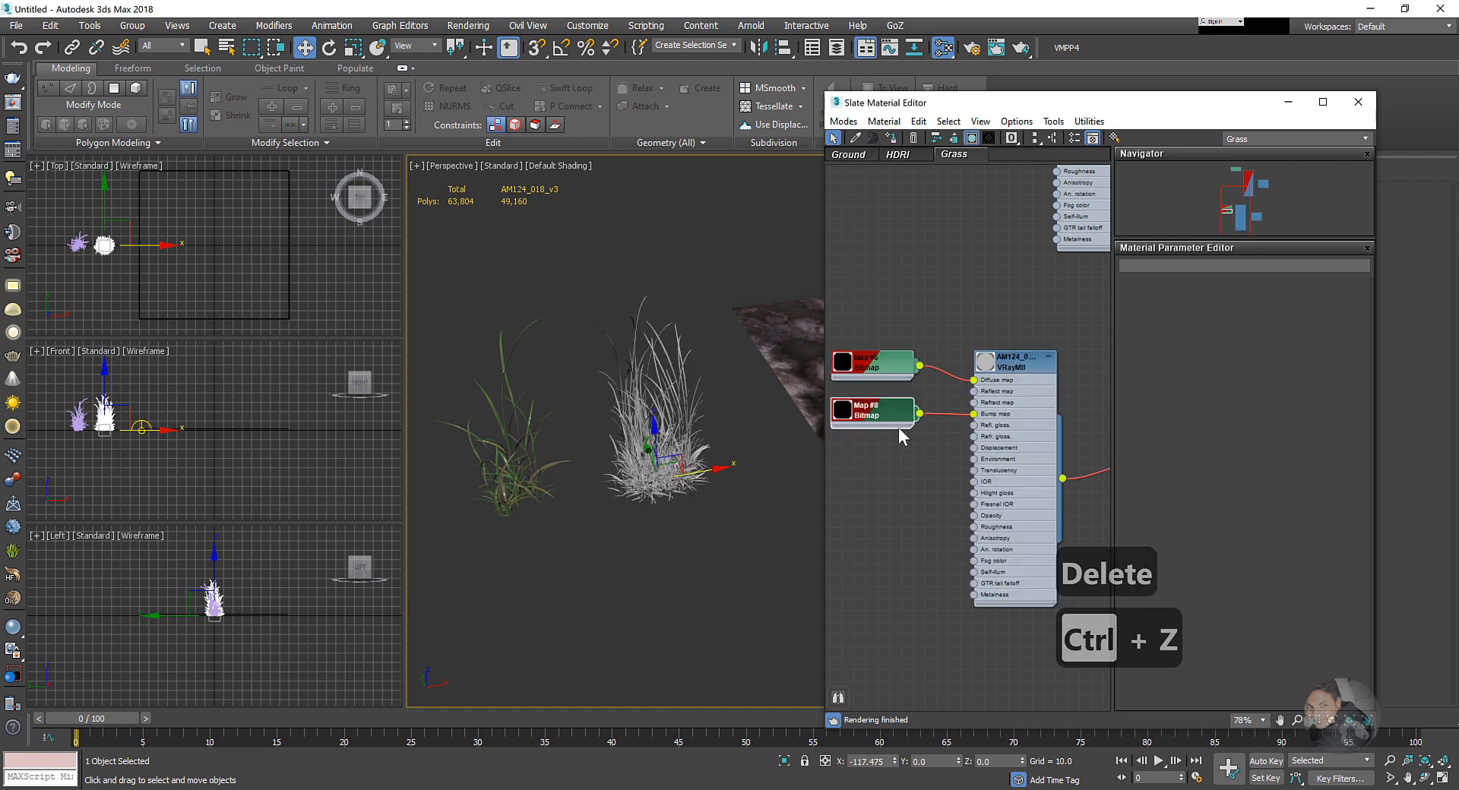
- Add AM124_018_simple_grassL_v3_color.jpg from the Grass folder to the Grass view as a bitmap node
key("alt+Tab")
left_click(344, 203)
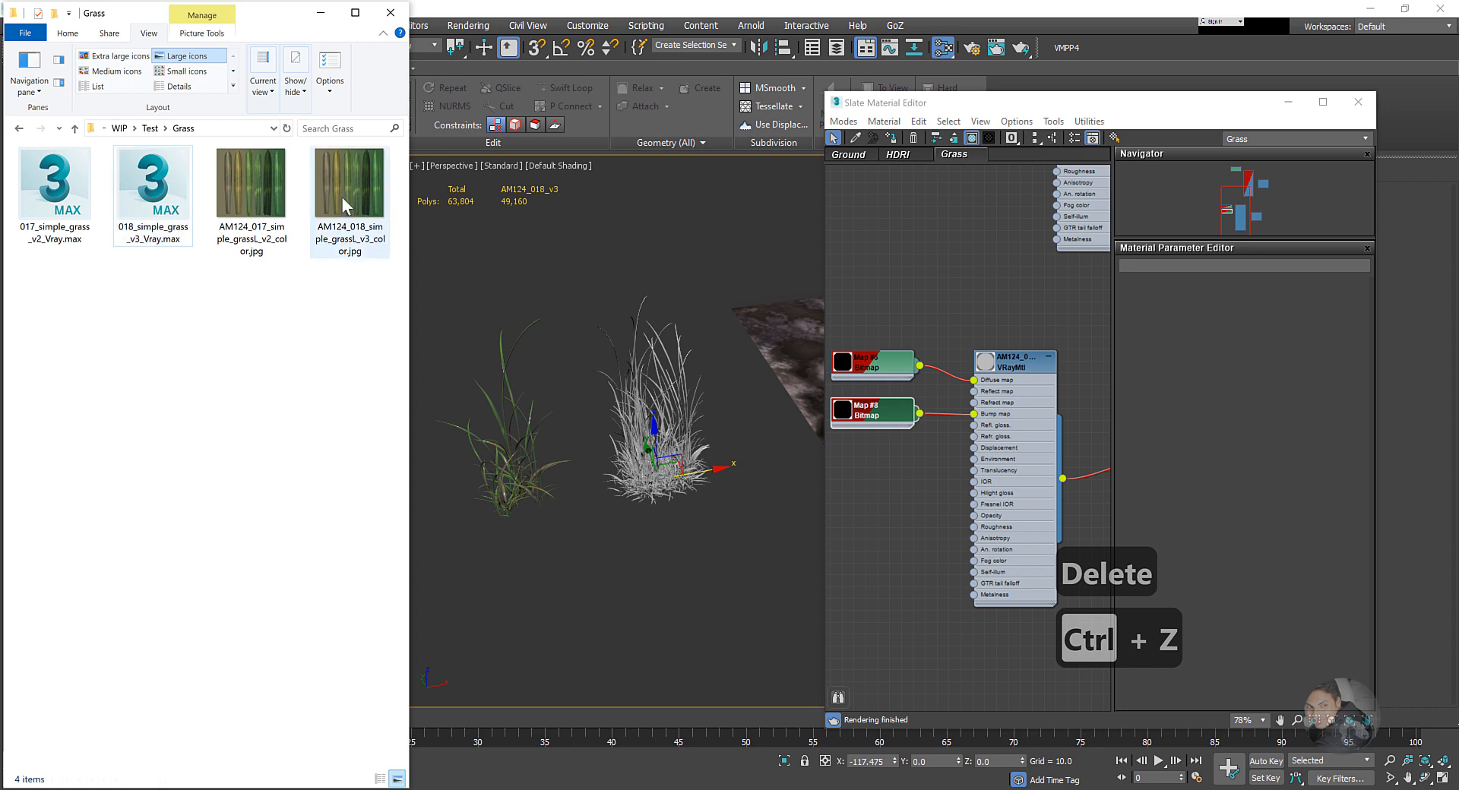
left_click_drag(898, 313, 876, 302)
- Connect the new color bitmap to the second grass VRayMtl's Diffuse map in place of Map #6, and delete Map #6
scroll(902, 370, "up", 1)
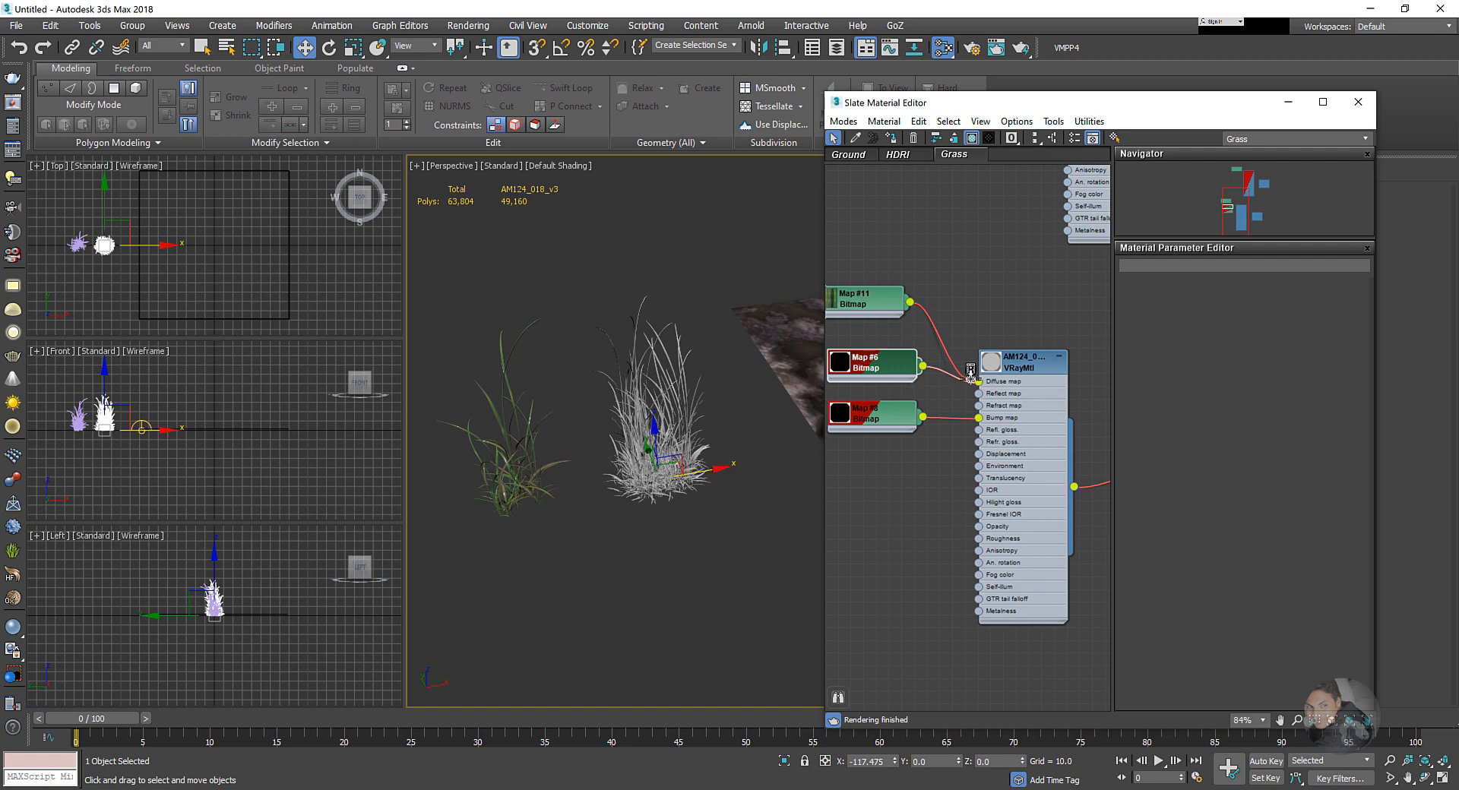
left_click_drag(970, 372, 978, 381)
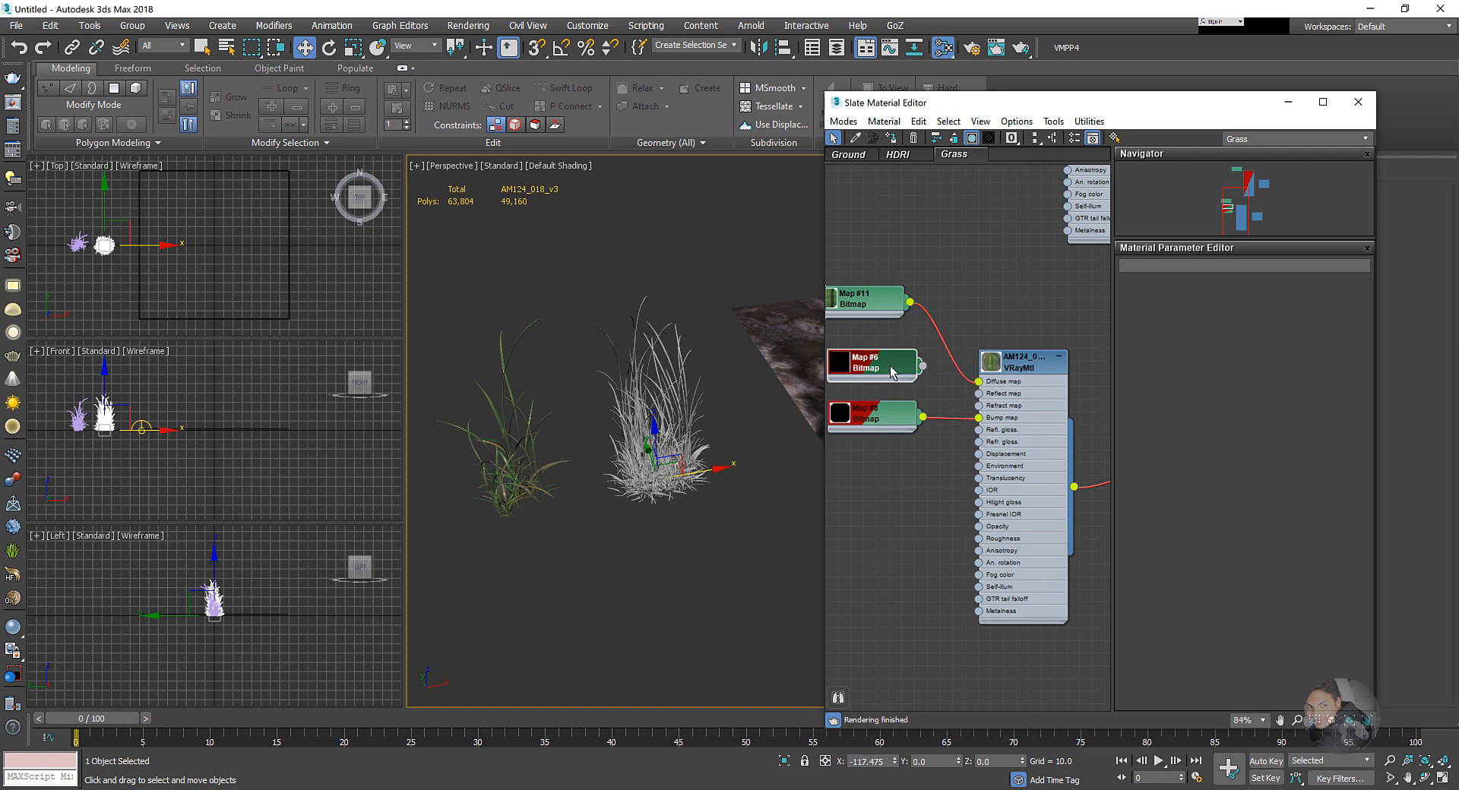
key("Delete")
- Display the second grass VRayMtl's texture in the viewport and close the Slate Material Editor
left_click(1027, 370)
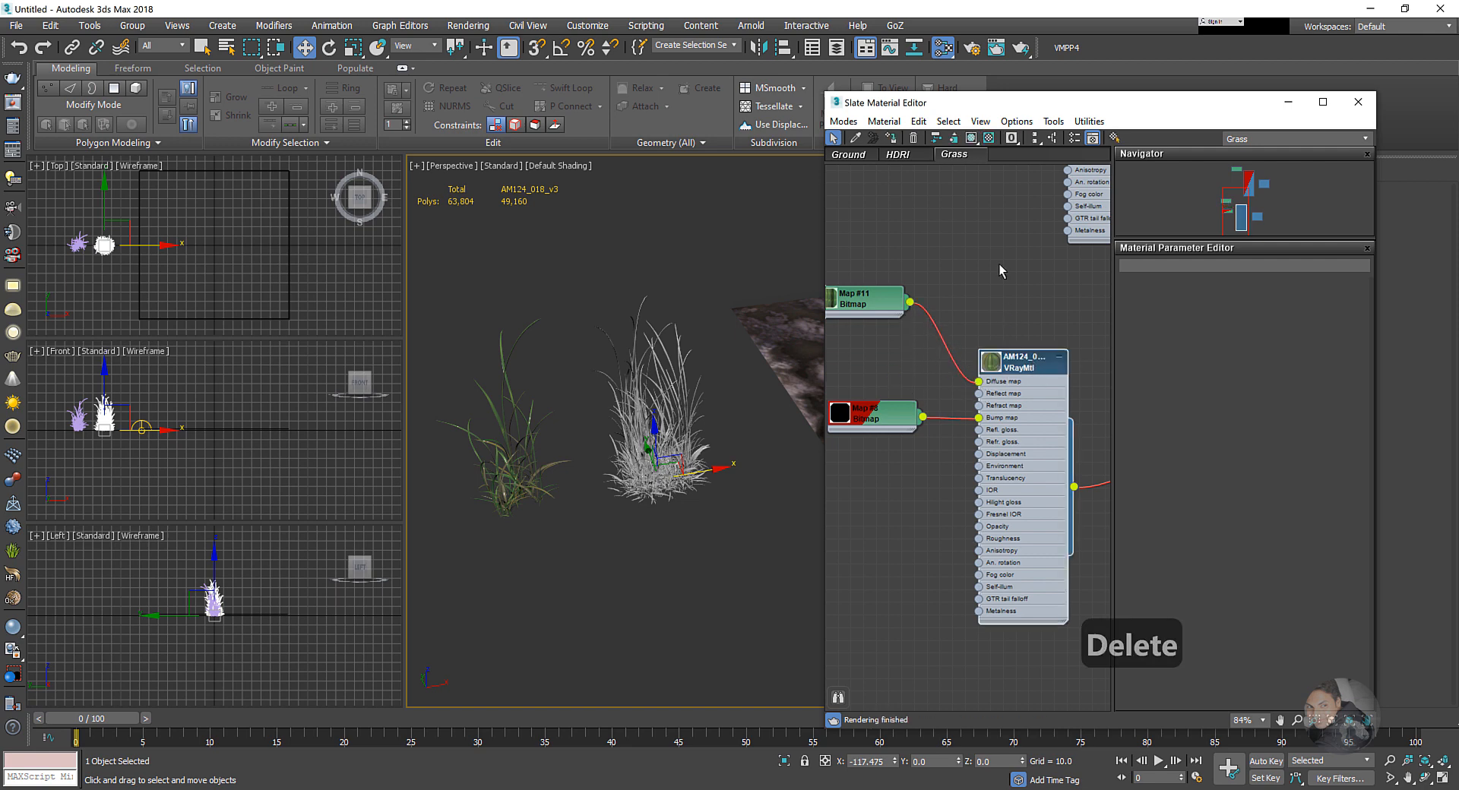
left_click(972, 138)
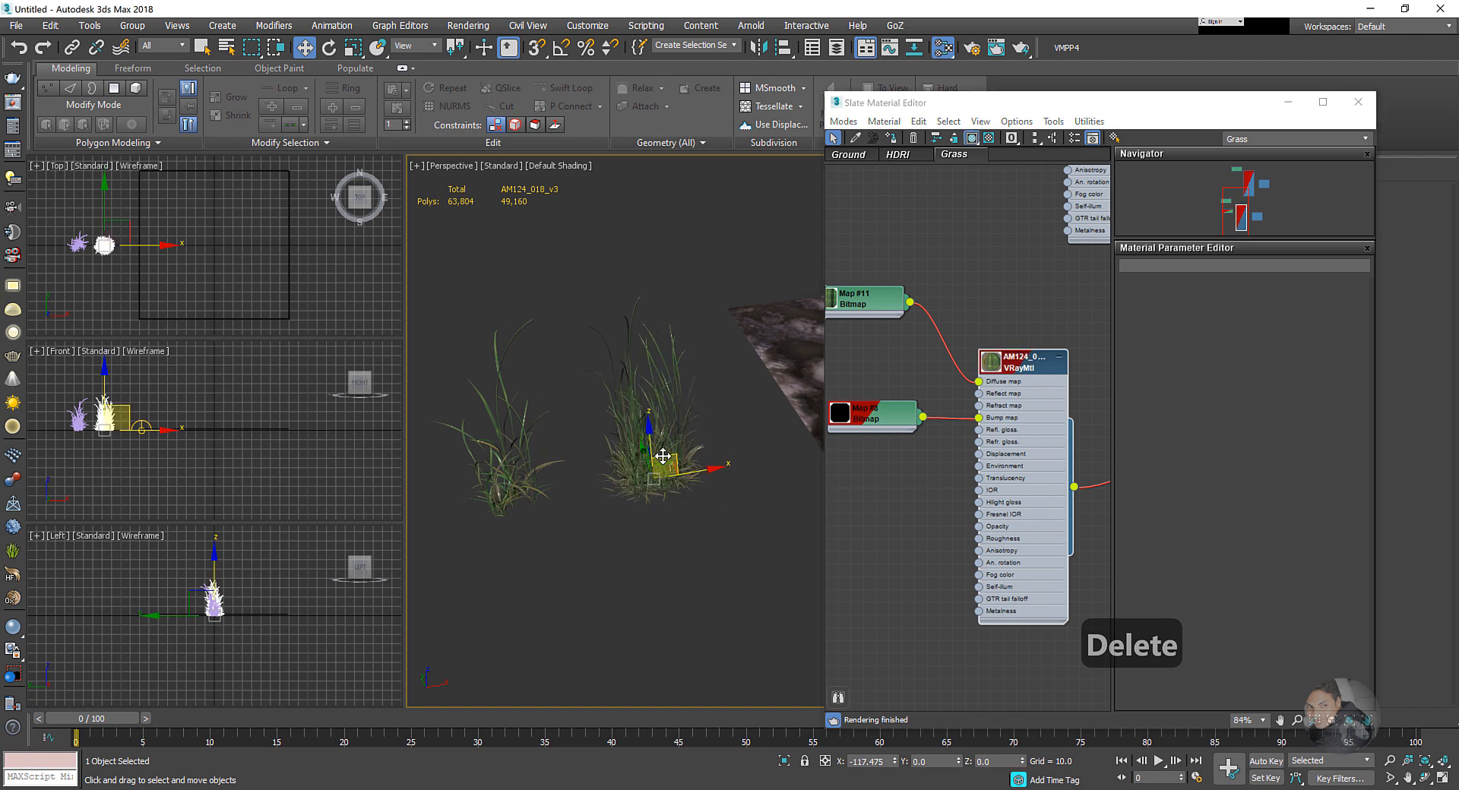
middle_click_drag(662, 456, 608, 502, "alt")
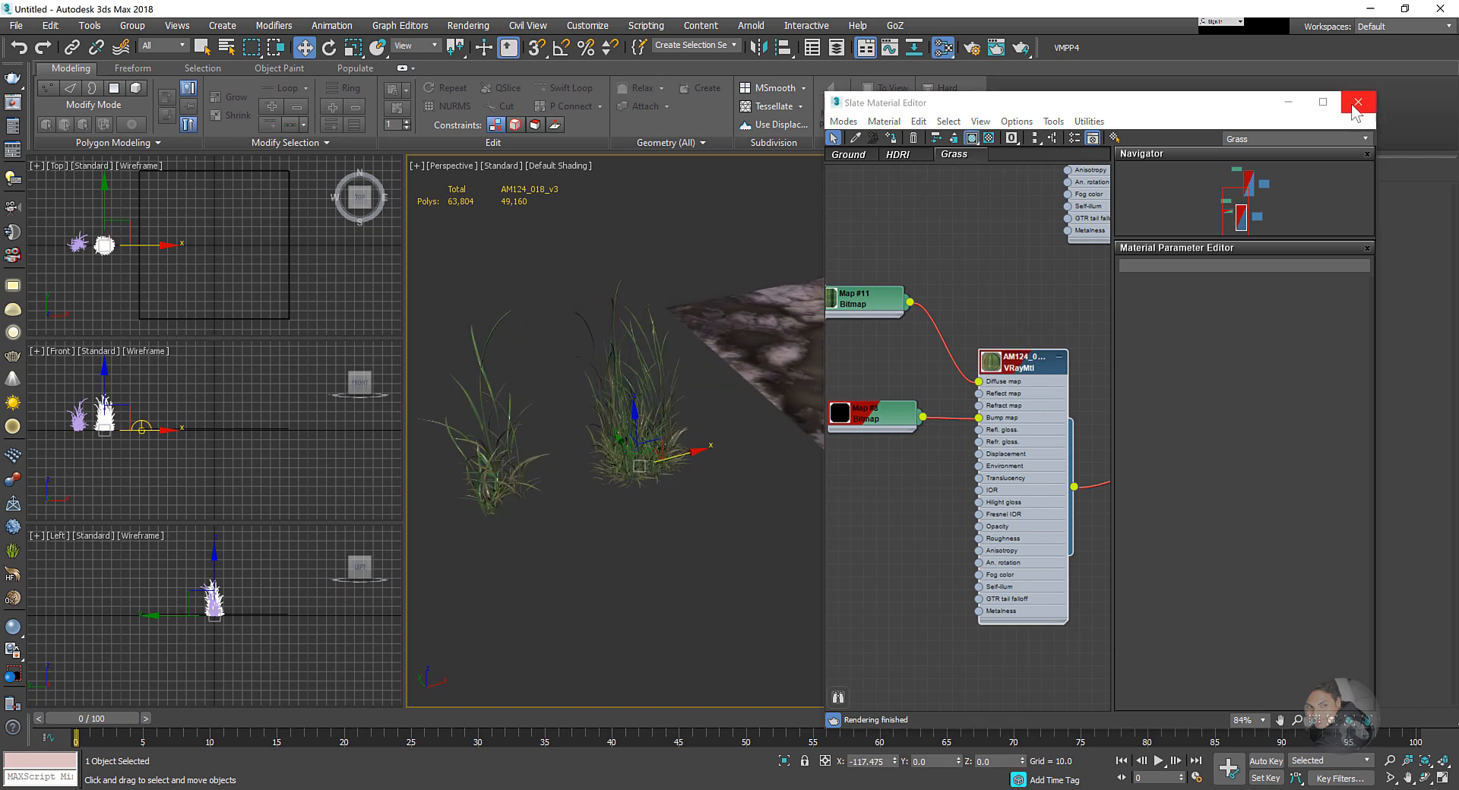
left_click(1357, 102)
middle_click_drag(793, 421, 757, 448, "alt")
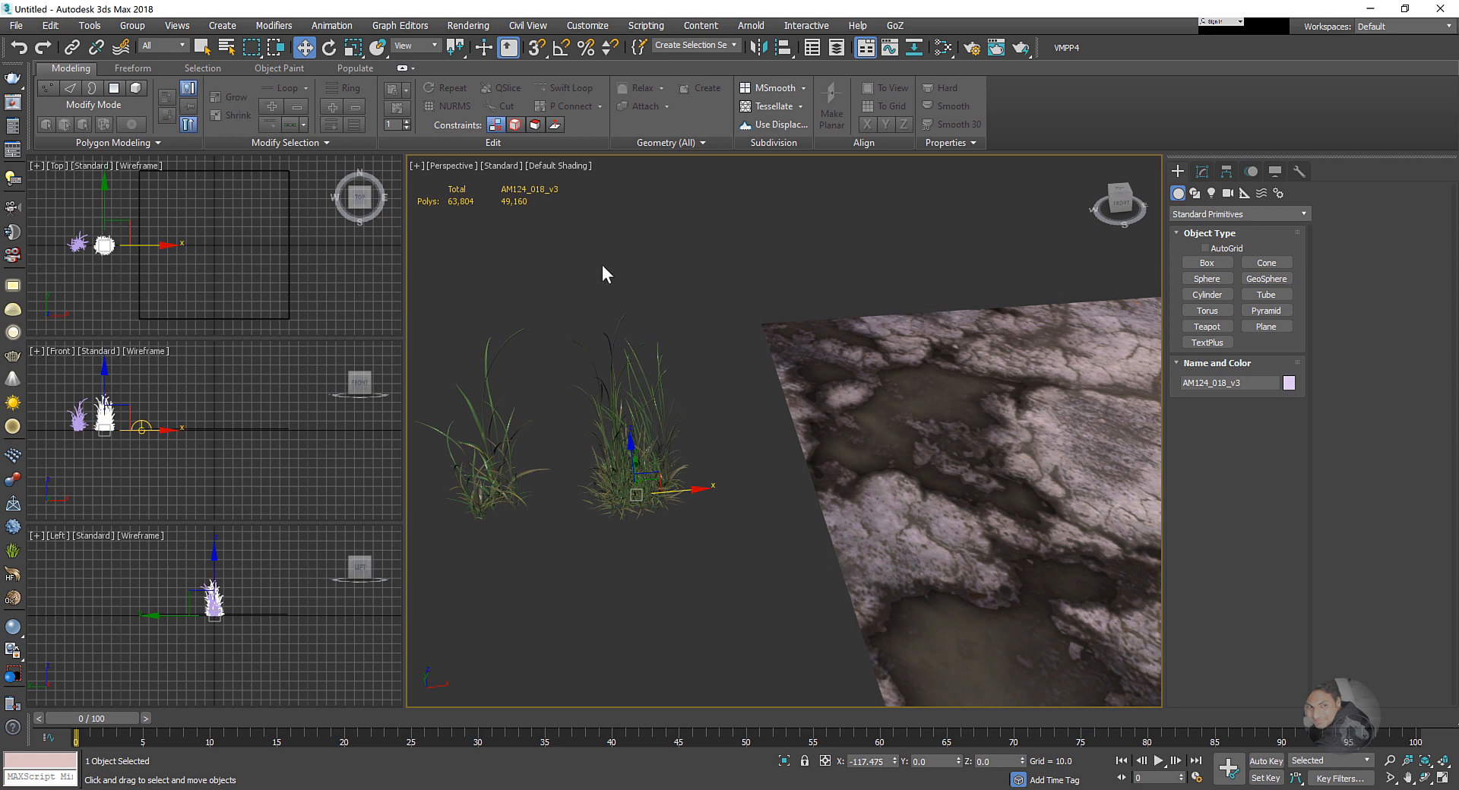
middle_click_drag(678, 532, 667, 432, "alt")
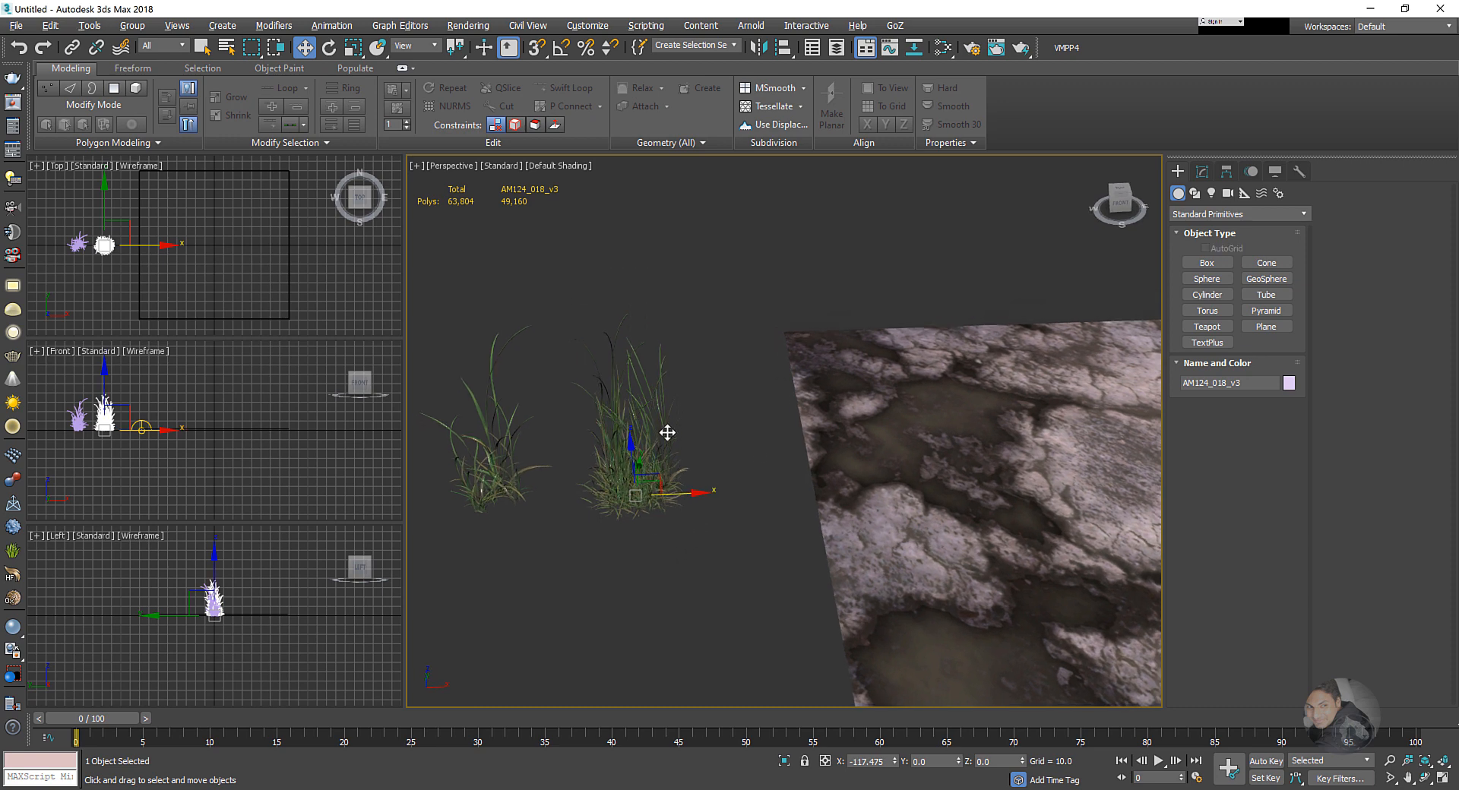
- Group the second grass clump under the name grass2
left_click(137, 28)
left_click(141, 48)
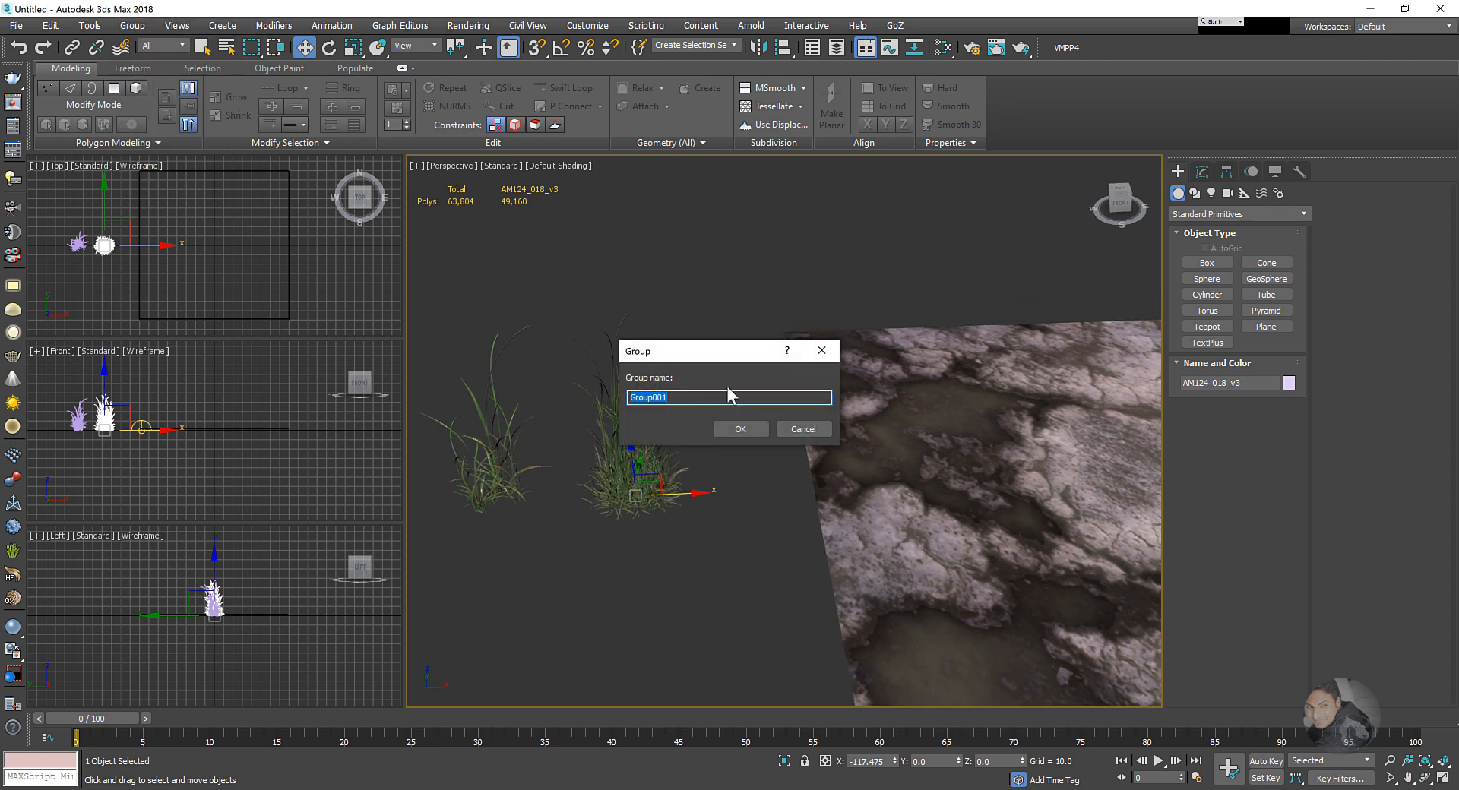
type("grass")
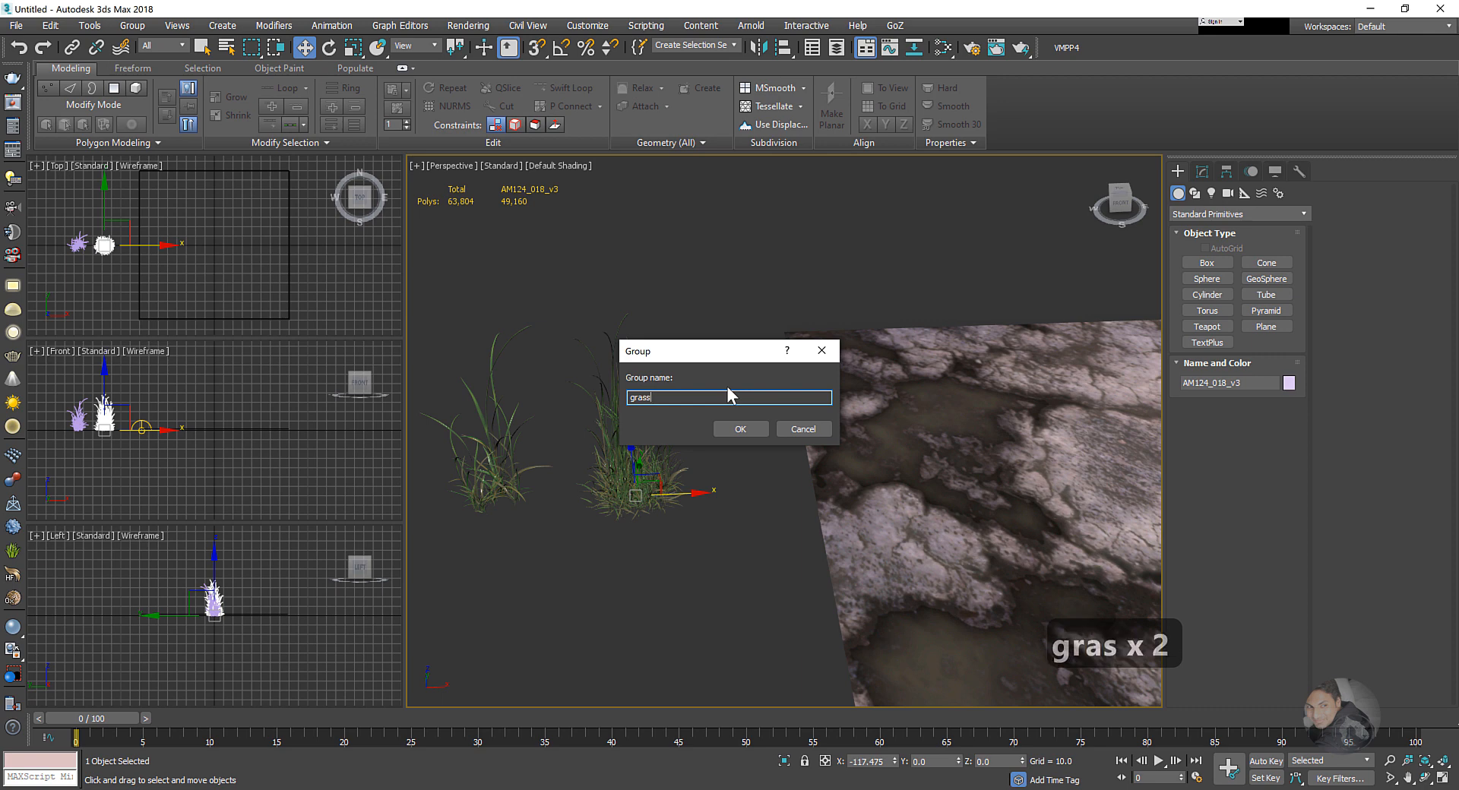
type("2")
key("Return")
- Move the grass2 group onto the rocky ground, to about X 52, Y -19
scroll(661, 413, "down", 5)
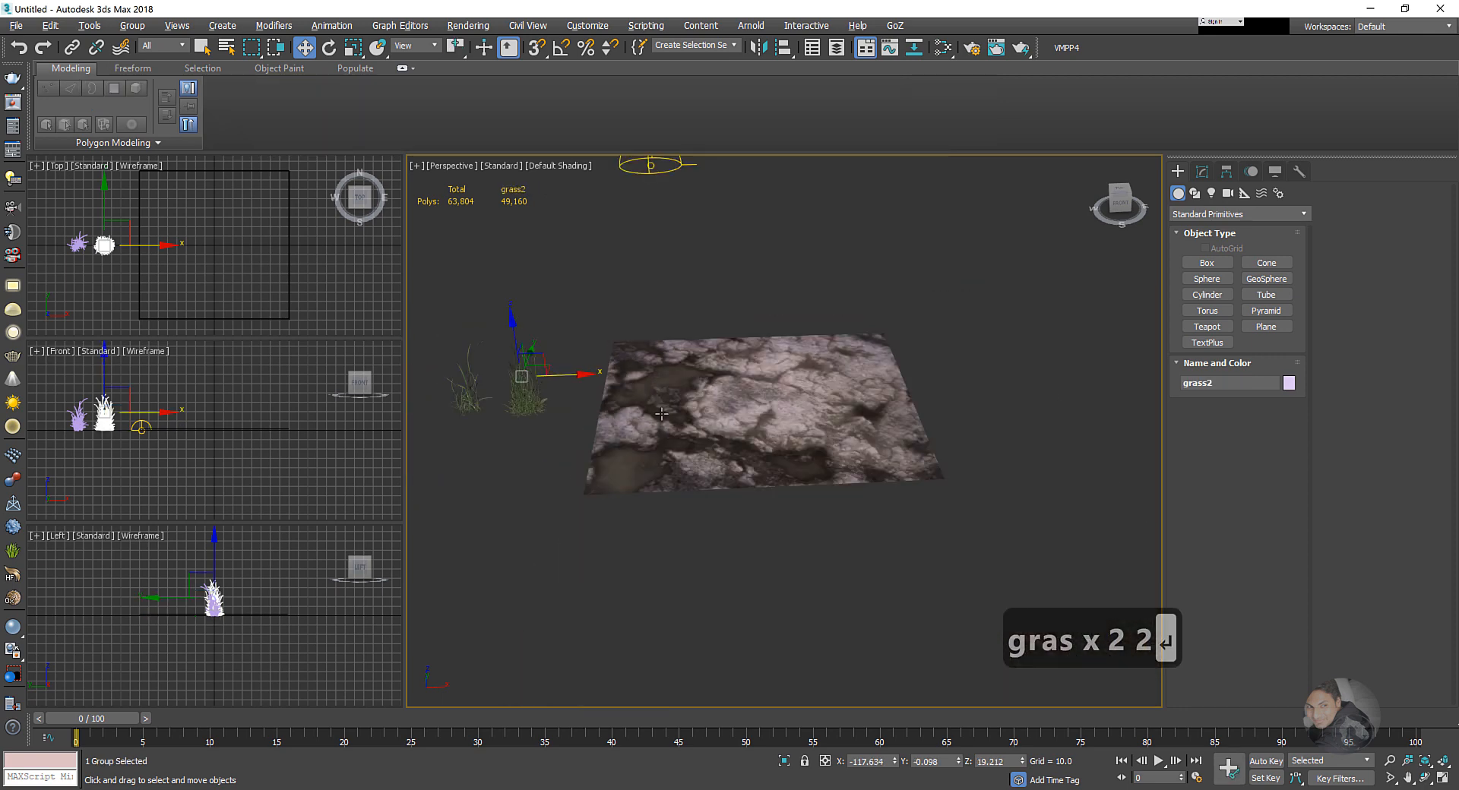
middle_click_drag(661, 414, 734, 484, "alt")
left_click_drag(602, 383, 758, 397)
middle_click_drag(789, 449, 830, 401, "alt")
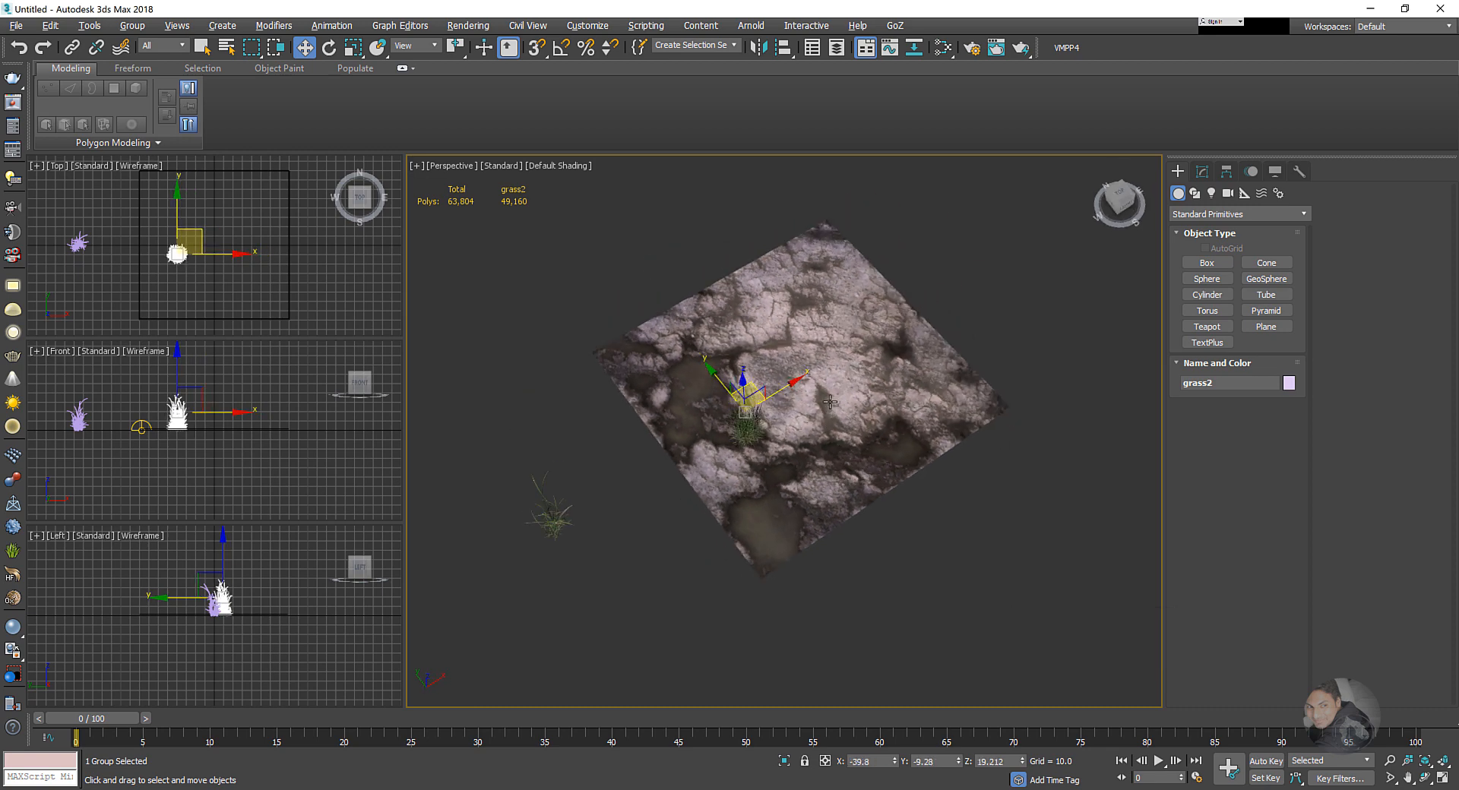
left_click_drag(753, 388, 909, 309)
middle_click_drag(908, 309, 878, 335, "alt")
middle_click_drag(878, 334, 859, 450)
scroll(878, 418, "up", 5)
left_click_drag(909, 350, 916, 358)
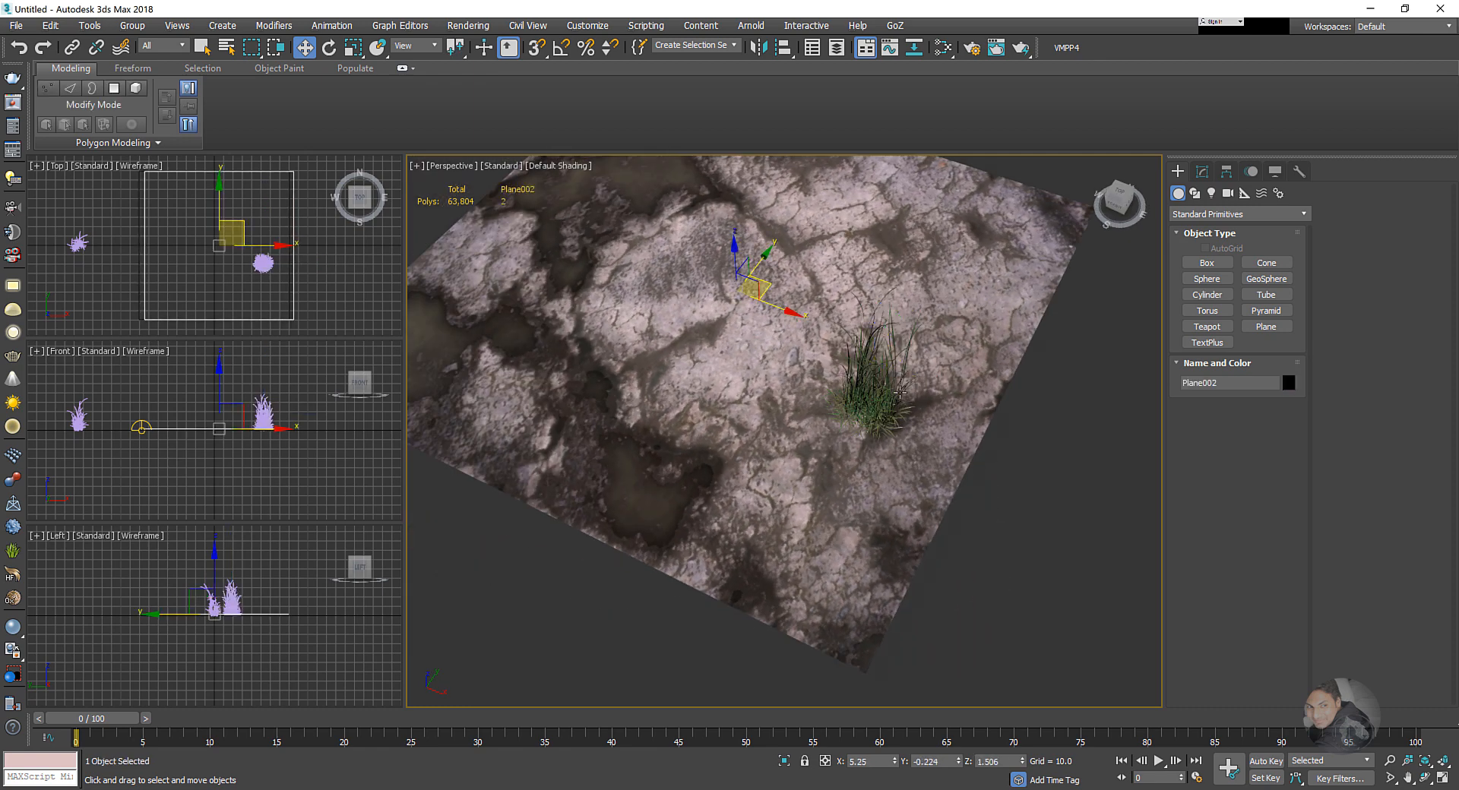
key("ctrl+z")
key("ctrl+z")
- Turn on edged faces, then shift grass2 to about X 55, Y -18 and scale it up uniformly to about 110%
middle_click_drag(933, 426, 912, 474)
key("F4")
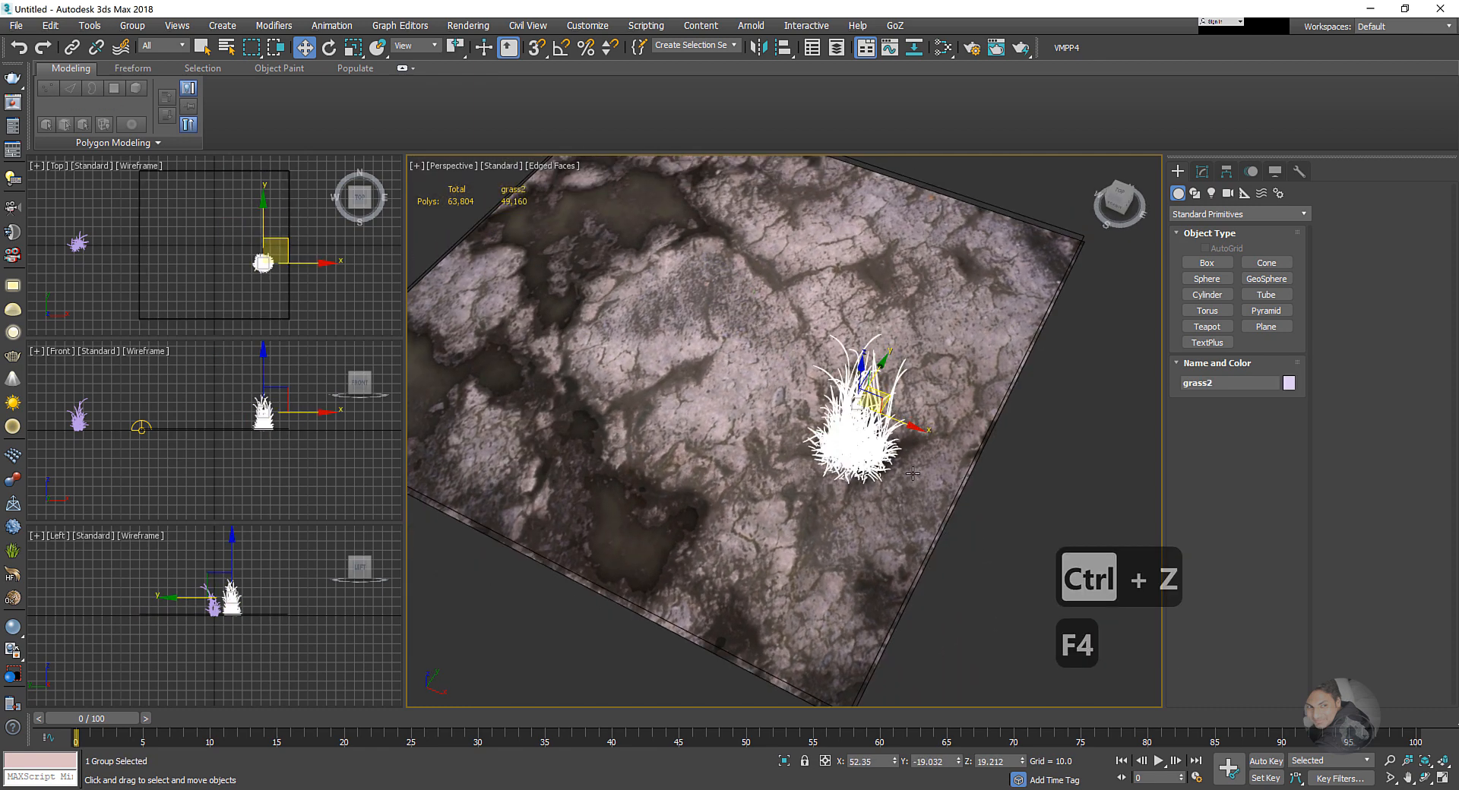
middle_click_drag(943, 542, 866, 483, "alt")
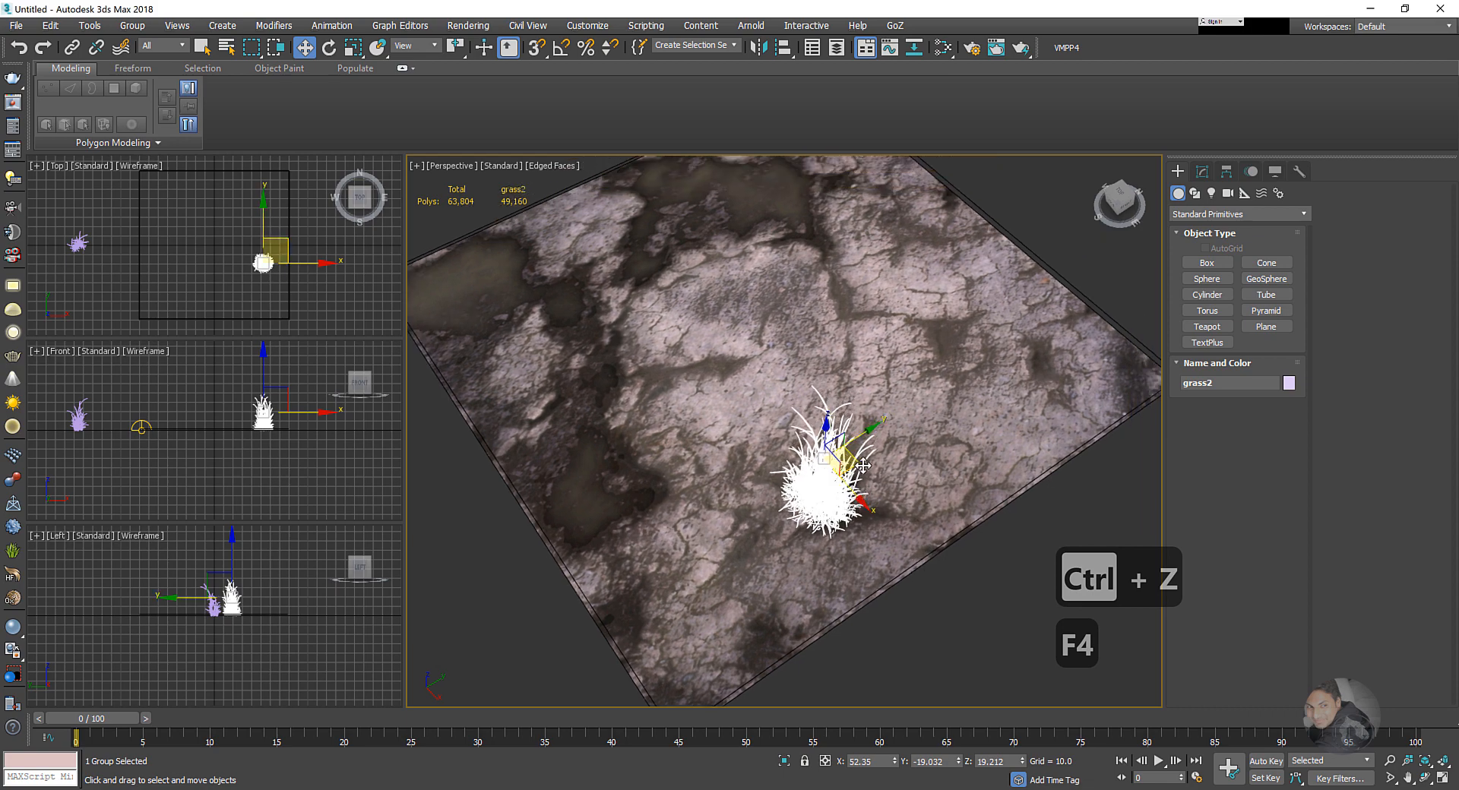
key("r")
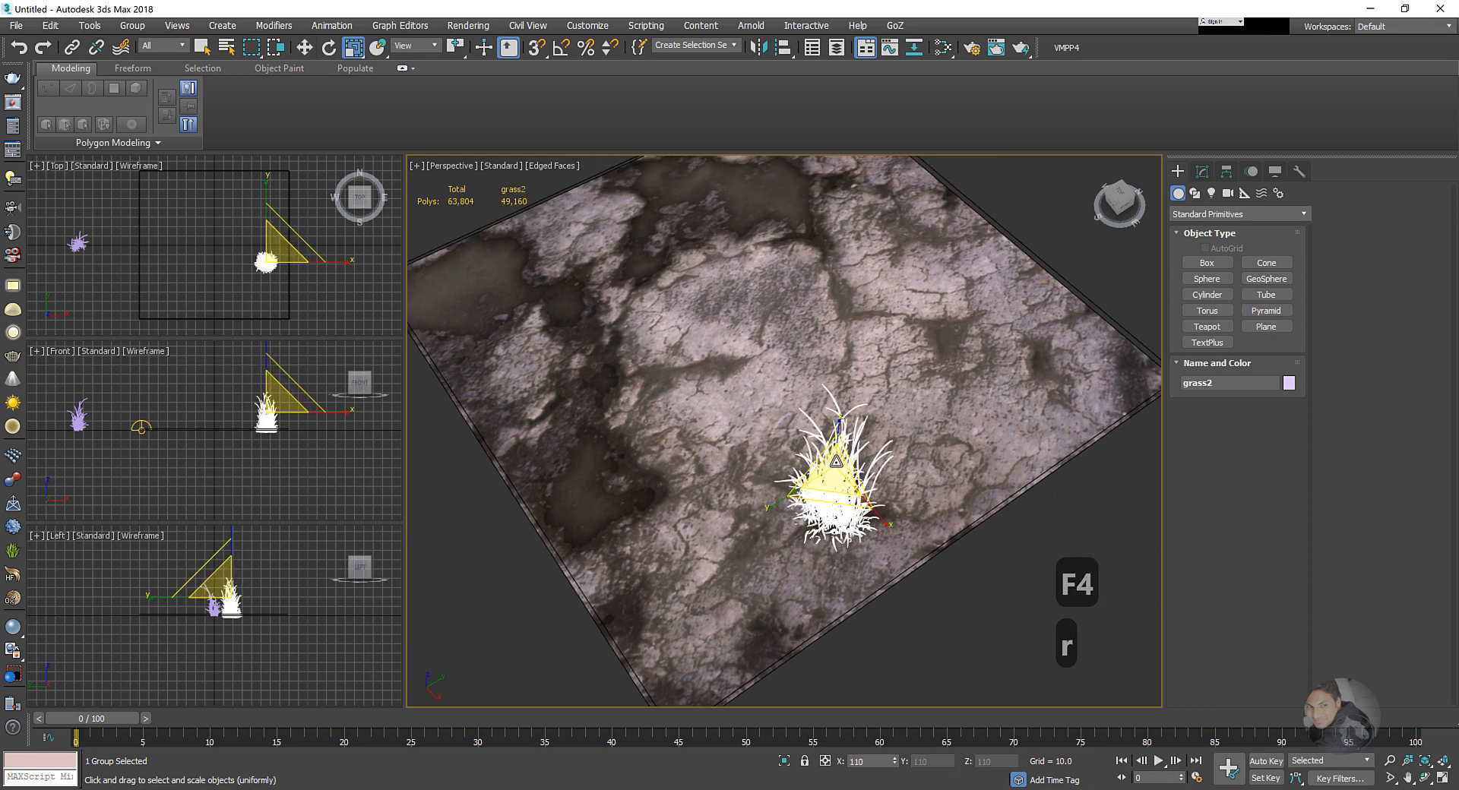
middle_click_drag(836, 461, 845, 433, "alt")
key("w")
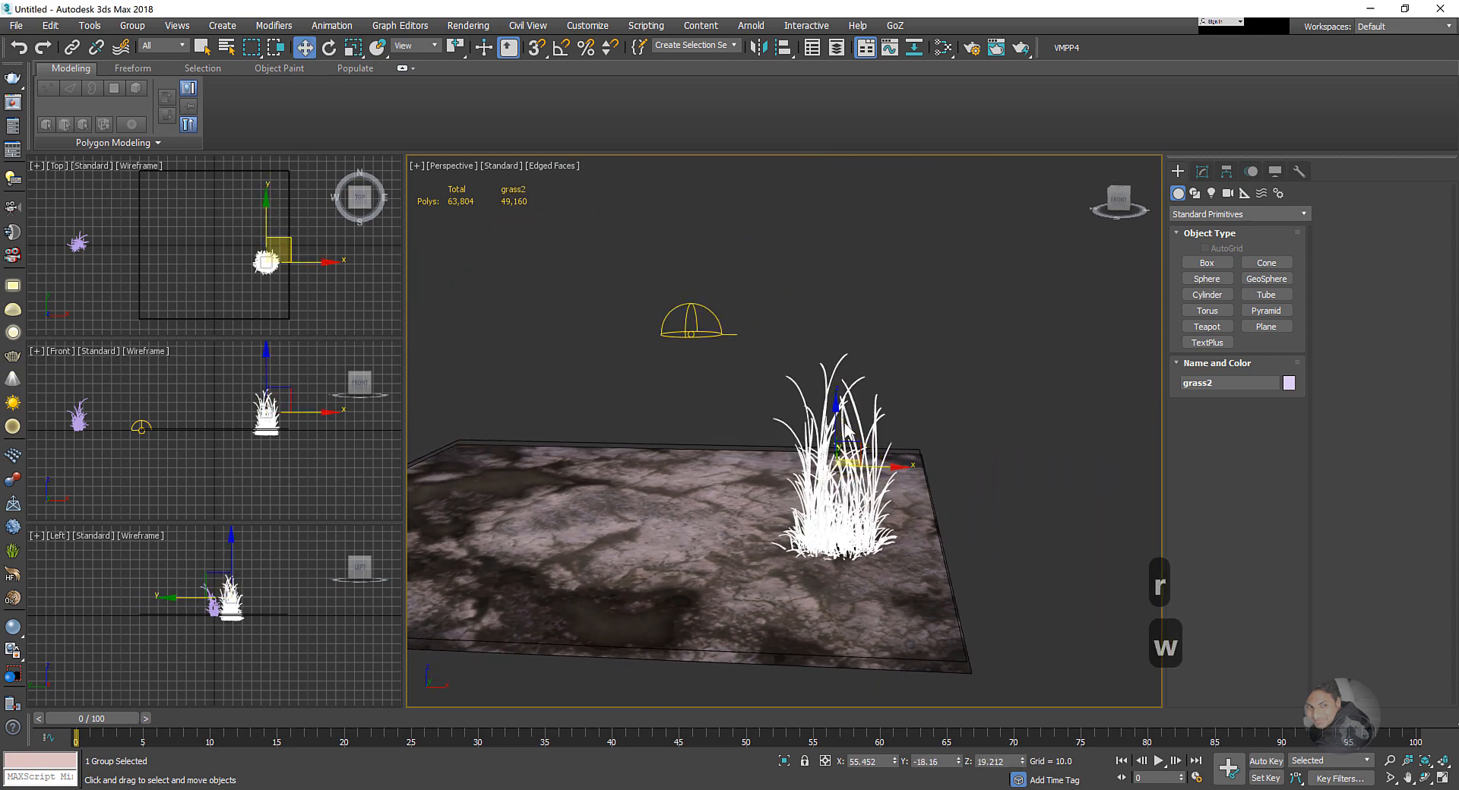
- Raise grass2 by about 4 units and place a copy of it on the ground at about X 31, Y 40
left_click_drag(840, 419, 839, 402)
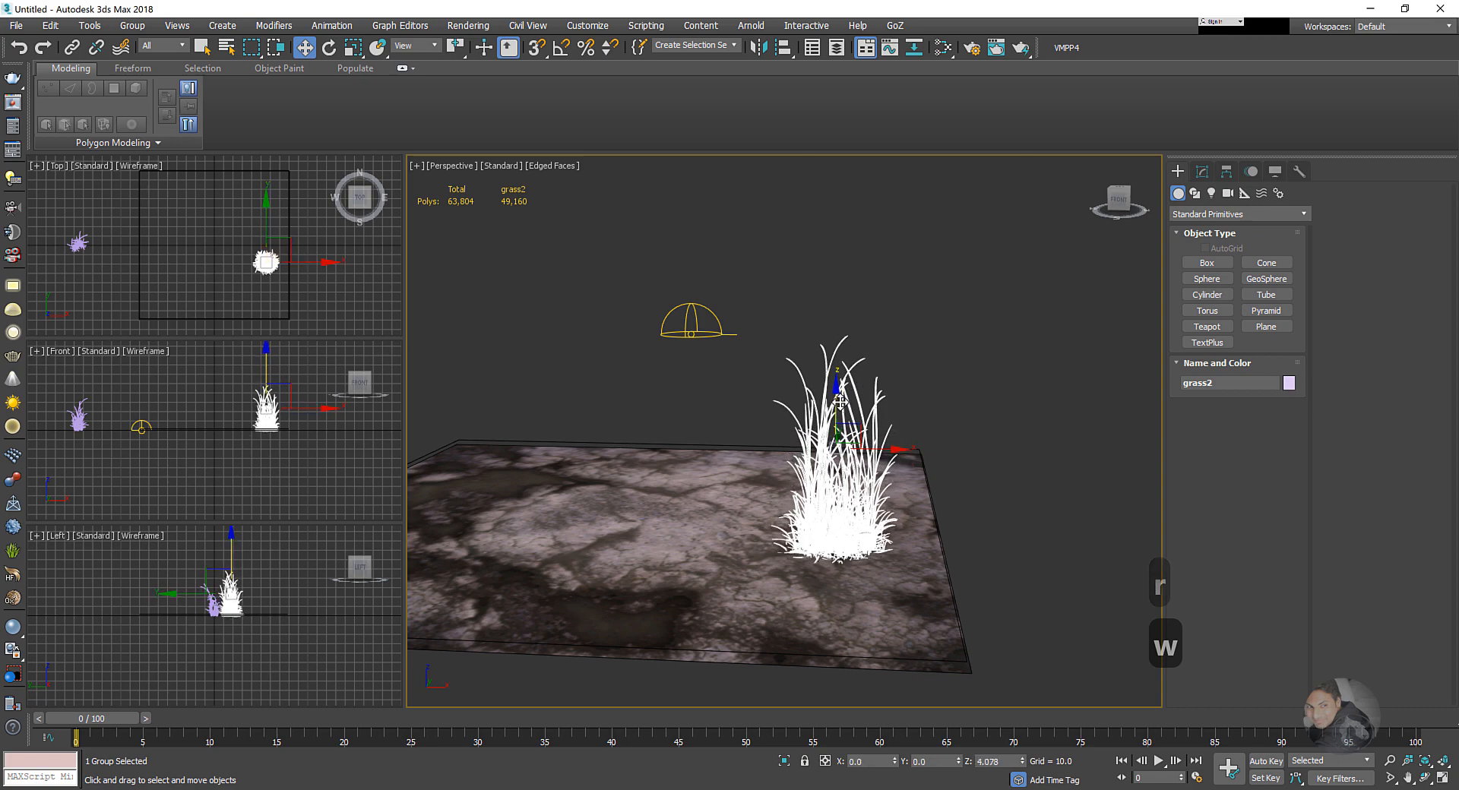
mouse_move(839, 402)
middle_mouse_down("alt")
mouse_move(823, 556)
mouse_move(775, 540)
middle_mouse_up("alt")
mouse_move(775, 539)
left_mouse_down("shift")
mouse_move(1025, 513)
mouse_move(1008, 564)
left_mouse_up("shift")
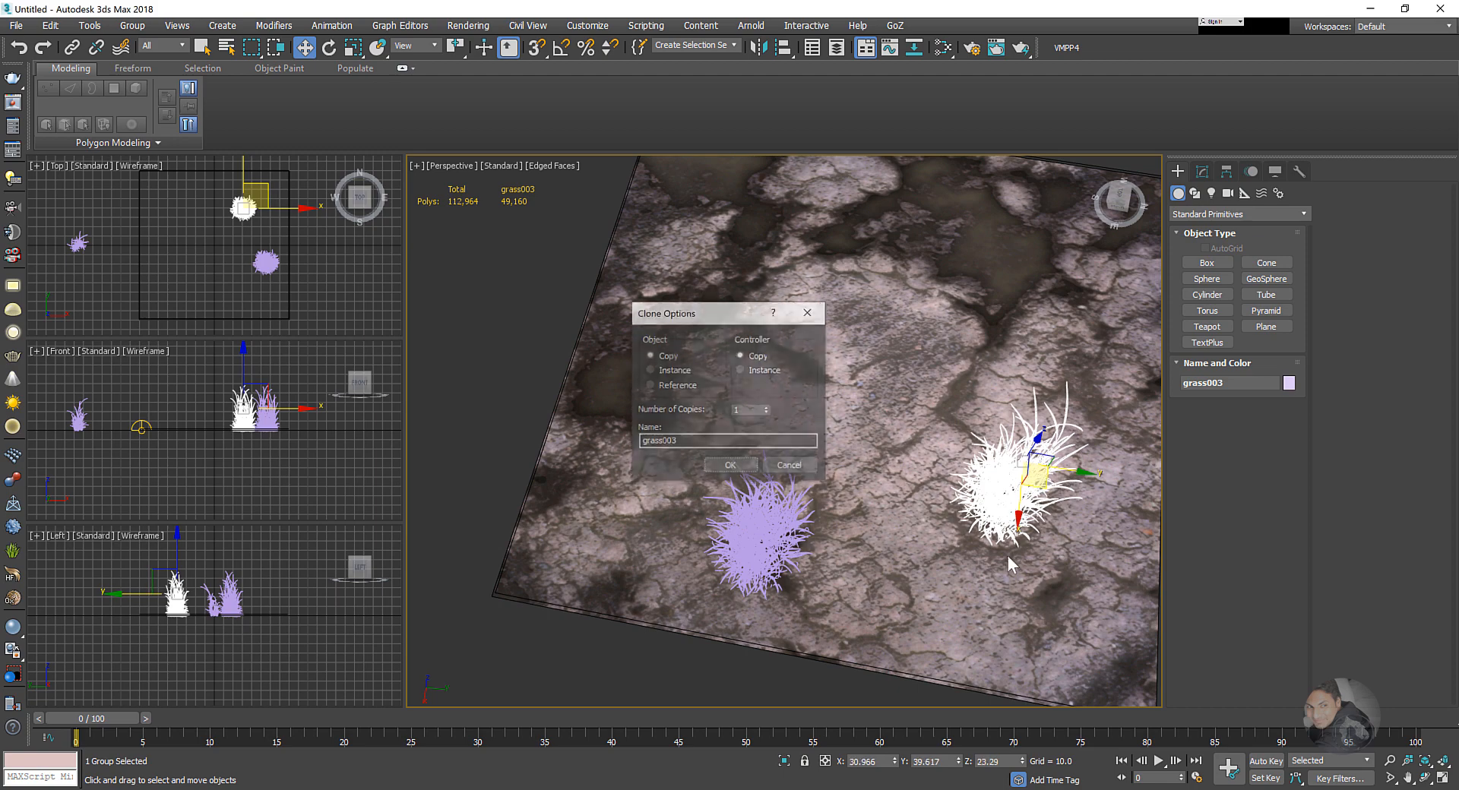
left_click(731, 467)
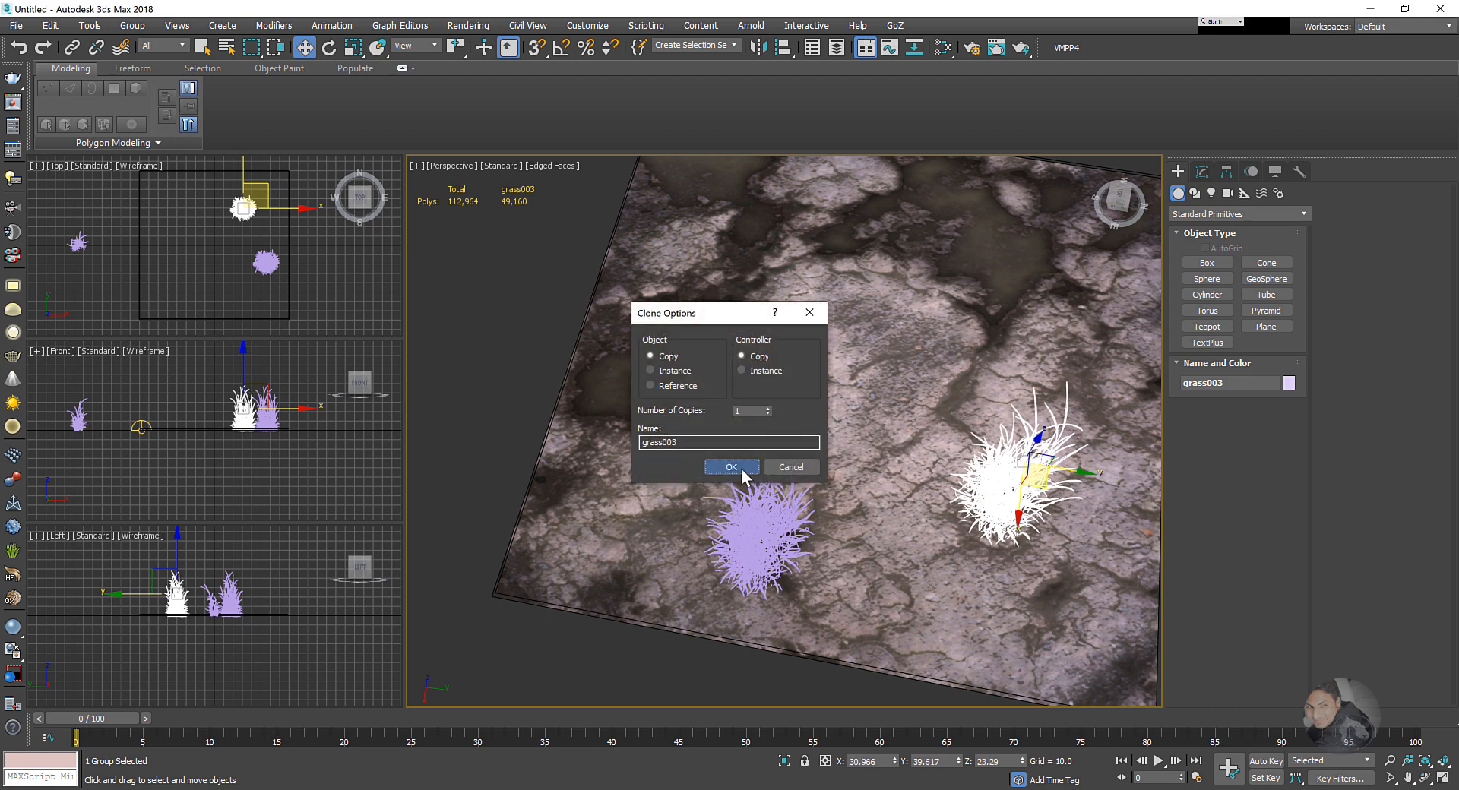
- Make two more copies of the large clump, one at about X -49, Y 59 and one near the adjacent ground corner
middle_click_drag(741, 468, 839, 526, "alt")
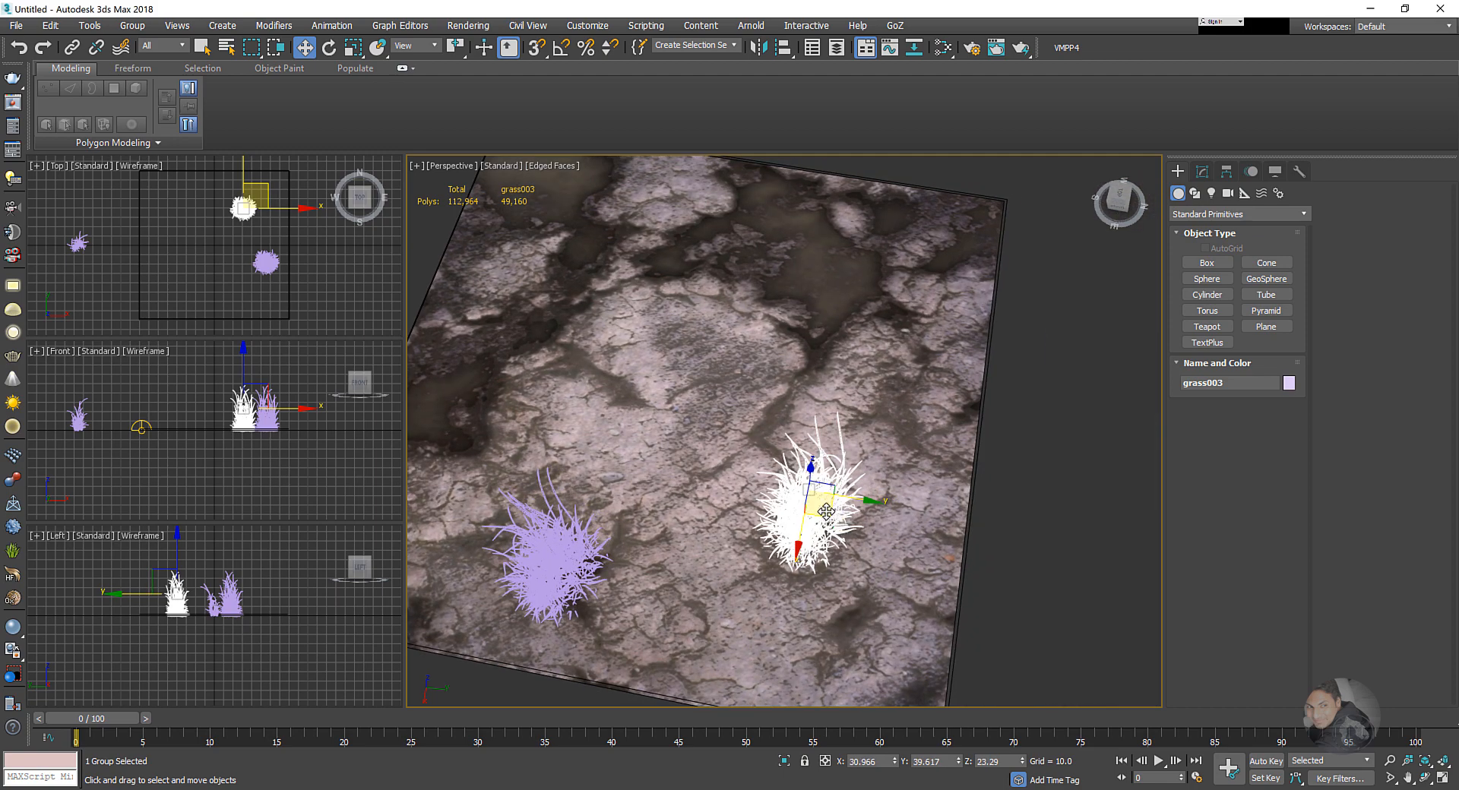
left_click_drag(825, 511, 951, 243, "shift")
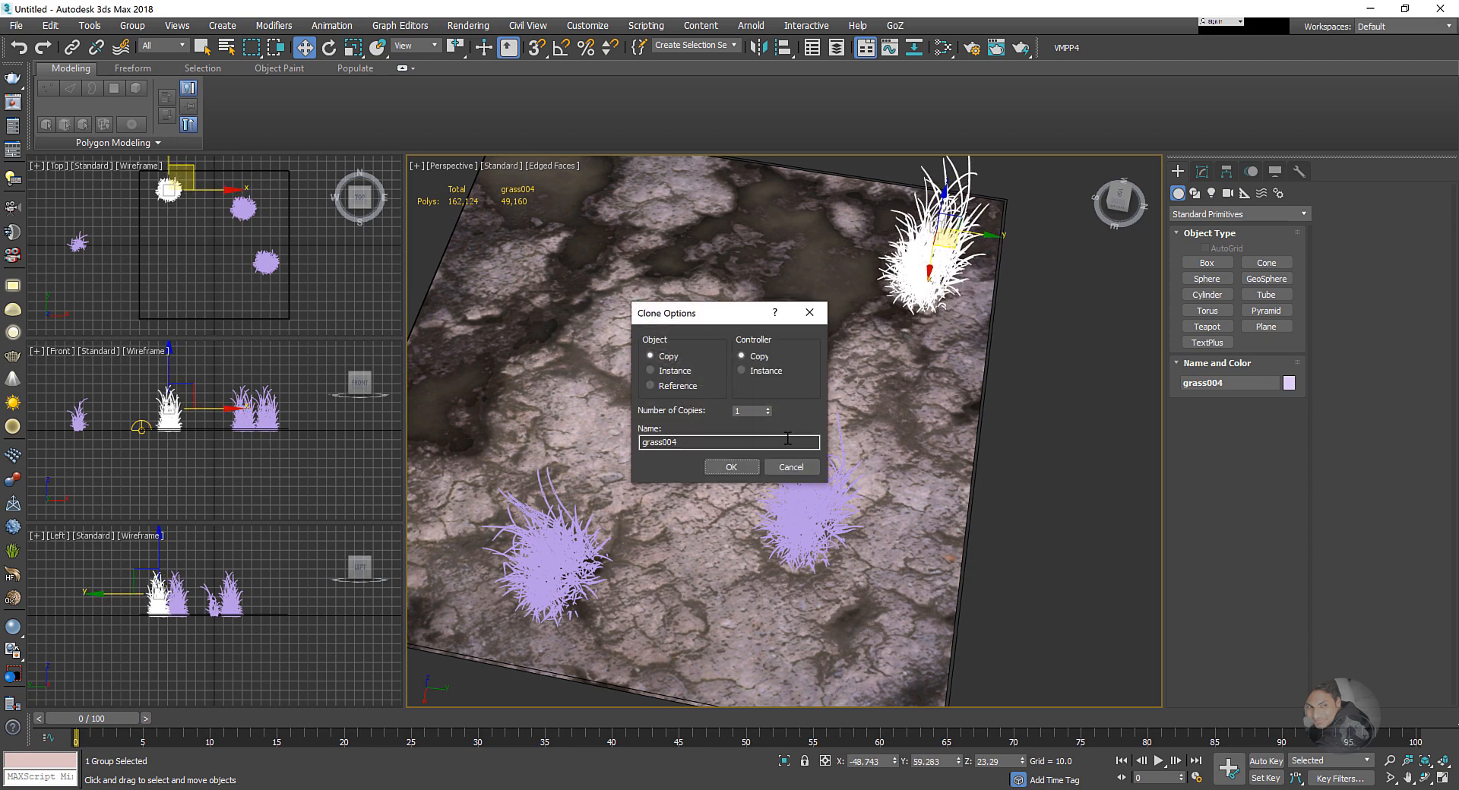
left_click(751, 466)
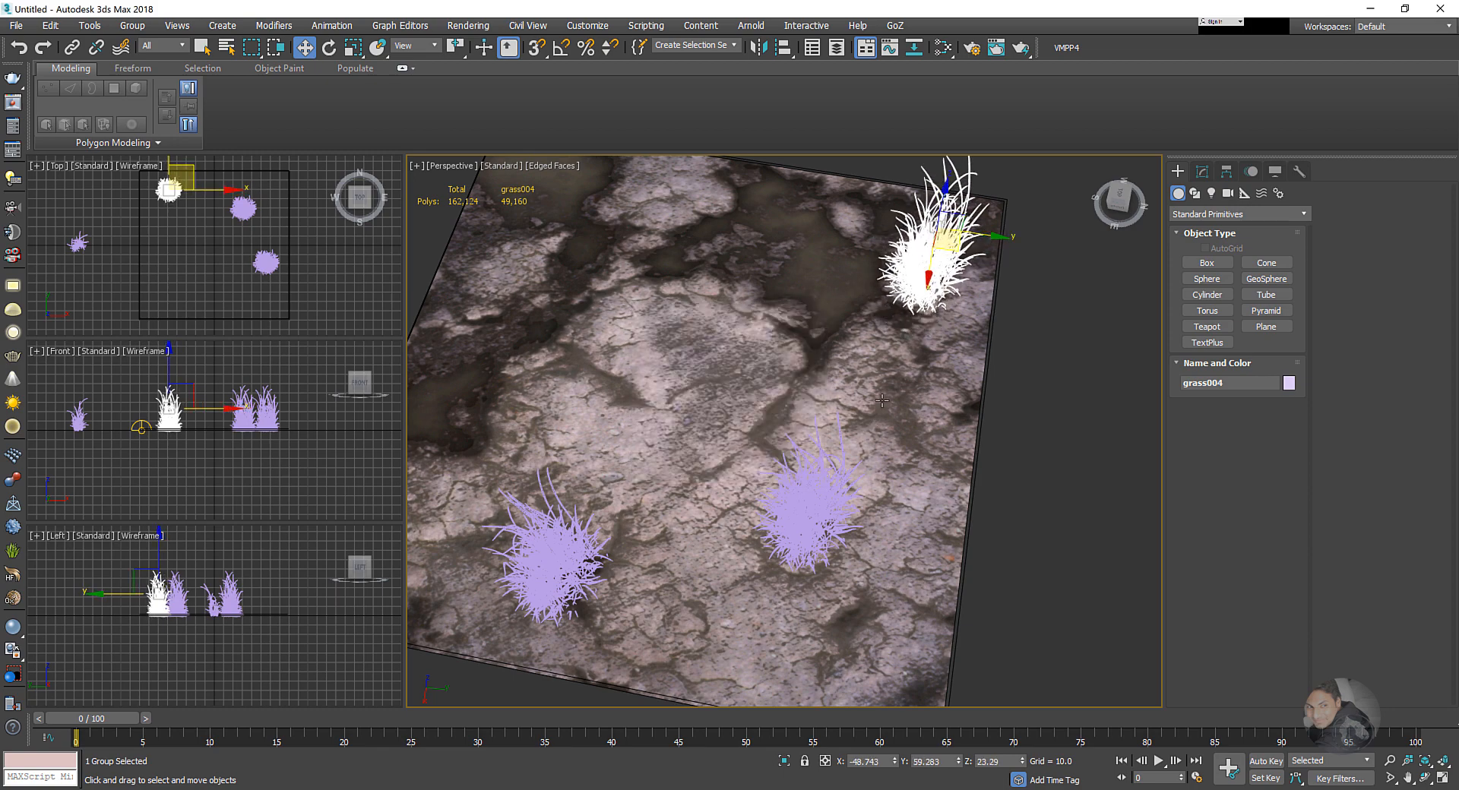
mouse_move(951, 243)
left_mouse_down("shift")
mouse_move(890, 664)
mouse_move(889, 652)
left_mouse_up("shift")
left_click(748, 466)
- Rotate grass005 and grass003 about their vertical axes so the copies face different directions
key("e")
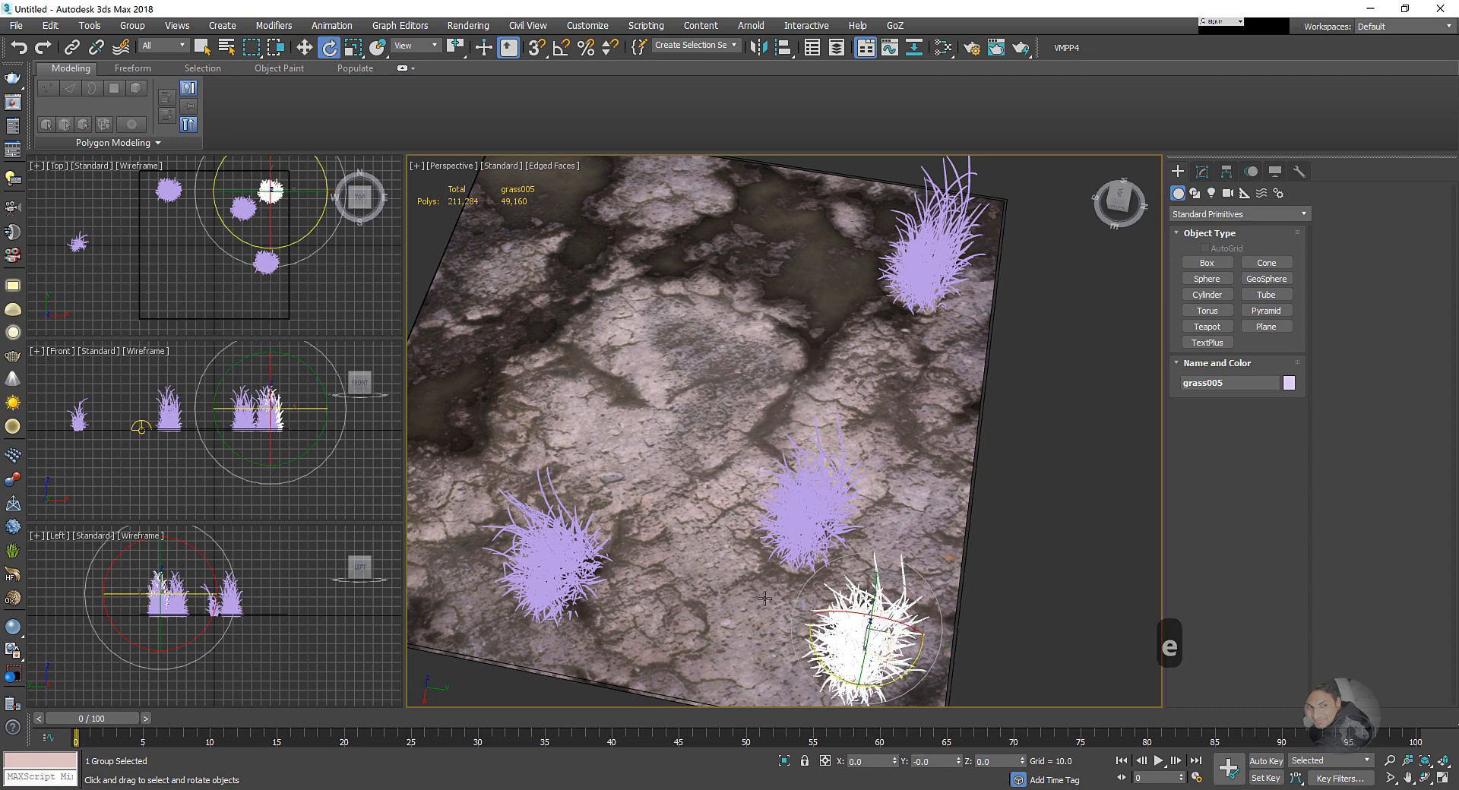
left_click_drag(819, 654, 1005, 520)
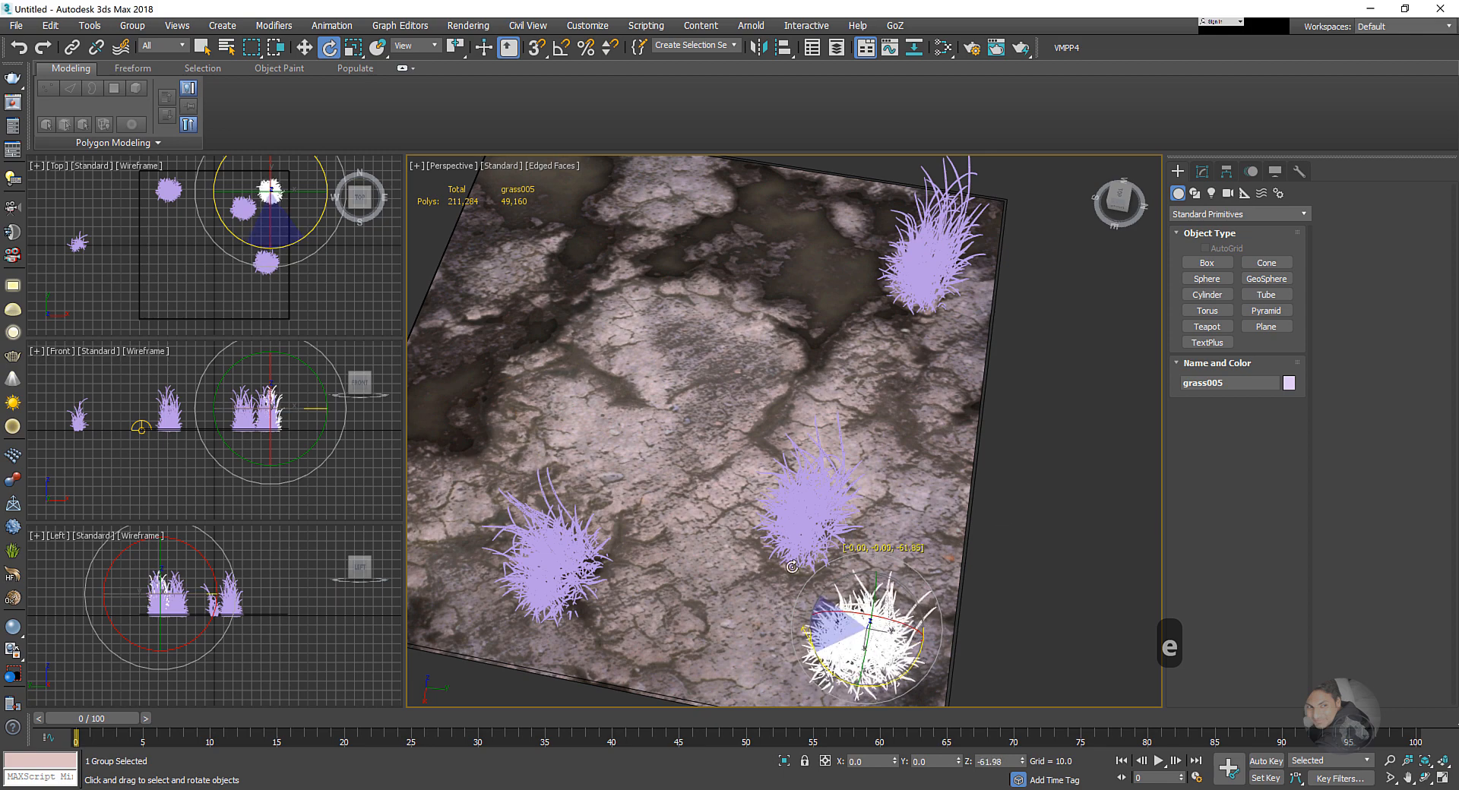
left_click(765, 516)
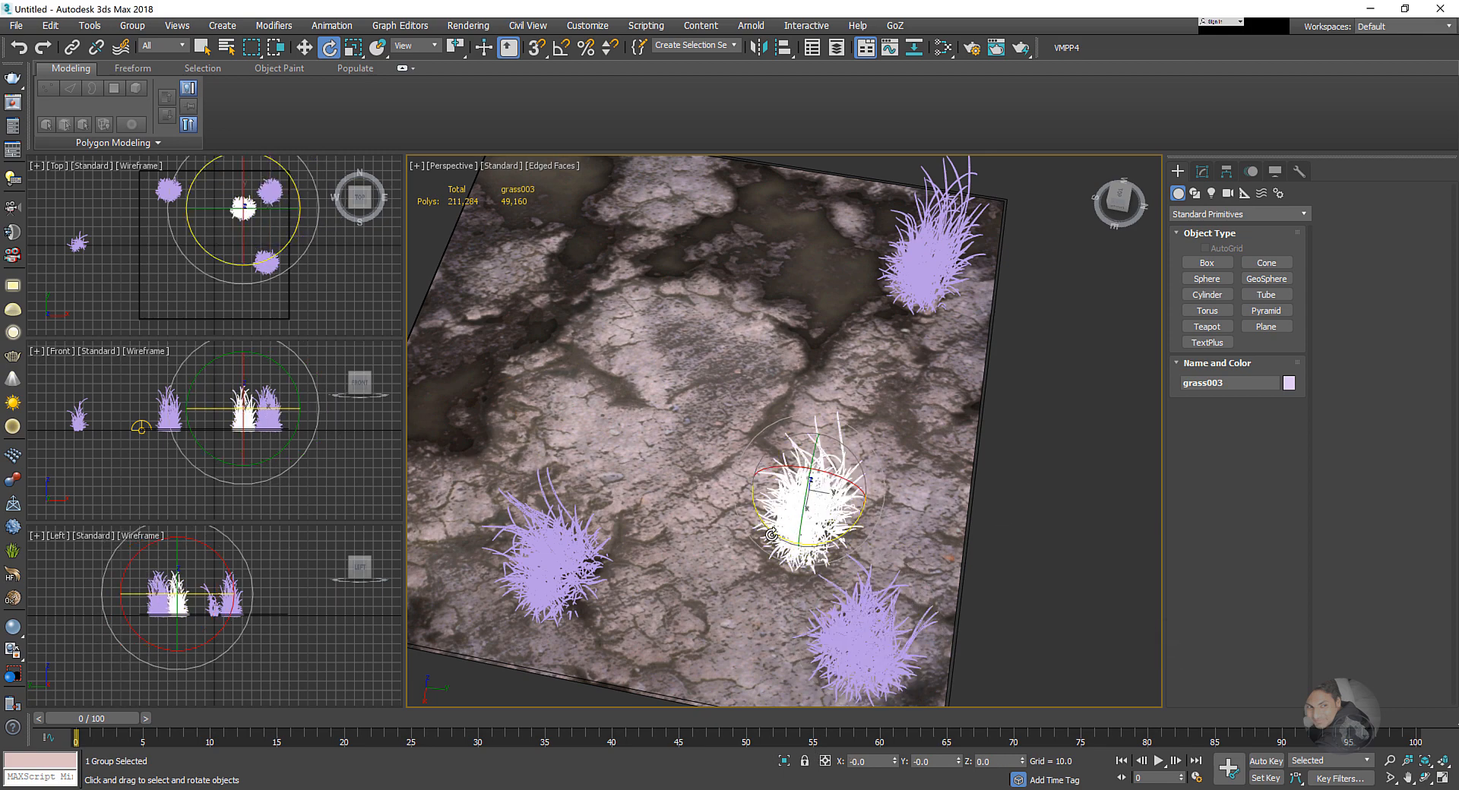
left_click_drag(770, 534, 820, 524)
- Rotate grass004 about its vertical axis and scale it up uniformly to about 152%
left_click(929, 290)
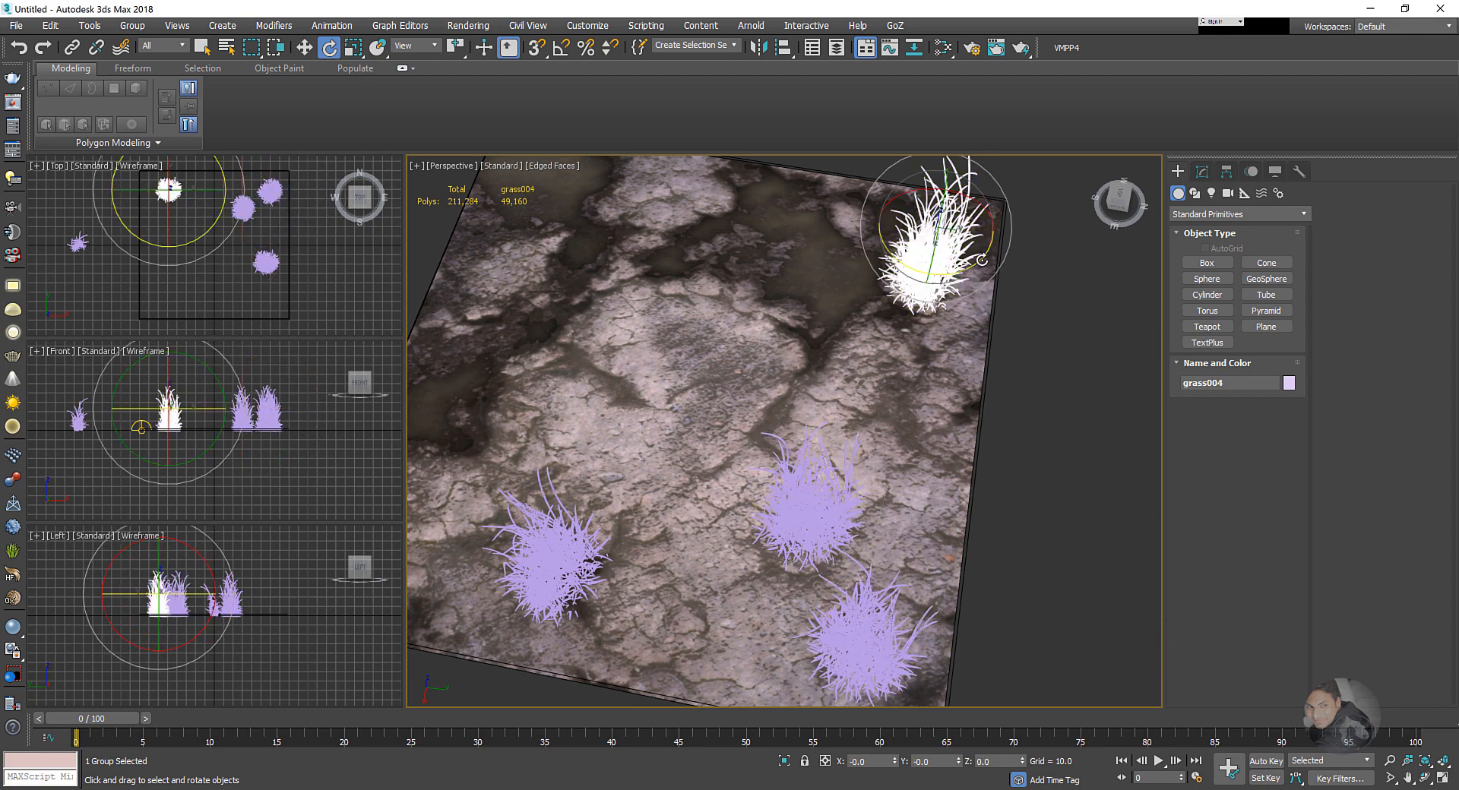
left_click_drag(980, 260, 1005, 306)
key("ctrl+z")
middle_click_drag(1037, 355, 1031, 425)
middle_click_drag(1031, 424, 930, 392, "alt")
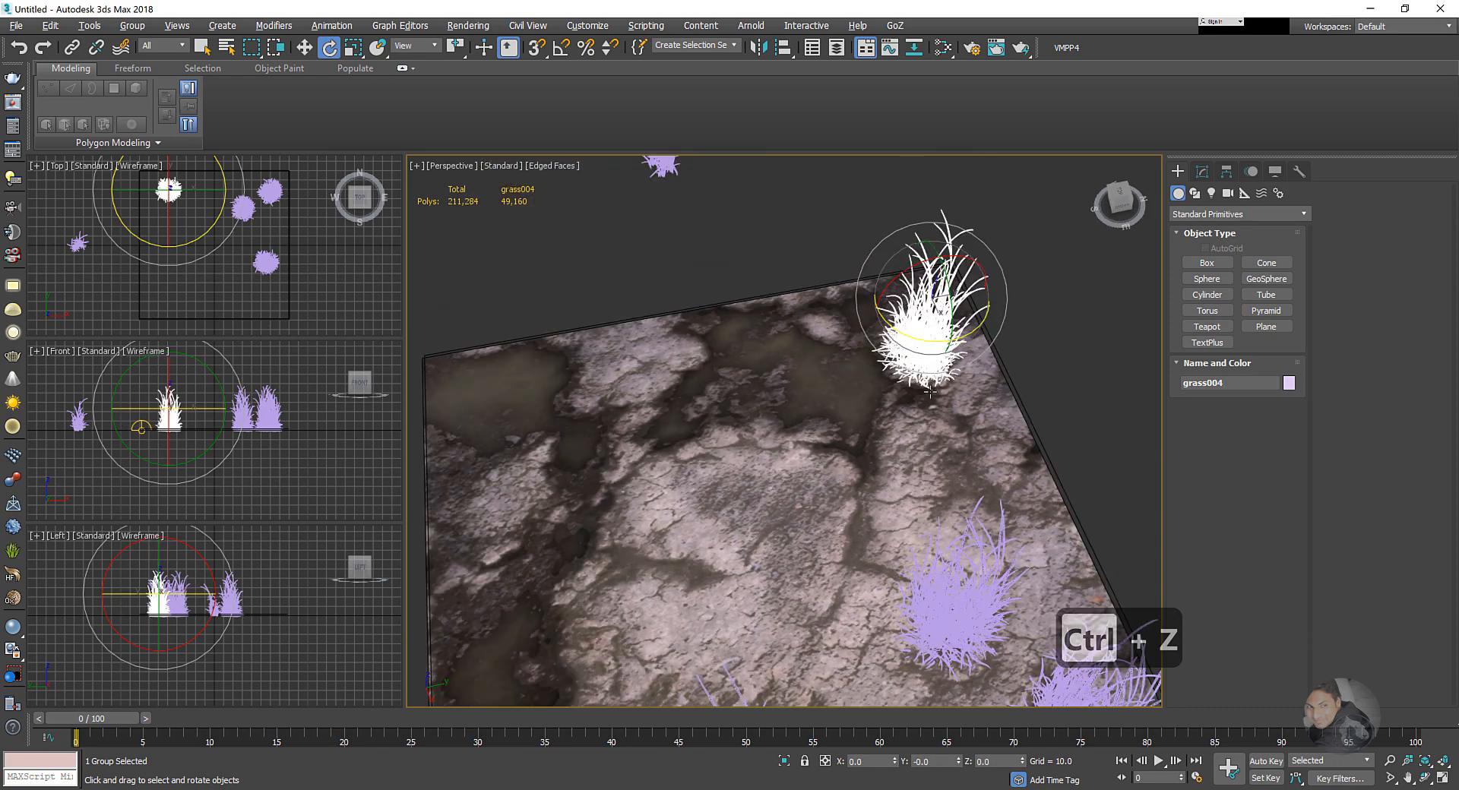
left_click_drag(899, 328, 931, 370)
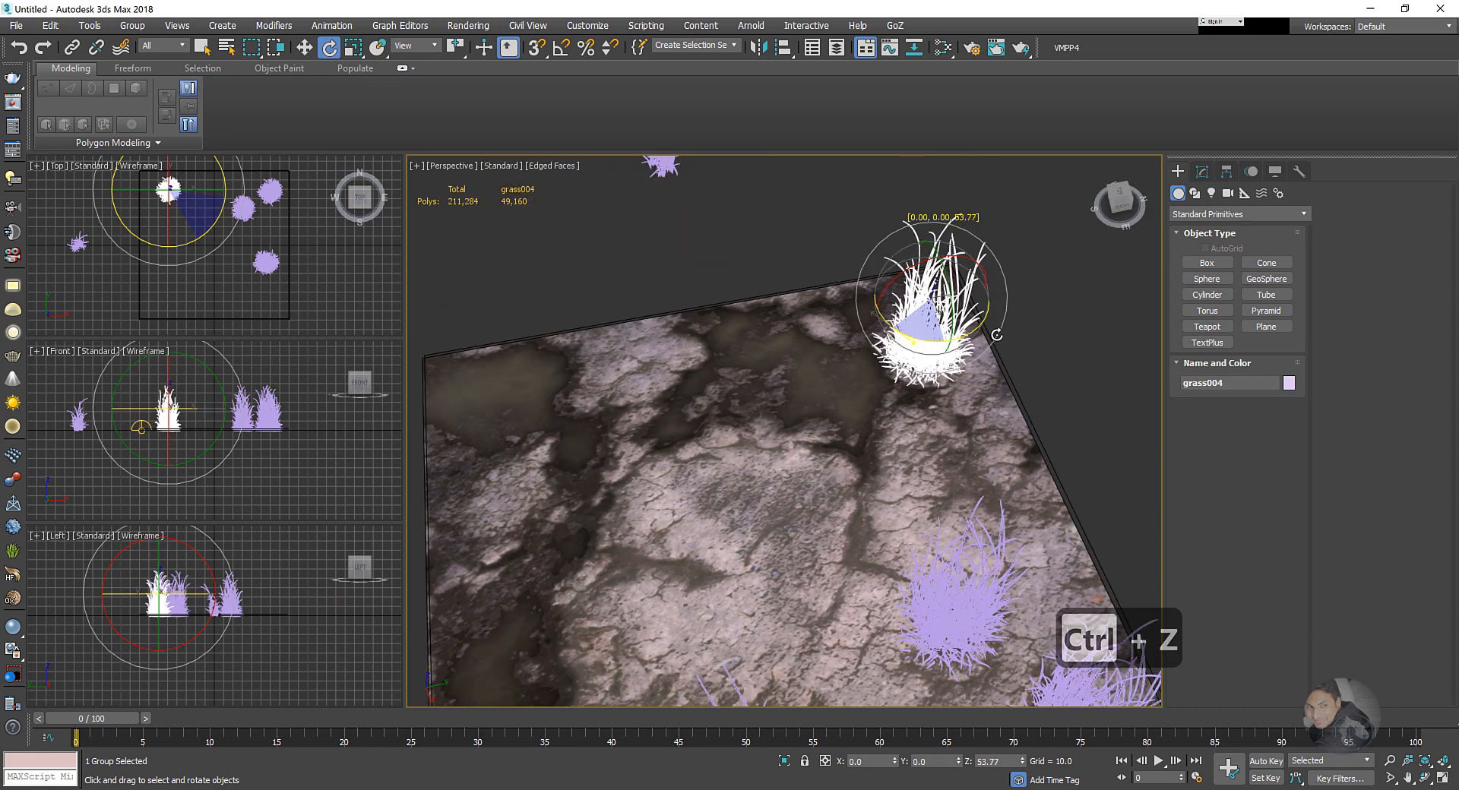
key("r")
left_click_drag(930, 307, 927, 284)
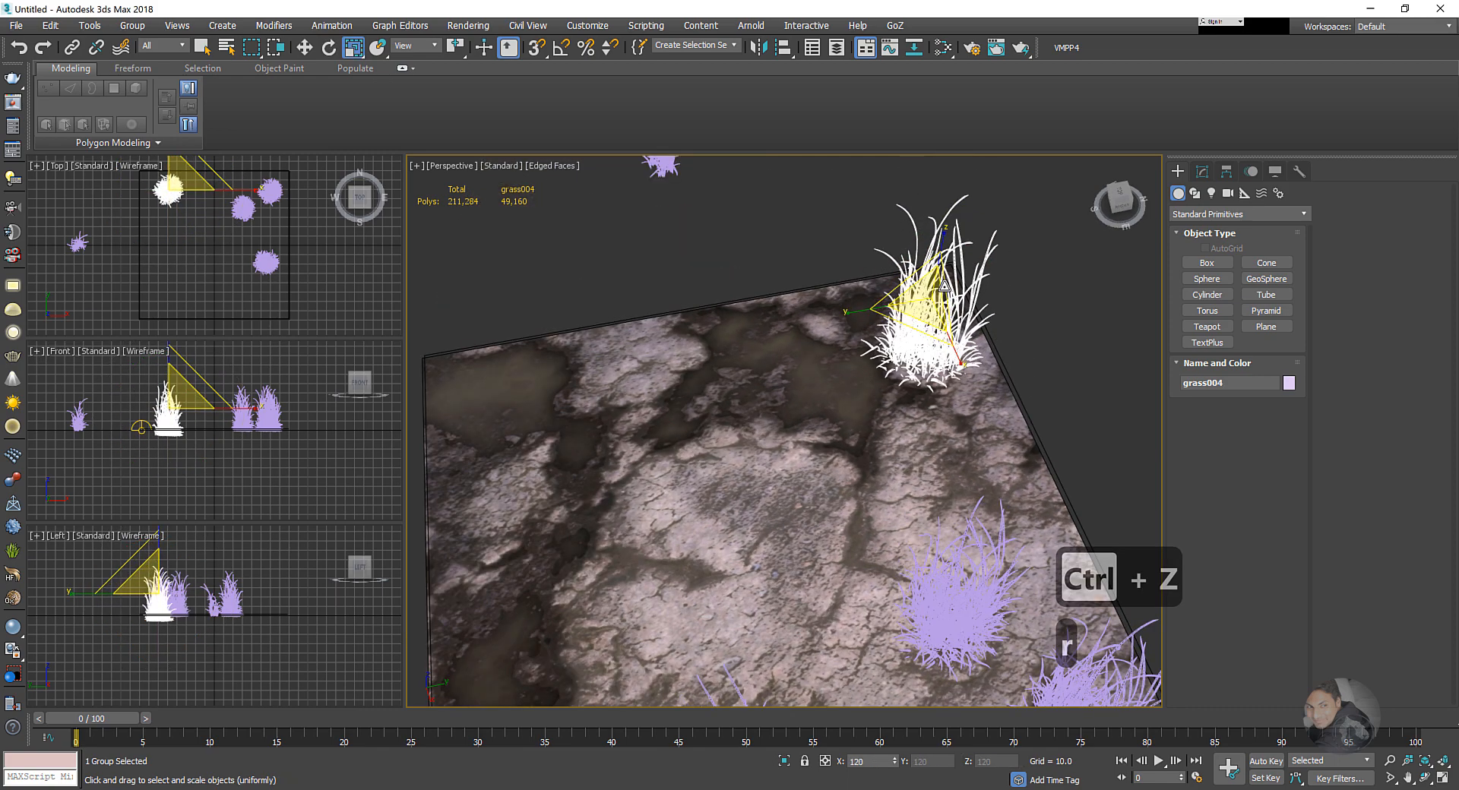
middle_click_drag(1003, 545, 859, 412)
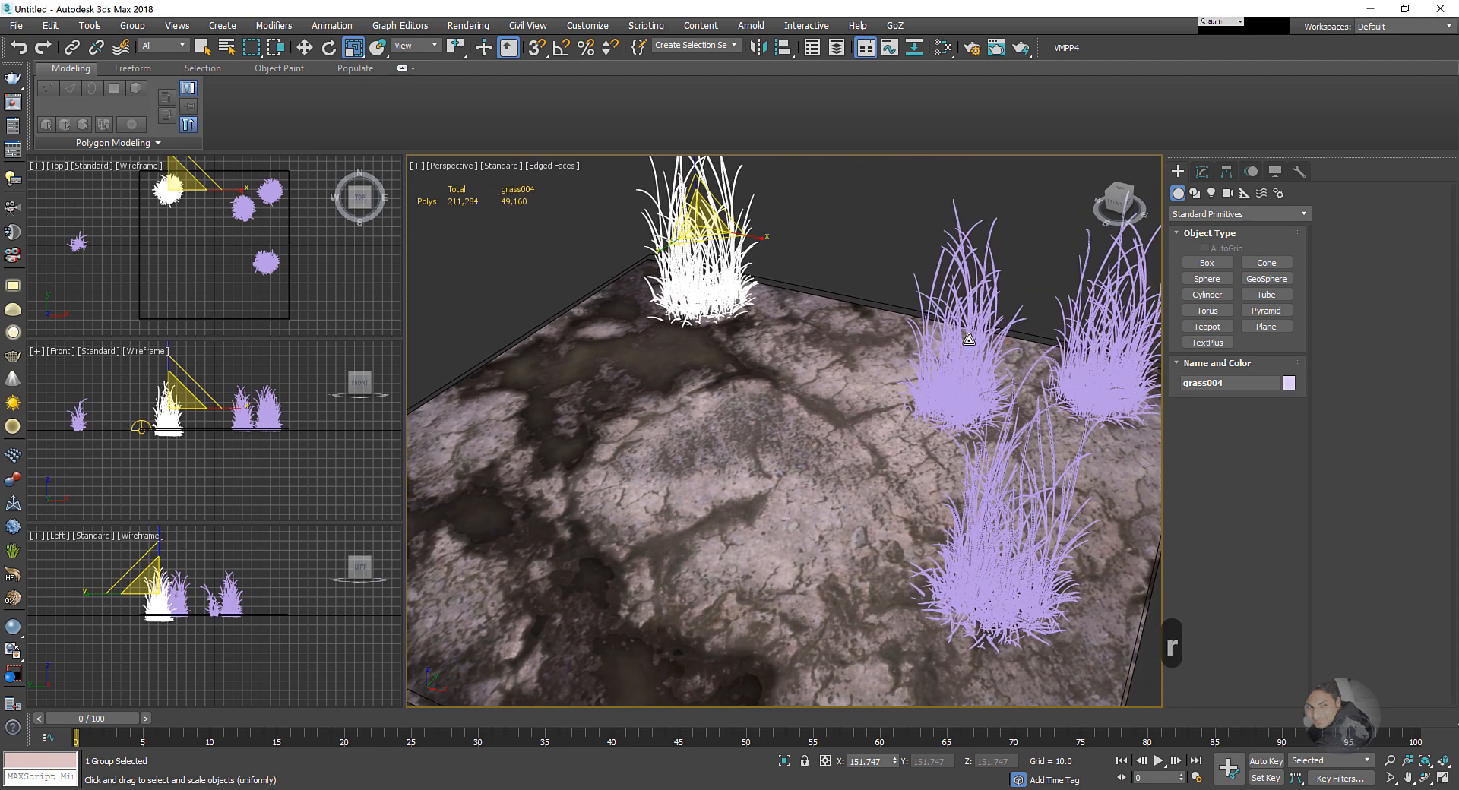
- Scale grass003 down uniformly and lower it slightly onto the ground
left_click(962, 388)
left_click_drag(985, 324, 985, 342)
key("w")
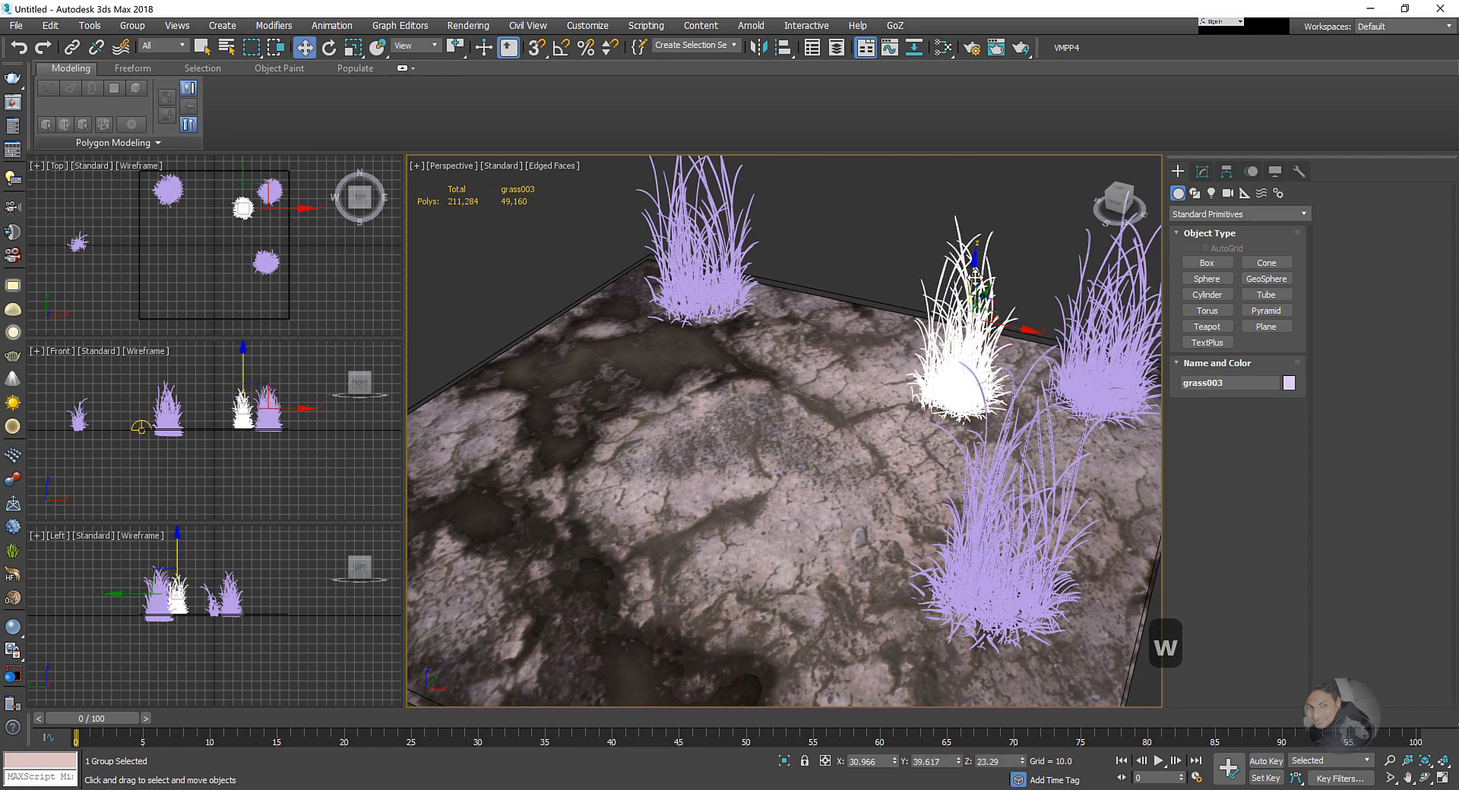
left_click_drag(974, 289, 973, 296)
- Scale grass005 up uniformly to about 126% and raise it slightly to sit on the ground
left_click(1014, 380)
key("r")
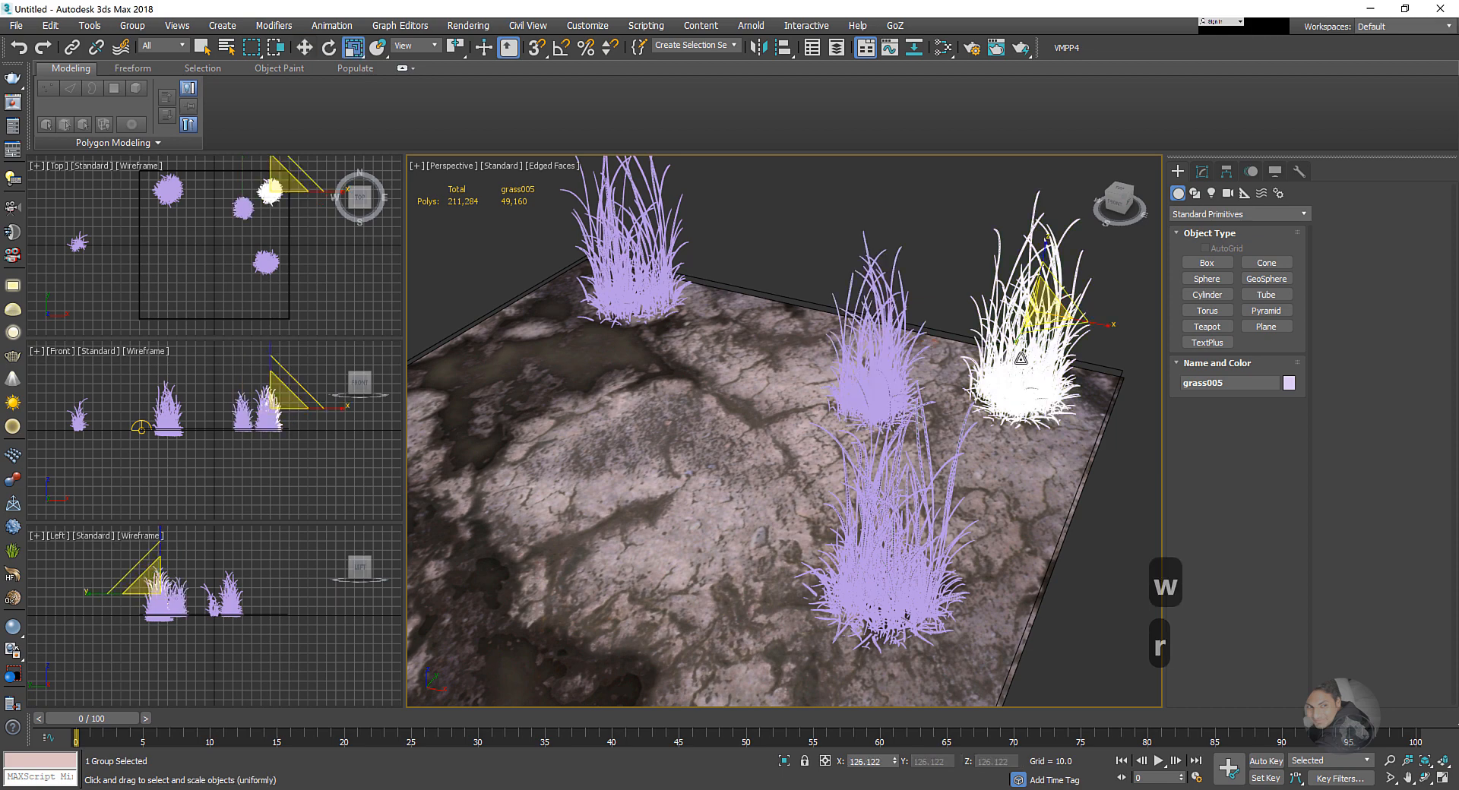
key("w")
left_click_drag(1036, 279, 1040, 268)
- Copy the small Grass clump from beside the ground onto it, at about X -27, Y 8
middle_click_drag(598, 328, 608, 430)
scroll(607, 286, "down", 5)
left_click(620, 432)
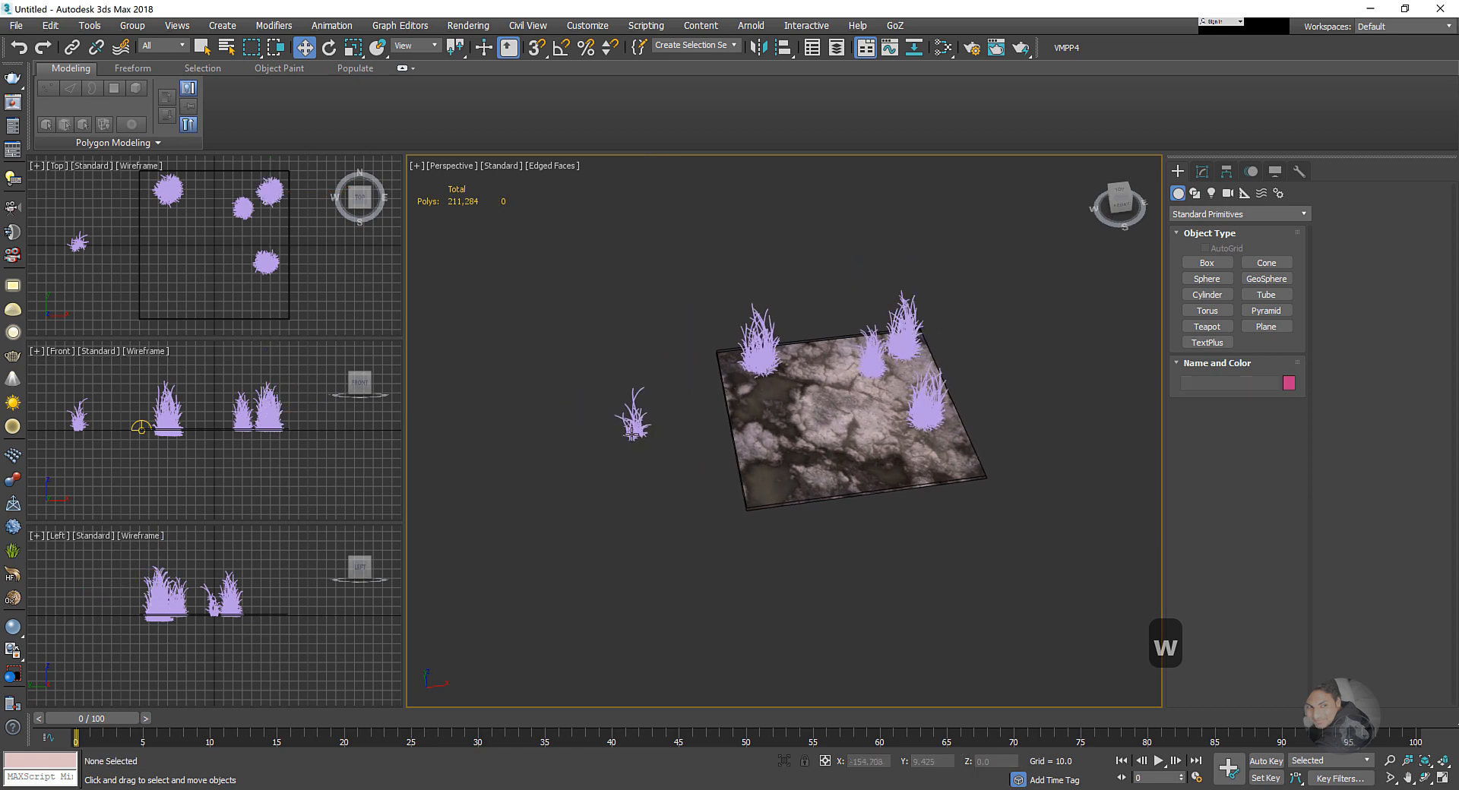
left_click(634, 432)
middle_click_drag(724, 449, 710, 483, "alt")
mouse_move(657, 390)
left_mouse_down("shift")
mouse_move(732, 424)
mouse_move(854, 394)
mouse_move(845, 384)
left_mouse_up("shift")
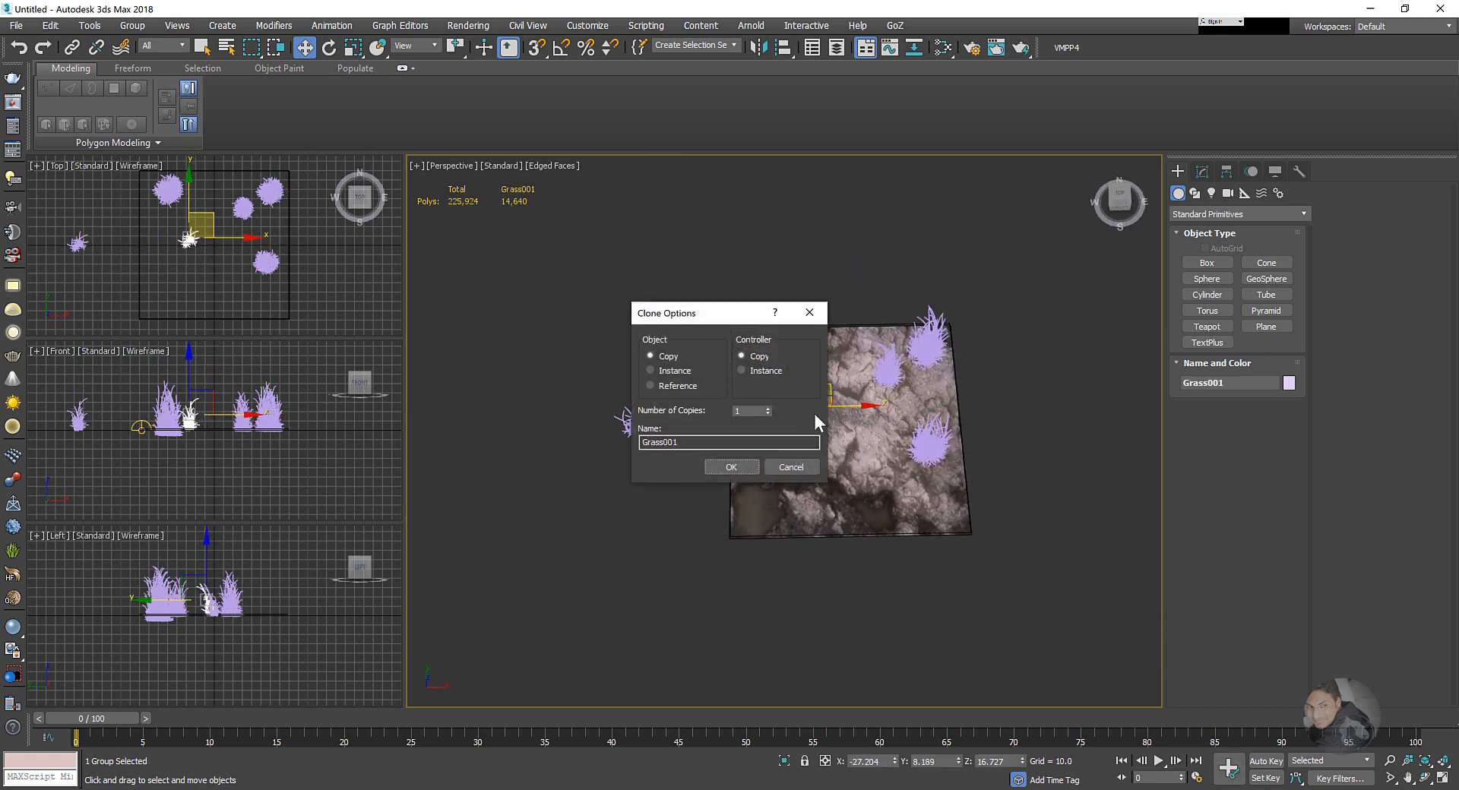
left_click(742, 468)
- Place three further copies of the small clump across the ground, the last at about X 47, Y 40
middle_click_drag(748, 426, 731, 439)
scroll(730, 425, "up", 4)
middle_click_drag(706, 350, 743, 364, "alt")
mouse_move(743, 364)
left_mouse_down()
mouse_move(714, 395)
mouse_move(719, 423)
mouse_move(854, 357)
mouse_move(892, 356)
mouse_move(773, 303)
mouse_move(935, 221)
left_mouse_up()
left_click(742, 468)
left_click(731, 467)
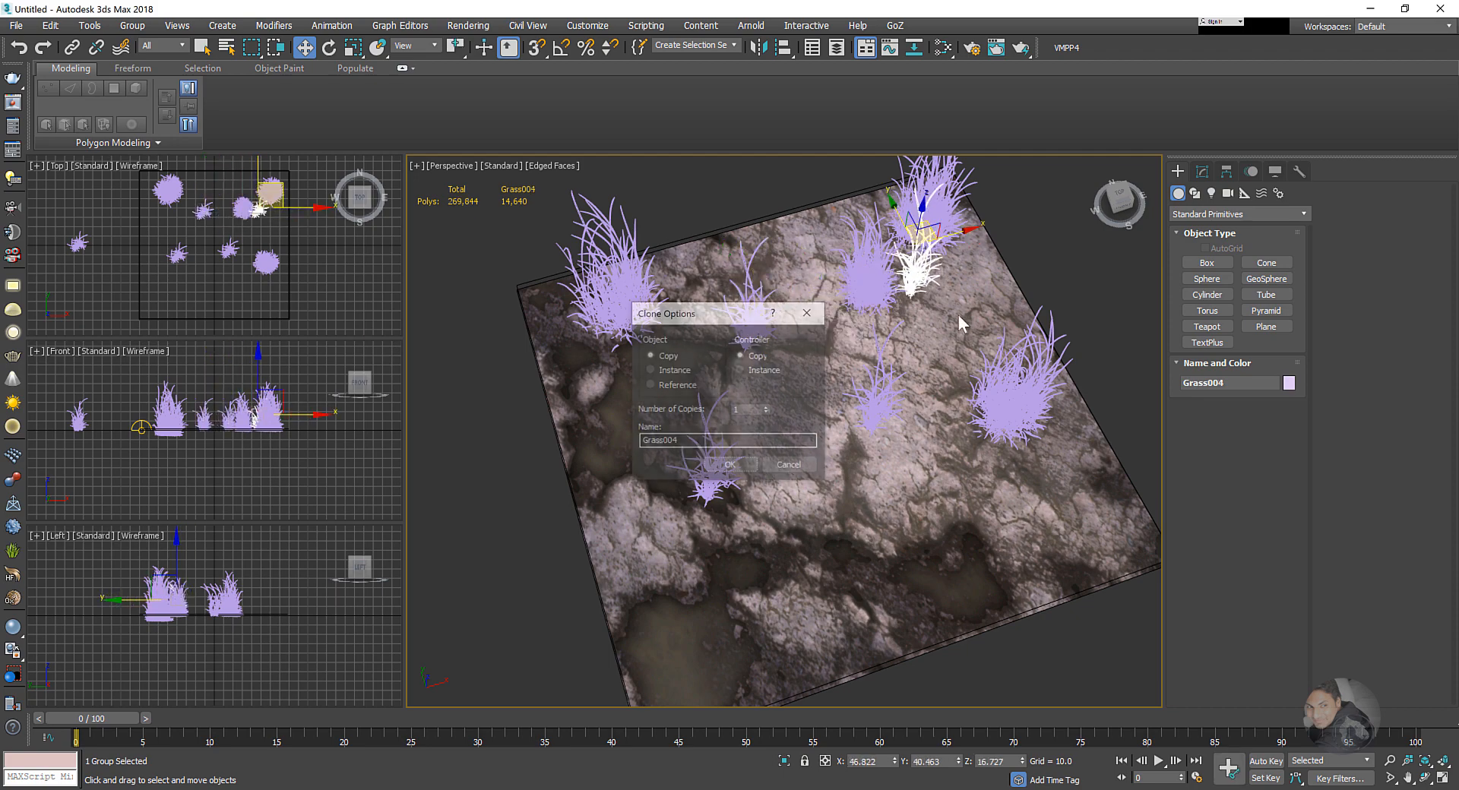
left_click(754, 467)
middle_click_drag(836, 425, 881, 370, "alt")
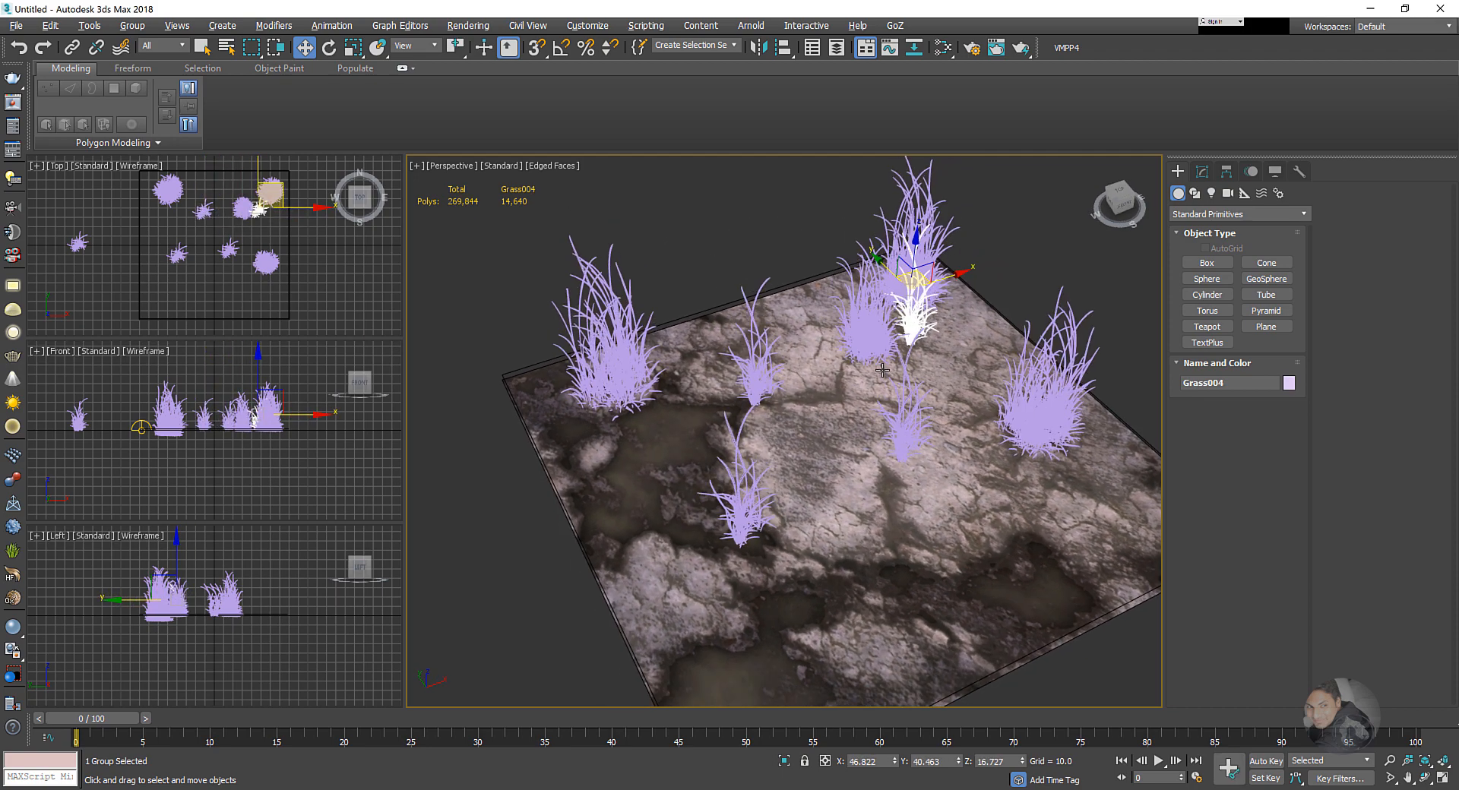
- Scale Grass002 down, rotate it and lower it to about Z 11
left_click(902, 430)
key("r")
key("w")
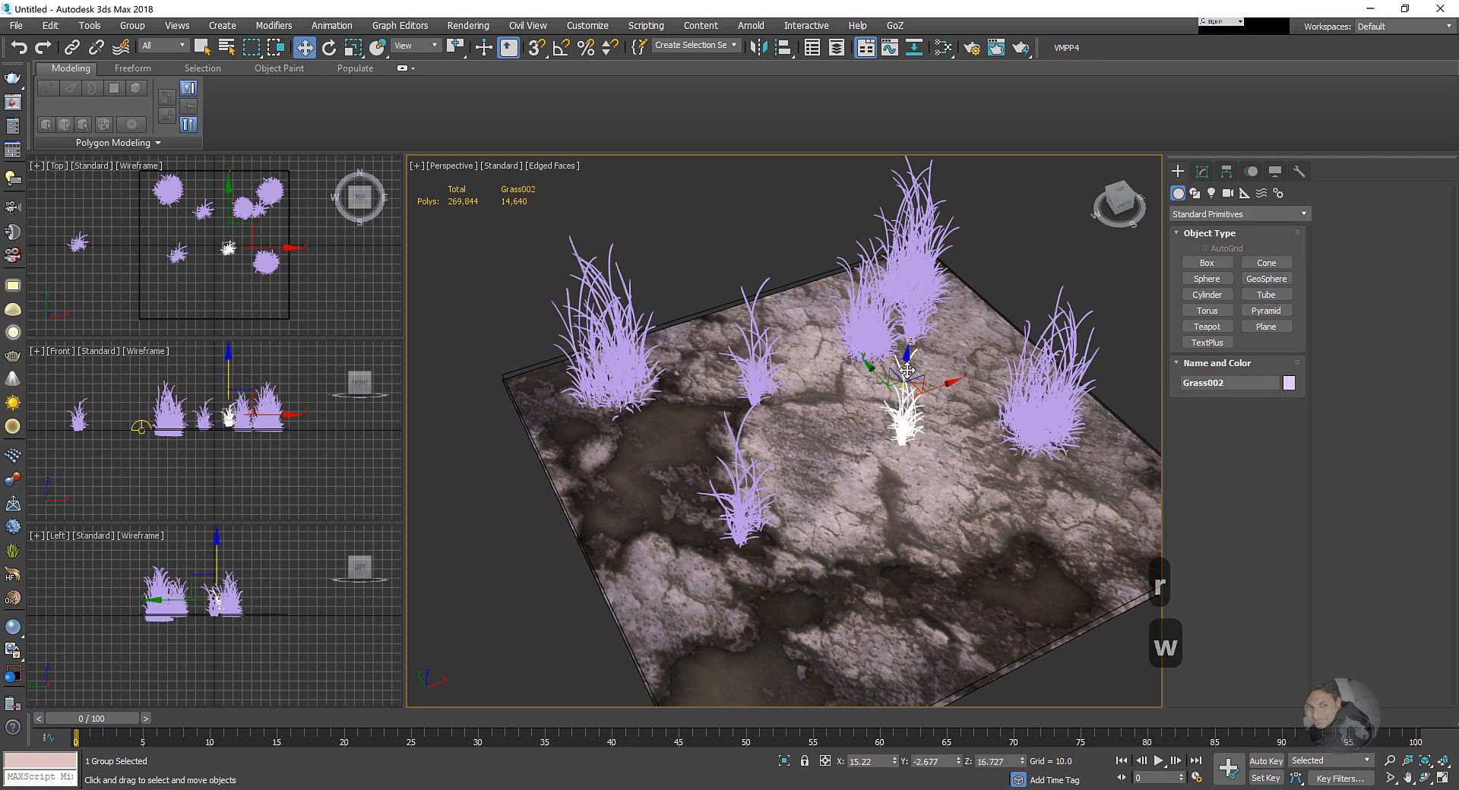
key("e")
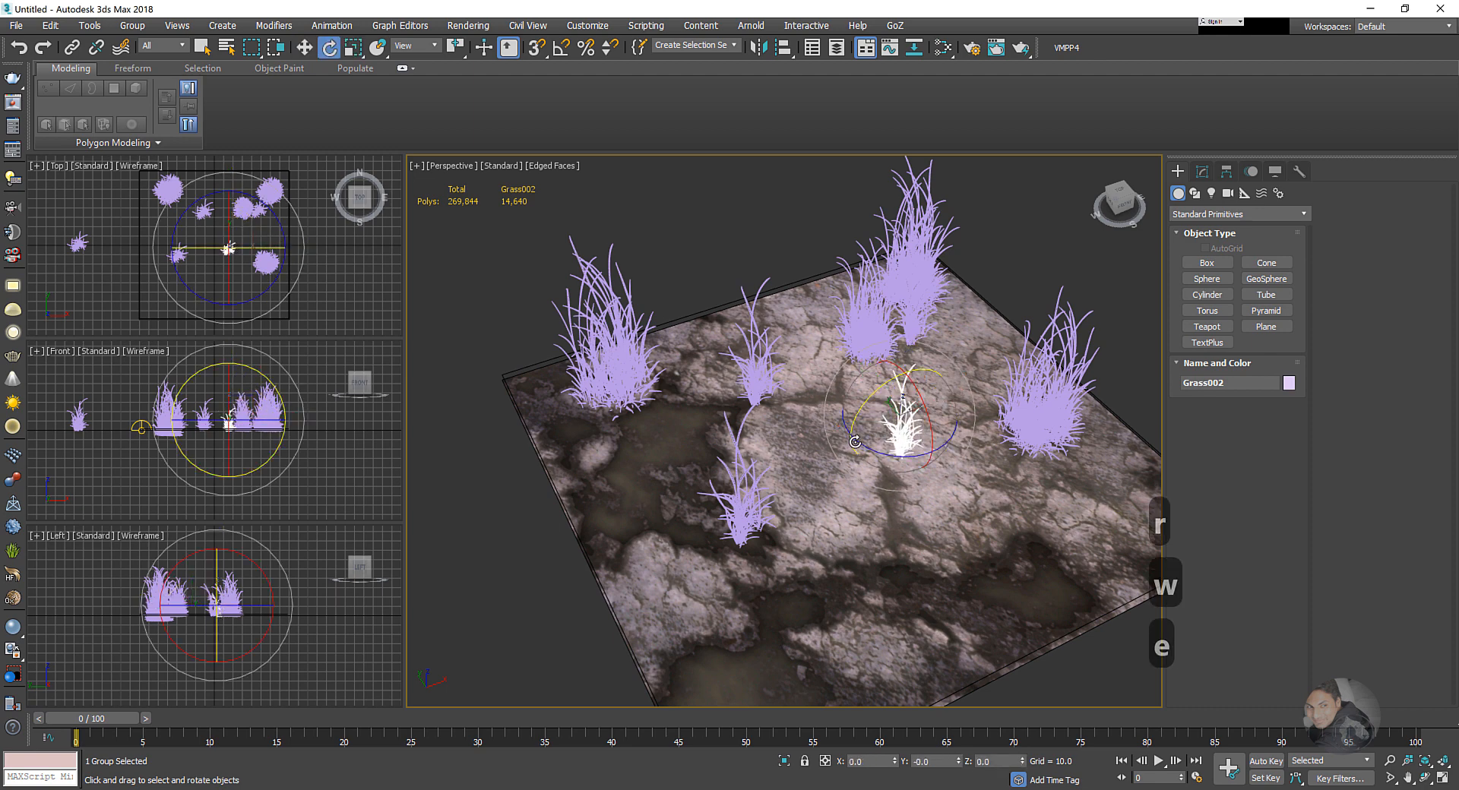
key("w")
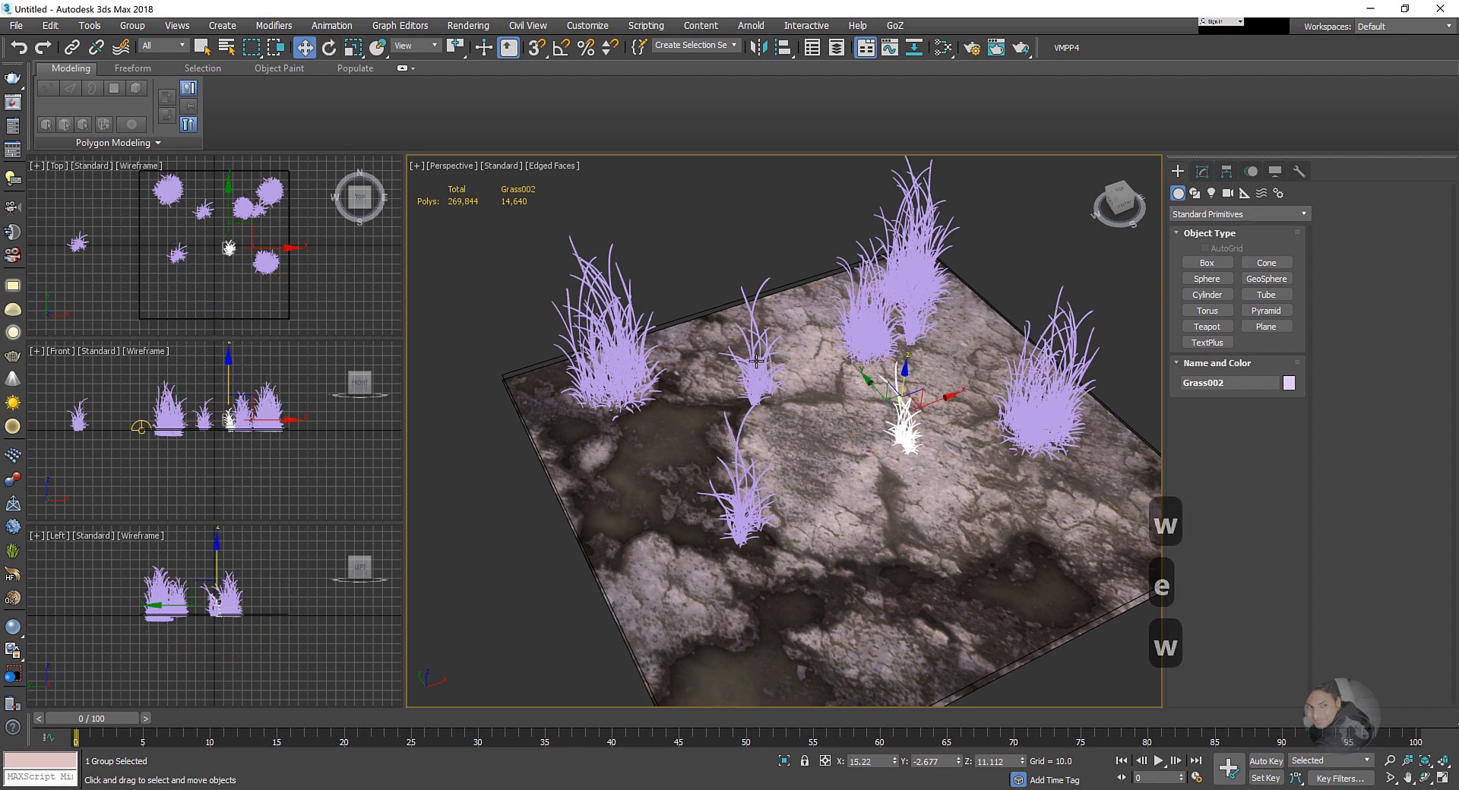
- Scale Grass003 up uniformly and raise it by about 3 units
left_click(756, 362)
key("r")
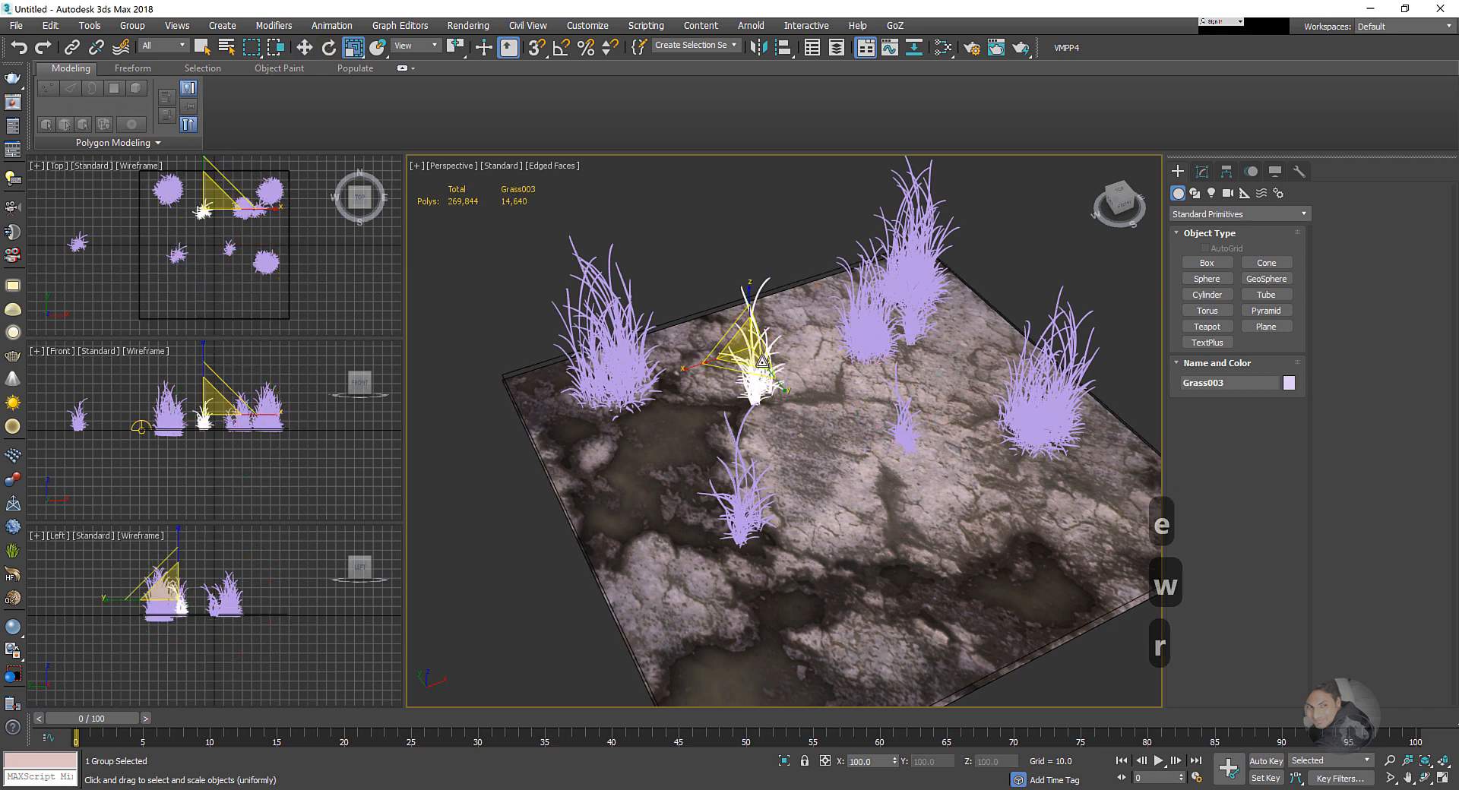
left_click_drag(758, 355, 750, 314)
key("w")
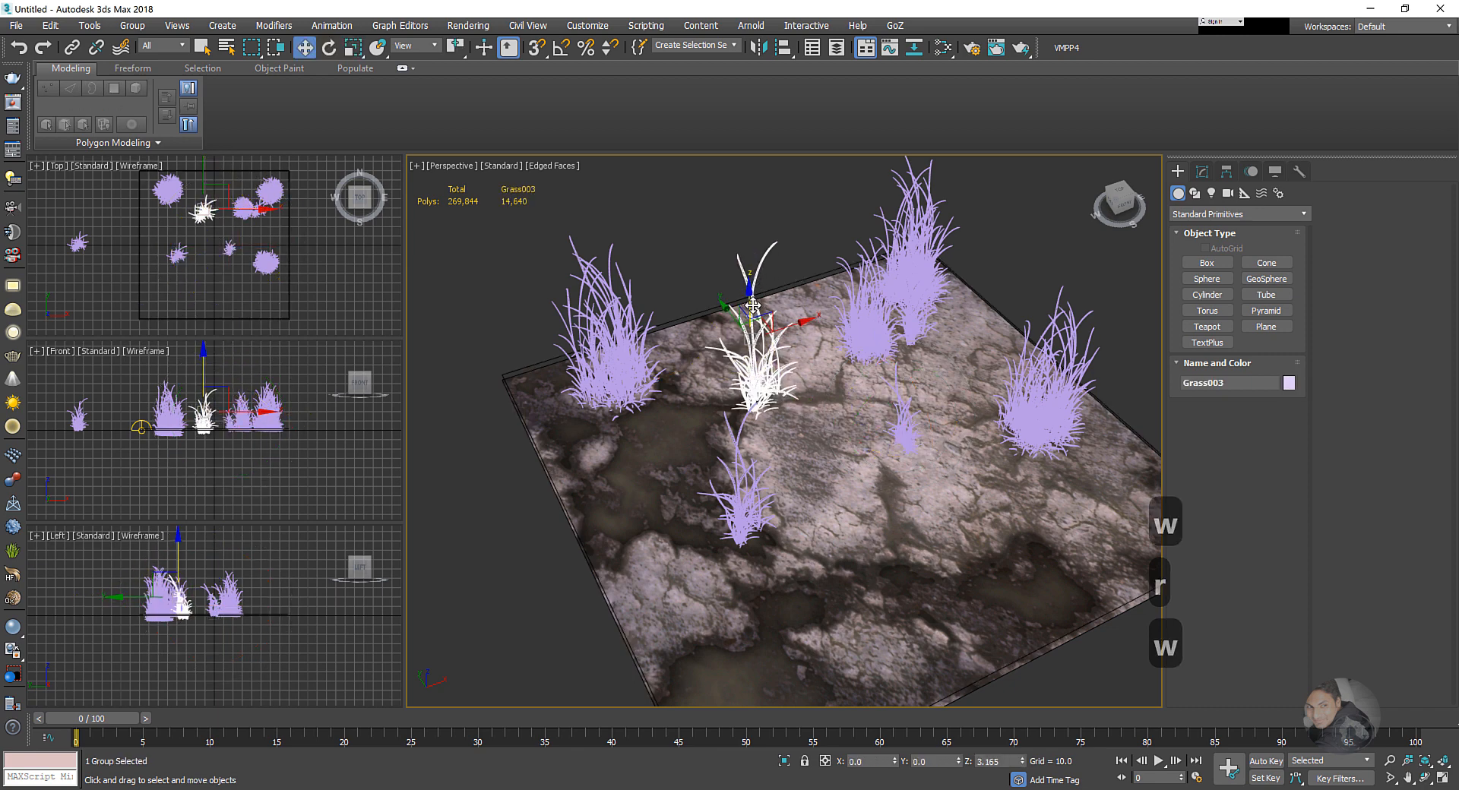
- Rotate Grass003 about its vertical axis and nudge its position on the ground
key("r")
key("e")
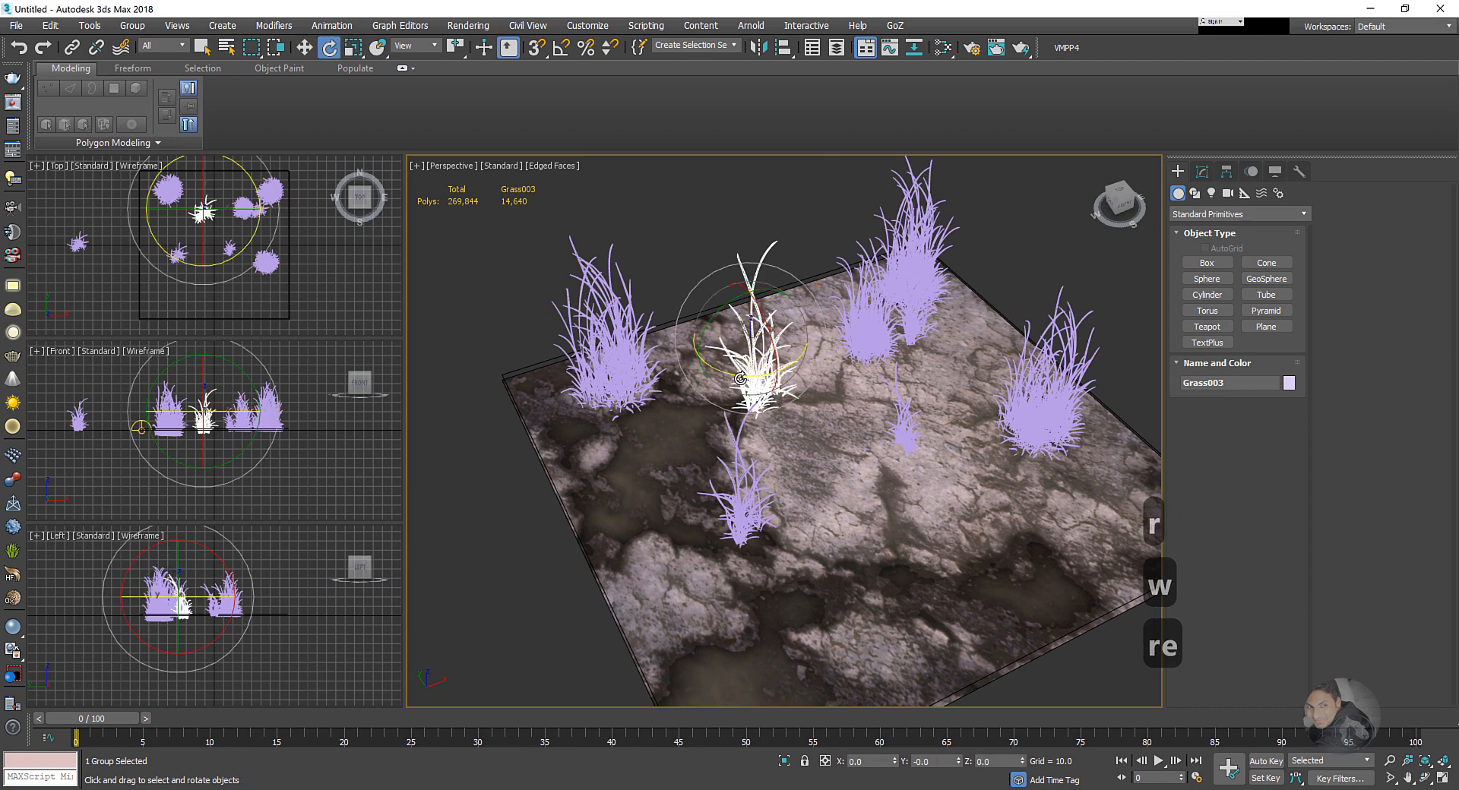
left_click_drag(722, 372, 743, 395)
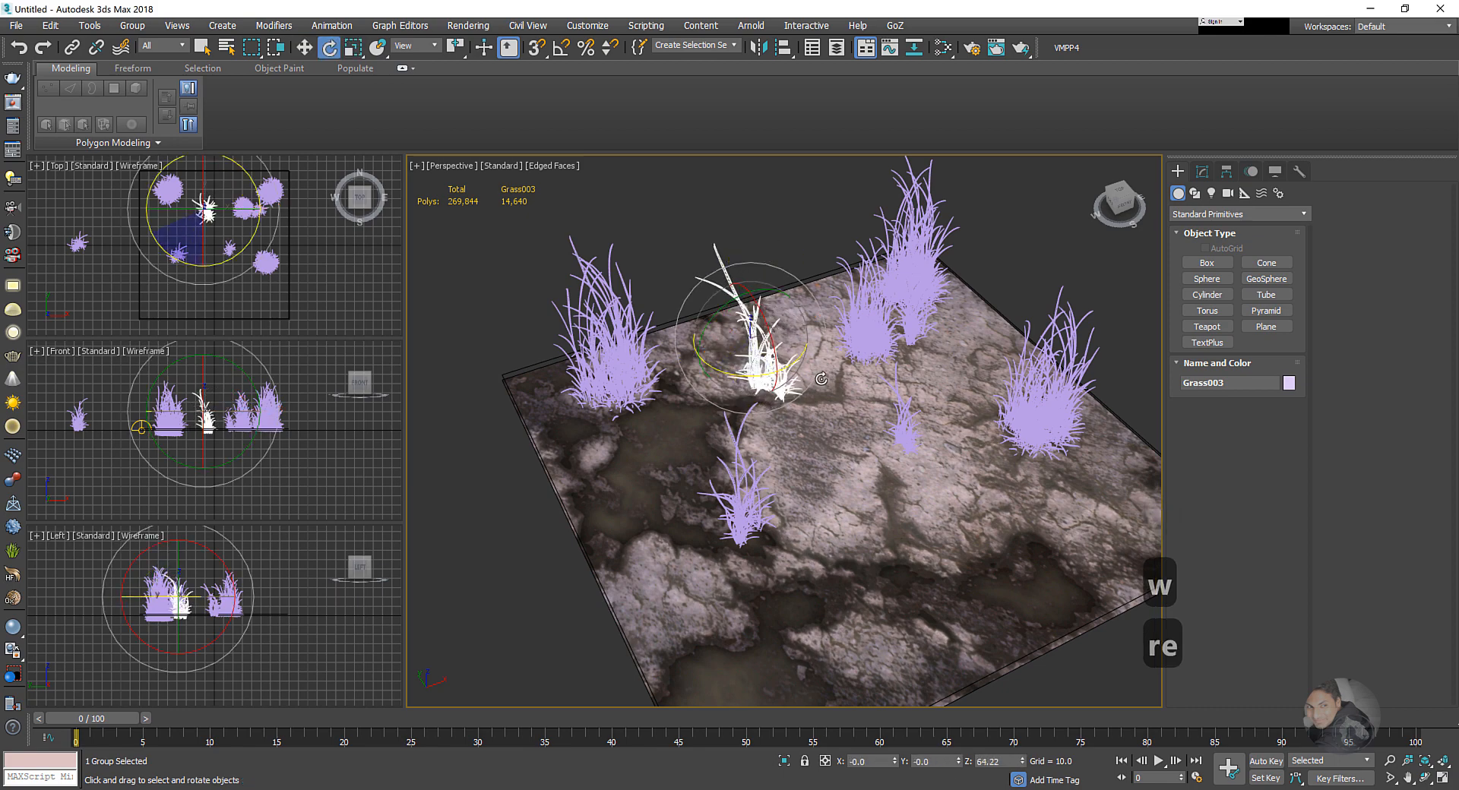
key("w")
middle_click_drag(743, 395, 737, 337, "alt")
left_click_drag(732, 332, 734, 338)
- Move Grass001 to about X -38, Y -13 beside the muddy patch
middle_click_drag(734, 338, 716, 524, "alt")
left_click(715, 524)
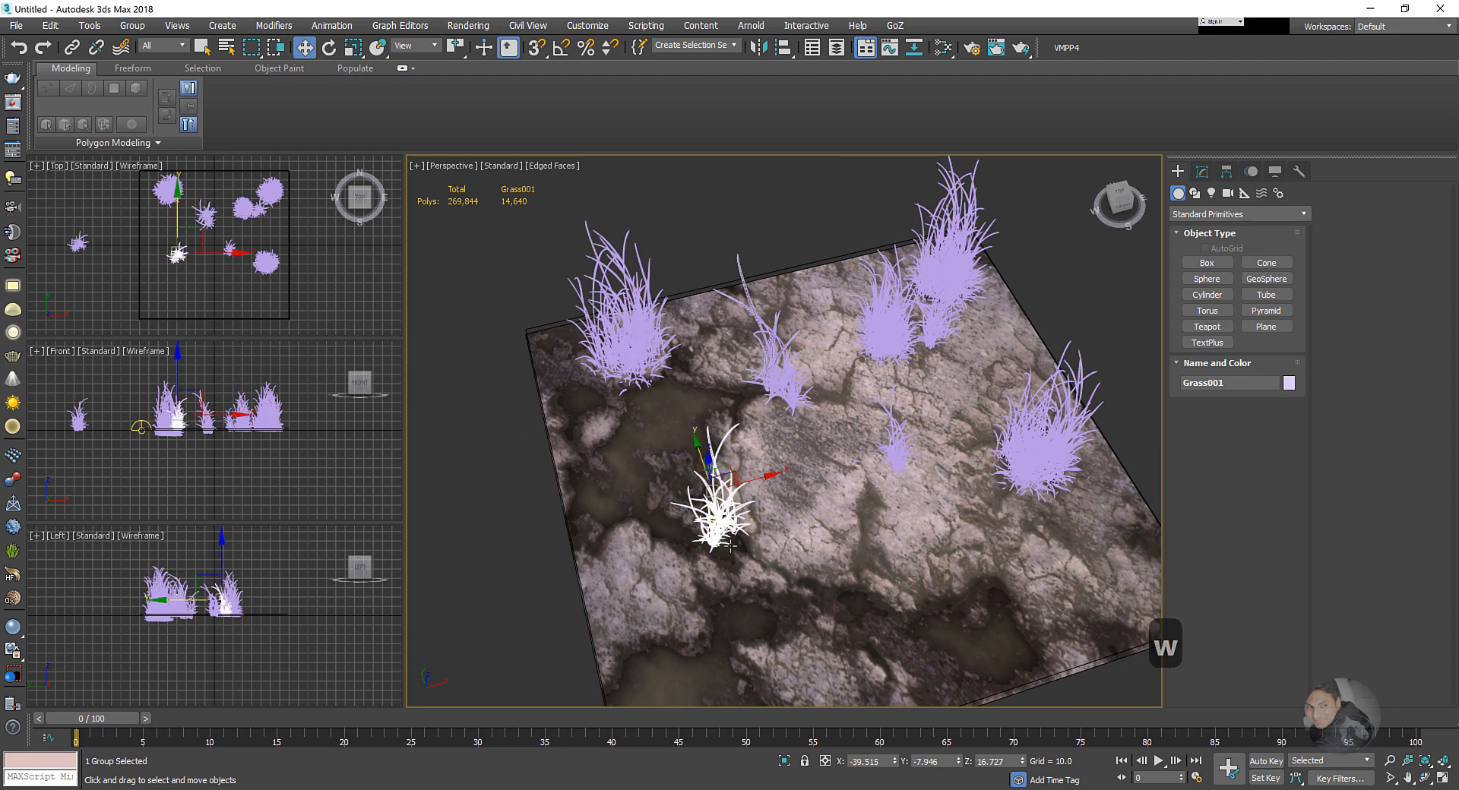
middle_click_drag(773, 472, 749, 484, "alt")
left_click_drag(730, 478, 734, 495)
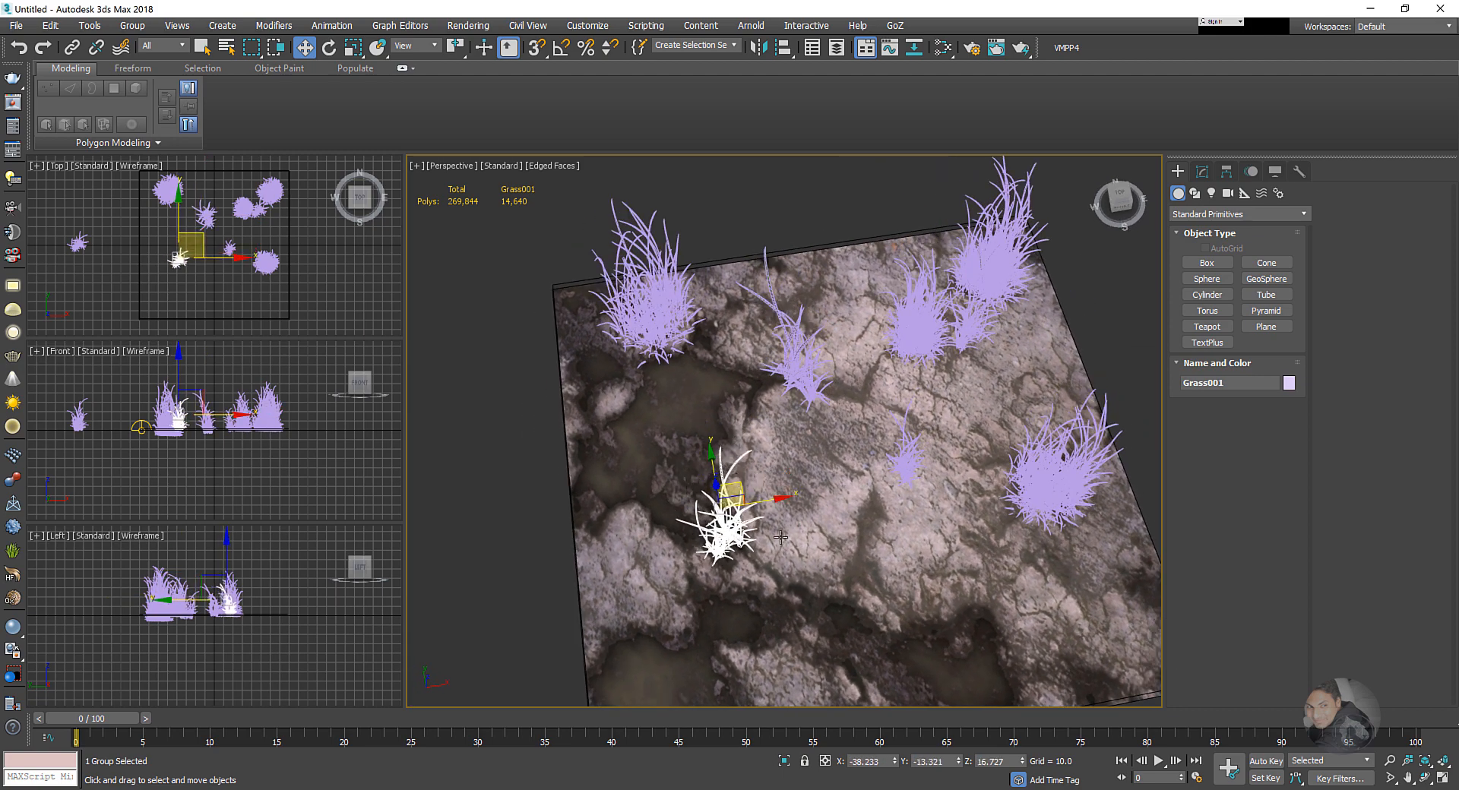
- Move the original Grass clump onto the ground, to about X 22, Y -56
scroll(809, 495, "down", 3)
middle_click_drag(808, 496, 569, 531, "alt")
left_click(483, 516)
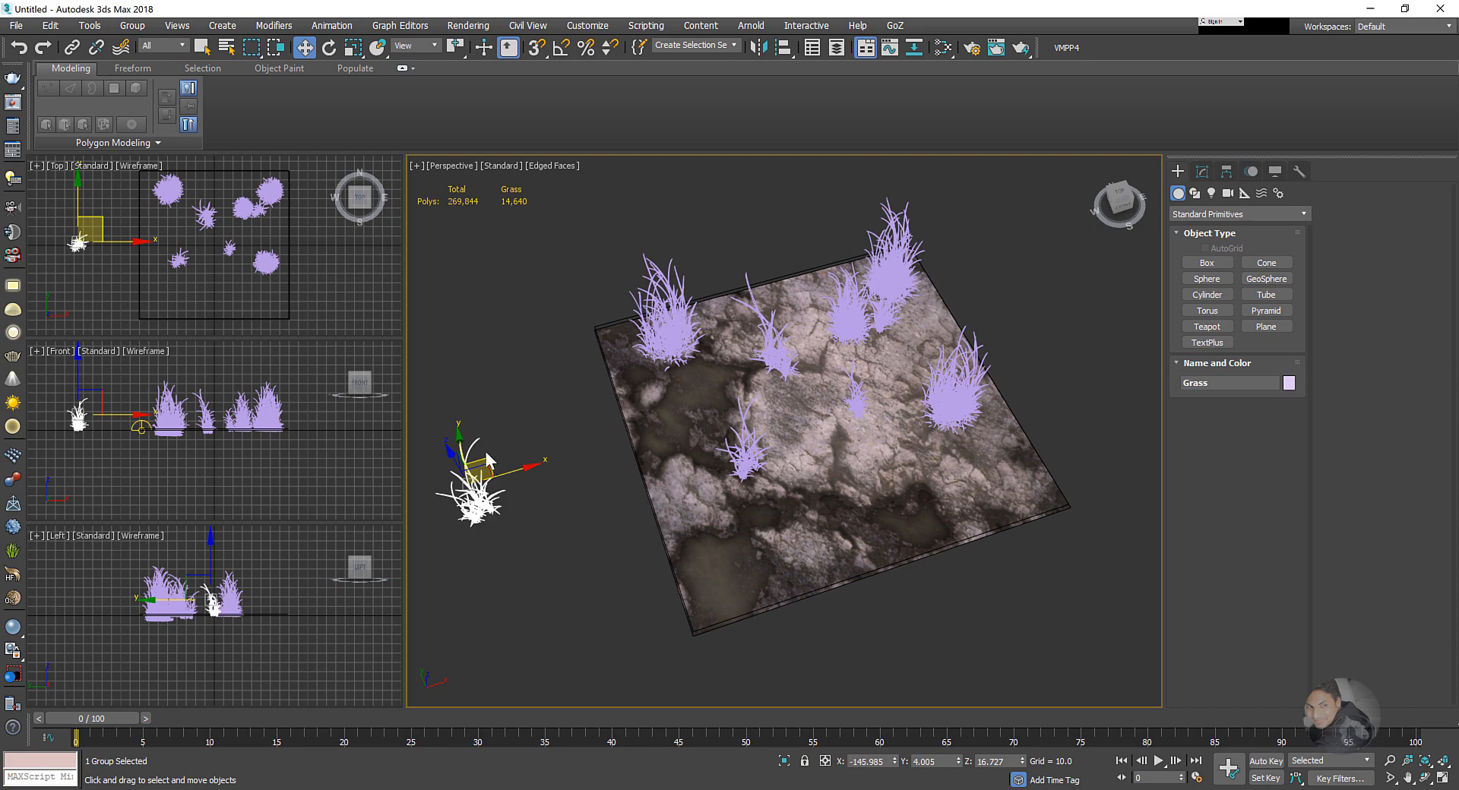
left_click_drag(477, 469, 933, 463)
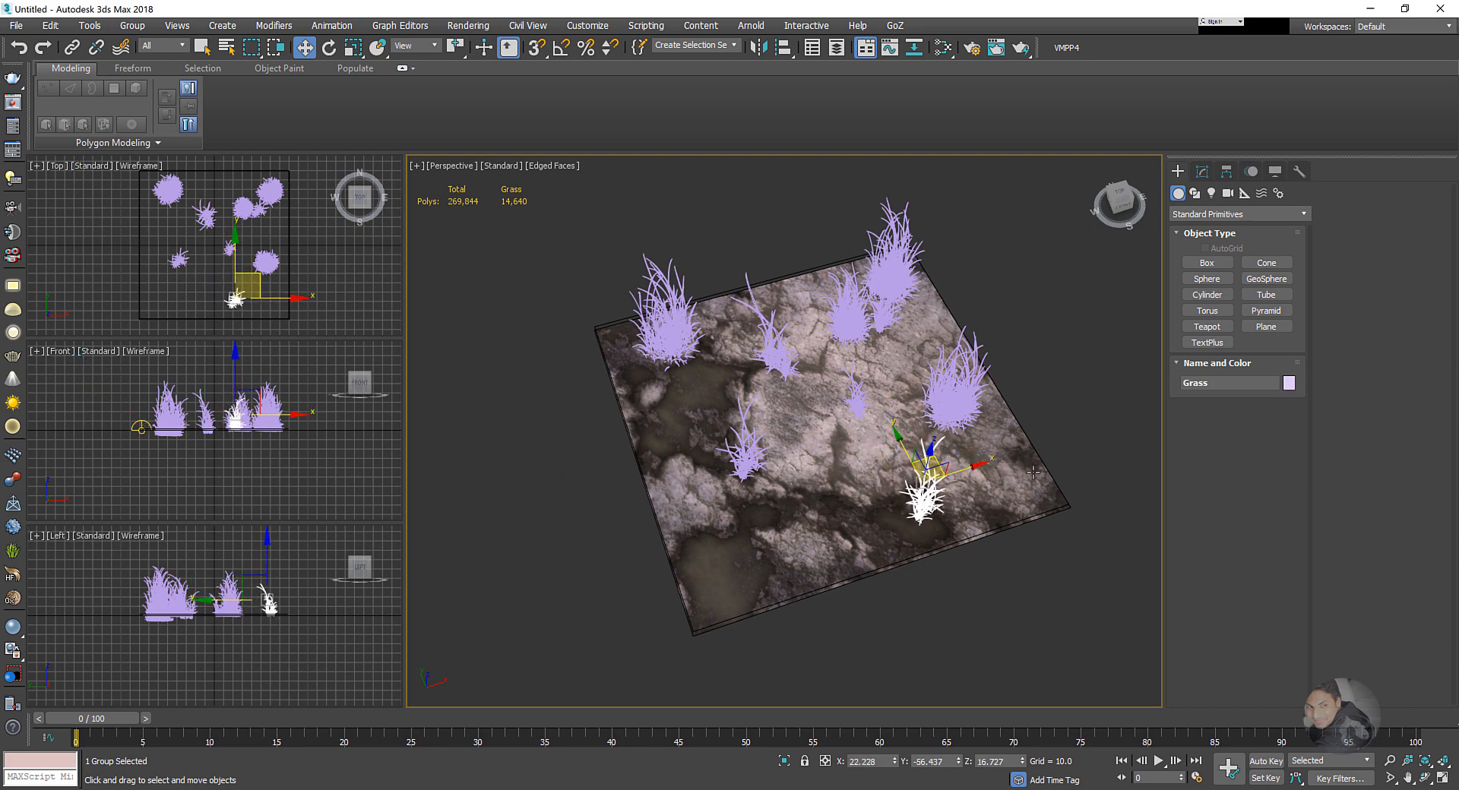
- Scale the original Grass clump down, lower it to about Z 11.5 and shift it to about X 26, Y -54
scroll(1079, 508, "up", 5)
middle_click_drag(828, 494, 707, 517, "alt")
key("r")
key("w")
left_click_drag(737, 420, 739, 456)
middle_click_drag(748, 456, 763, 475, "alt")
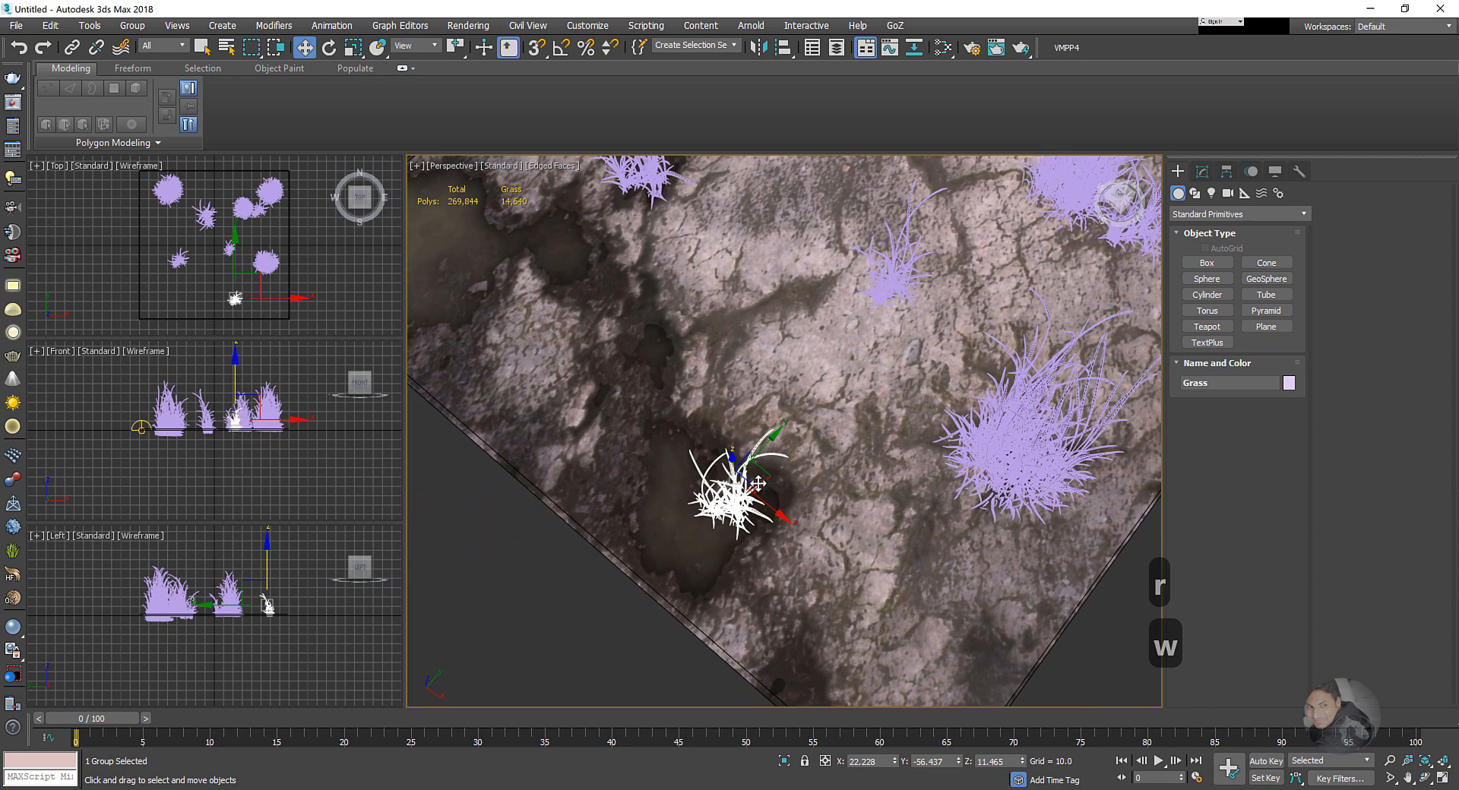
left_click_drag(764, 474, 784, 476)
- Create a target camera in the Top view at about X -343, Y -299, aimed at the grass-covered ground
scroll(783, 476, "down", 5)
middle_click_drag(631, 559, 801, 523, "alt")
scroll(801, 523, "down", 3)
right_click(206, 257)
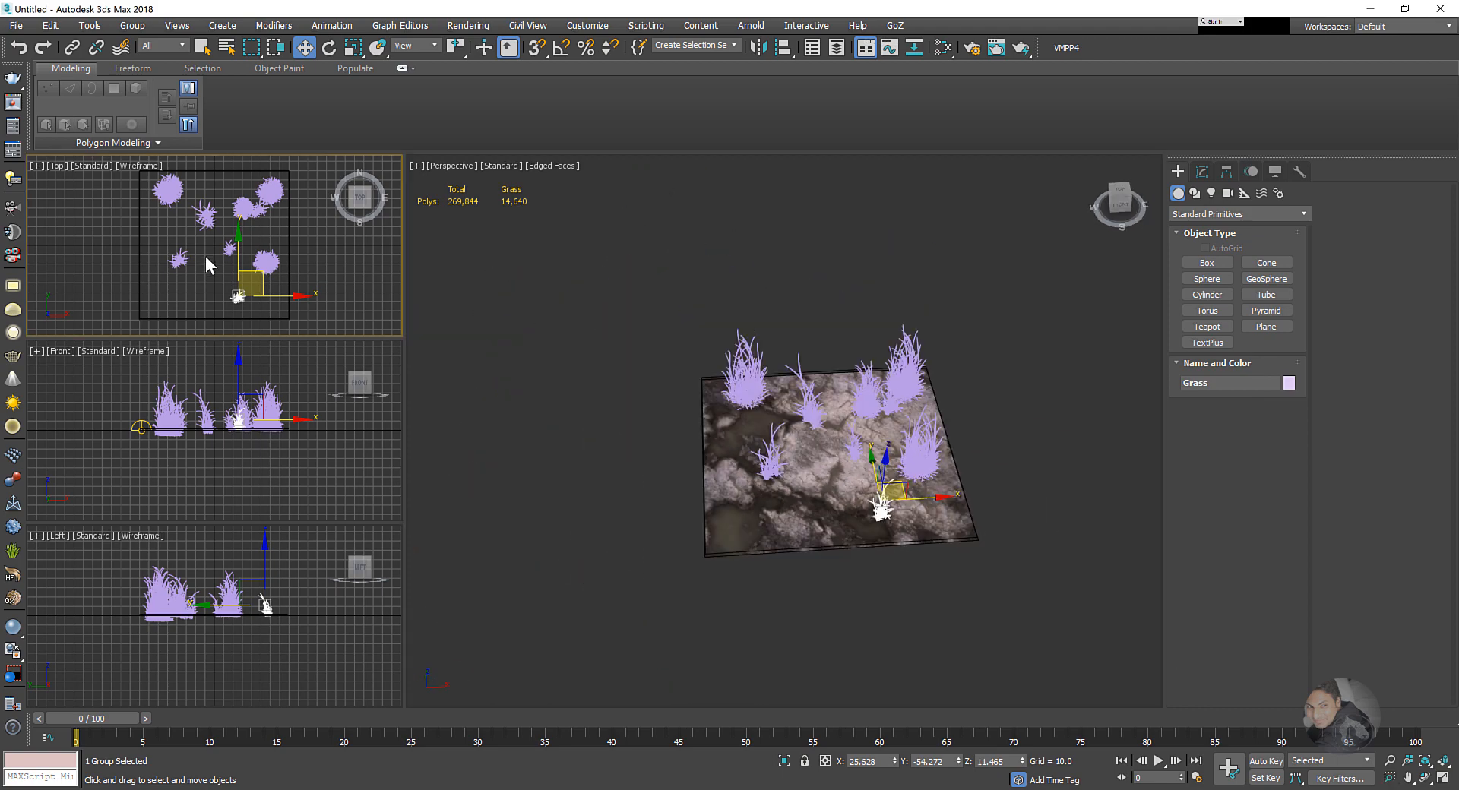
key("alt+w")
middle_click_drag(452, 284, 618, 287)
scroll(619, 286, "down", 5)
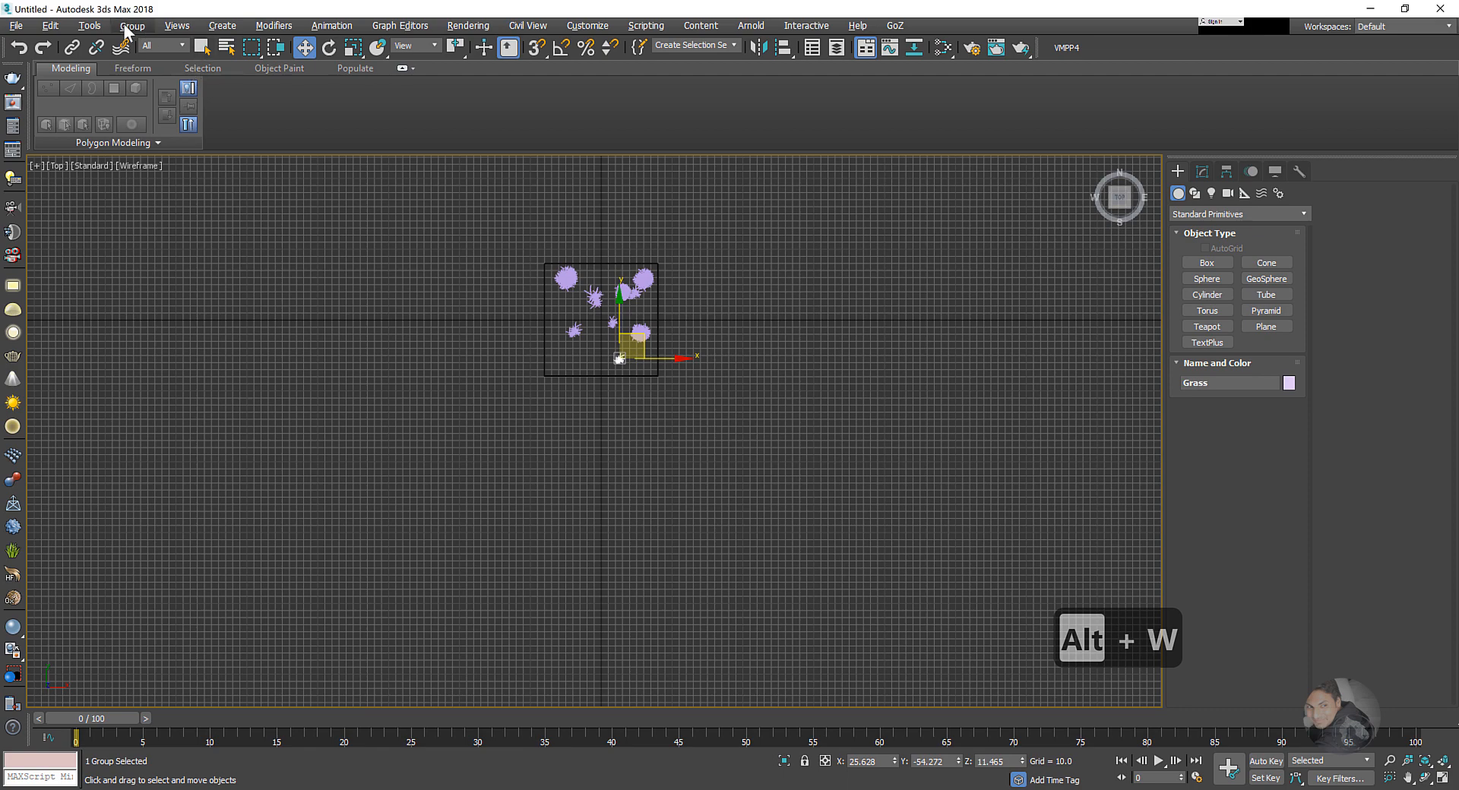
left_click(219, 25)
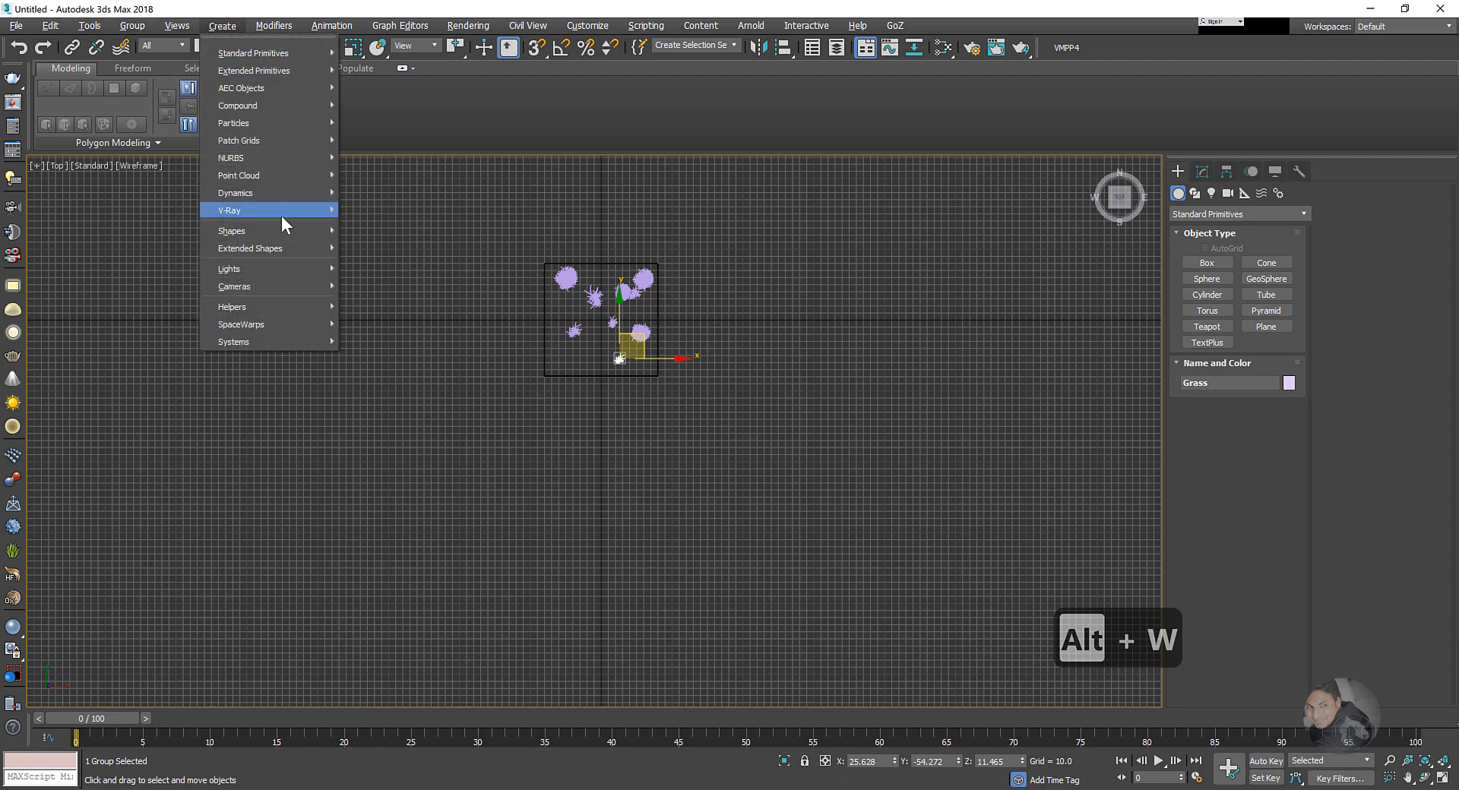
mouse_move(252, 284)
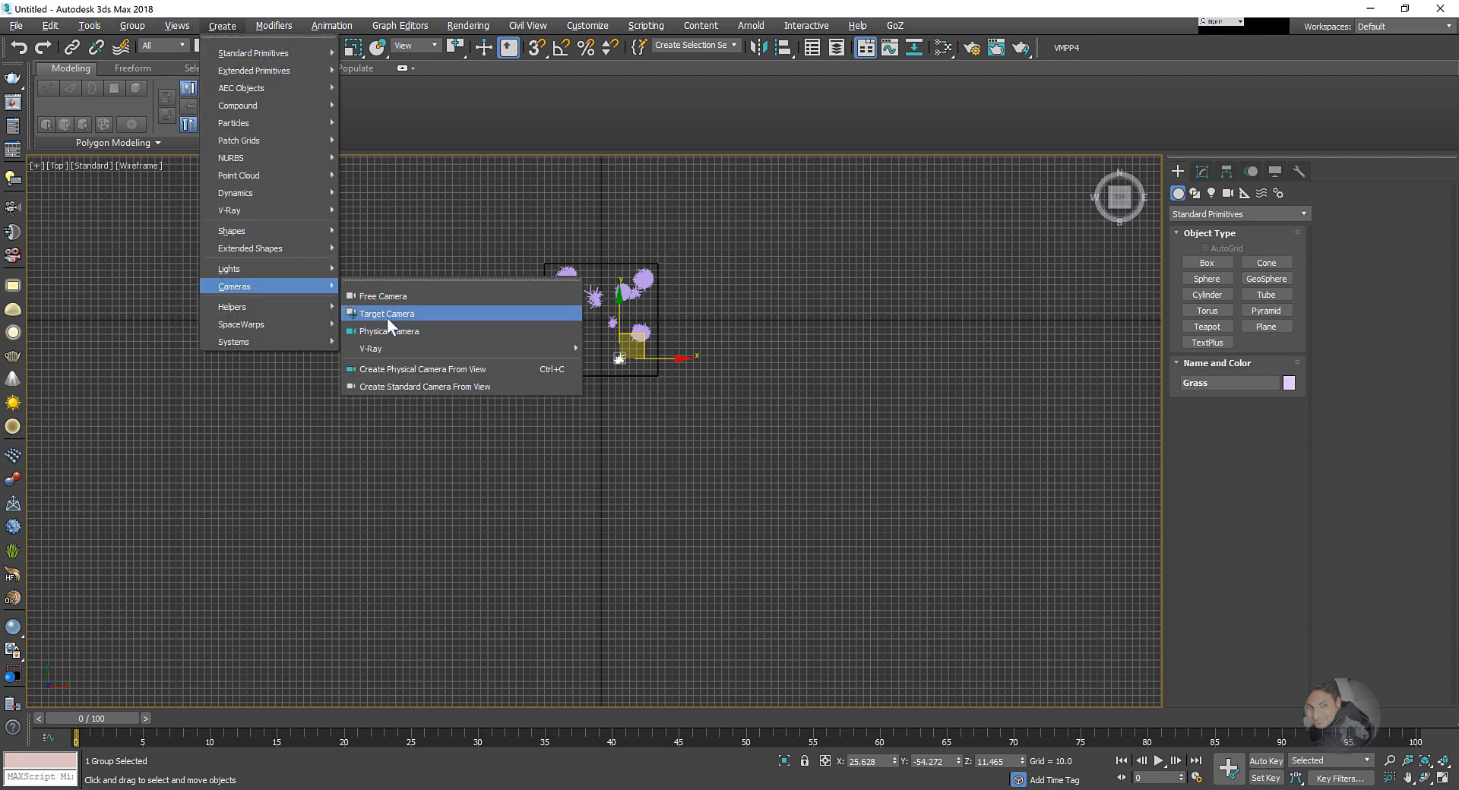
left_click(386, 314)
left_click_drag(358, 527, 580, 341)
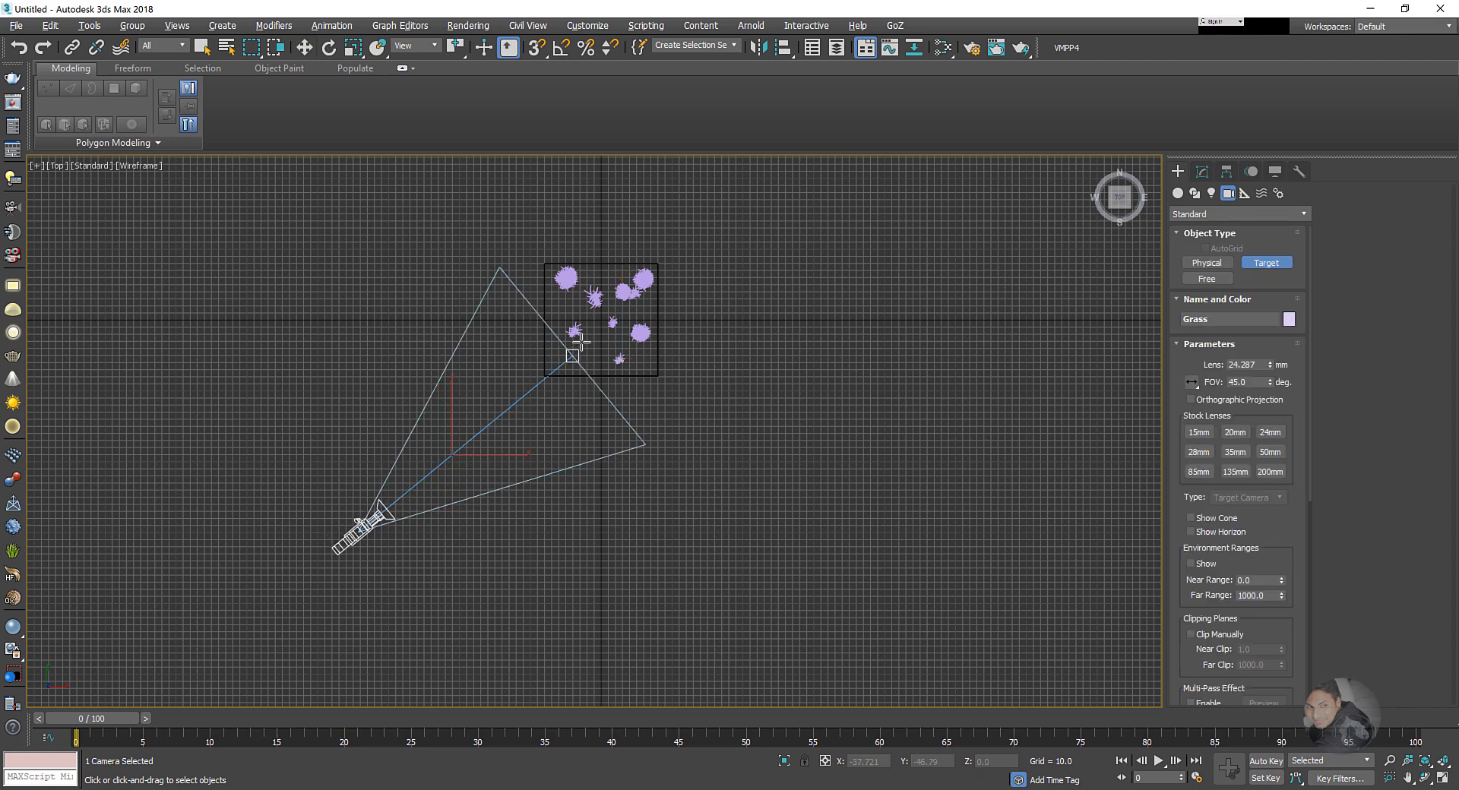
key("w")
- Look through Camera001 in the maximized perspective viewport, orbit it to look down on the ground and dolly it closer
key("alt+w")
key("alt+w")
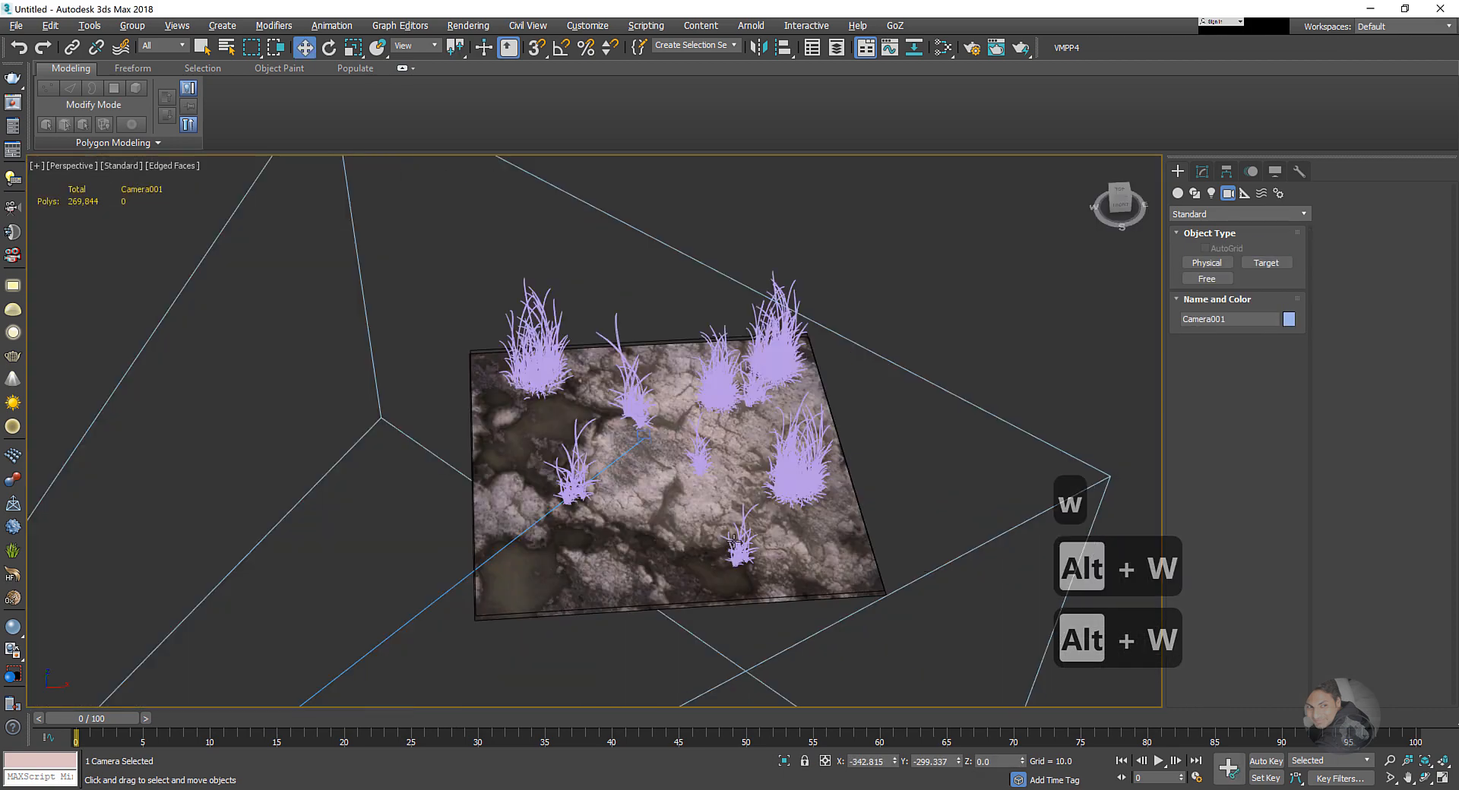
scroll(733, 542, "down", 6)
key("c")
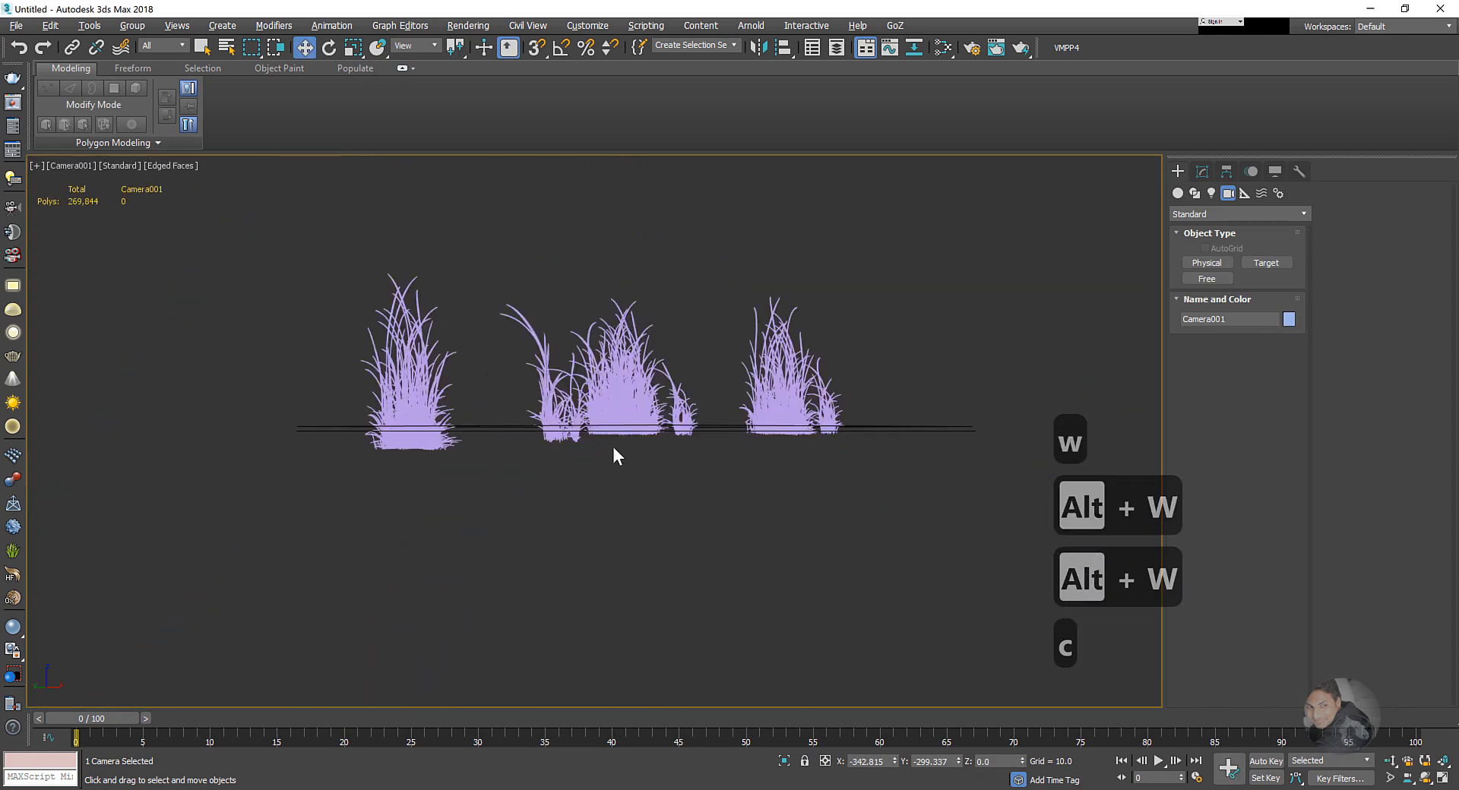
left_click(1425, 777)
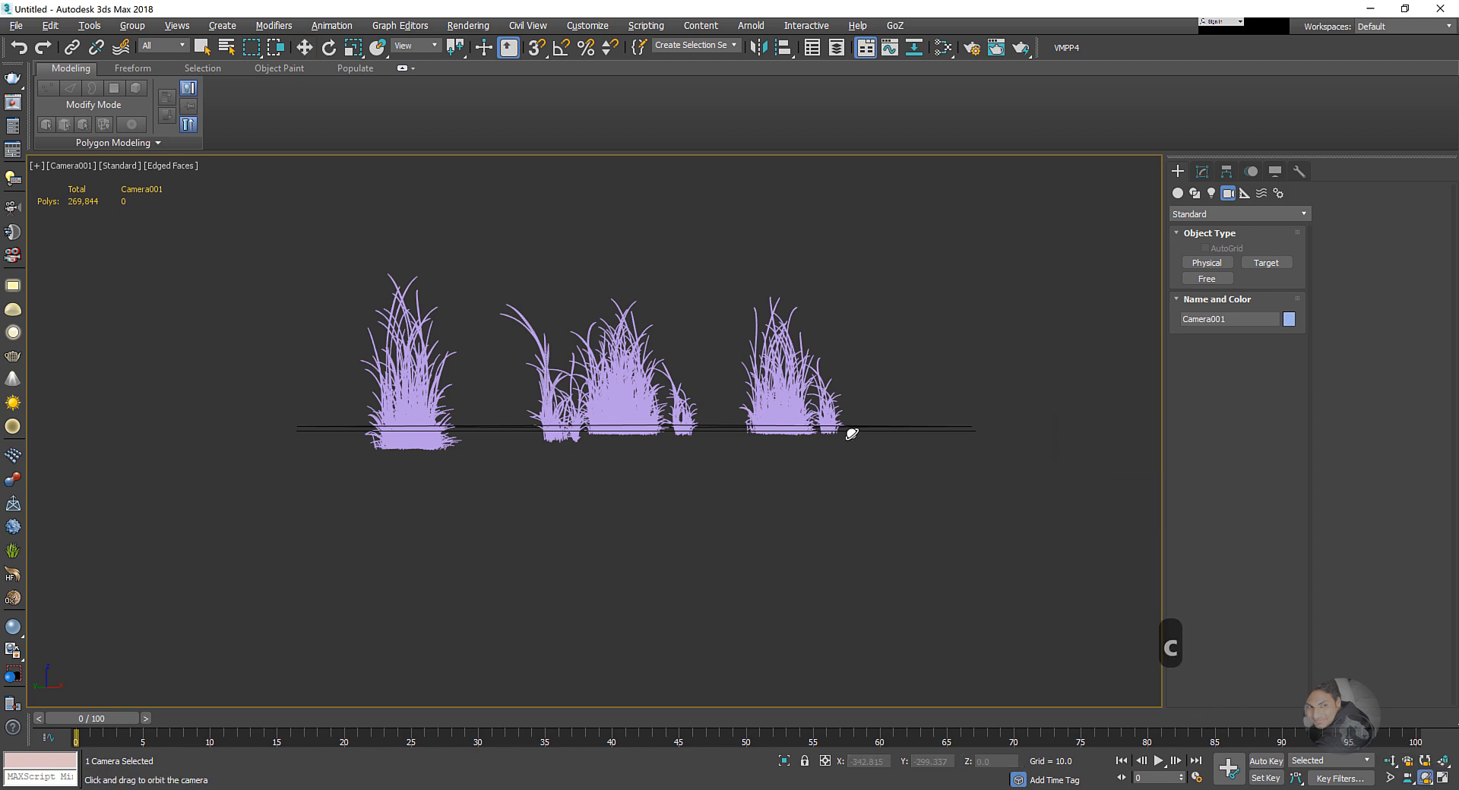
left_click_drag(847, 390, 840, 433)
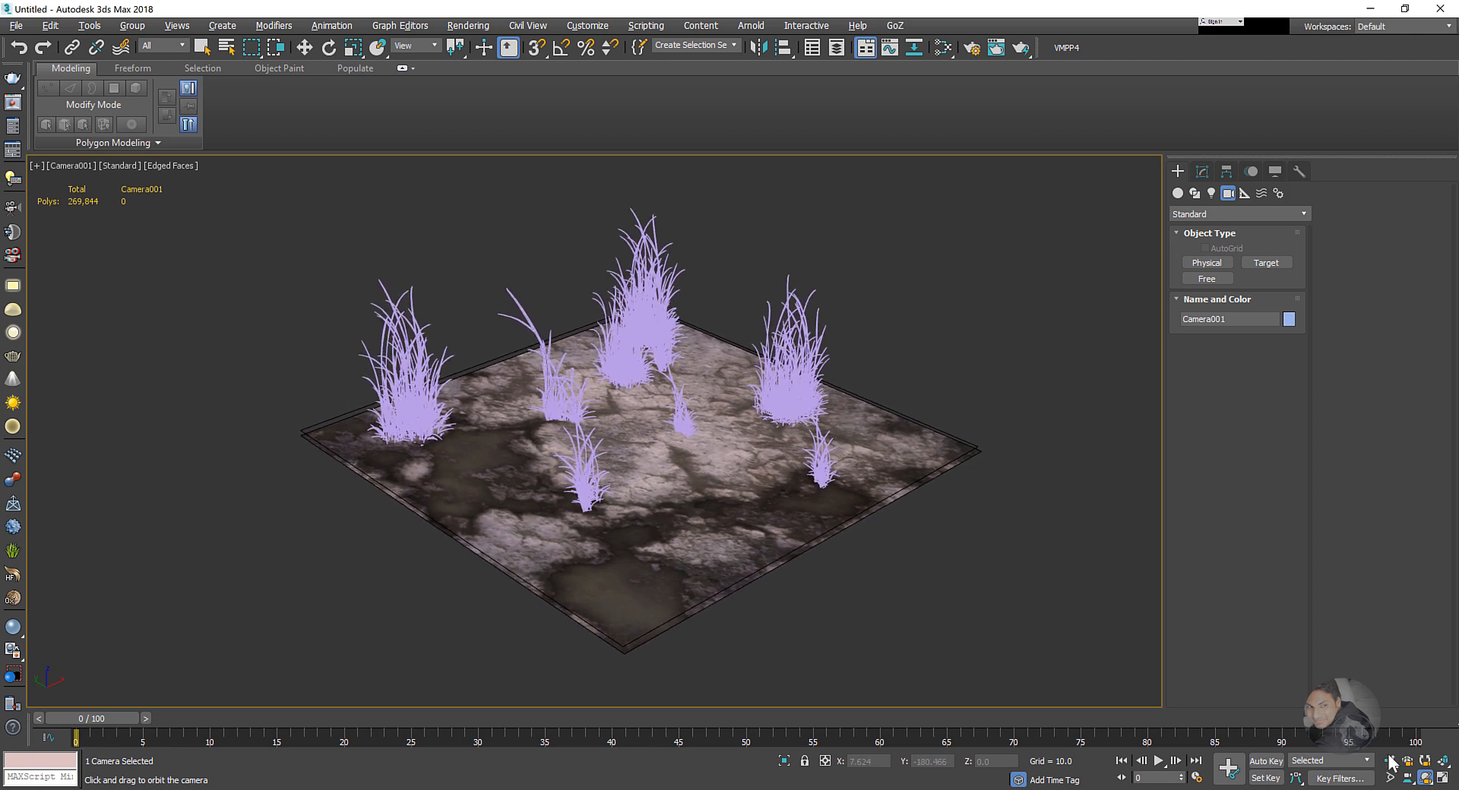
left_click_drag(816, 542, 816, 530)
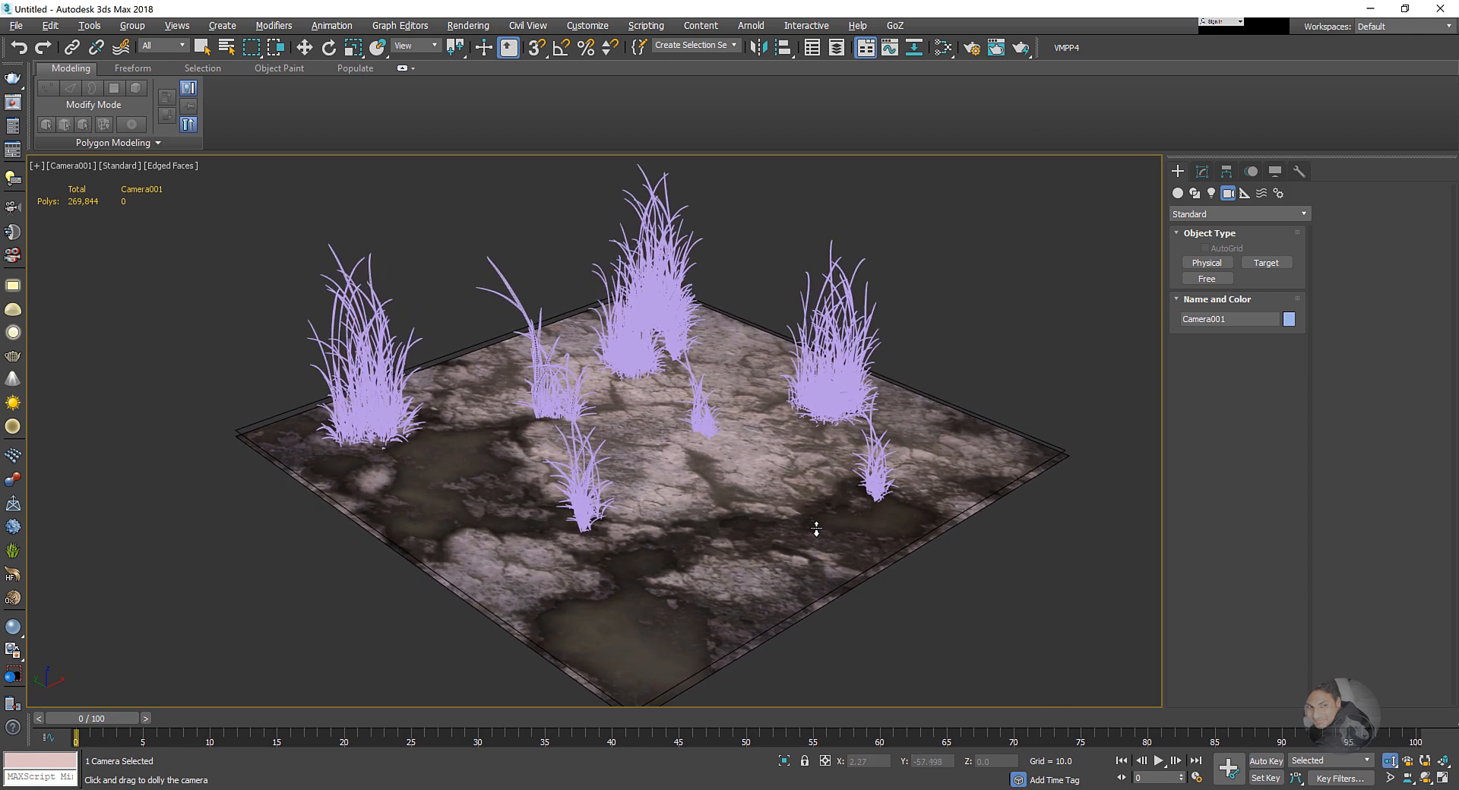
- Display the safe frame and dolly, orbit and pan Camera001 into a low, close view of the grass clumps
key("shift+f")
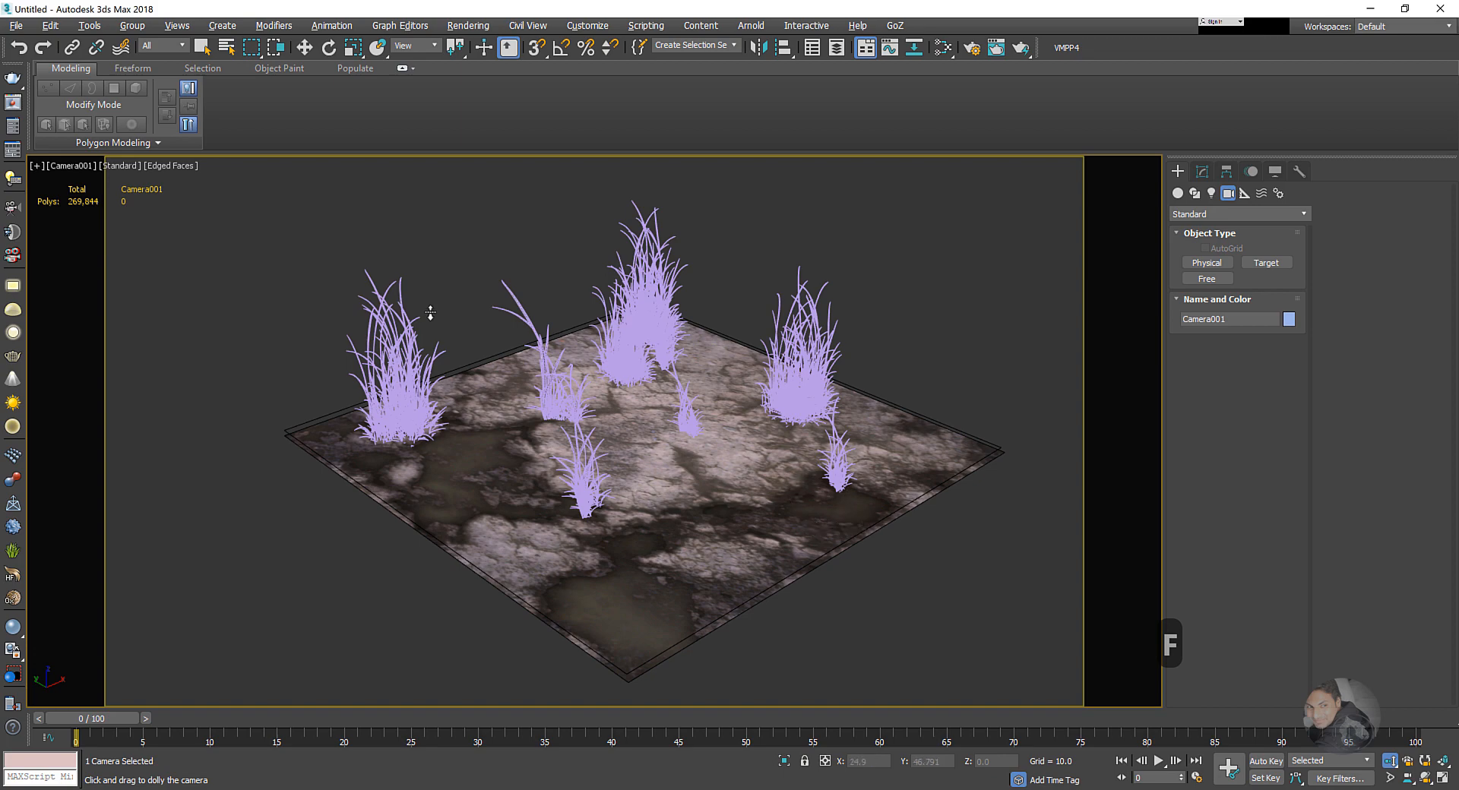
left_click_drag(758, 330, 879, 449)
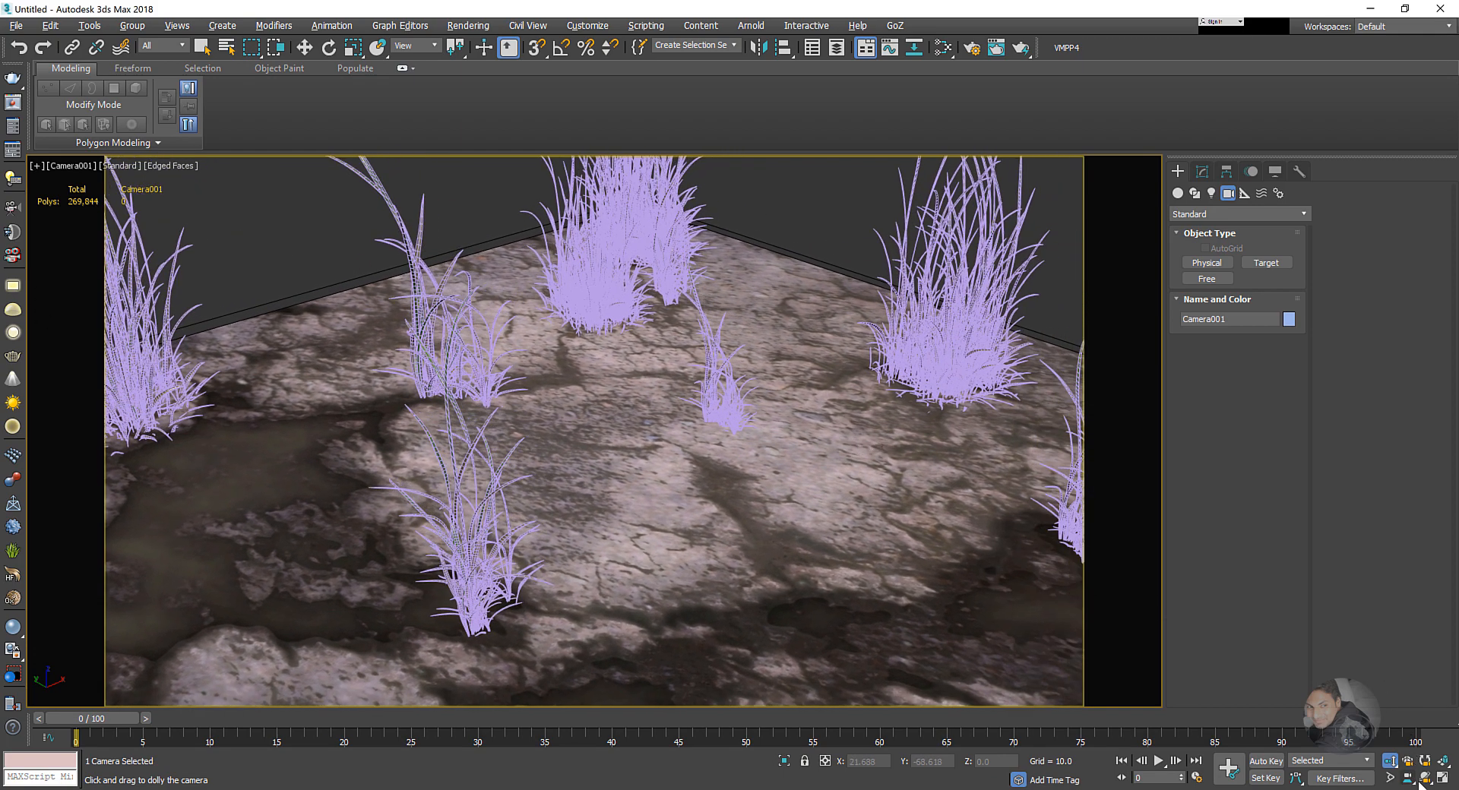
left_click_drag(892, 567, 903, 562)
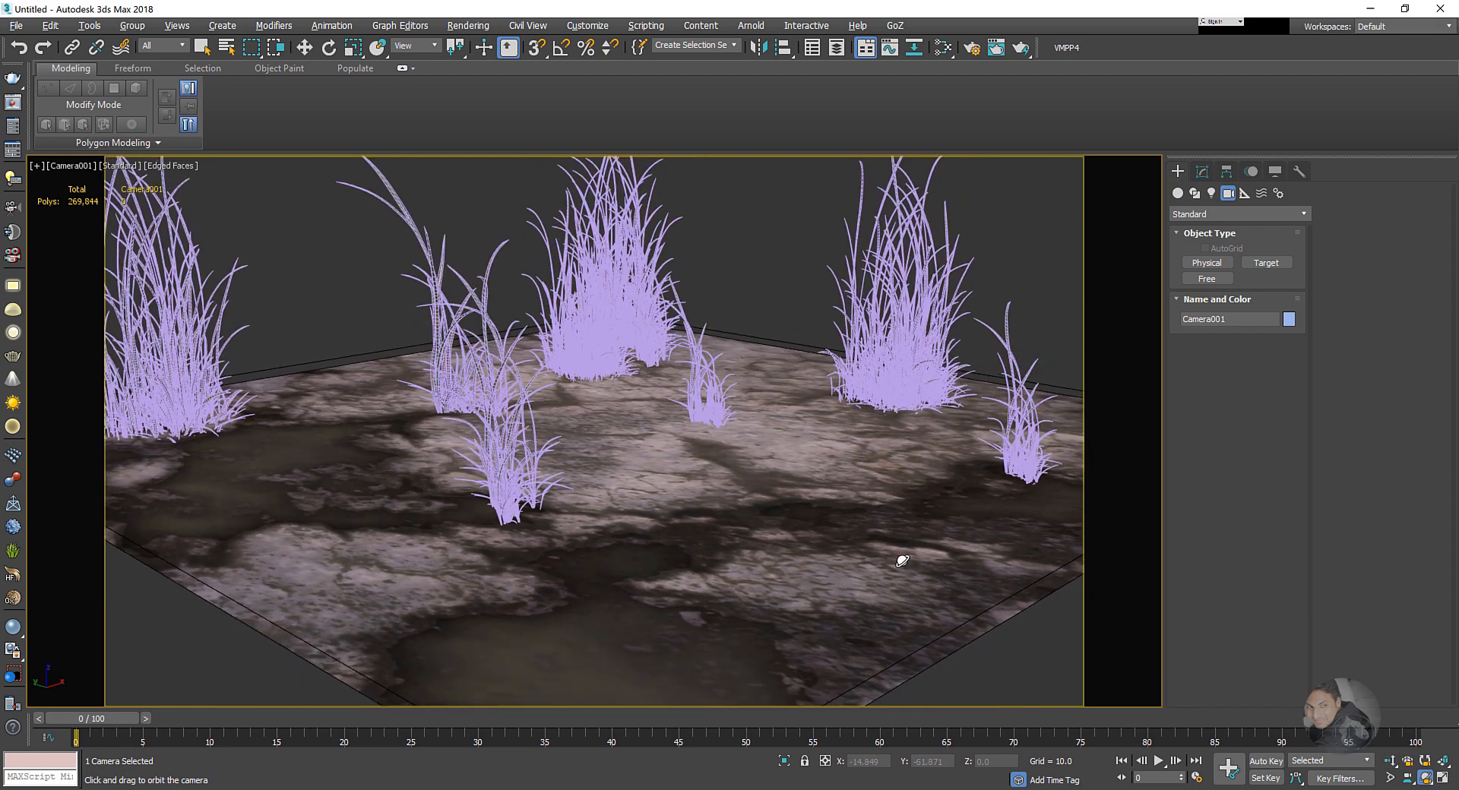
middle_click_drag(838, 471, 828, 546)
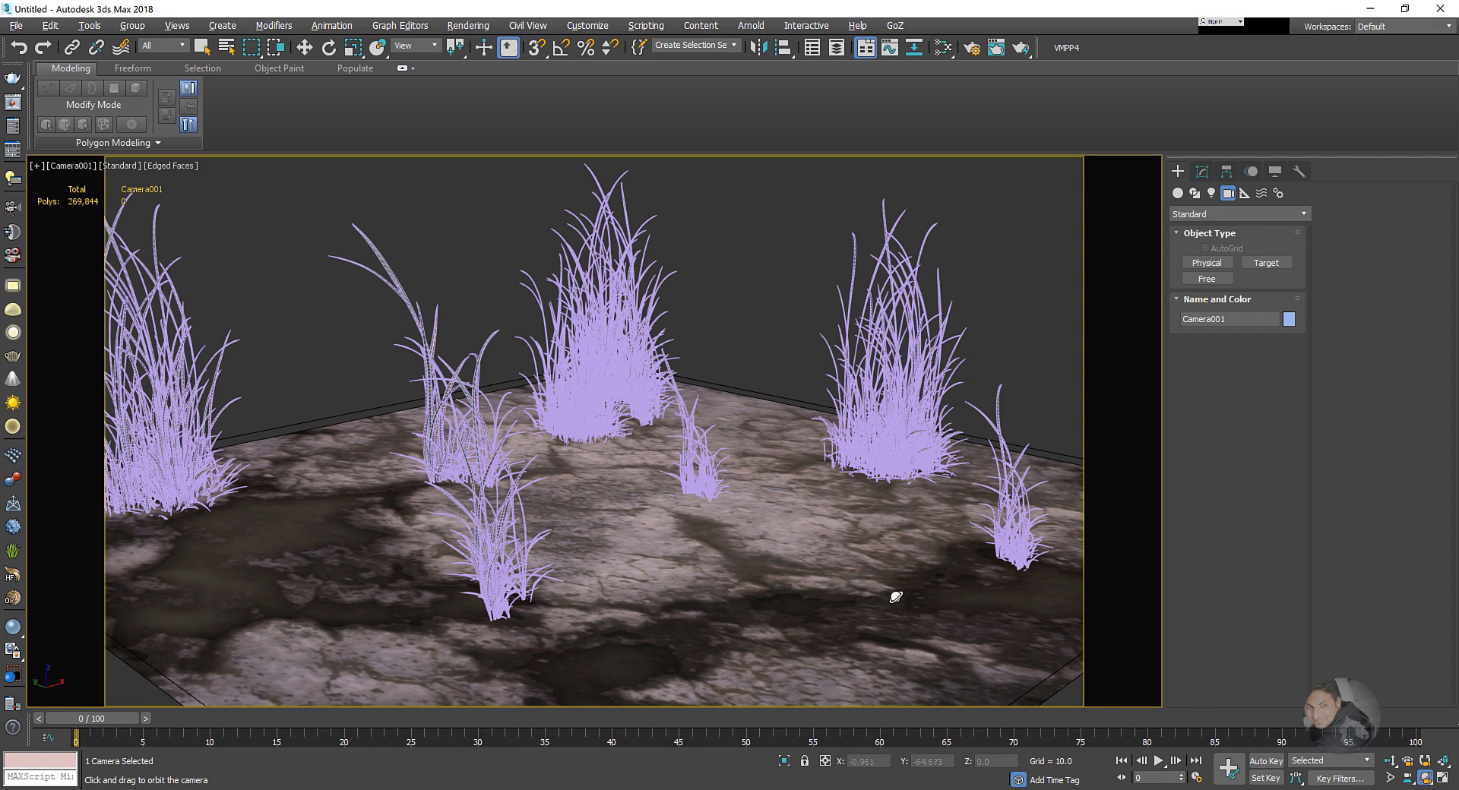
left_click_drag(896, 597, 821, 576)
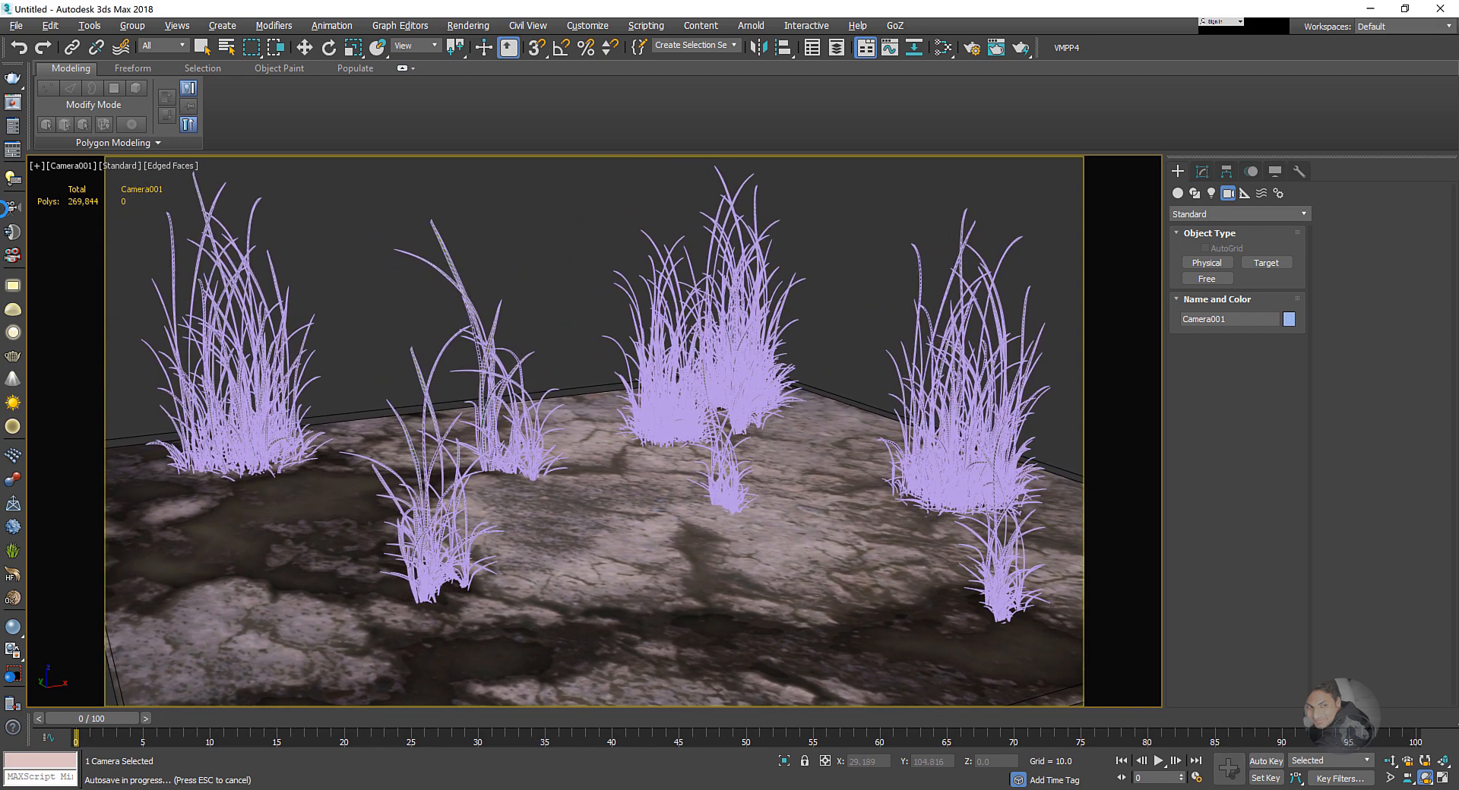
key("w")
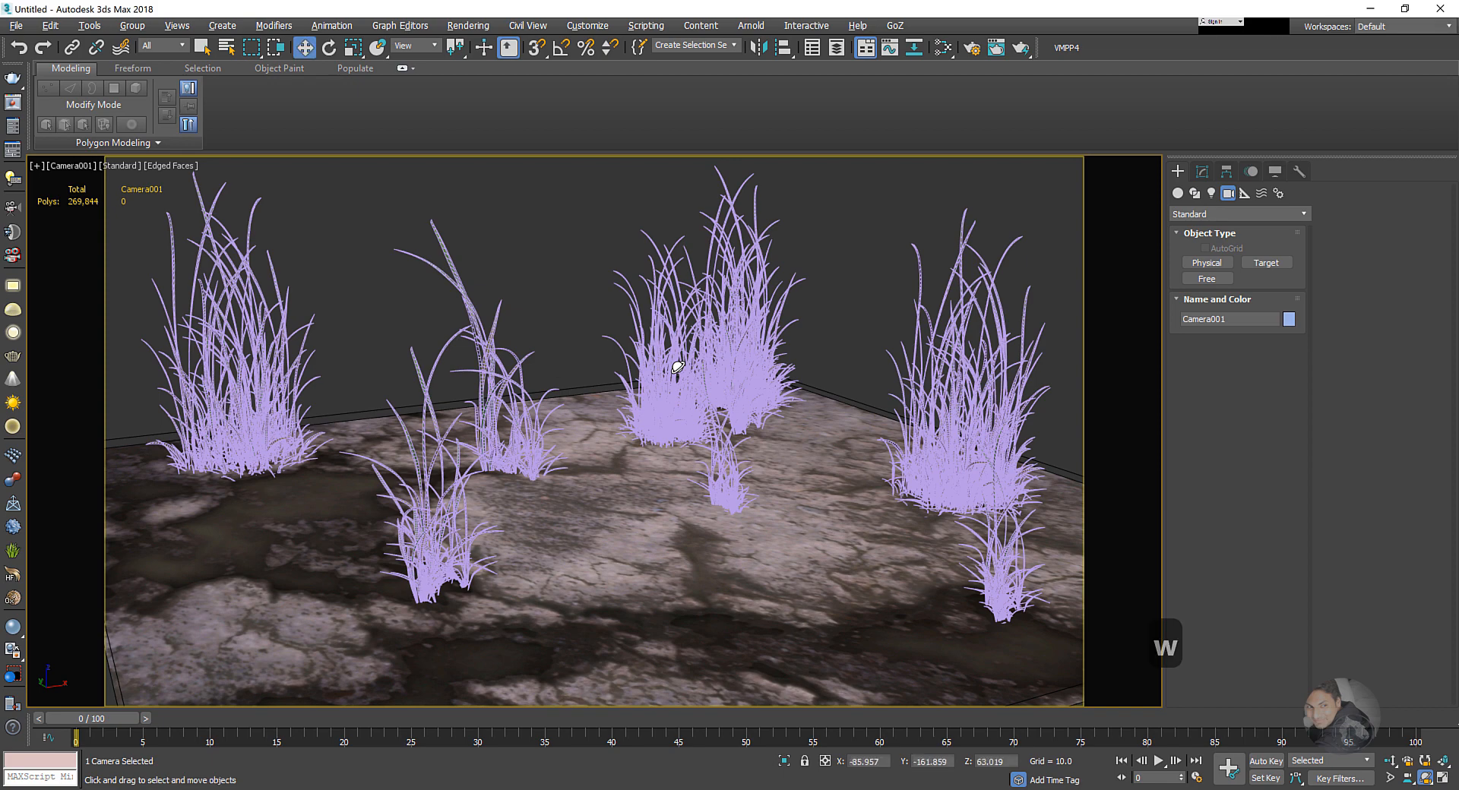
- Try the 20 mm and 15 mm stock lenses on Camera001 and shift its view slightly
left_click(1201, 172)
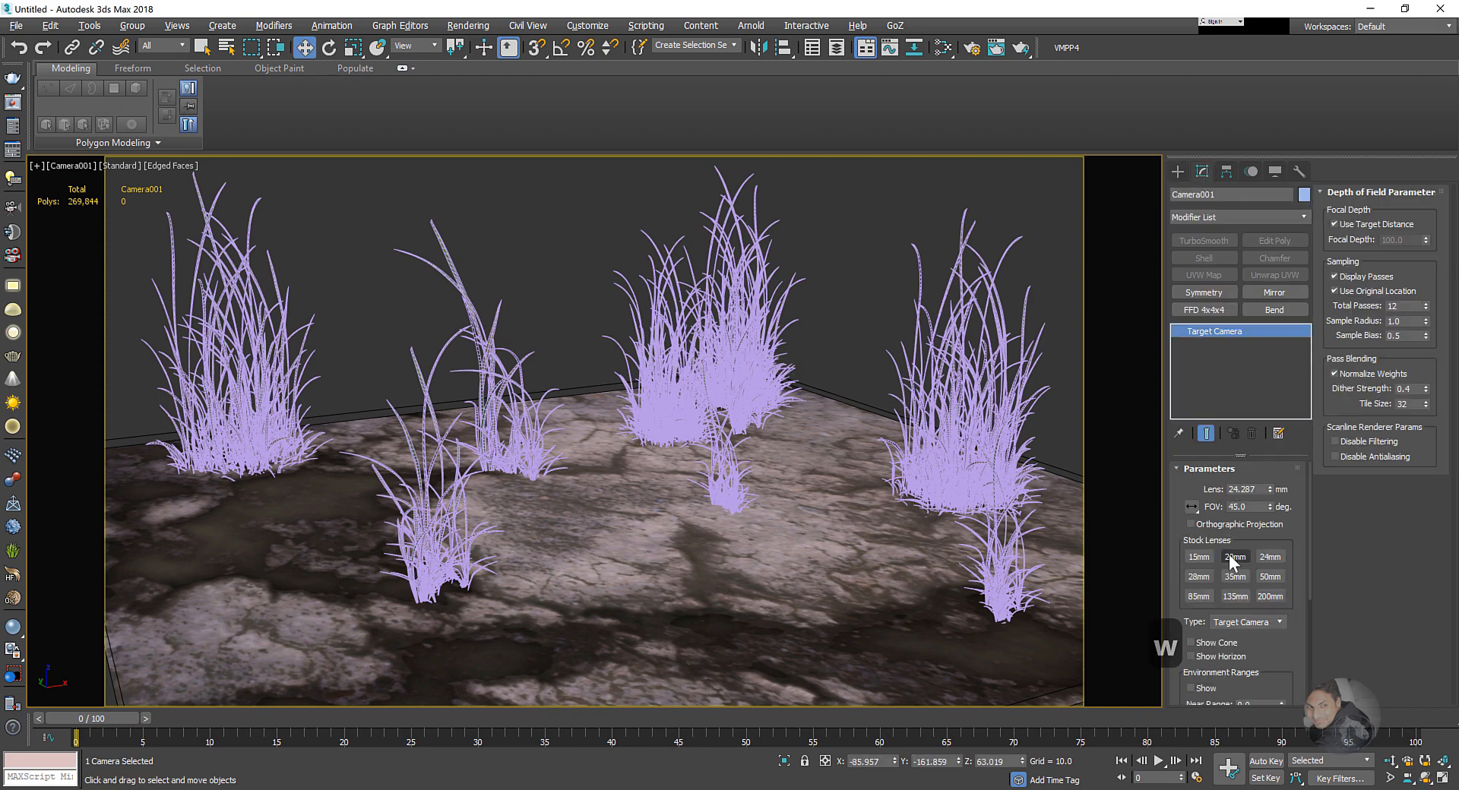
left_click(1233, 555)
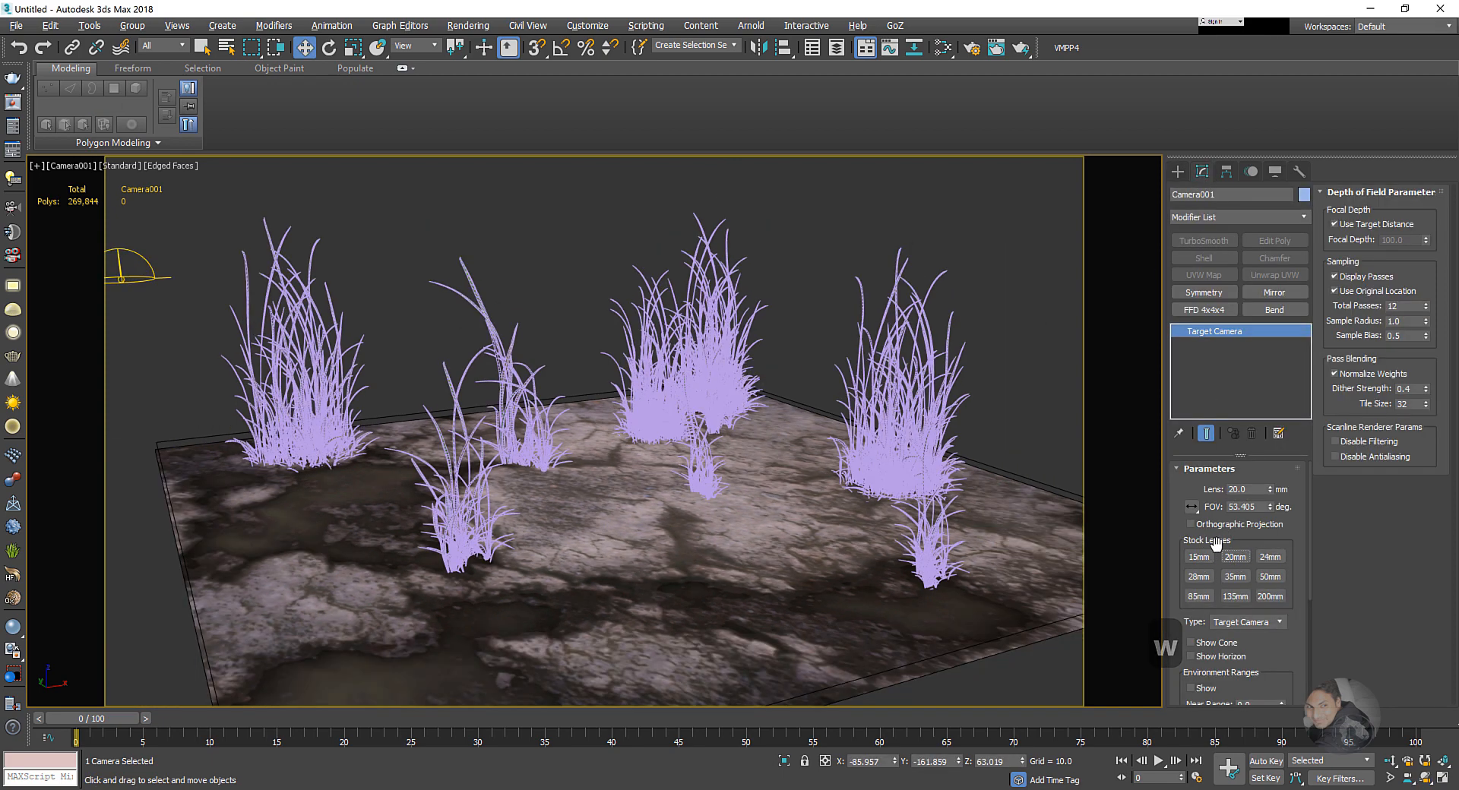
middle_click_drag(811, 487, 813, 486)
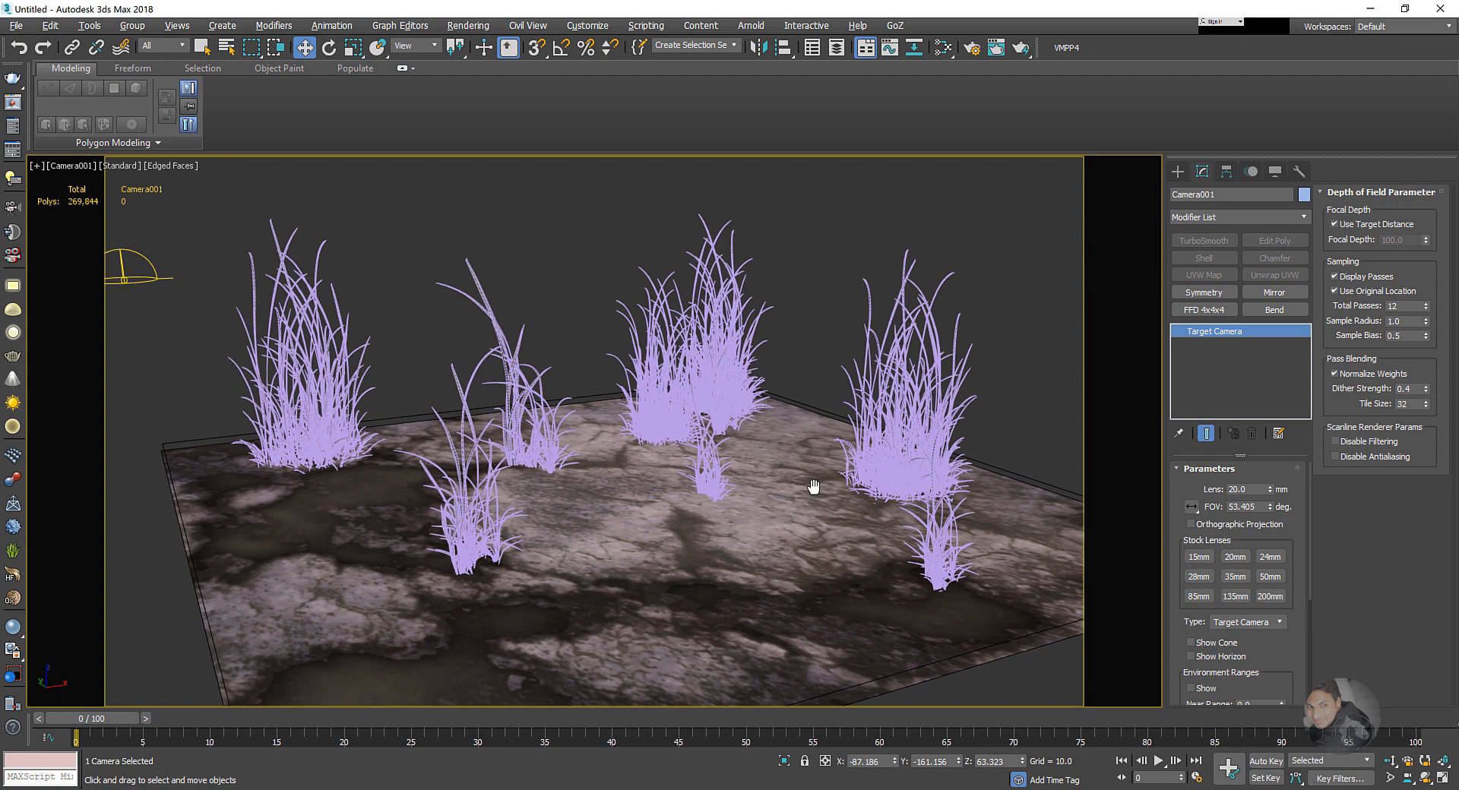
left_click(1210, 558)
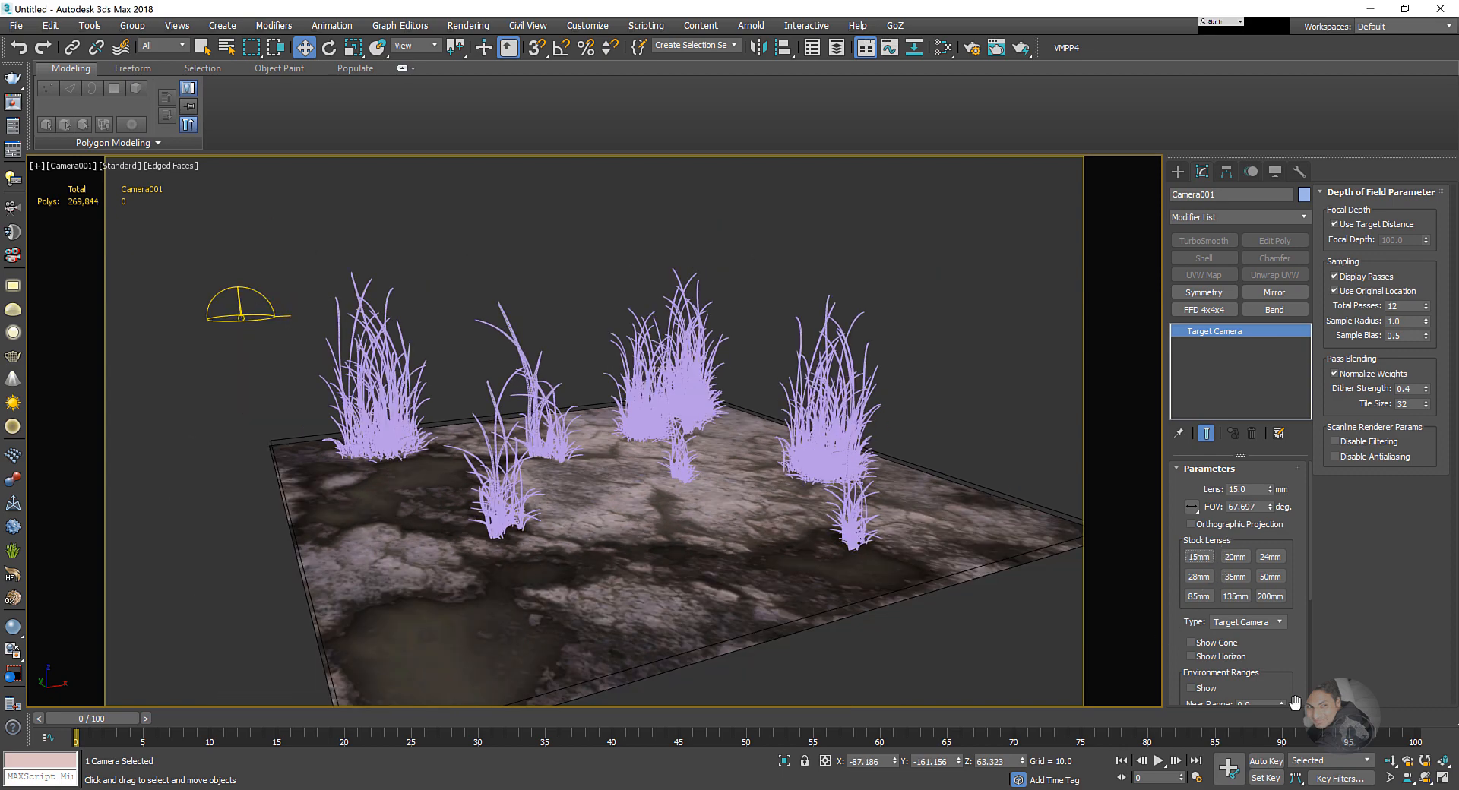
- Adjust Camera001's perspective, distance and field of view to a lens of about 22.8 mm, closely framing the grass clumps
left_click(1406, 760)
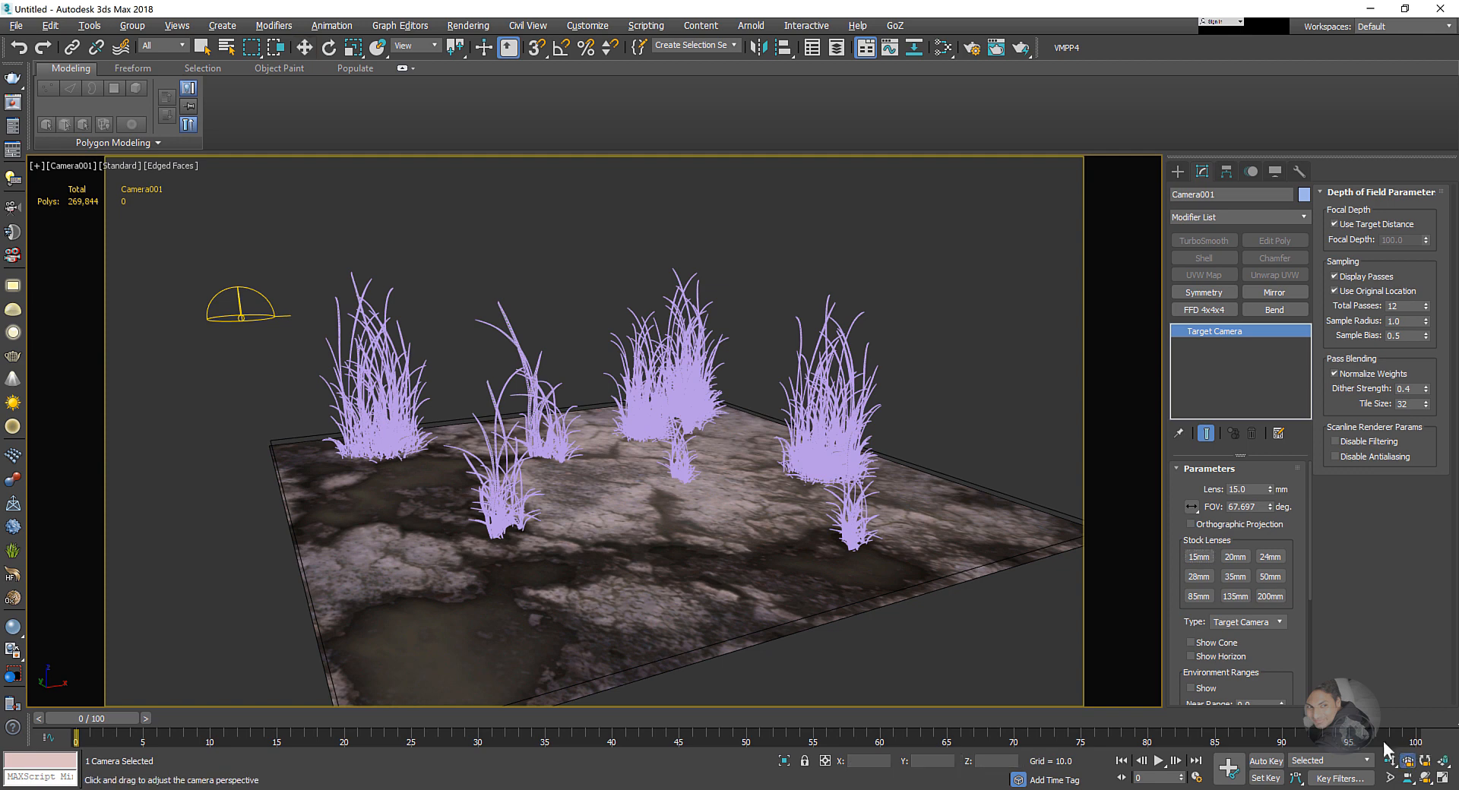
left_click_drag(579, 505, 680, 407)
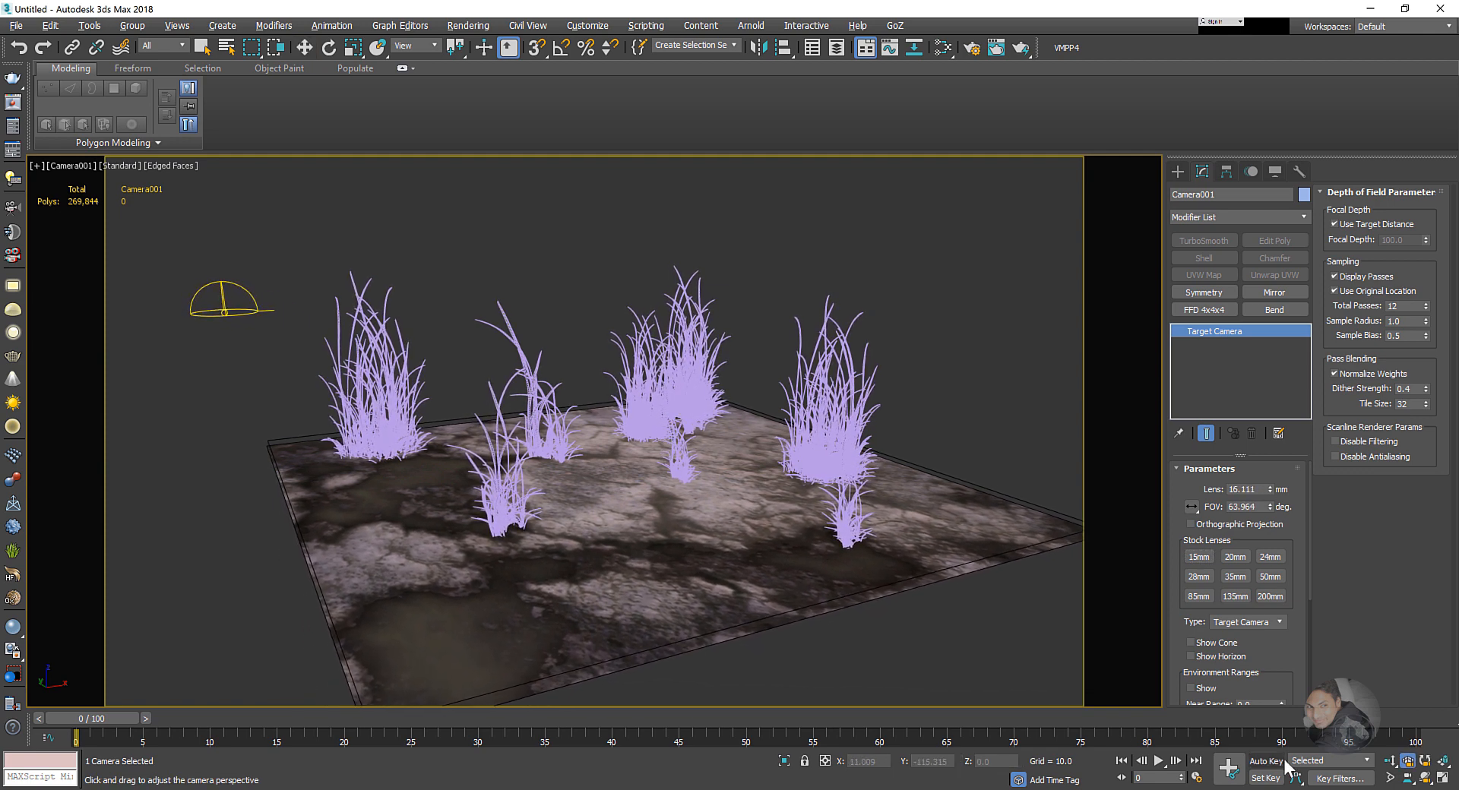
left_click_drag(722, 548, 723, 486)
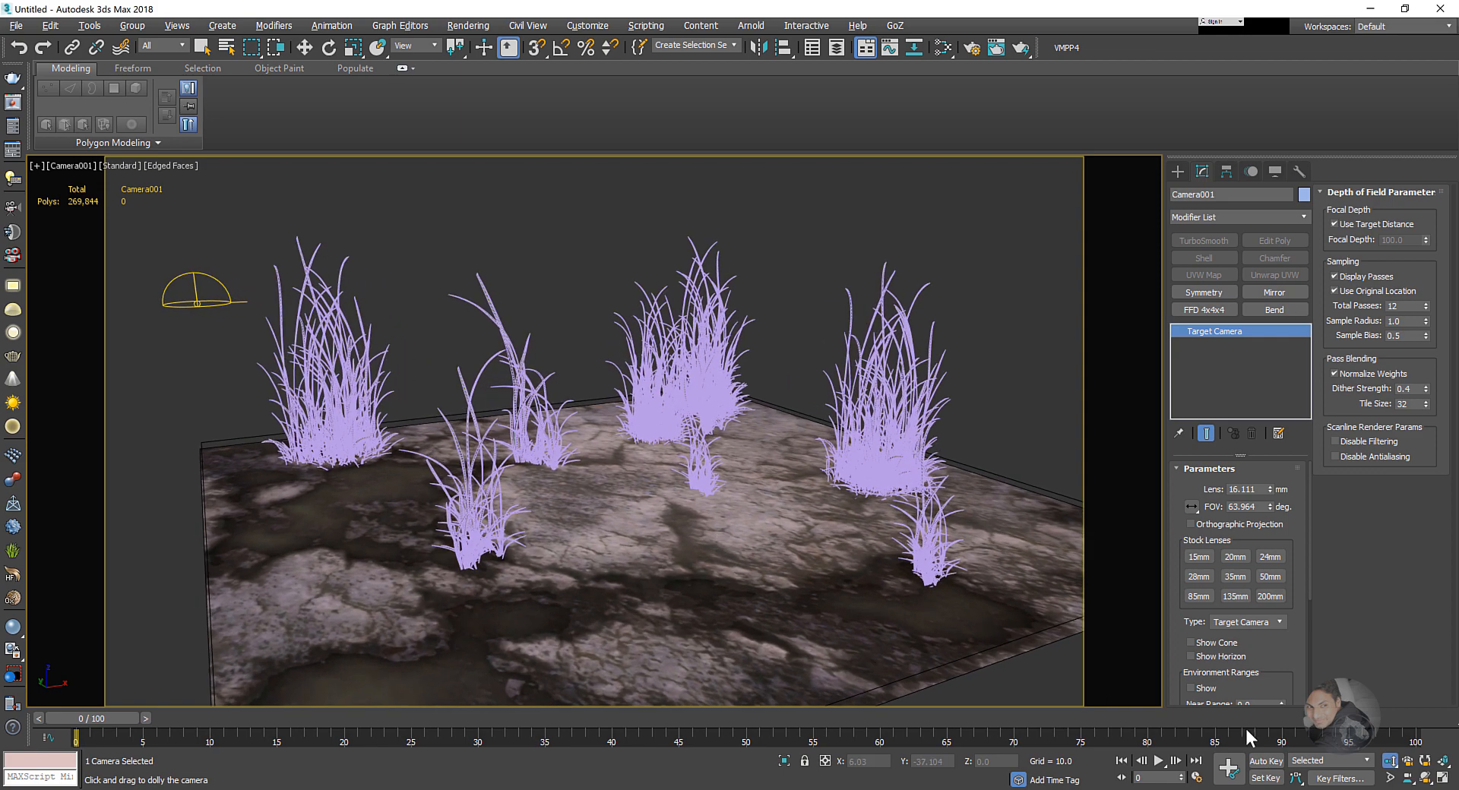
left_click_drag(811, 586, 821, 559)
left_click_drag(925, 598, 805, 578)
middle_click_drag(804, 578, 825, 586)
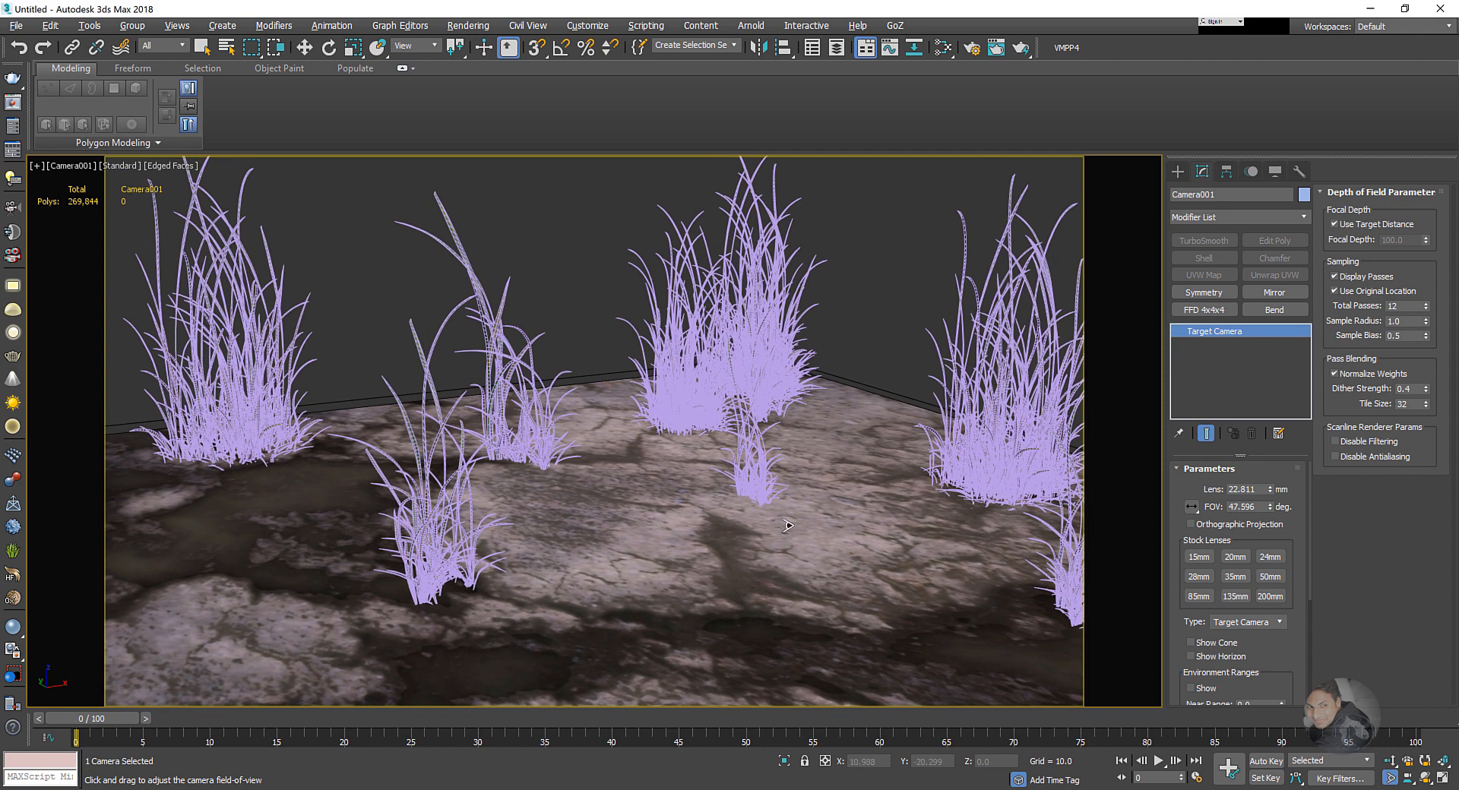
key("w")
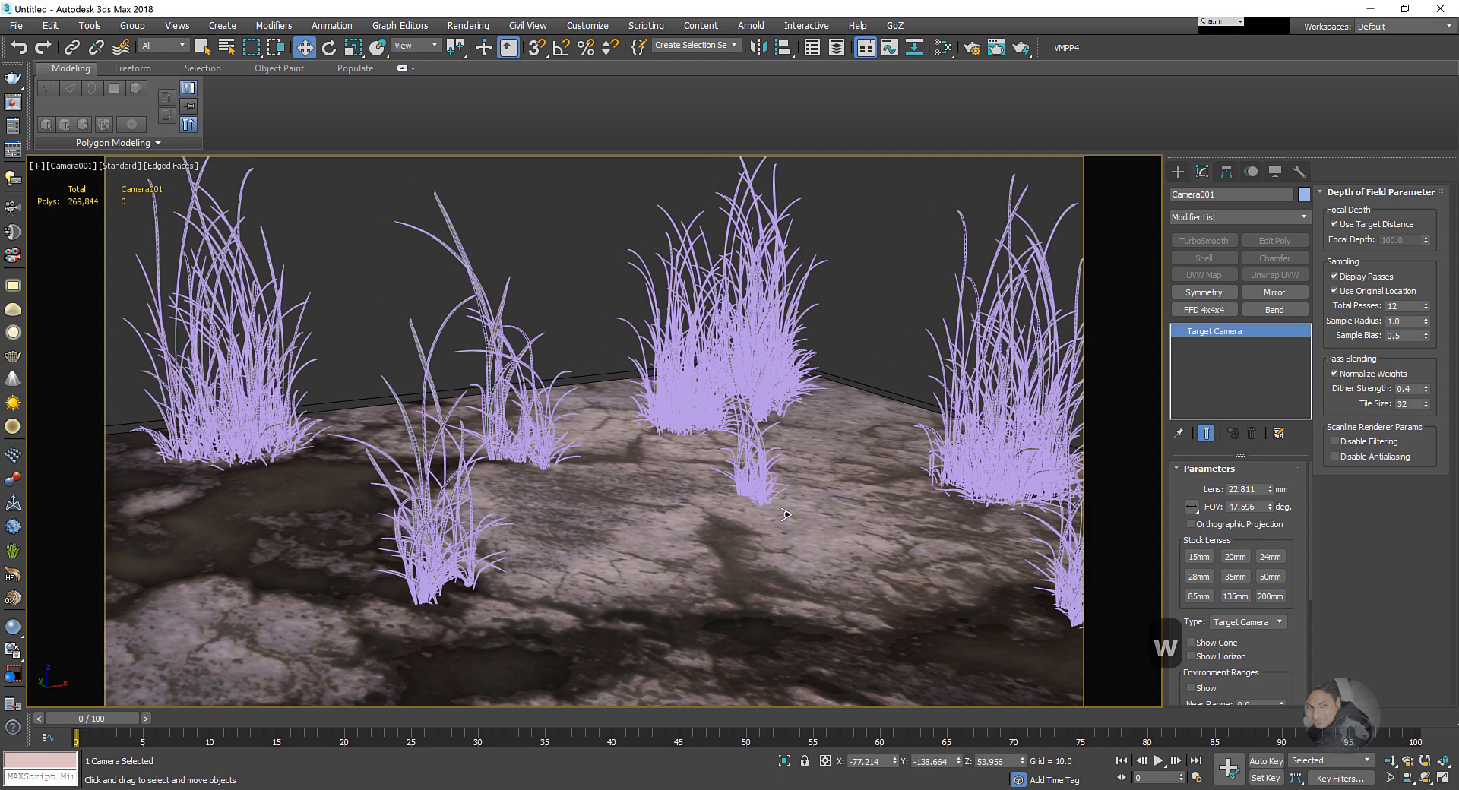
- Save the scene as base_01 in the scenes folder
left_click(17, 29)
left_click(46, 176)
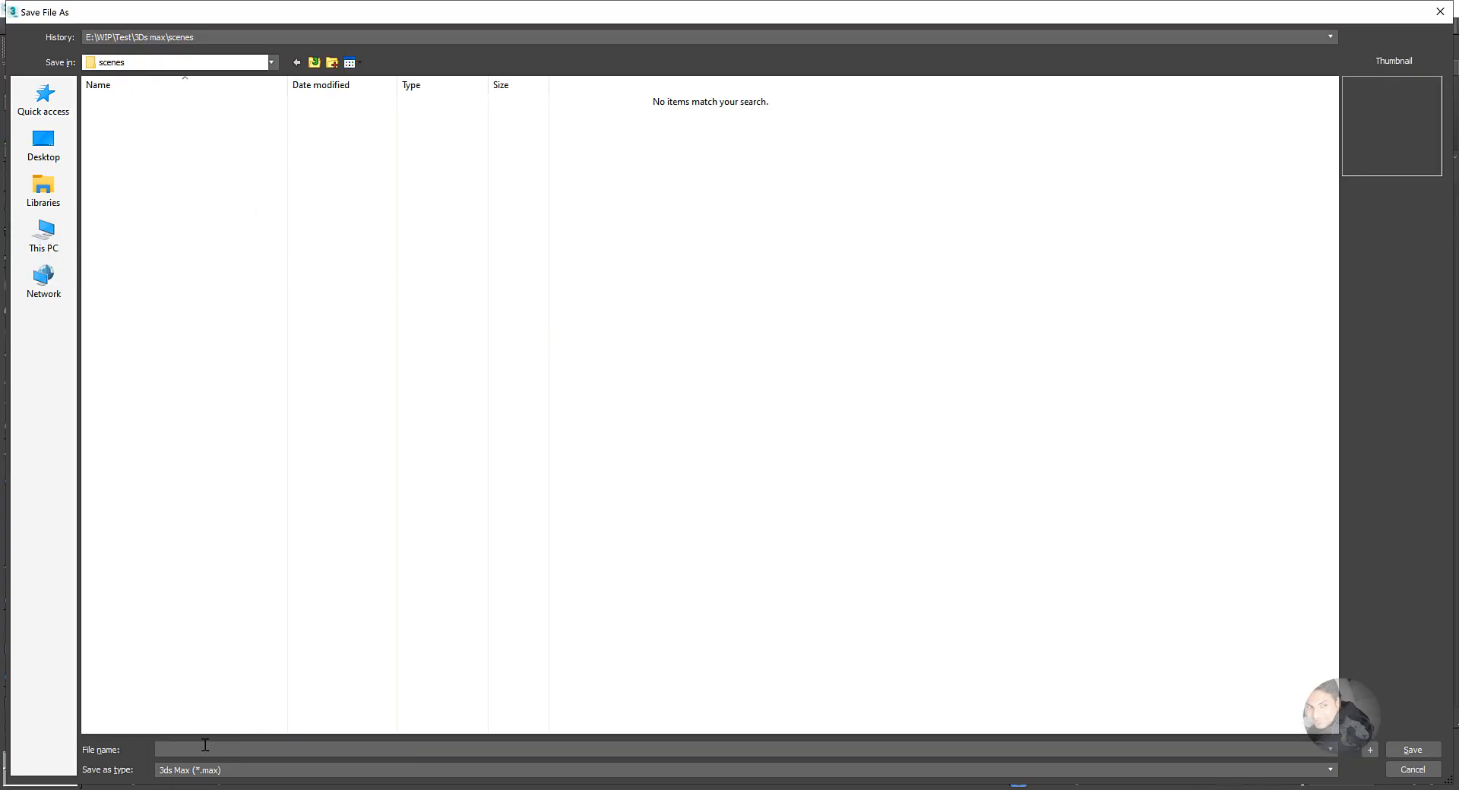
type("base_01")
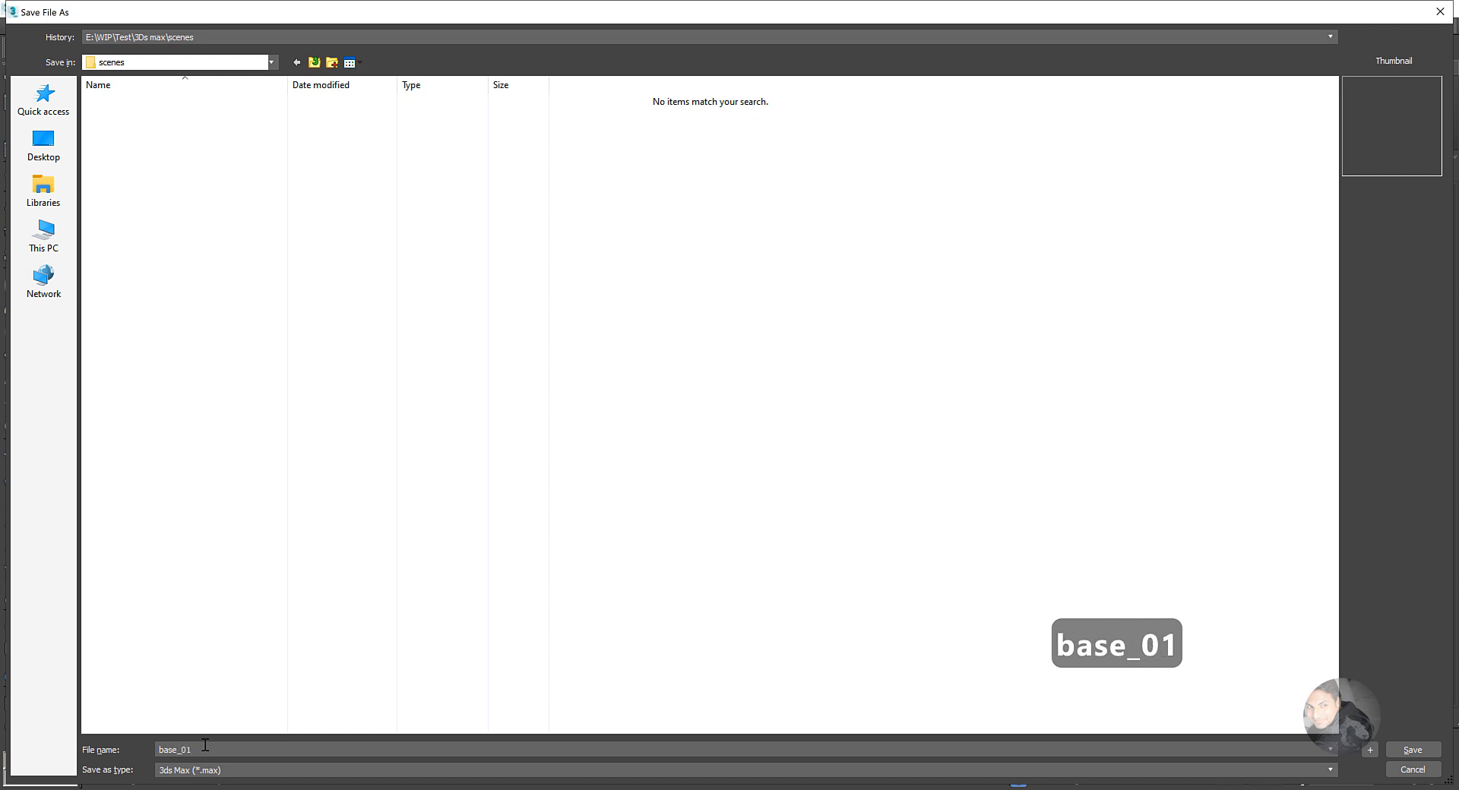
key("Return")
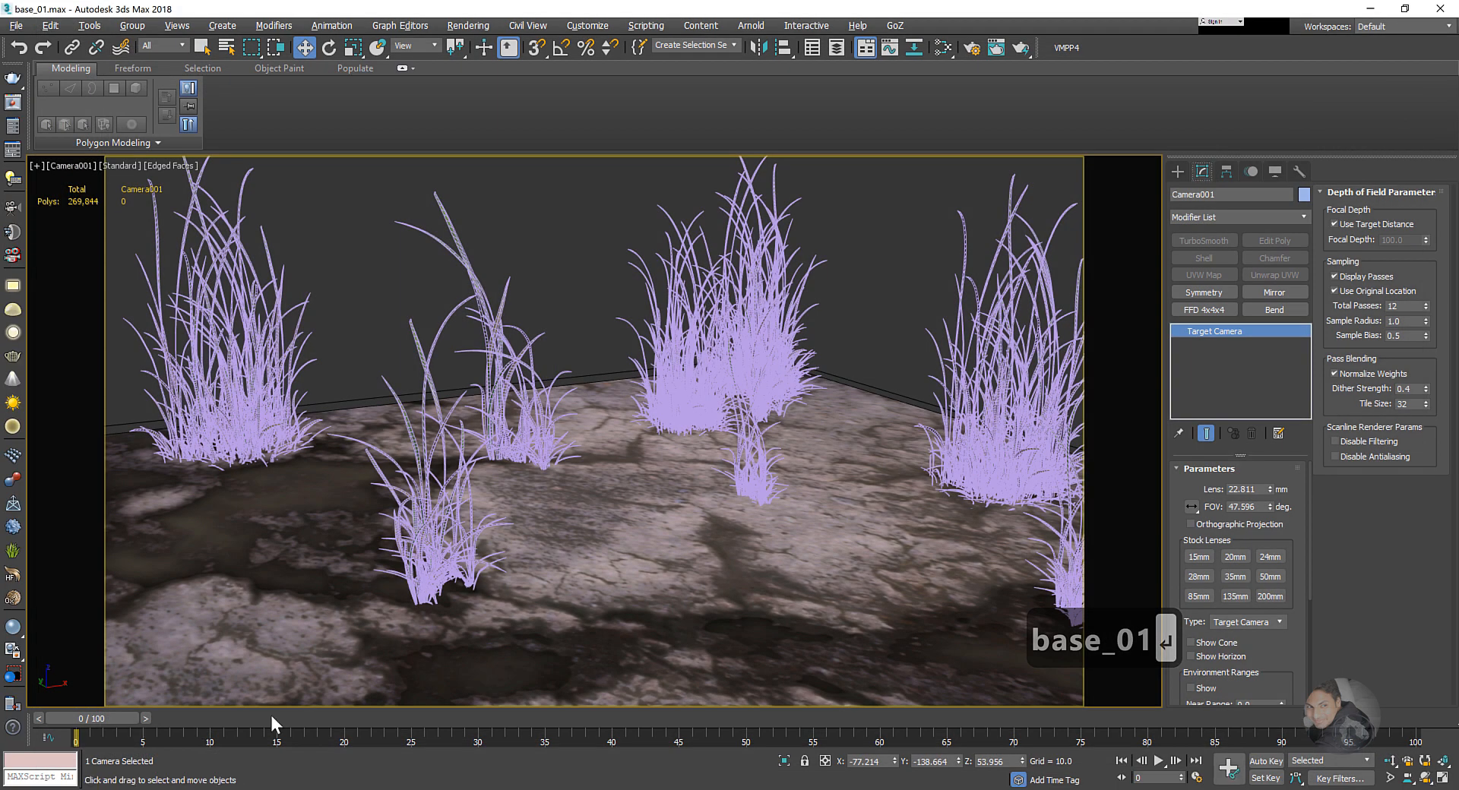
- Refine the camera framing by panning and a slight perspective adjustment so the clumps sit lower in the frame
middle_click_drag(636, 530, 632, 529)
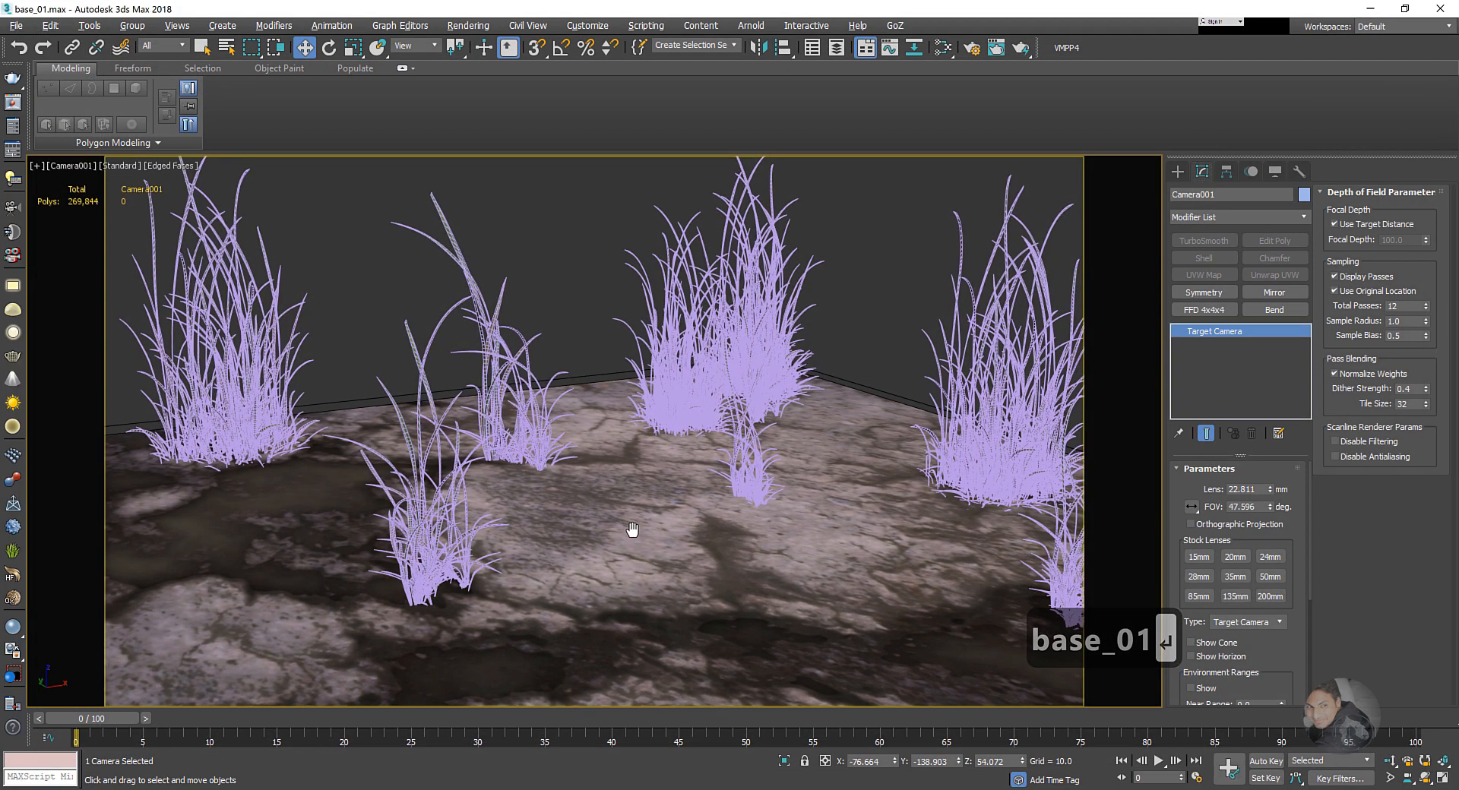
middle_click_drag(536, 375, 579, 414)
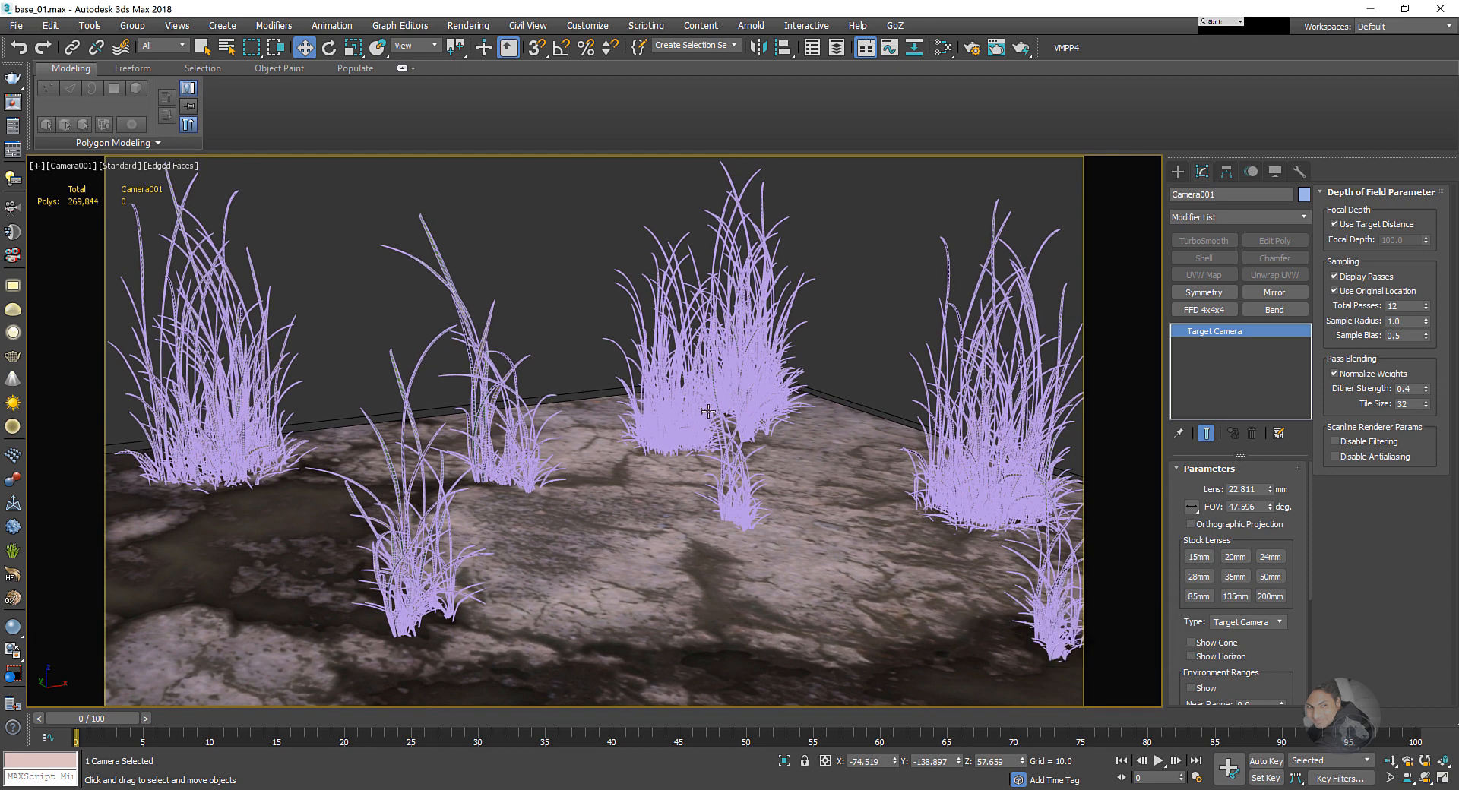
left_click(849, 488)
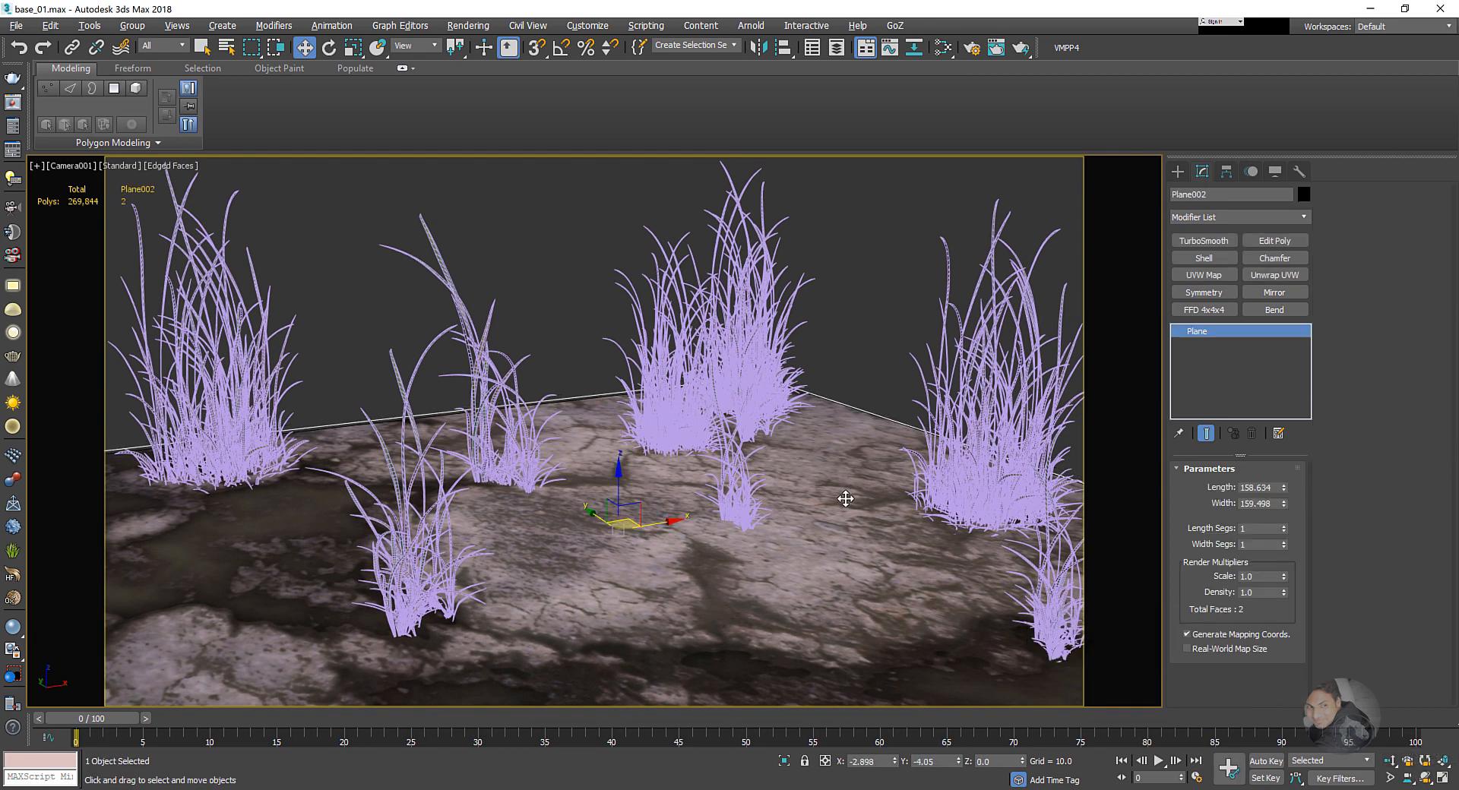
key("ctrl+z")
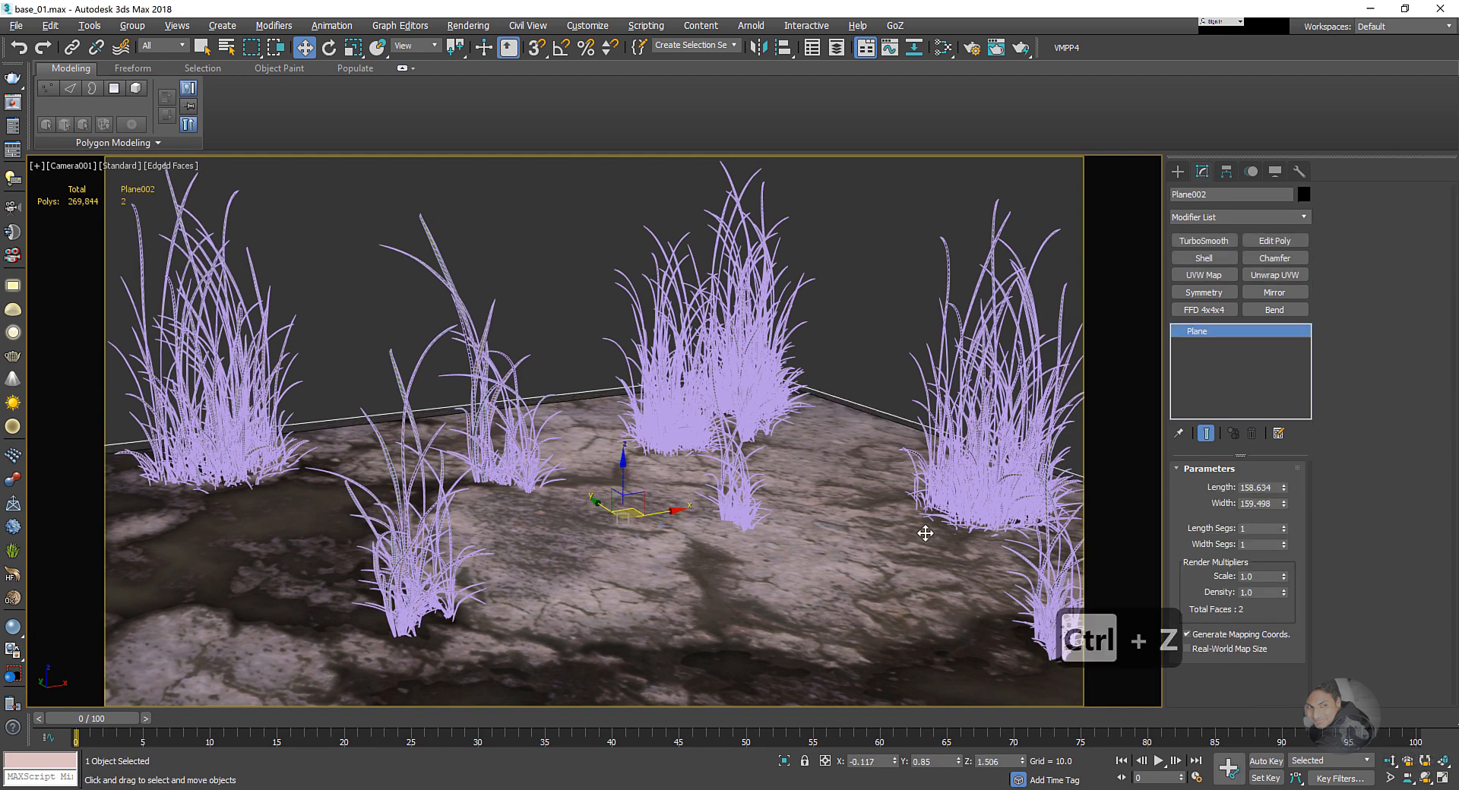
left_click(1407, 761)
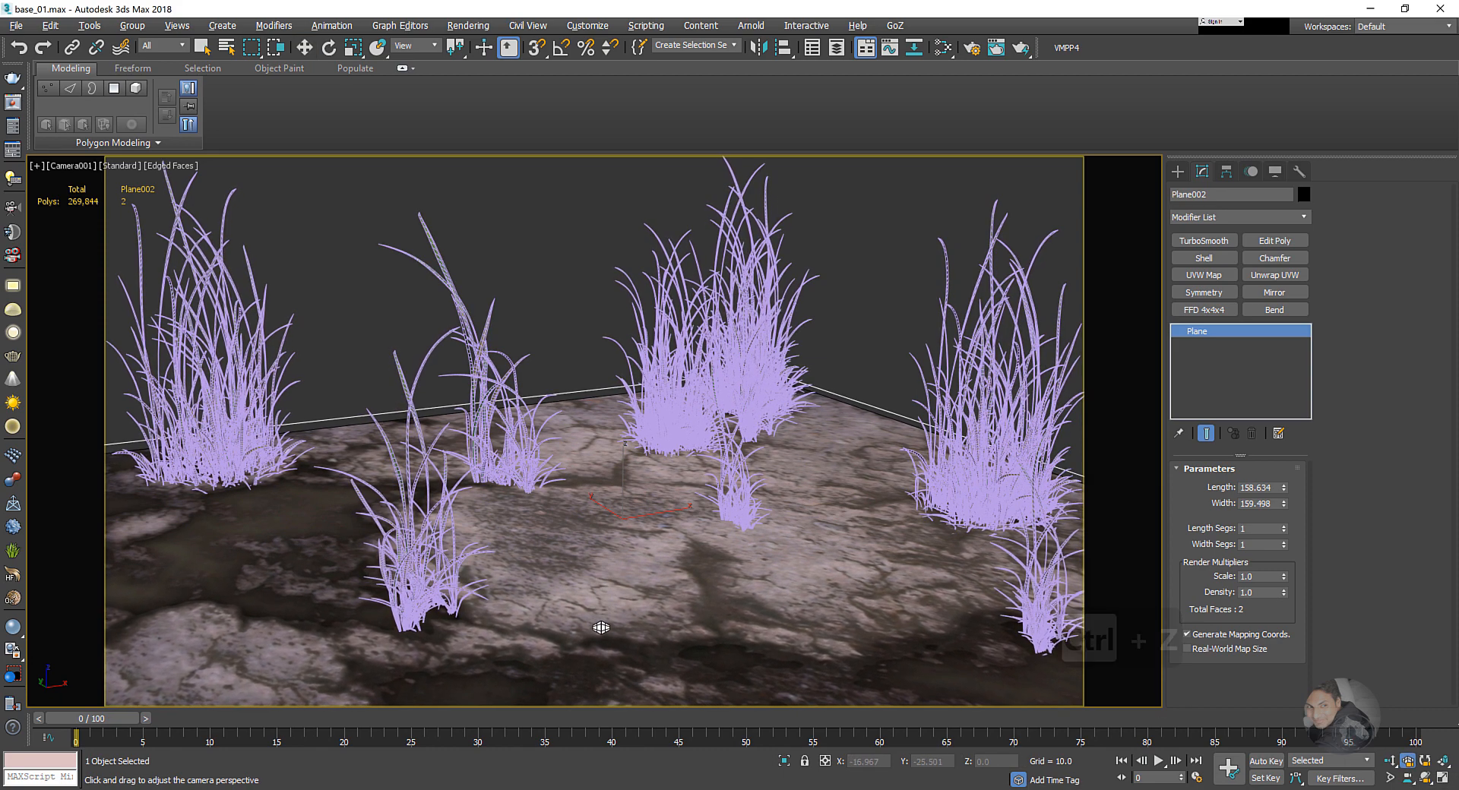
key("w")
middle_click_drag(893, 577, 890, 598)
- Switch the camera viewport to V-Ray IPR rendering and dismiss the V-Ray messages window
left_click(120, 173)
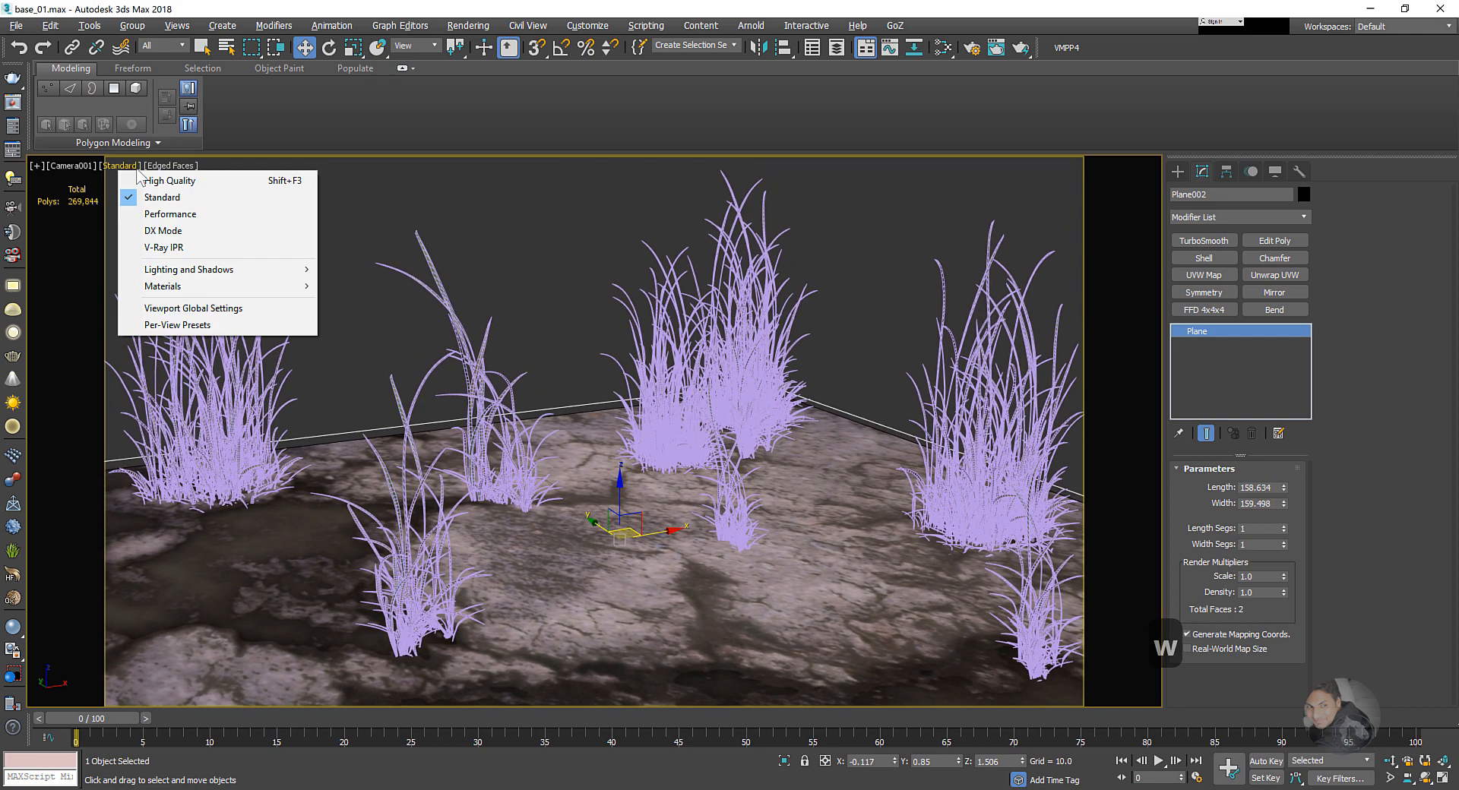
left_click(163, 249)
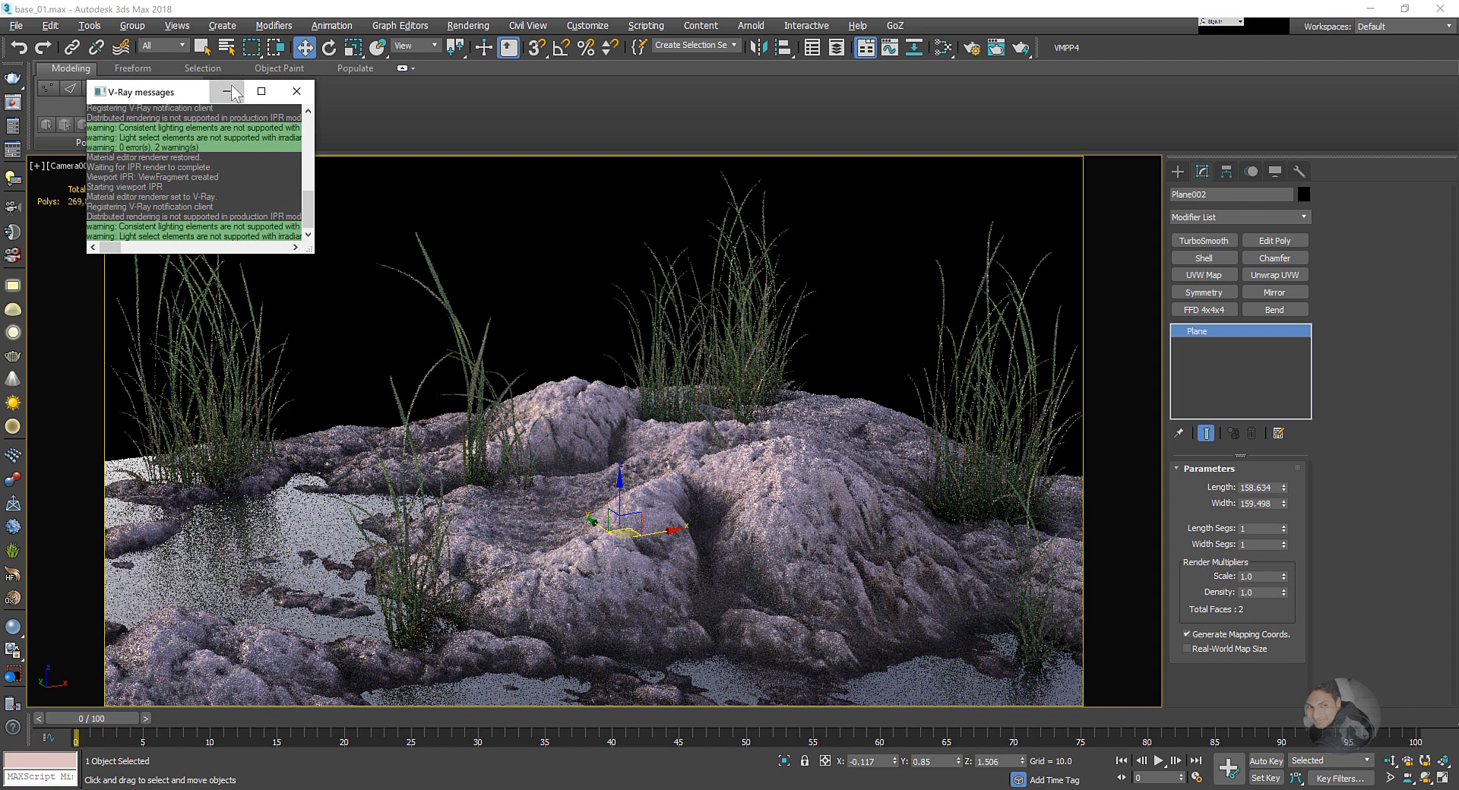
left_click(296, 90)
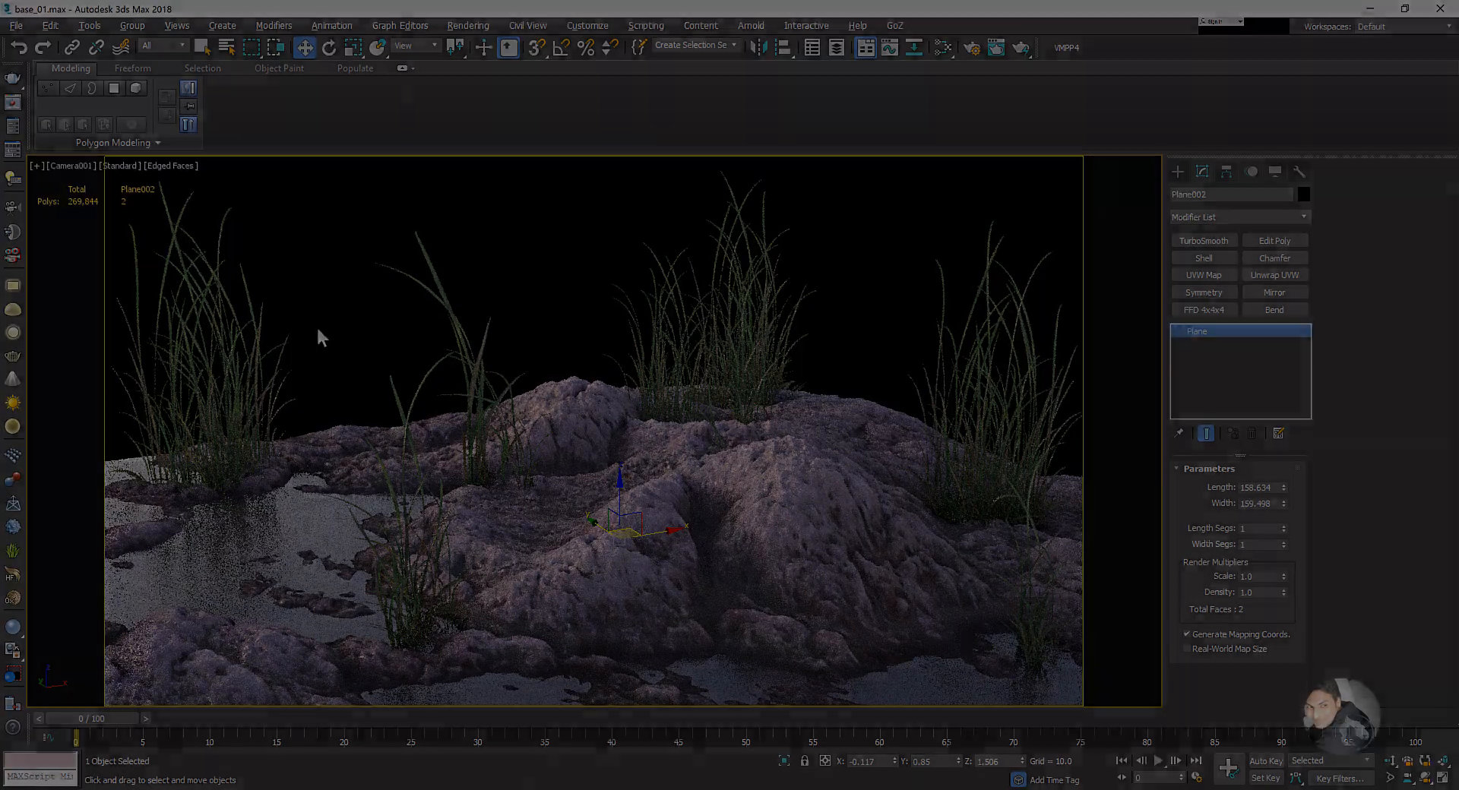